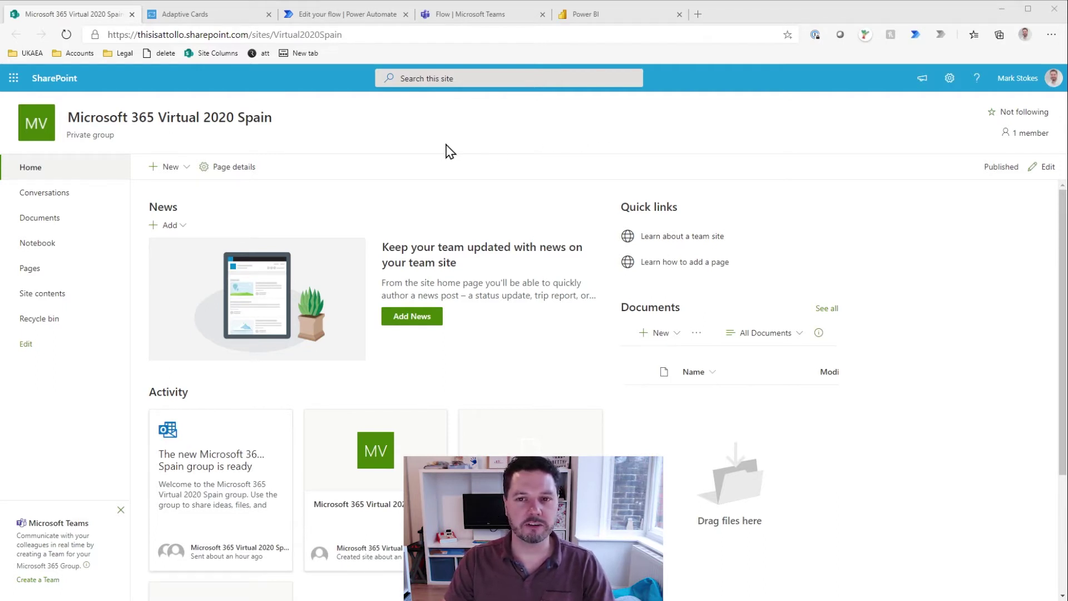
# Step: Create a Custom List app named 'Wellness' from the site's Add an app page
pyautogui.click(950, 78)
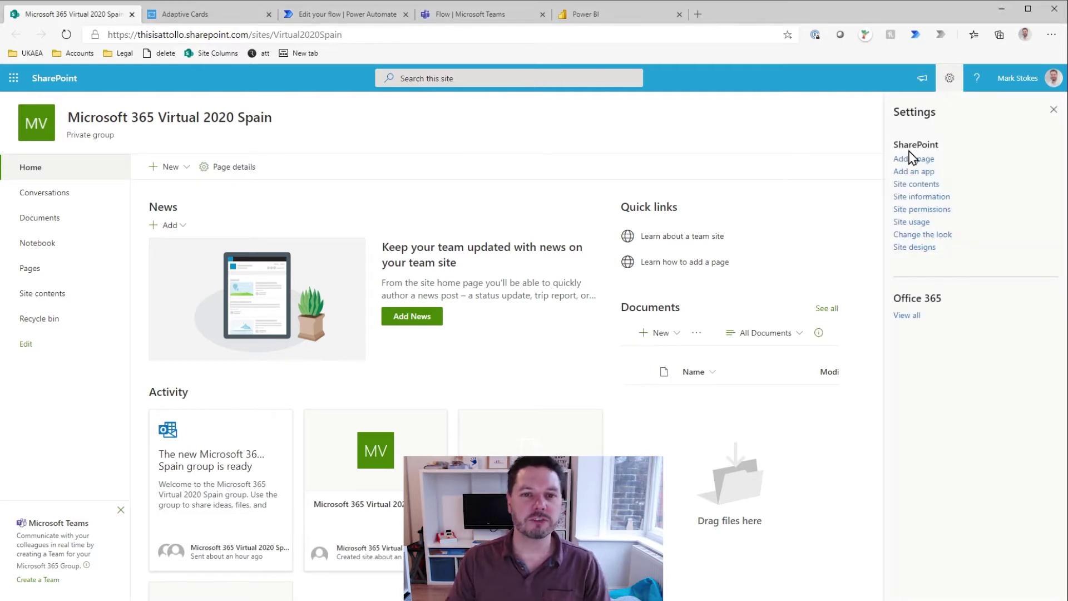
pyautogui.click(922, 172)
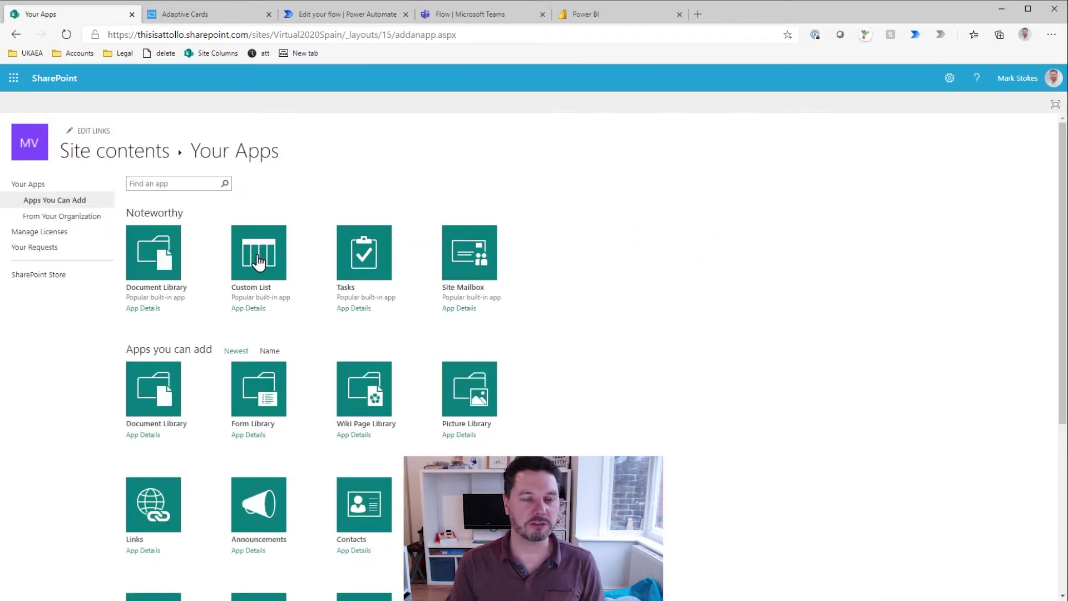
pyautogui.click(258, 260)
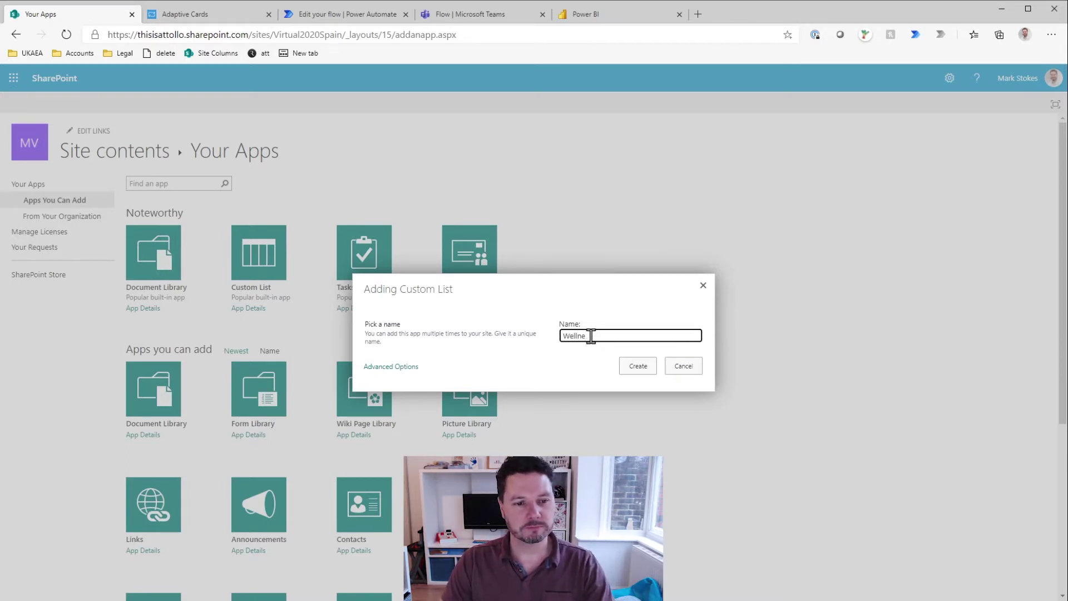
pyautogui.write('Wellness')
pyautogui.click(639, 367)
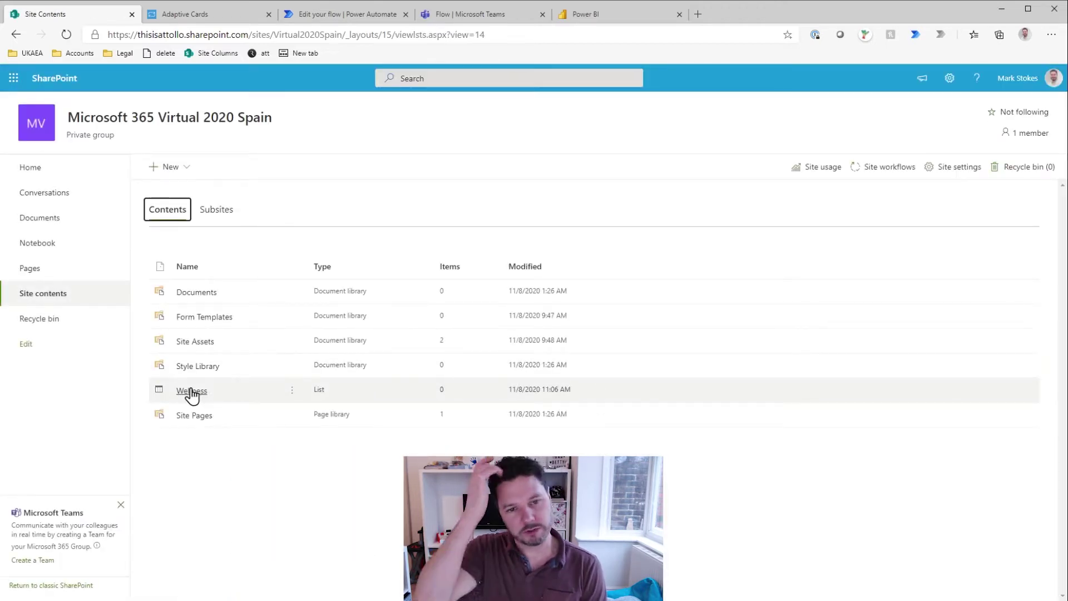
pyautogui.click(293, 396)
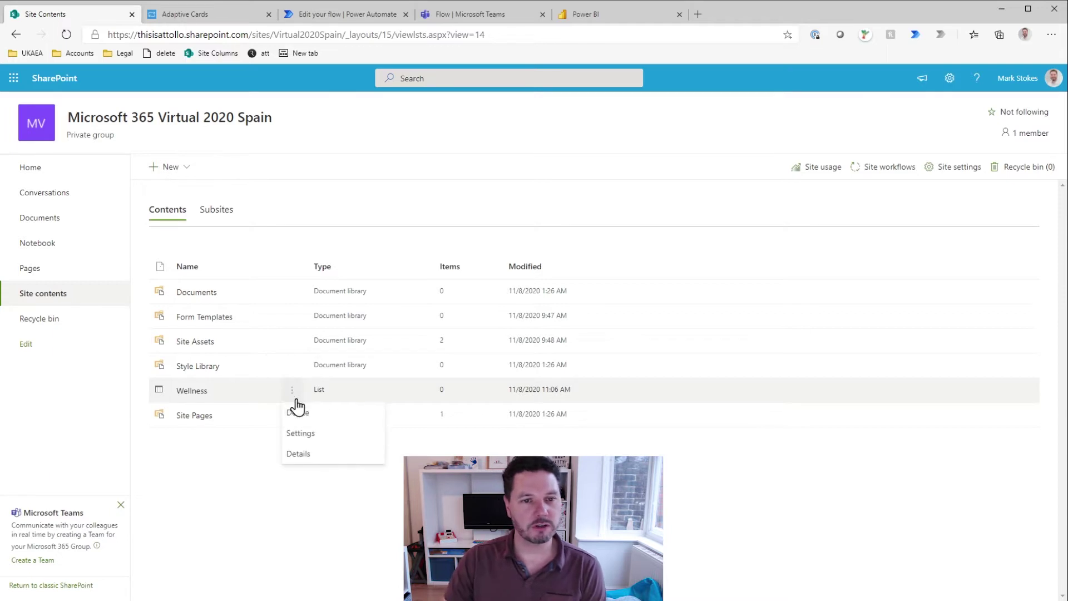
# Step: In the Wellness list settings, add a required 'Person' column of type Person or Group
pyautogui.click(308, 435)
pyautogui.scroll(-3, 310, 437)
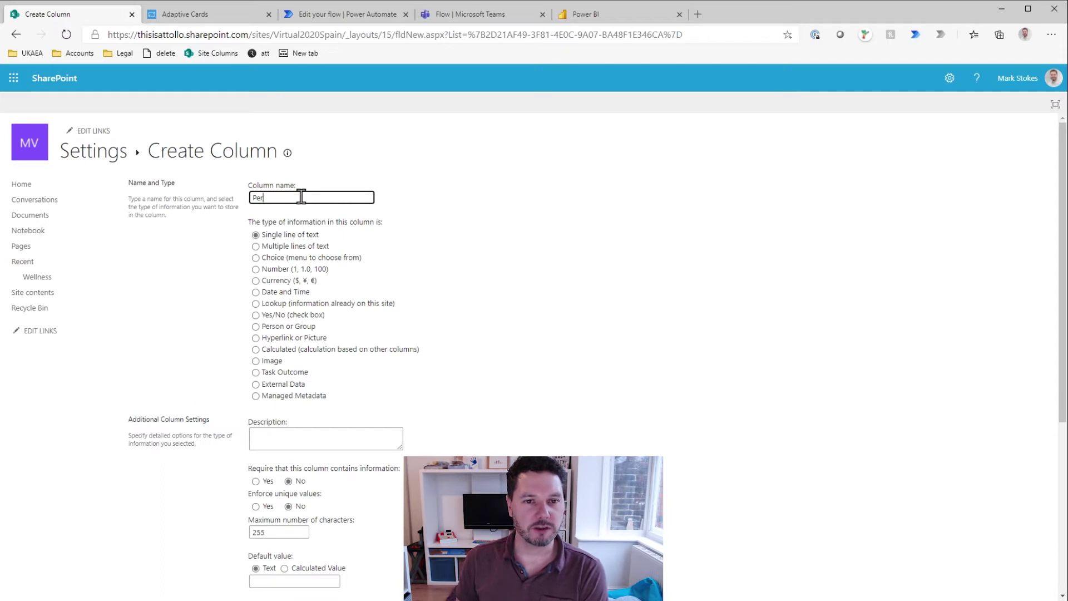
pyautogui.click(255, 326)
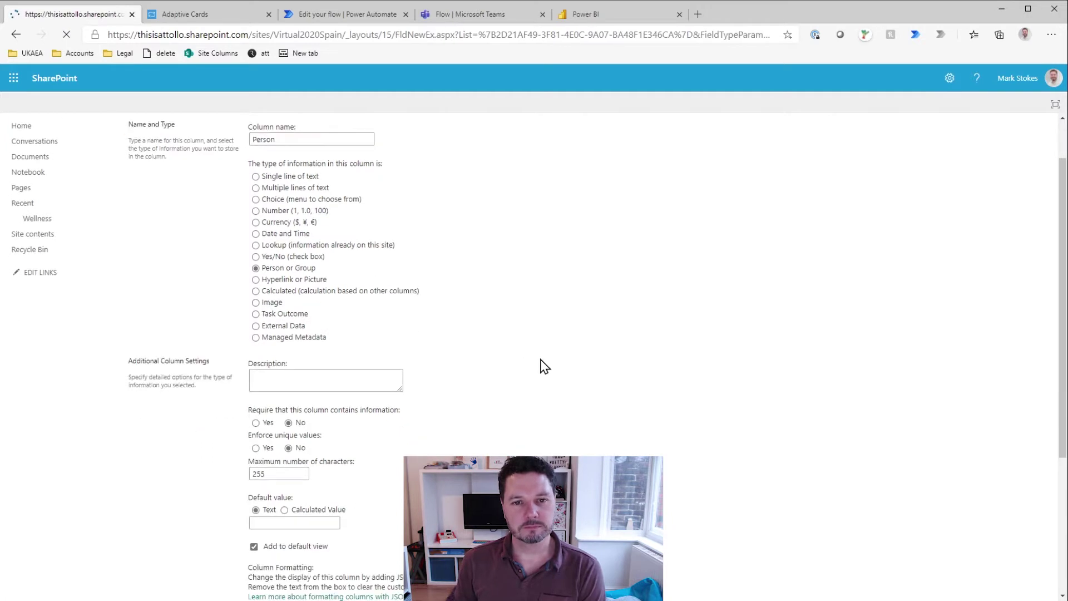
pyautogui.scroll(-3, 662, 351)
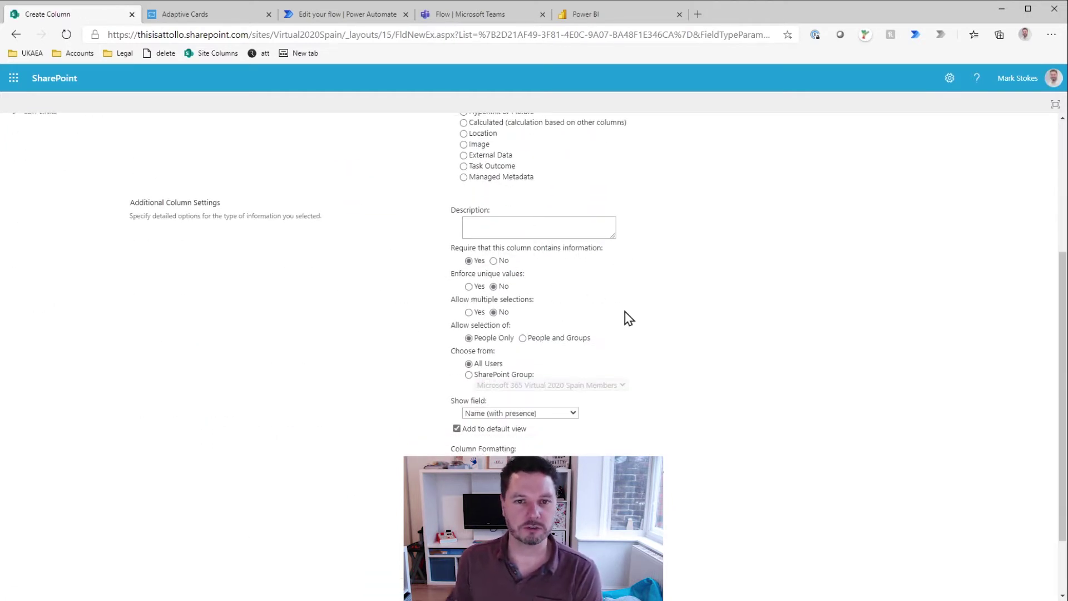
pyautogui.scroll(-2, 639, 316)
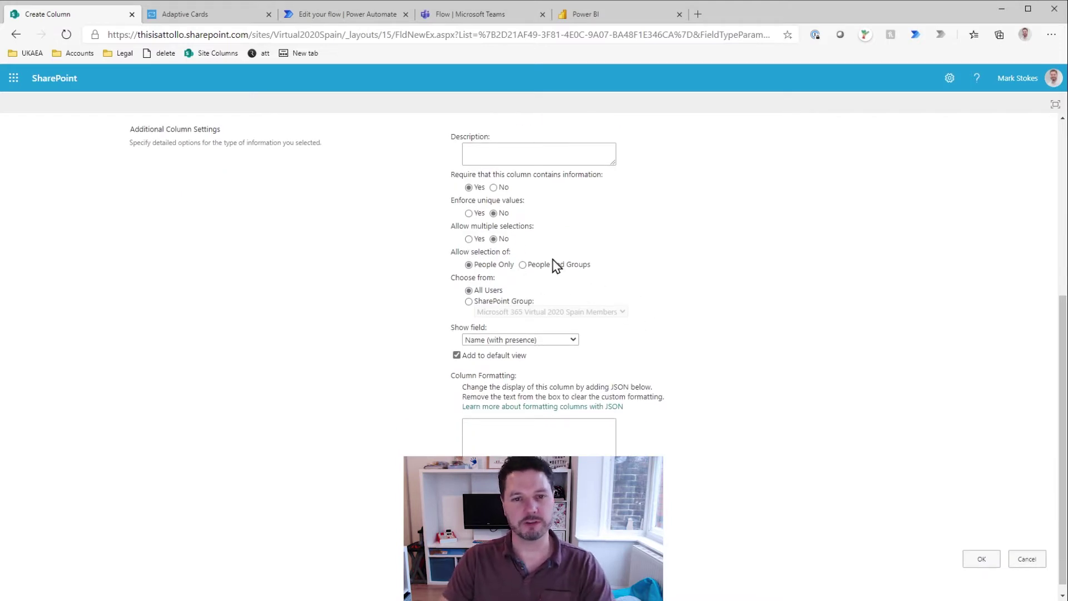
pyautogui.scroll(-1, 662, 294)
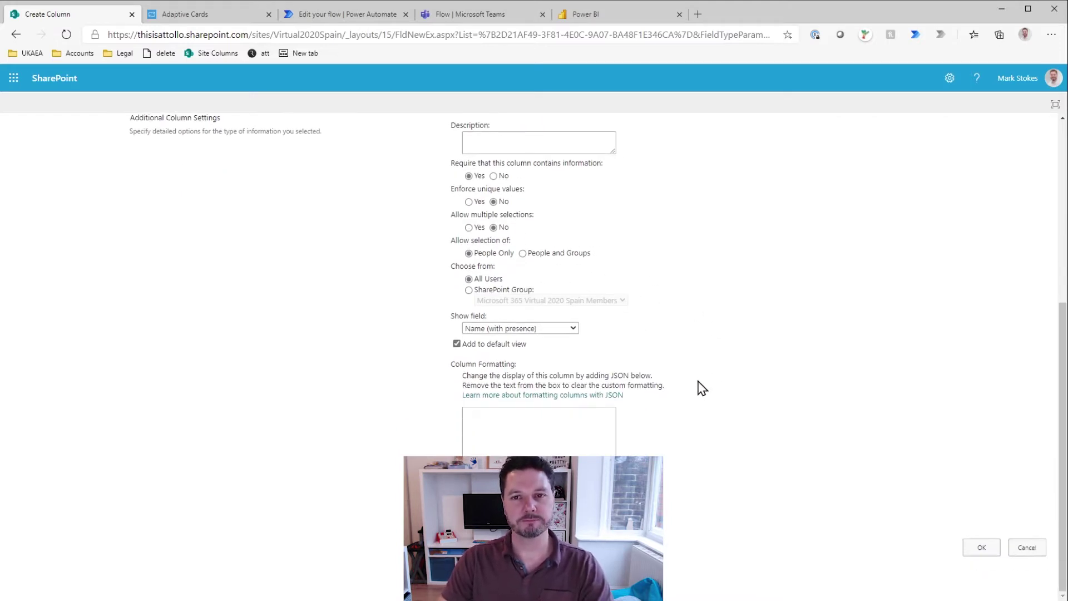
pyautogui.click(981, 548)
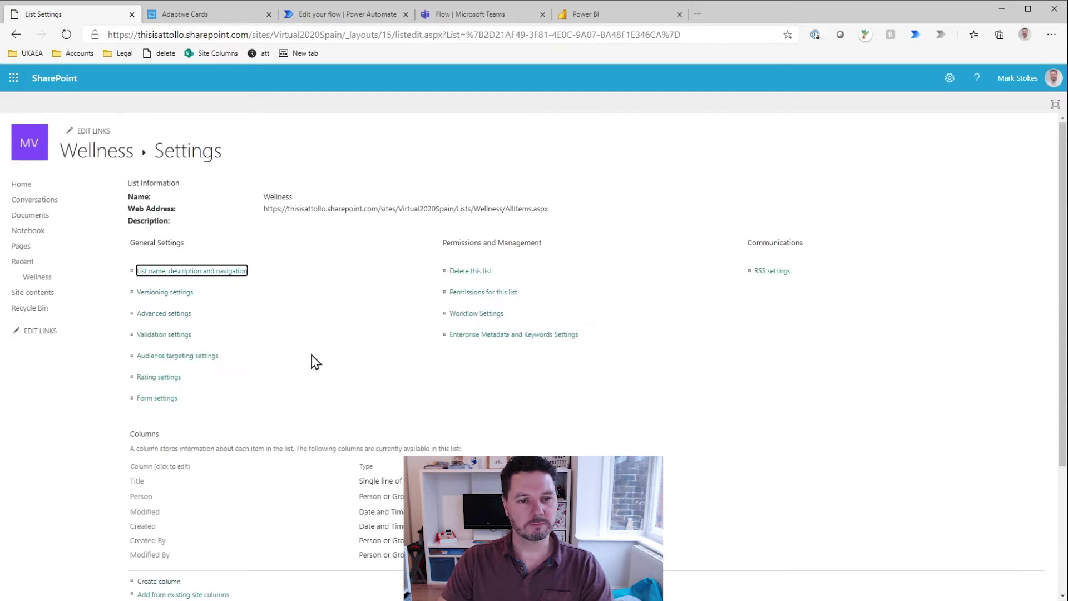
# Step: Start a new column named 'Feeling' of type Number
pyautogui.scroll(-1, 153, 456)
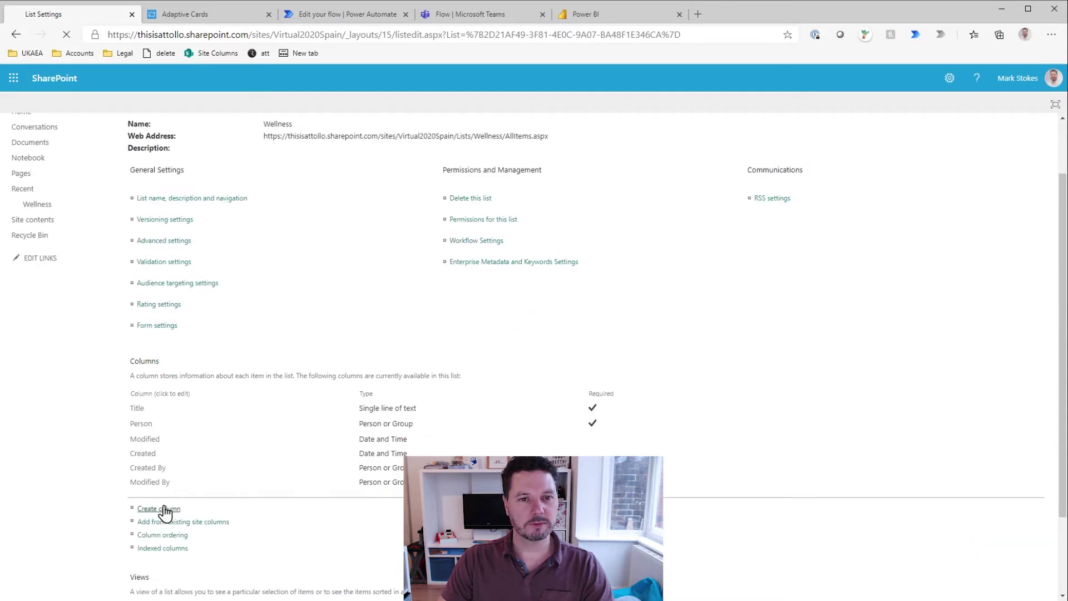
pyautogui.click(160, 507)
pyautogui.click(309, 202)
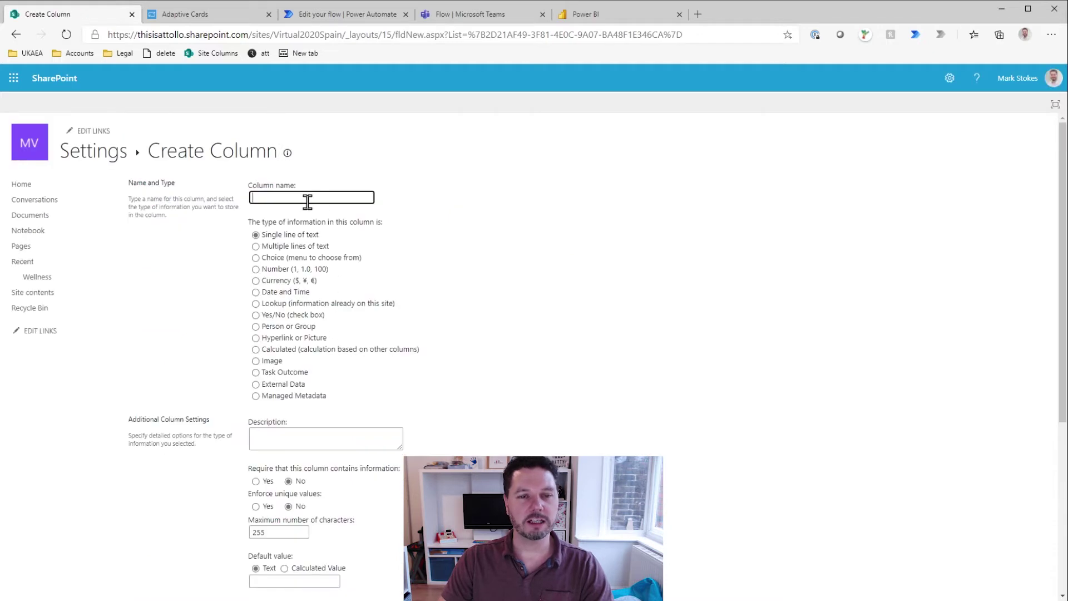
pyautogui.write('Feeling')
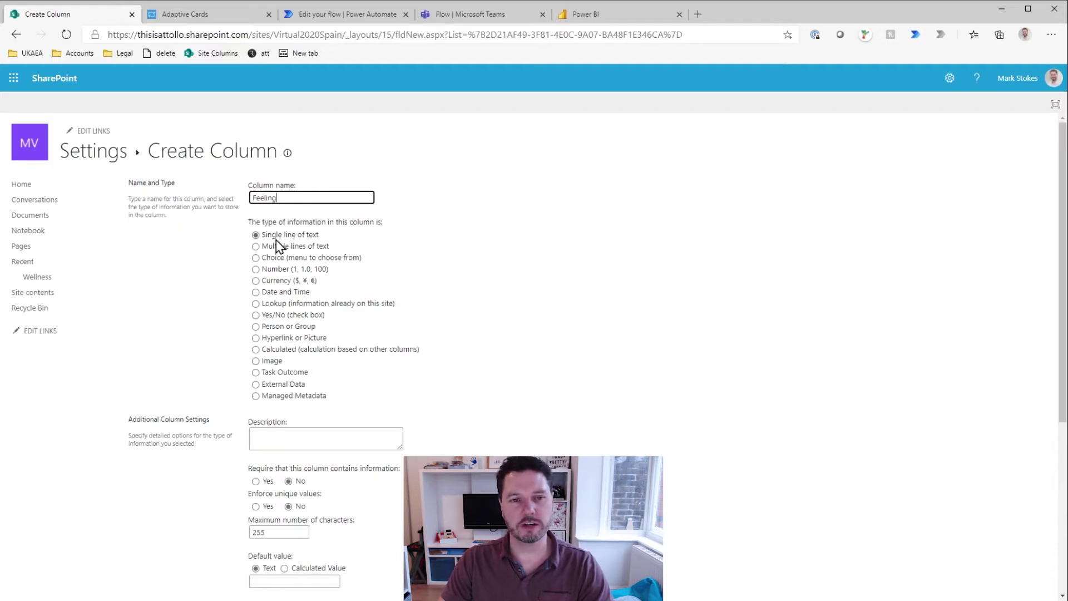
pyautogui.click(256, 269)
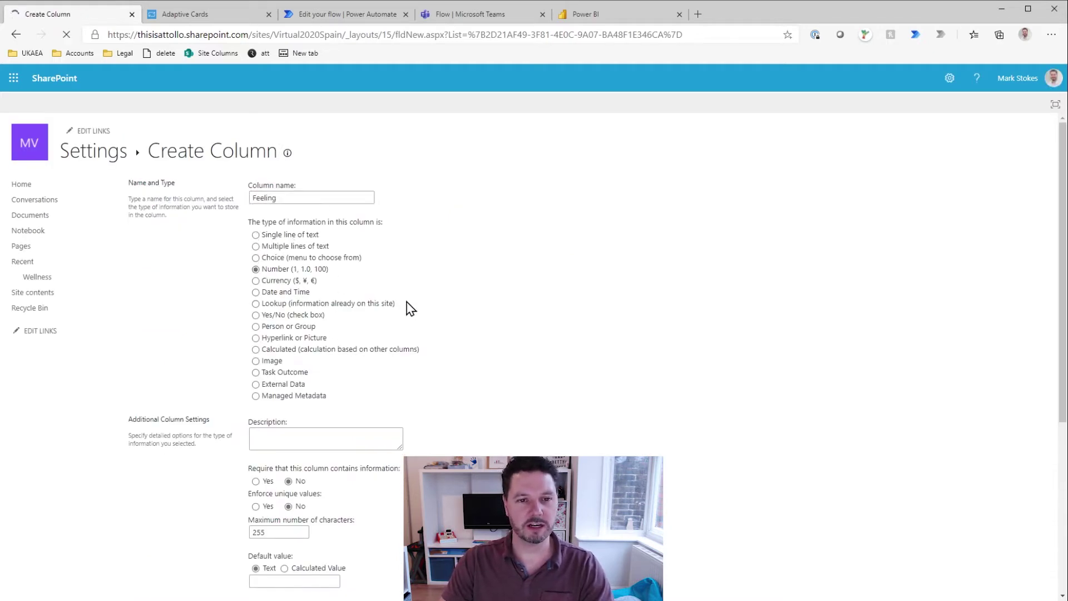
# Step: Limit Feeling to 0–5 with 0 decimal places and default 3, then save it
pyautogui.scroll(-3, 388, 440)
pyautogui.click(296, 386)
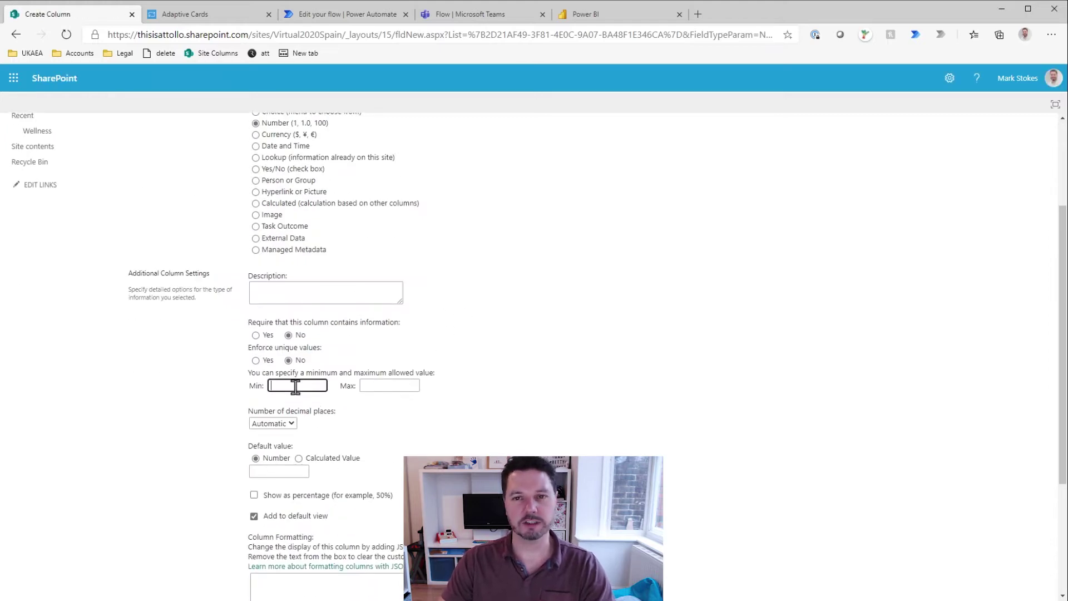
pyautogui.write('0')
pyautogui.press('Tab')
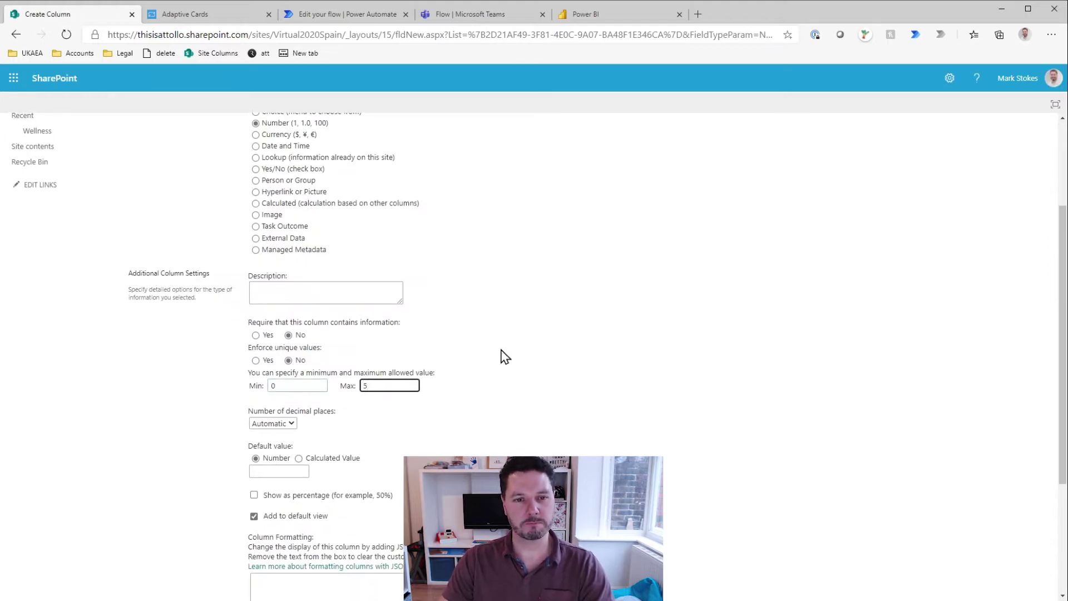
pyautogui.click(558, 399)
pyautogui.scroll(-1, 413, 374)
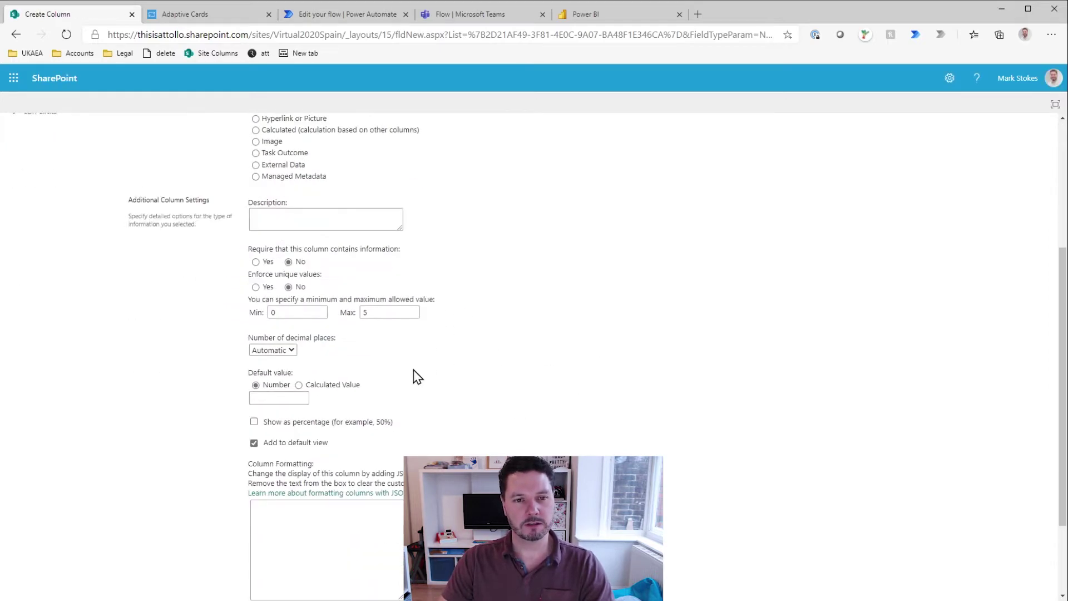
pyautogui.click(265, 378)
pyautogui.scroll(-1, 568, 436)
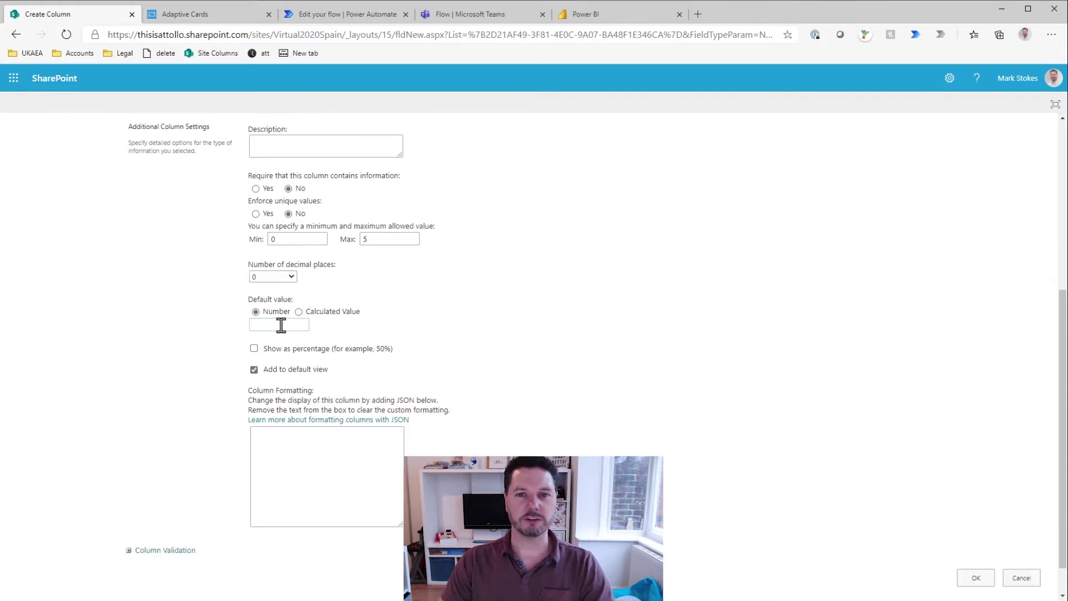
pyautogui.click(285, 324)
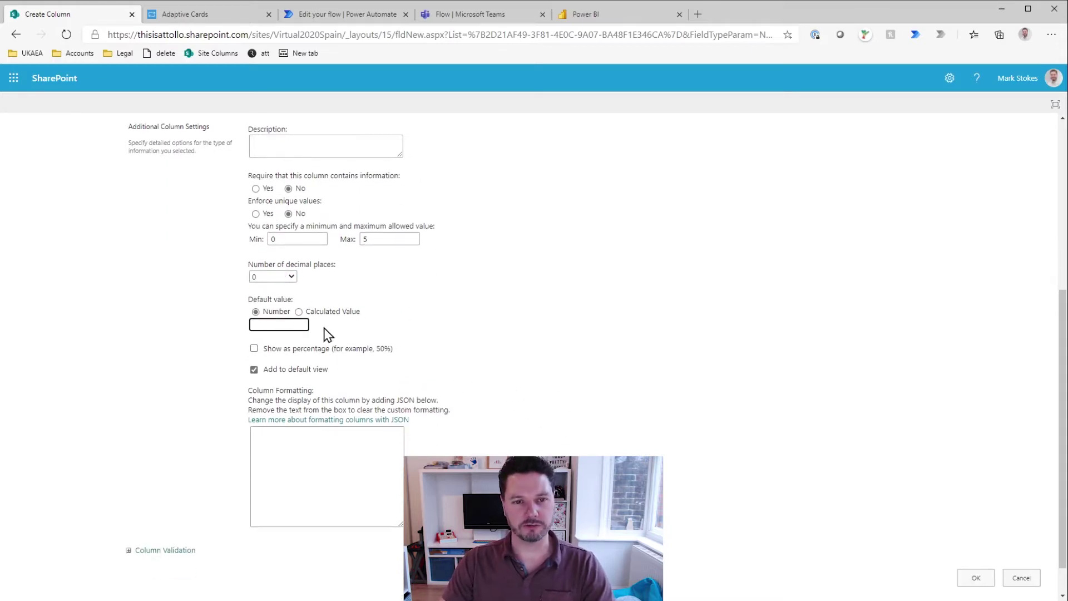
pyautogui.click(655, 401)
pyautogui.scroll(-1, 668, 400)
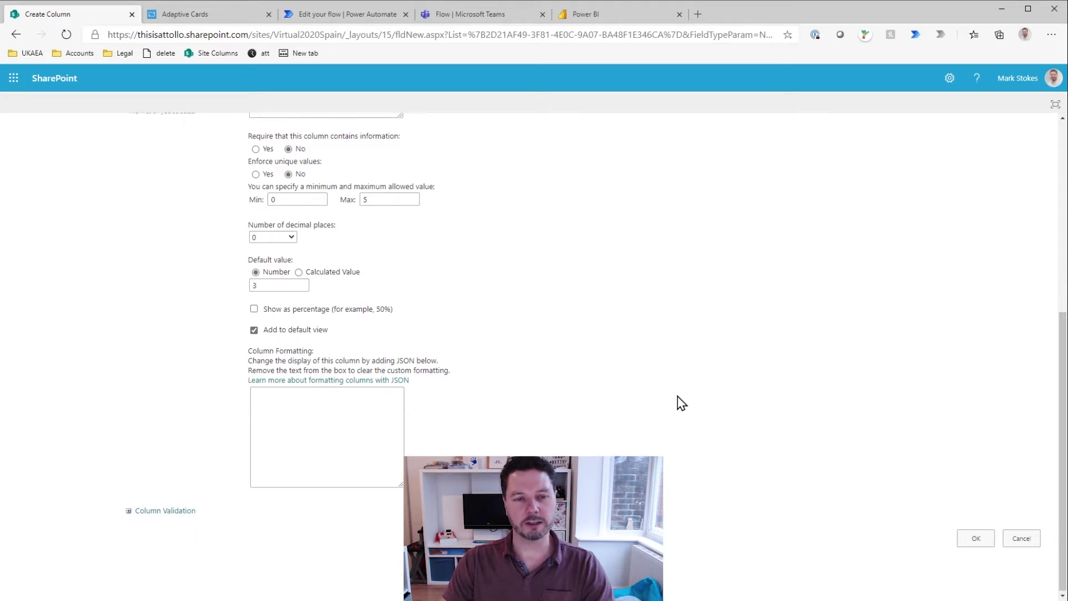
pyautogui.click(975, 538)
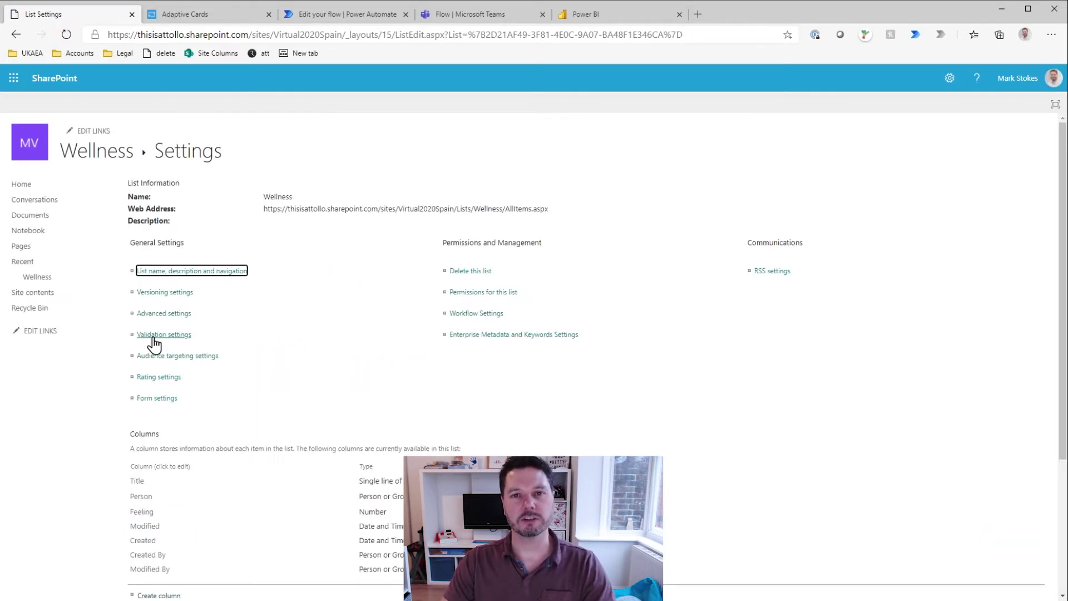
# Step: Start a new column named 'Exercise' of type Number
pyautogui.scroll(-3, 262, 466)
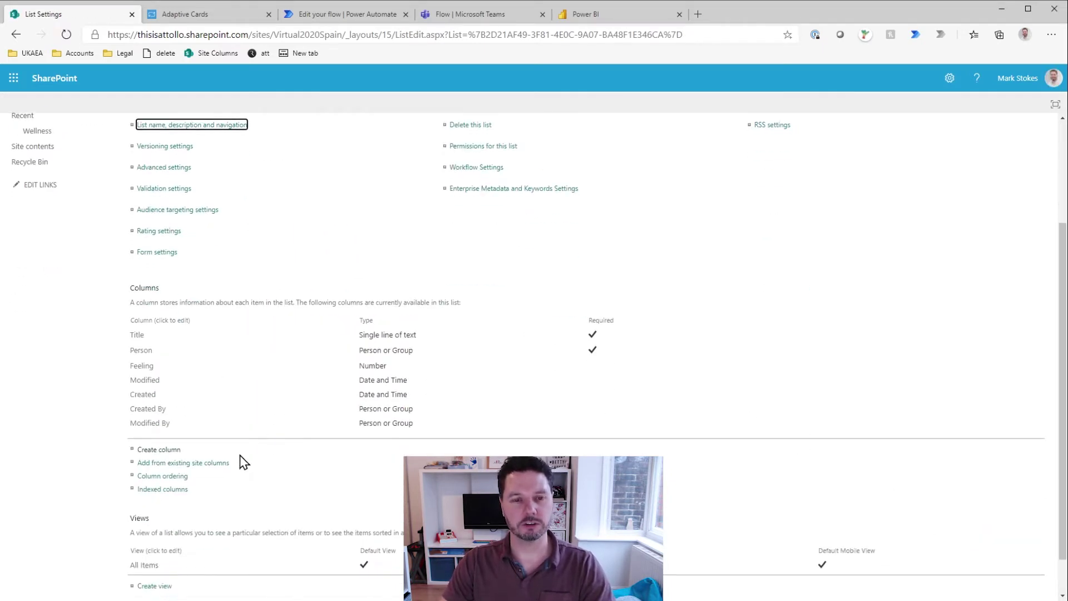
pyautogui.click(164, 449)
pyautogui.write('E')
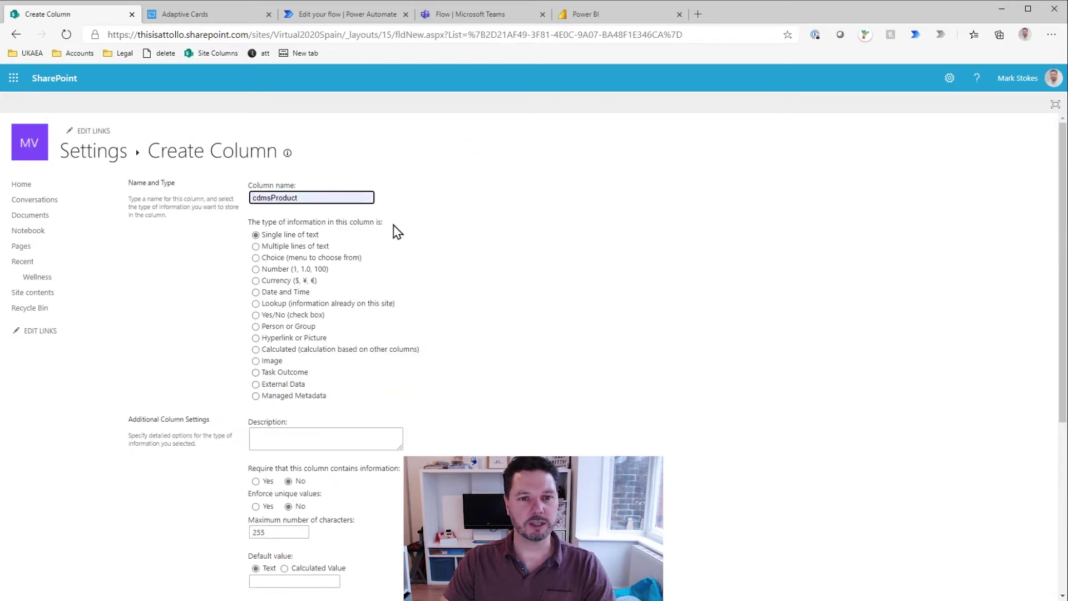
pyautogui.press('BackSpace')
pyautogui.write('xercise')
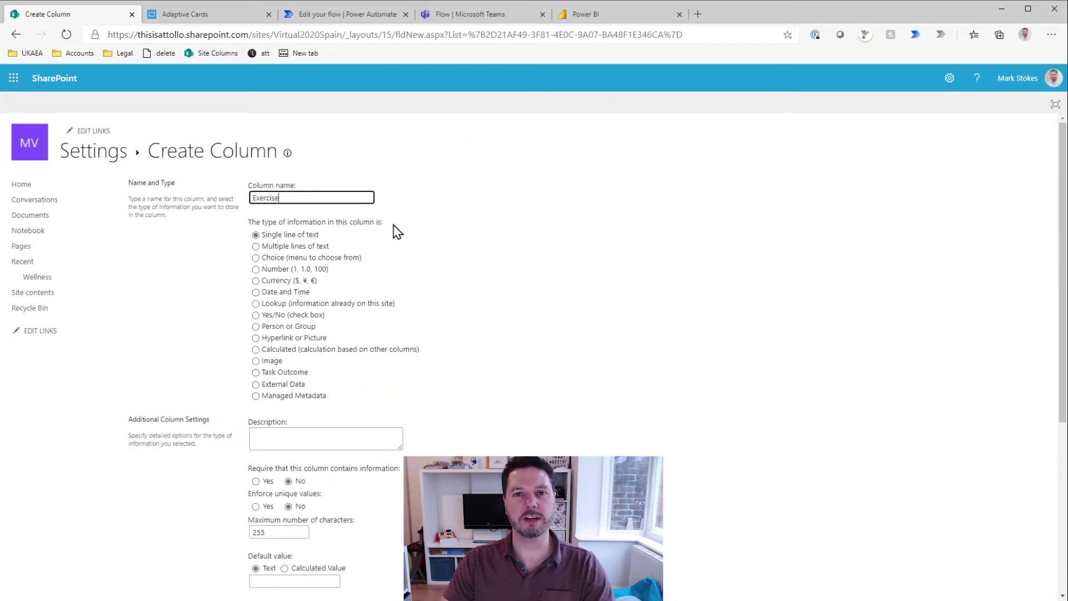
pyautogui.click(271, 269)
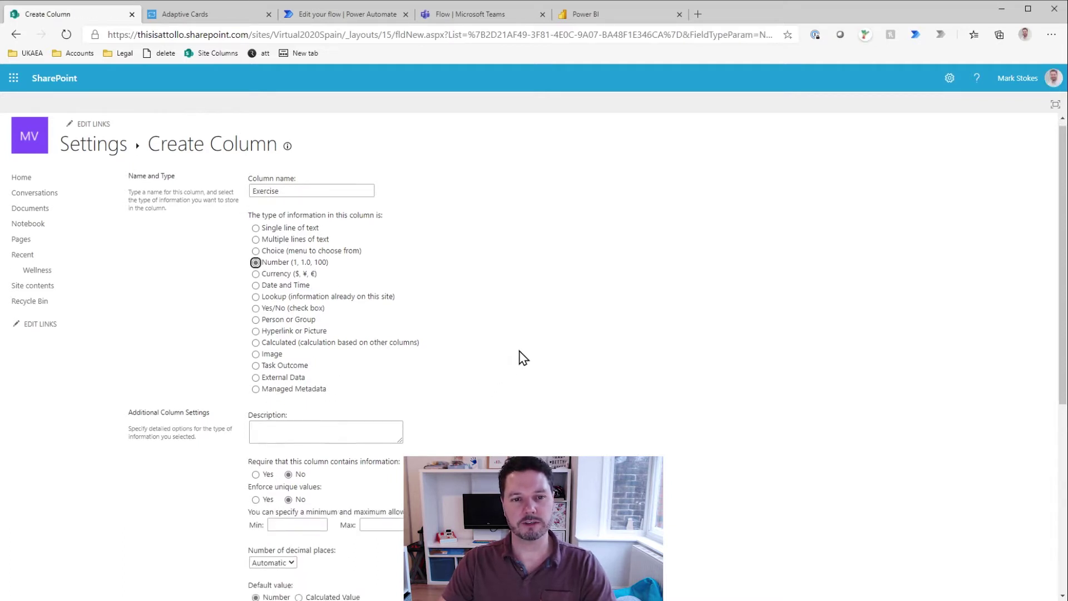
# Step: Limit Exercise to 0–5 with 0 decimal places and default 3, then save it
pyautogui.click(312, 385)
pyautogui.write('0')
pyautogui.press('Tab')
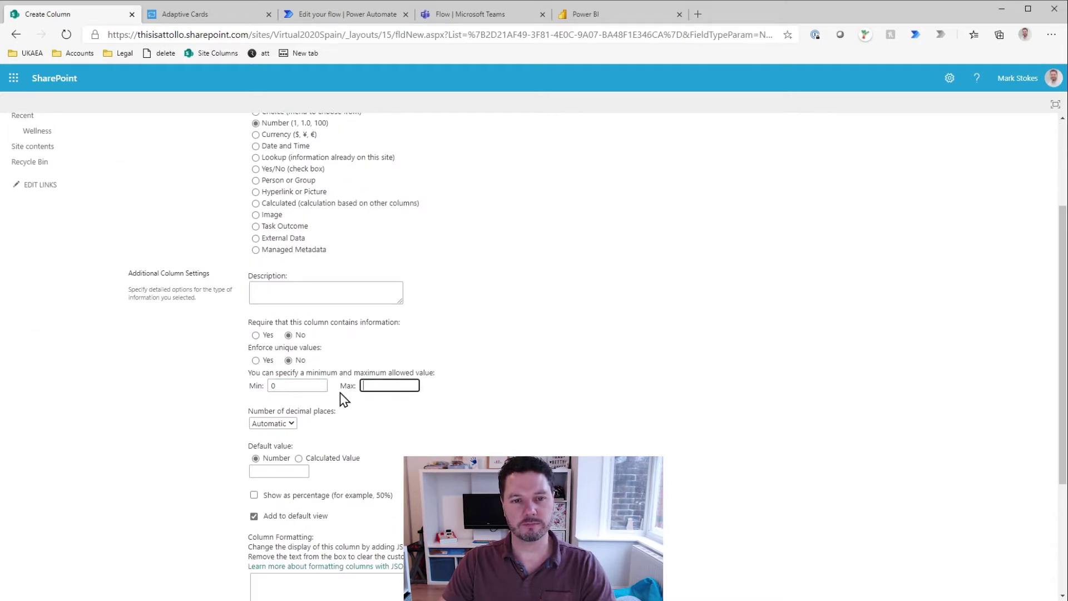
pyautogui.write('5')
pyautogui.click(273, 423)
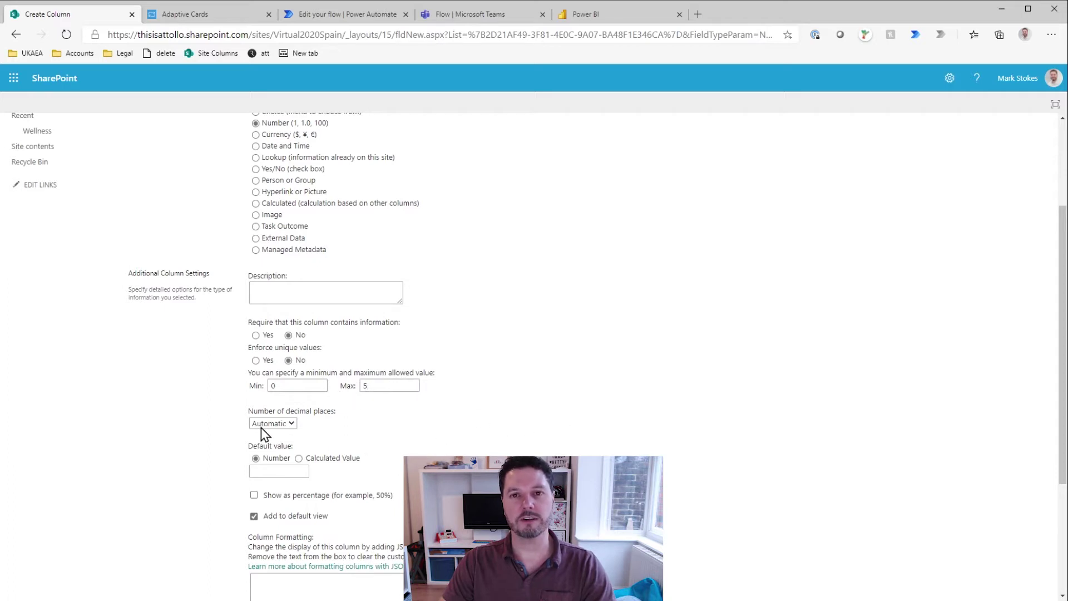
pyautogui.click(276, 444)
pyautogui.scroll(-3, 563, 434)
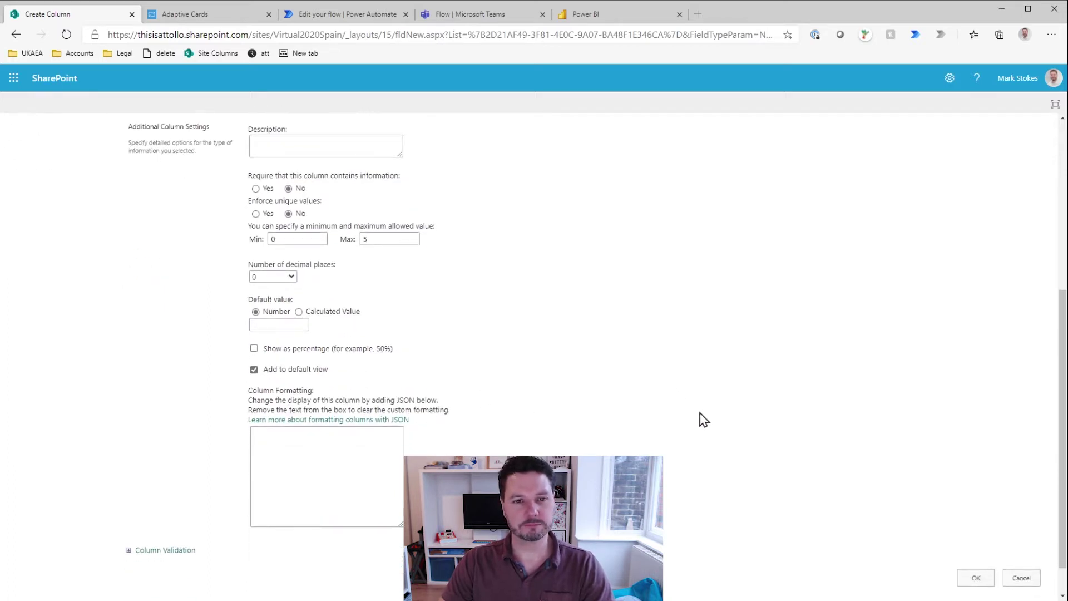
pyautogui.click(294, 327)
pyautogui.write('3')
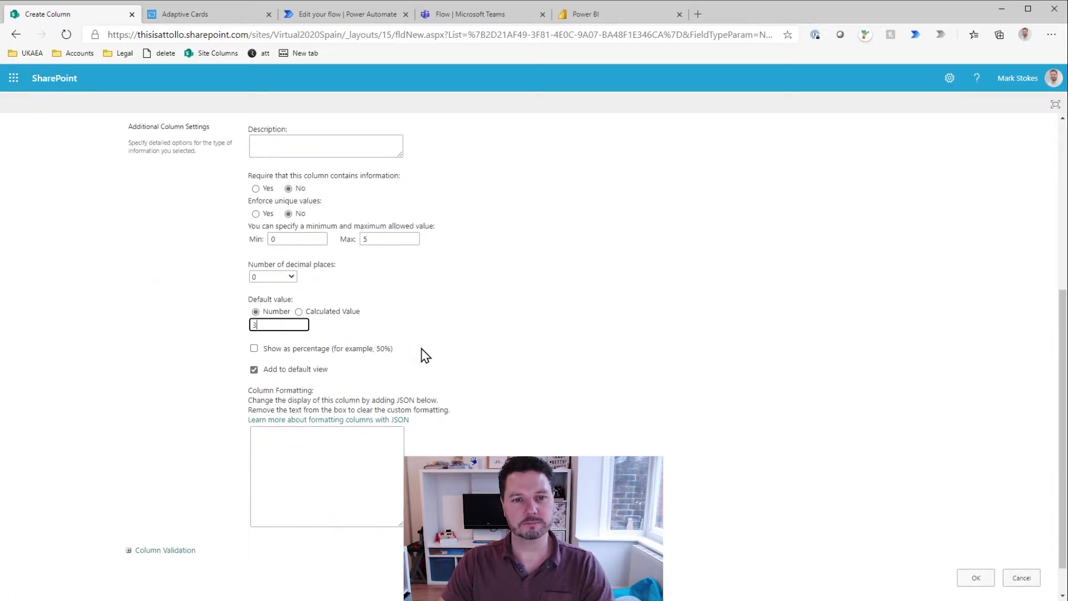
pyautogui.scroll(-1, 846, 469)
pyautogui.click(979, 539)
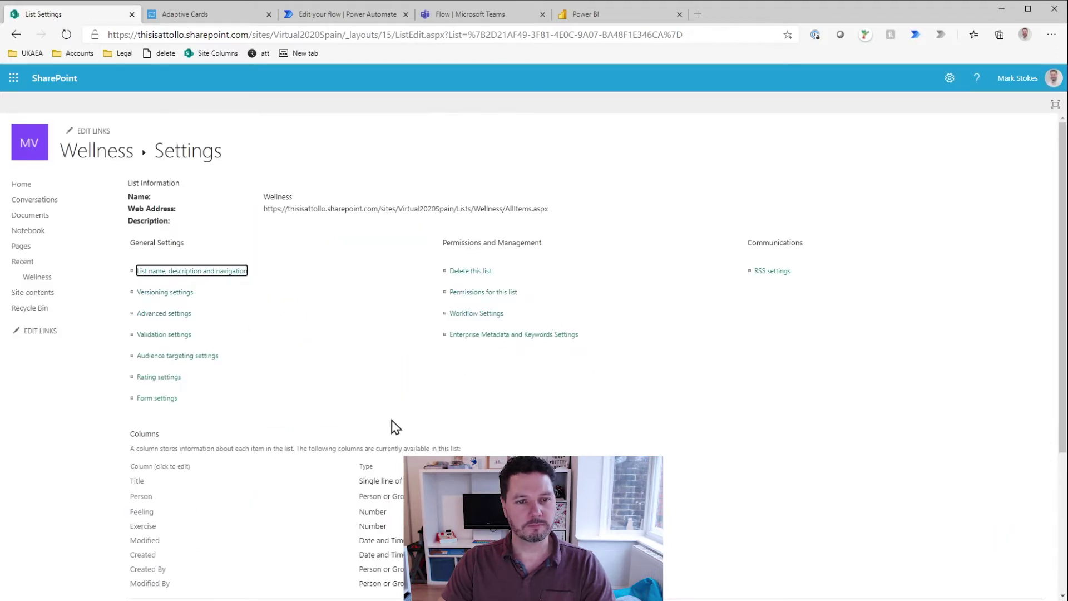
# Step: Create a 'Comment' column of type Multiple lines of text, restricted to plain text
pyautogui.scroll(-3, 394, 426)
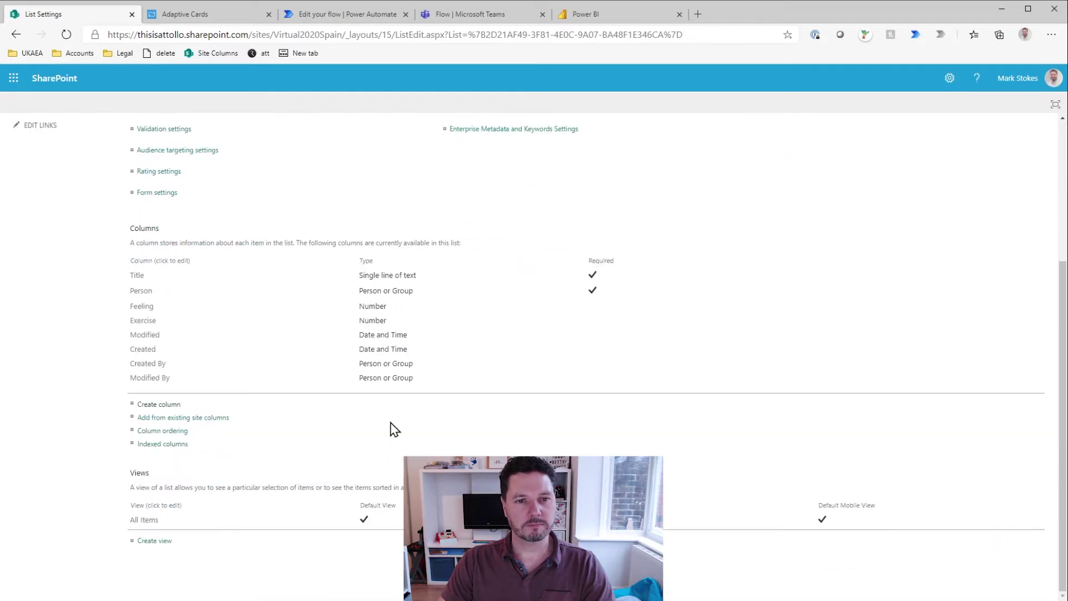
pyautogui.click(149, 406)
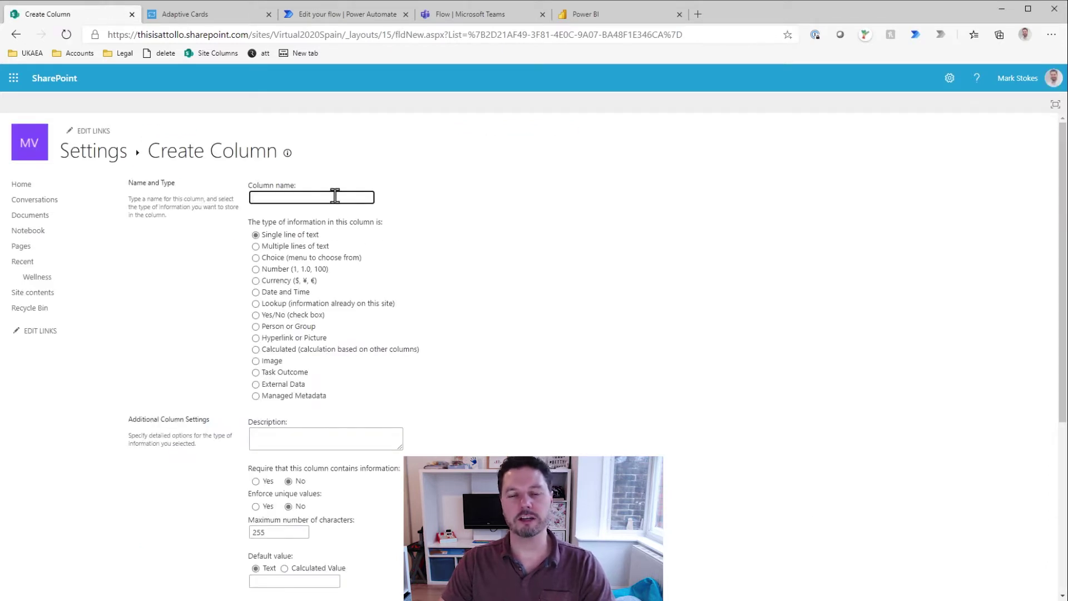
pyautogui.write('Comment')
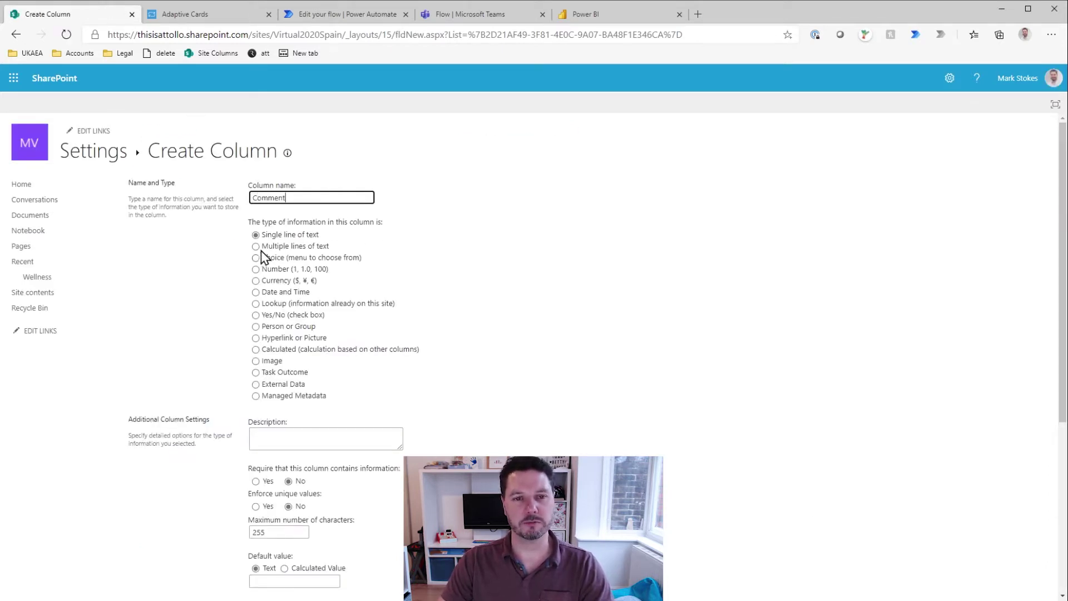
pyautogui.click(256, 247)
pyautogui.scroll(-5, 517, 343)
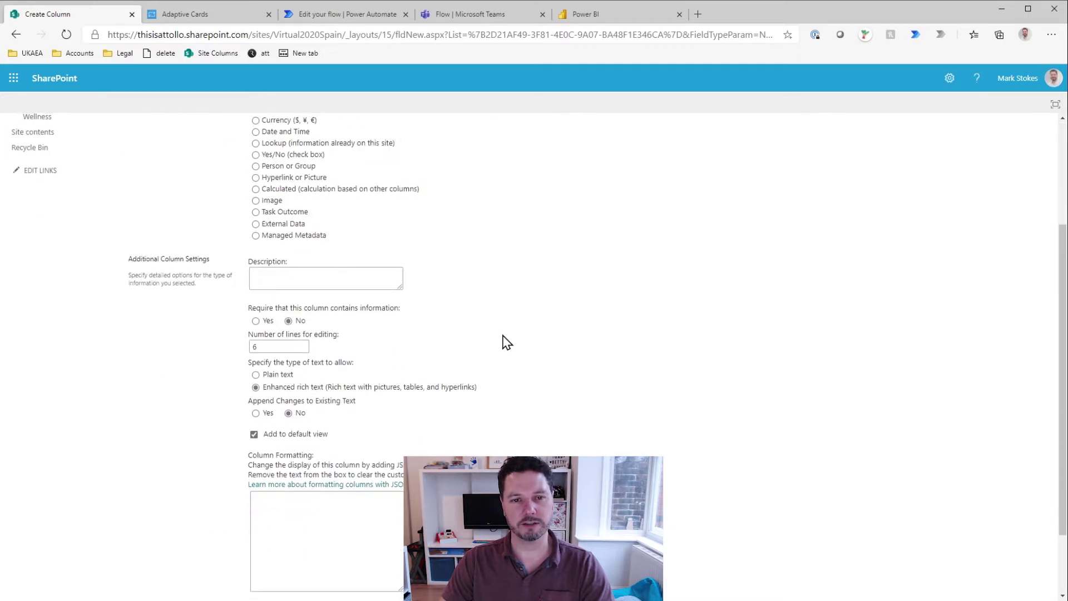
pyautogui.click(286, 288)
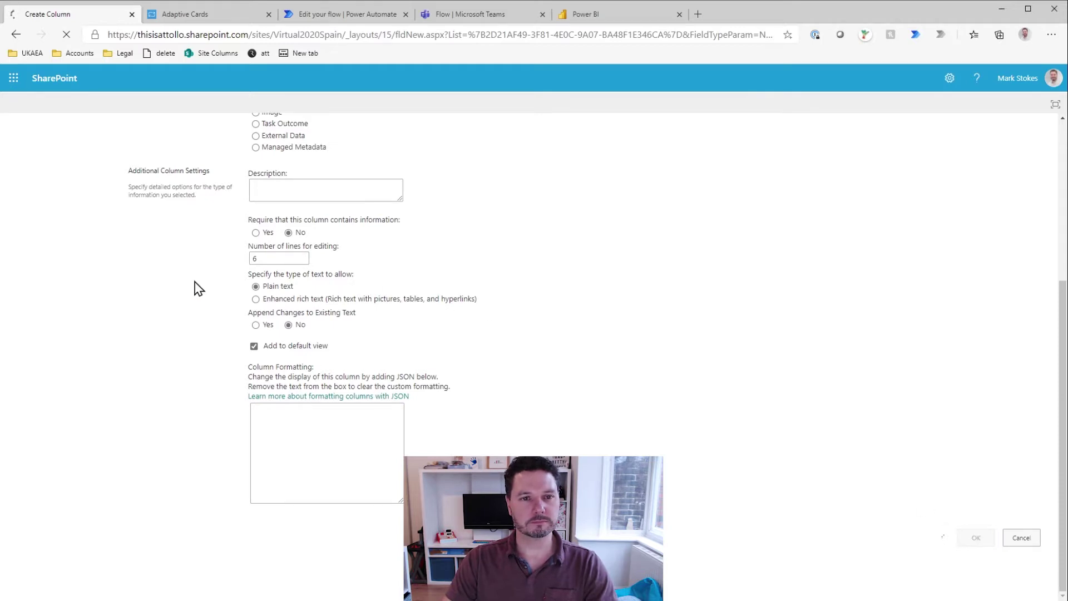
# Step: Back in the Wellness list, preview the new-item form and cancel it without saving
pyautogui.click(120, 151)
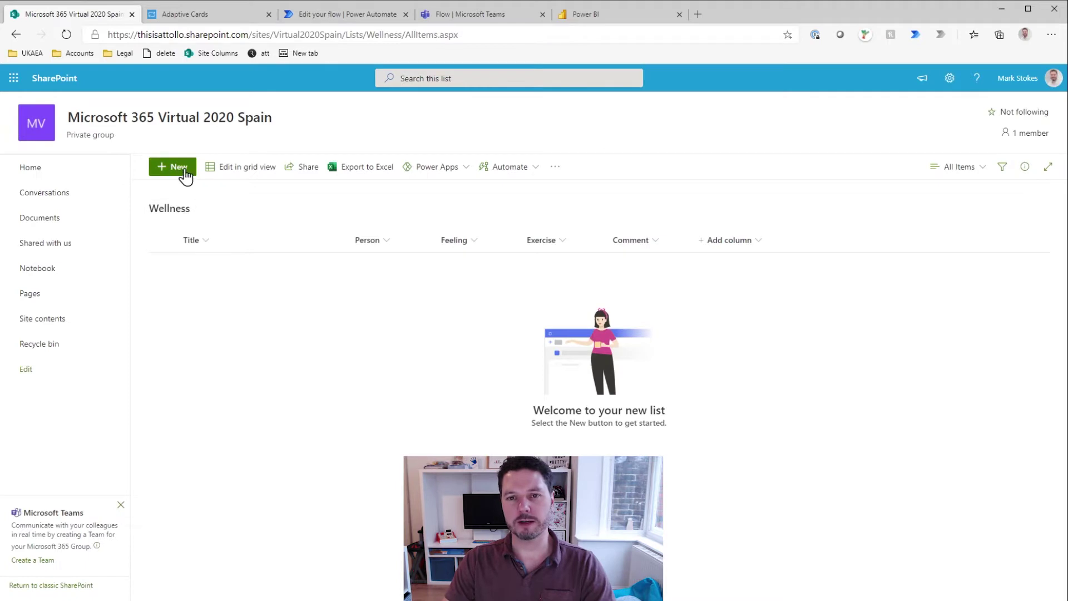
pyautogui.click(164, 170)
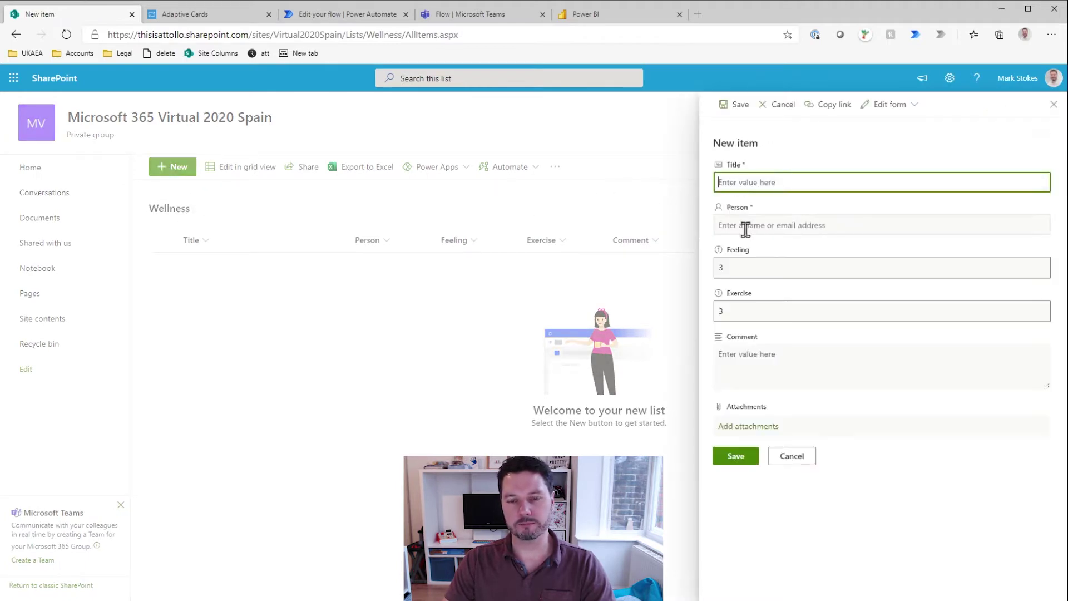
pyautogui.click(801, 460)
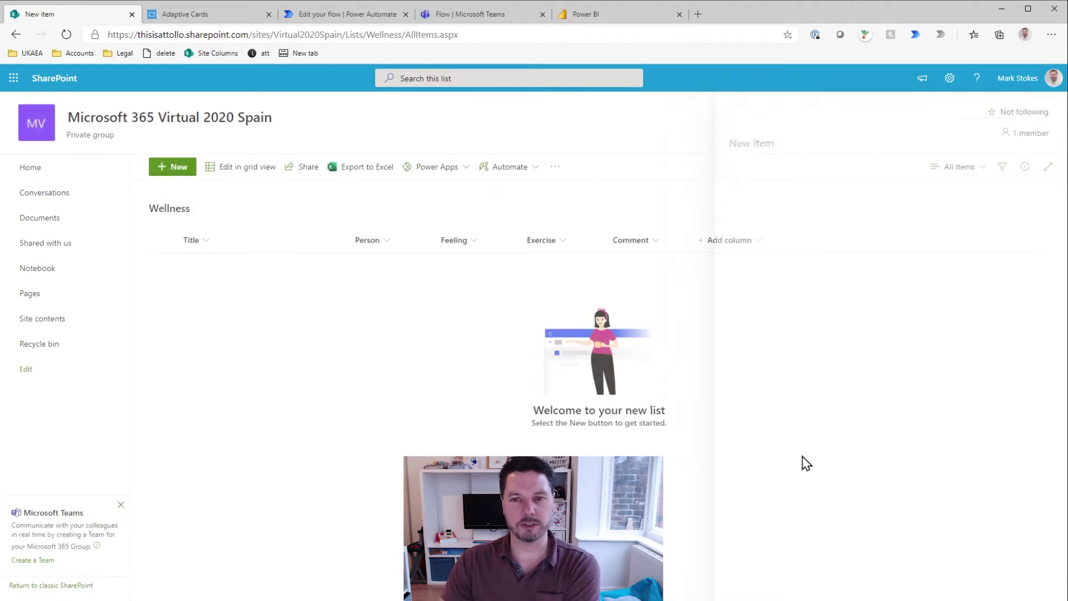
pyautogui.click(949, 78)
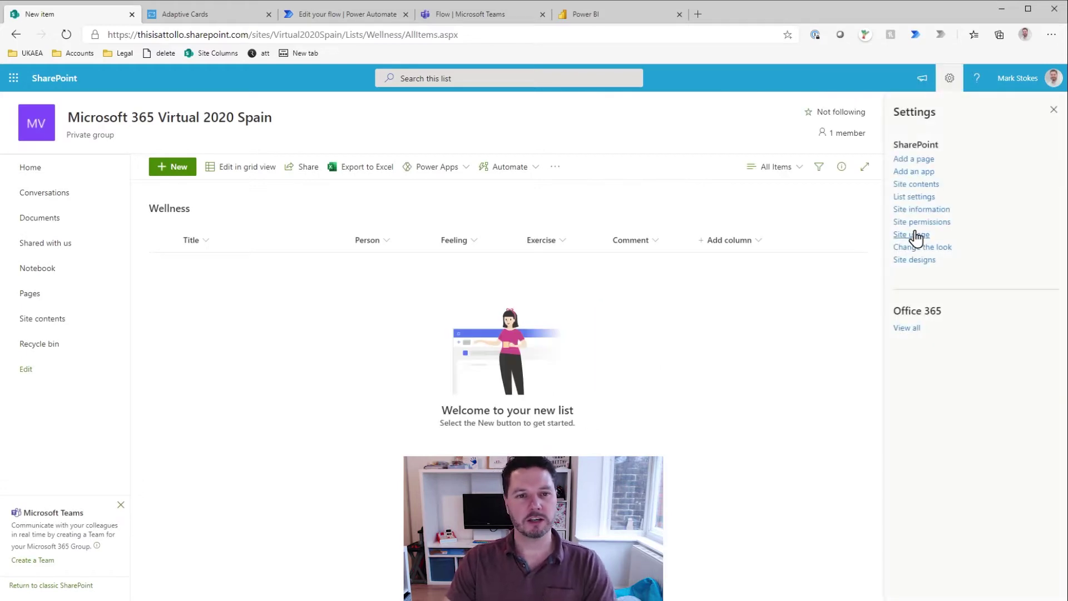
# Step: Review the Wellness list's Advanced settings and save them, confirming the disable-attachments prompt
pyautogui.click(915, 197)
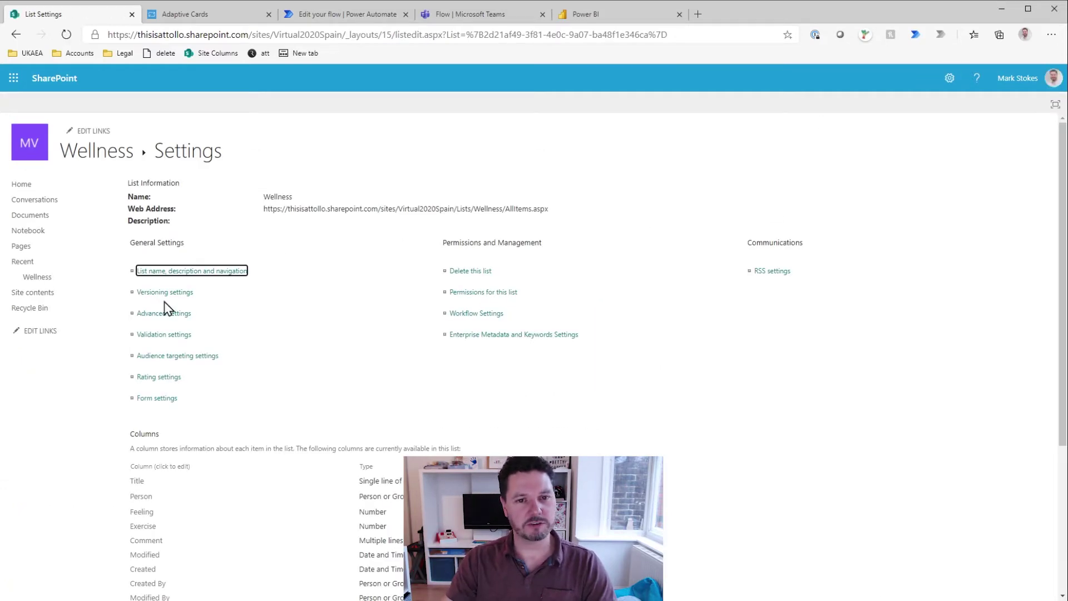
pyautogui.click(166, 317)
pyautogui.scroll(-12, 389, 334)
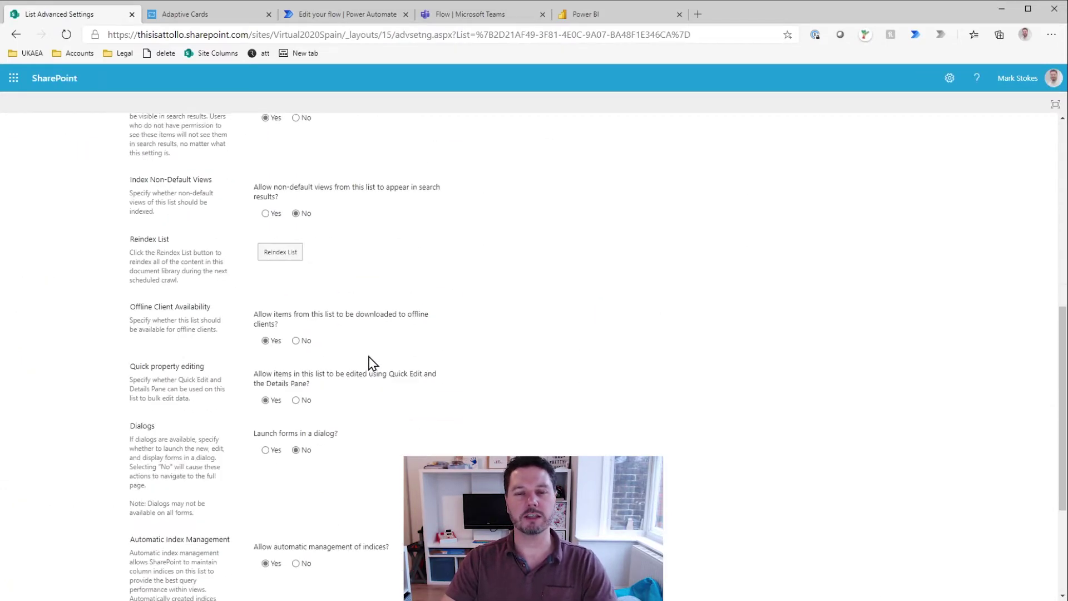
pyautogui.scroll(-2, 373, 380)
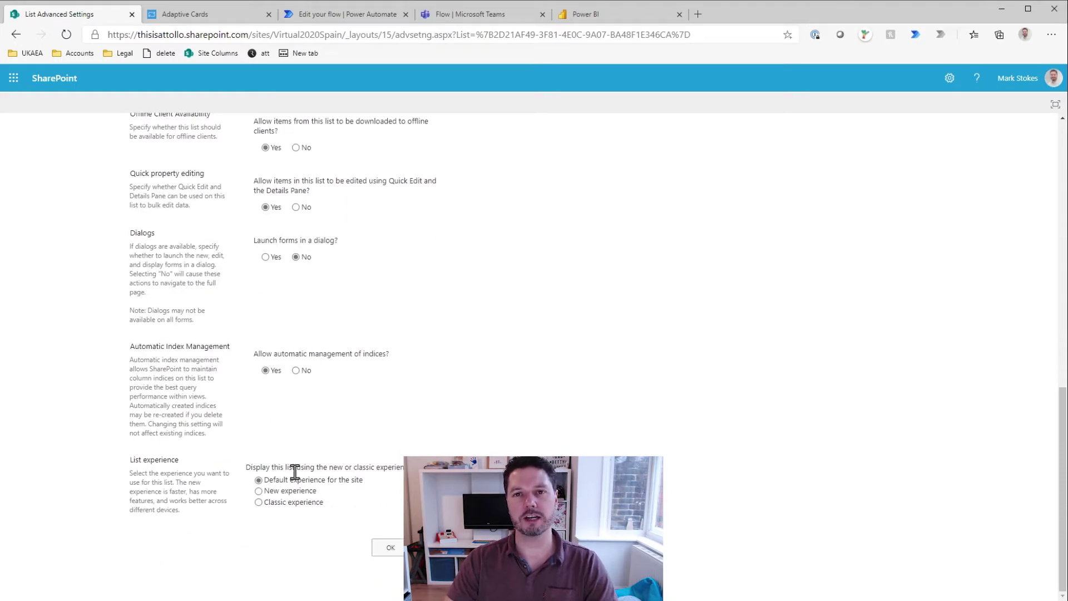
pyautogui.scroll(4, 367, 412)
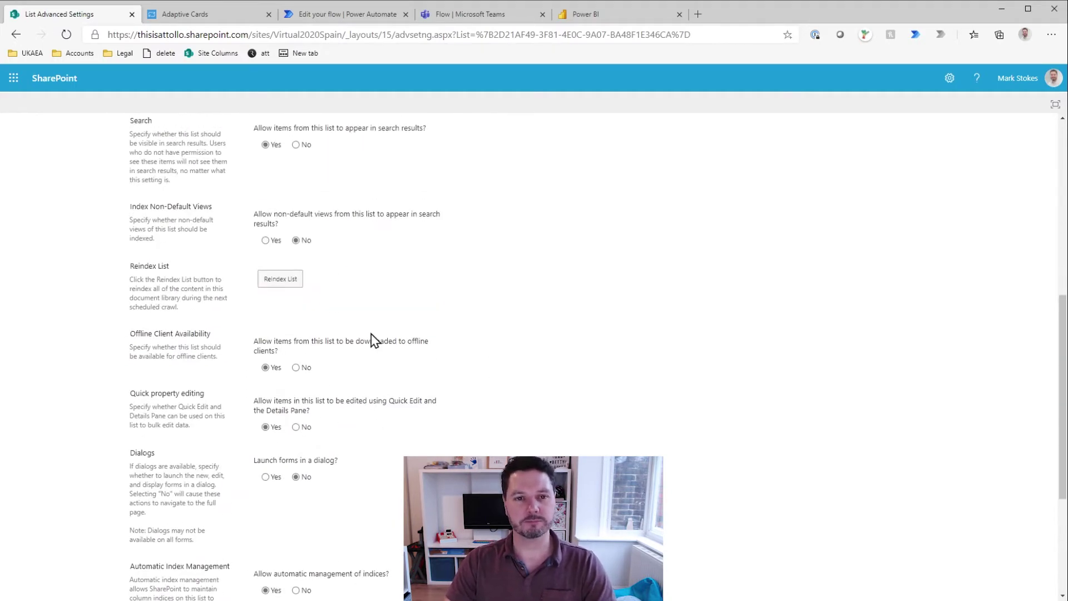
pyautogui.scroll(8, 392, 372)
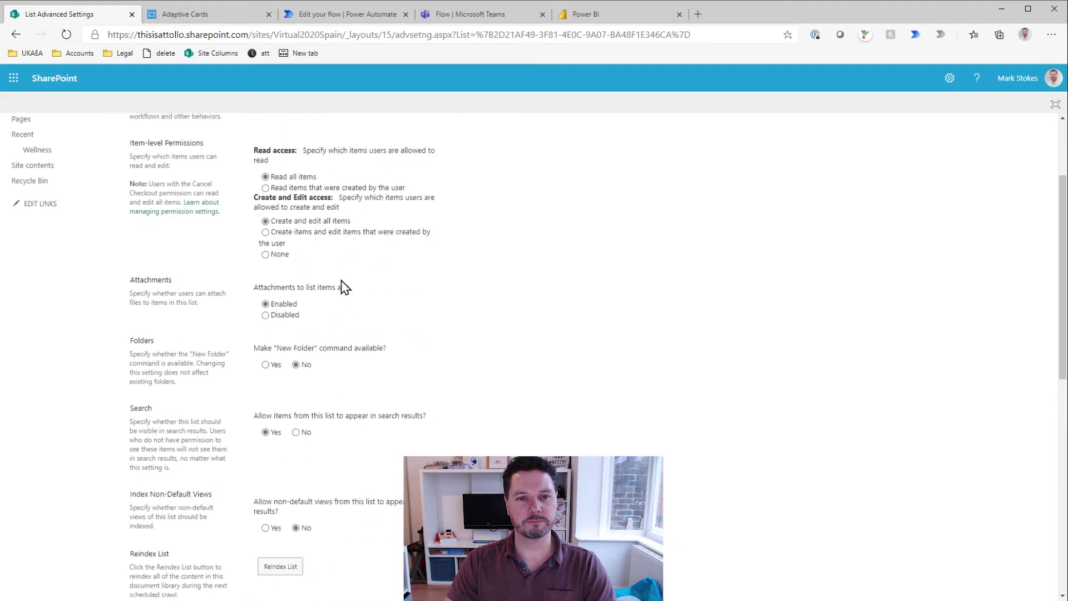
pyautogui.scroll(-4, 381, 345)
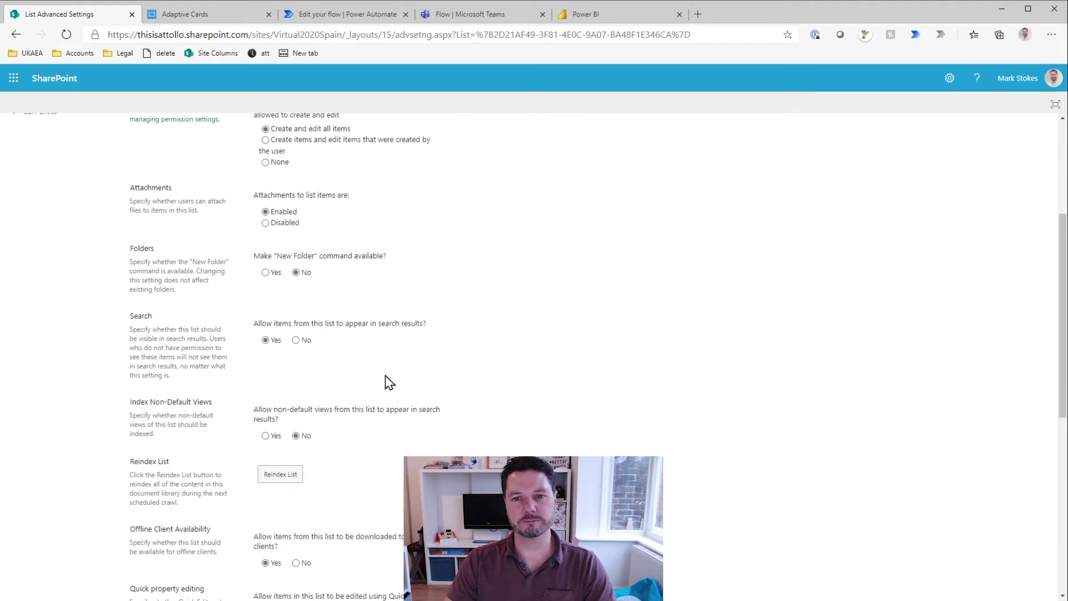
pyautogui.scroll(-8, 547, 350)
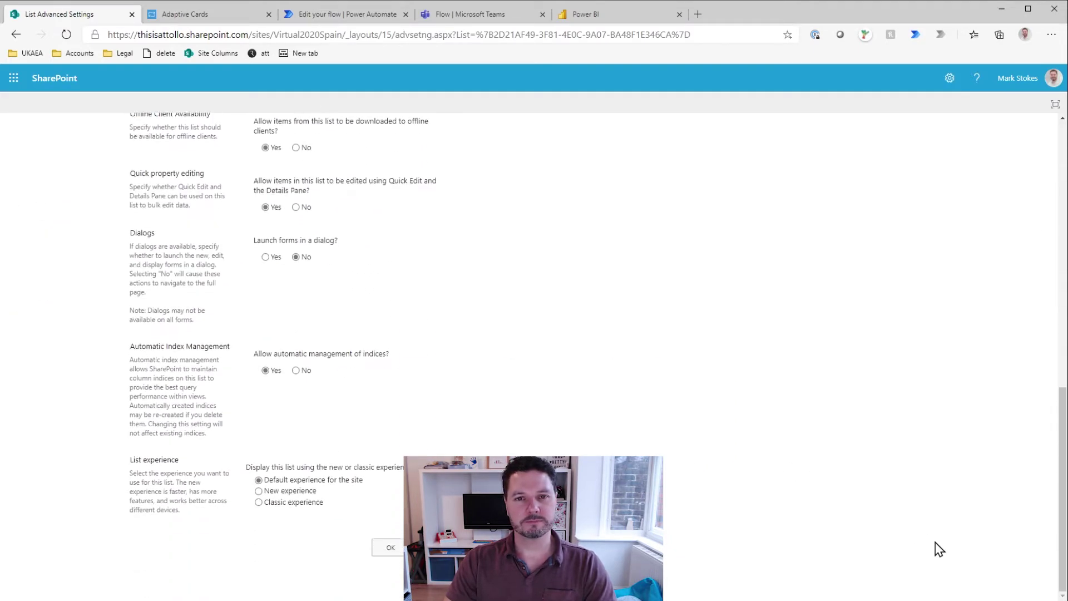
pyautogui.click(389, 548)
pyautogui.click(583, 124)
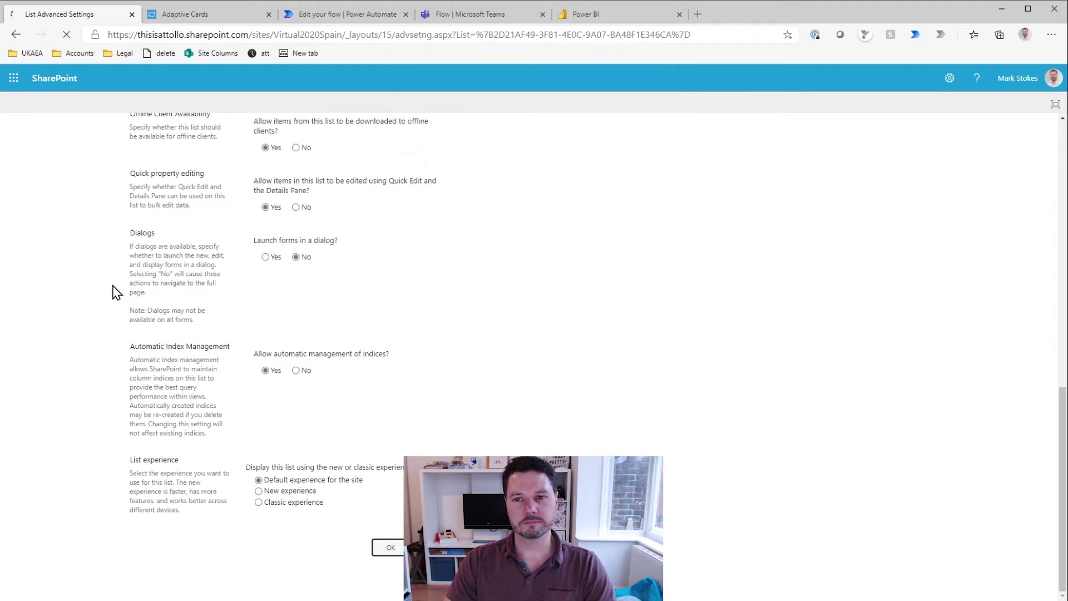
# Step: Preview the Wellness new-item form, cancel it, and switch to the Adaptive Cards browser tab
pyautogui.click(111, 156)
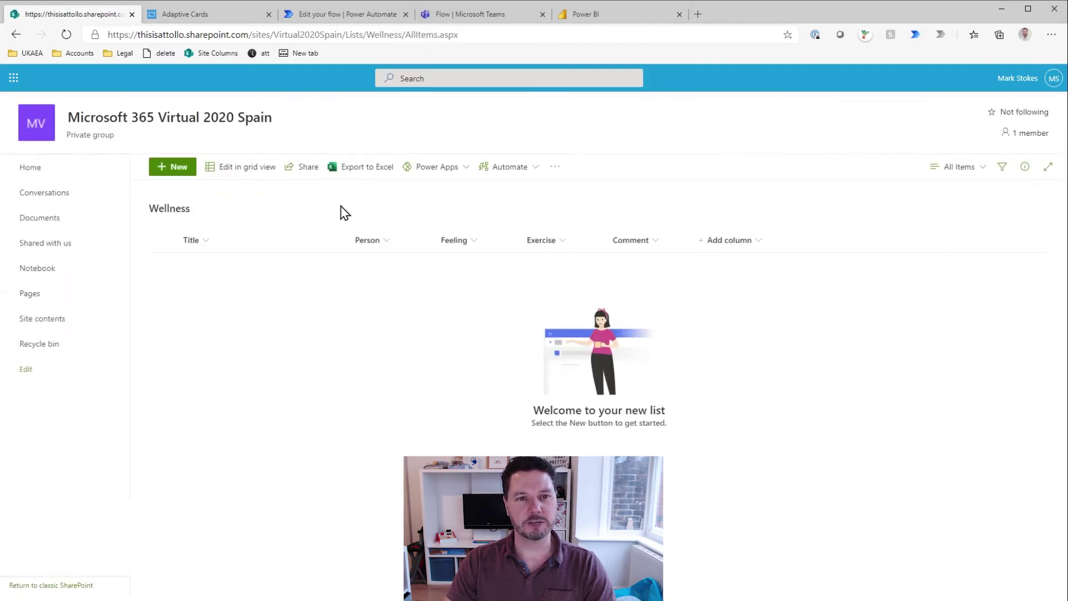
pyautogui.click(176, 167)
pyautogui.click(792, 411)
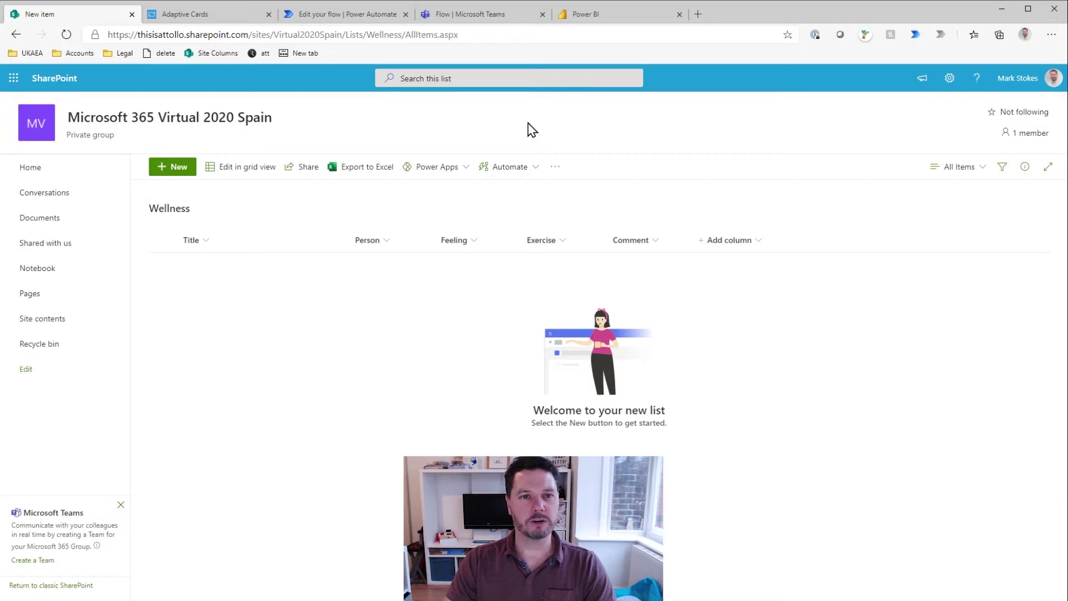
pyautogui.click(214, 17)
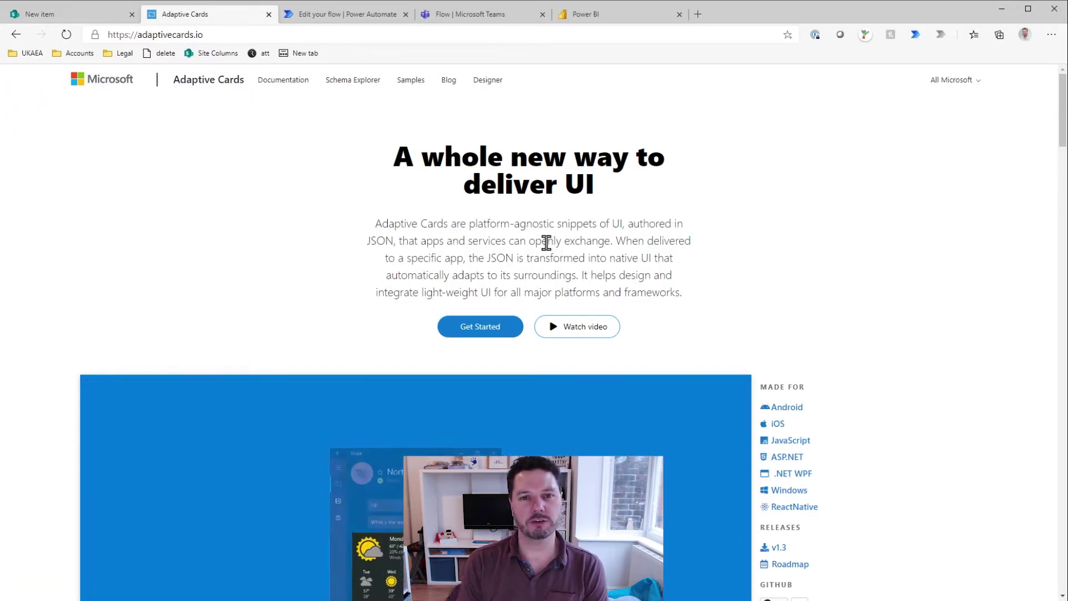
# Step: Go from the adaptivecards.io home page to the Designer via the top navigation
pyautogui.click(167, 35)
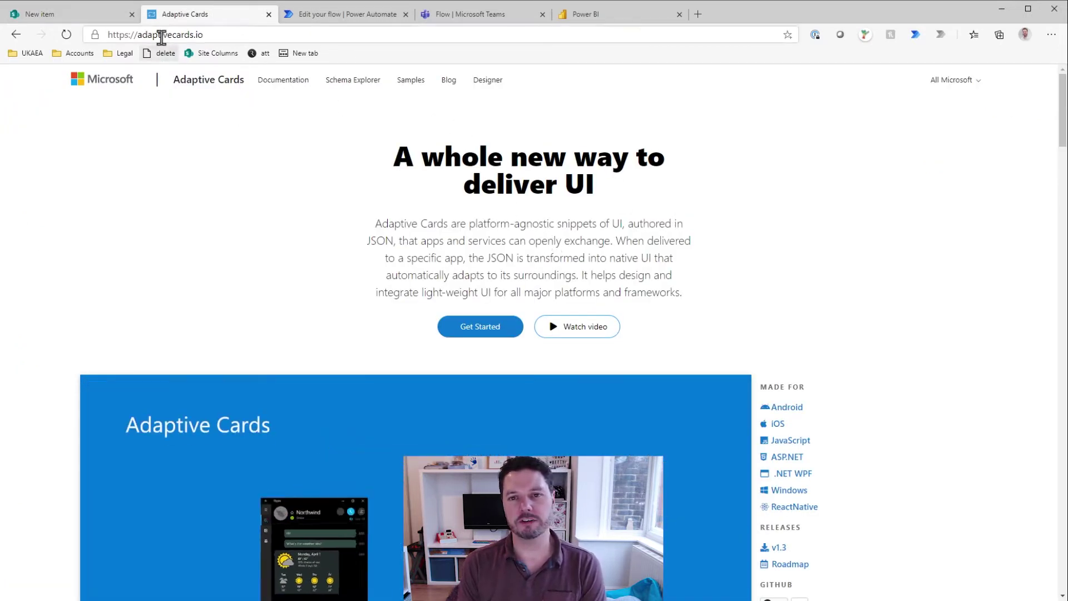
pyautogui.click(445, 203)
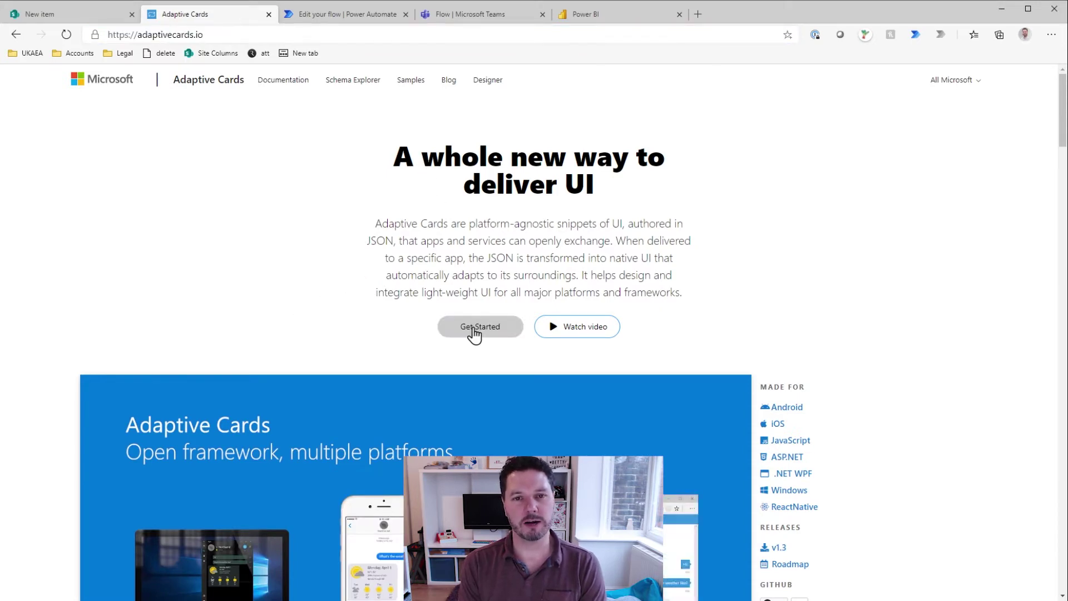
pyautogui.scroll(-6, 482, 289)
pyautogui.scroll(6, 482, 286)
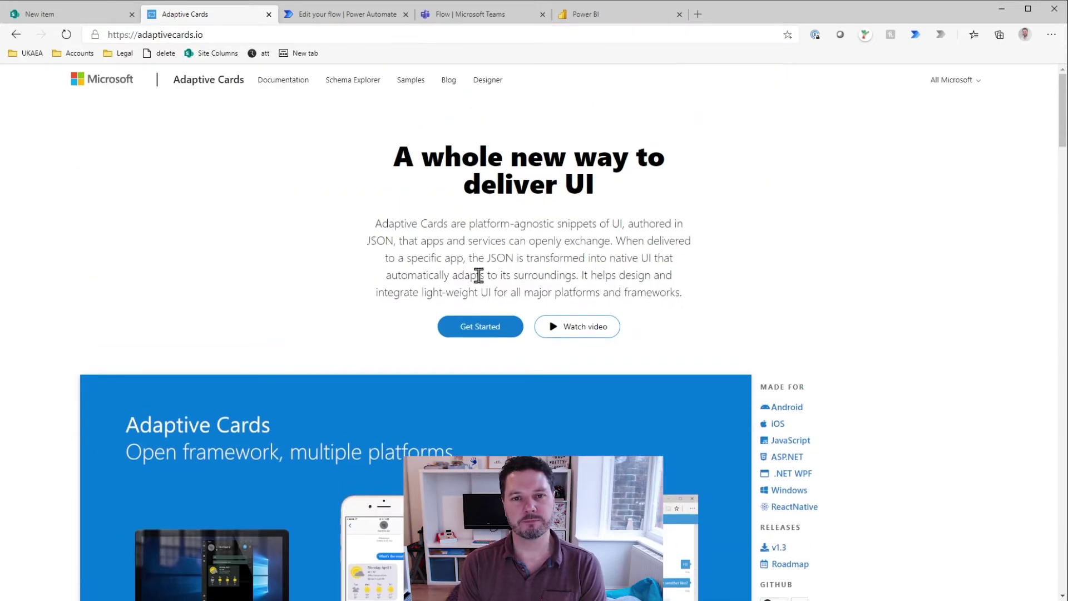
pyautogui.click(492, 82)
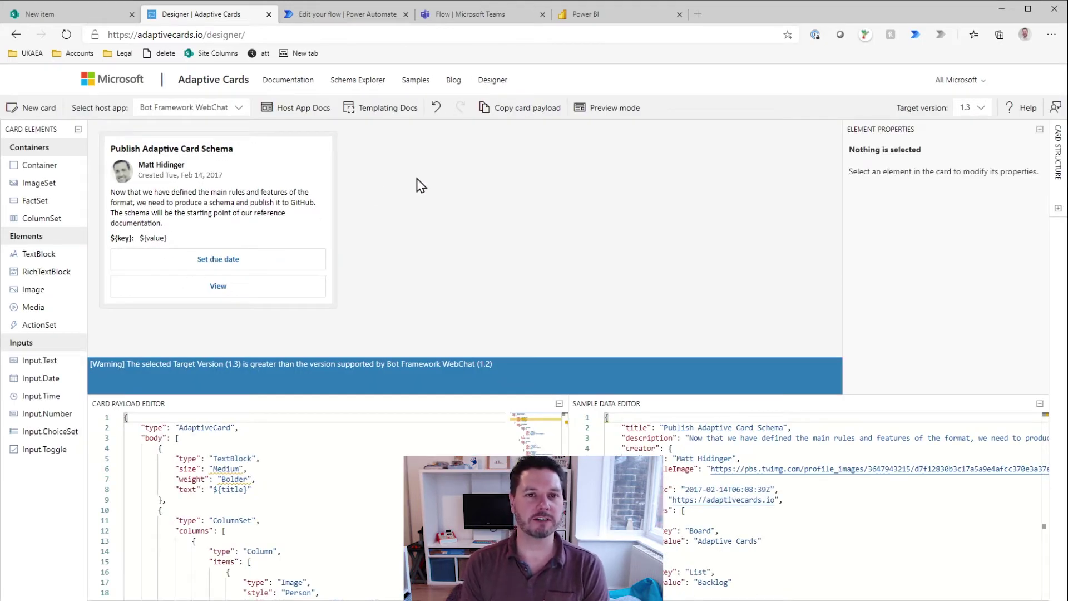
# Step: Choose the Blank card in the sample picker, giving an empty version 1.3 AdaptiveCard
pyautogui.click(44, 109)
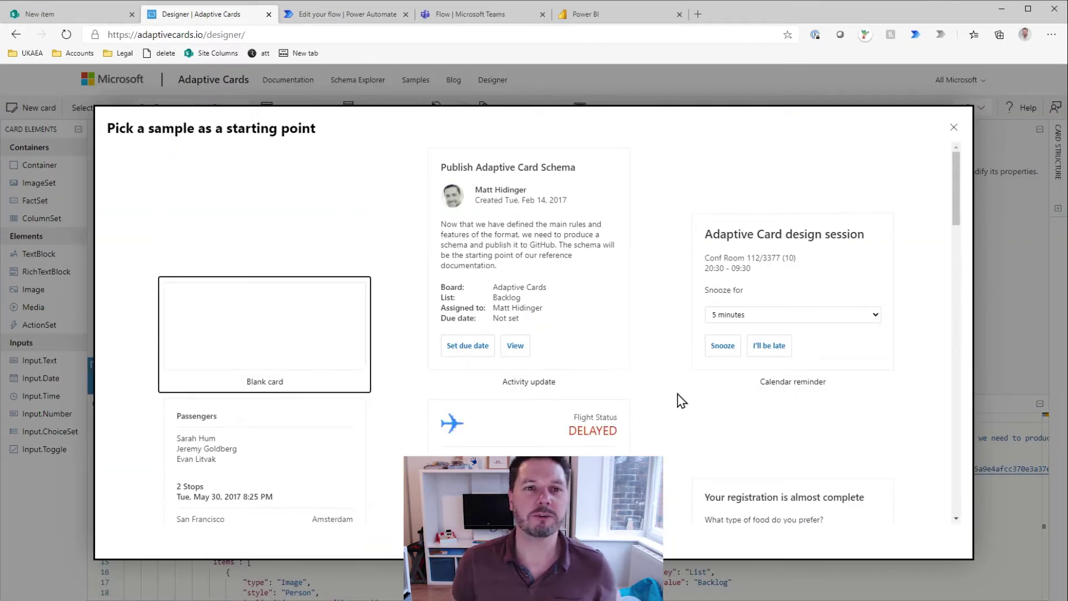
pyautogui.scroll(-3, 634, 379)
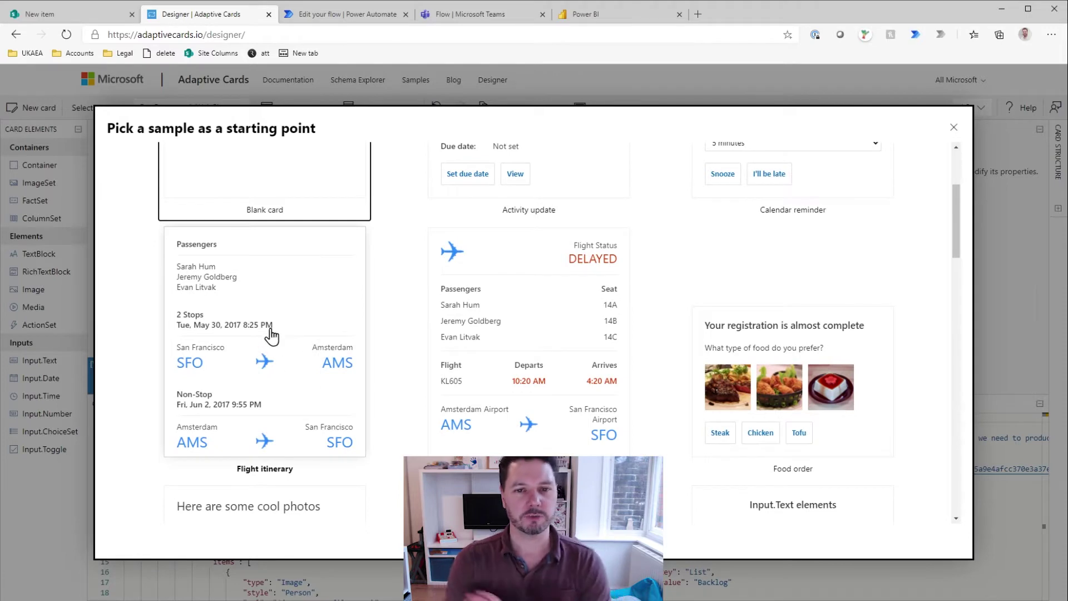
pyautogui.scroll(-5, 718, 345)
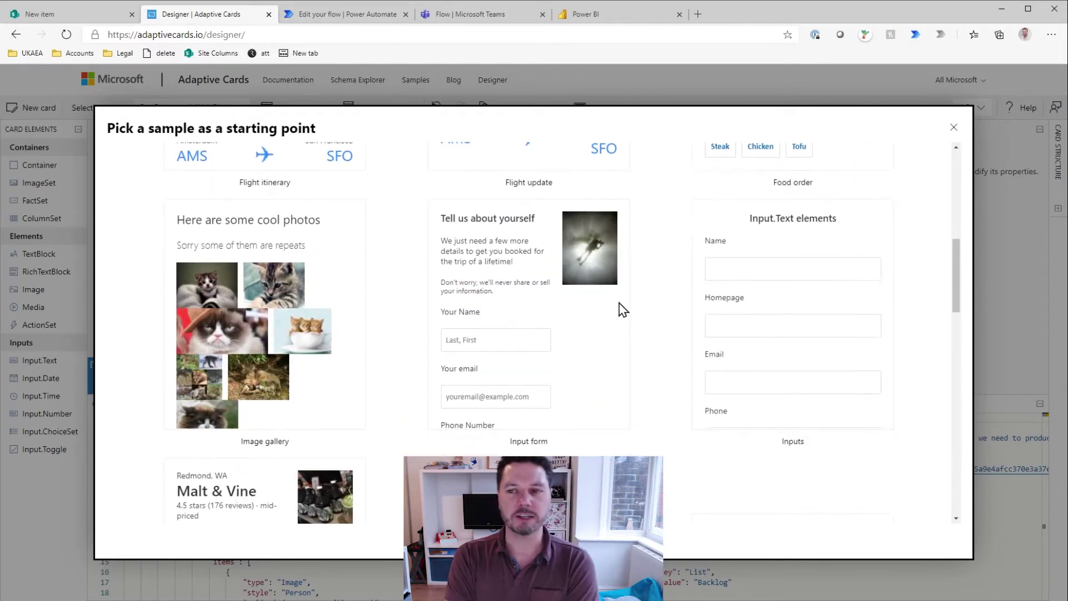
pyautogui.scroll(-4, 706, 261)
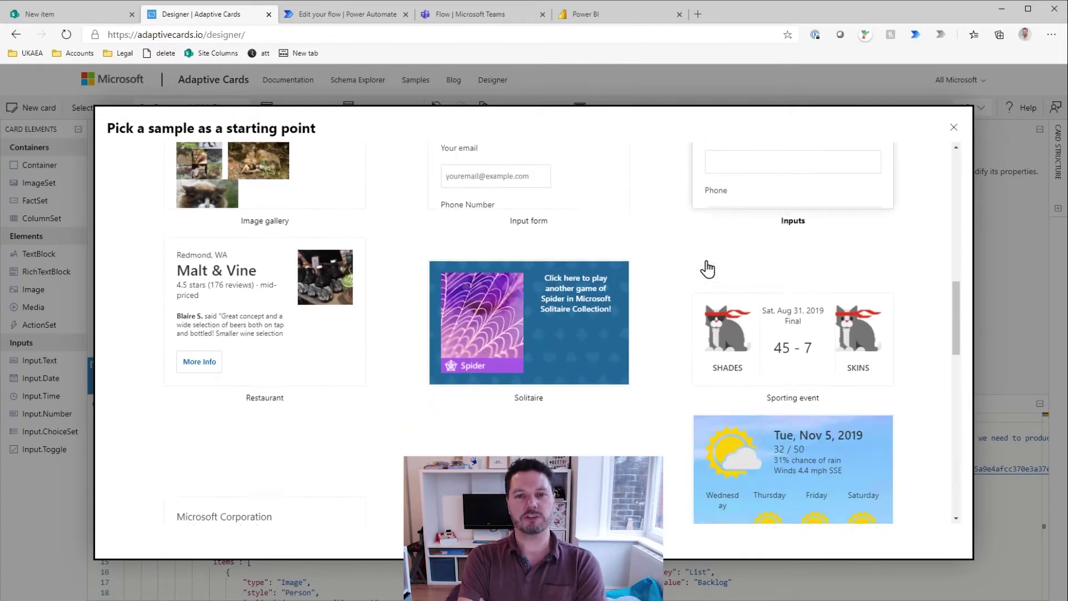
pyautogui.scroll(-2, 647, 416)
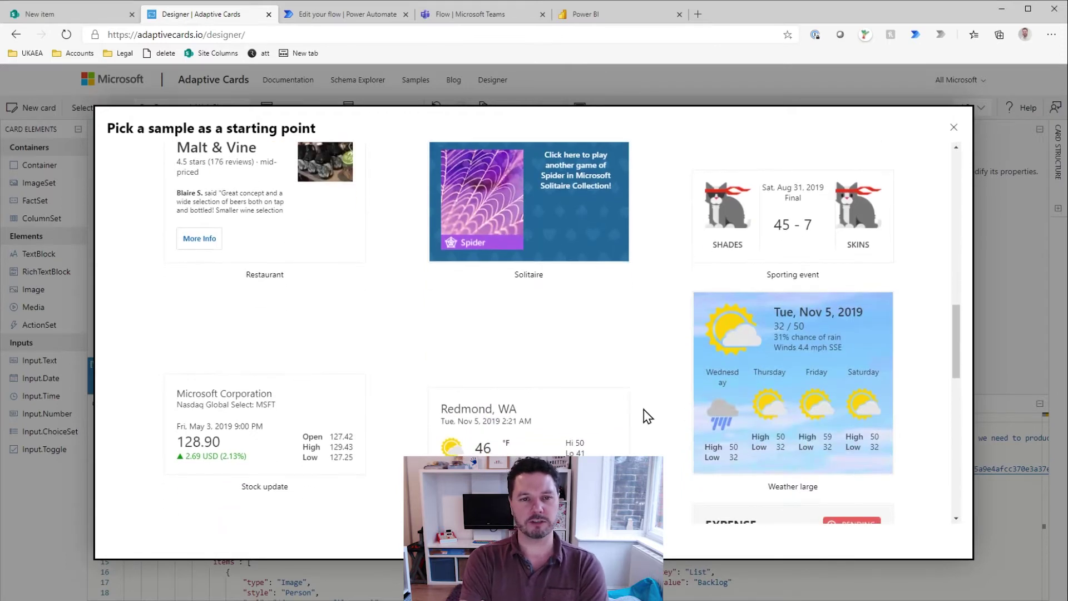
pyautogui.scroll(-2, 646, 416)
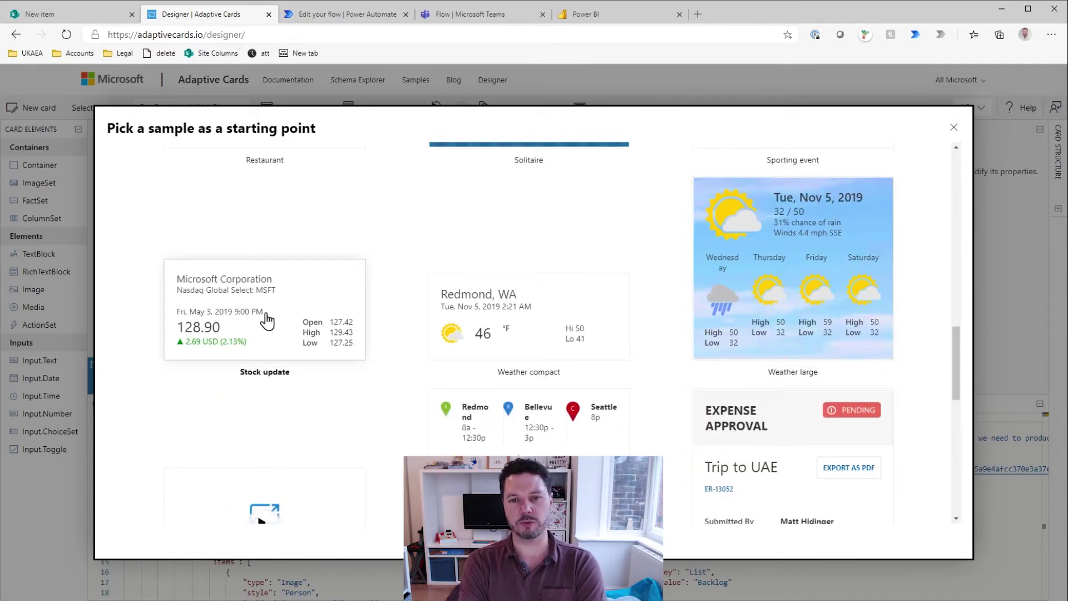
pyautogui.scroll(-2, 266, 320)
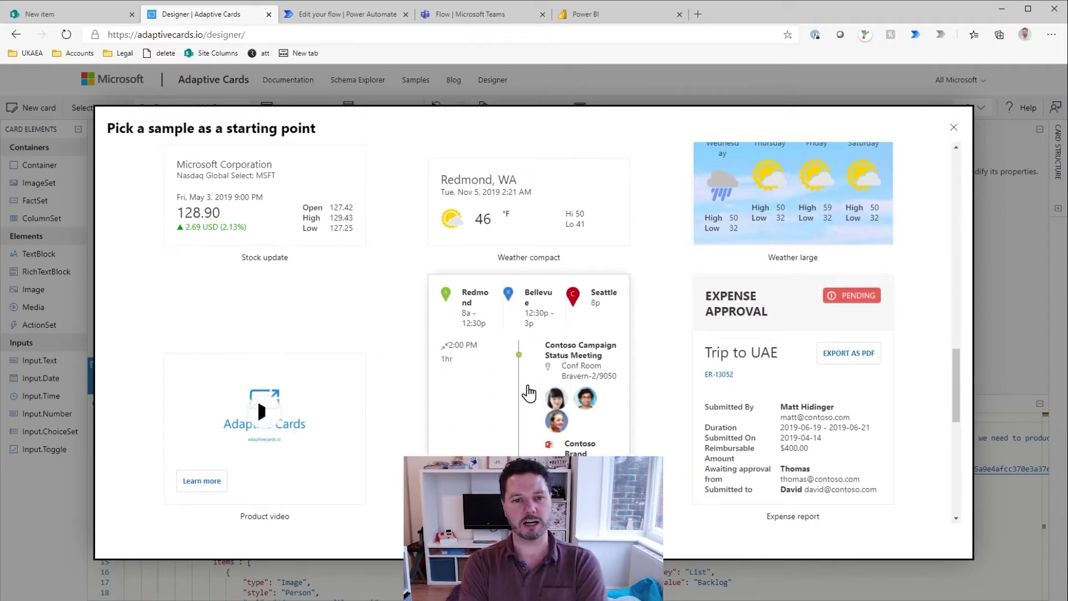
pyautogui.scroll(-5, 528, 398)
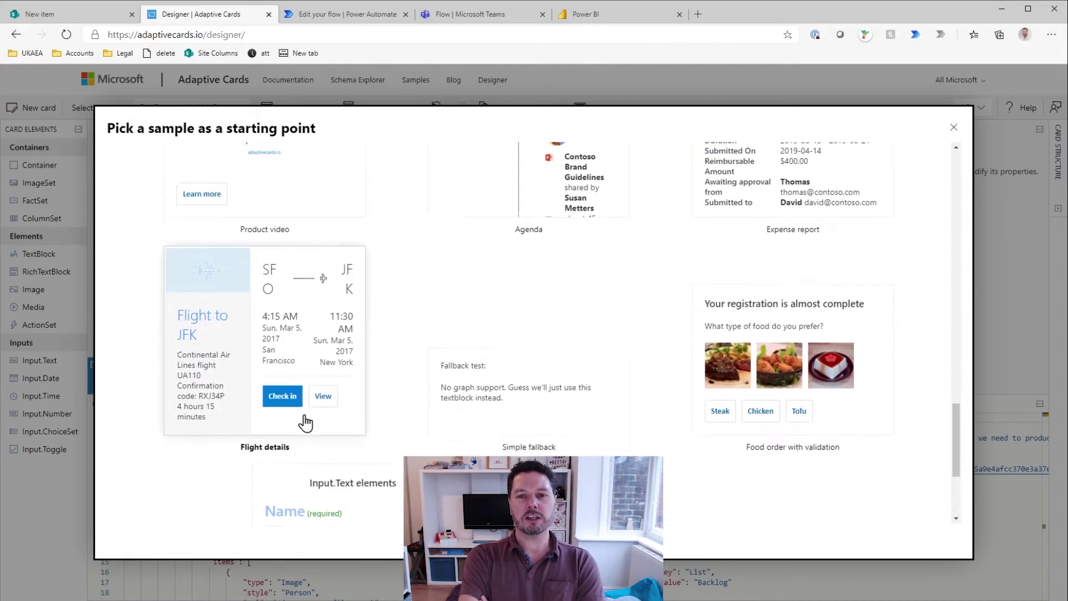
pyautogui.scroll(-3, 305, 422)
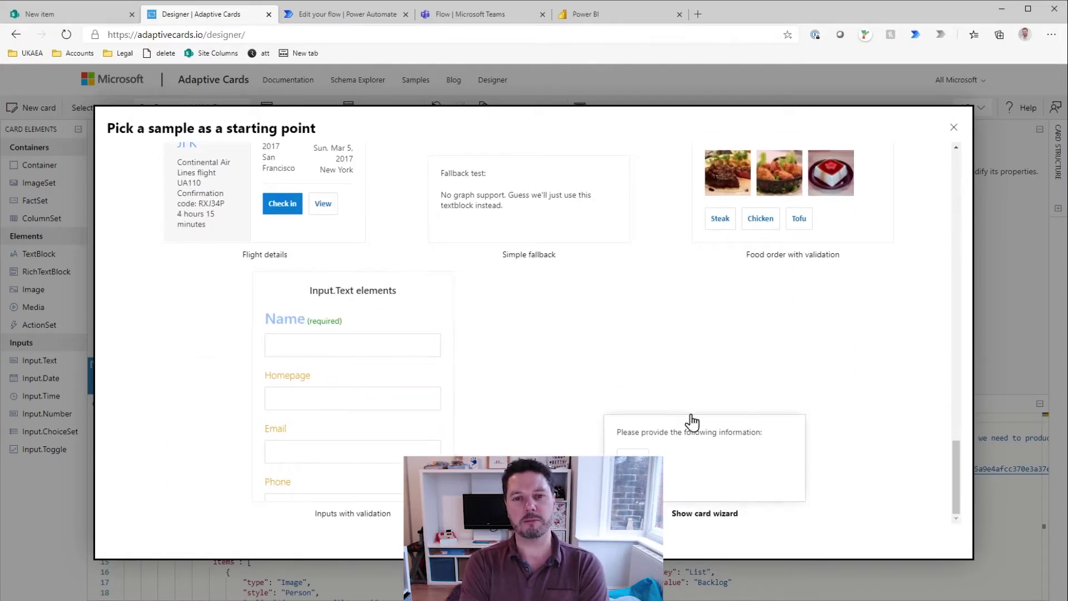
pyautogui.scroll(15, 655, 311)
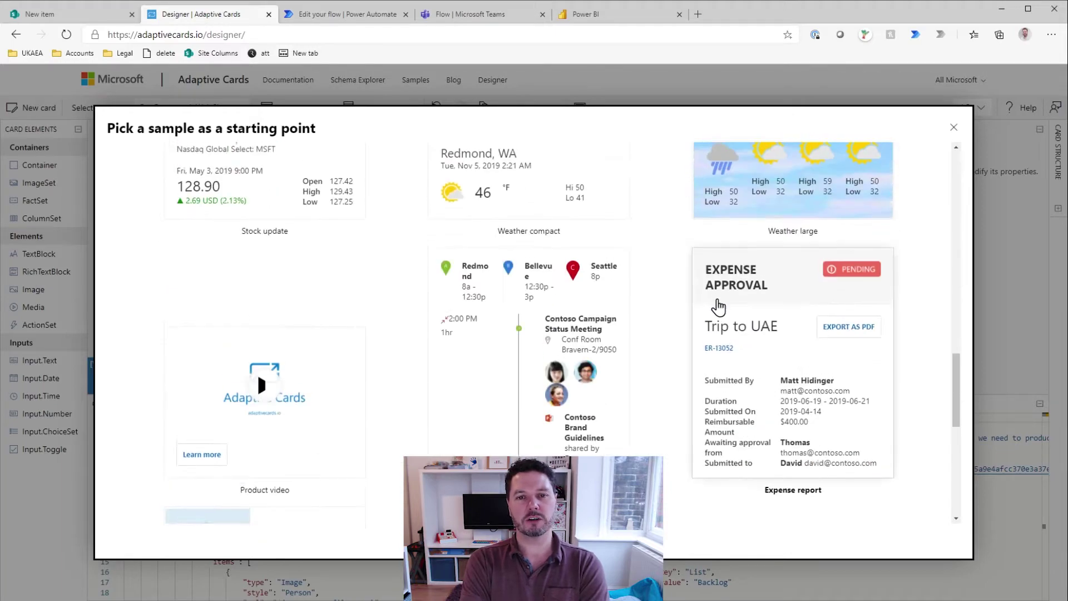
pyautogui.scroll(8, 555, 262)
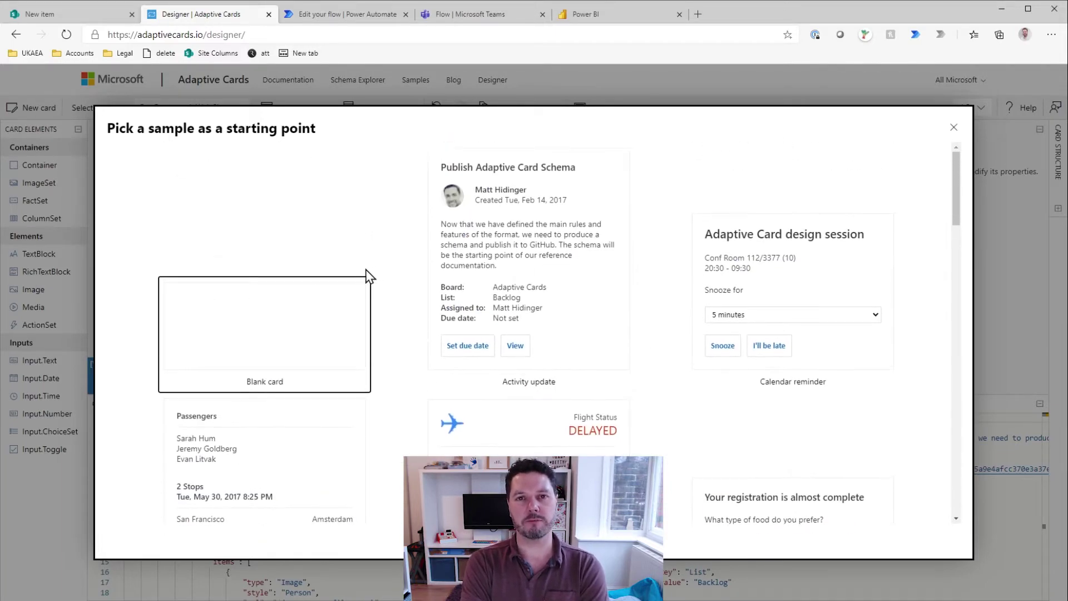
pyautogui.click(258, 320)
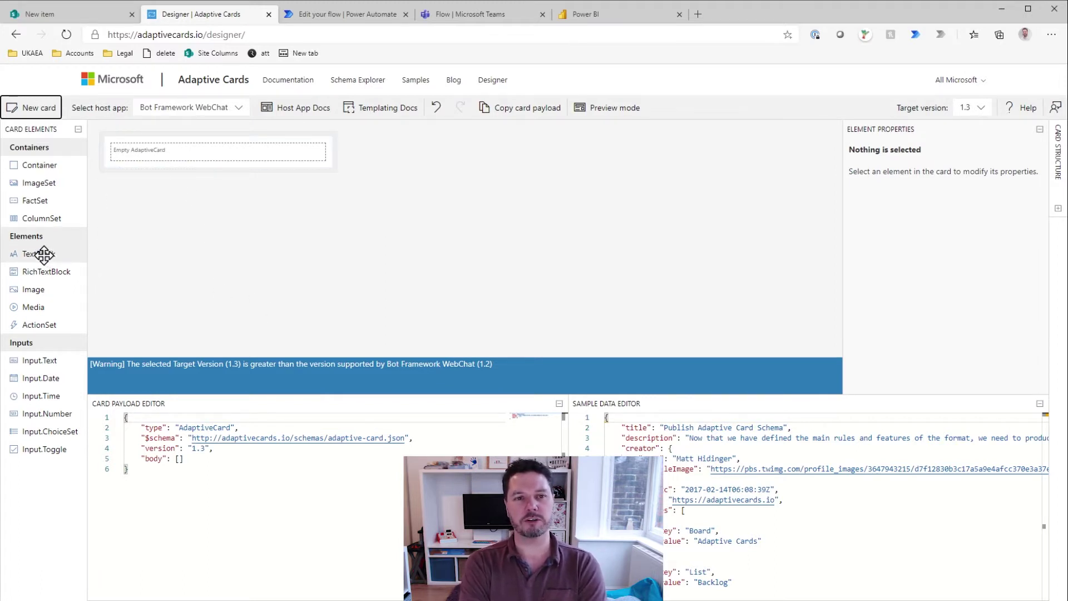
# Step: Add a TextBlock reading 'Welly - How are you feeling today?' with Large size and Bolder weight
pyautogui.moveTo(44, 255); pyautogui.dragTo(139, 151)
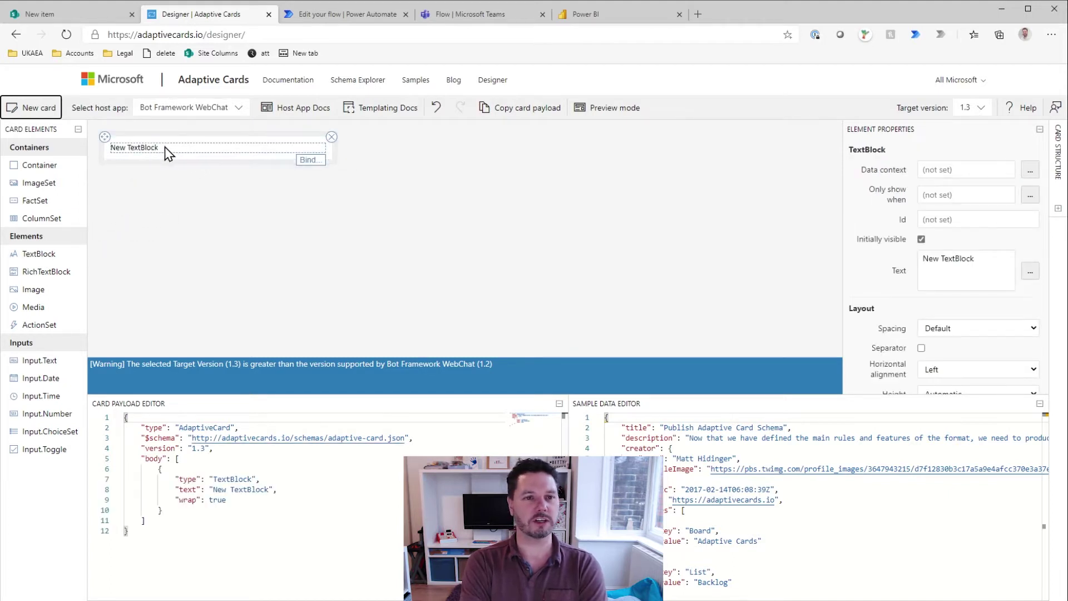
pyautogui.tripleClick(961, 264)
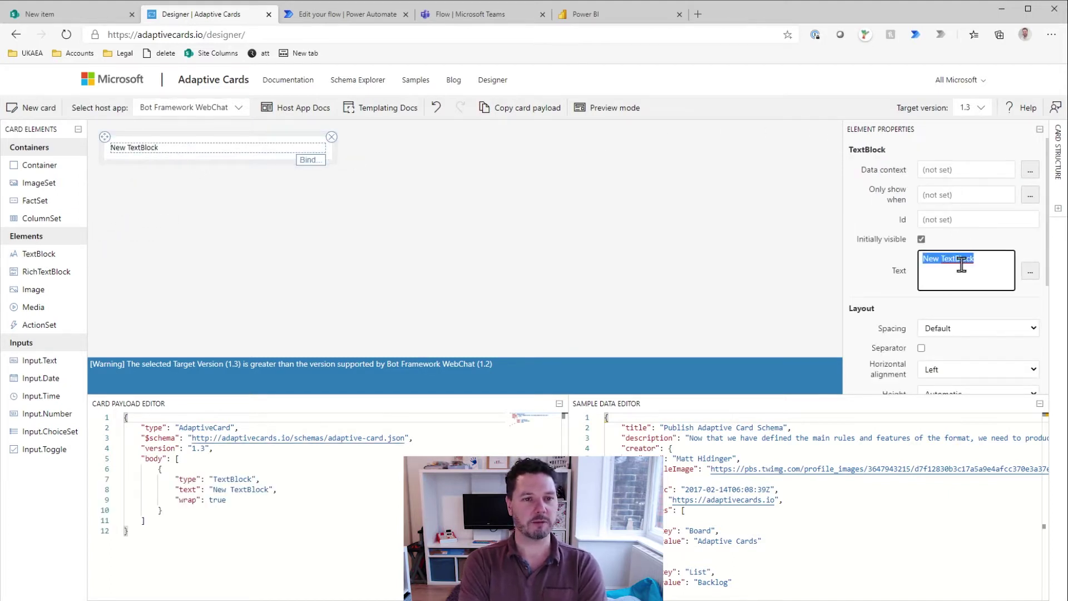
pyautogui.write('Well')
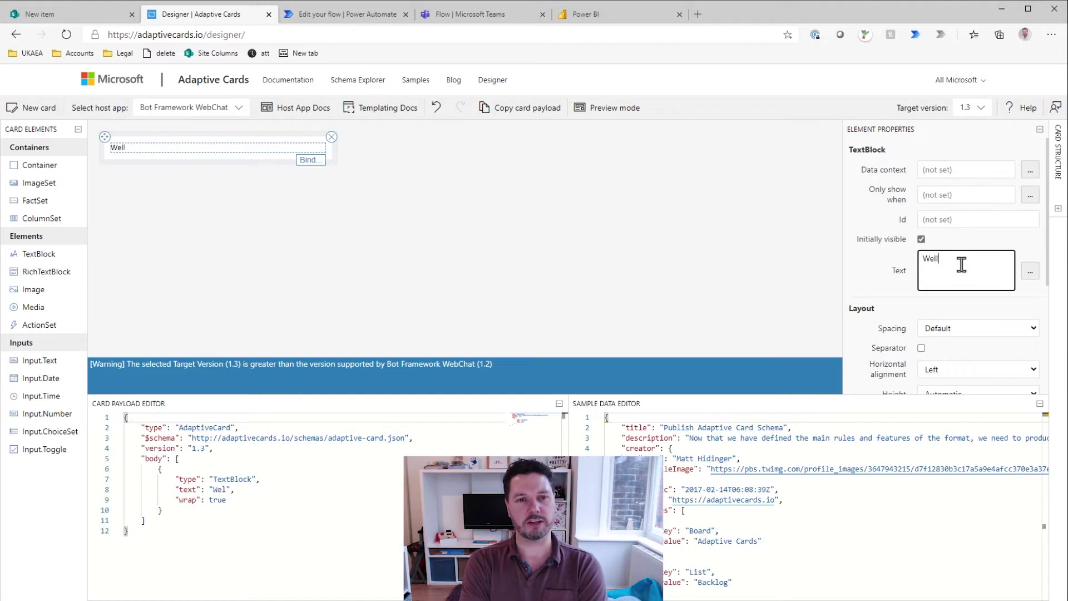
pyautogui.write('y - How are you f')
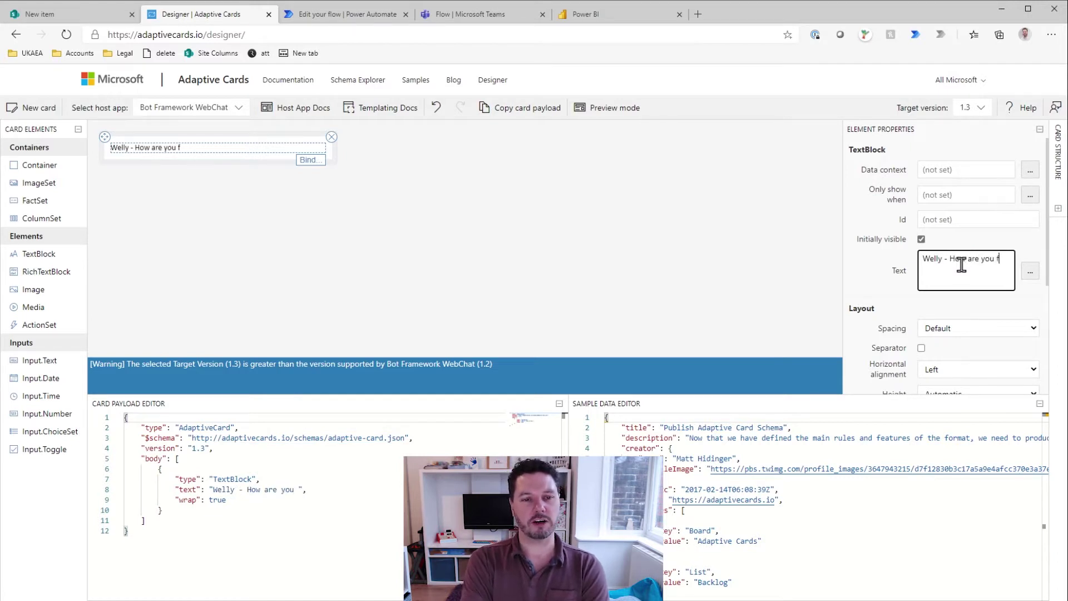
pyautogui.write('eeling today?')
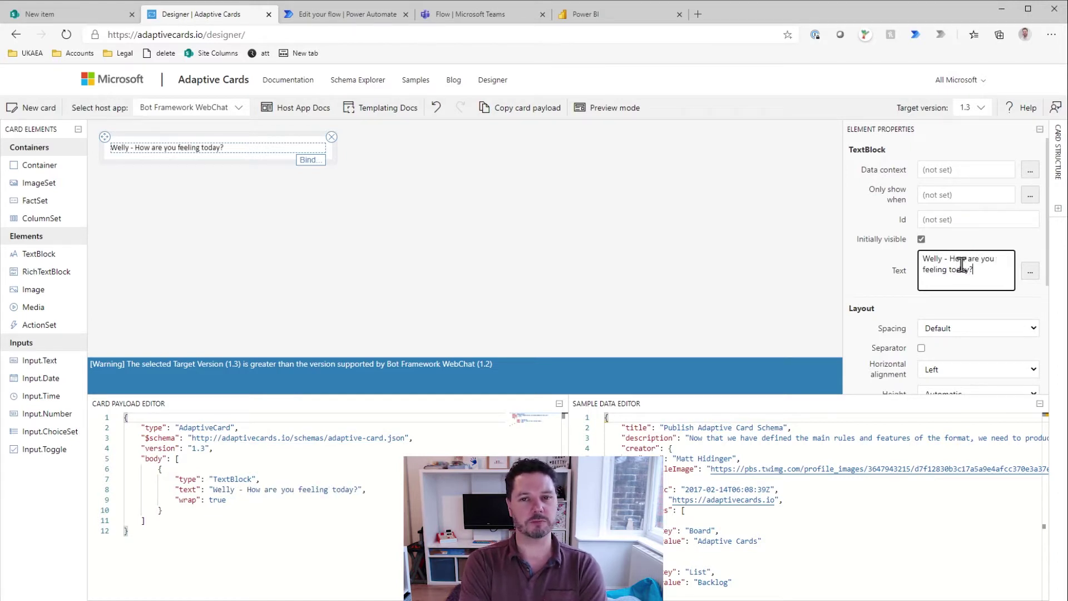
pyautogui.scroll(-2, 889, 295)
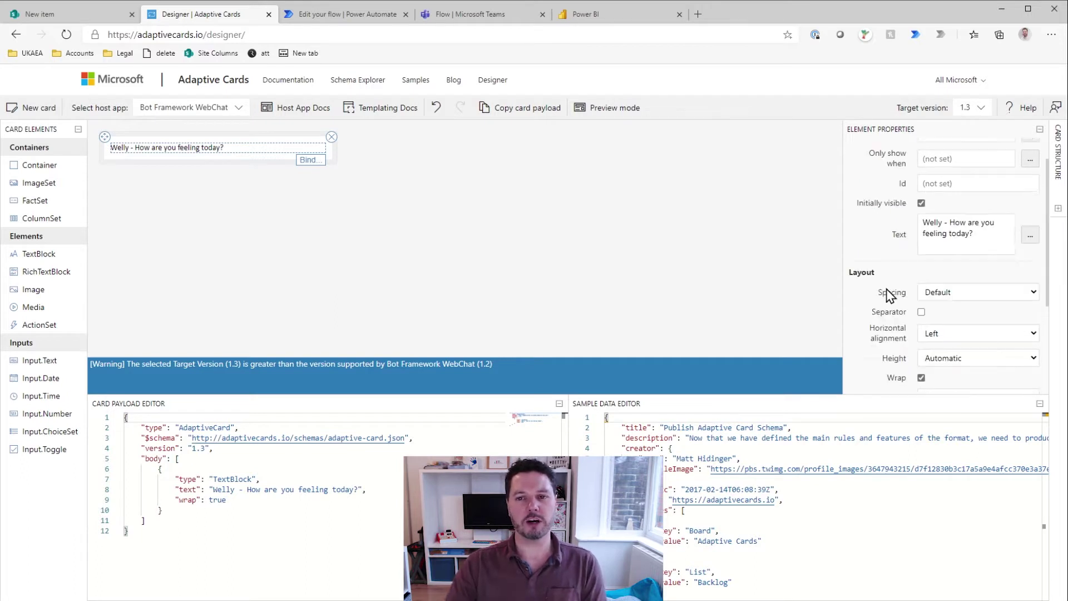
pyautogui.scroll(-4, 888, 295)
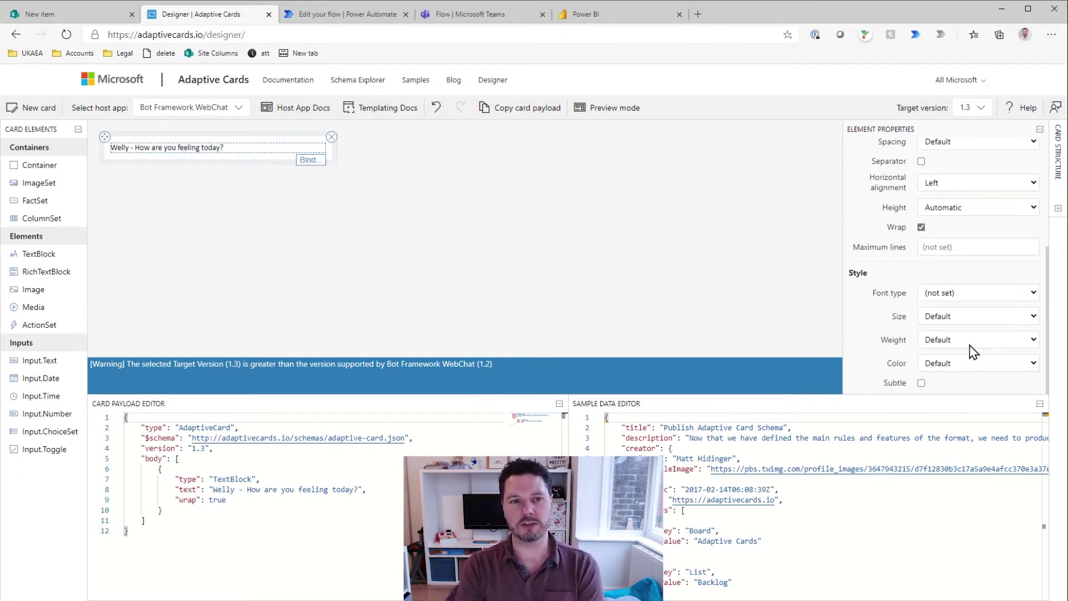
pyautogui.click(968, 367)
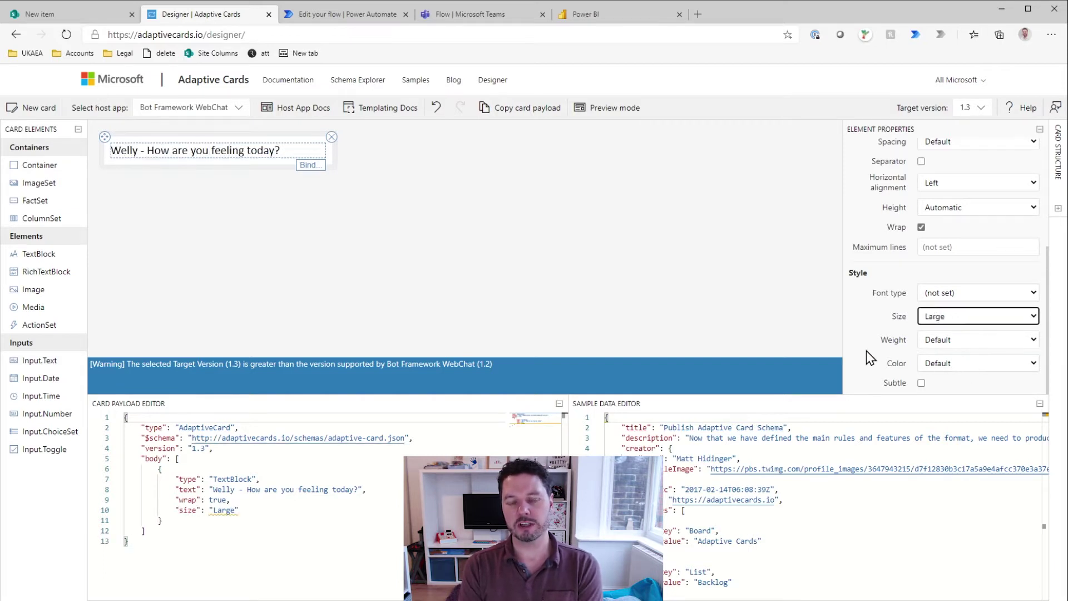
pyautogui.click(870, 356)
pyautogui.click(952, 378)
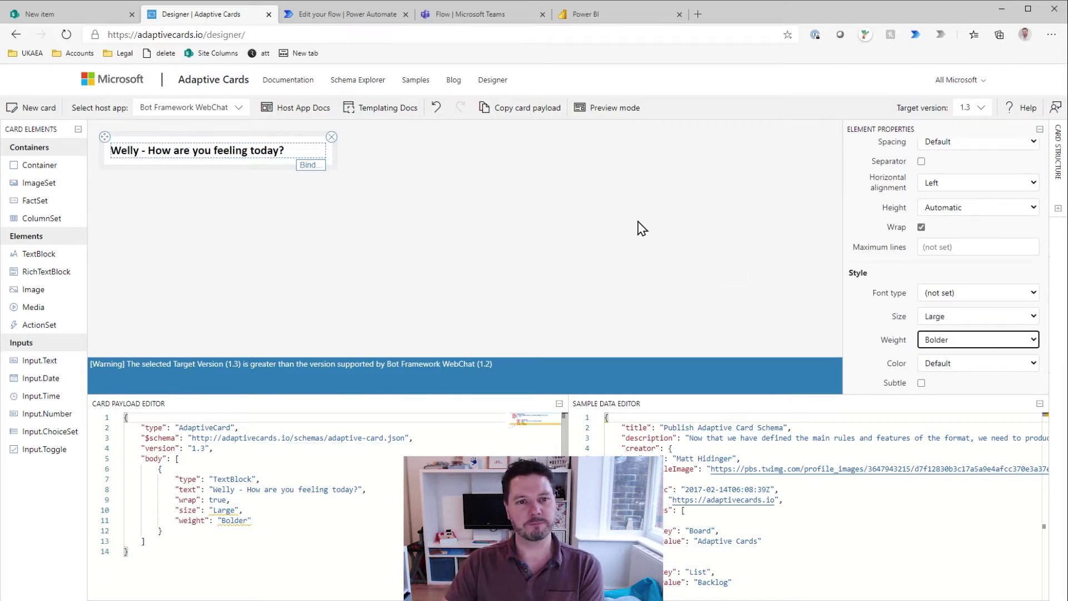
pyautogui.click(208, 167)
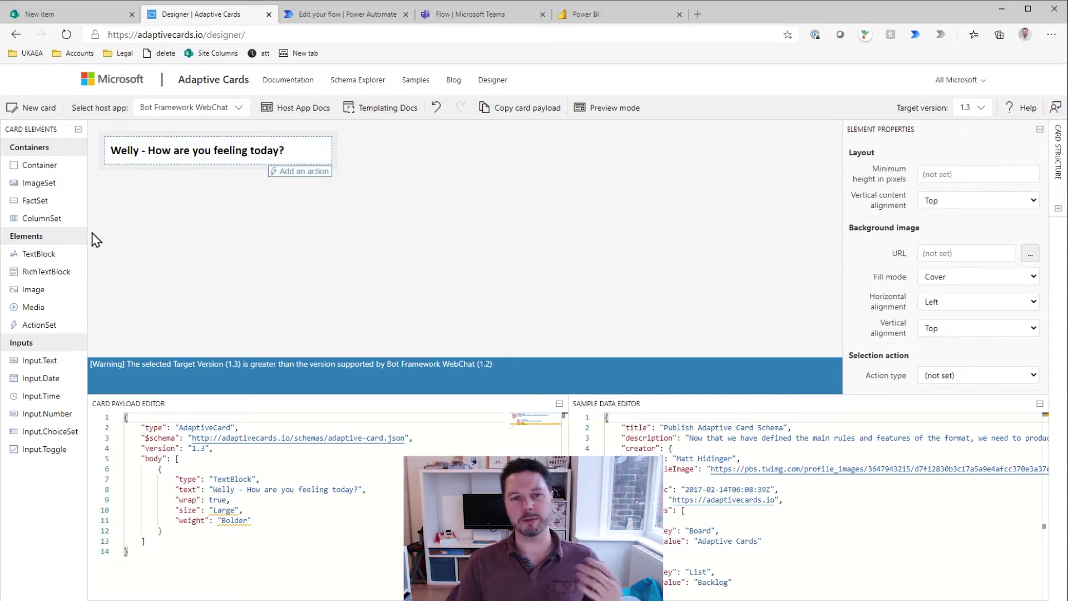
# Step: Add a TextBlock under the heading reading 'Optional: You do not have to submit'
pyautogui.moveTo(74, 254); pyautogui.dragTo(215, 174)
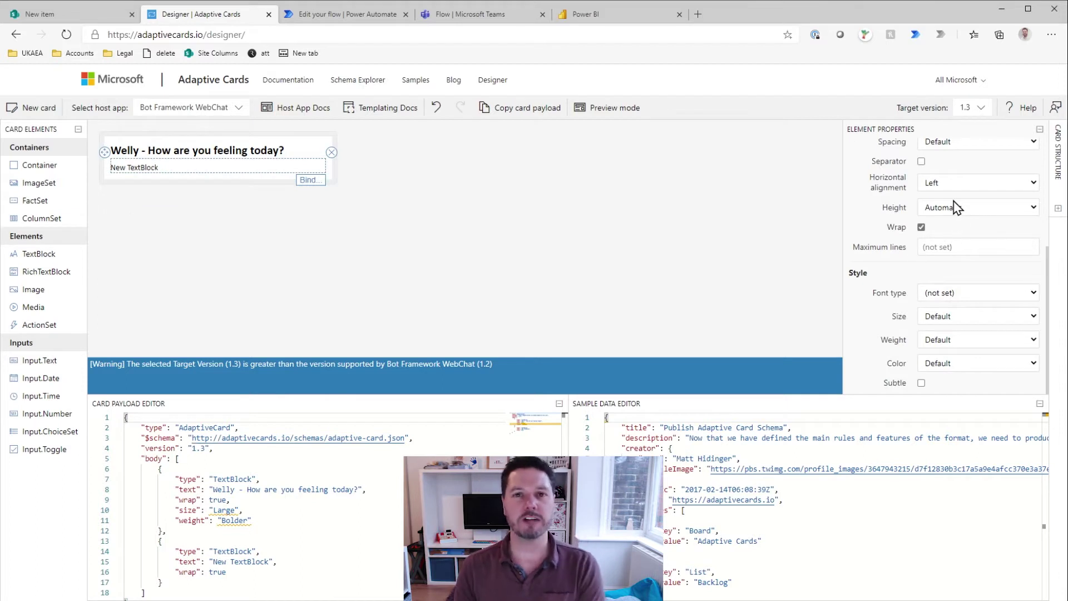
pyautogui.scroll(4, 956, 207)
pyautogui.tripleClick(949, 262)
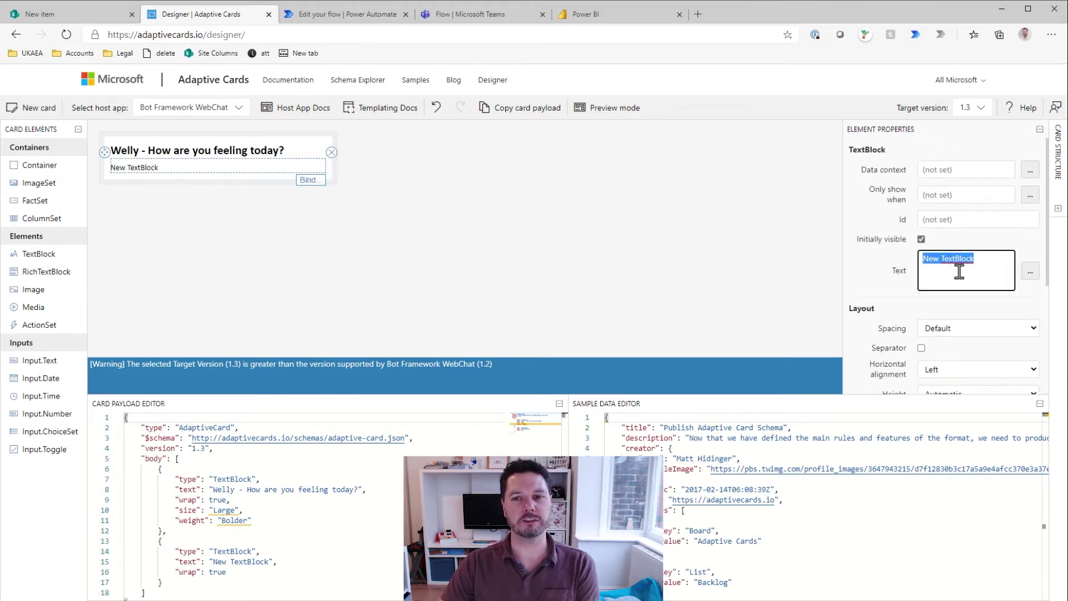
pyautogui.write('optional')
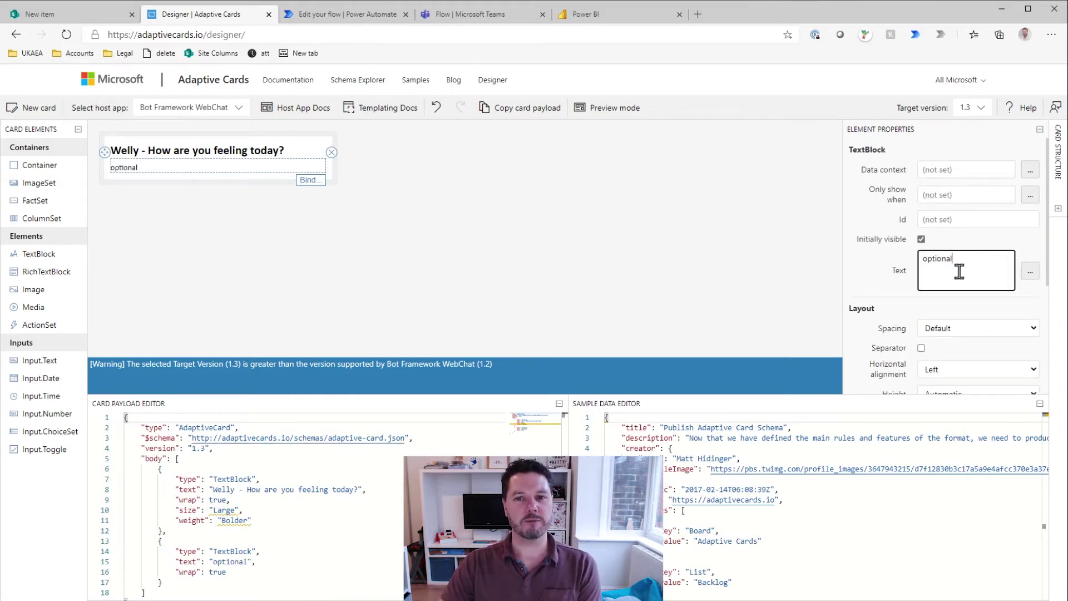
pyautogui.write(':')
pyautogui.press('Home')
pyautogui.hotkey('shift', 'Right')
pyautogui.write('O')
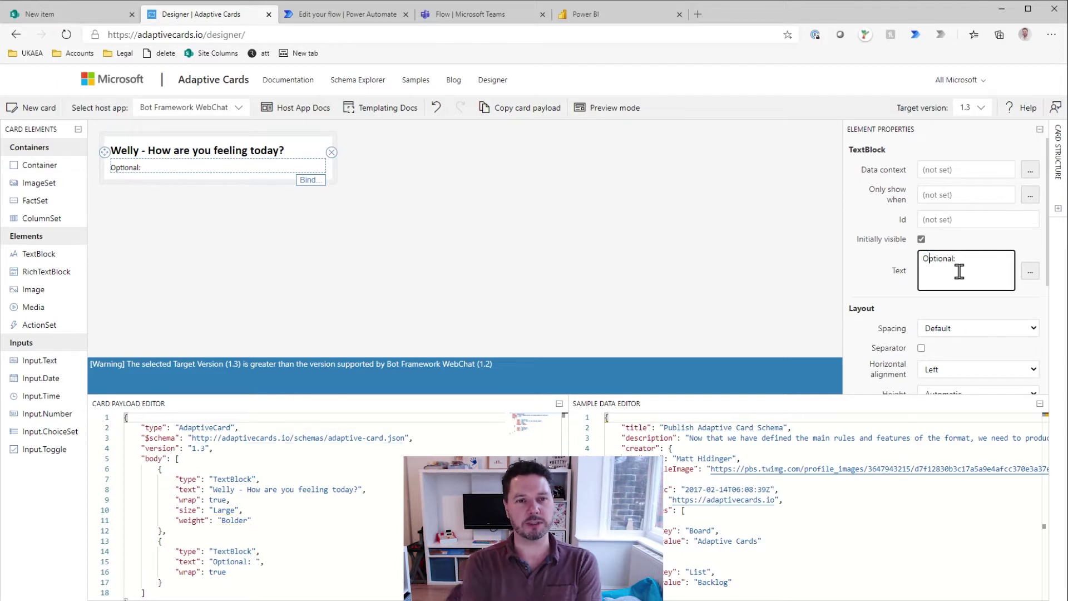
pyautogui.press('End')
pyautogui.write('You do n')
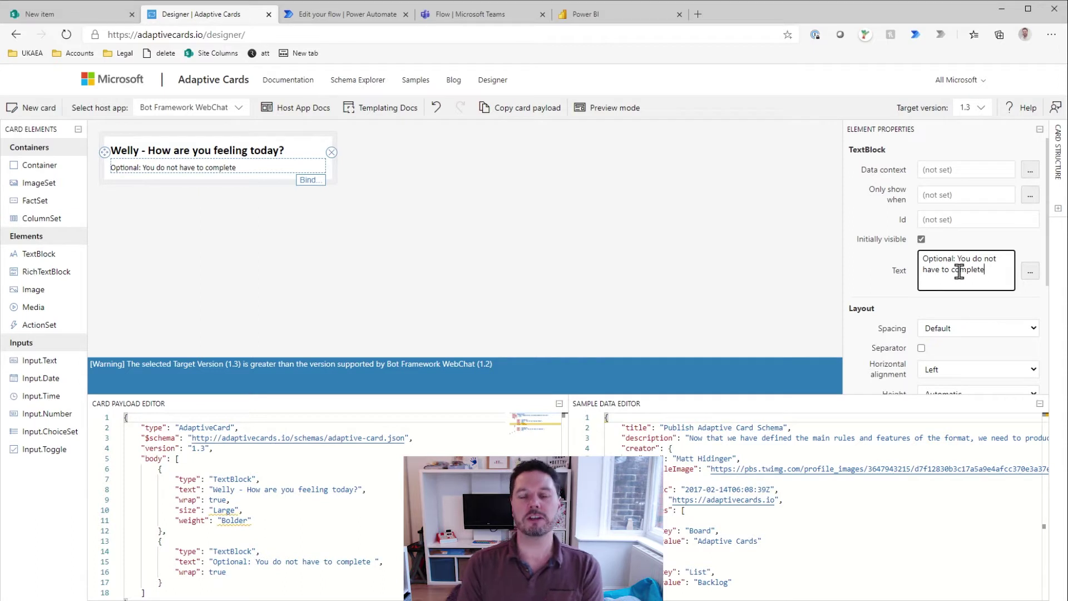
pyautogui.hotkey('ctrl', 'BackSpace')
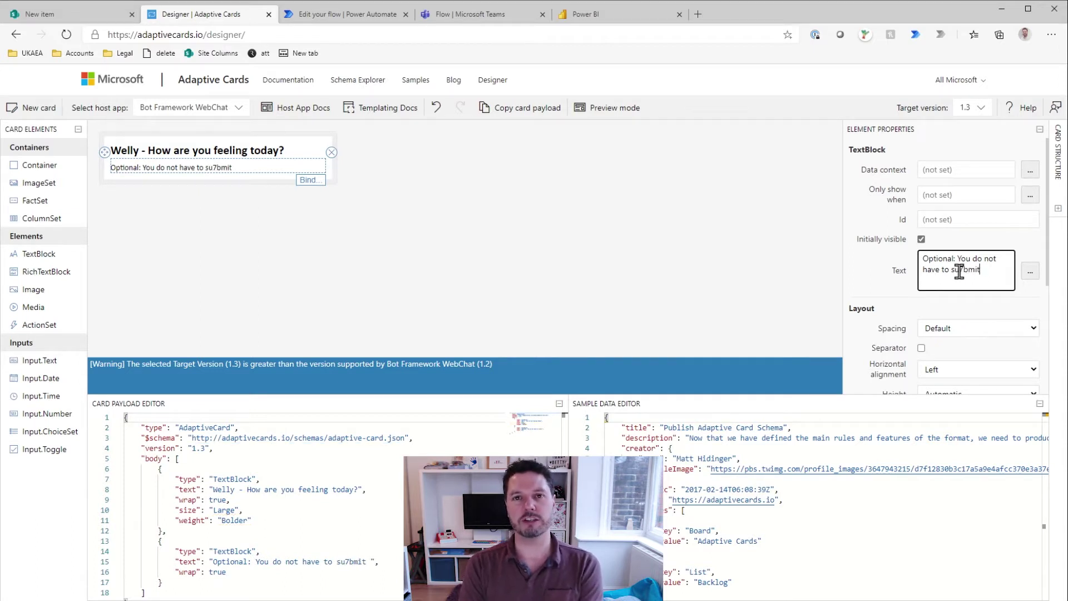
pyautogui.click(959, 271)
pyautogui.press('BackSpace')
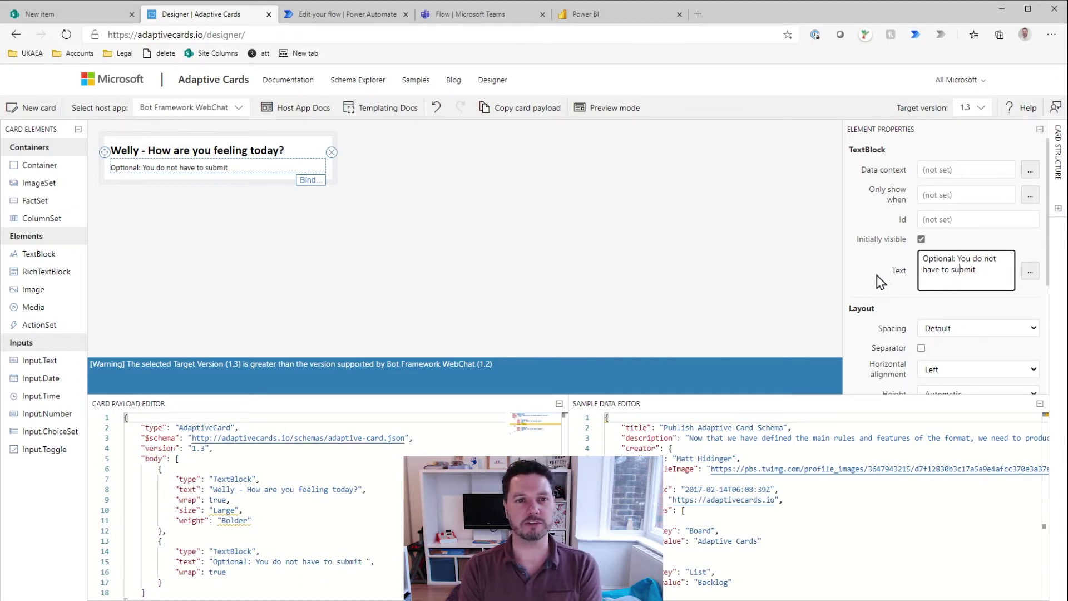
pyautogui.click(880, 282)
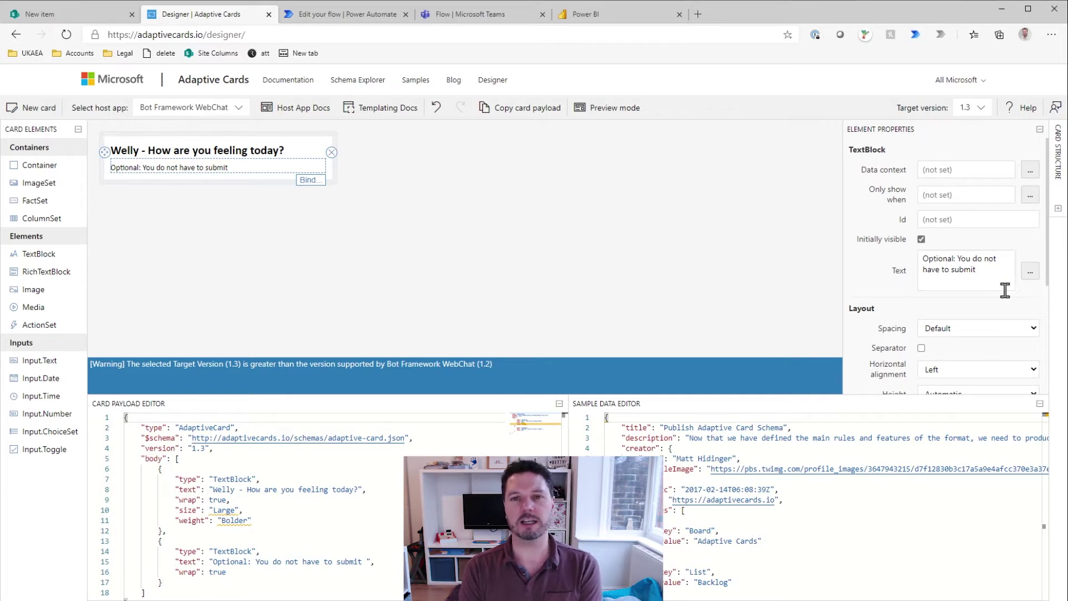
# Step: Format the optional note as Small and Subtle with Default font type
pyautogui.scroll(-3, 866, 289)
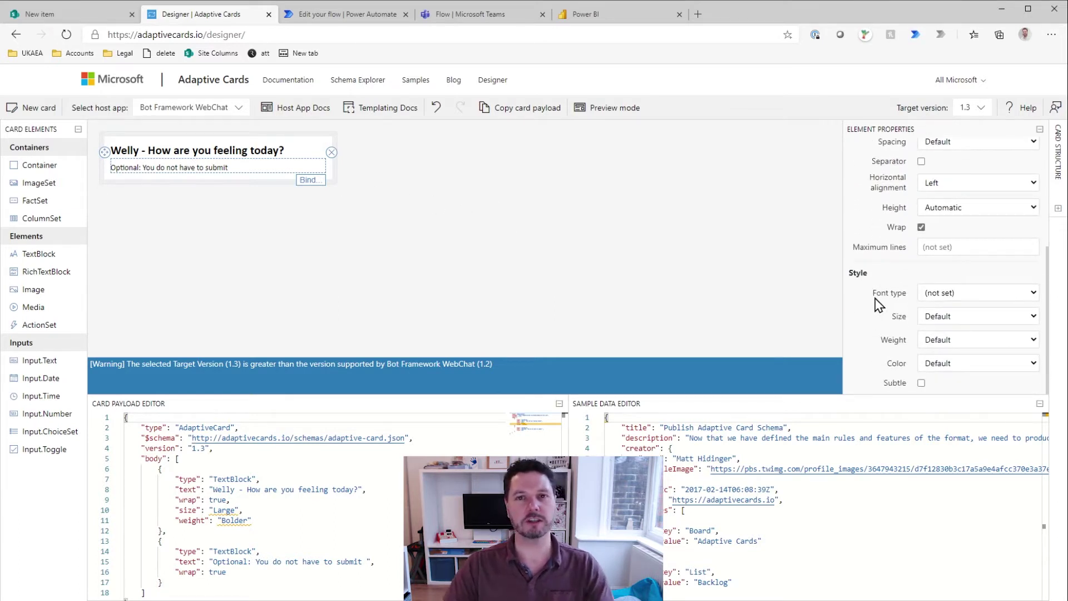
pyautogui.click(953, 345)
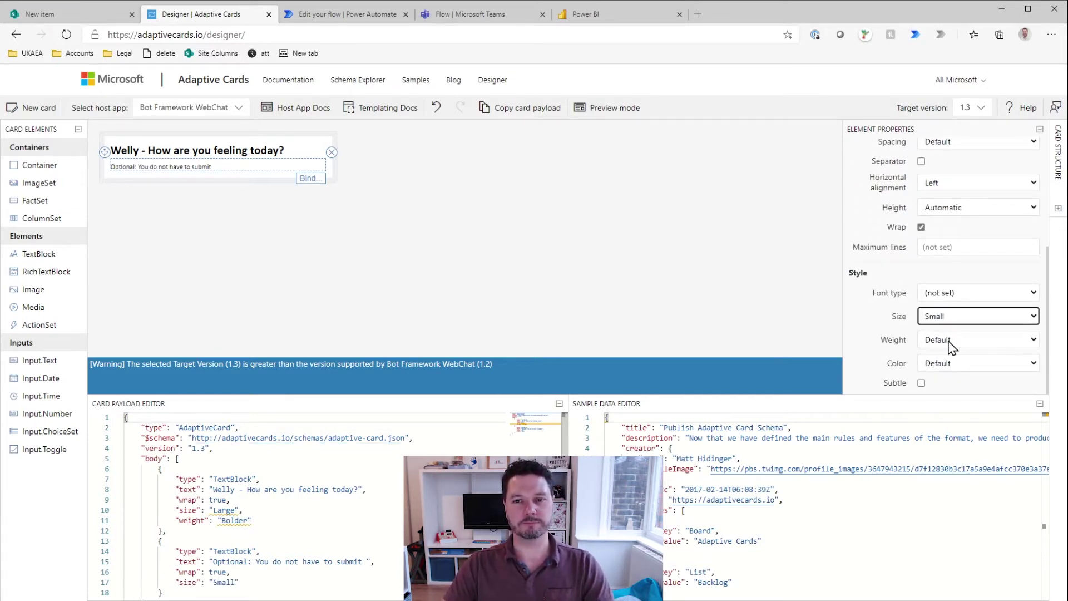
pyautogui.click(921, 383)
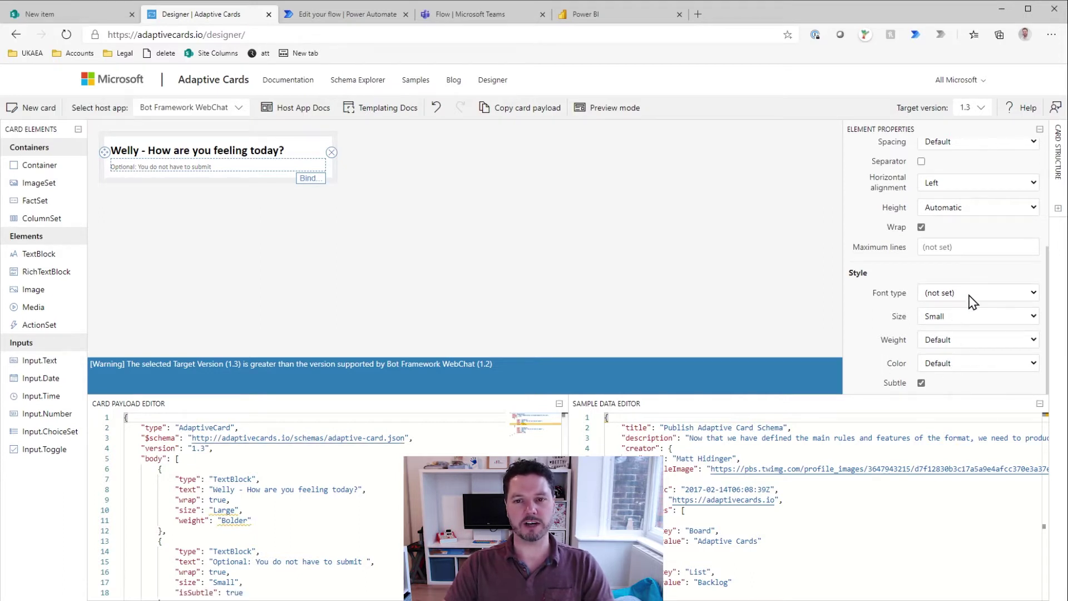
pyautogui.click(935, 317)
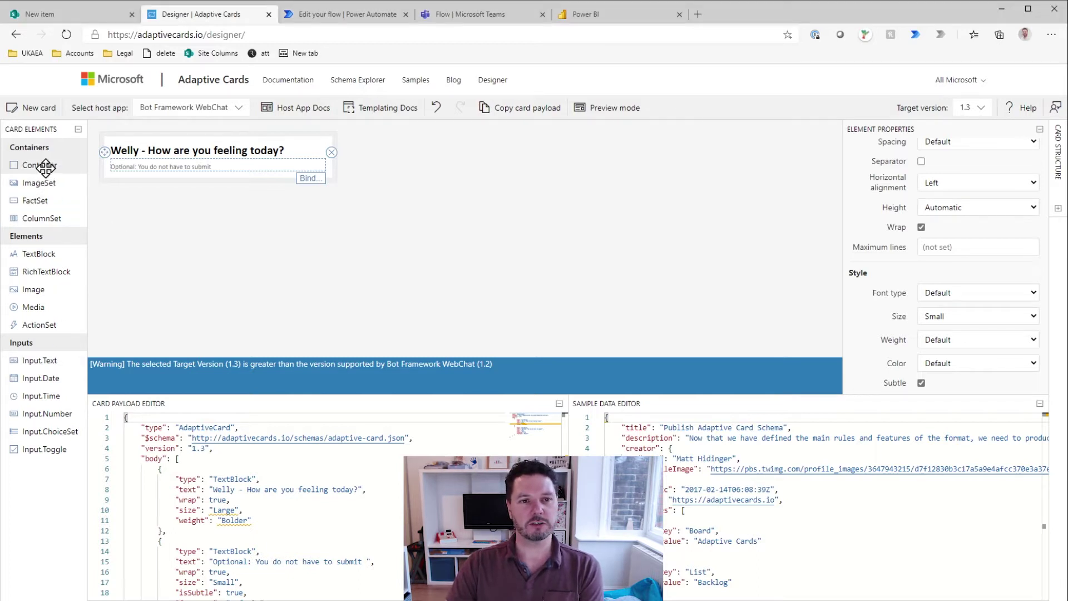
# Step: Add a Container holding the pasted check-in paragraph, then another TextBlock below it
pyautogui.moveTo(43, 165); pyautogui.dragTo(169, 181)
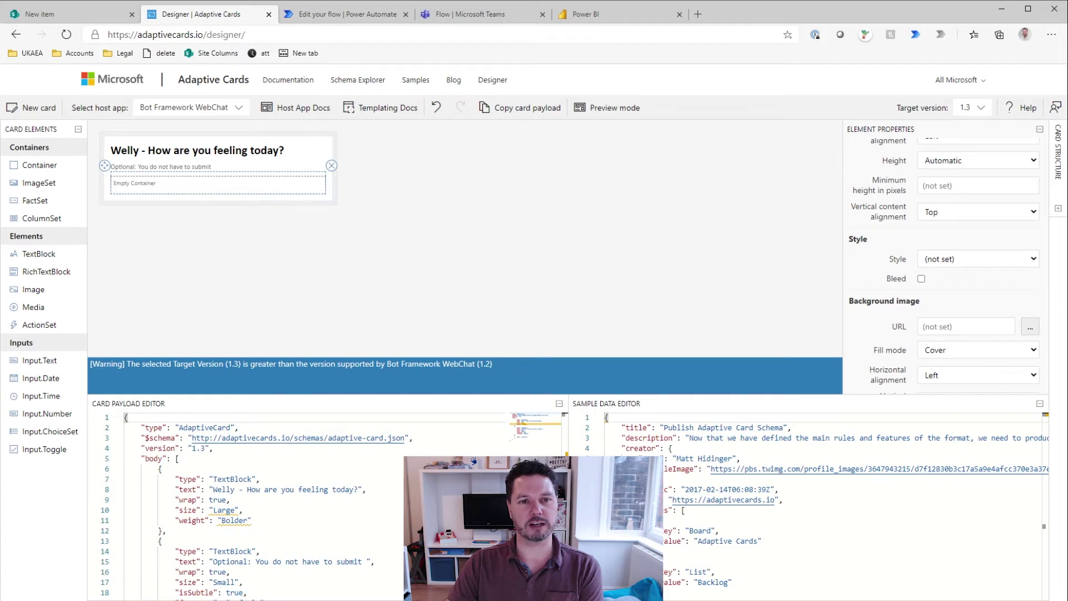
pyautogui.moveTo(9, 245); pyautogui.dragTo(162, 186)
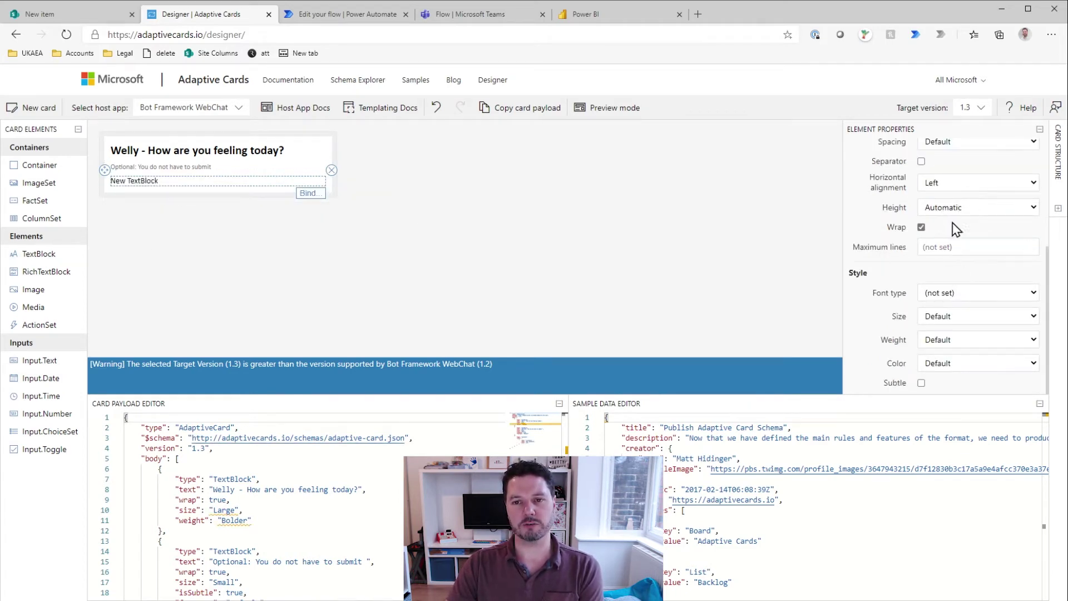
pyautogui.scroll(2, 962, 232)
pyautogui.scroll(2, 952, 268)
pyautogui.tripleClick(961, 259)
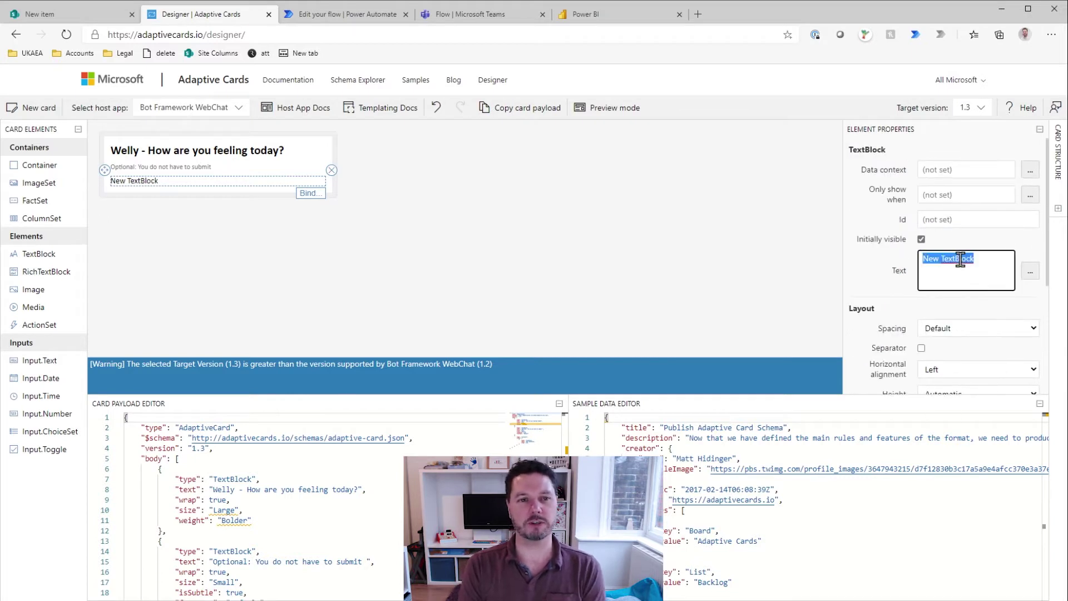
pyautogui.write('In these challenging times we can often feel a bit lonely and isolated. Its important that we know you are ok and feeling great. But its more important for us to know when you are a bit "Meh" or even really crappy.')
pyautogui.click(317, 269)
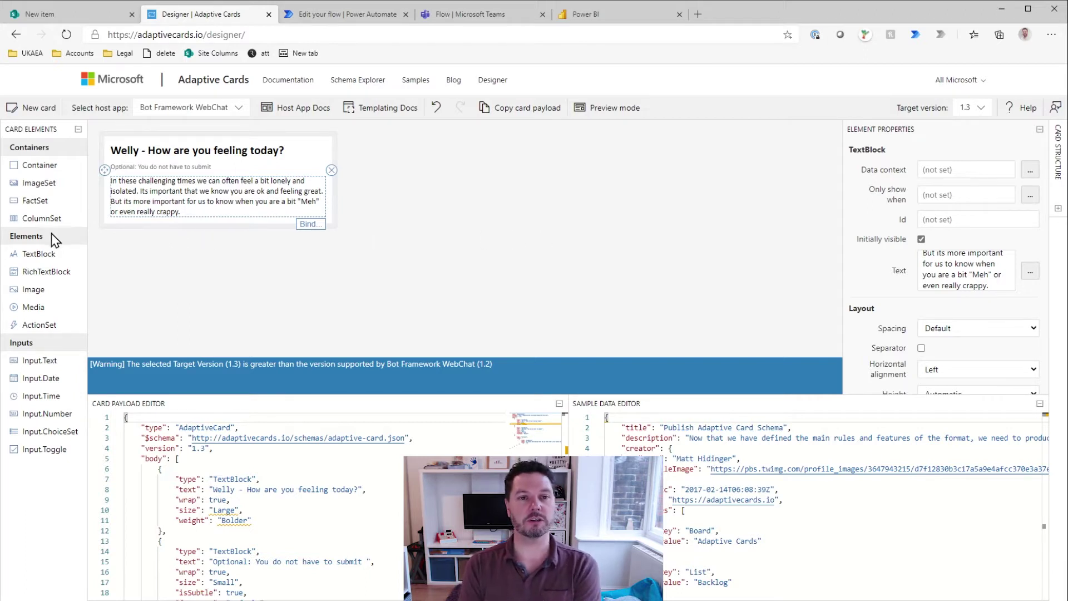
pyautogui.moveTo(40, 253); pyautogui.dragTo(171, 226)
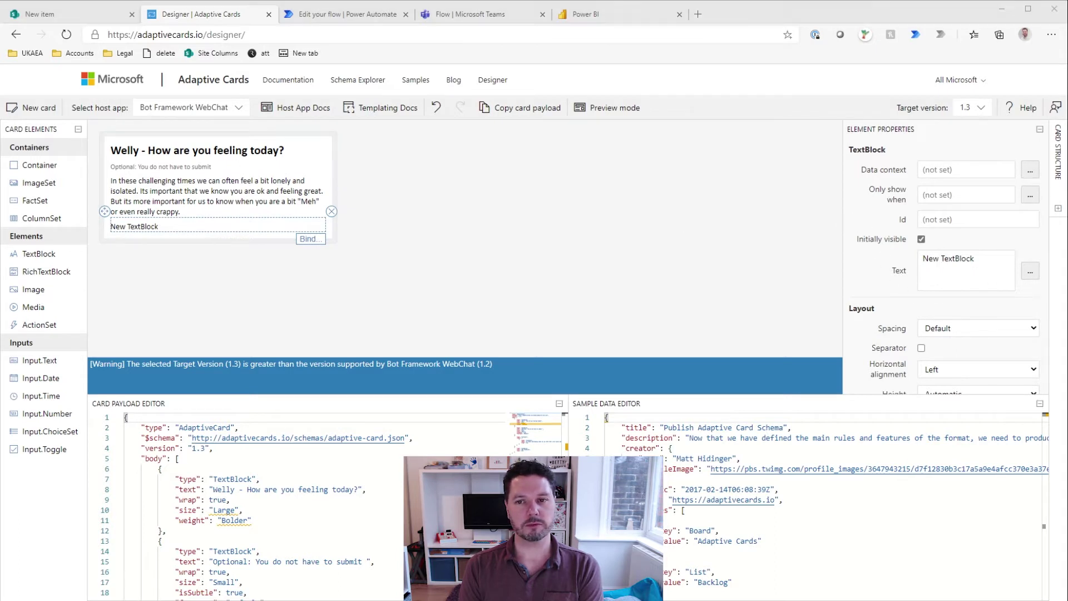
# Step: Set the new TextBlock to 'Out of 5, how do you feel?' with a separator and Bolder weight
pyautogui.moveTo(919, 264); pyautogui.dragTo(968, 258)
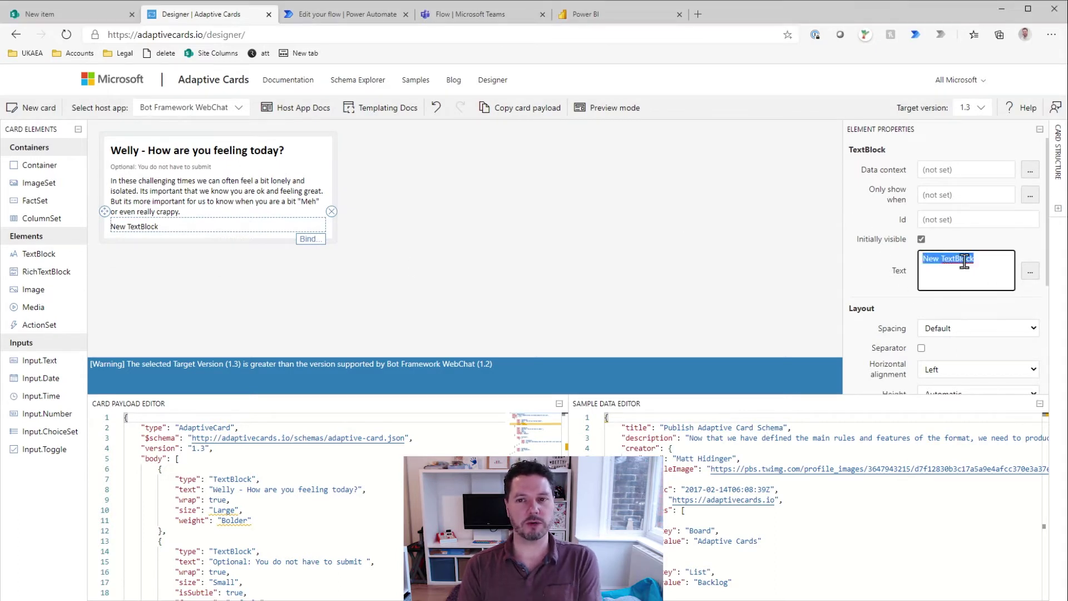
pyautogui.write('Out of 5, how do you feel?')
pyautogui.scroll(-1, 895, 337)
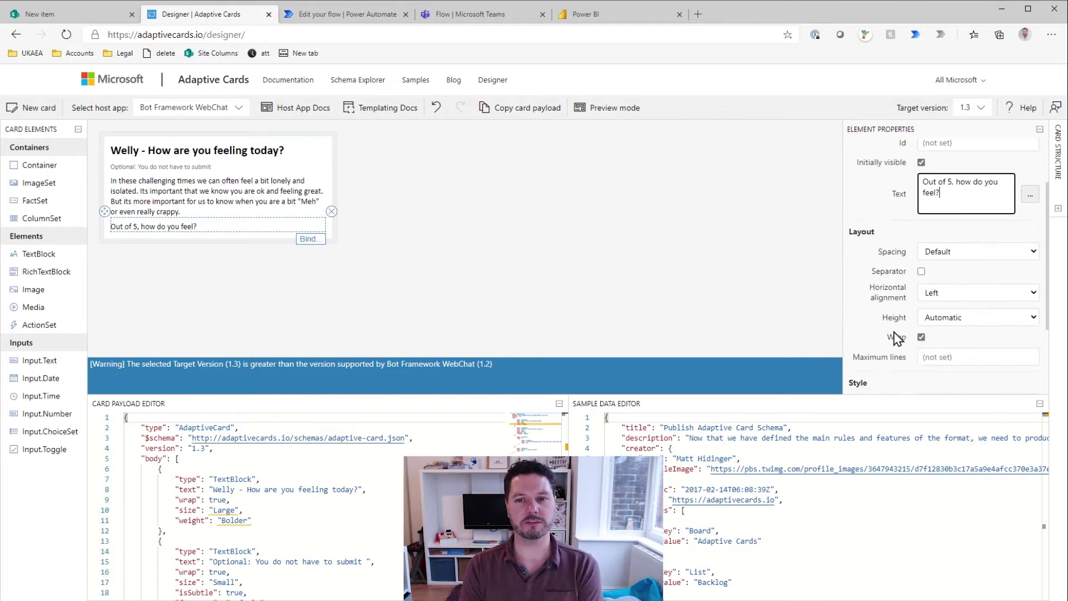
pyautogui.click(921, 271)
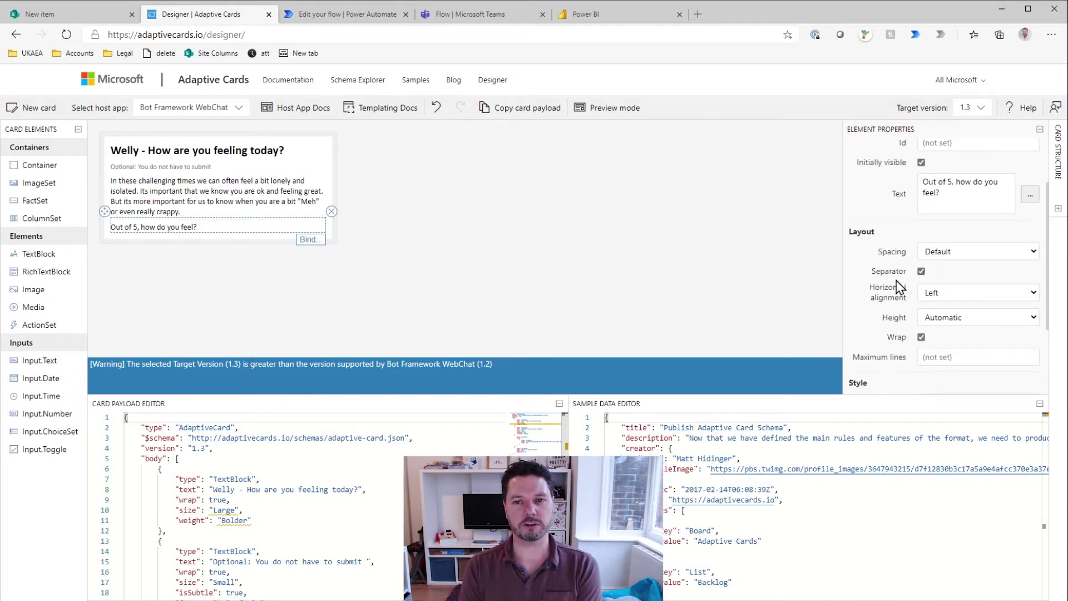
pyautogui.scroll(-1, 883, 306)
pyautogui.scroll(-1, 893, 294)
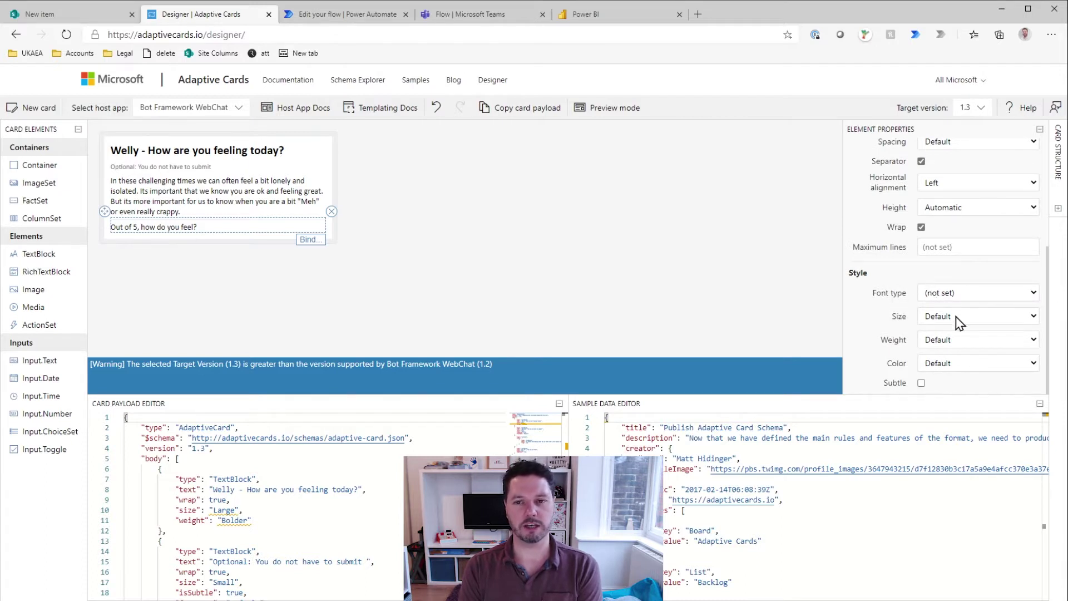
pyautogui.click(942, 383)
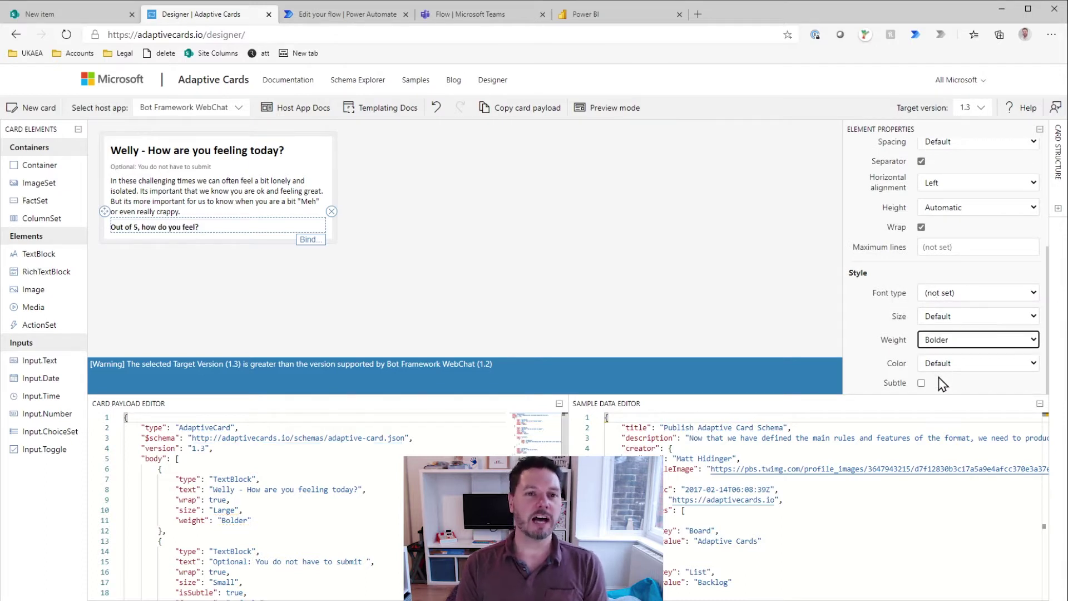
# Step: Select the challenging-times paragraph, then resize and scroll the card payload editor
pyautogui.click(223, 199)
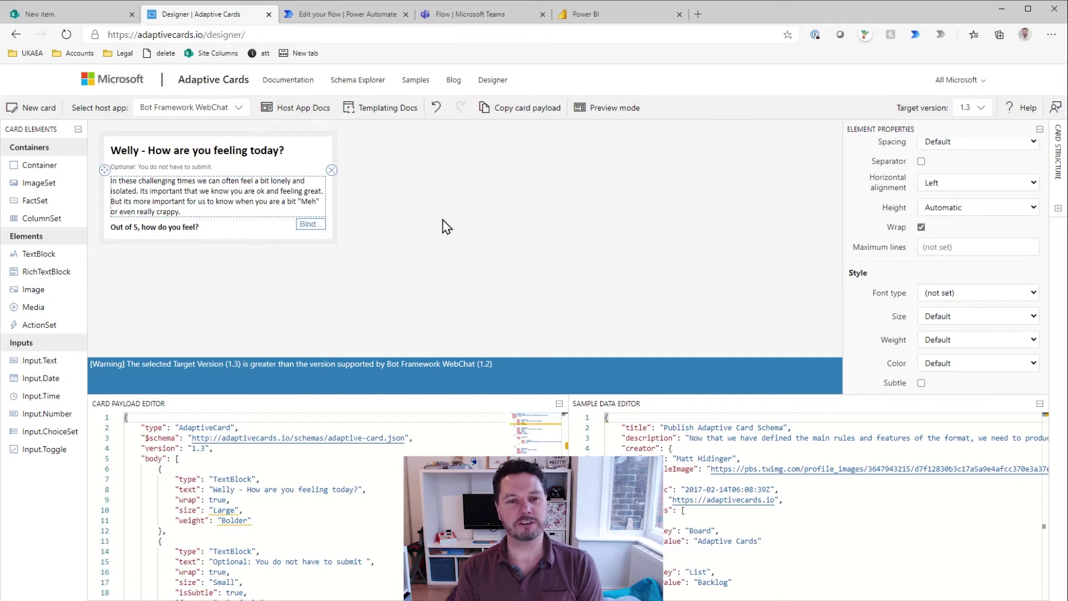
pyautogui.moveTo(262, 402); pyautogui.dragTo(262, 303)
pyautogui.scroll(-1, 559, 332)
pyautogui.scroll(-5, 559, 332)
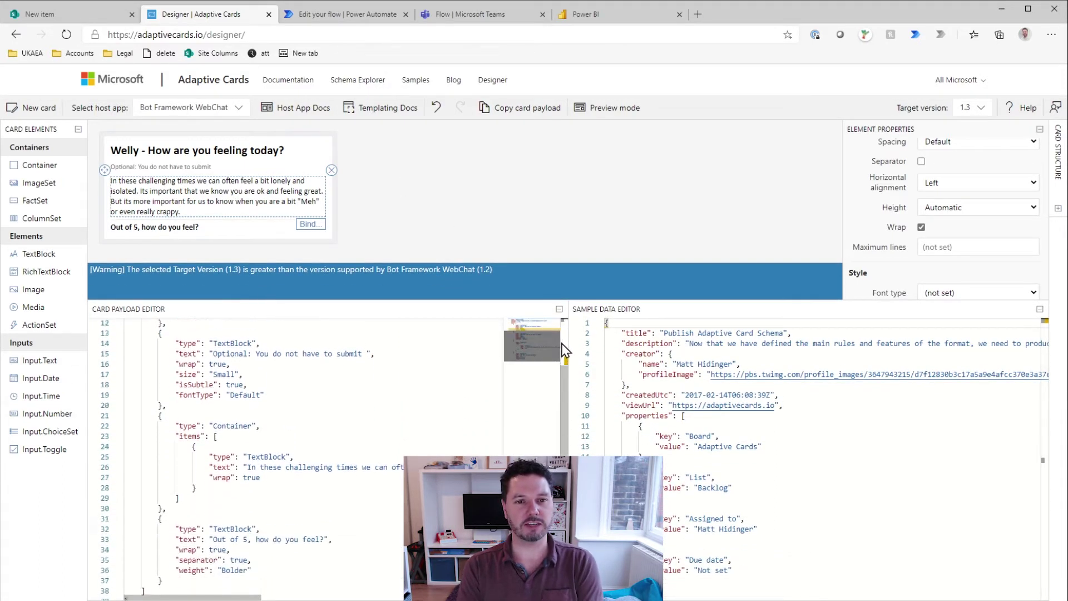
pyautogui.scroll(3, 562, 339)
pyautogui.scroll(3, 569, 345)
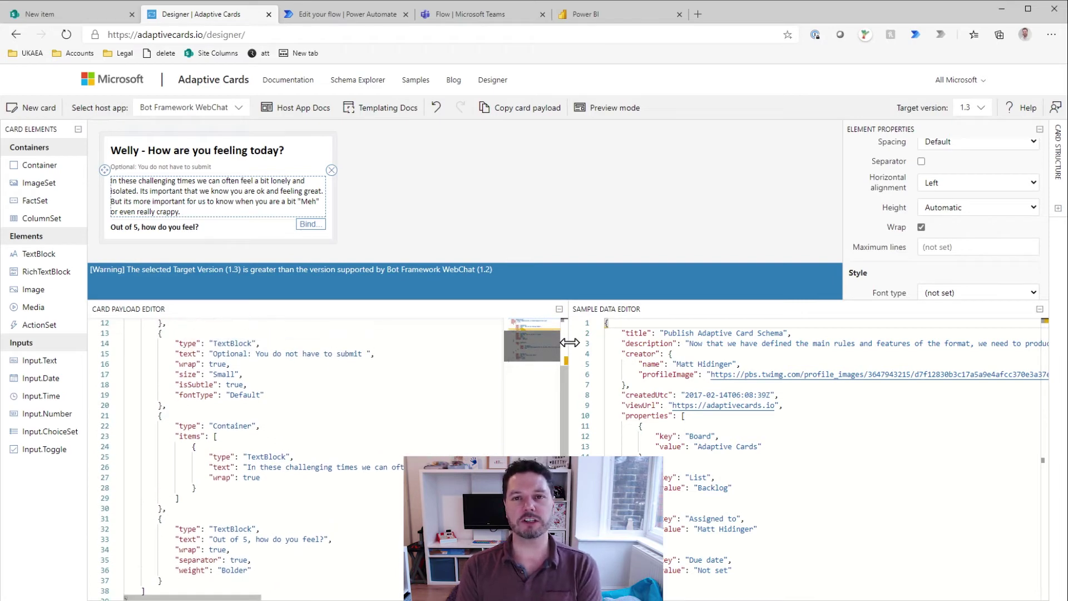
pyautogui.moveTo(477, 301); pyautogui.dragTo(478, 383)
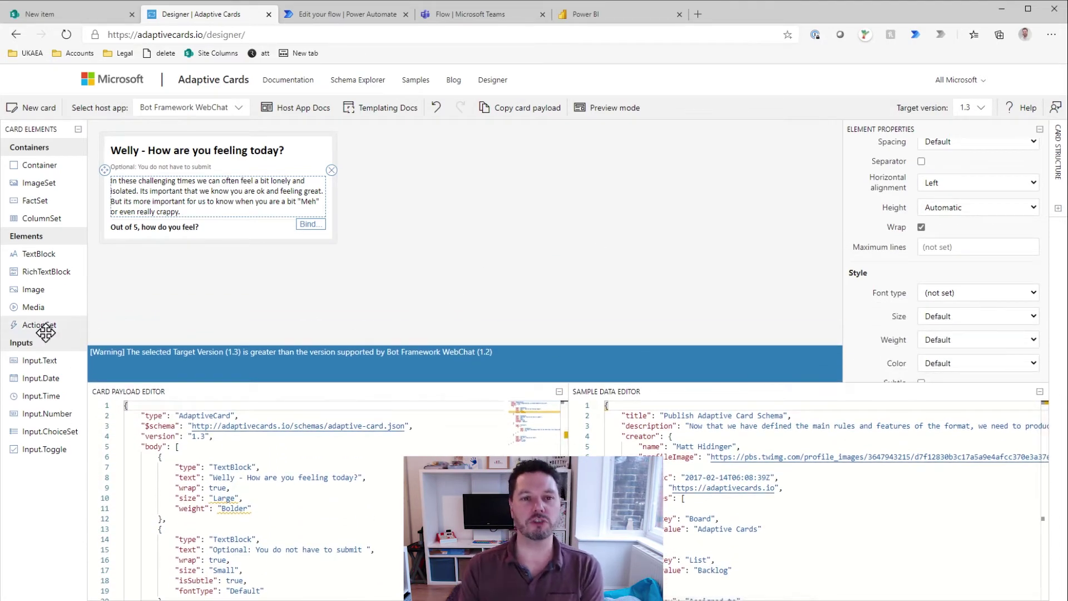
# Step: Add an Input.ChoiceSet below the question and set its Id to Feeling
pyautogui.moveTo(47, 431); pyautogui.dragTo(144, 236)
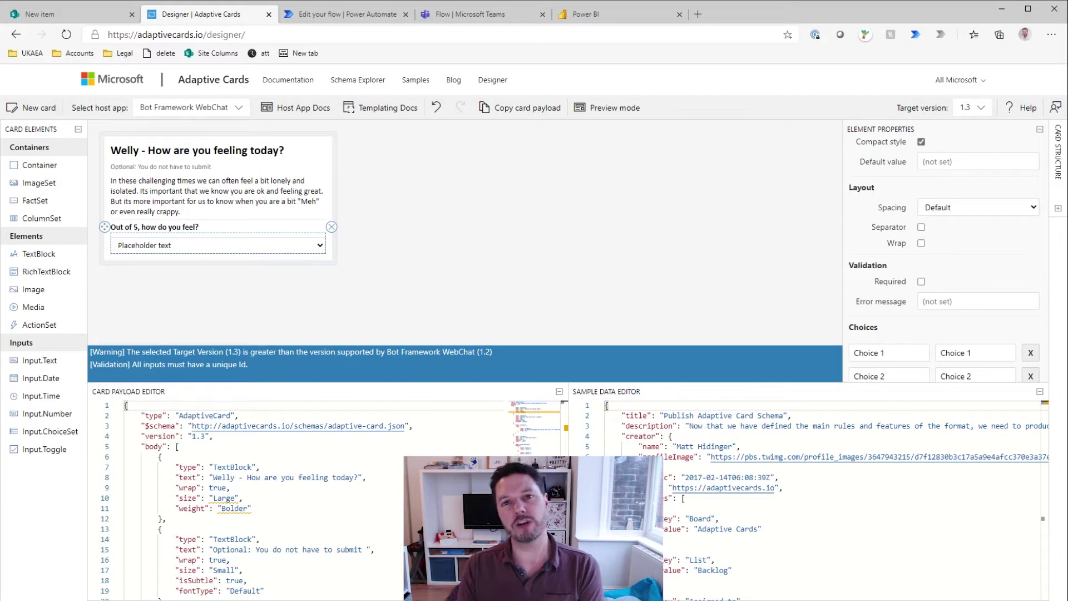
pyautogui.scroll(3, 976, 183)
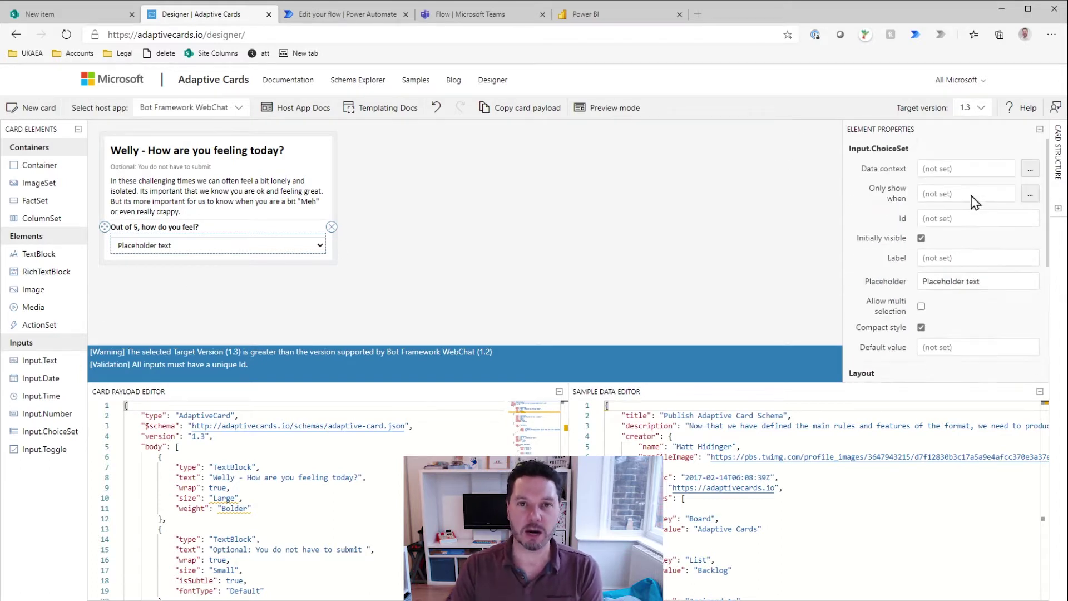
pyautogui.click(953, 222)
pyautogui.write('Feeling')
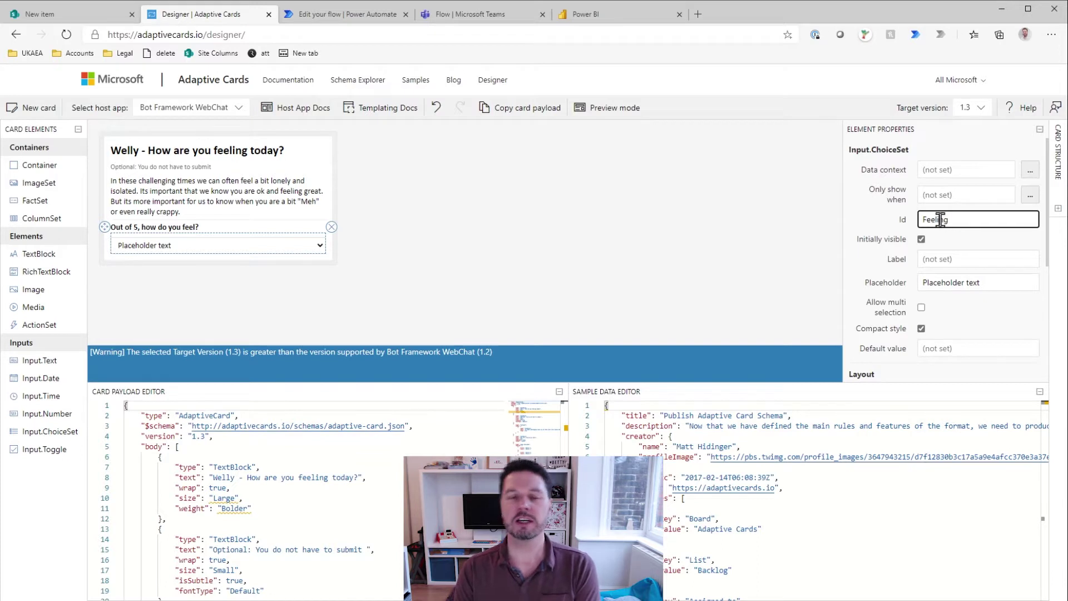
pyautogui.click(866, 225)
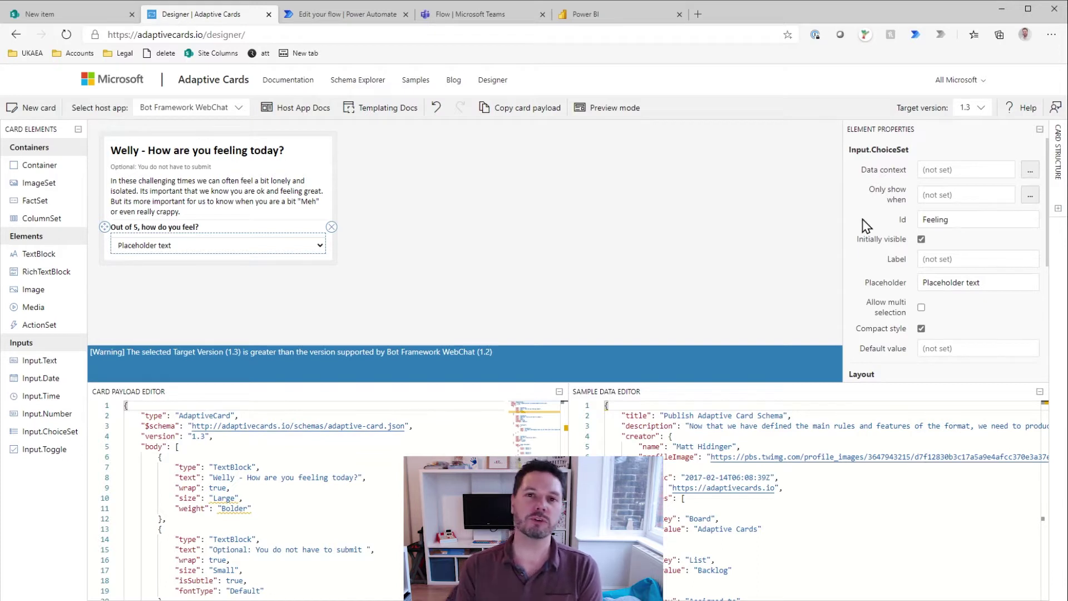
pyautogui.scroll(-1, 878, 248)
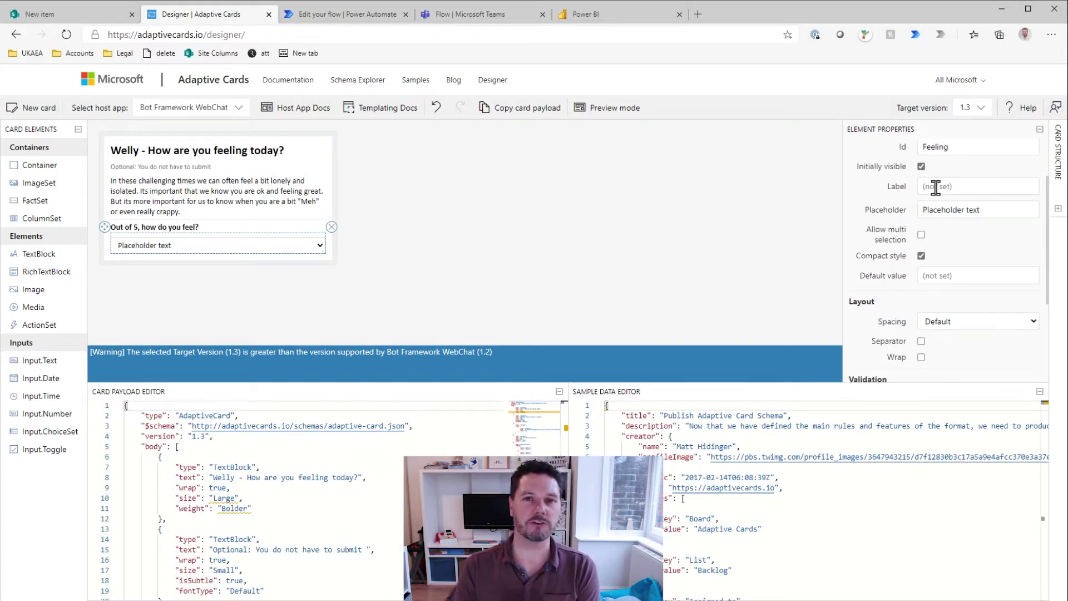
# Step: Paste 'Out of 5, how do you feel?' as the Feeling dropdown's label
pyautogui.click(935, 187)
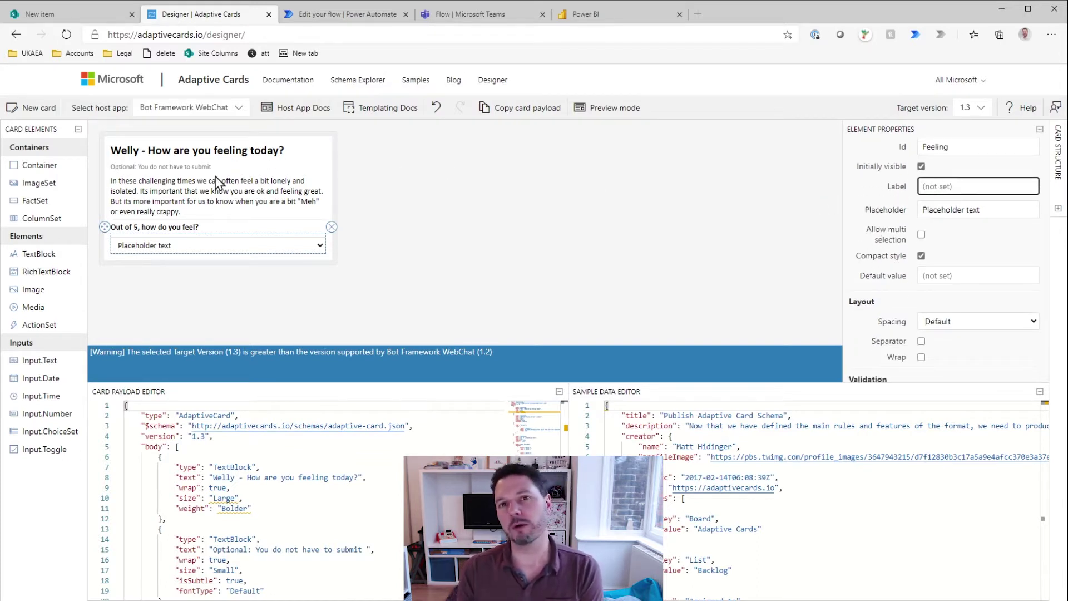
pyautogui.click(182, 226)
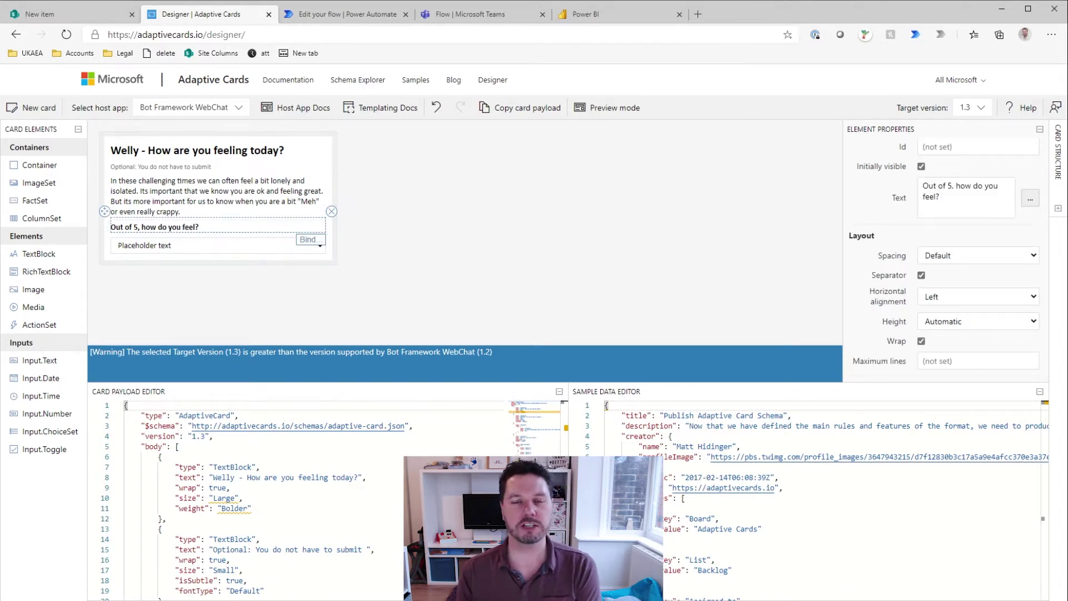
pyautogui.scroll(-2, 917, 299)
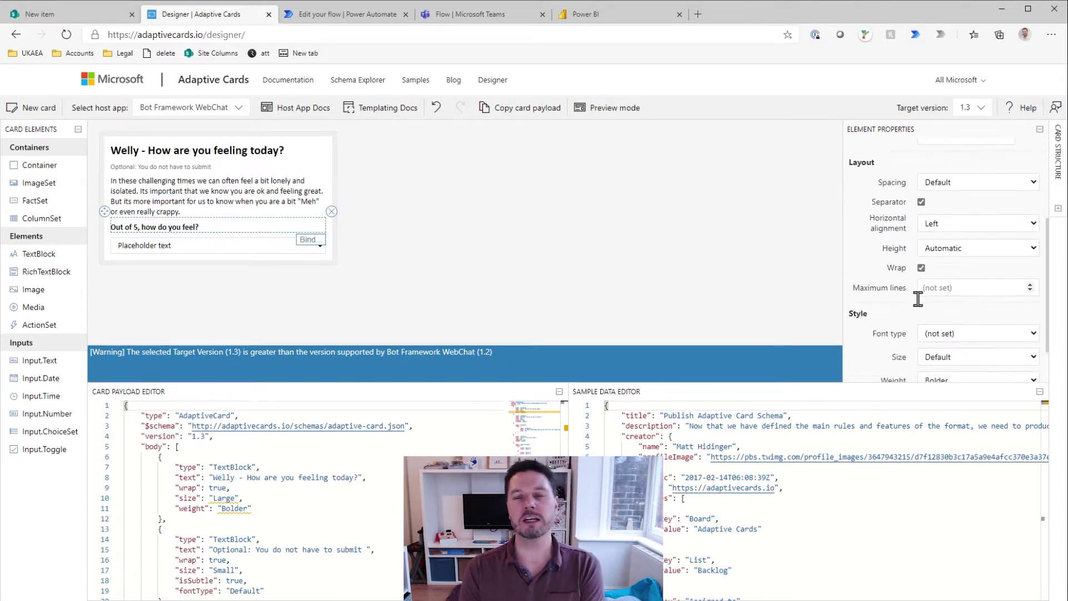
pyautogui.scroll(4, 918, 299)
pyautogui.scroll(-1, 890, 312)
pyautogui.scroll(-3, 890, 313)
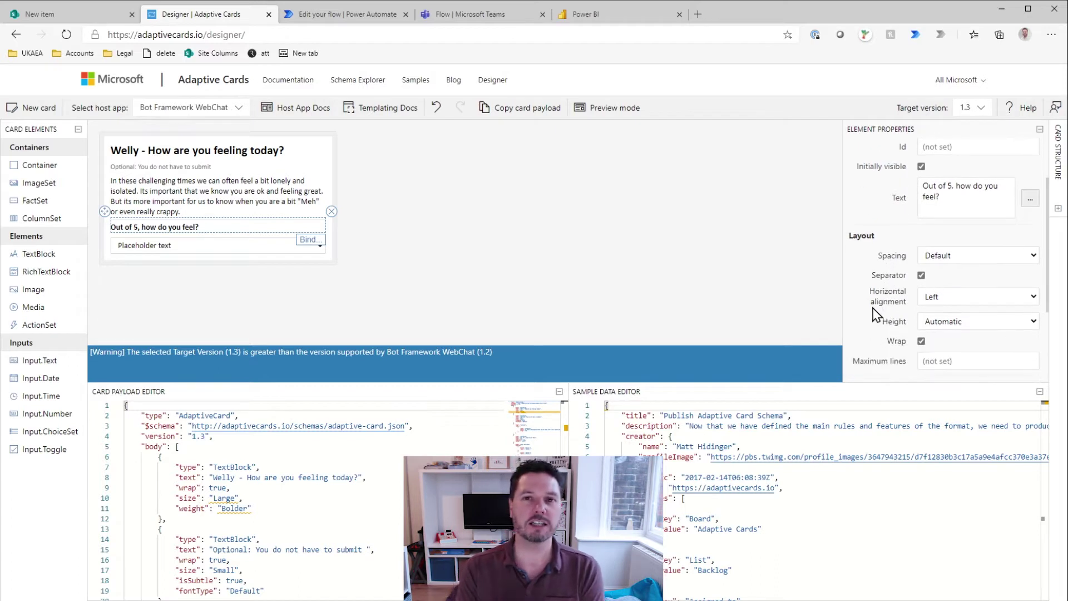
pyautogui.scroll(4, 894, 305)
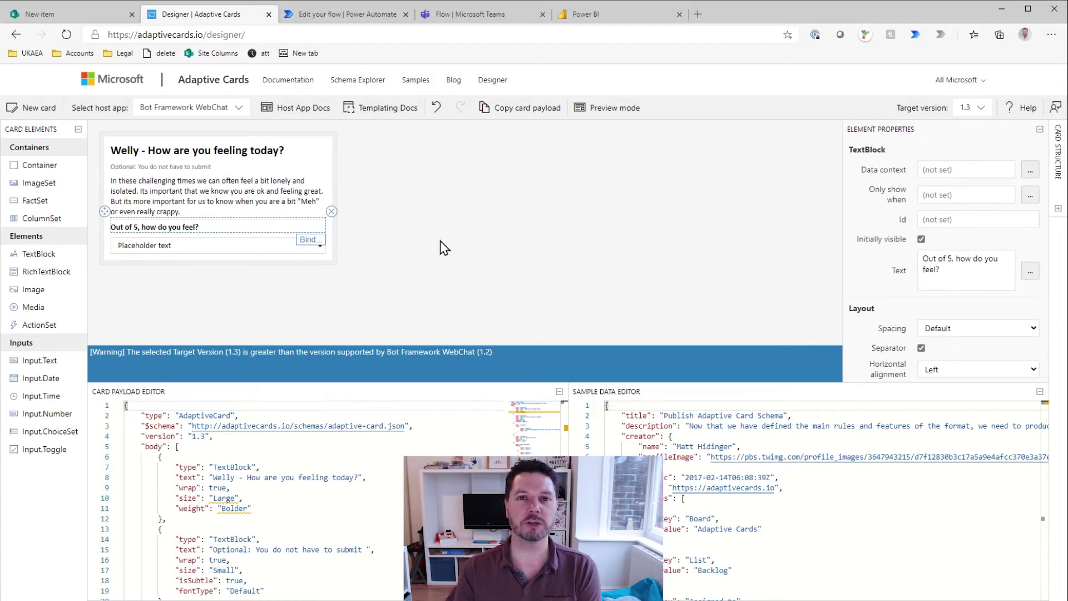
pyautogui.click(198, 253)
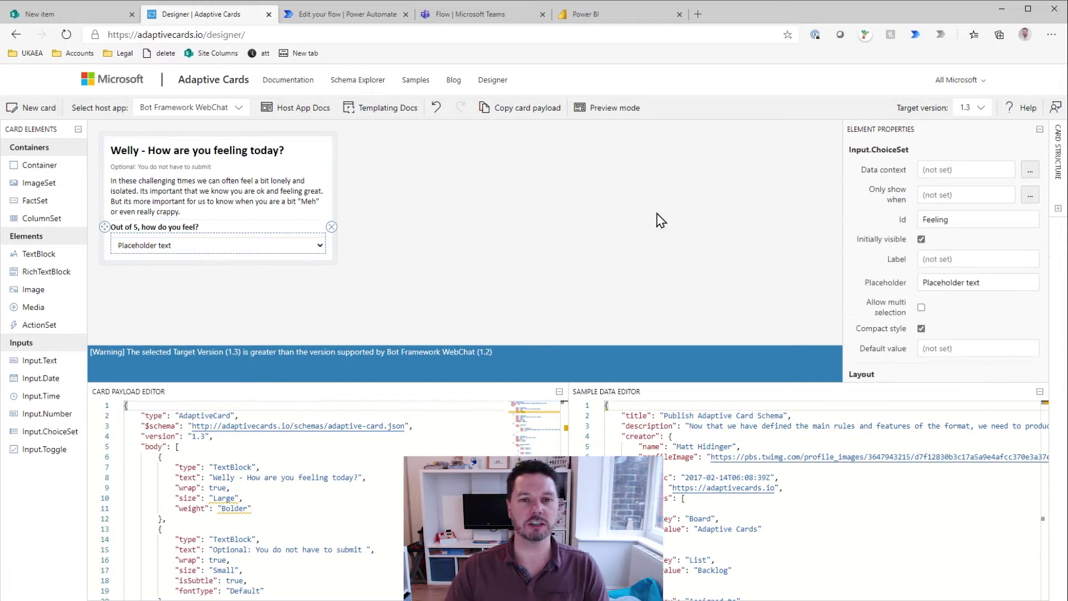
pyautogui.click(950, 258)
pyautogui.write('Out of 5, how do you feel?')
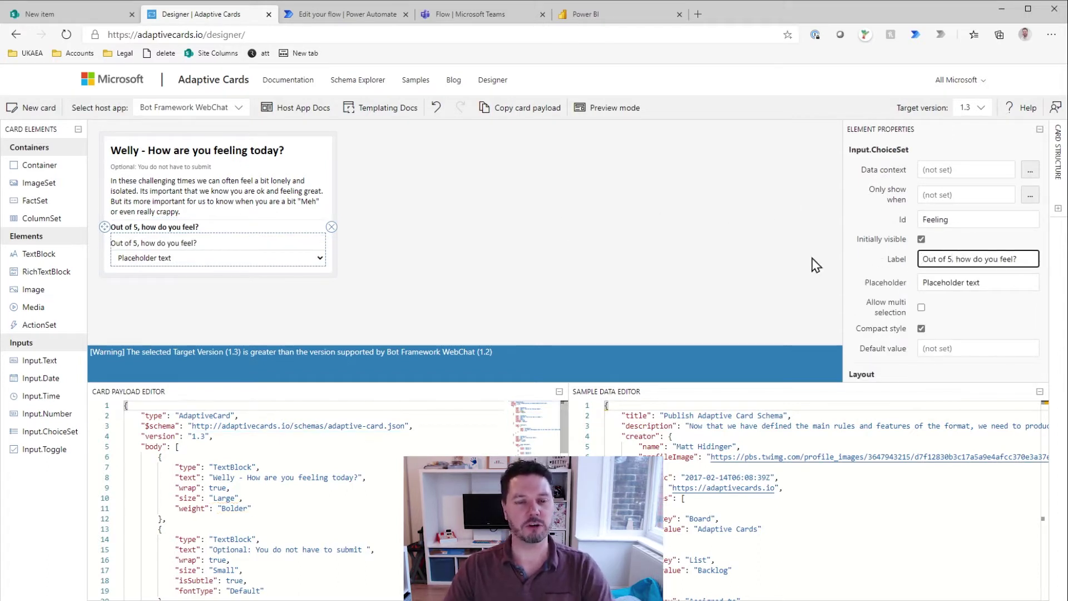
# Step: Delete the standalone question TextBlock and make the Feeling dropdown required
pyautogui.click(220, 226)
pyautogui.press('Delete')
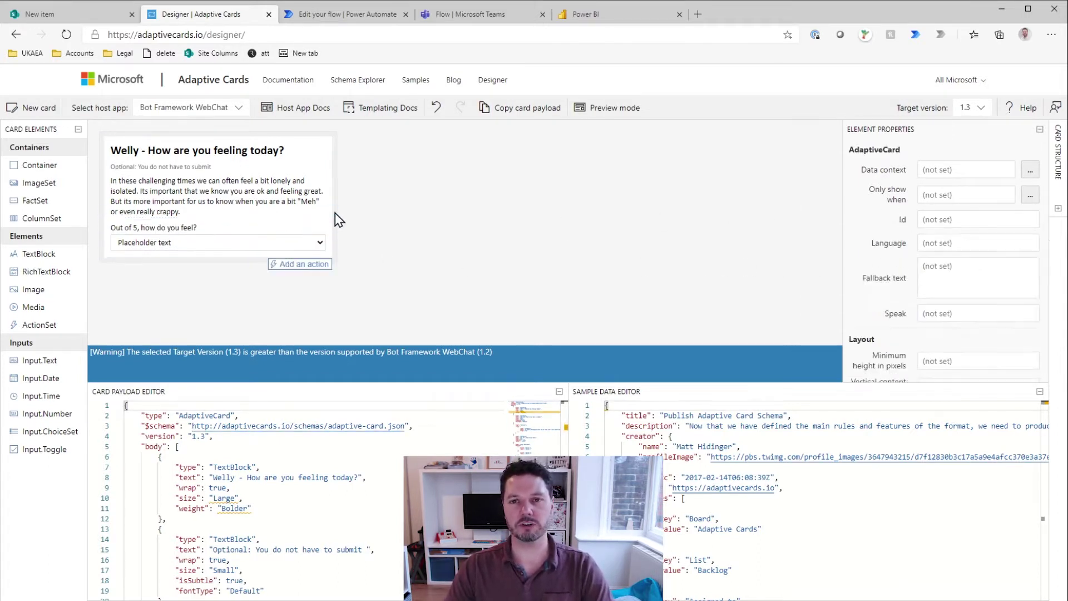
pyautogui.click(200, 230)
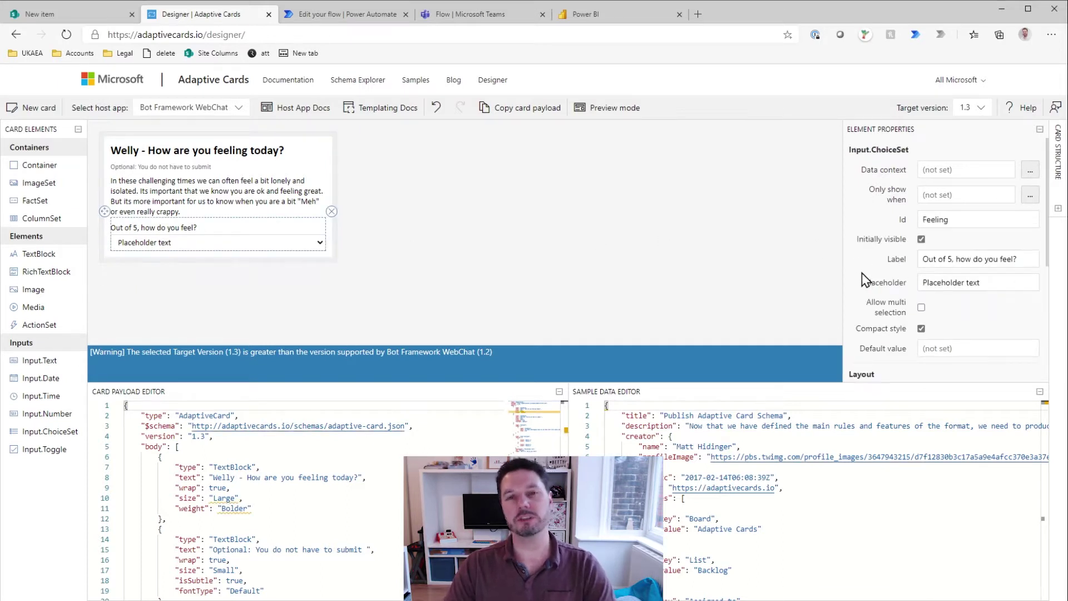
pyautogui.scroll(-1, 871, 309)
pyautogui.scroll(-3, 862, 299)
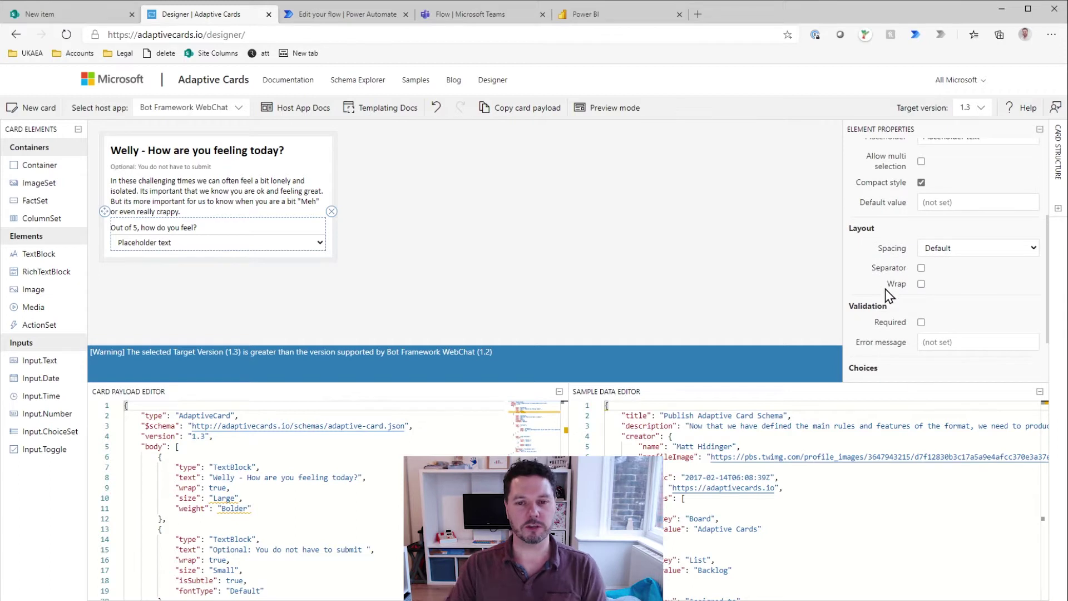
pyautogui.scroll(-2, 886, 289)
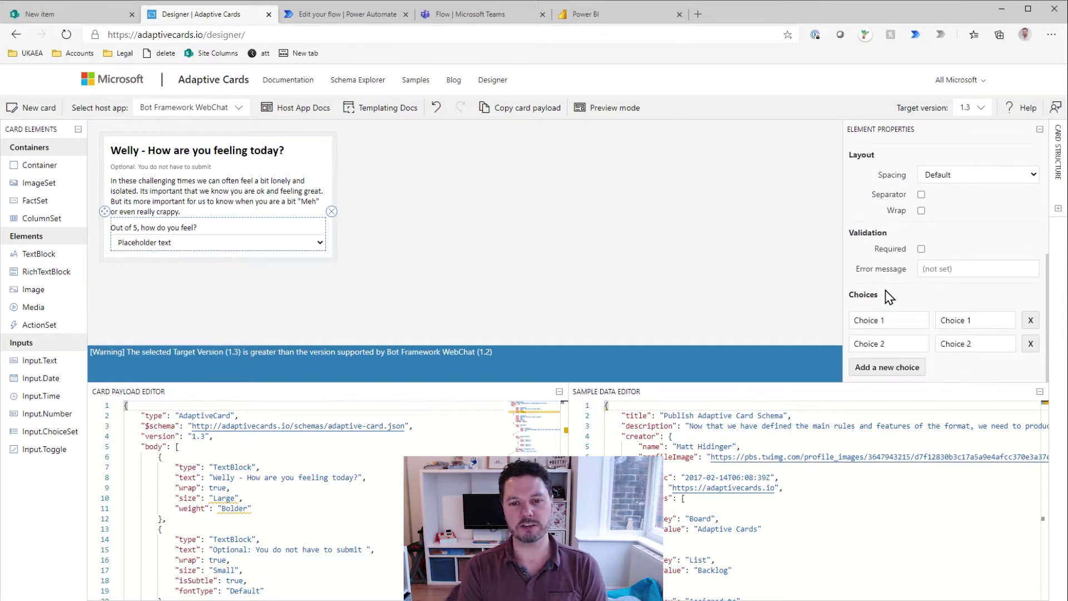
pyautogui.click(921, 249)
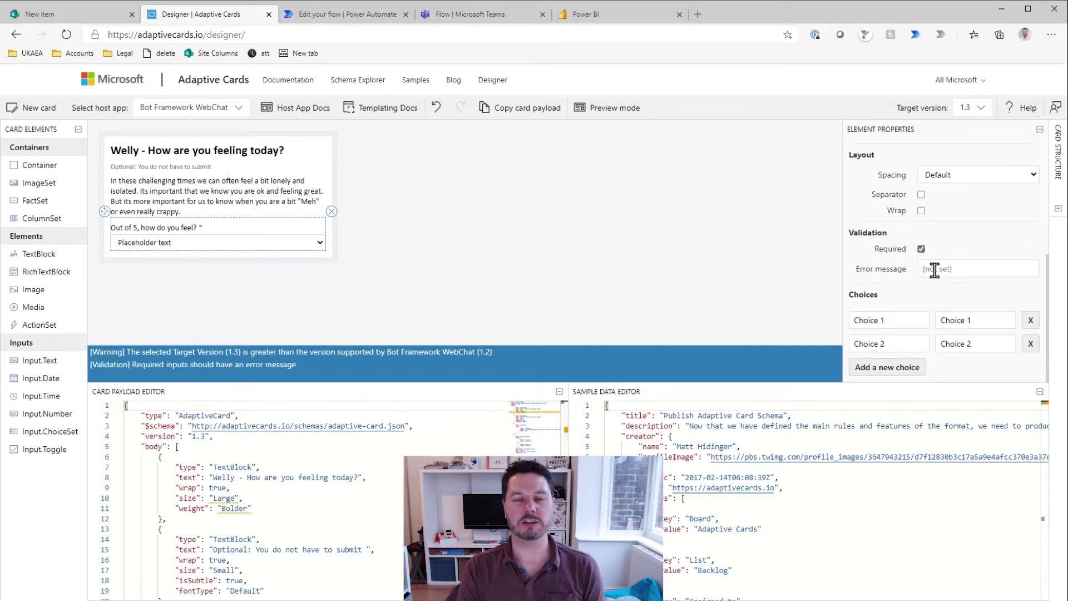
# Step: Set the Feeling dropdown's error message to 'Please select a value'
pyautogui.click(935, 269)
pyautogui.write('PLease')
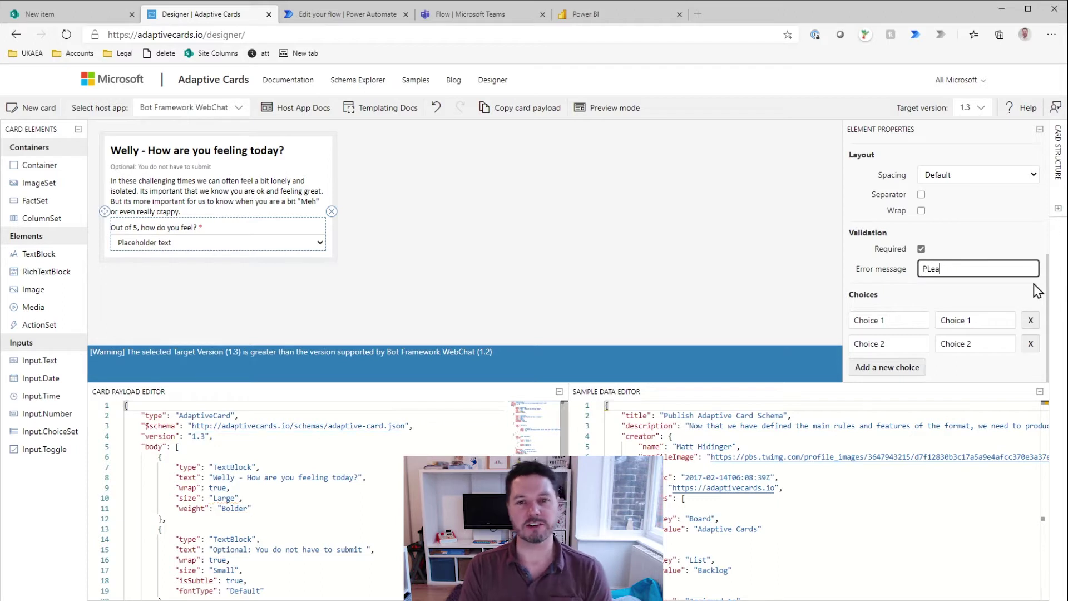
pyautogui.press('BackSpace')
pyautogui.press('BackSpace')
pyautogui.press('BackSpace')
pyautogui.press('BackSpace')
pyautogui.press('BackSpace')
pyautogui.press('BackSpace')
pyautogui.write('le')
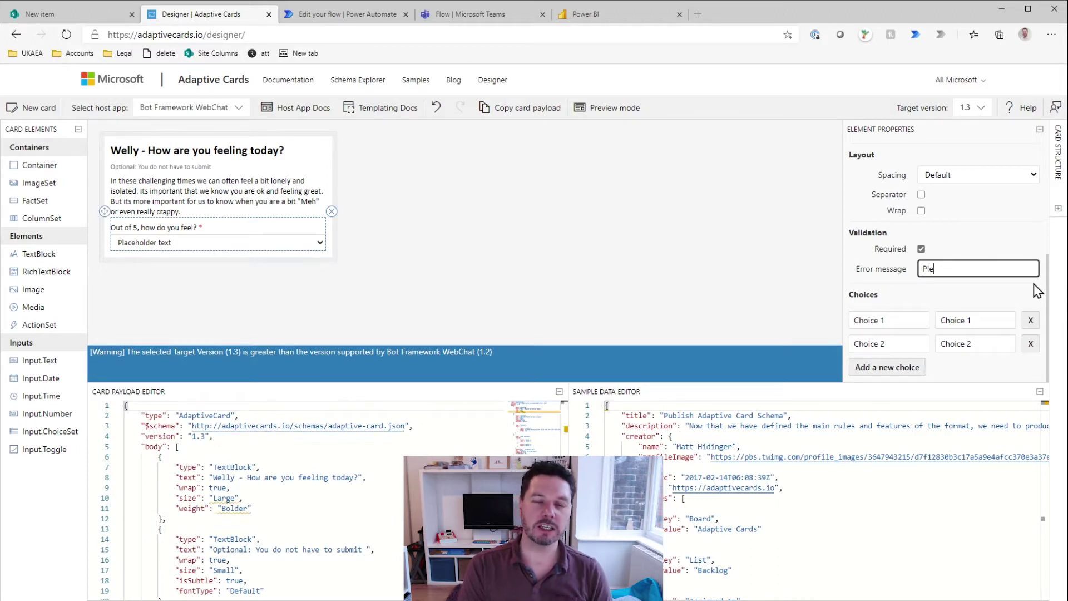
pyautogui.write('ase select a va')
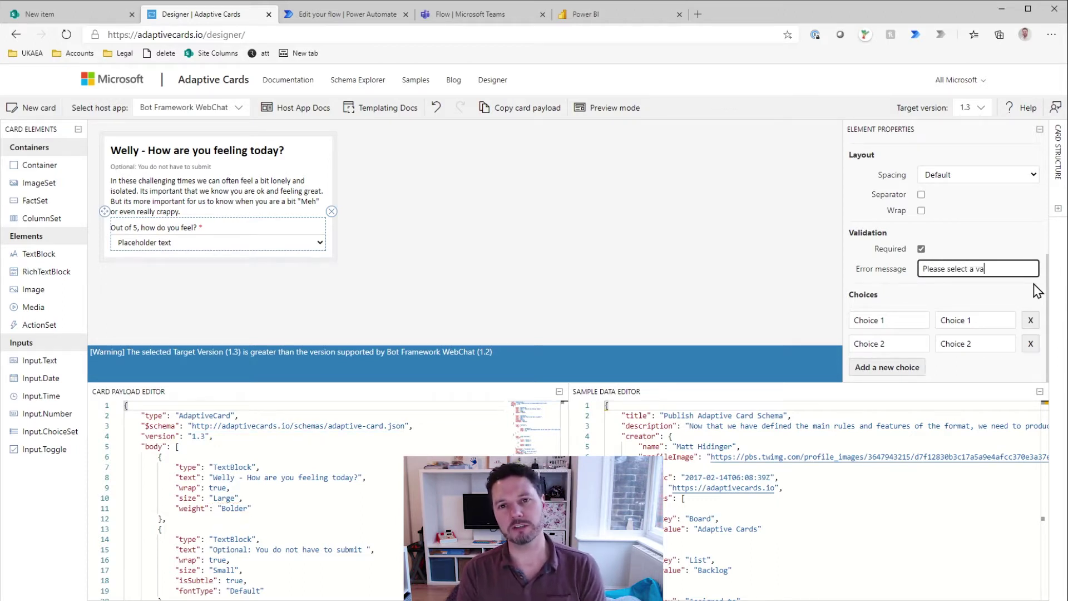
pyautogui.write('lue')
# Step: Set the first two choices to Really crappy (1) and A bit 'Meh' (2)
pyautogui.click(898, 320)
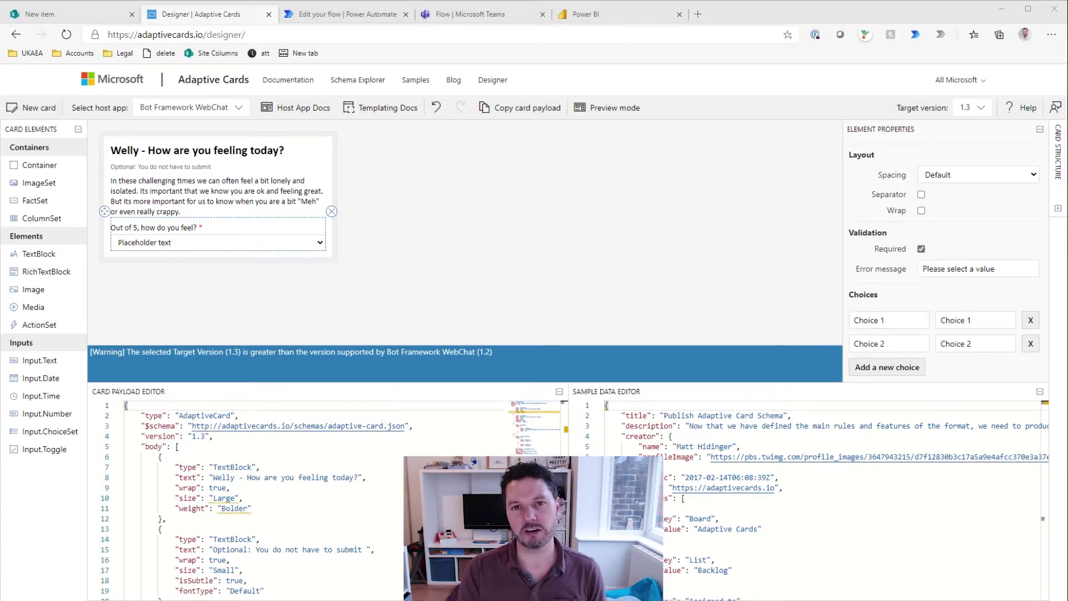
pyautogui.click(874, 320)
pyautogui.moveTo(877, 319); pyautogui.dragTo(917, 321)
pyautogui.write('Really crappy')
pyautogui.press('Tab')
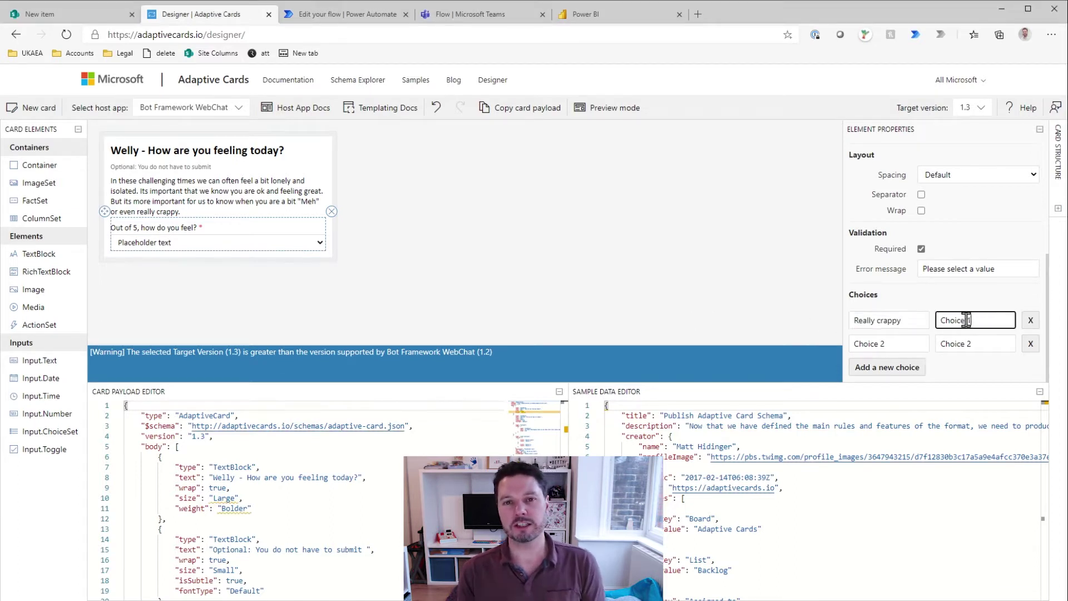
pyautogui.write('1')
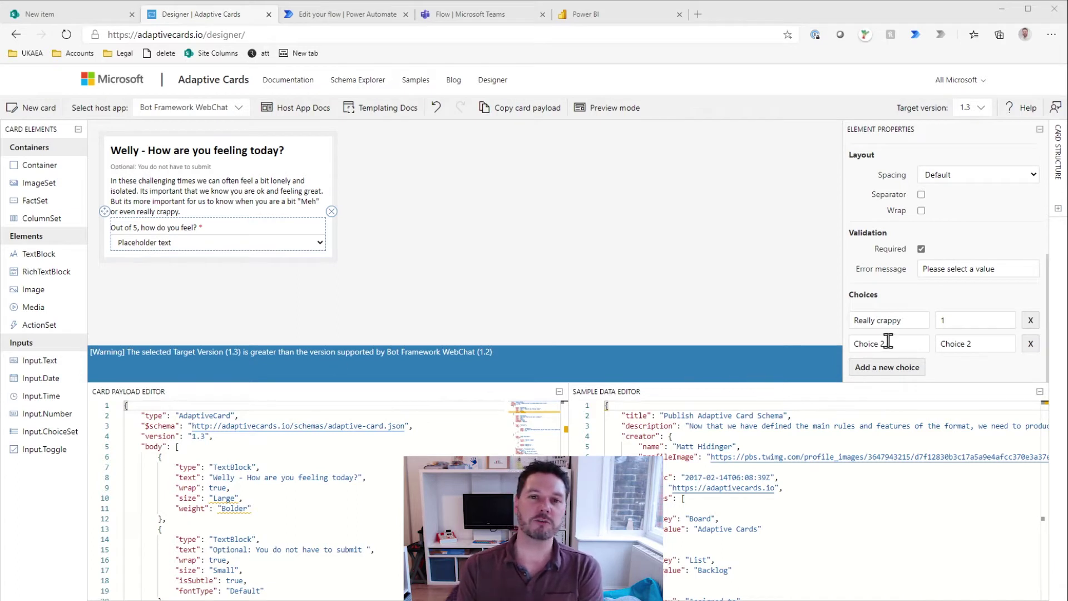
pyautogui.moveTo(887, 341); pyautogui.dragTo(830, 339)
pyautogui.write("A bit 'Meh'")
pyautogui.press('Tab')
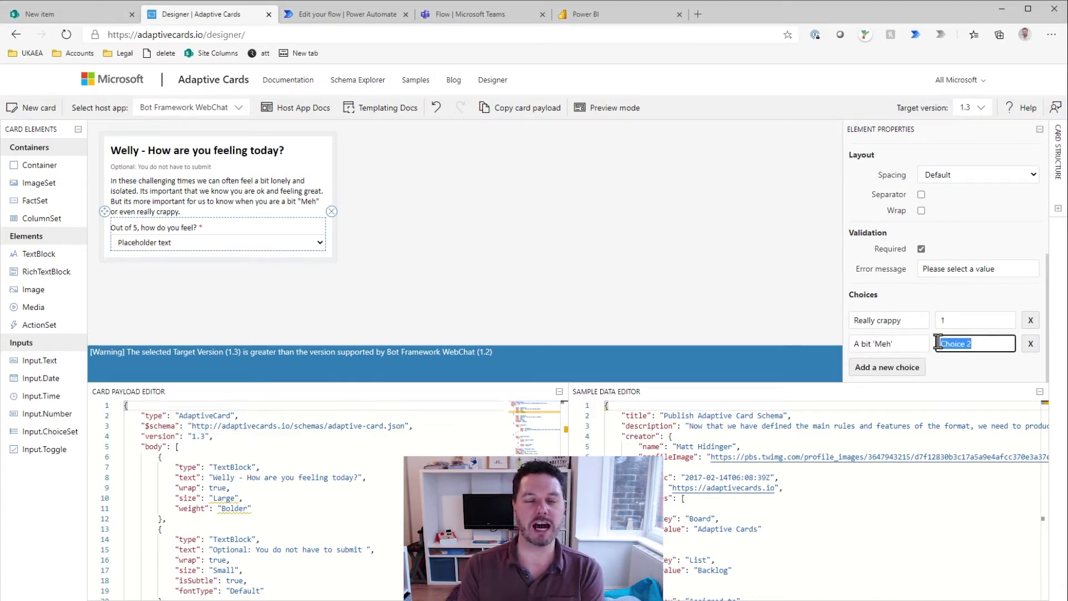
pyautogui.press('BackSpace')
pyautogui.write('2')
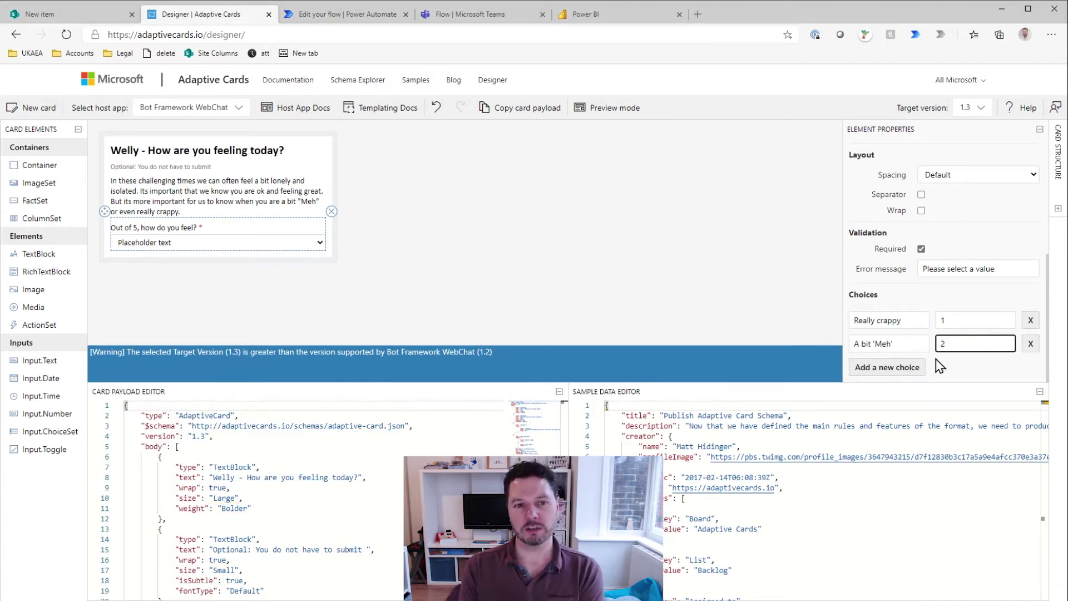
# Step: Add three more choice rows to the Feeling dropdown
pyautogui.click(890, 367)
pyautogui.scroll(-1, 905, 328)
pyautogui.click(890, 367)
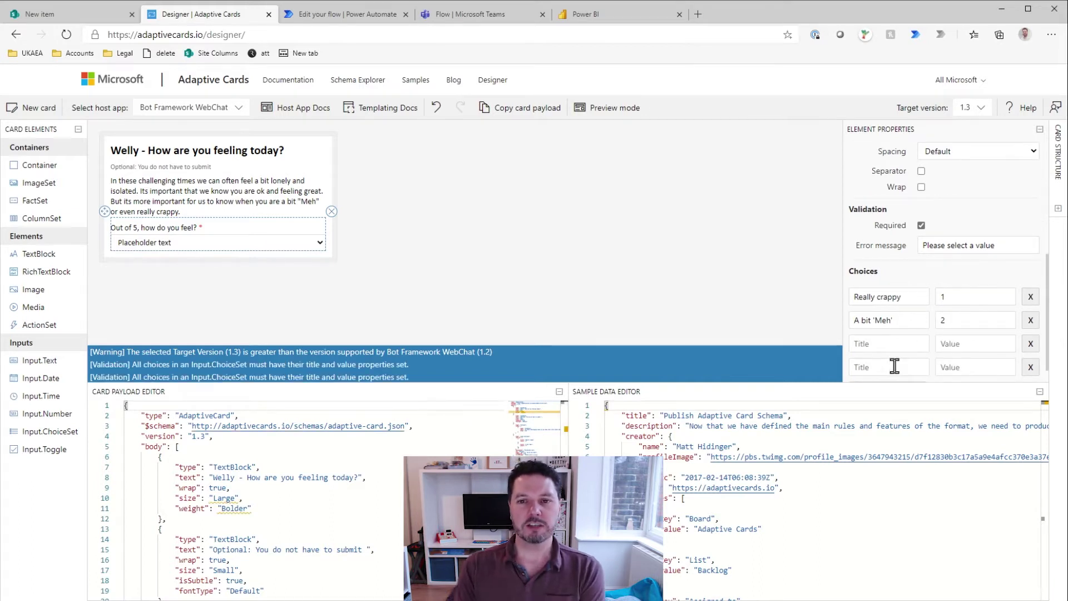
pyautogui.scroll(-1, 894, 351)
pyautogui.click(888, 367)
pyautogui.scroll(-1, 876, 348)
pyautogui.scroll(-1, 866, 333)
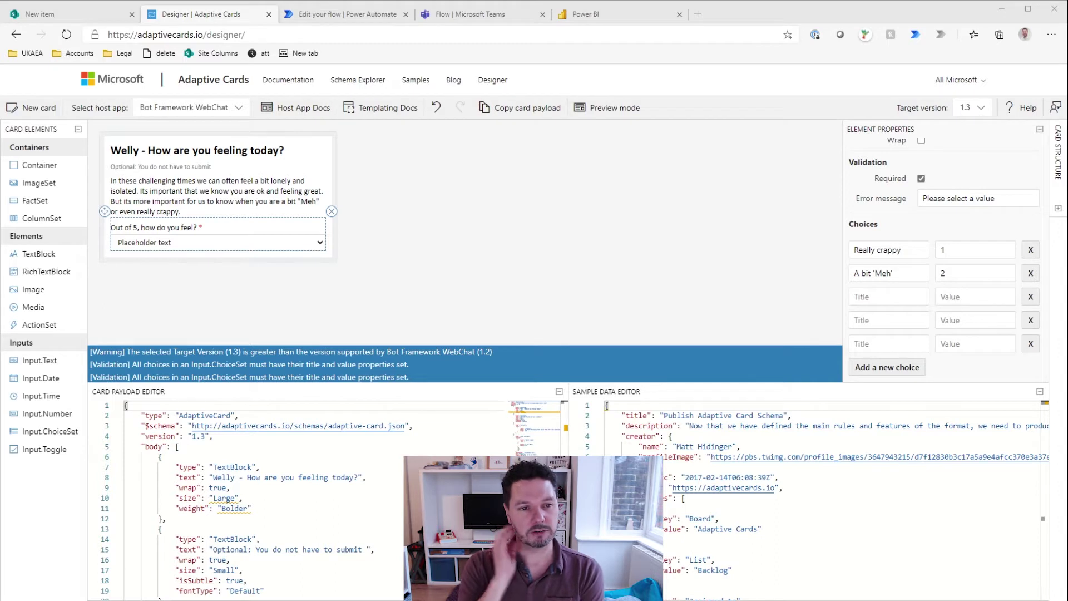
# Step: Fill the new choices: Pretty much normal (3), Alright actually (4), Awesome (5)
pyautogui.click(871, 295)
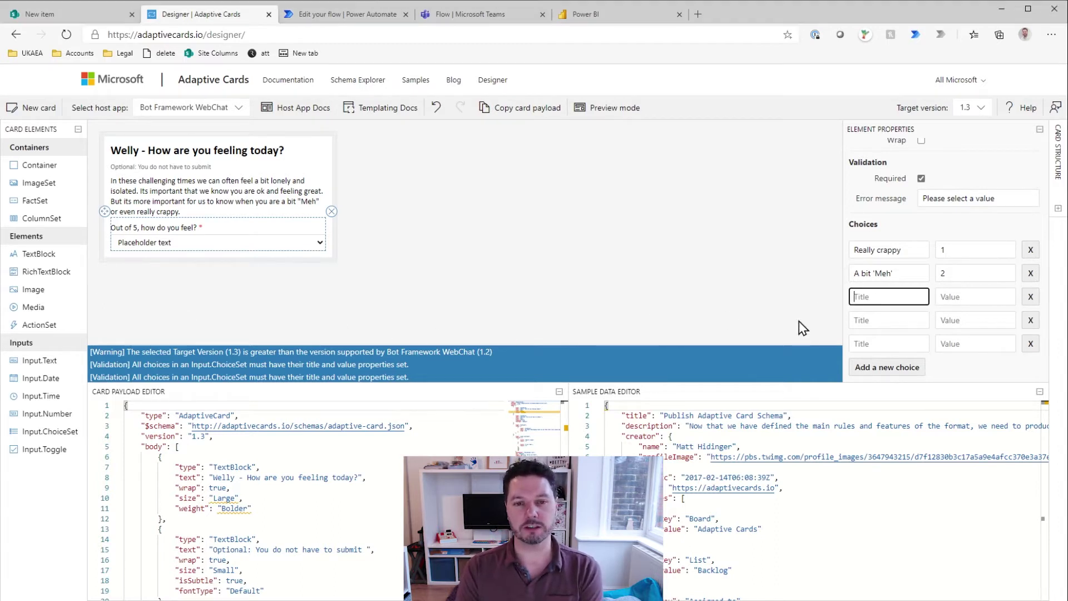
pyautogui.write('Pretty much normal')
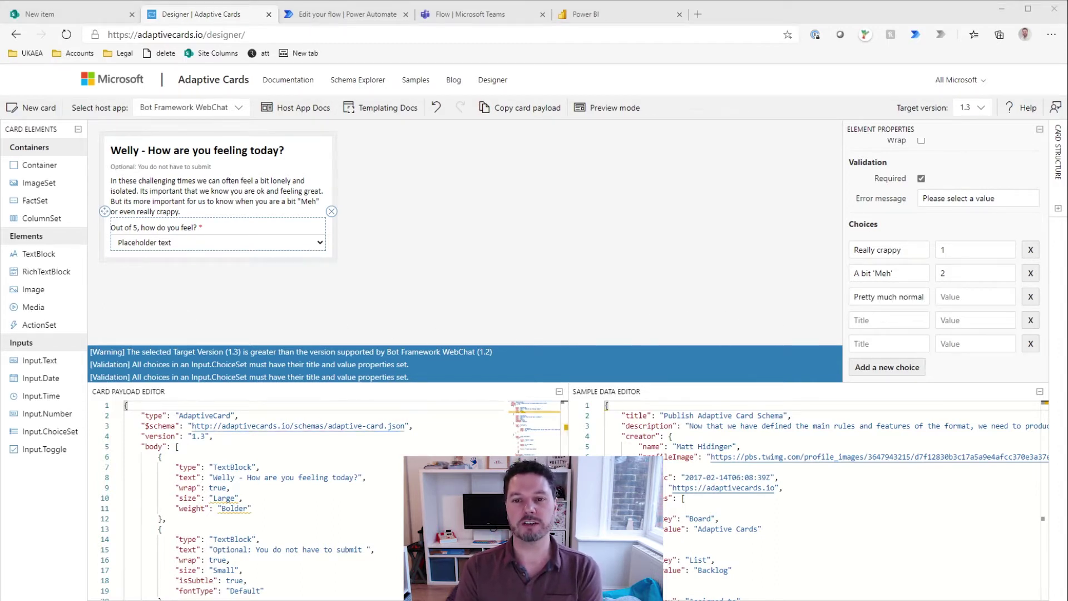
pyautogui.click(868, 321)
pyautogui.write('Alright actually')
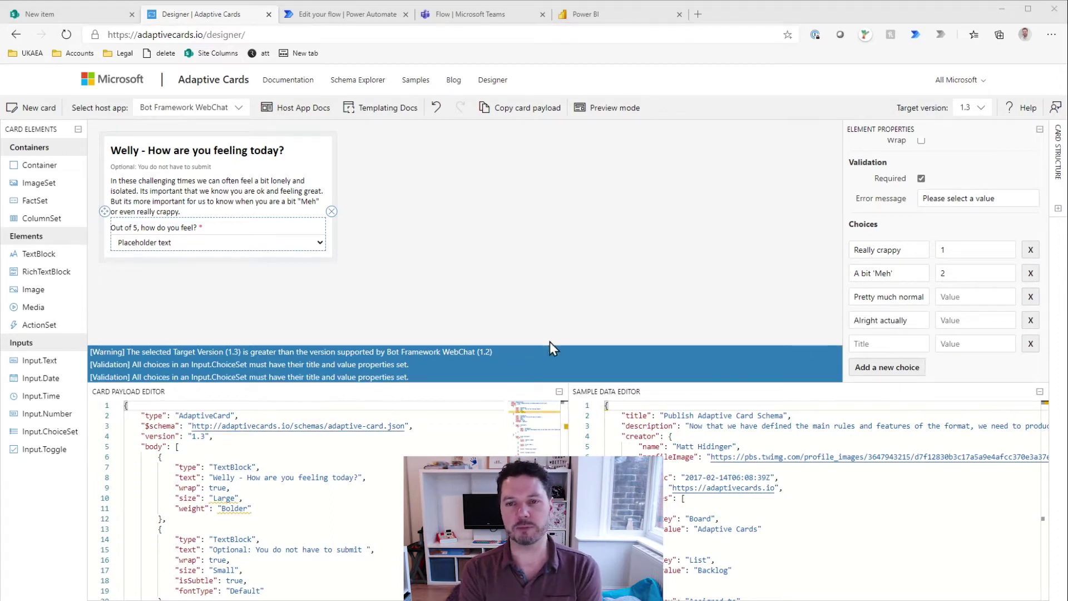
pyautogui.click(884, 344)
pyautogui.write('Awesome')
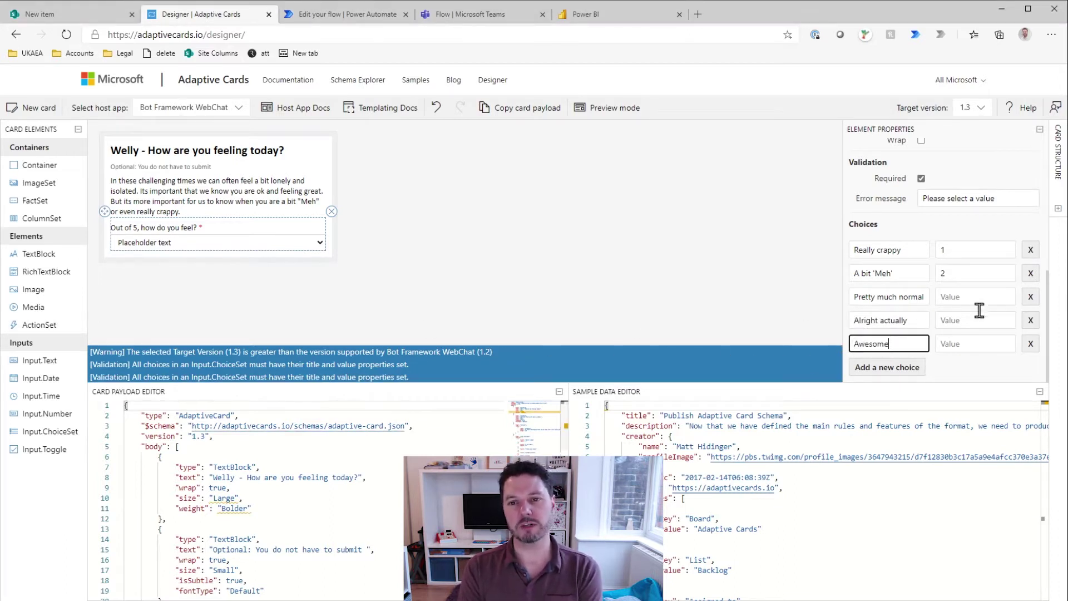
pyautogui.click(947, 298)
pyautogui.write('3')
pyautogui.press('Tab')
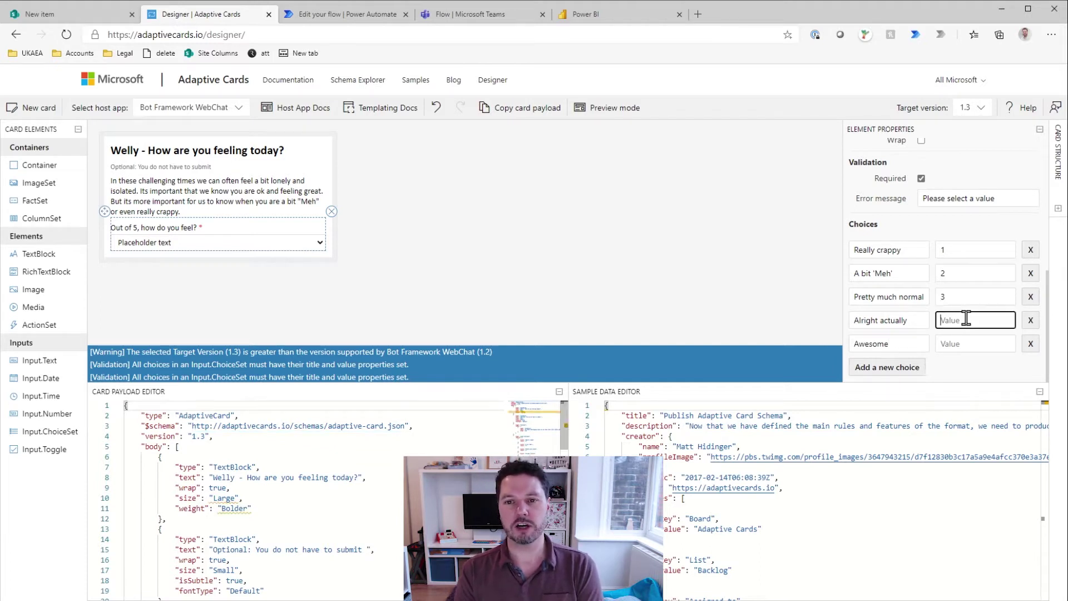
pyautogui.write('4')
pyautogui.press('Tab')
pyautogui.write('5')
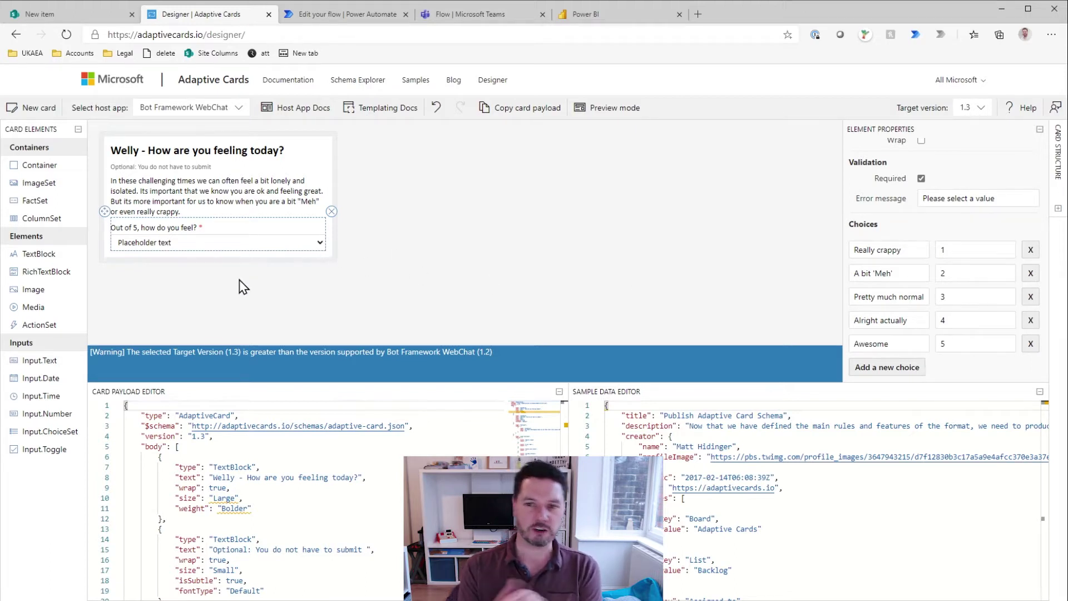
# Step: Clear the Feeling choice set's placeholder and untick Compact style for radio buttons
pyautogui.click(247, 189)
pyautogui.click(227, 243)
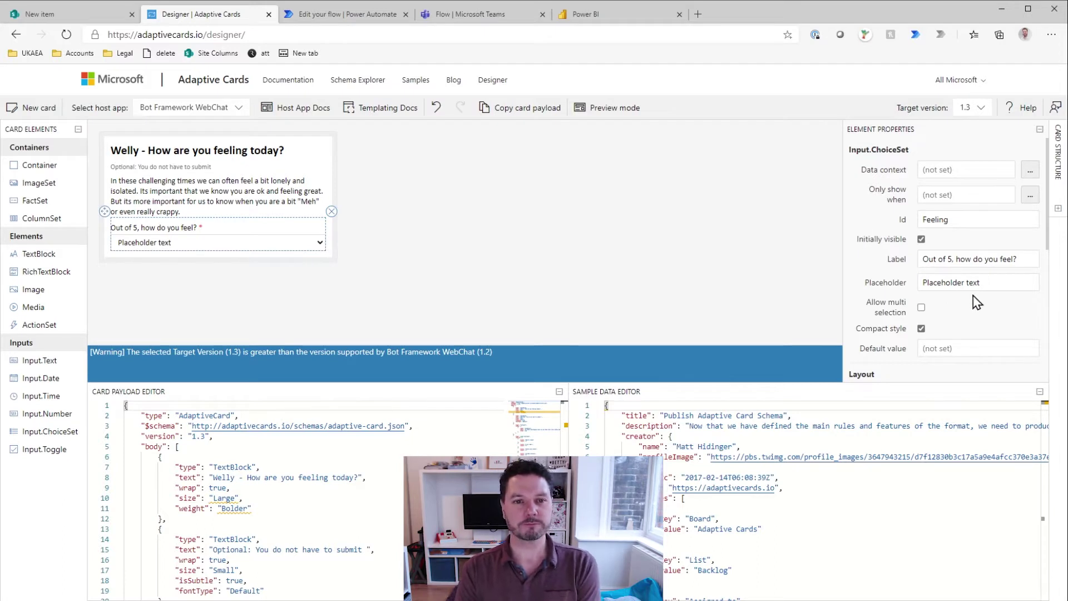
pyautogui.tripleClick(953, 282)
pyautogui.press('BackSpace')
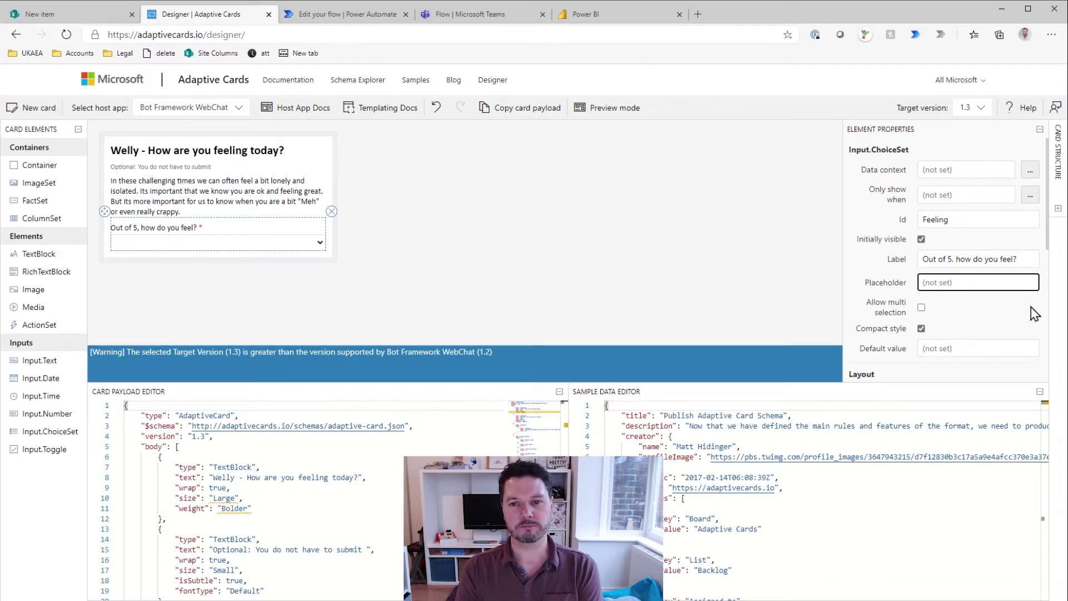
pyautogui.click(858, 276)
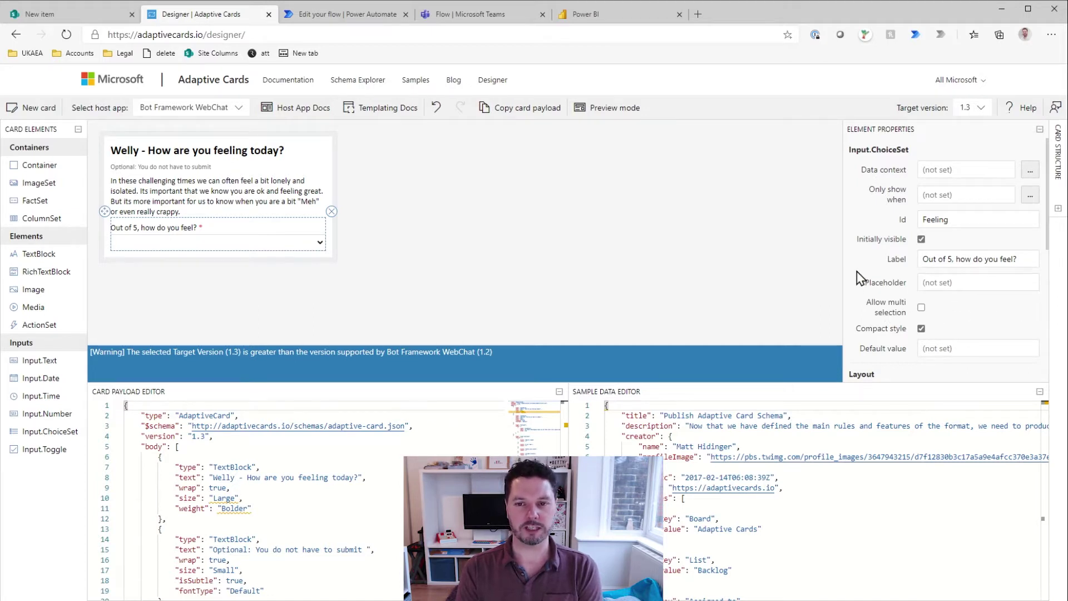
pyautogui.click(921, 328)
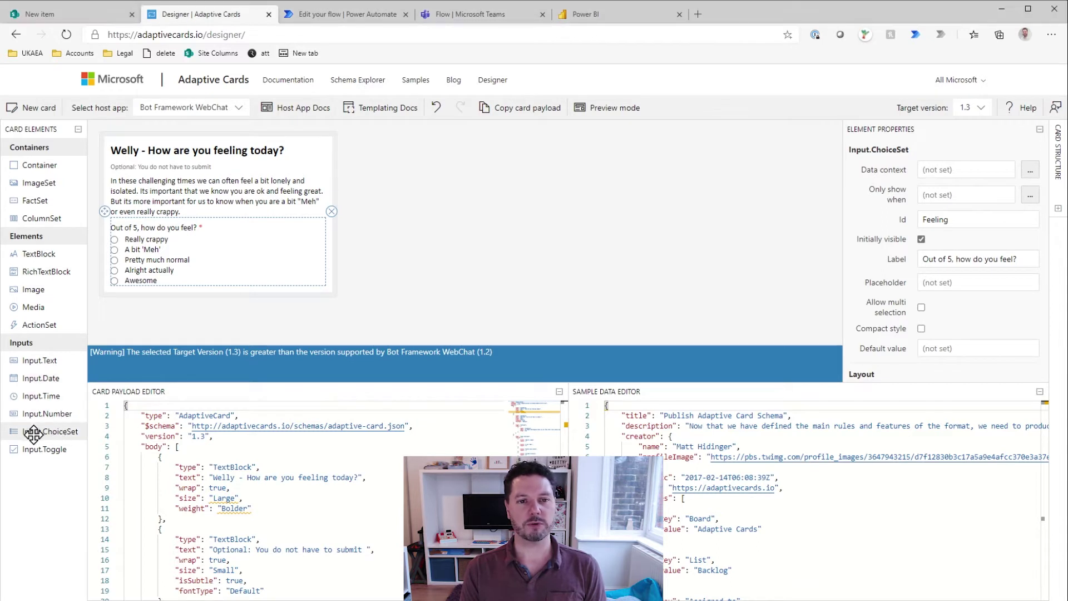
# Step: Add an Exercise choice set labelled 'When did you last get out for some exercise?' without compact style
pyautogui.moveTo(34, 434); pyautogui.dragTo(128, 305)
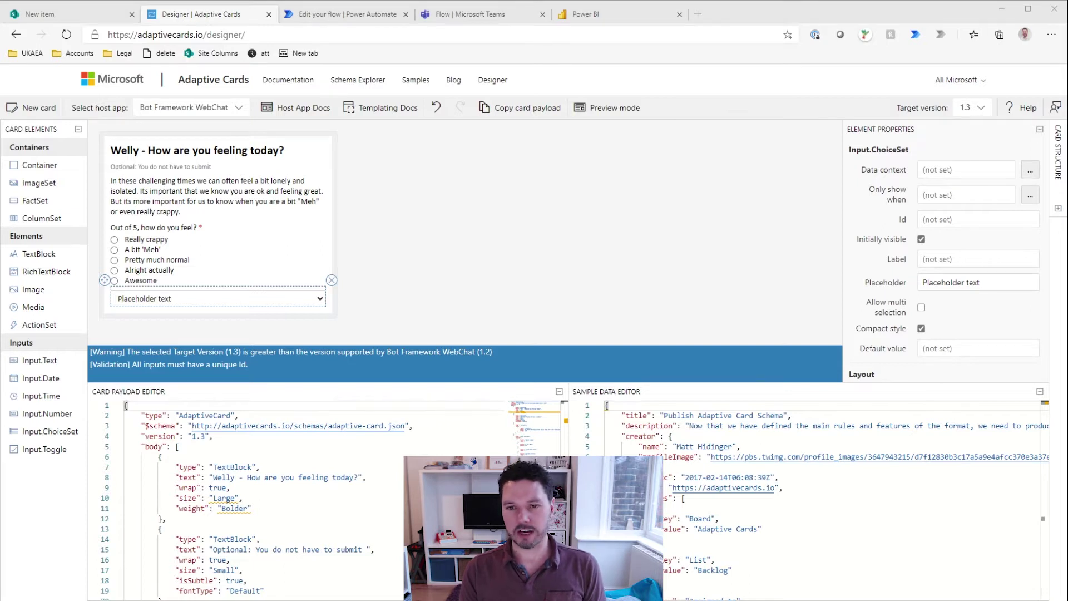
pyautogui.click(958, 218)
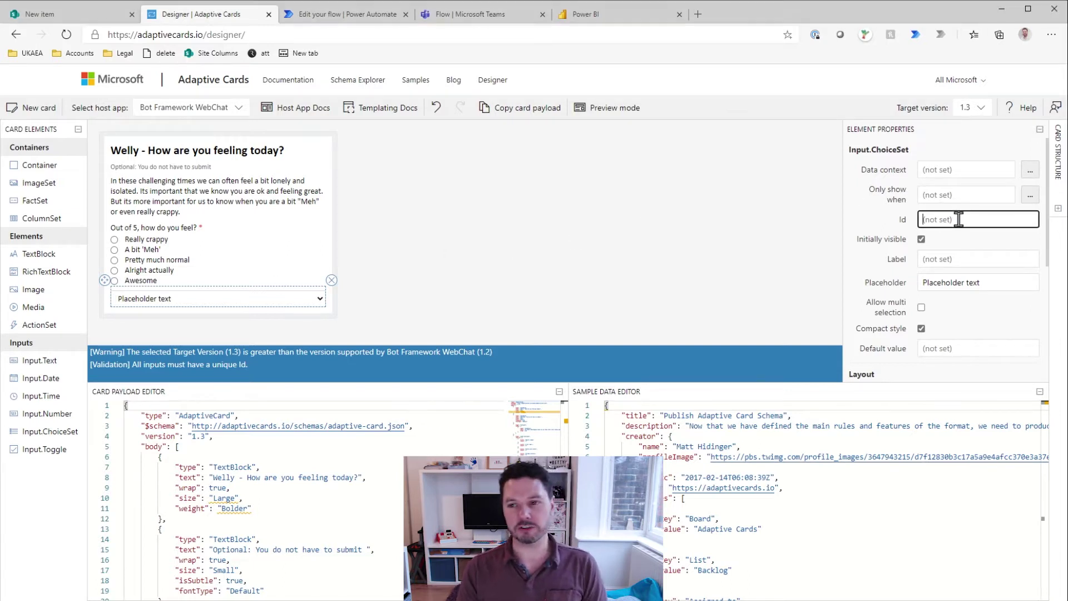
pyautogui.write('Exercise')
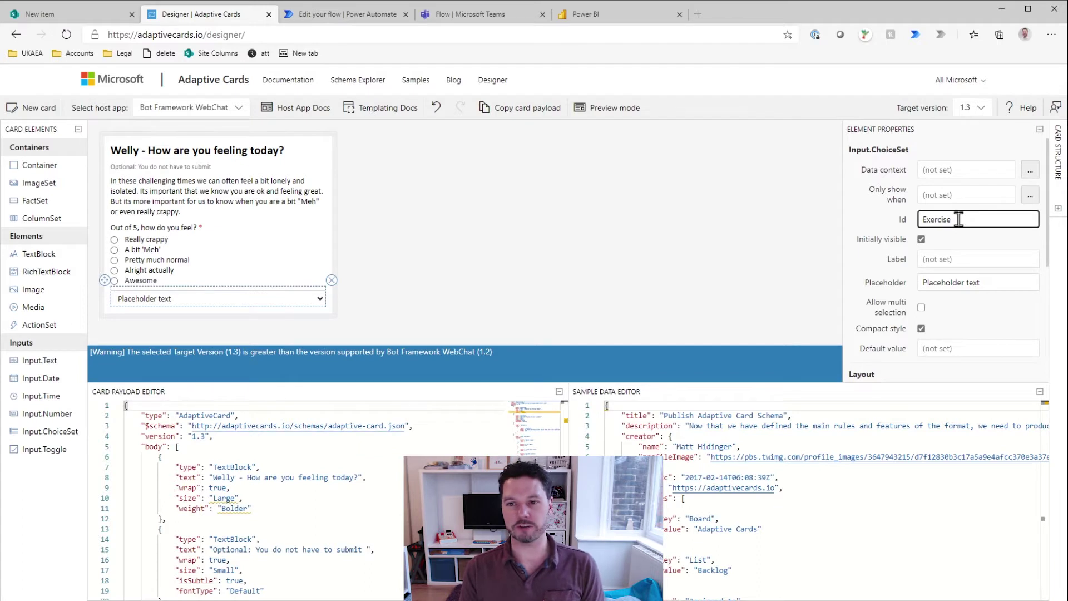
pyautogui.click(932, 262)
pyautogui.write('When did you last get out for some exercise?')
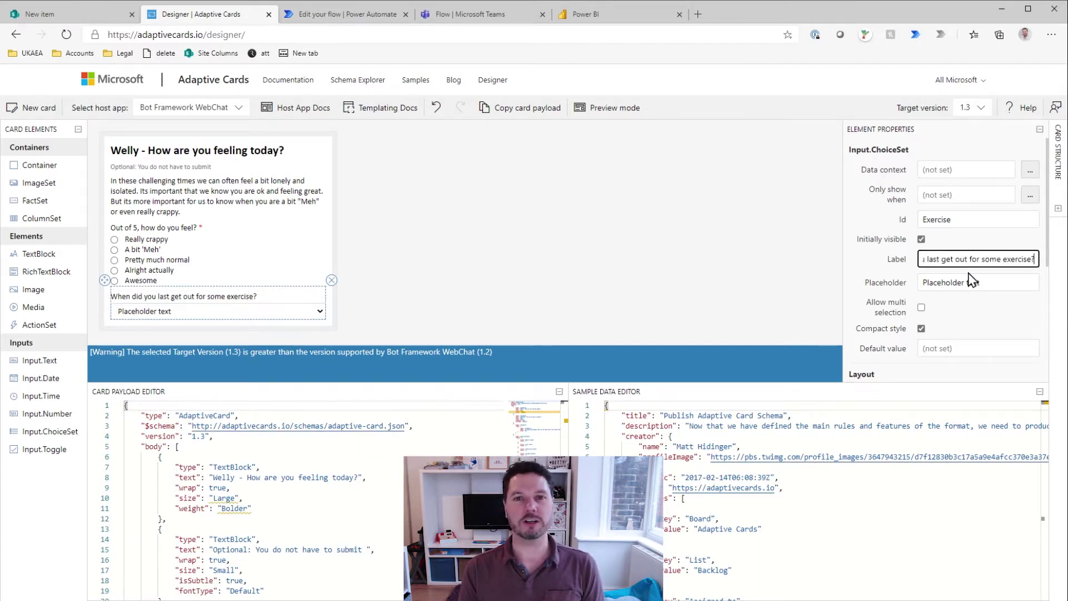
pyautogui.click(921, 328)
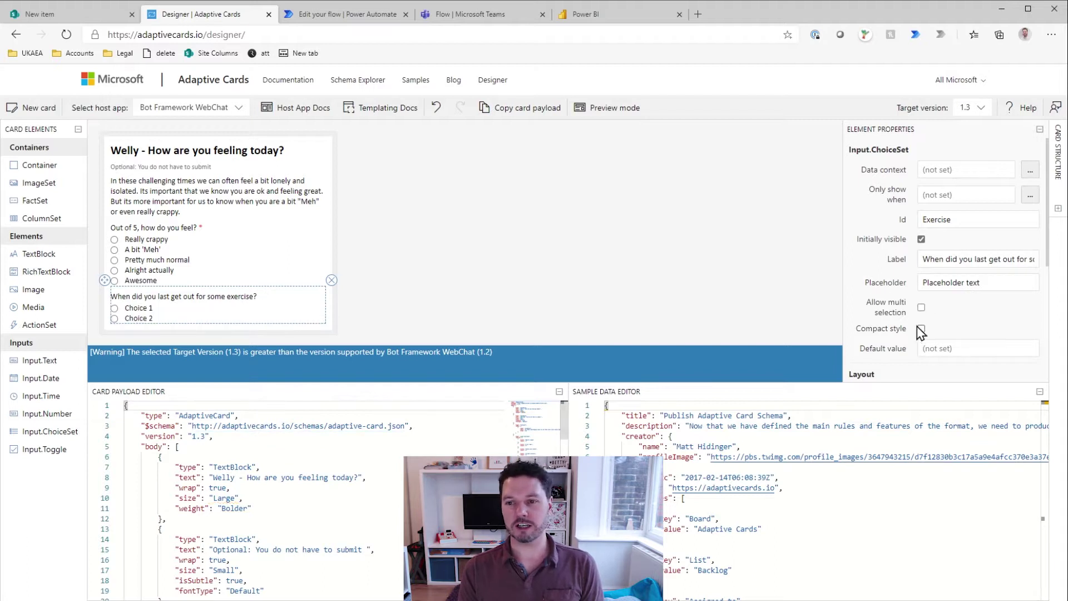
pyautogui.scroll(-2, 906, 306)
pyautogui.scroll(-3, 878, 304)
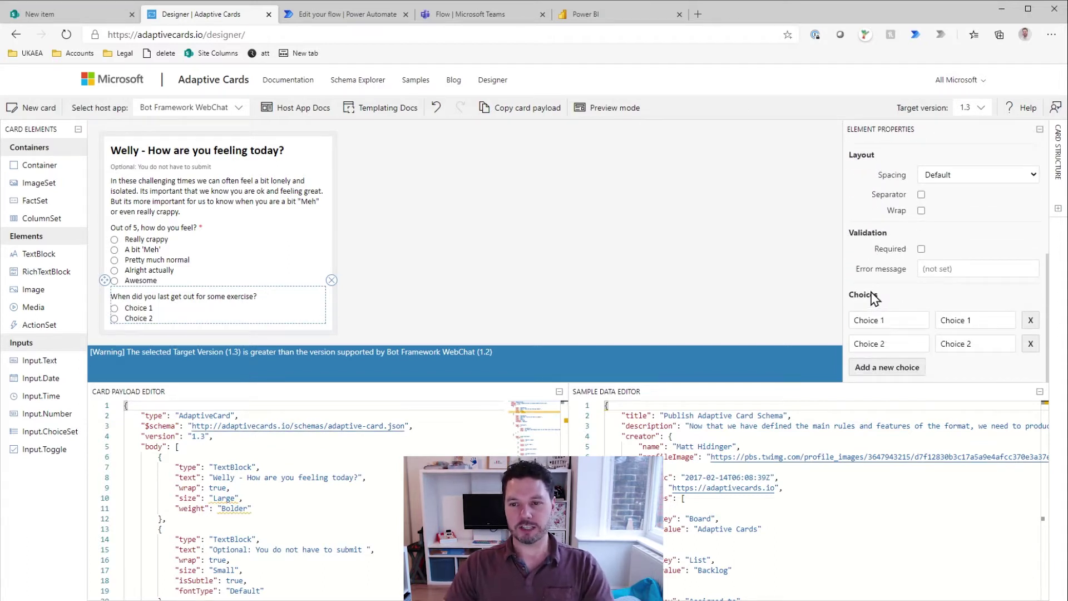
# Step: Add a third, fourth and fifth answer choice to the exercise question
pyautogui.click(905, 366)
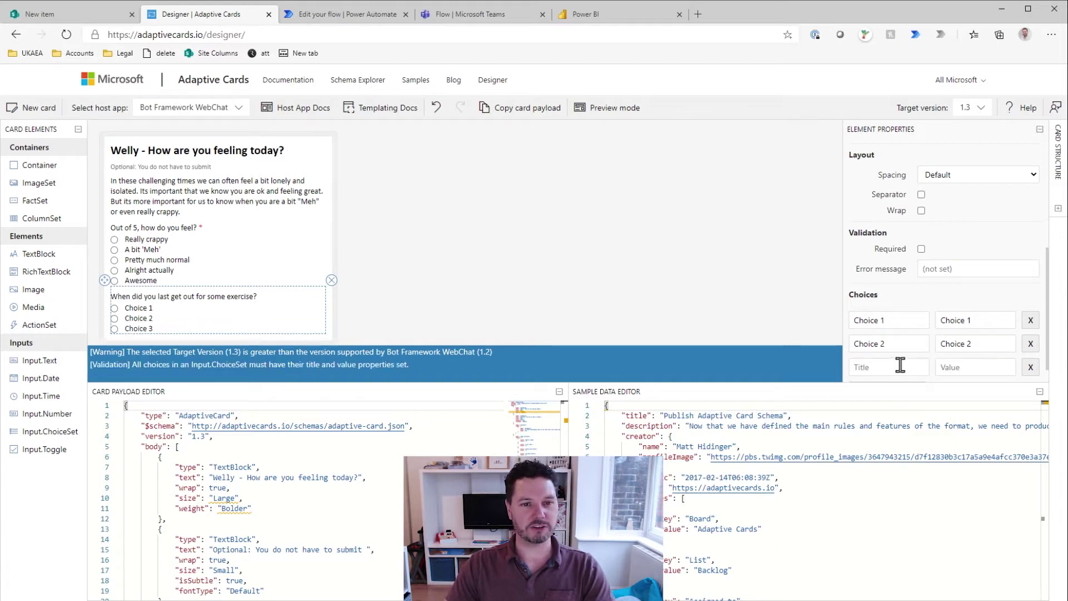
pyautogui.click(889, 369)
pyautogui.scroll(-1, 889, 369)
pyautogui.click(890, 365)
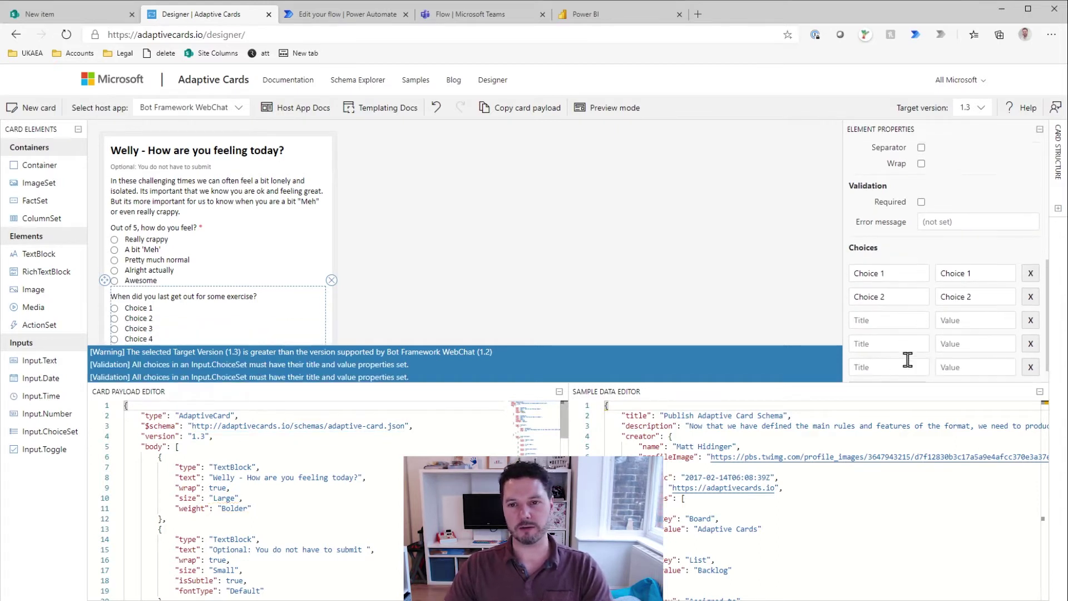
pyautogui.scroll(-1, 906, 362)
# Step: Give the five exercise choices the values 1, 2, 3, 4 and 5
pyautogui.moveTo(982, 250); pyautogui.dragTo(920, 249)
pyautogui.write('1')
pyautogui.moveTo(1008, 272); pyautogui.dragTo(939, 272)
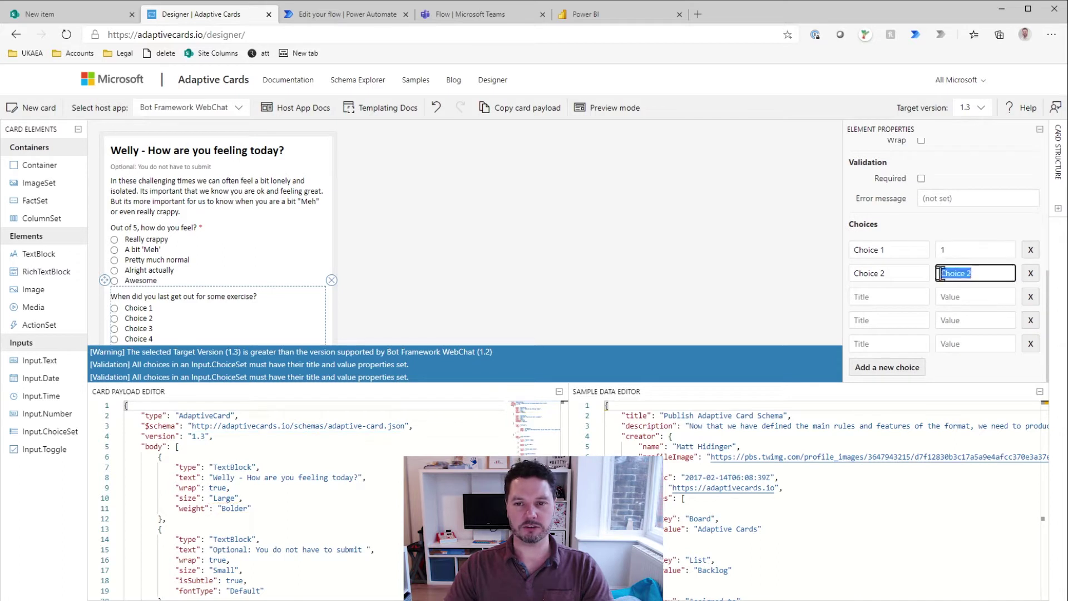
pyautogui.write('3')
pyautogui.press('BackSpace')
pyautogui.write('2')
pyautogui.click(965, 295)
pyautogui.write('3')
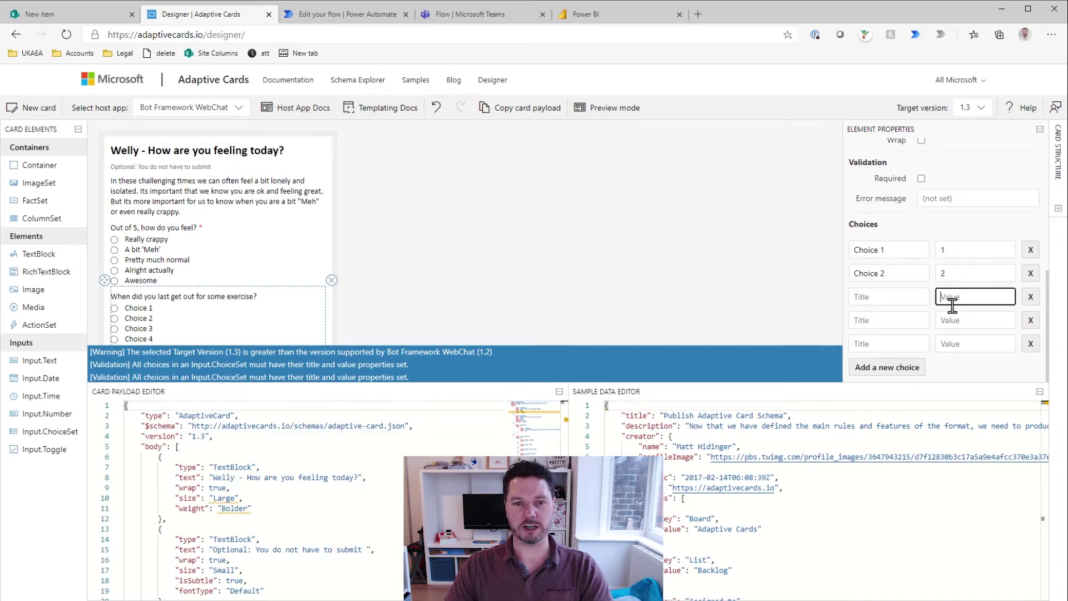
pyautogui.click(965, 320)
pyautogui.write('4')
pyautogui.press('Tab')
pyautogui.write('5')
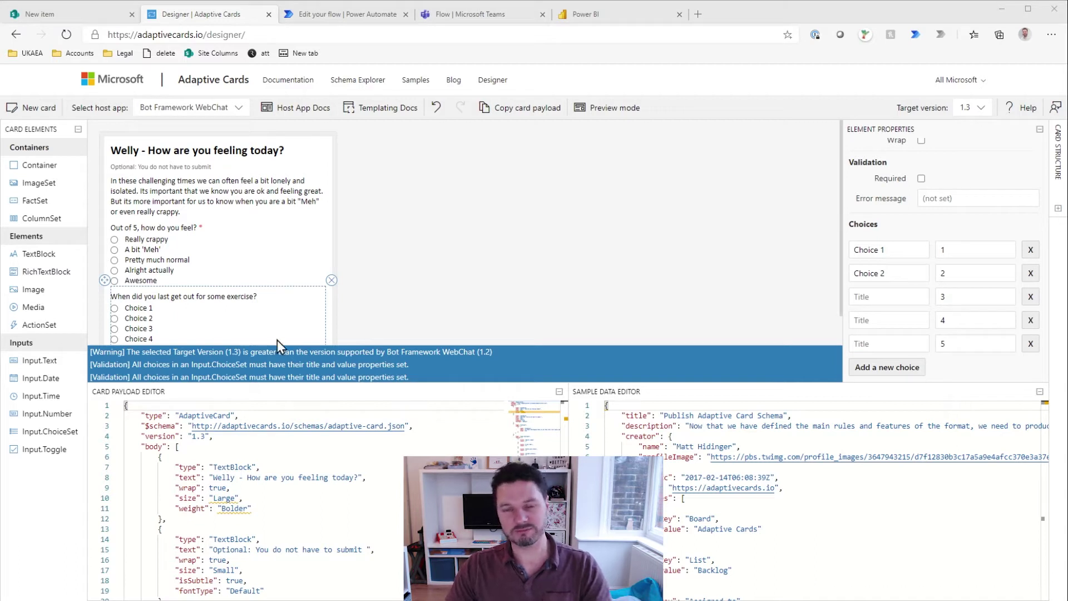
# Step: Title the first three choices 'Not for a long time actually', 'Last week' and 'Earlier this week'
pyautogui.tripleClick(868, 249)
pyautogui.write('Not for a long time actually')
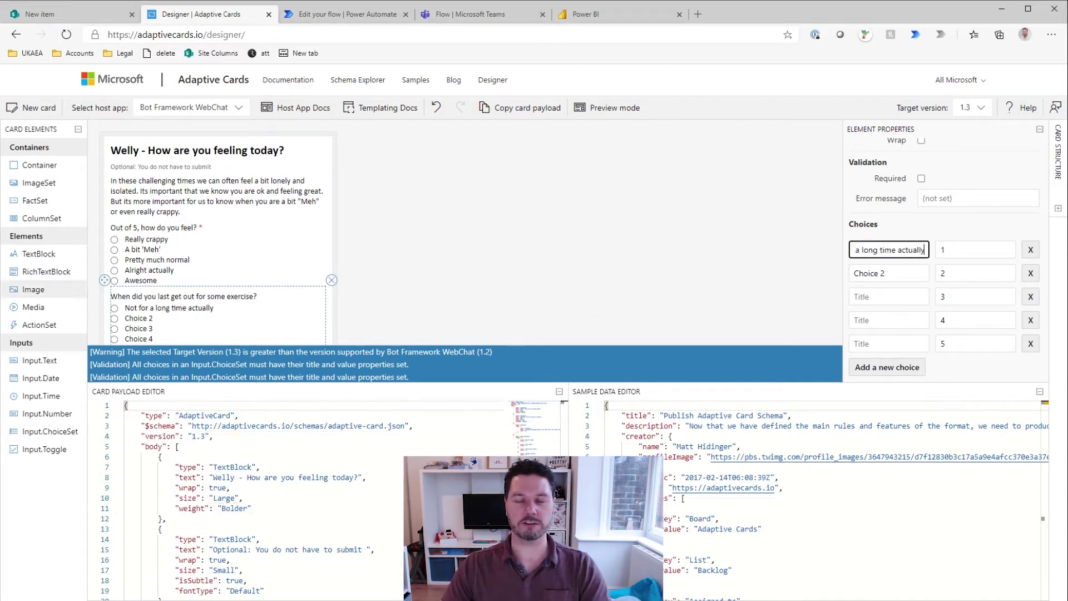
pyautogui.hotkey('alt', 'Tab')
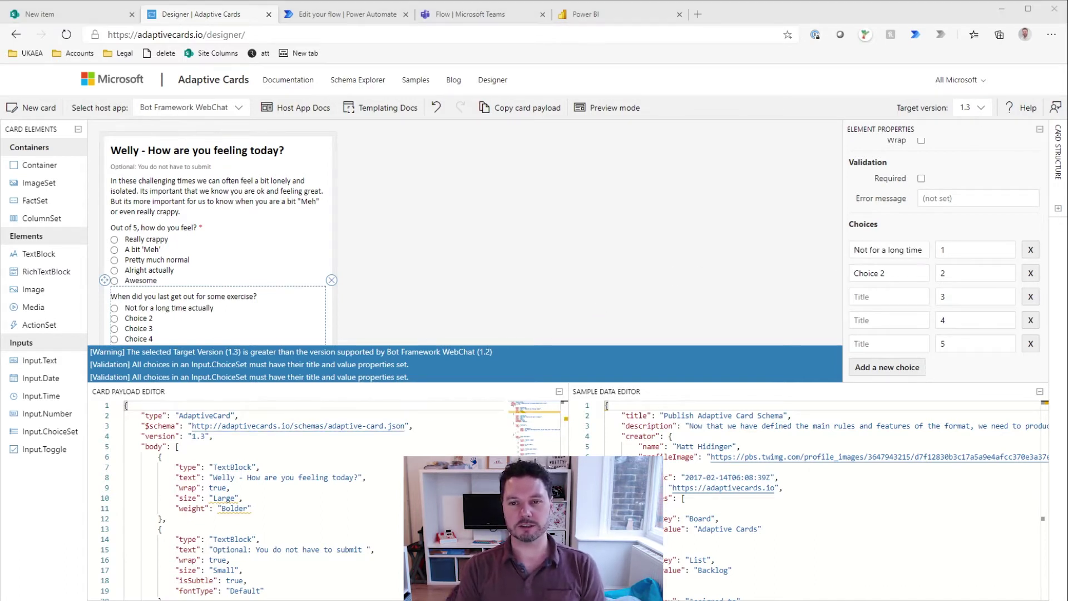
pyautogui.tripleClick(866, 273)
pyautogui.write('Last week')
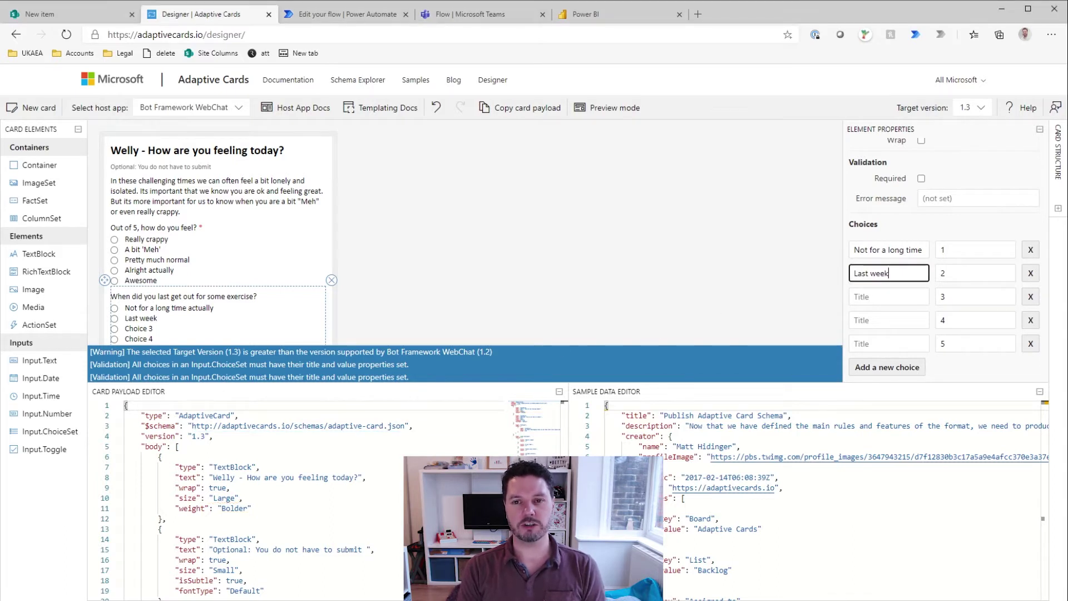
pyautogui.hotkey('alt', 'Tab')
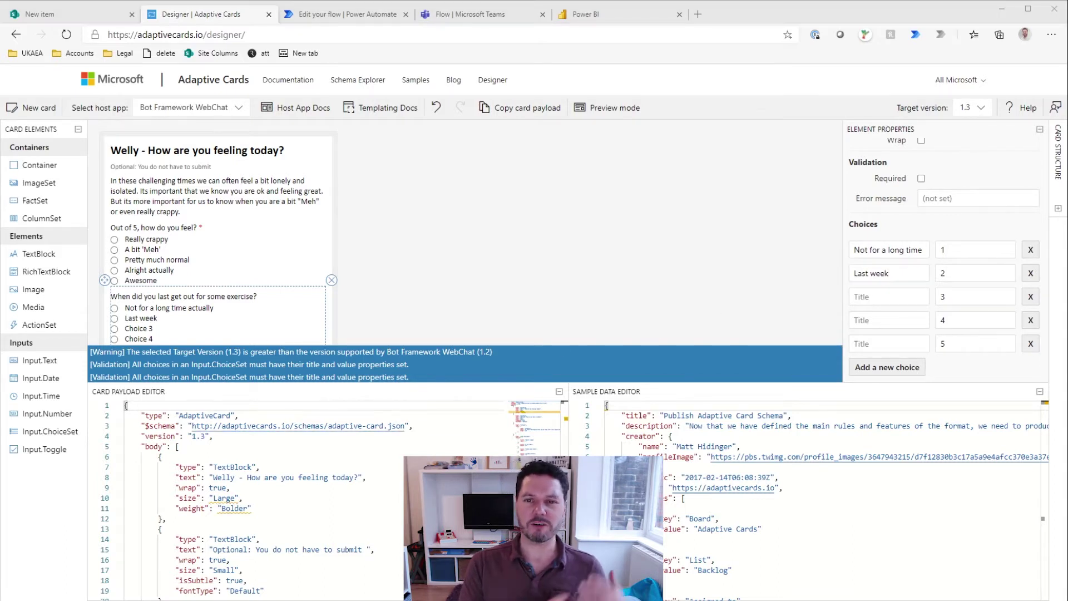
pyautogui.click(892, 295)
pyautogui.write('Earlier this week')
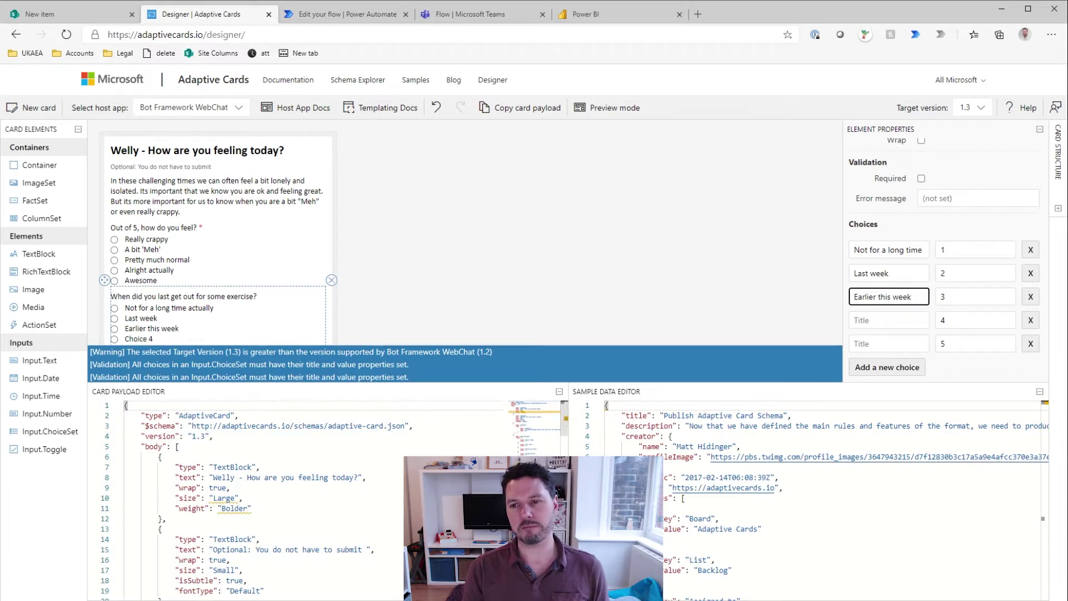
pyautogui.hotkey('alt', 'Tab')
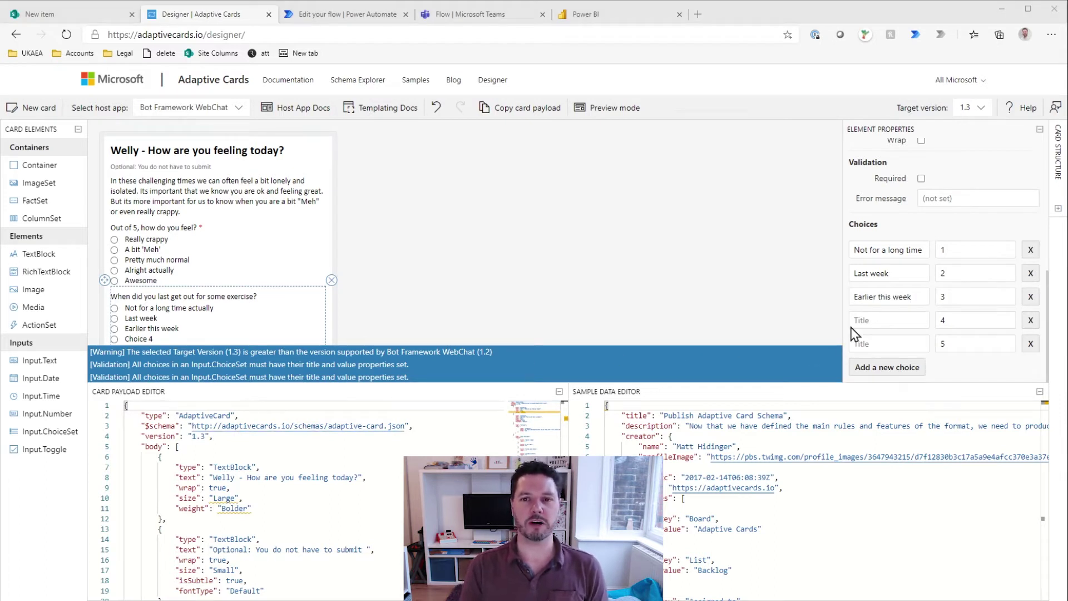
# Step: Title the fourth and fifth choices 'Yesterday' and 'Today'
pyautogui.click(885, 320)
pyautogui.write('Yesterday')
pyautogui.press('Tab')
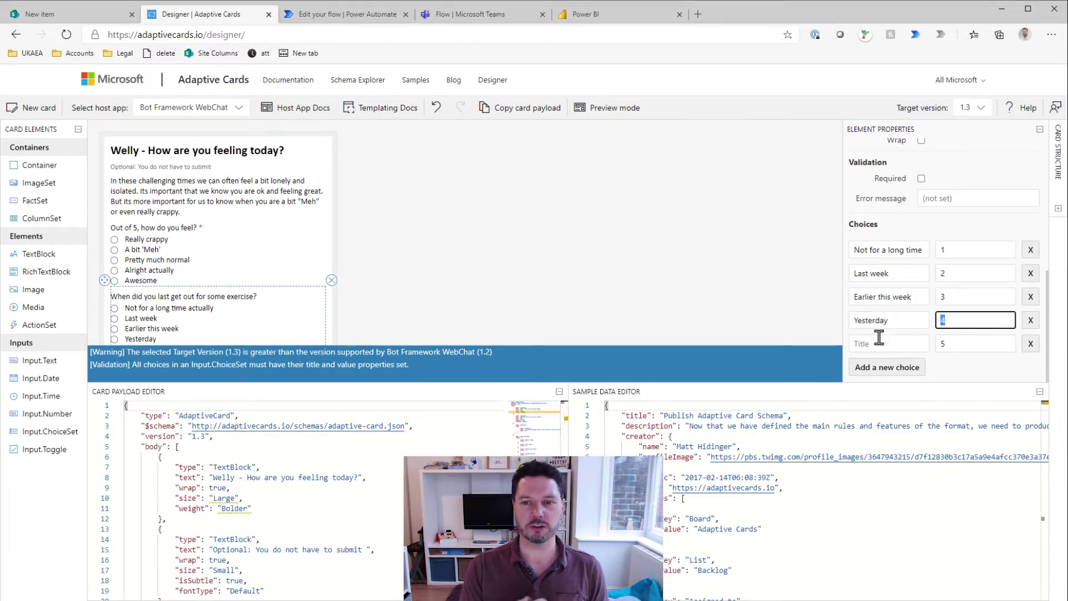
pyautogui.click(879, 342)
pyautogui.hotkey('alt', 'Tab')
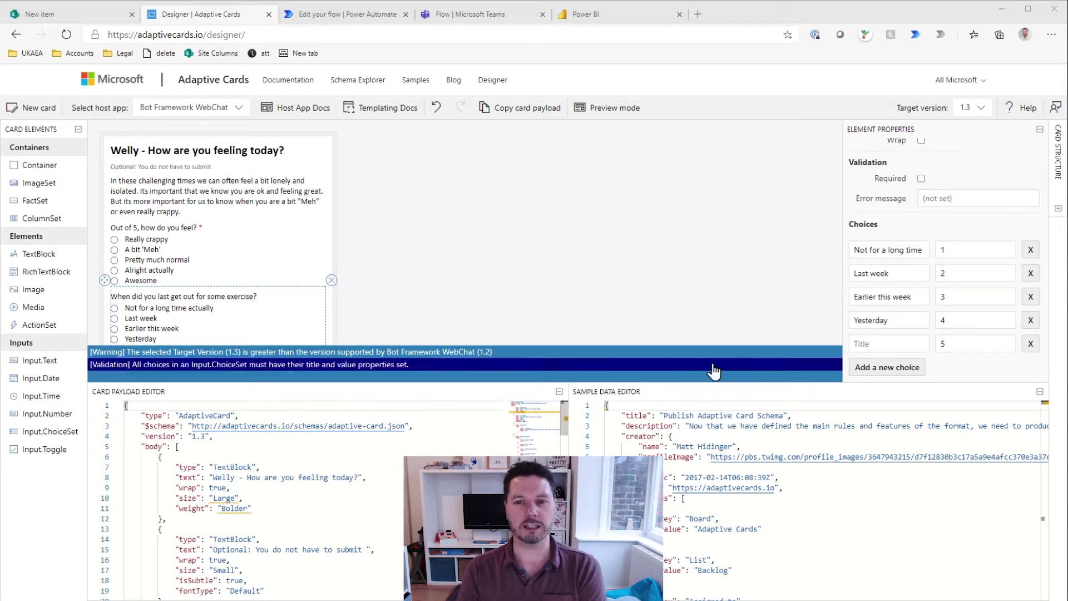
pyautogui.click(856, 346)
pyautogui.write('Today')
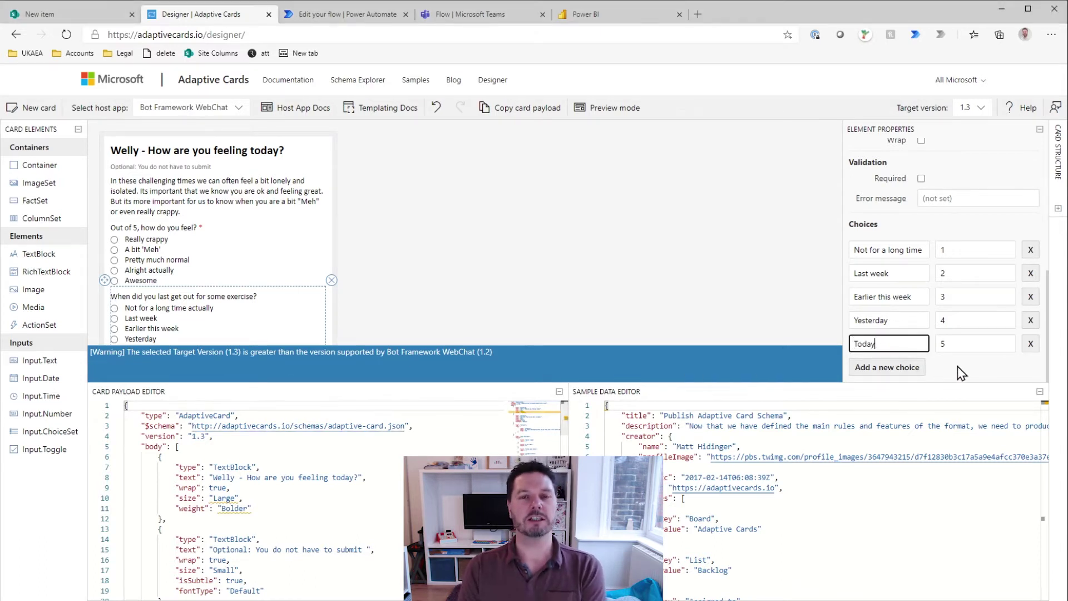
pyautogui.click(888, 213)
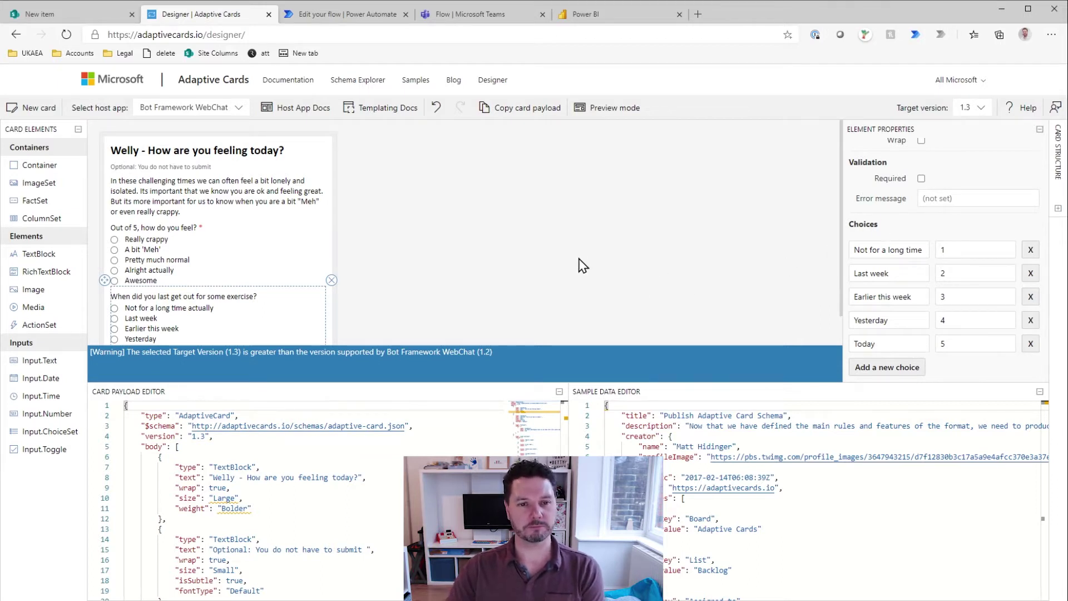
pyautogui.scroll(-1, 264, 300)
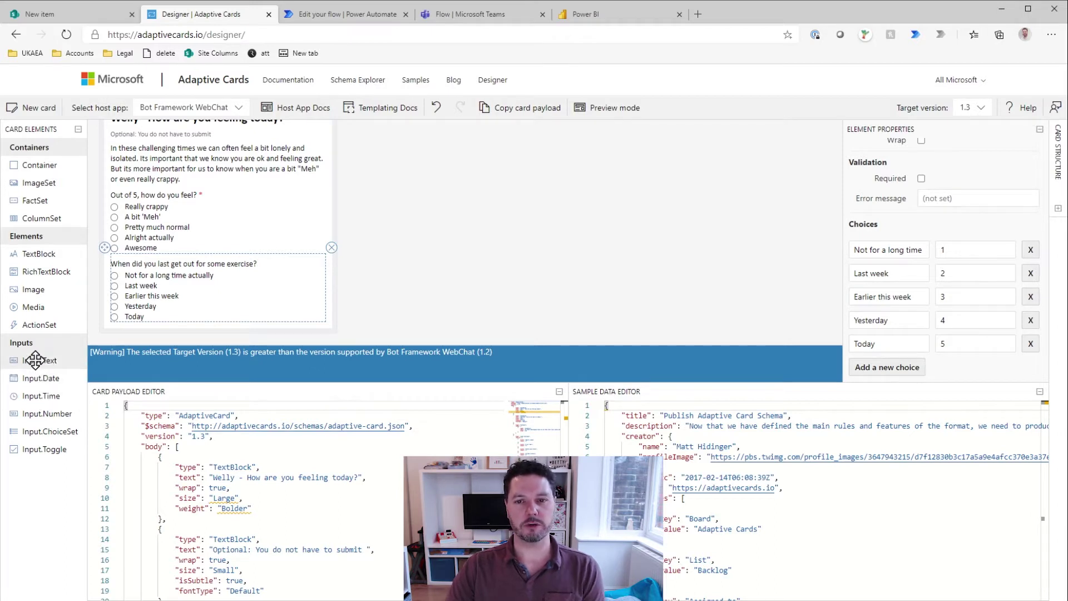
# Step: Add an Input.Text below the exercise choices with Id 'Comment'
pyautogui.moveTo(35, 359); pyautogui.dragTo(161, 331)
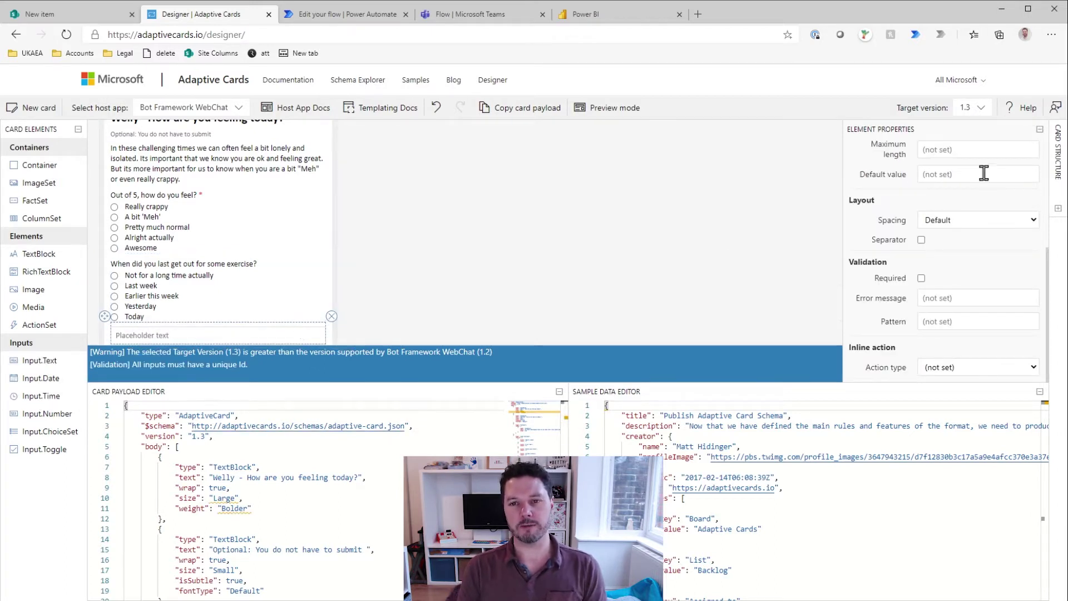
pyautogui.scroll(4, 953, 186)
pyautogui.click(947, 219)
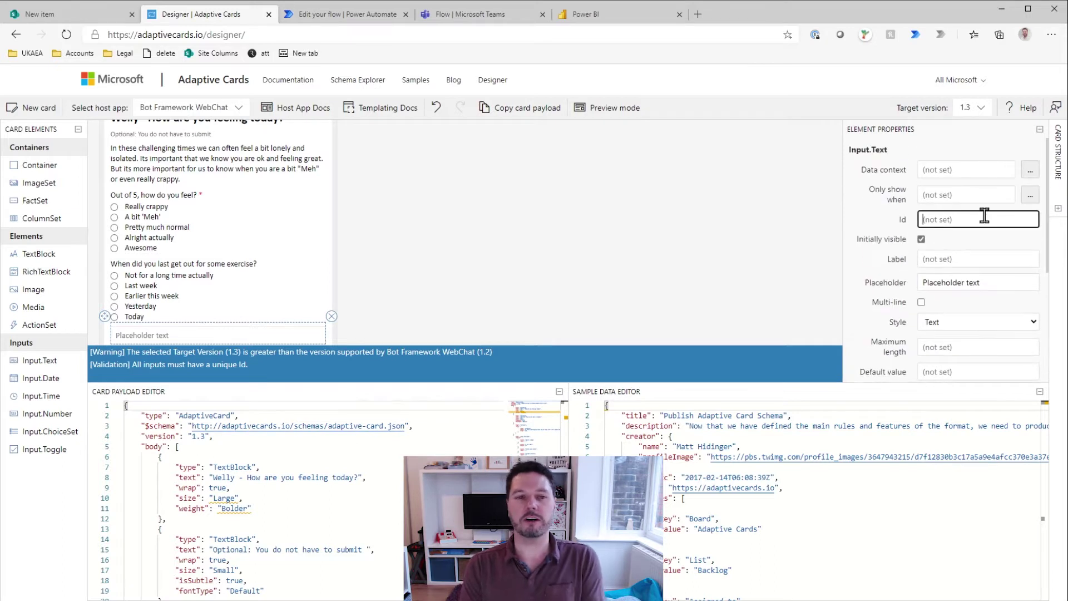
pyautogui.write('Comment')
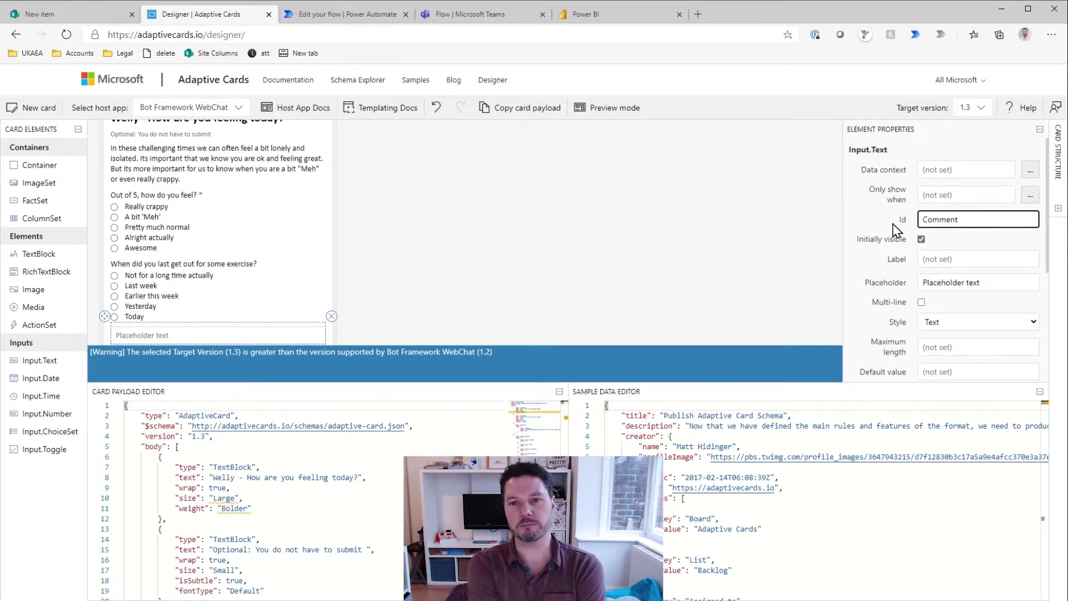
pyautogui.click(846, 268)
# Step: Set the placeholder to 'Is there anything else you would like to share with us?' and make it multi-line
pyautogui.scroll(-2, 885, 265)
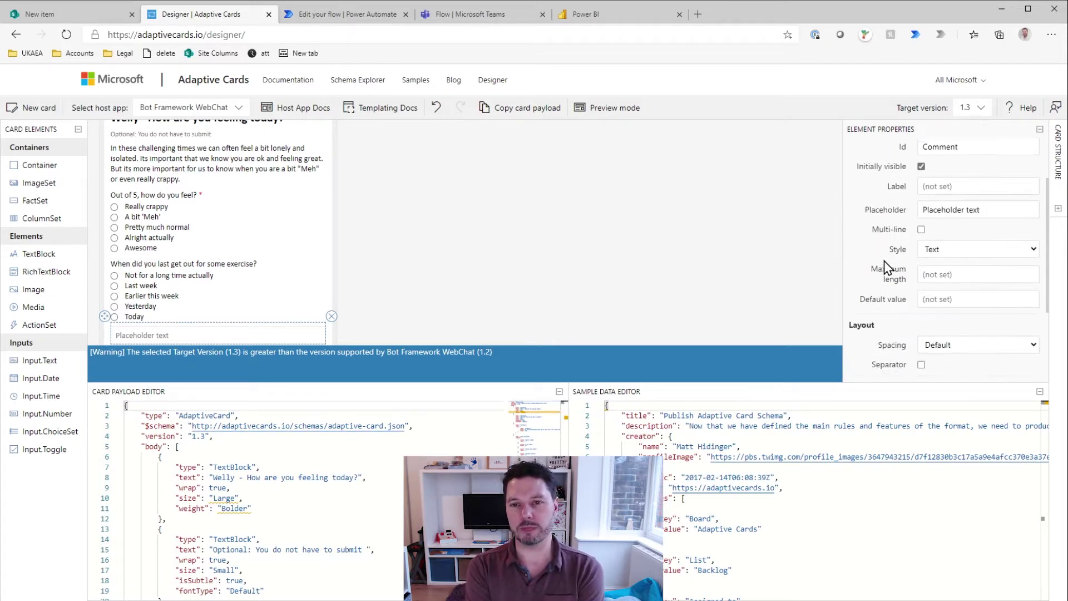
pyautogui.doubleClick(943, 209)
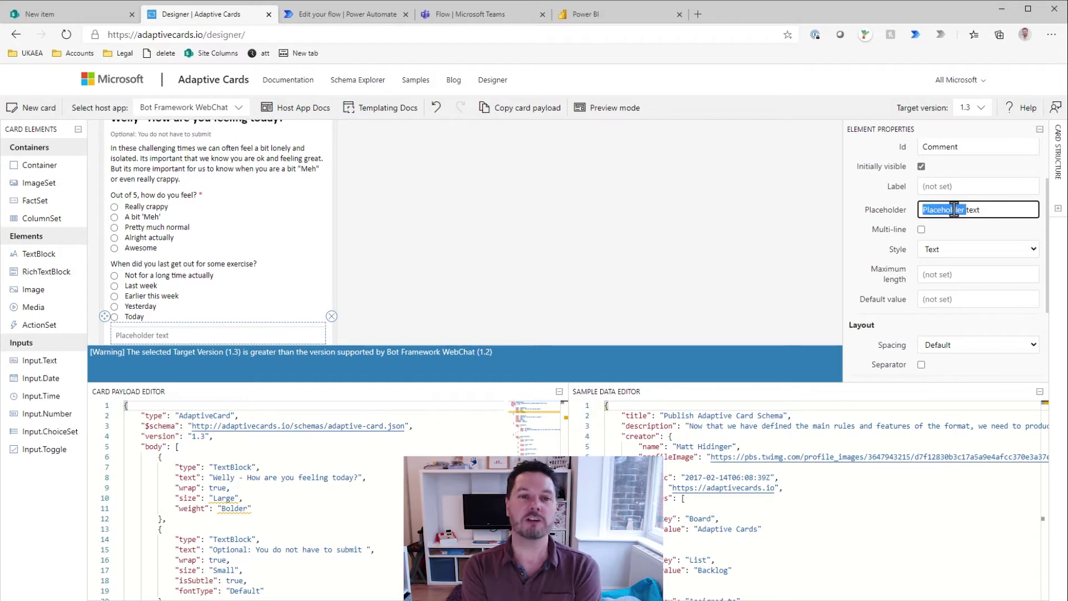
pyautogui.write('Is there anythi')
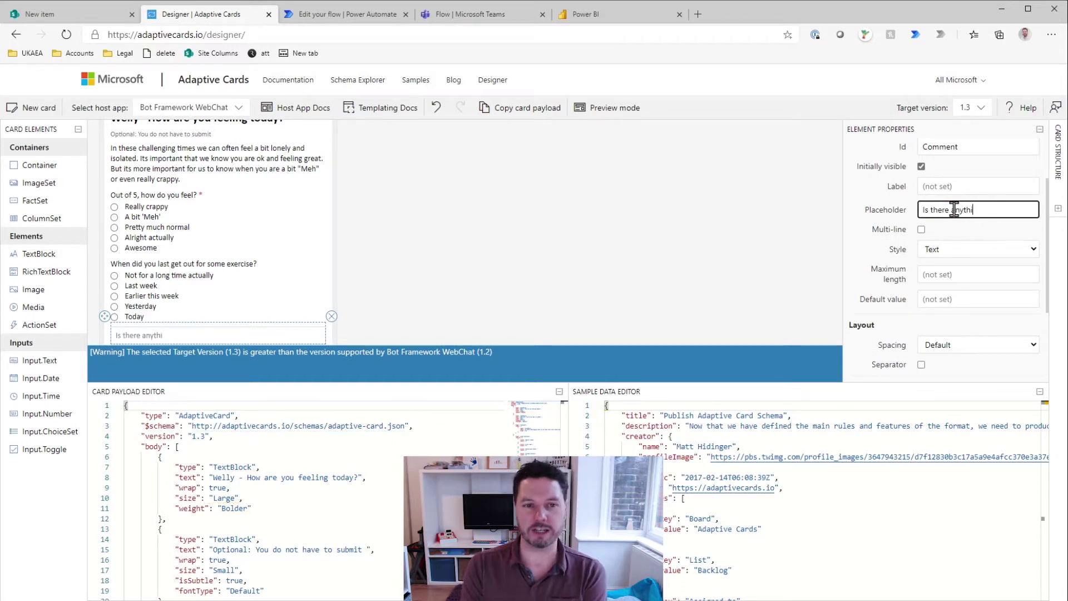
pyautogui.write('ng else you would')
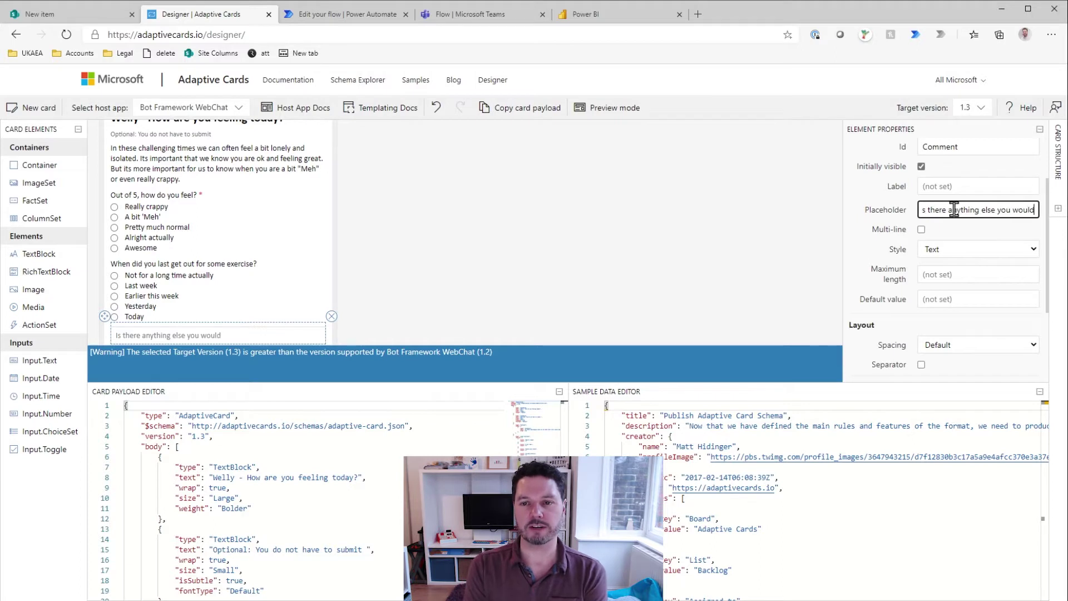
pyautogui.write(' like to share with us?')
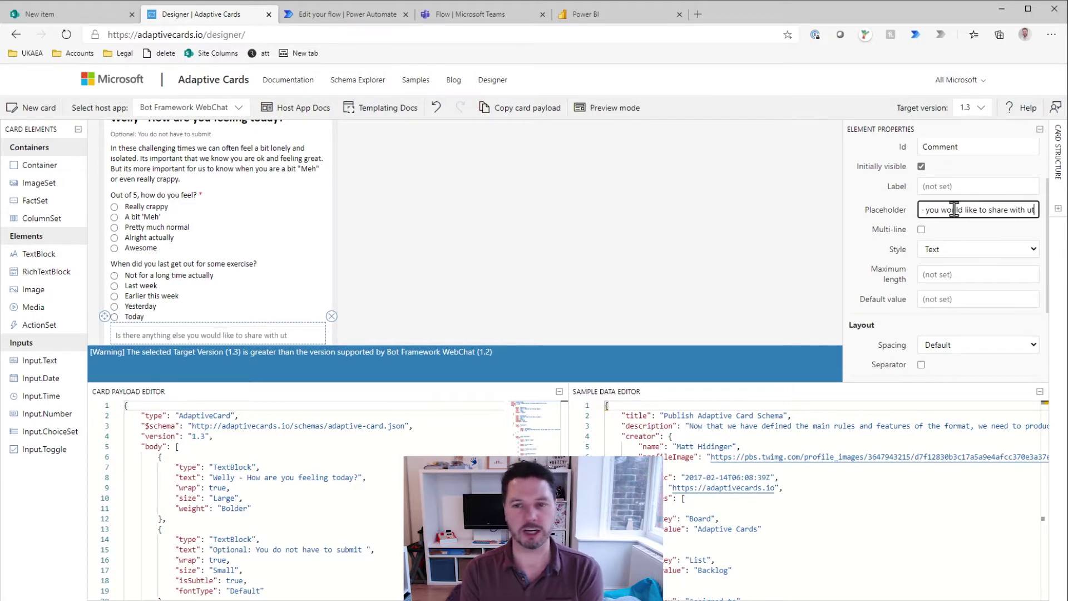
pyautogui.click(887, 229)
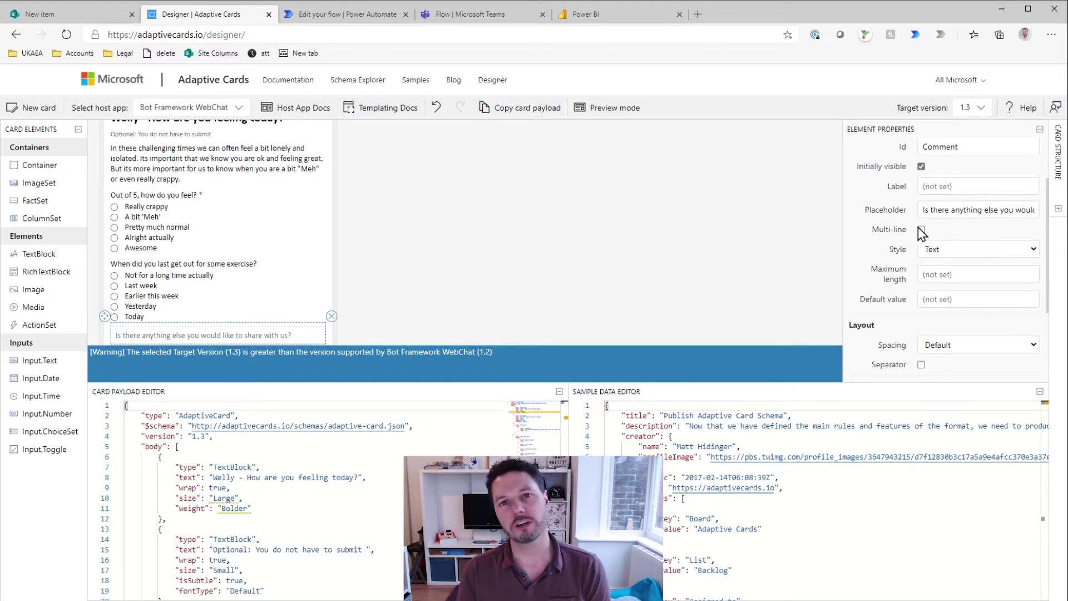
# Step: Limit the comment input to a maximum length of 500 characters
pyautogui.scroll(-2, 880, 248)
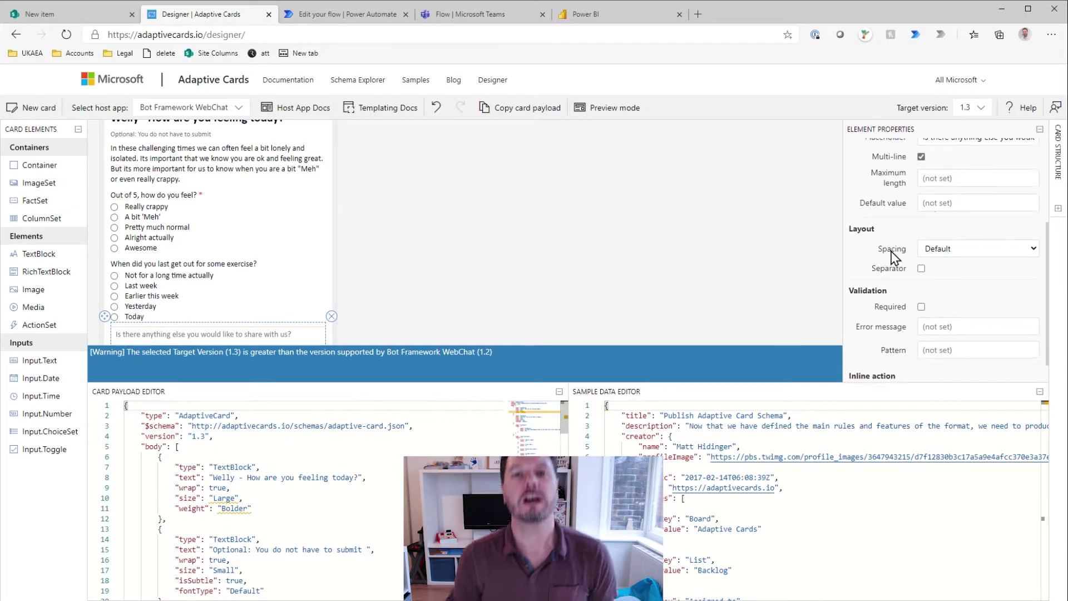
pyautogui.click(954, 182)
pyautogui.write('500')
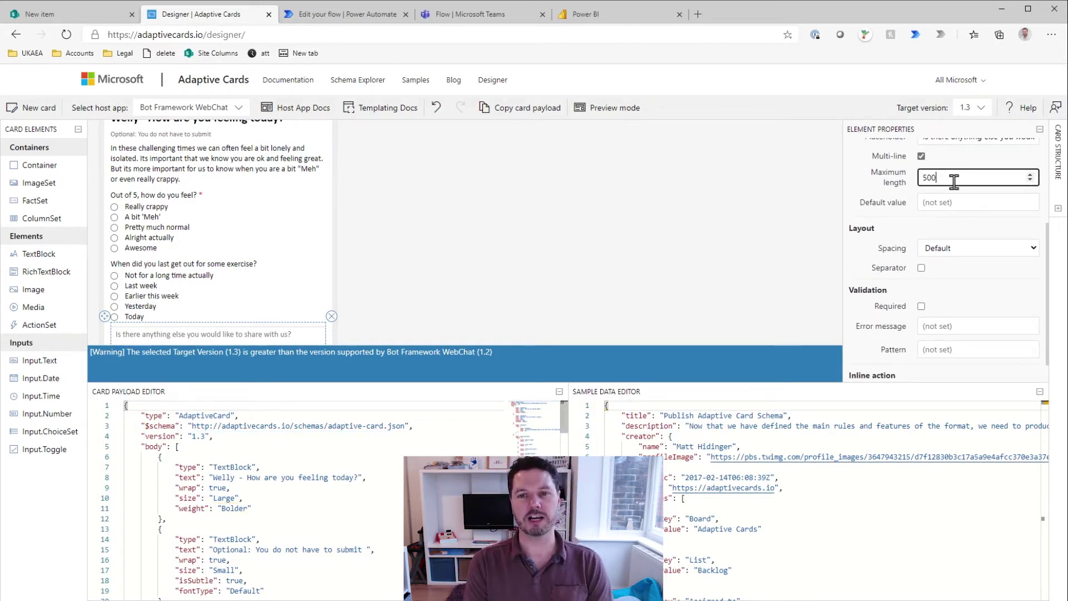
pyautogui.press('Tab')
pyautogui.scroll(-1, 871, 207)
pyautogui.scroll(-2, 566, 301)
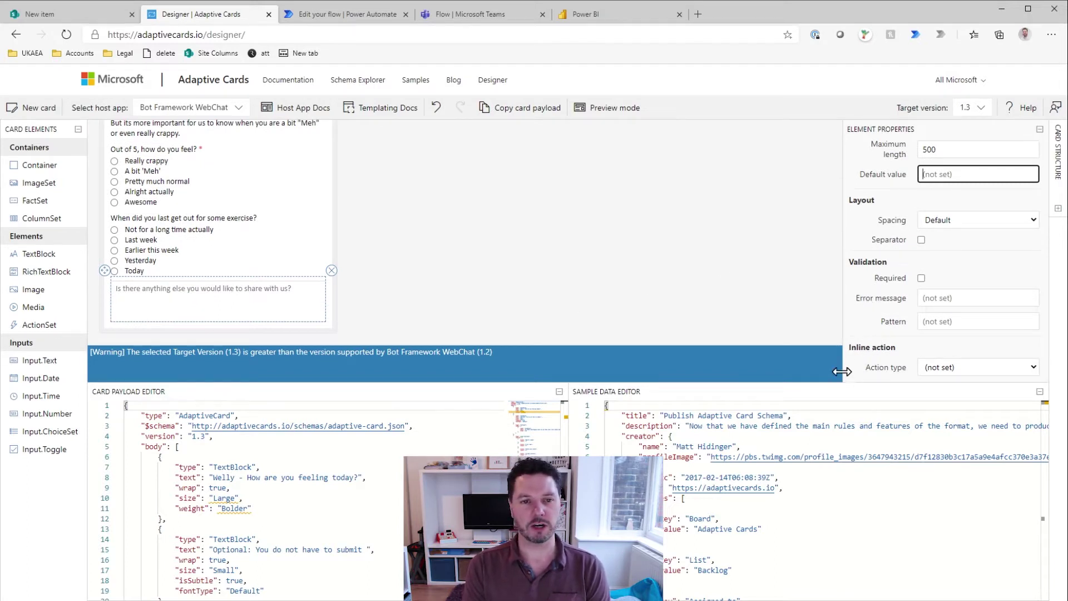
pyautogui.click(320, 329)
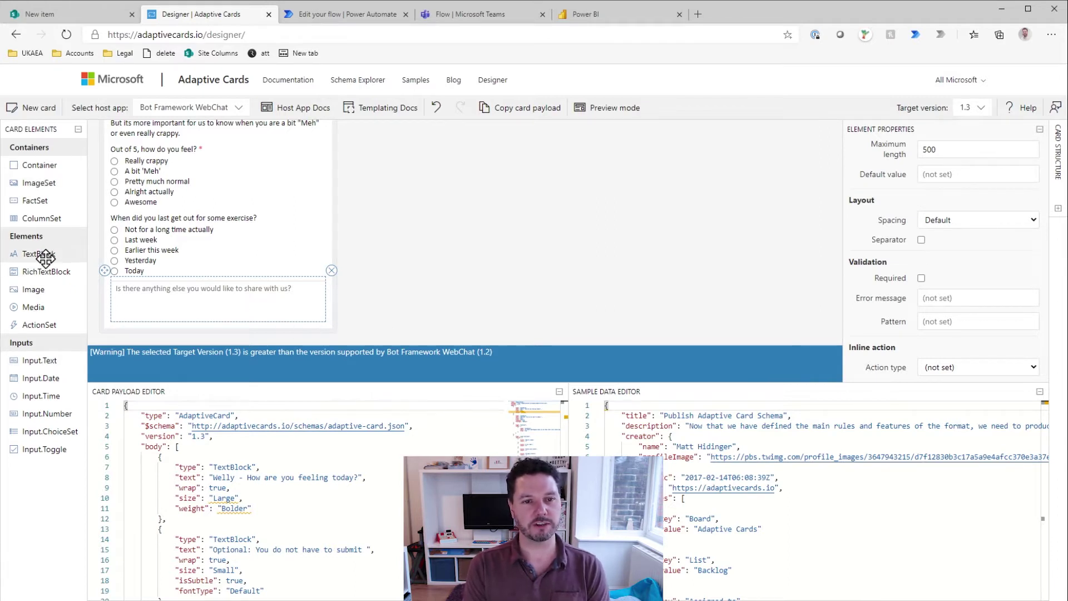
# Step: Add a TextBlock above the comment box and change its text to 'Additional Comments'
pyautogui.moveTo(39, 253); pyautogui.dragTo(228, 301)
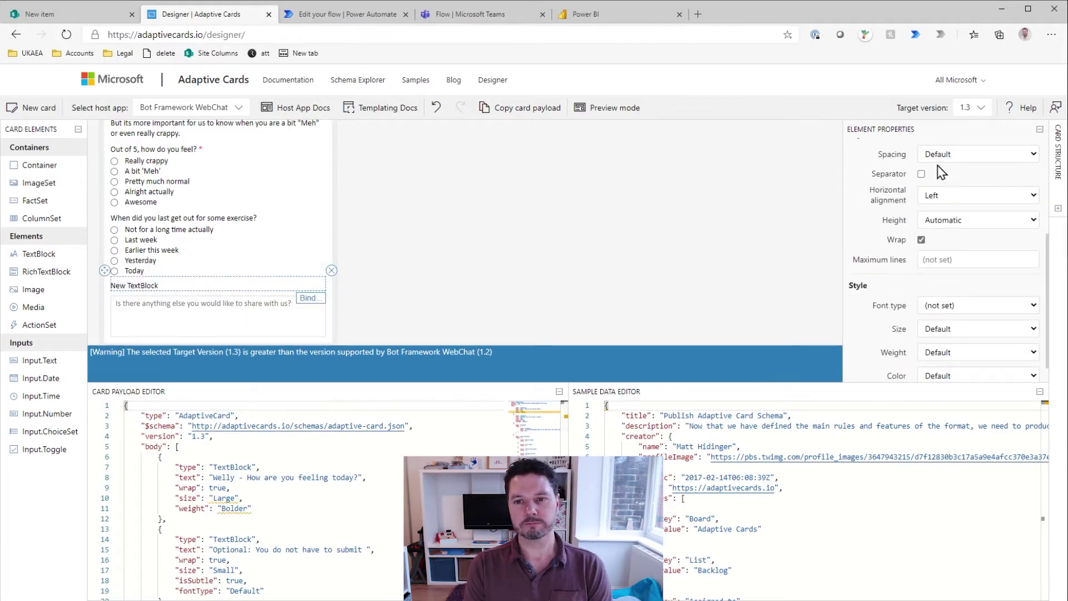
pyautogui.scroll(3, 940, 178)
pyautogui.click(952, 220)
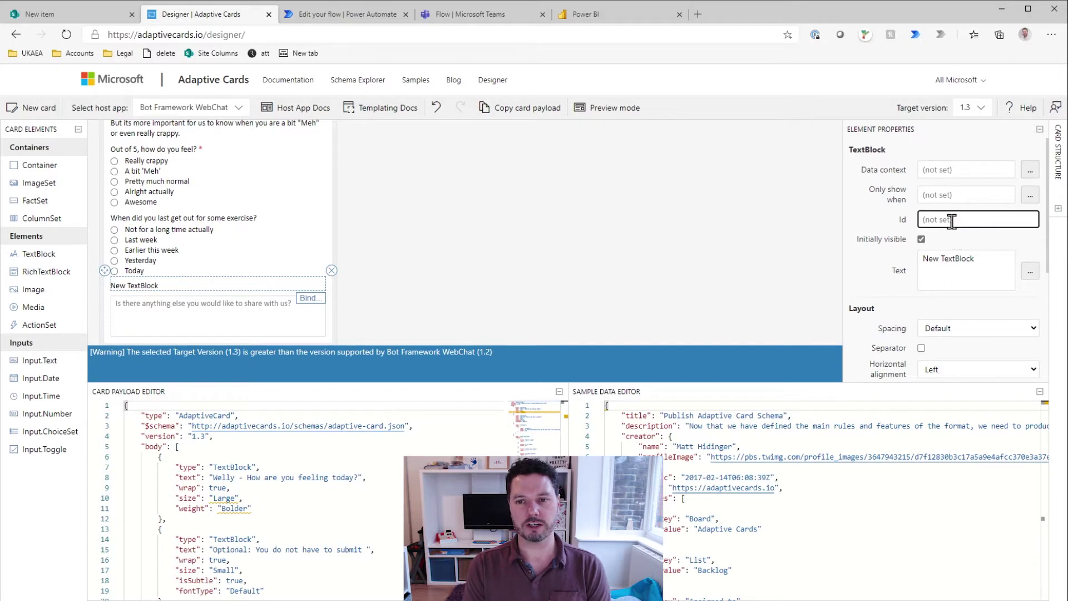
pyautogui.tripleClick(958, 255)
pyautogui.write('Add')
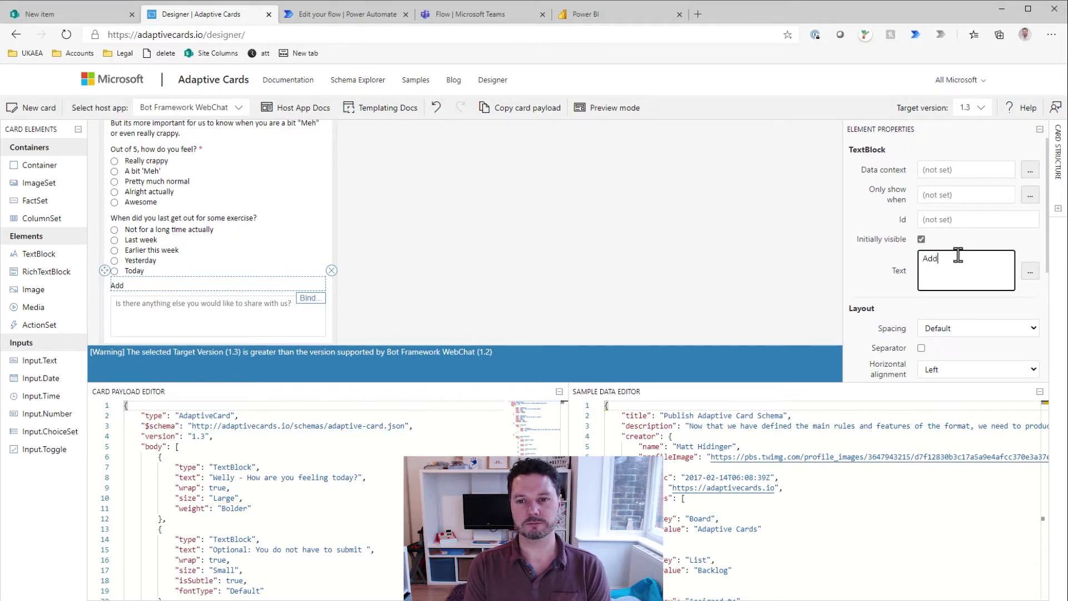
pyautogui.write('itional Comments')
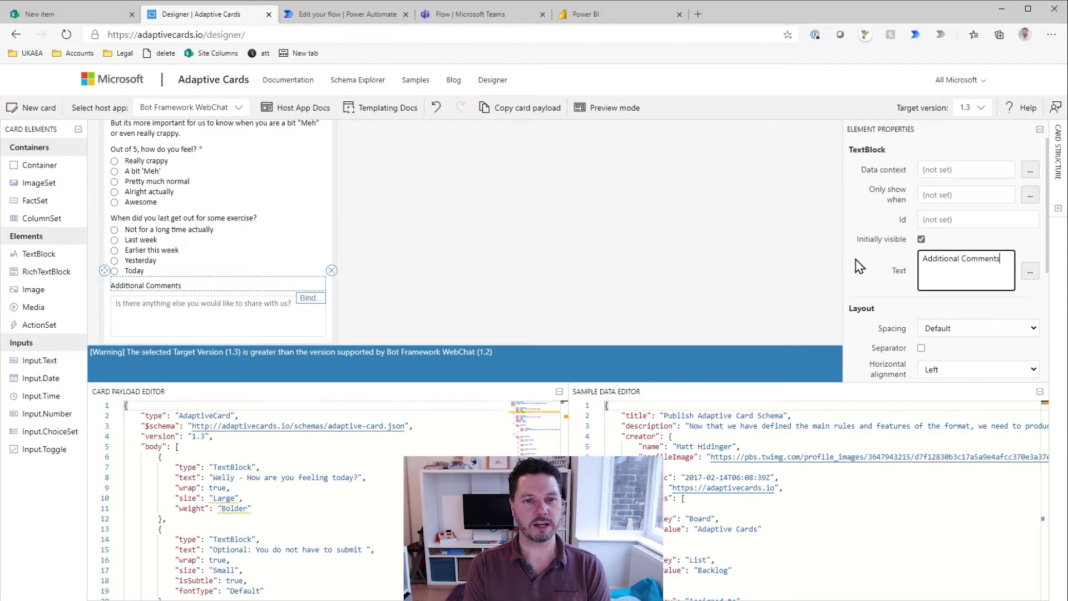
pyautogui.click(697, 304)
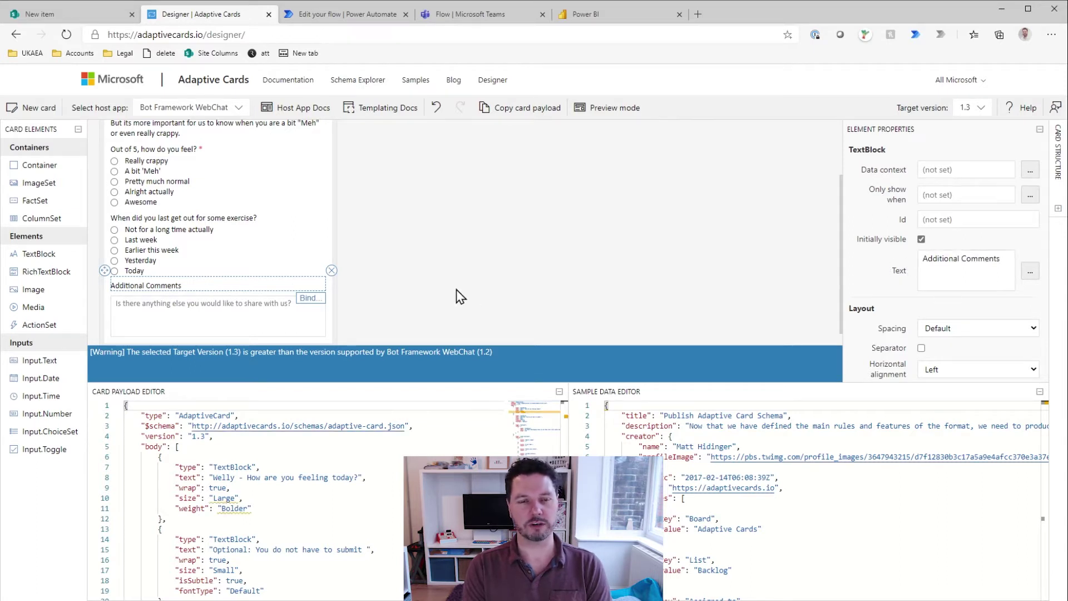
pyautogui.scroll(-1, 434, 300)
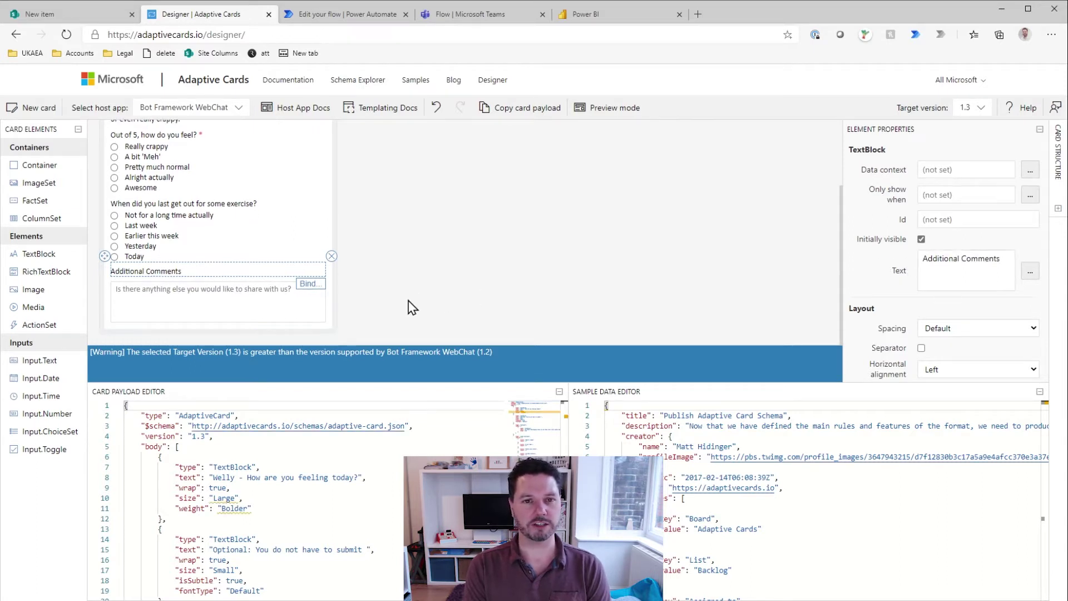
pyautogui.click(286, 300)
pyautogui.click(314, 327)
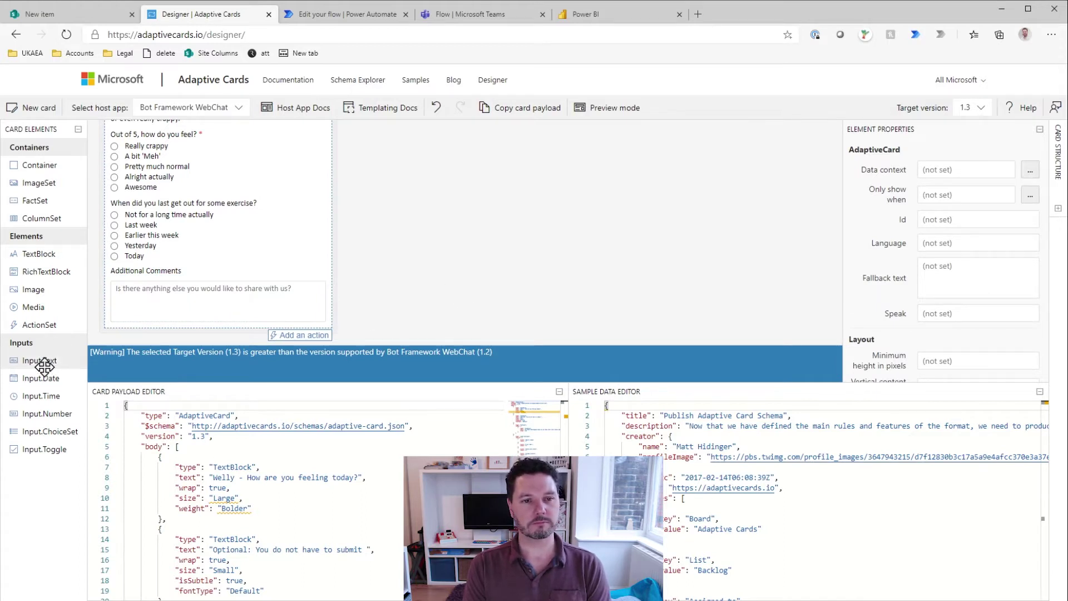
pyautogui.moveTo(52, 363); pyautogui.dragTo(163, 331)
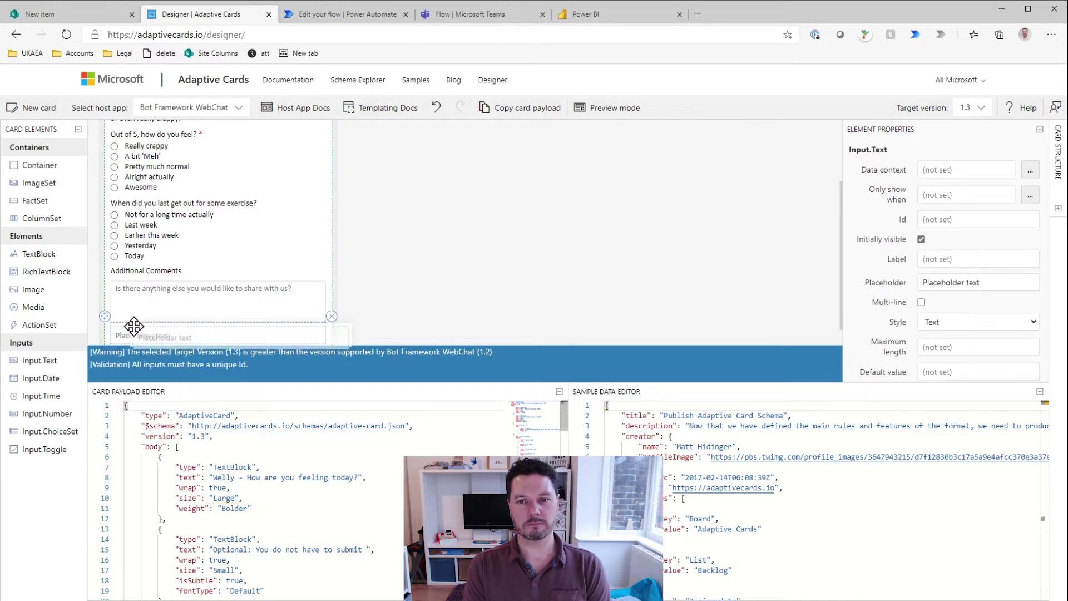
pyautogui.tripleClick(965, 274)
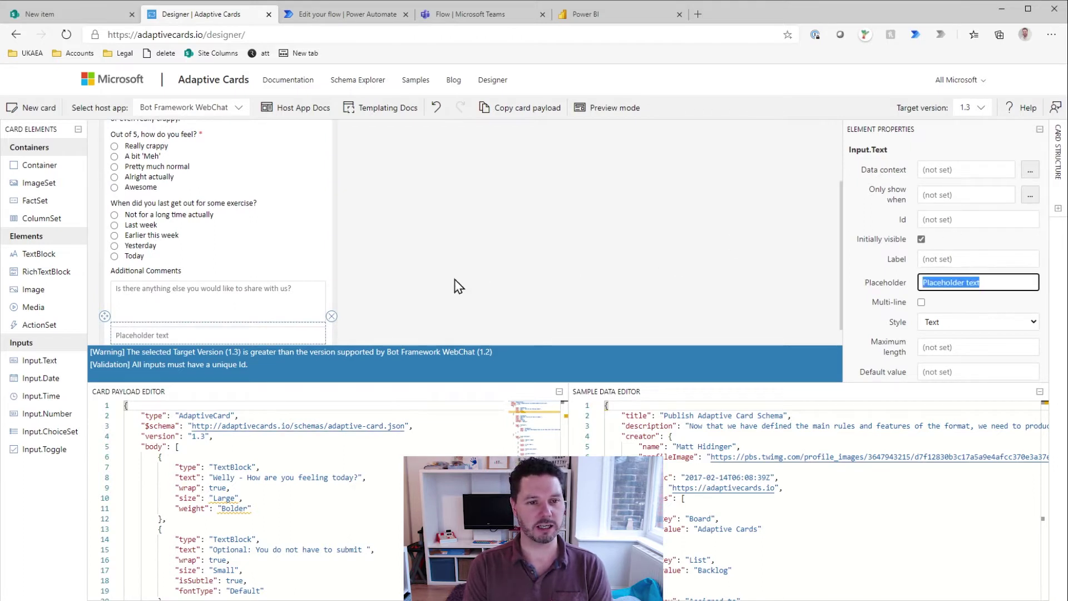
pyautogui.click(471, 598)
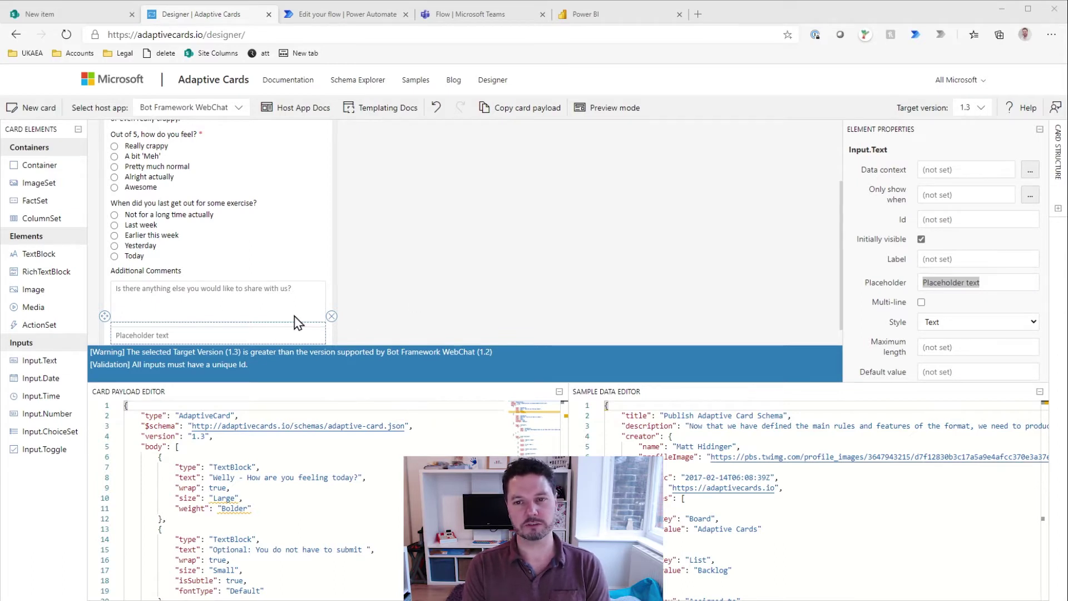
pyautogui.tripleClick(937, 283)
pyautogui.press('BackSpace')
pyautogui.scroll(-2, 892, 300)
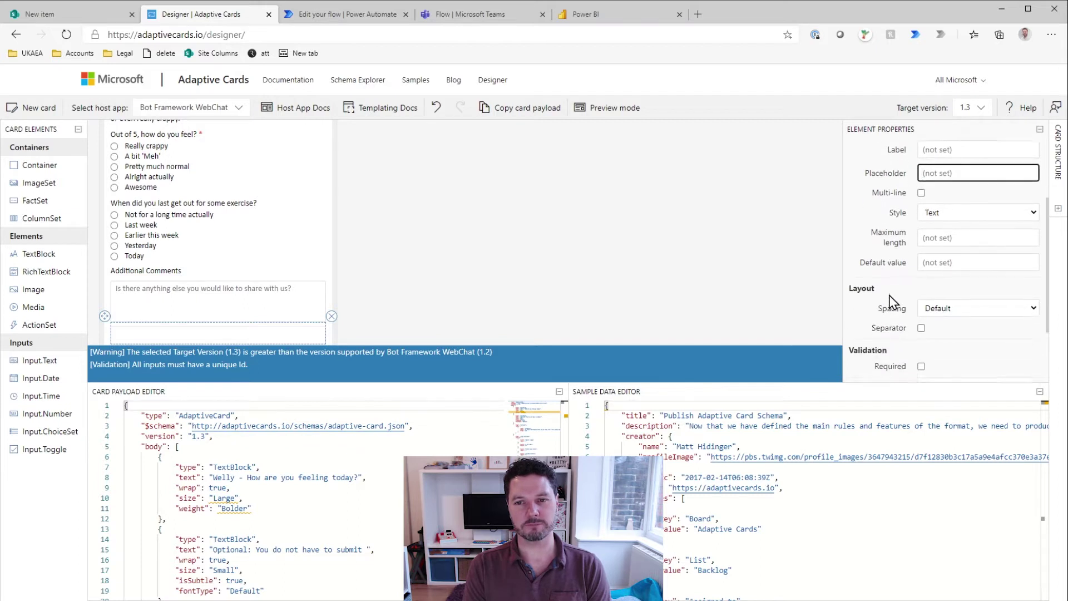
pyautogui.scroll(2, 893, 298)
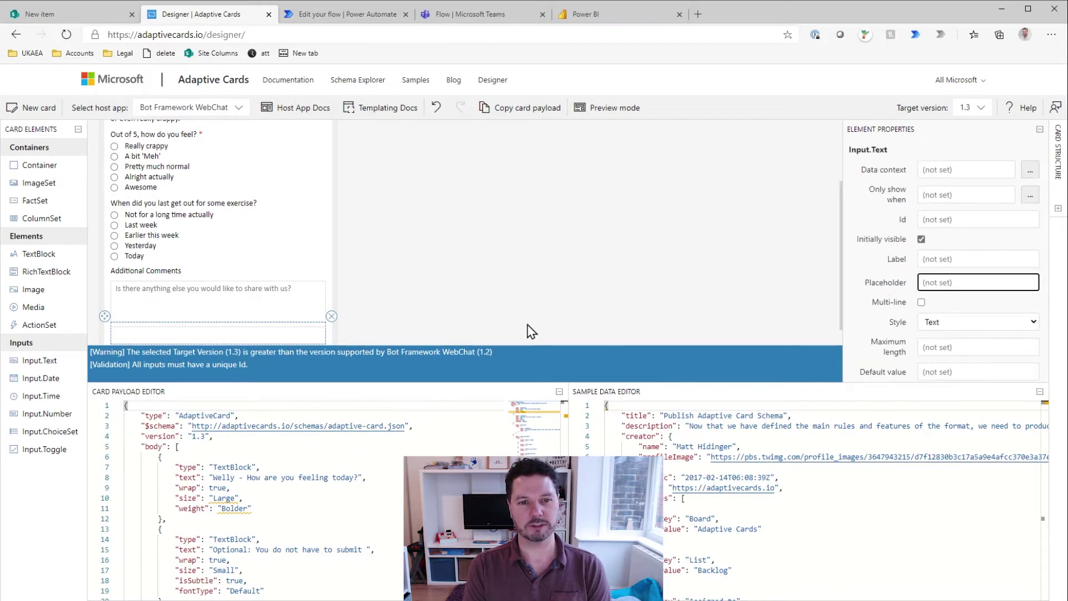
pyautogui.click(332, 316)
# Step: Add a TextBlock below the comment box and paste the disclaimer text into it
pyautogui.moveTo(7, 245); pyautogui.dragTo(147, 327)
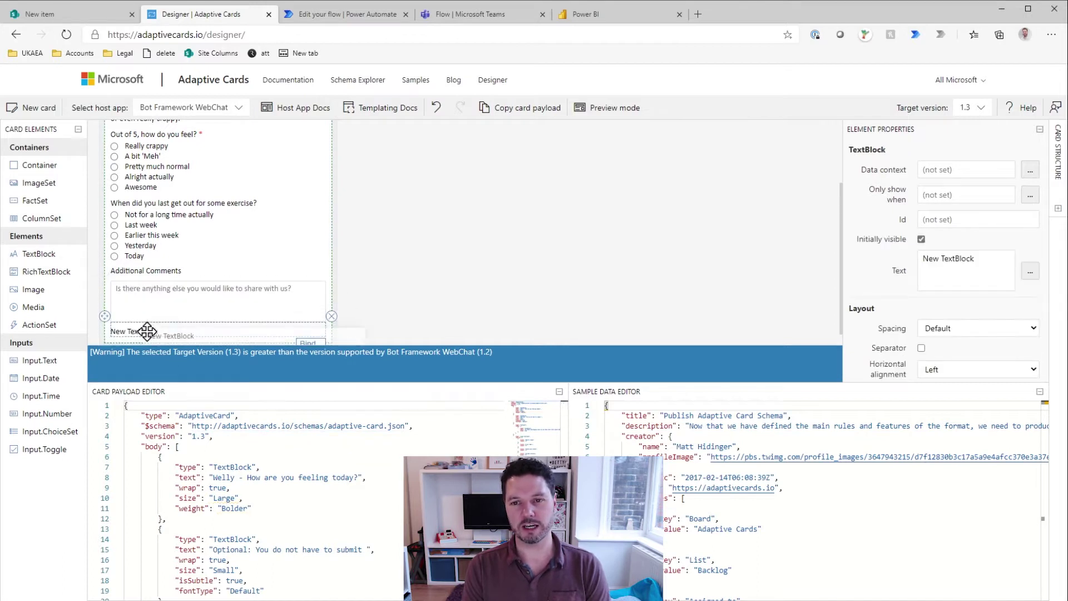
pyautogui.tripleClick(968, 264)
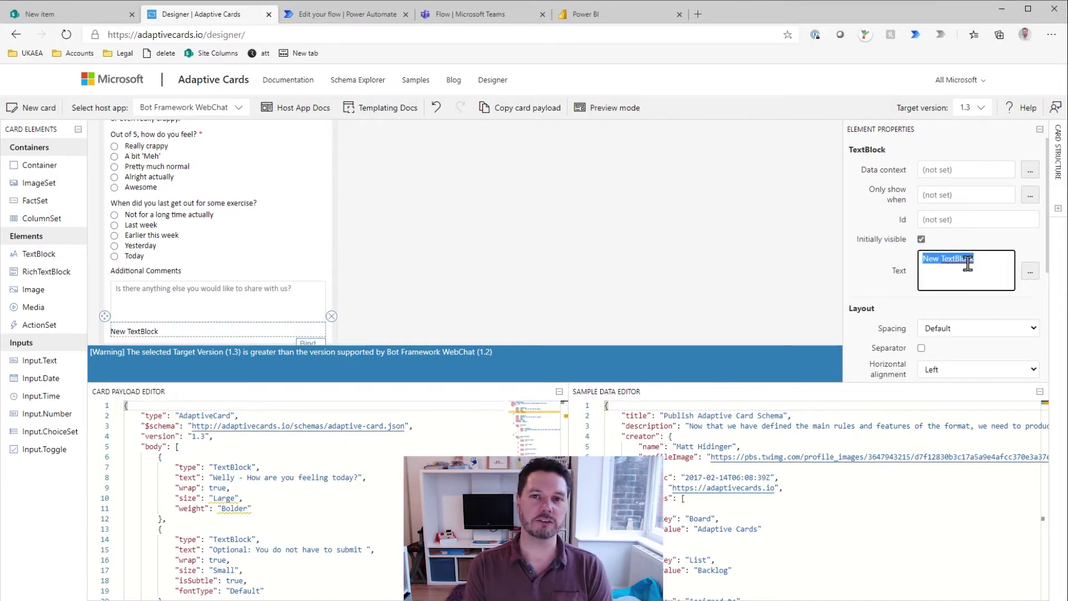
pyautogui.write("Disclaimer We are asking you for this information to ensure your wellness throughout this period of social distancing and isolation. You are not obliged to submit this information if you don't want to, but we do urge you to reach out to someone if you are finding it difficult.  All data collected will be deleted after one month and will never have any bearing on your employment status, reviews, promotions, etc.")
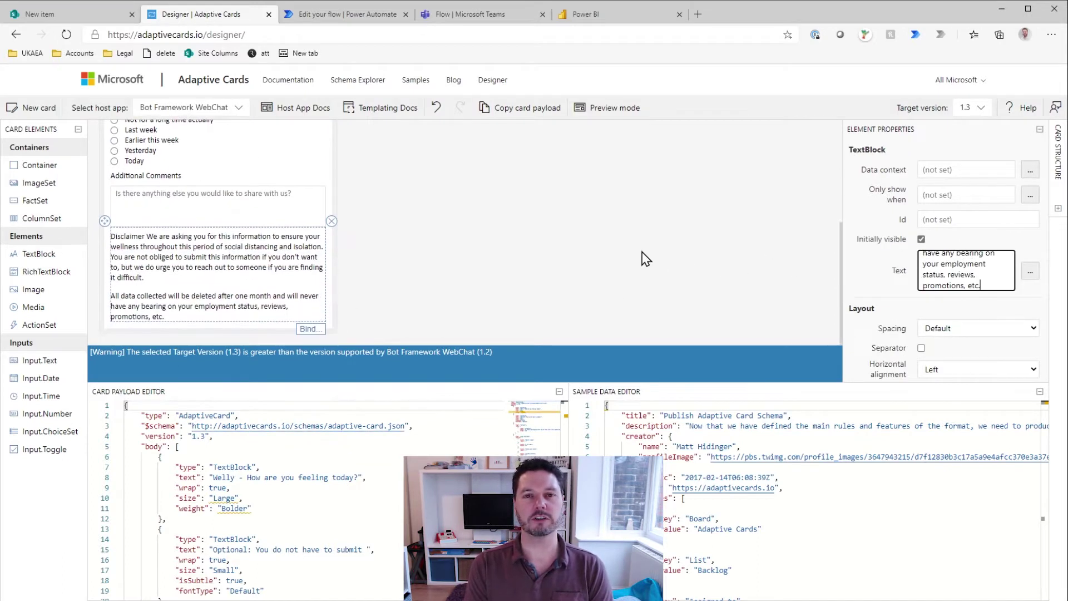
# Step: Insert a line break after 'Disclaimer' so the word sits on its own line
pyautogui.scroll(5, 954, 259)
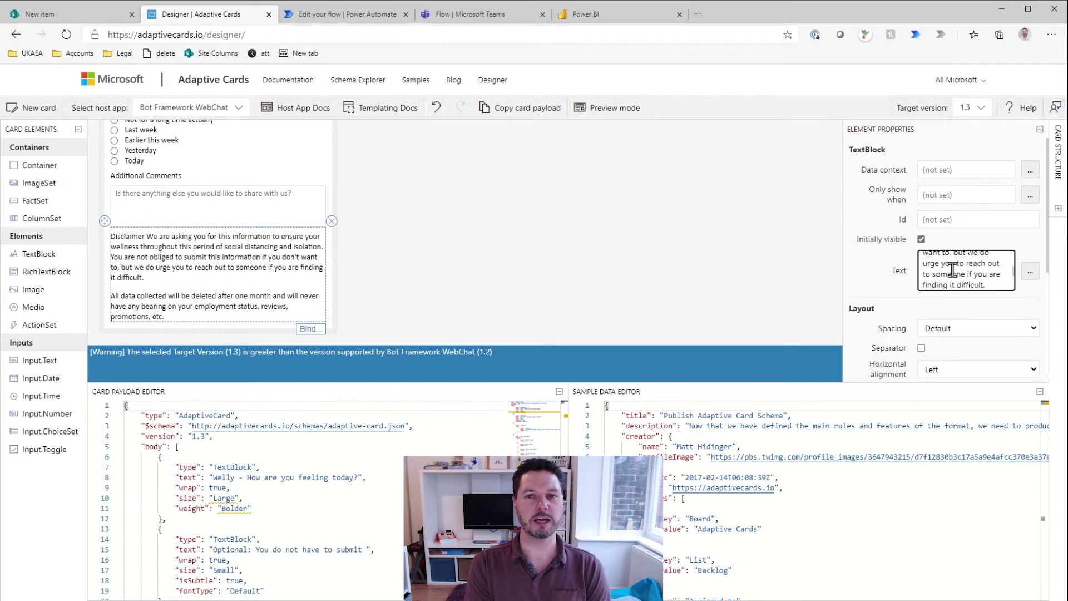
pyautogui.scroll(3, 952, 268)
pyautogui.click(980, 261)
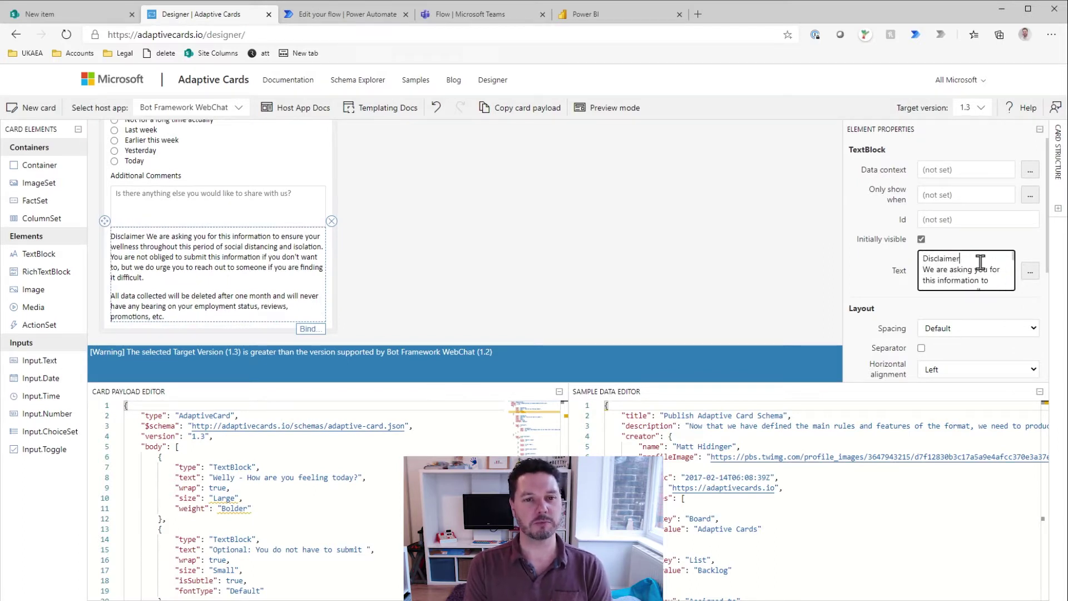
pyautogui.press('Return')
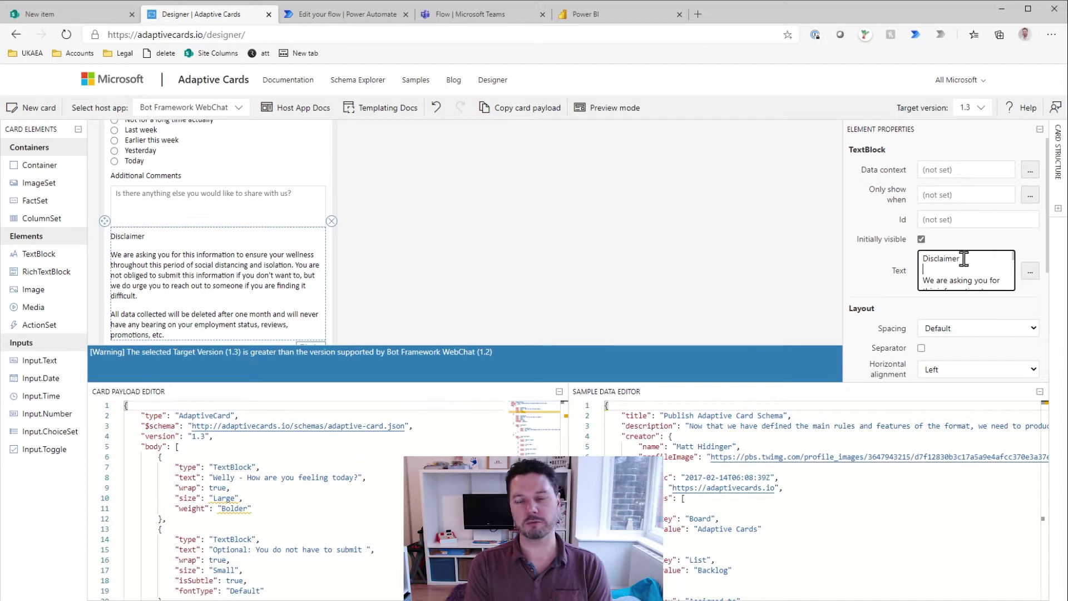
pyautogui.moveTo(964, 261); pyautogui.dragTo(917, 261)
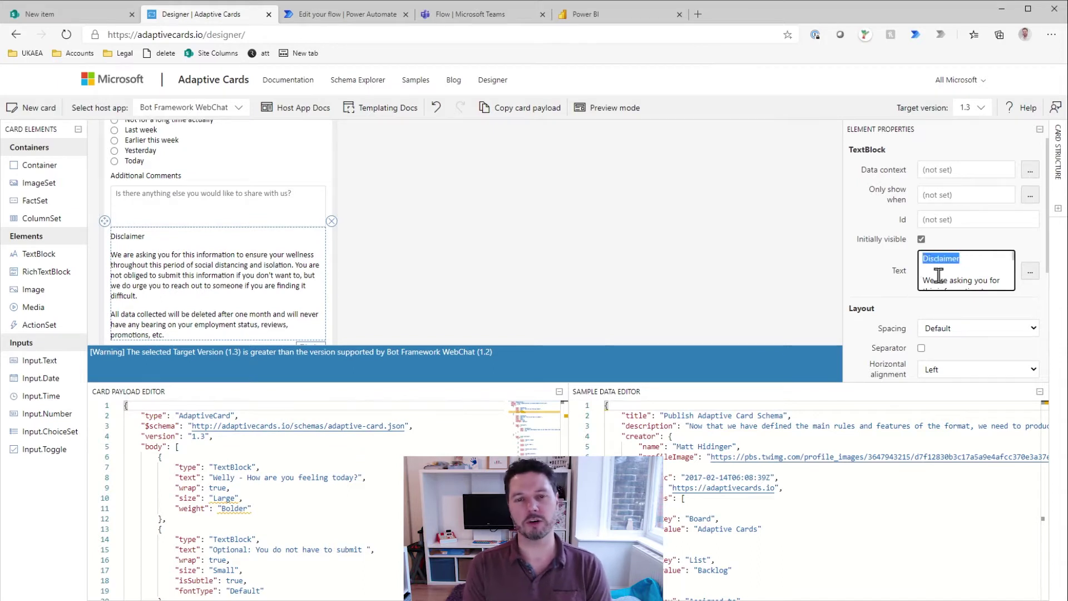
pyautogui.click(882, 281)
pyautogui.scroll(-1, 880, 285)
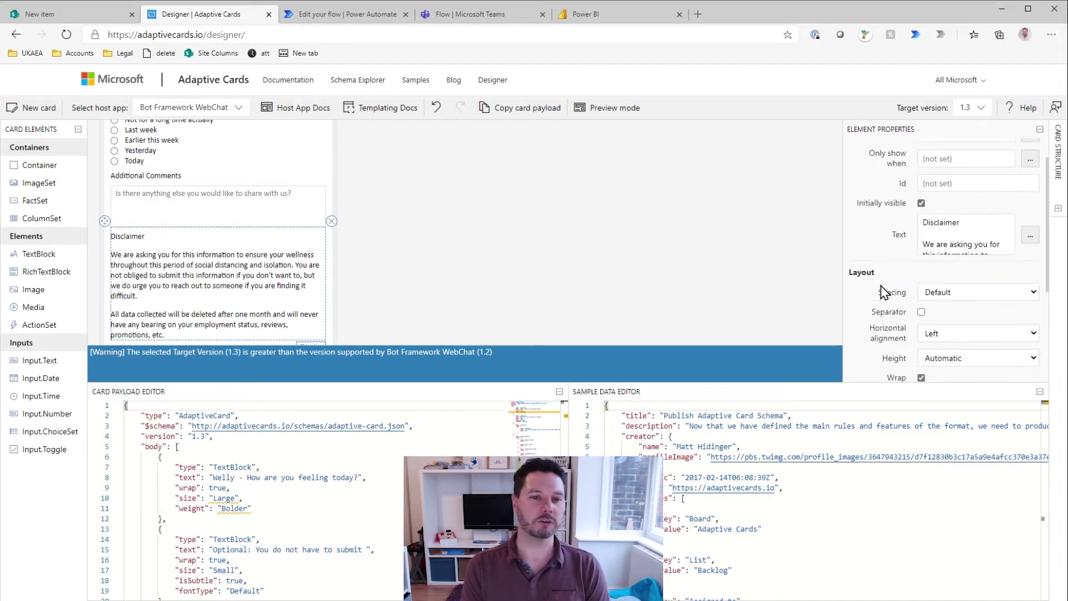
pyautogui.scroll(-2, 890, 287)
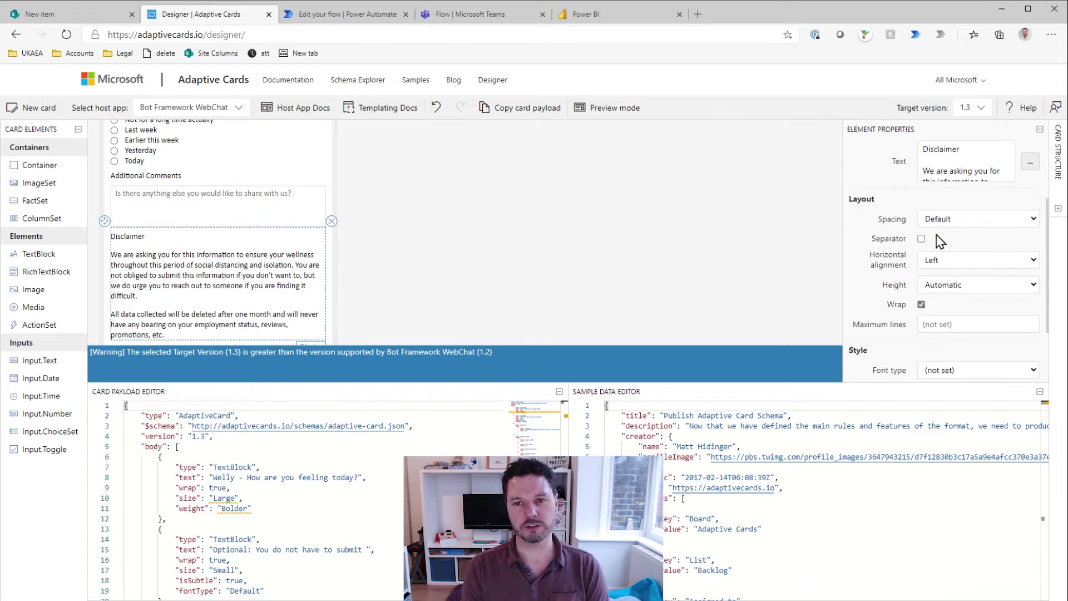
pyautogui.scroll(-1, 913, 278)
pyautogui.scroll(1, 918, 267)
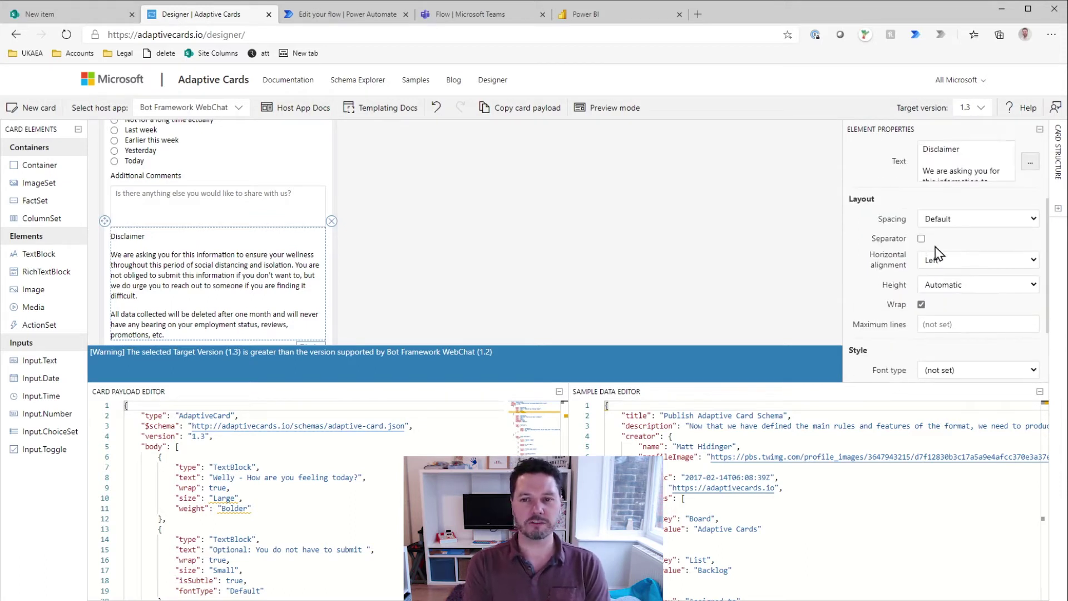
# Step: Give the disclaimer a separator, Default font type, Small size and Lighter weight
pyautogui.click(921, 239)
pyautogui.scroll(-1, 884, 291)
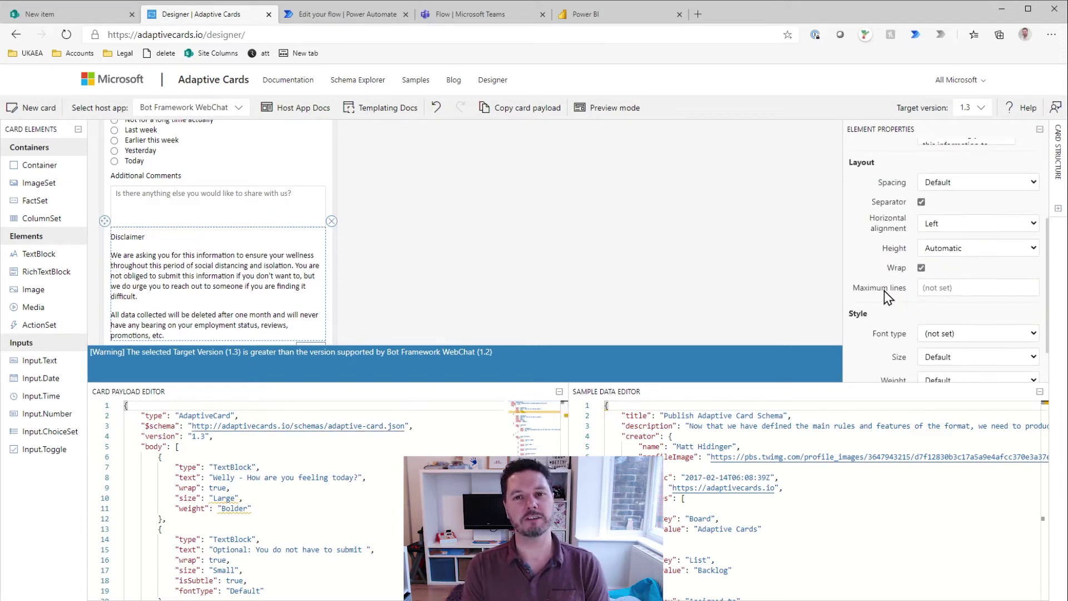
pyautogui.scroll(-1, 877, 294)
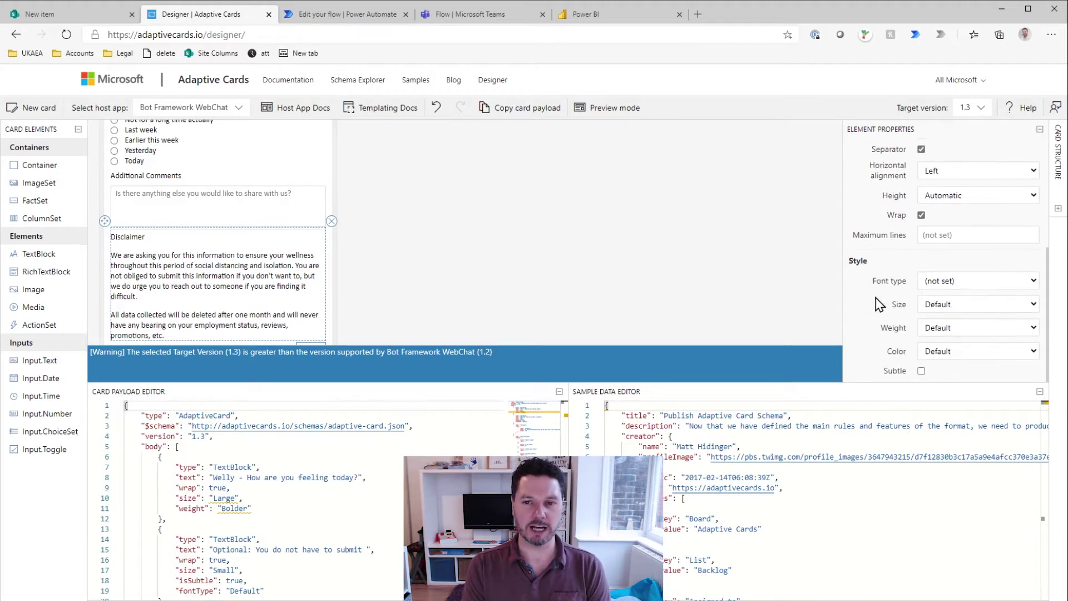
pyautogui.click(956, 279)
pyautogui.click(946, 303)
pyautogui.click(951, 328)
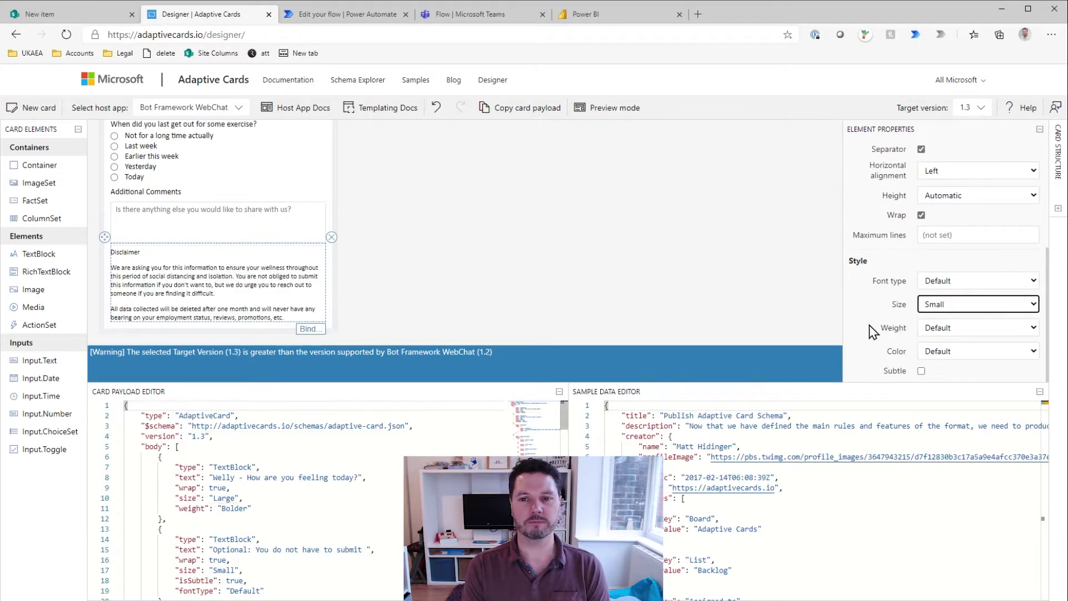
pyautogui.click(951, 351)
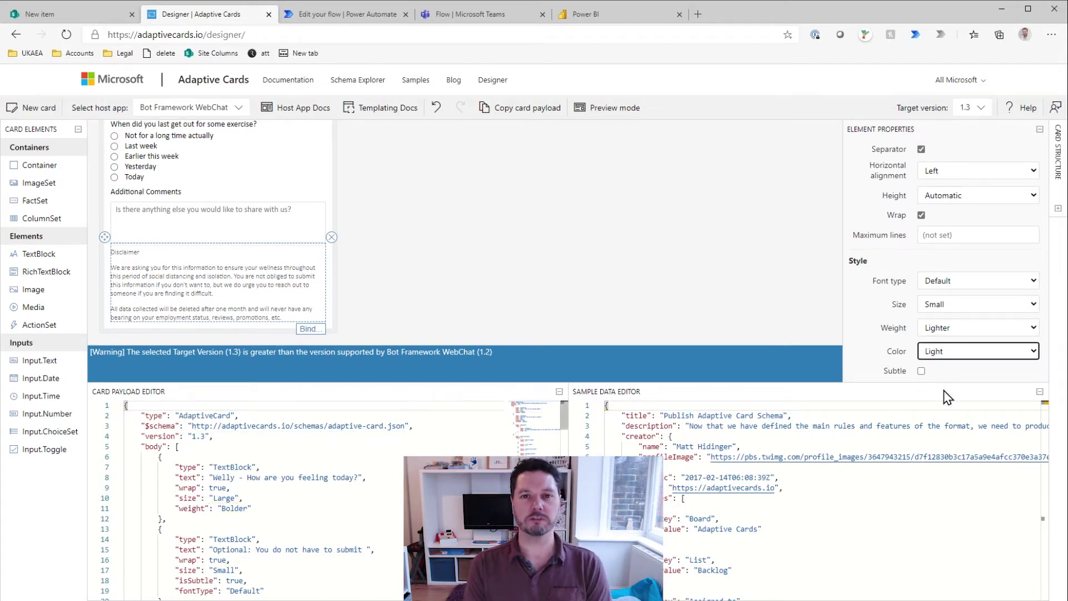
# Step: Set the disclaimer colour to Light after trying others, and make it Subtle
pyautogui.click(952, 377)
pyautogui.click(951, 356)
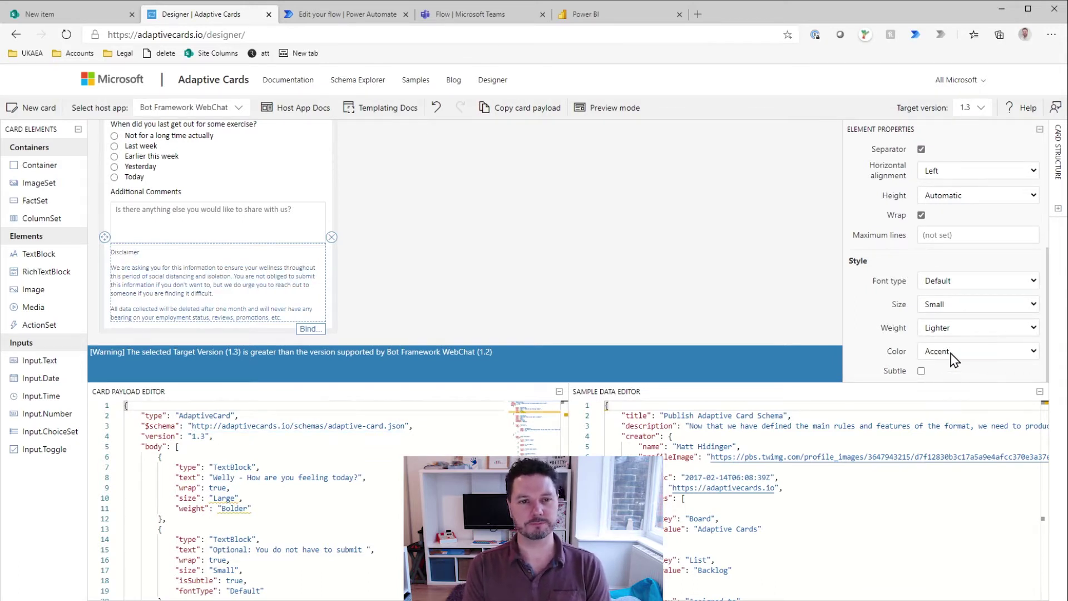
pyautogui.click(949, 410)
pyautogui.click(952, 356)
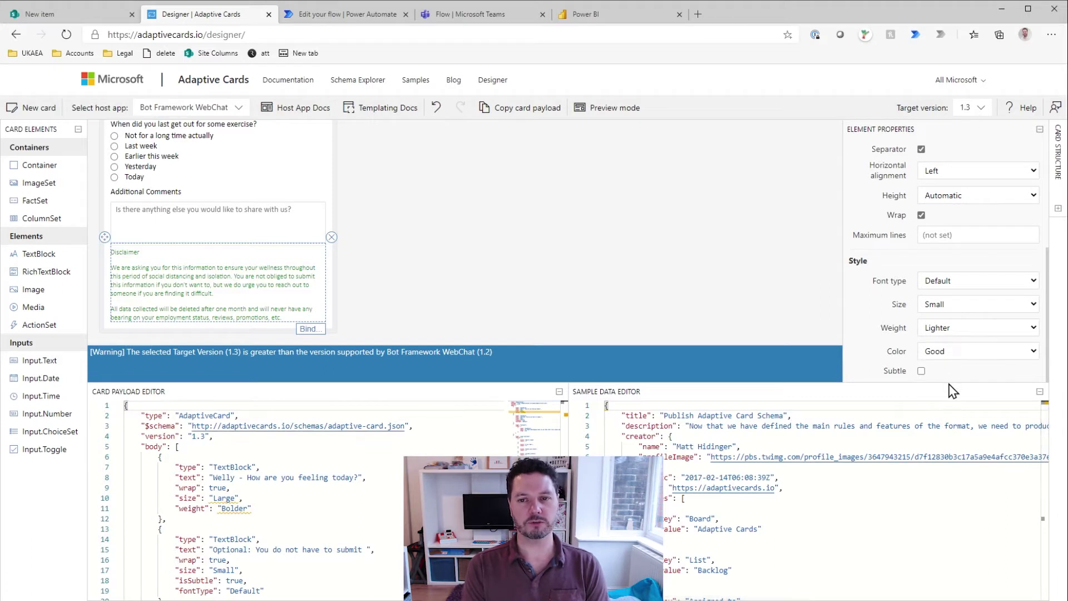
pyautogui.click(951, 384)
pyautogui.click(952, 357)
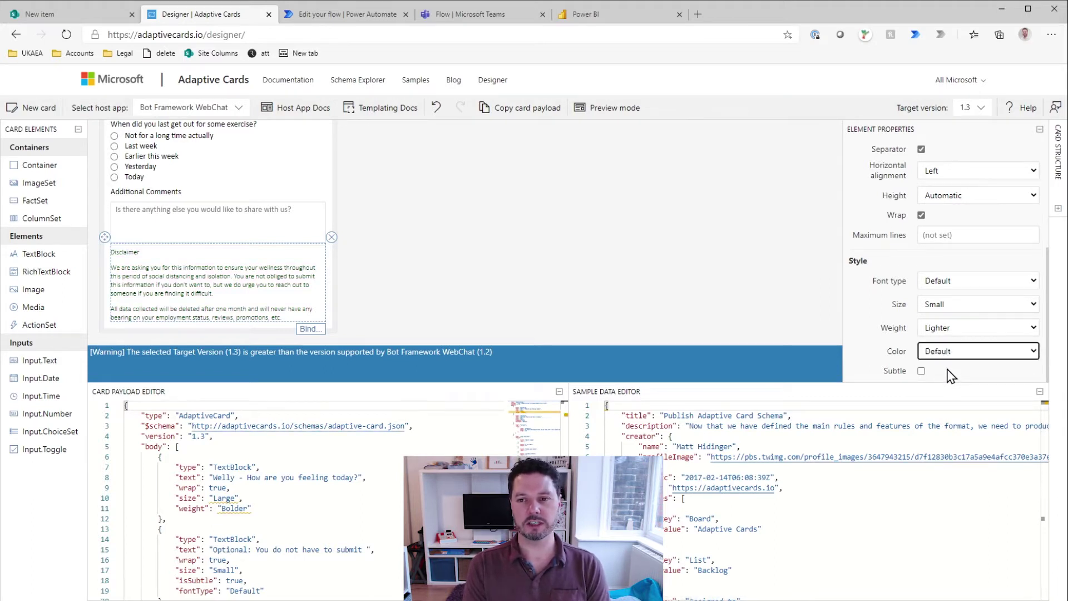
pyautogui.click(950, 368)
pyautogui.click(953, 356)
pyautogui.click(949, 389)
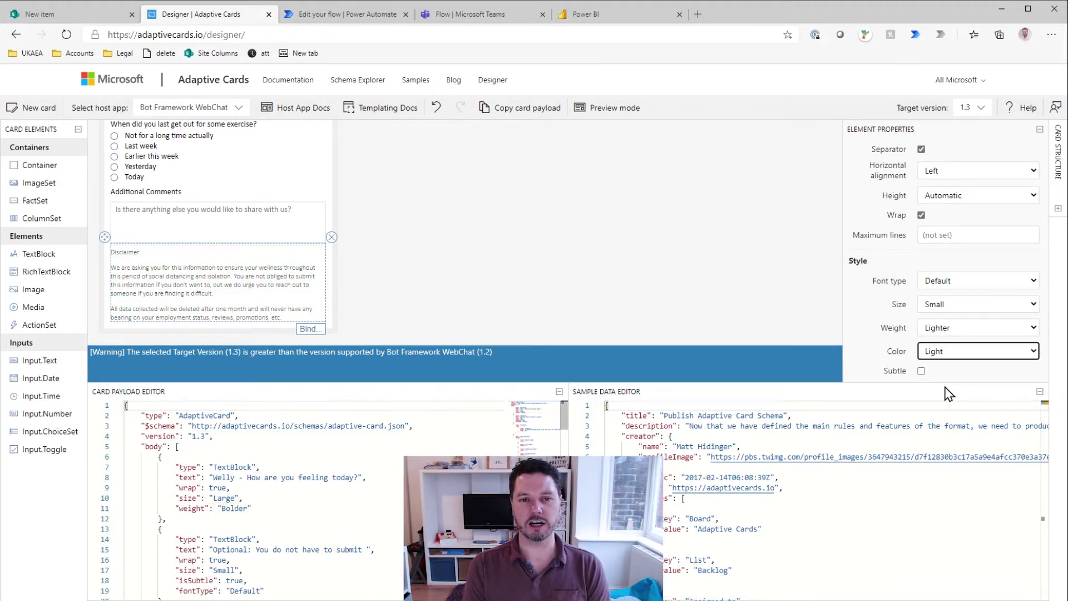
pyautogui.click(921, 371)
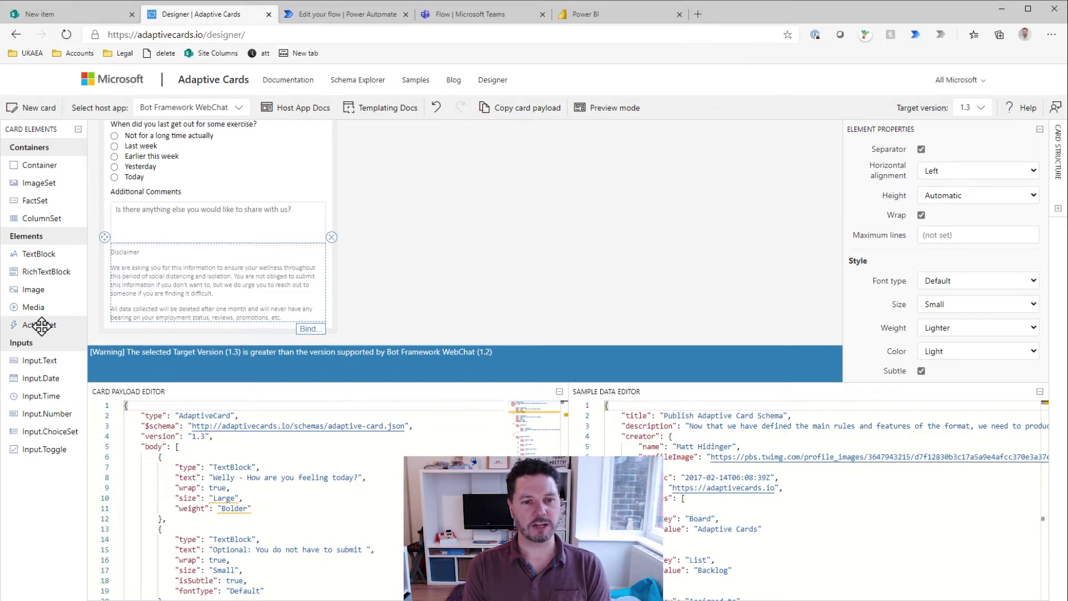
# Step: Add an ActionSet below the disclaimer containing an Action.Submit button
pyautogui.moveTo(41, 324); pyautogui.dragTo(150, 329)
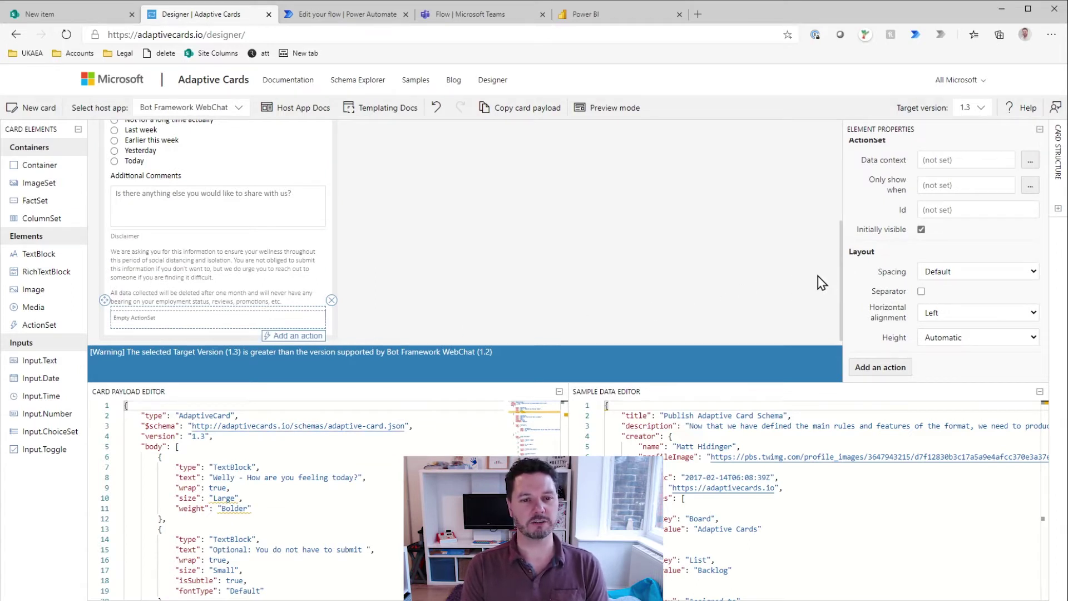
pyautogui.scroll(-20, 395, 517)
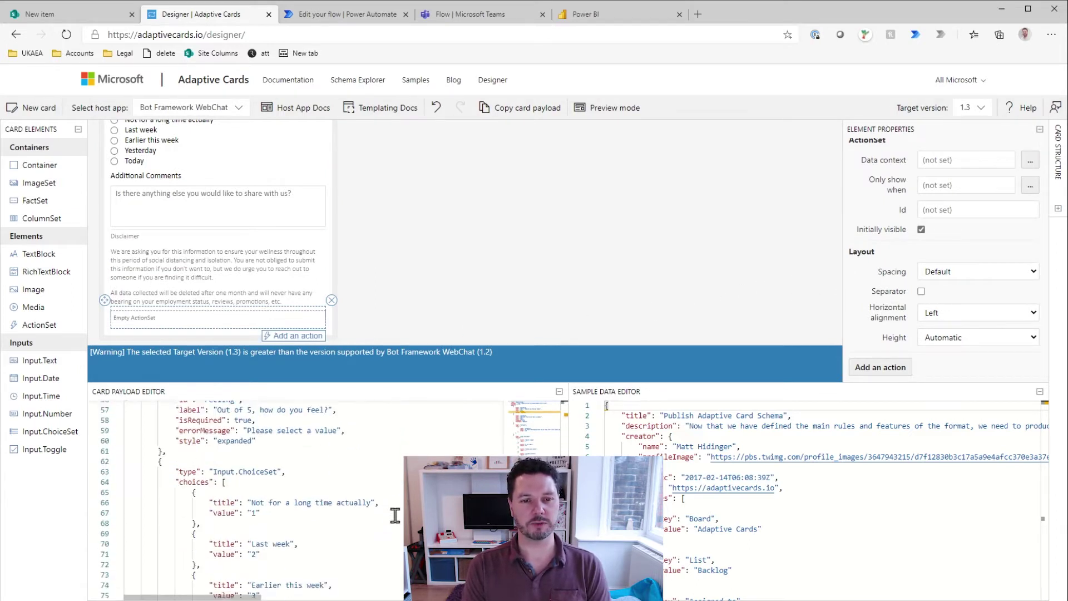
pyautogui.scroll(-5, 395, 521)
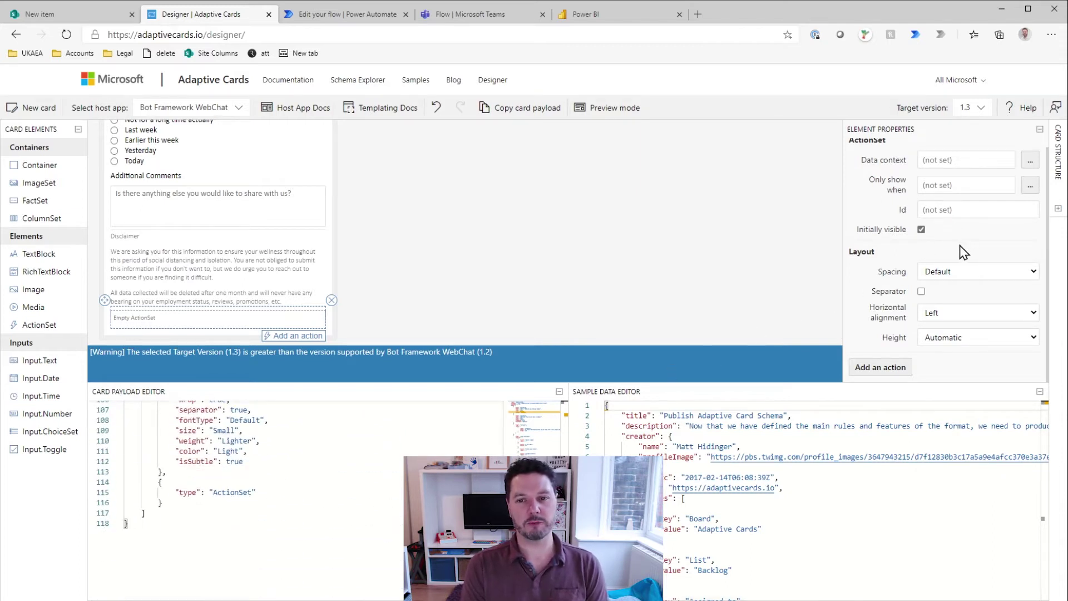
pyautogui.click(878, 369)
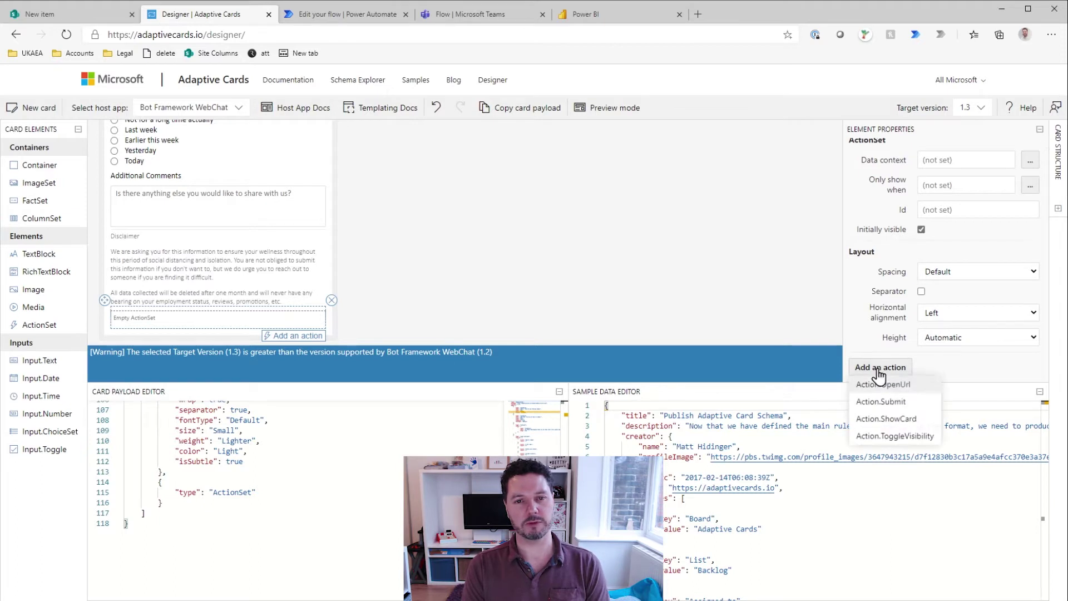
pyautogui.click(908, 402)
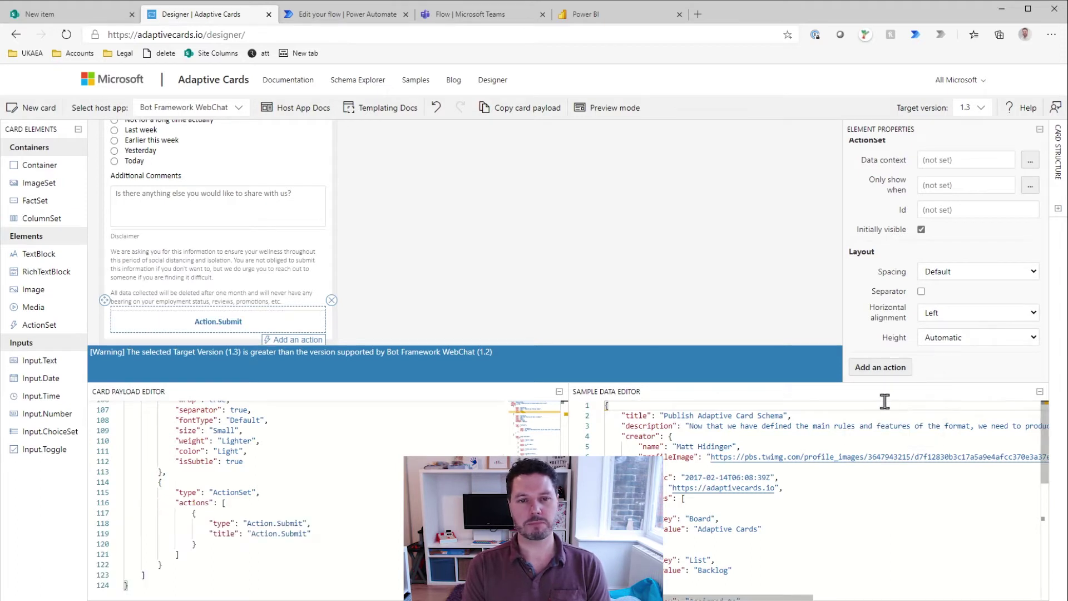
# Step: Set the submit button's Id to 'Submit'
pyautogui.click(241, 321)
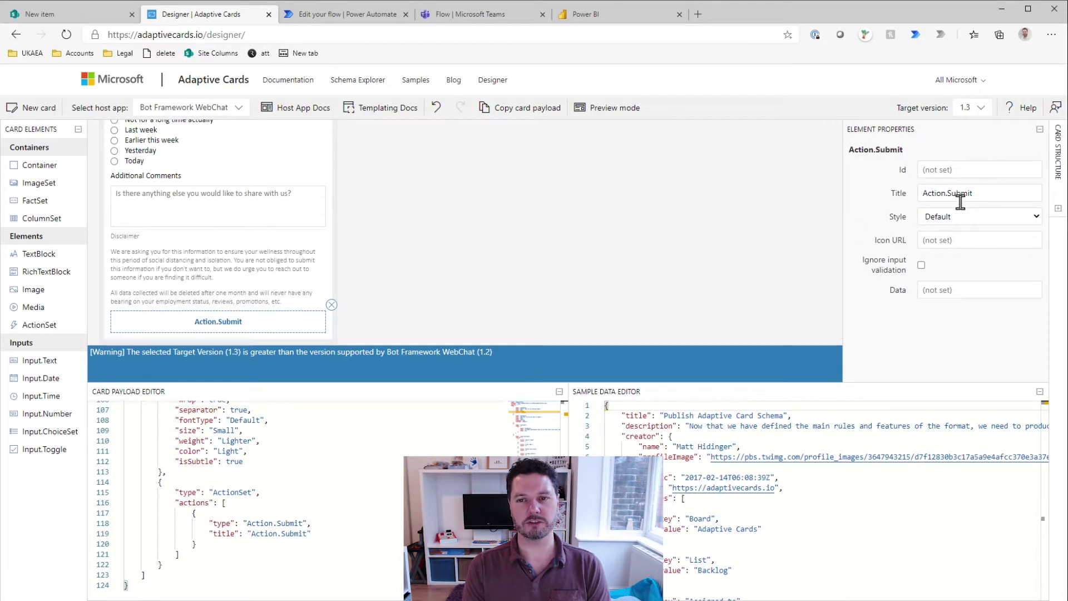
pyautogui.click(947, 171)
pyautogui.write('Submit')
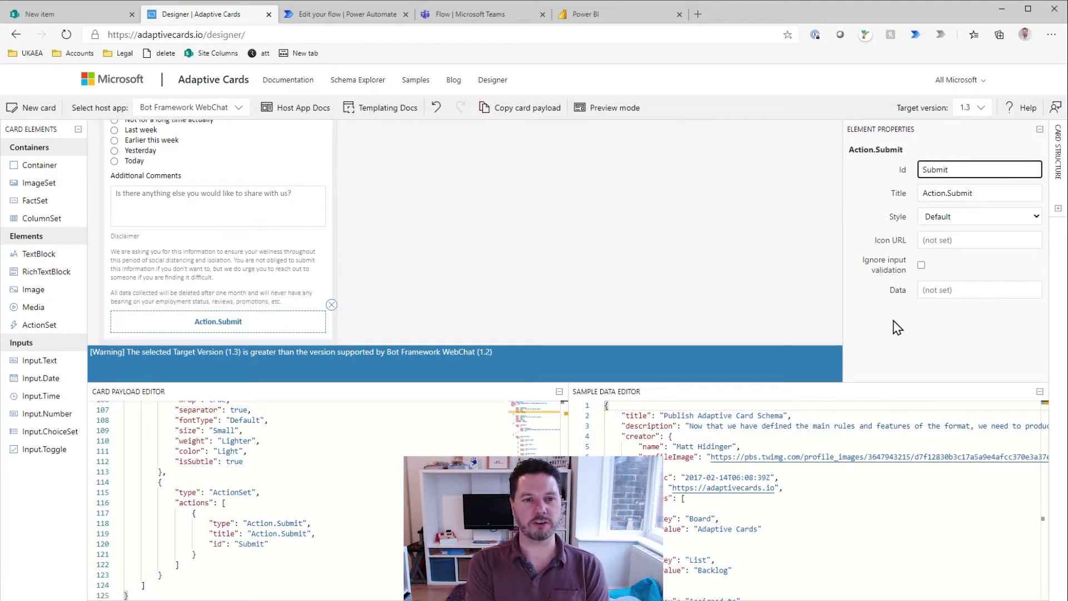
pyautogui.click(948, 239)
pyautogui.click(919, 339)
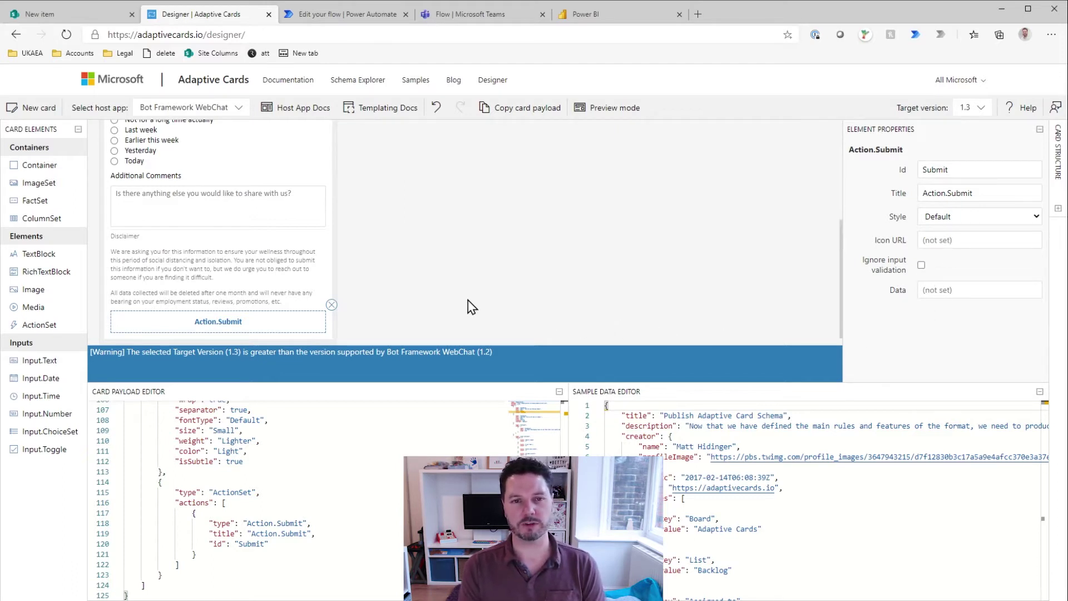
pyautogui.scroll(1, 456, 301)
pyautogui.scroll(3, 454, 303)
# Step: Copy the entire card JSON payload and go to the Power Automate My flows list
pyautogui.tripleClick(320, 192)
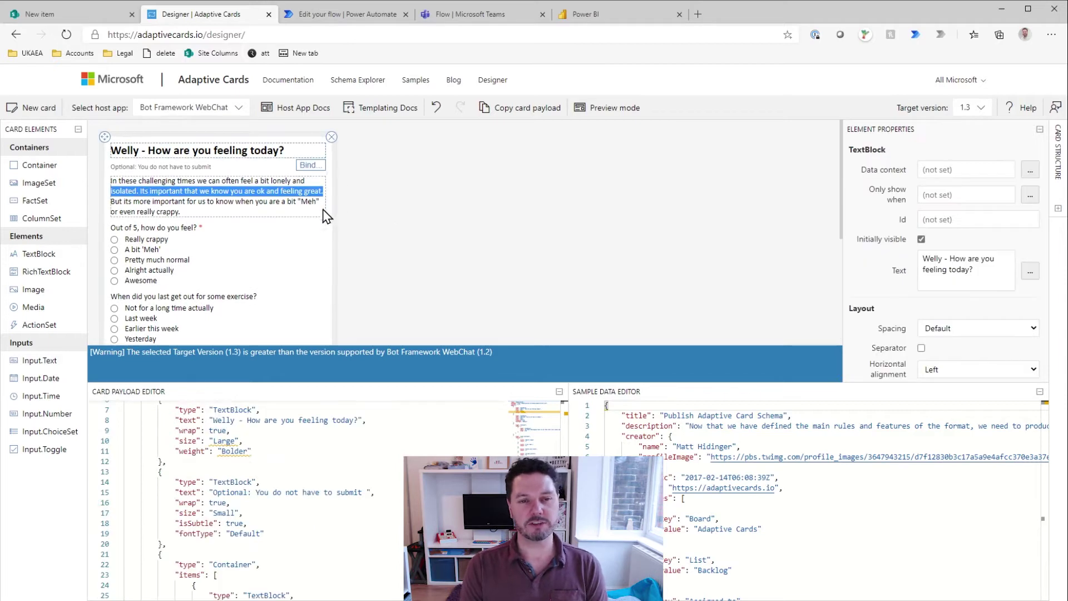
pyautogui.click(308, 423)
pyautogui.scroll(1, 340, 456)
pyautogui.scroll(-14, 341, 467)
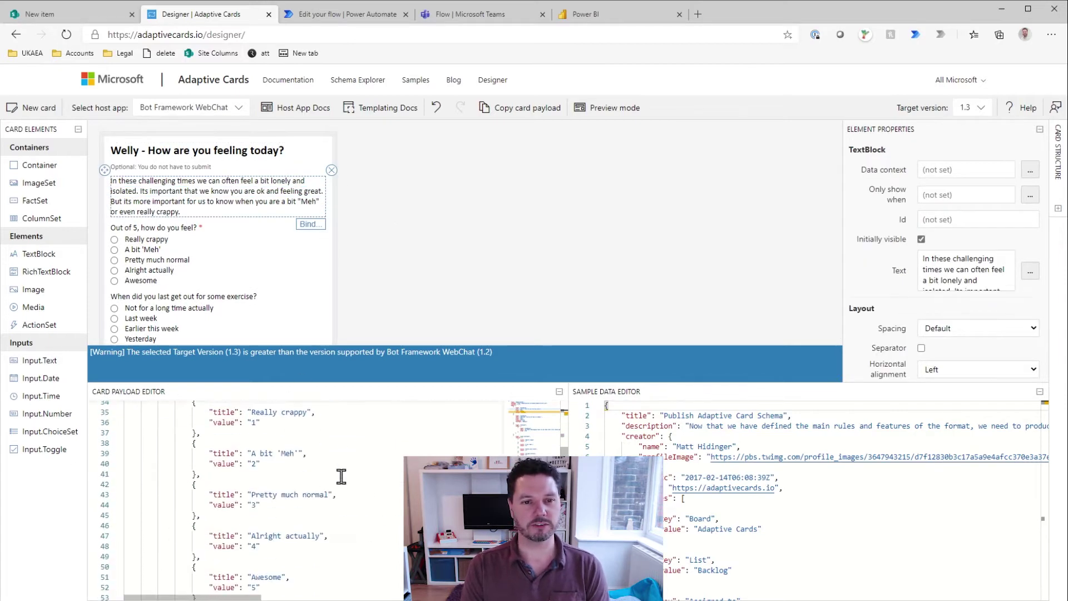
pyautogui.scroll(-5, 341, 477)
pyautogui.scroll(16, 338, 472)
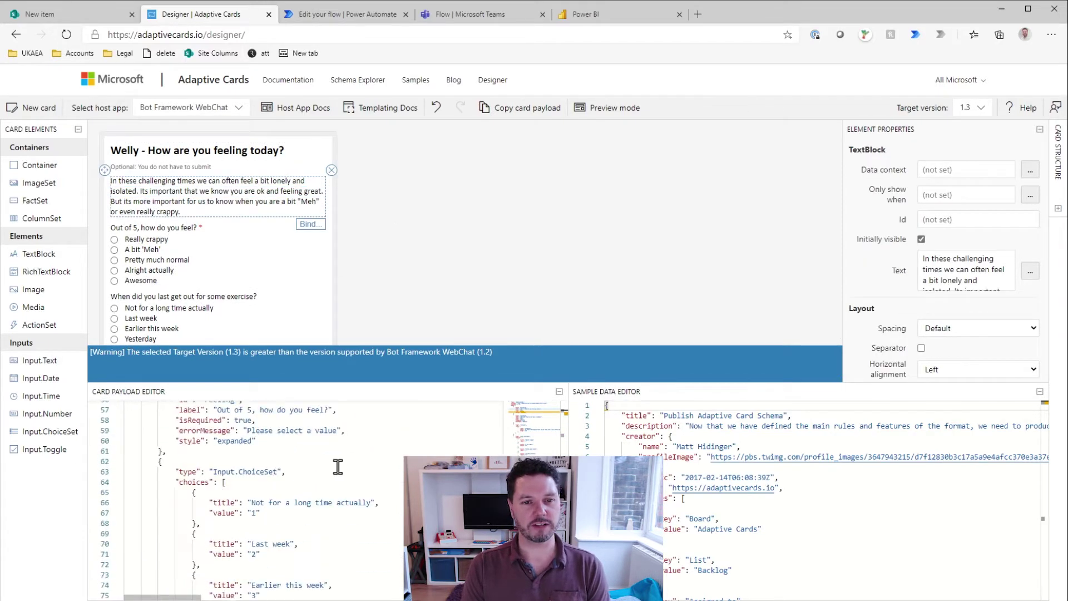
pyautogui.scroll(4, 336, 471)
pyautogui.hotkey('ctrl', 'a')
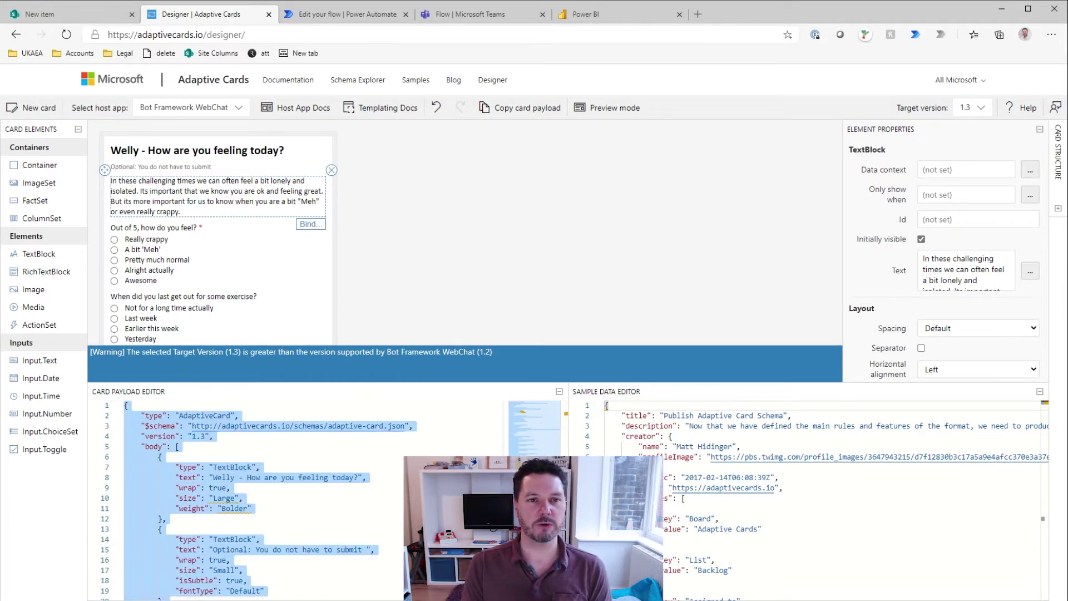
pyautogui.hotkey('alt', 'Tab')
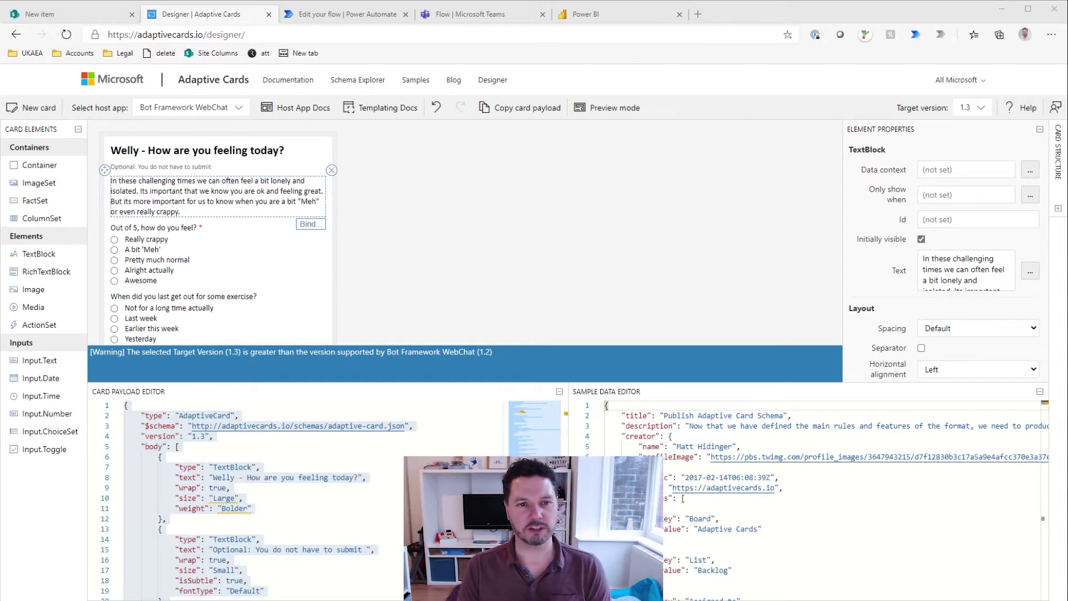
pyautogui.hotkey('ctrl', 'Tab')
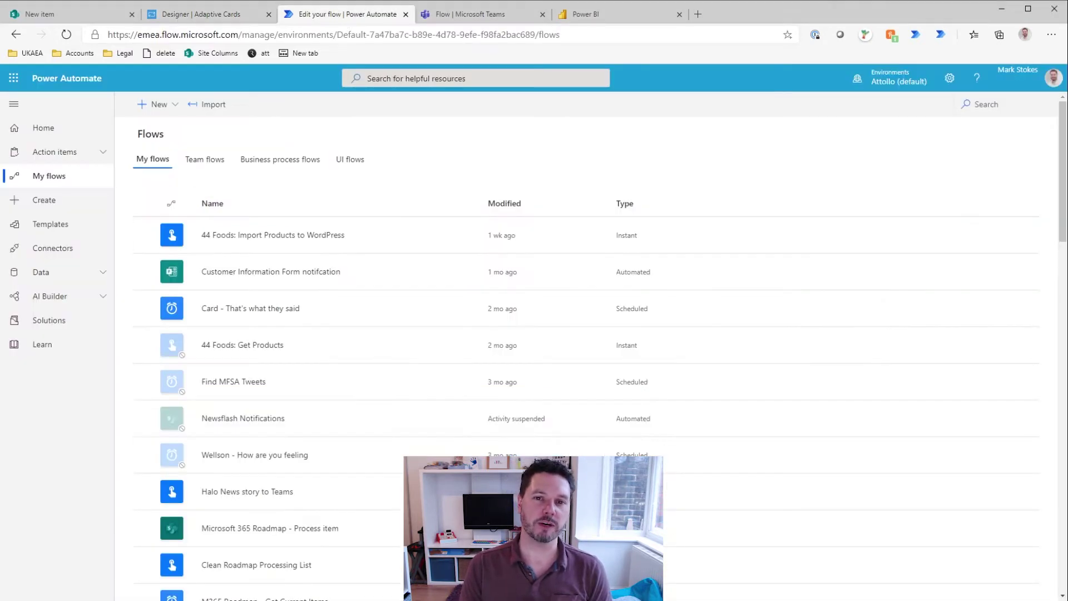
# Step: Start a new scheduled flow from blank named 'Welly - How are you feeling?'
pyautogui.hotkey('alt', 'Tab')
pyautogui.hotkey('alt', 'Tab')
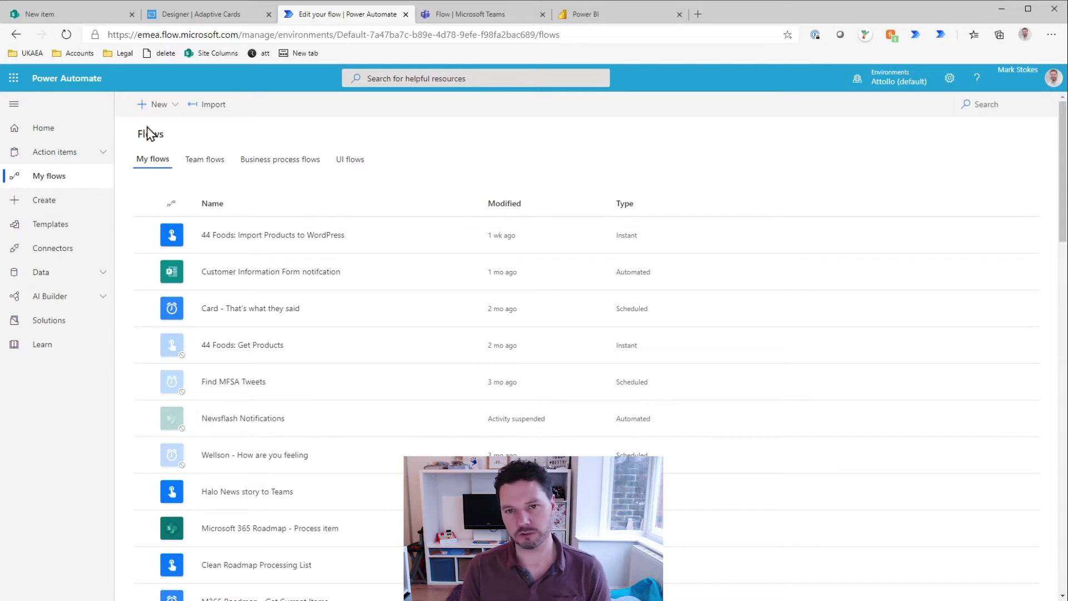
pyautogui.click(157, 104)
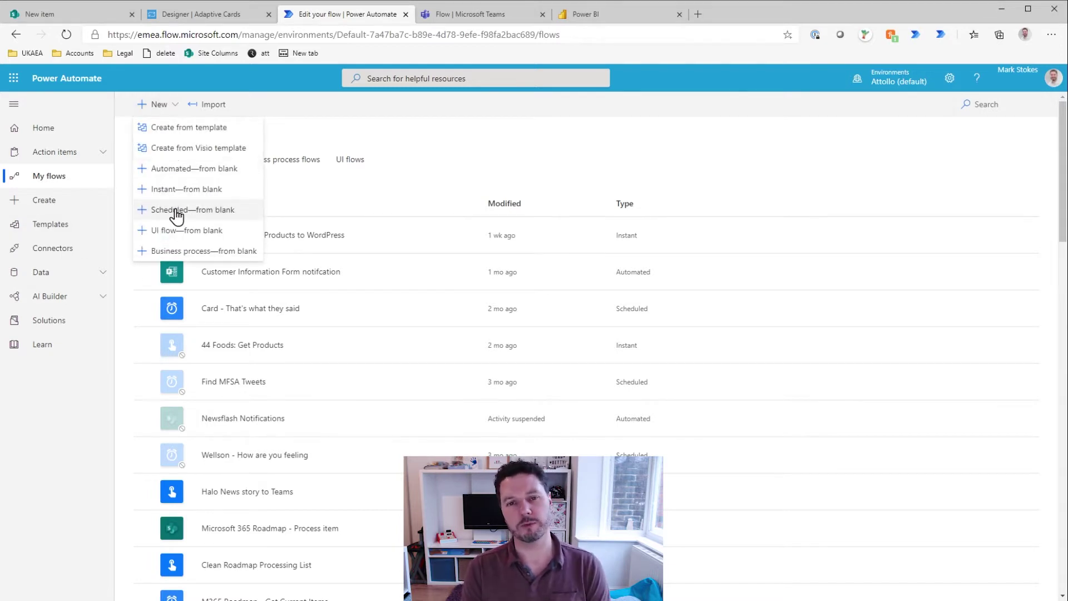
pyautogui.click(176, 212)
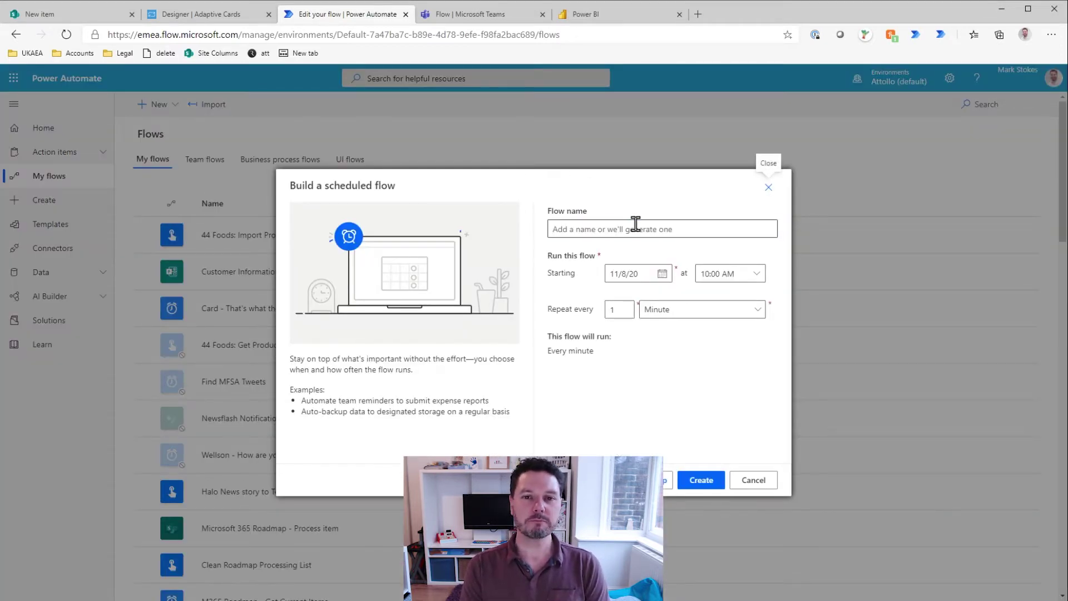
pyautogui.click(635, 224)
pyautogui.write('W')
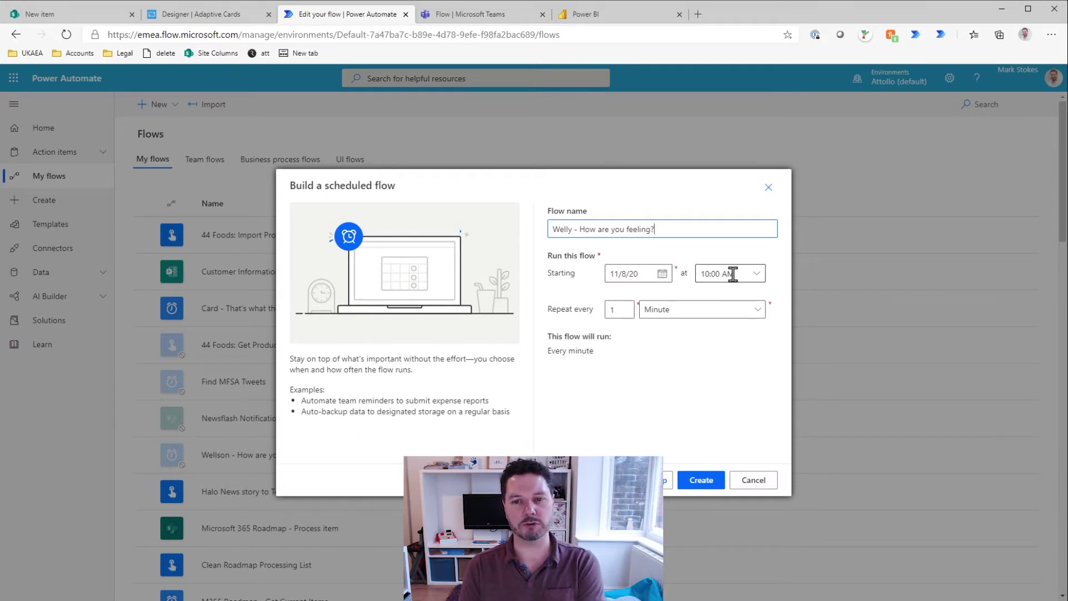
# Step: Schedule it from 02:00 PM repeating every day, and create the flow
pyautogui.click(757, 274)
pyautogui.scroll(-12, 793, 550)
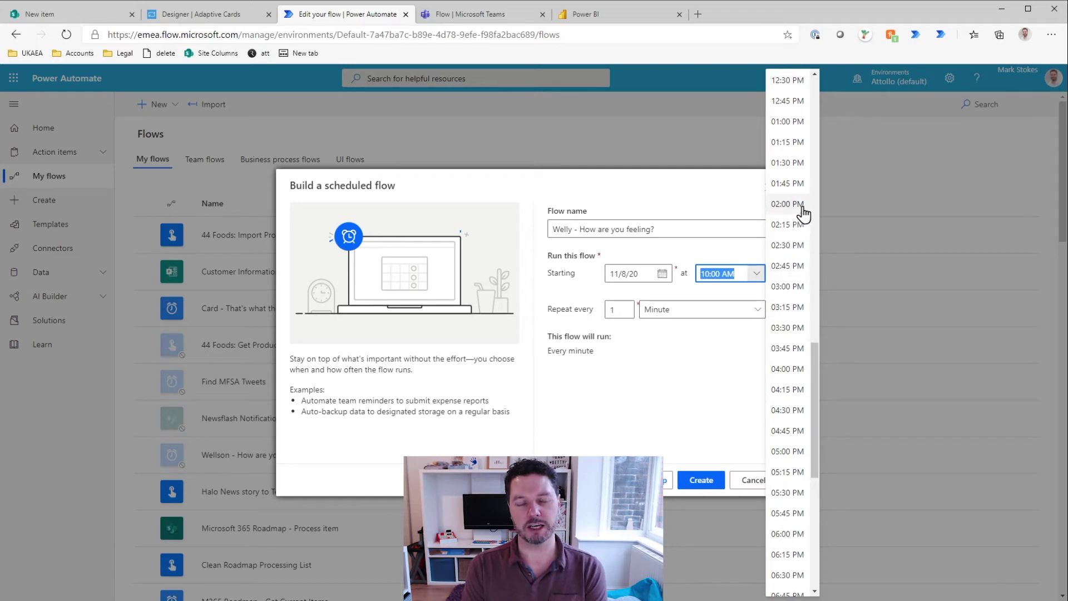
pyautogui.click(803, 204)
pyautogui.click(685, 311)
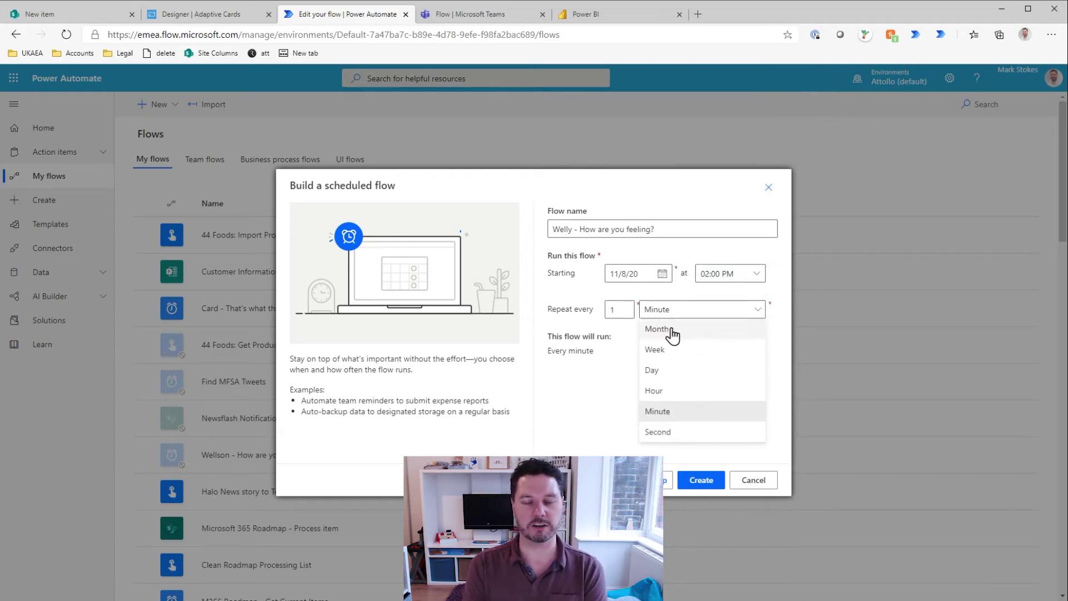
pyautogui.click(665, 373)
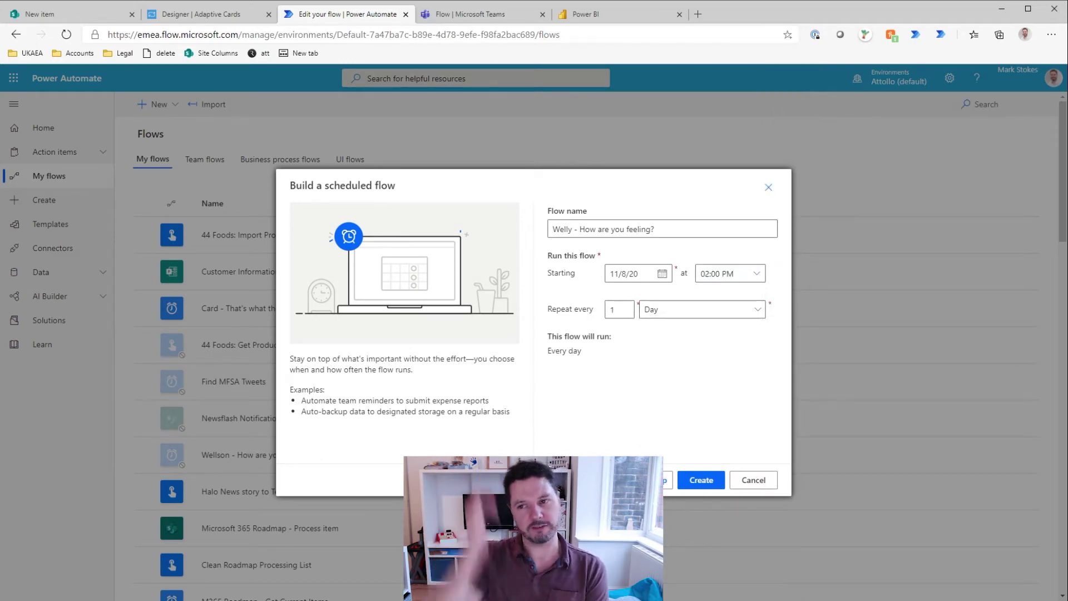
pyautogui.click(700, 480)
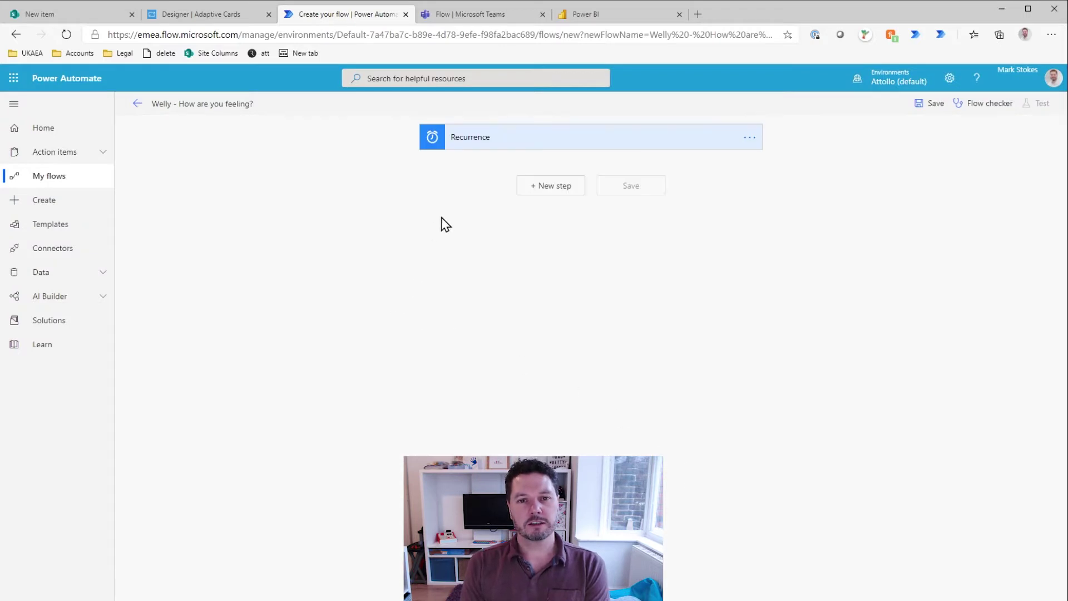
# Step: Set the Recurrence trigger to run at hour 14 and add a new step beneath it
pyautogui.click(496, 140)
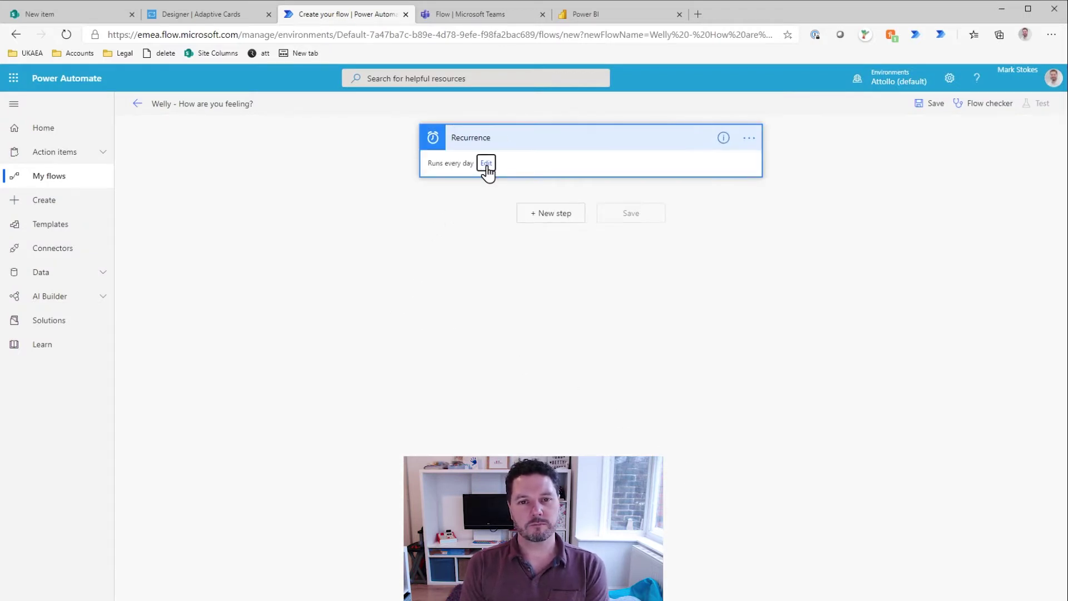
pyautogui.click(486, 164)
pyautogui.click(483, 231)
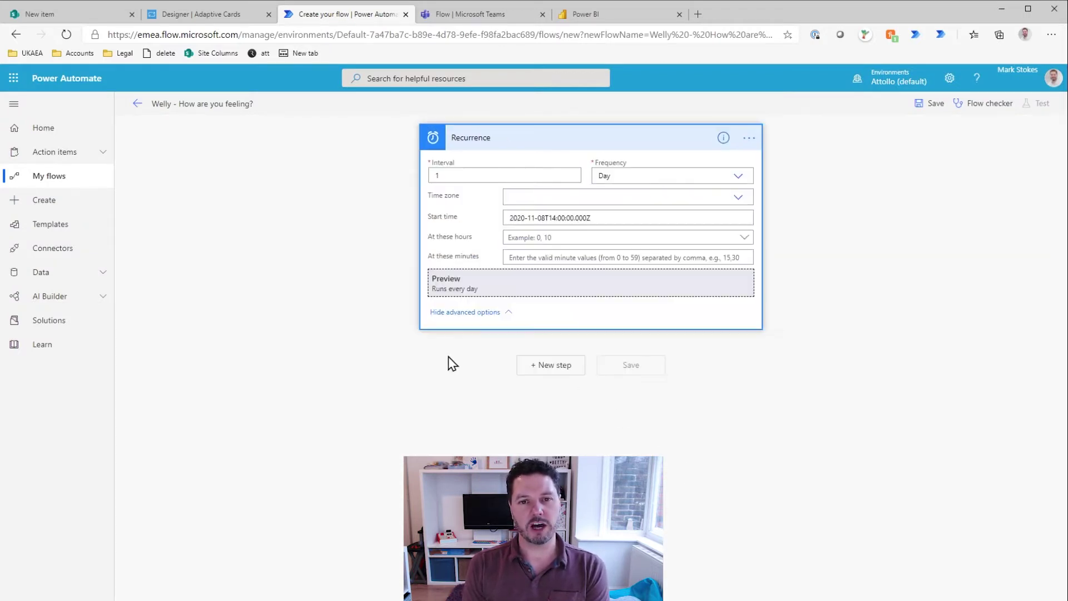
pyautogui.click(556, 238)
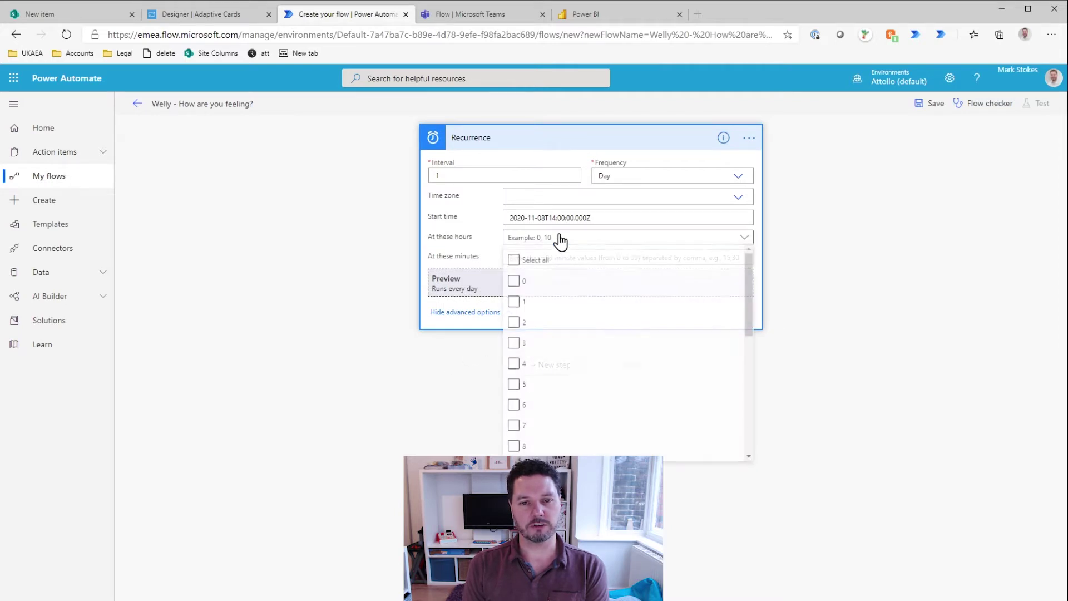
pyautogui.scroll(-3, 526, 423)
pyautogui.scroll(1, 525, 423)
pyautogui.click(520, 352)
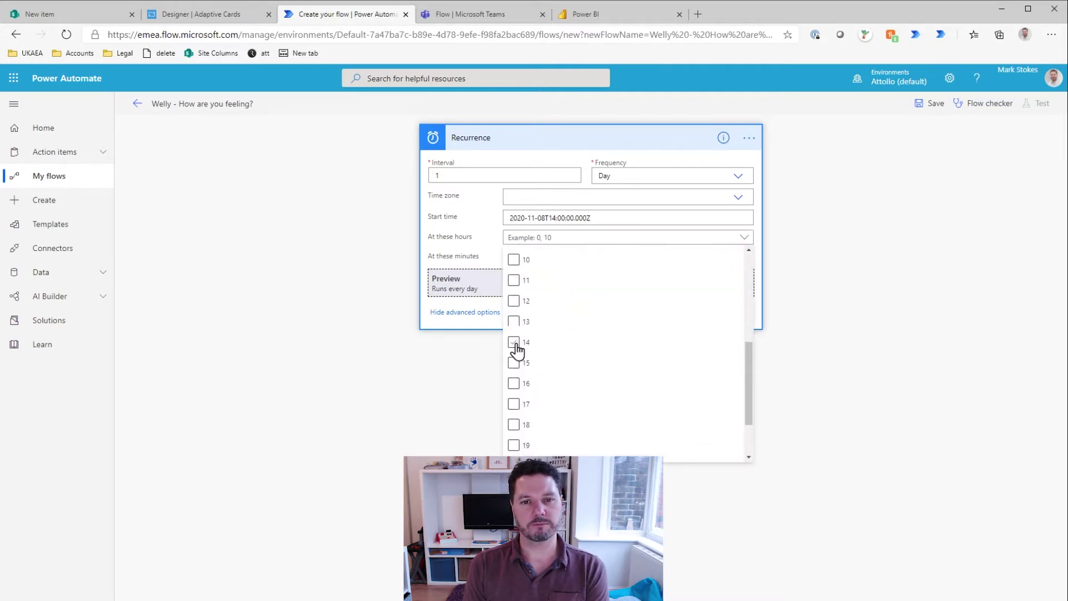
pyautogui.click(441, 412)
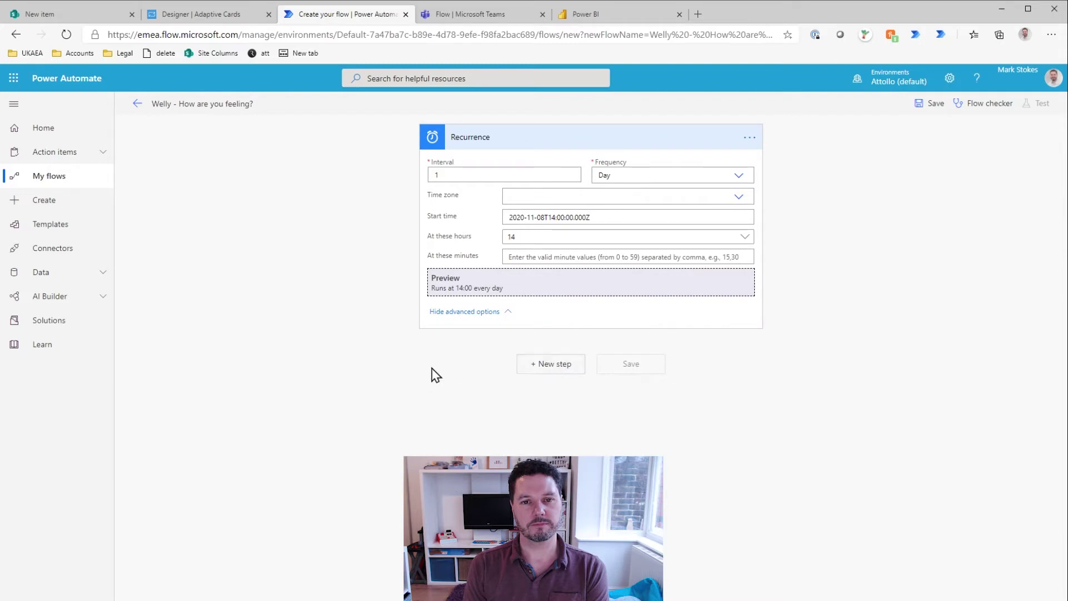
pyautogui.click(463, 312)
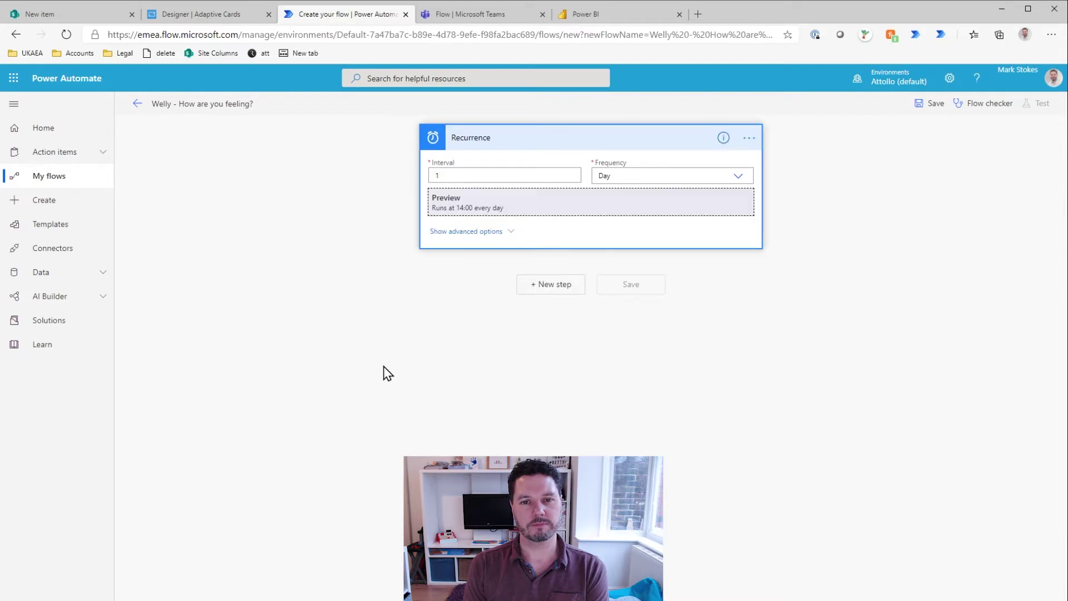
pyautogui.click(553, 284)
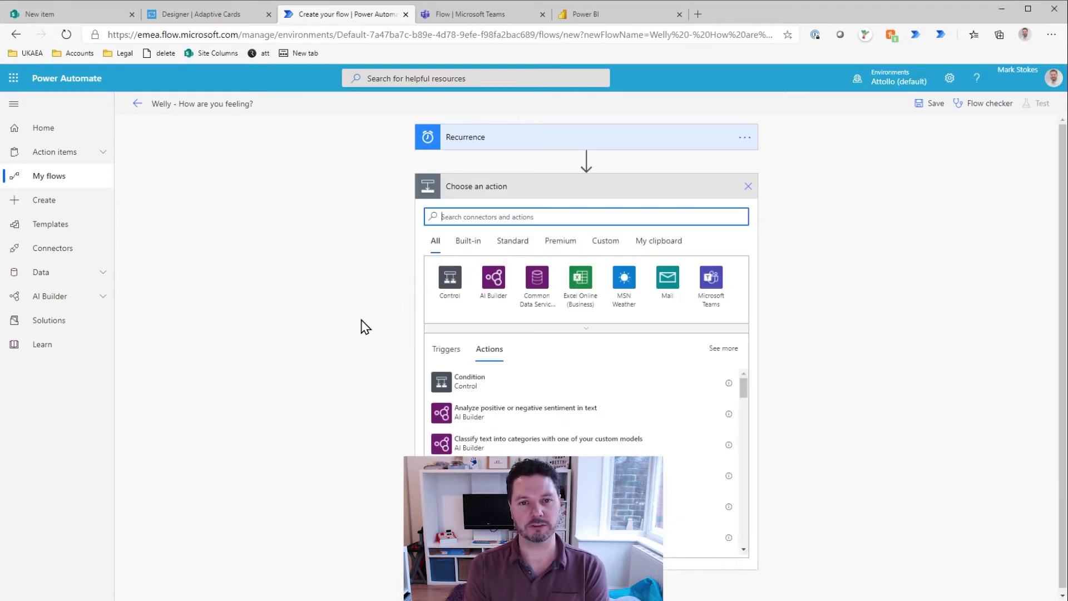
# Step: Change the Recurrence run hour from 14 to 15 and save the flow
pyautogui.click(493, 142)
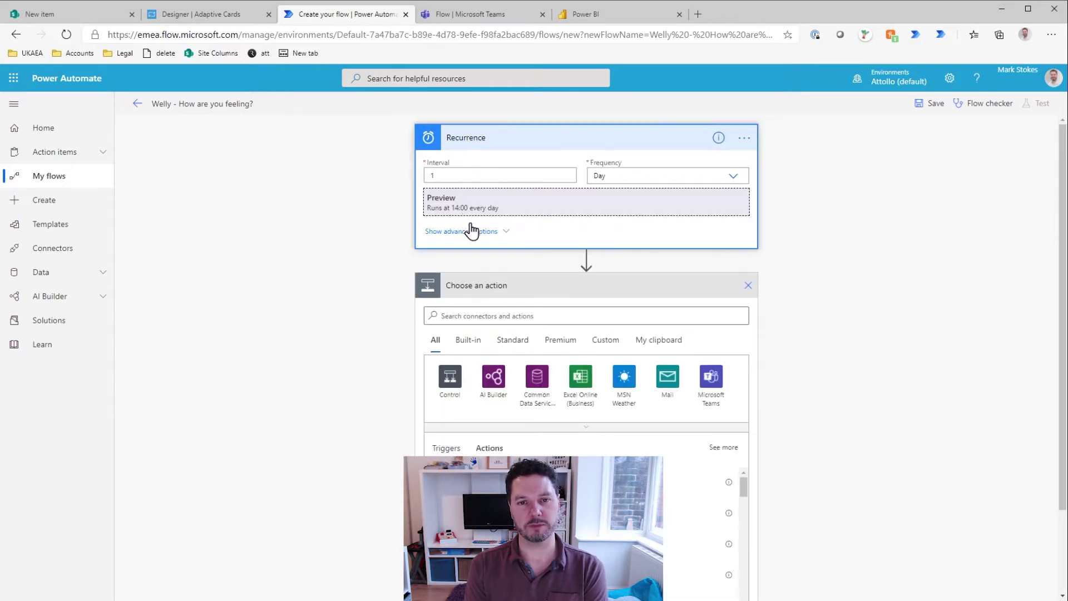
pyautogui.click(503, 231)
pyautogui.click(505, 237)
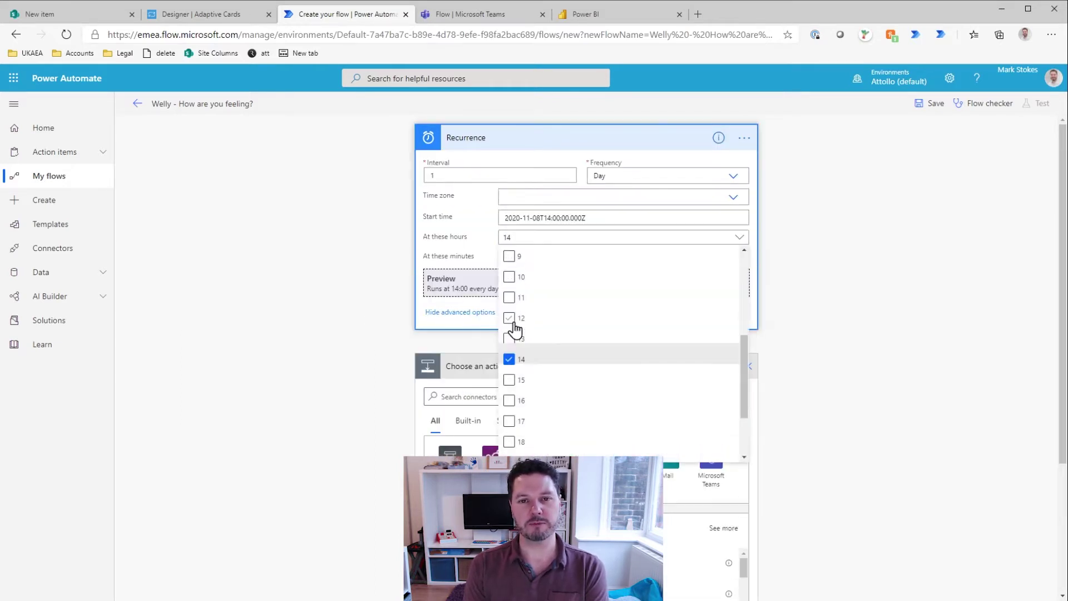
pyautogui.click(509, 380)
pyautogui.click(509, 360)
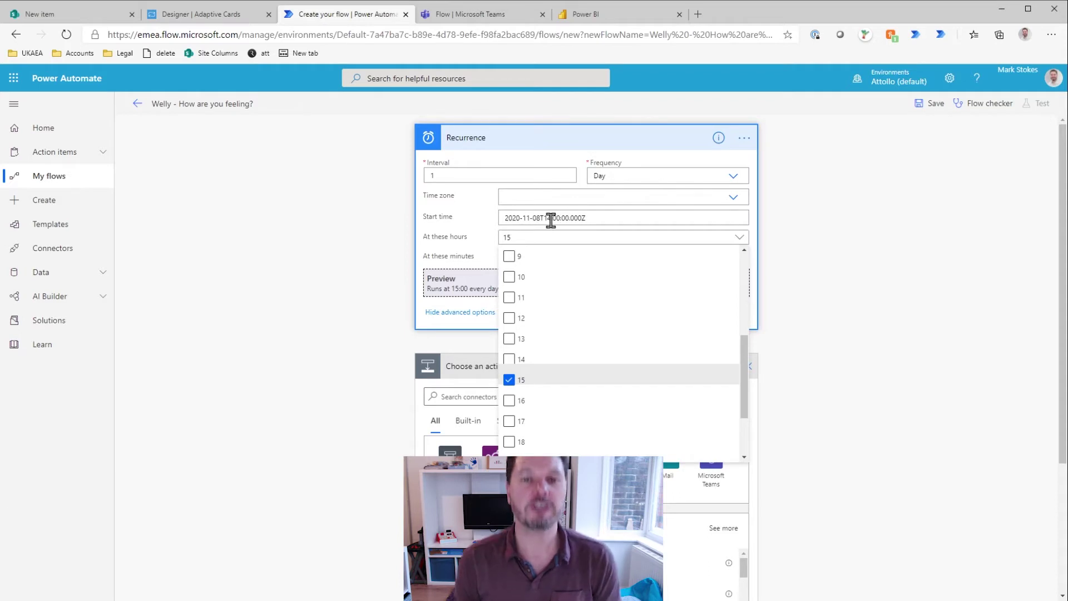
pyautogui.click(551, 219)
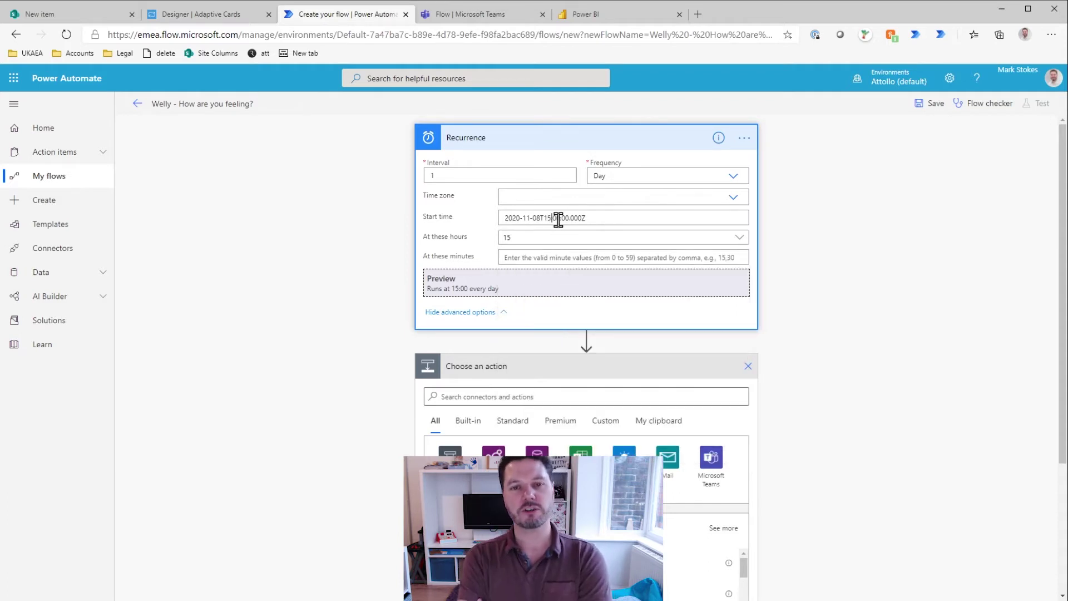
pyautogui.click(475, 312)
pyautogui.click(930, 104)
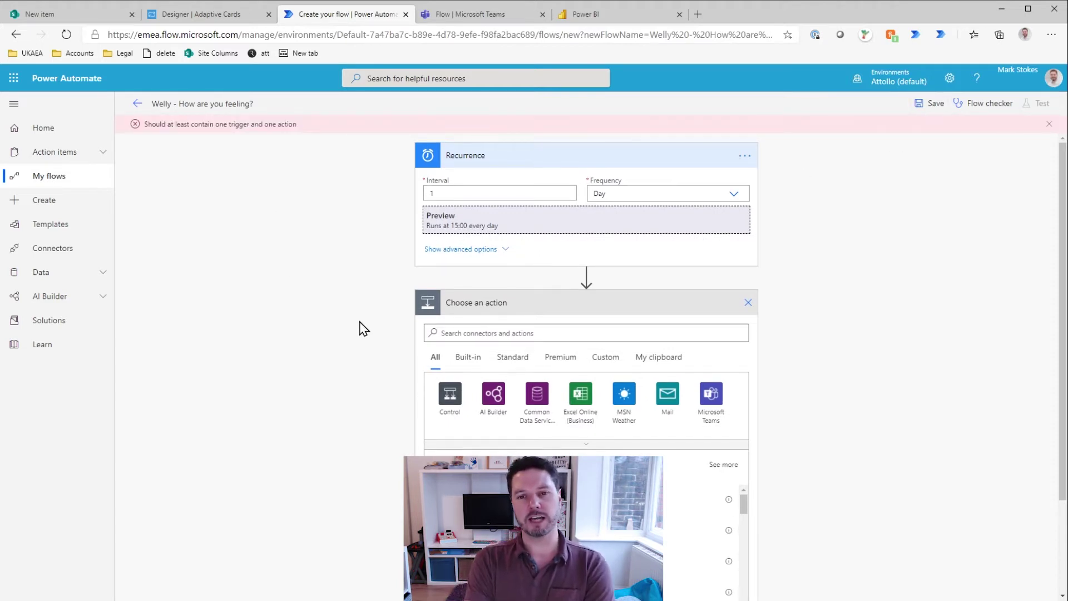
# Step: Add an Initialize variable action named Users, type Array, holding the pasted e-mail array
pyautogui.click(528, 334)
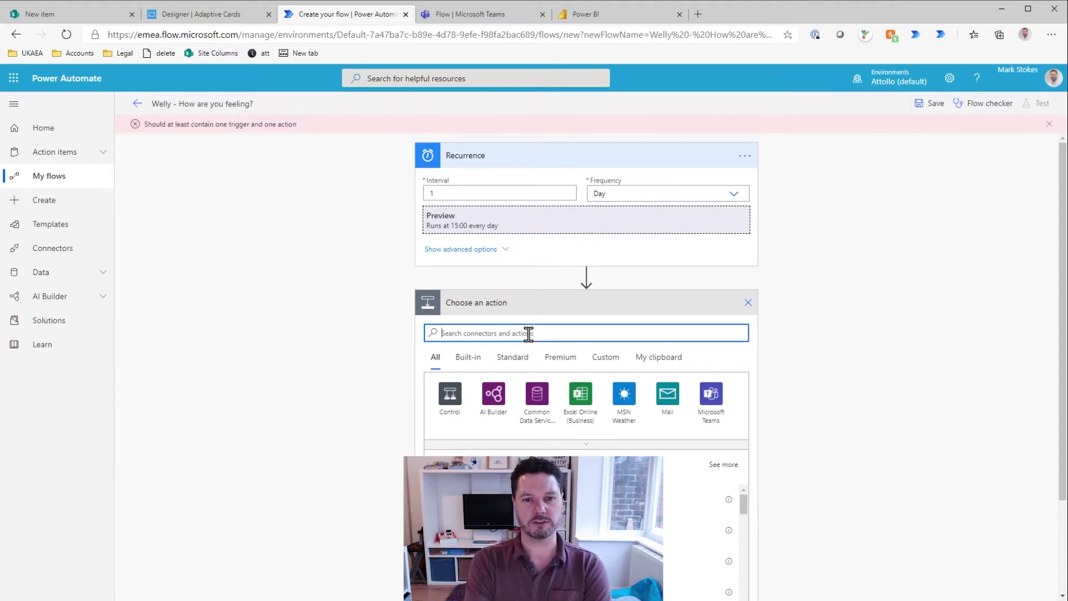
pyautogui.write('variable')
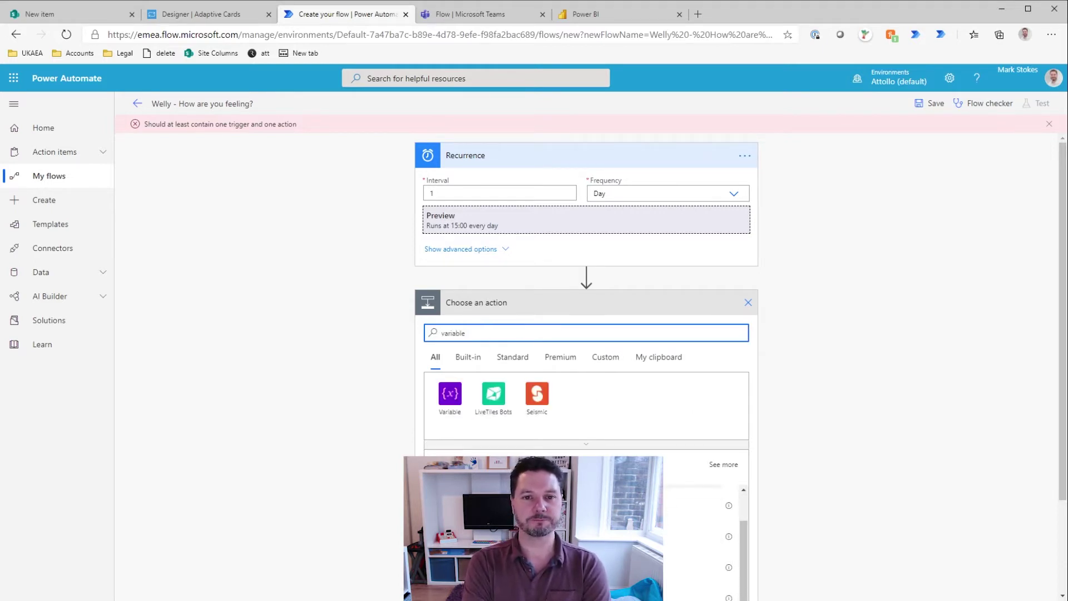
pyautogui.click(534, 531)
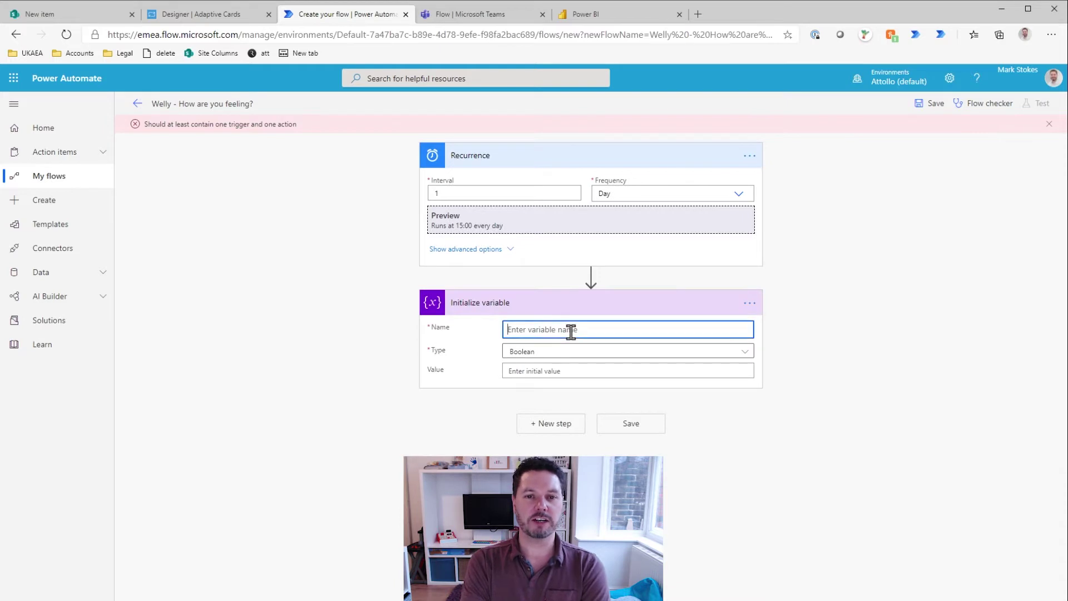
pyautogui.click(570, 331)
pyautogui.write('Users')
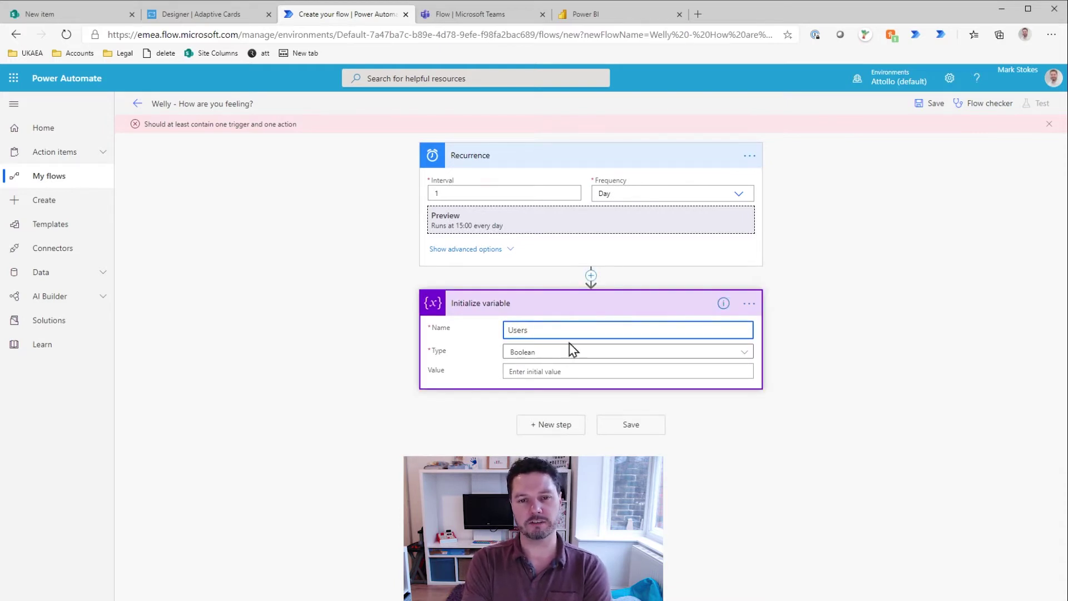
pyautogui.click(556, 351)
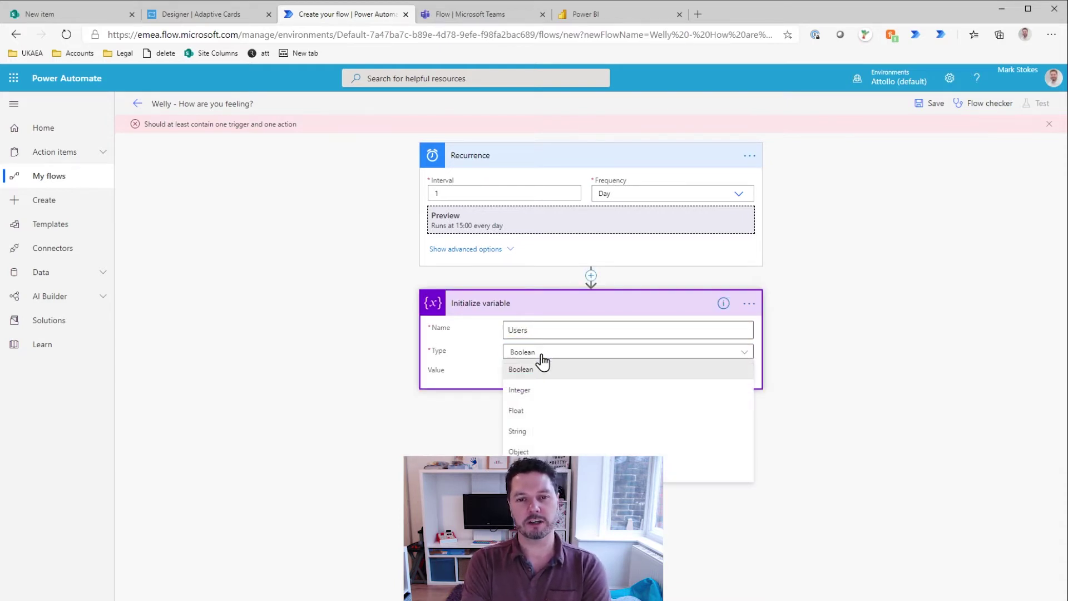
pyautogui.click(531, 471)
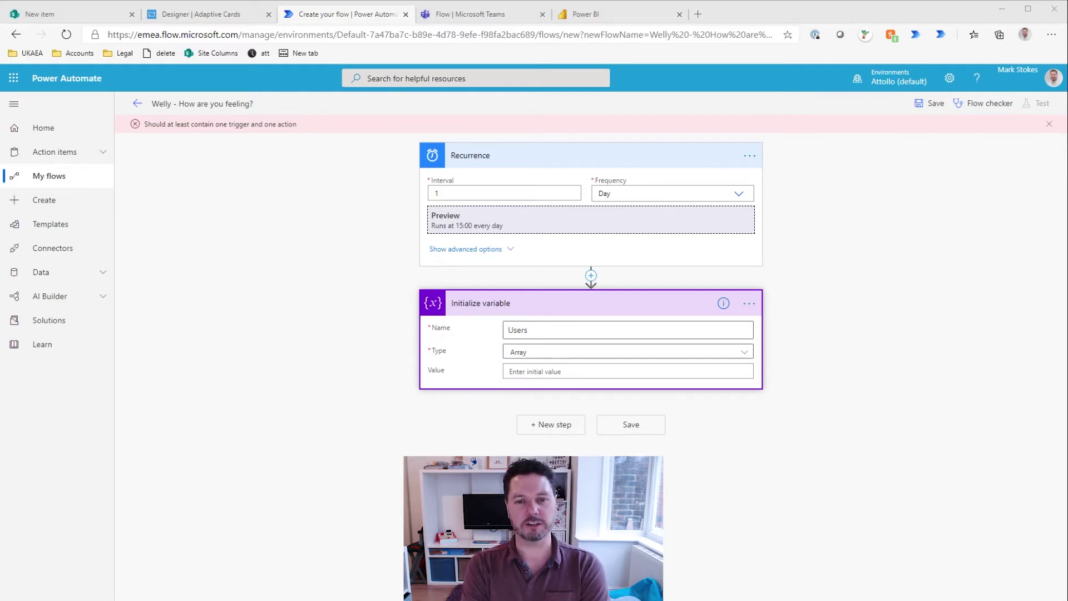
pyautogui.click(557, 371)
pyautogui.hotkey('ctrl', 'v')
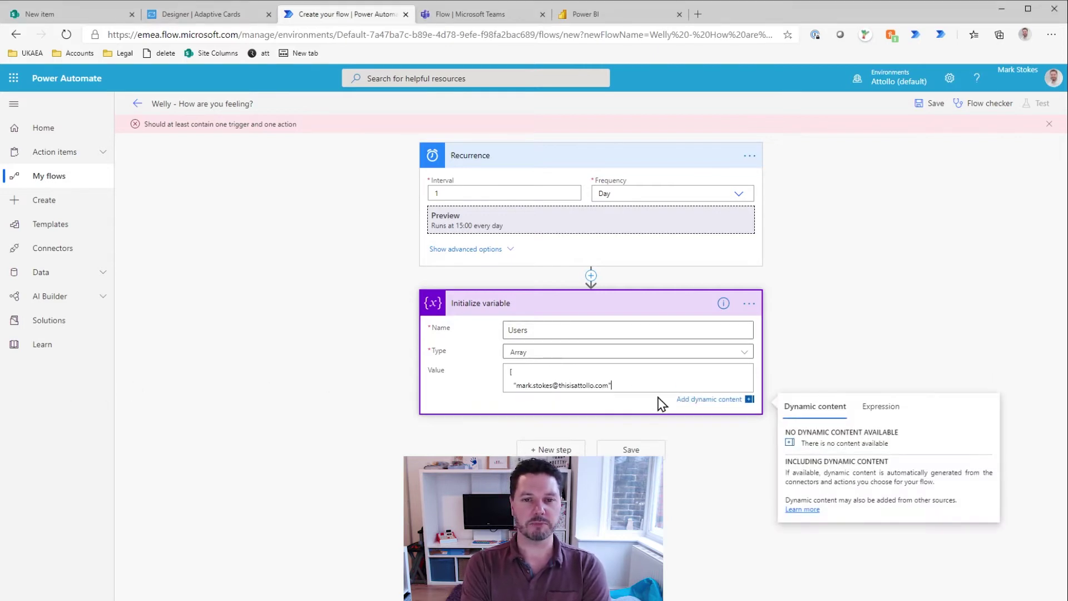
pyautogui.press('Return')
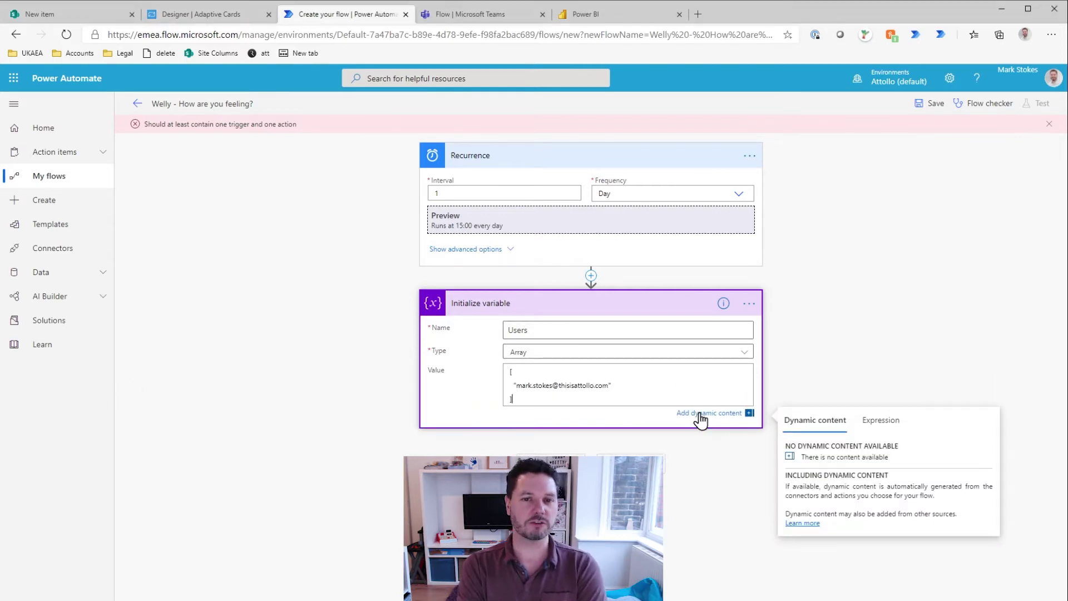
pyautogui.press('Escape')
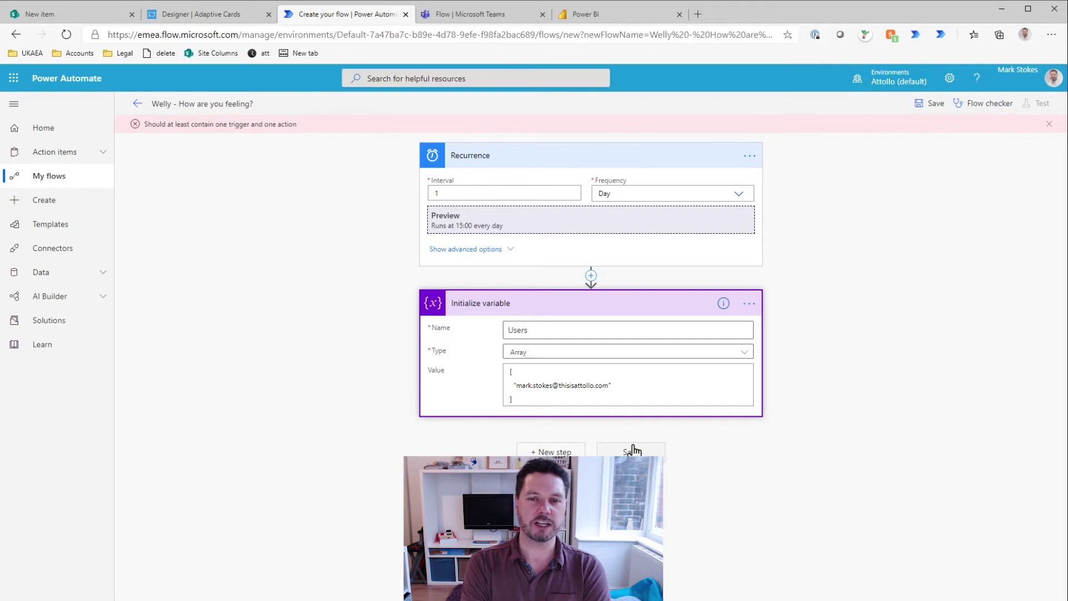
# Step: Title the step 'Initialize variable: Users' and start a comment beginning 'Li'
pyautogui.click(749, 303)
pyautogui.click(783, 322)
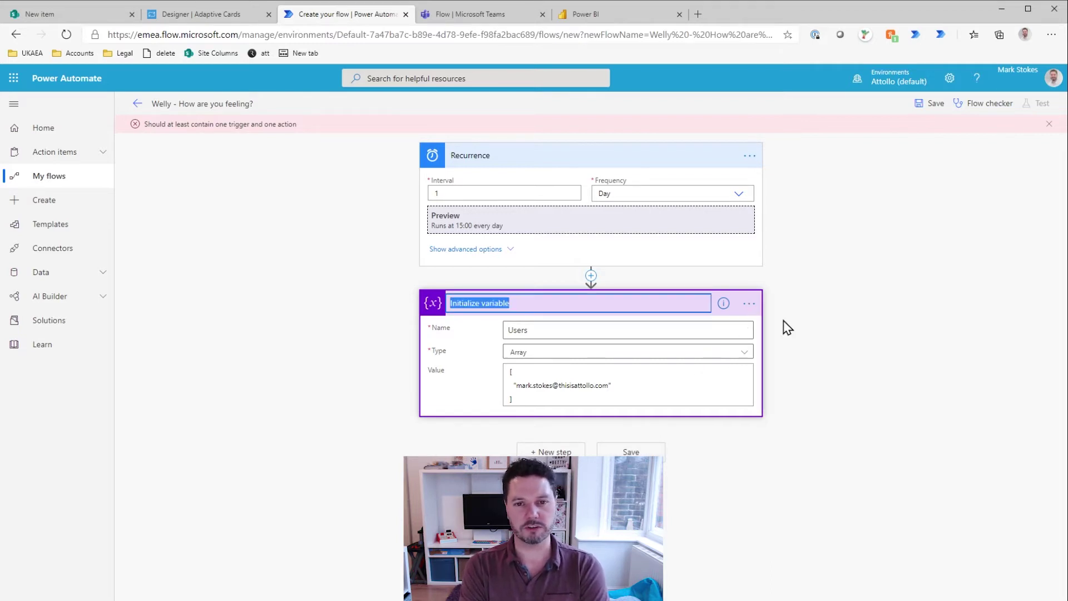
pyautogui.press('End')
pyautogui.click(783, 320)
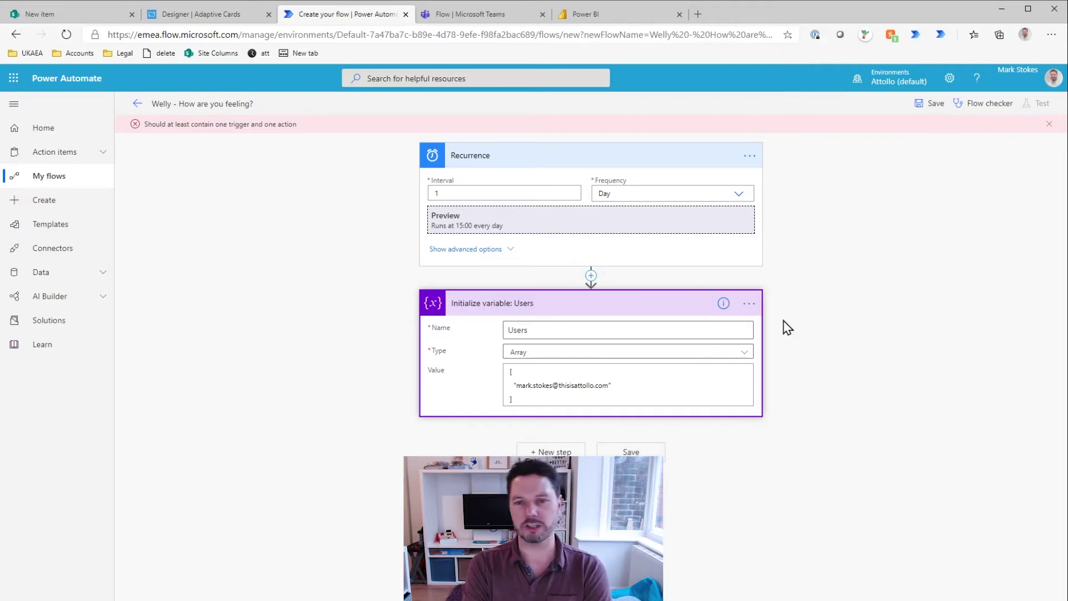
pyautogui.click(749, 303)
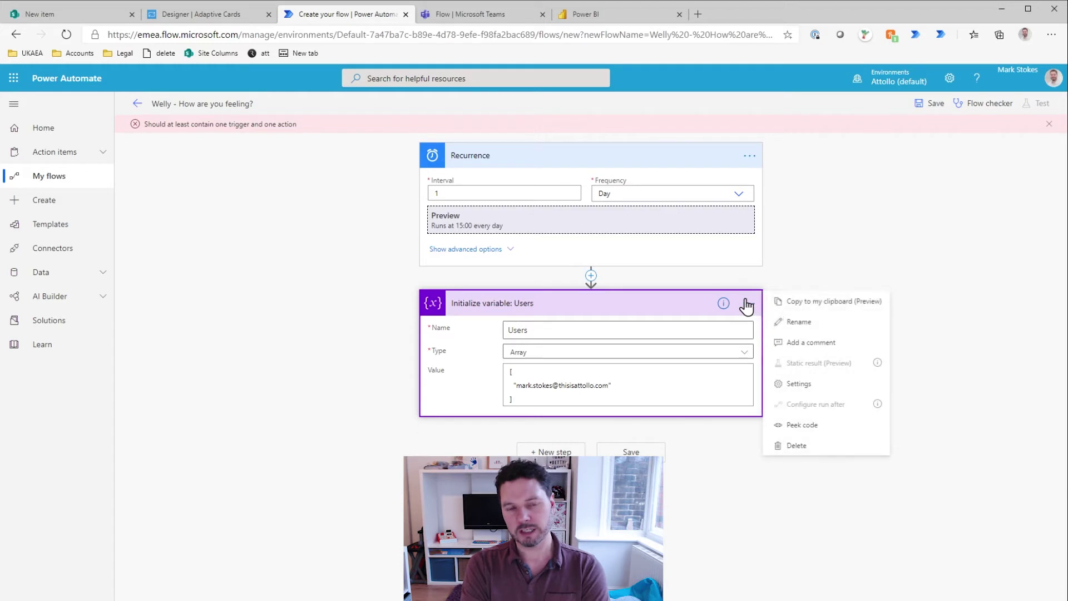
pyautogui.click(804, 343)
pyautogui.write('Listo')
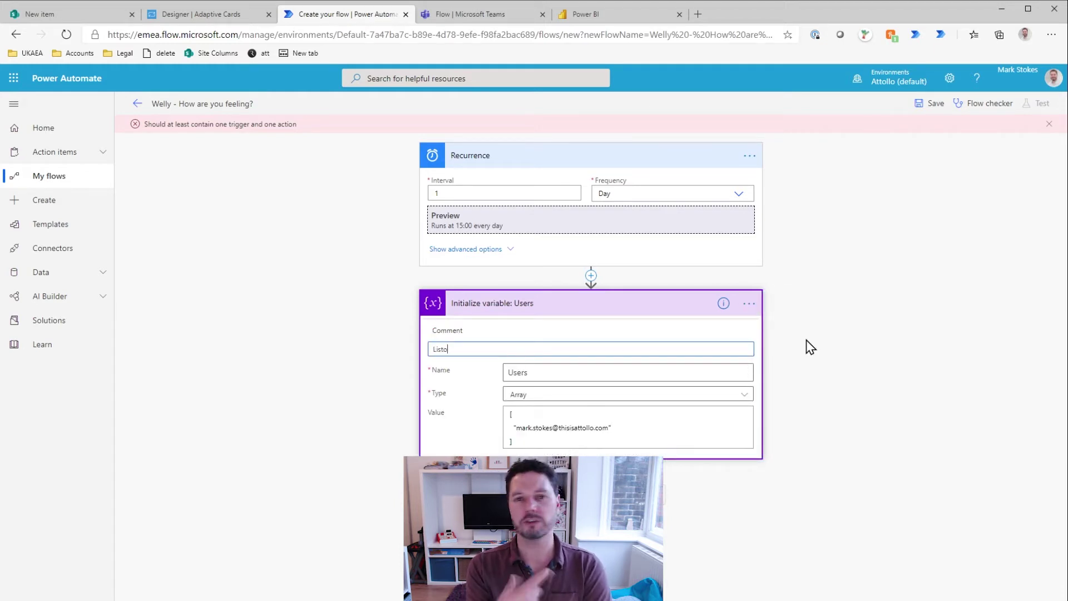
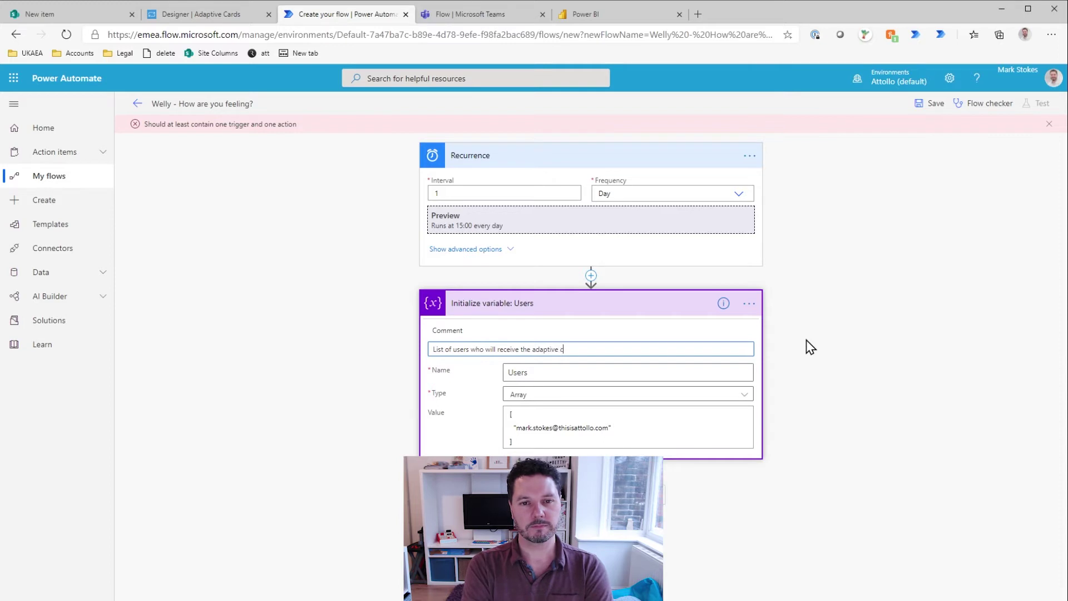
# Step: Finish the Users comment and collapse the Users variable and Recurrence steps
pyautogui.click(348, 386)
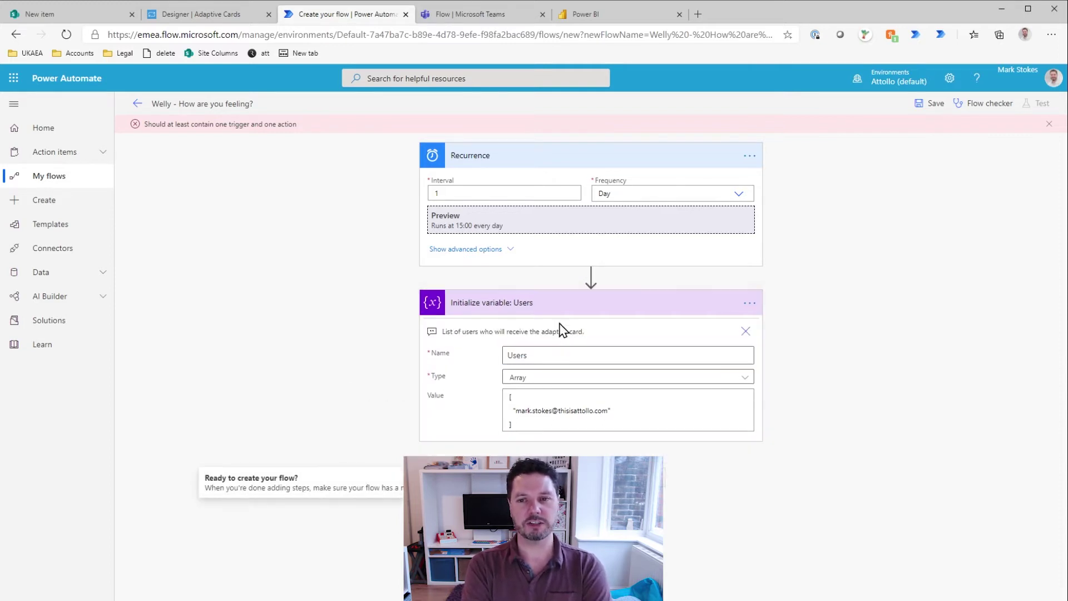
pyautogui.click(504, 305)
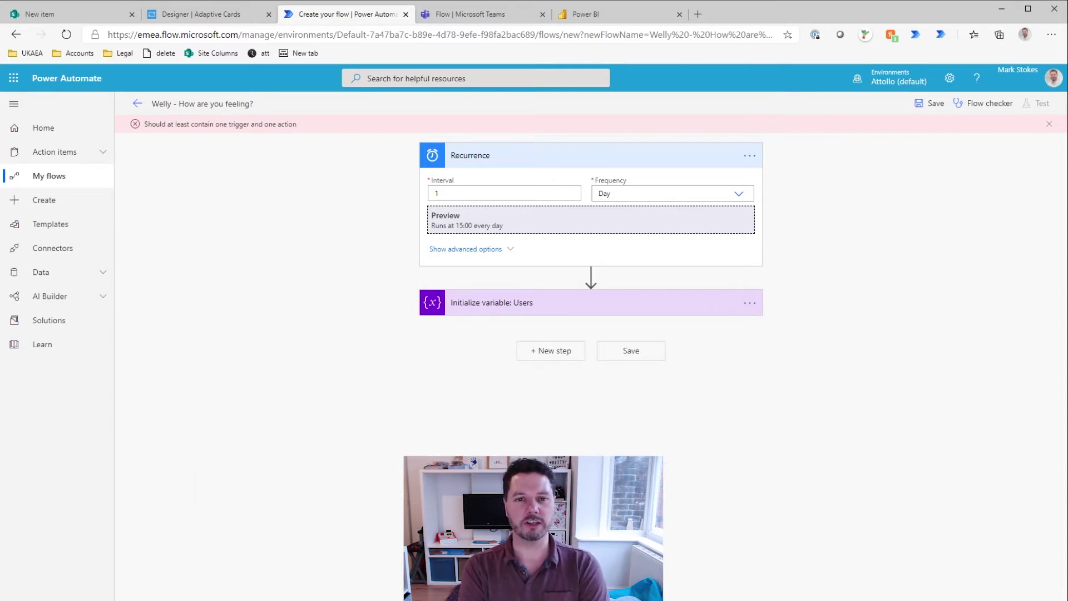
pyautogui.click(553, 156)
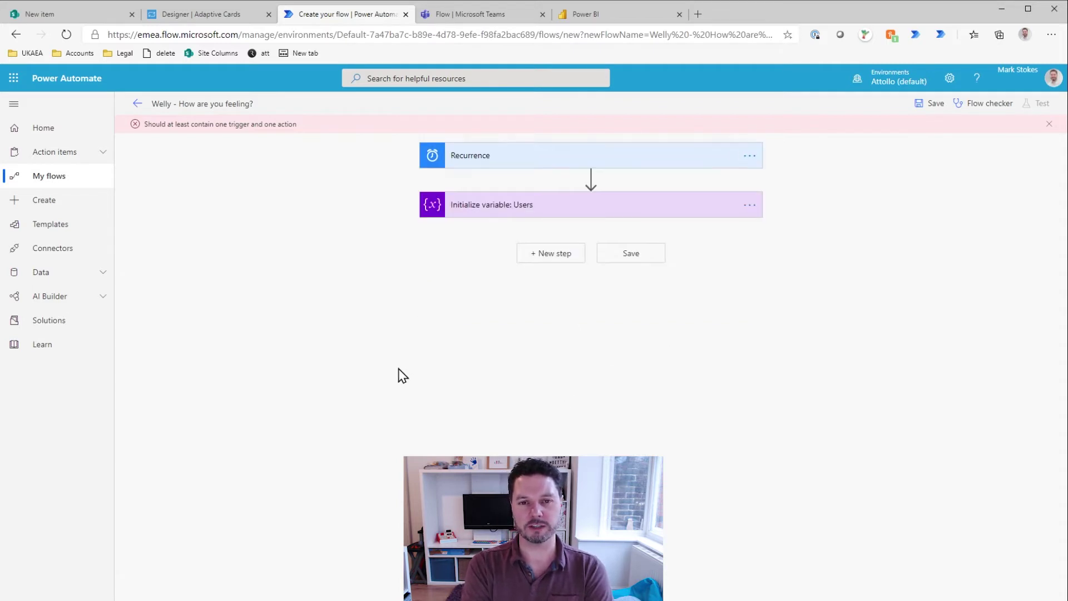
pyautogui.click(563, 258)
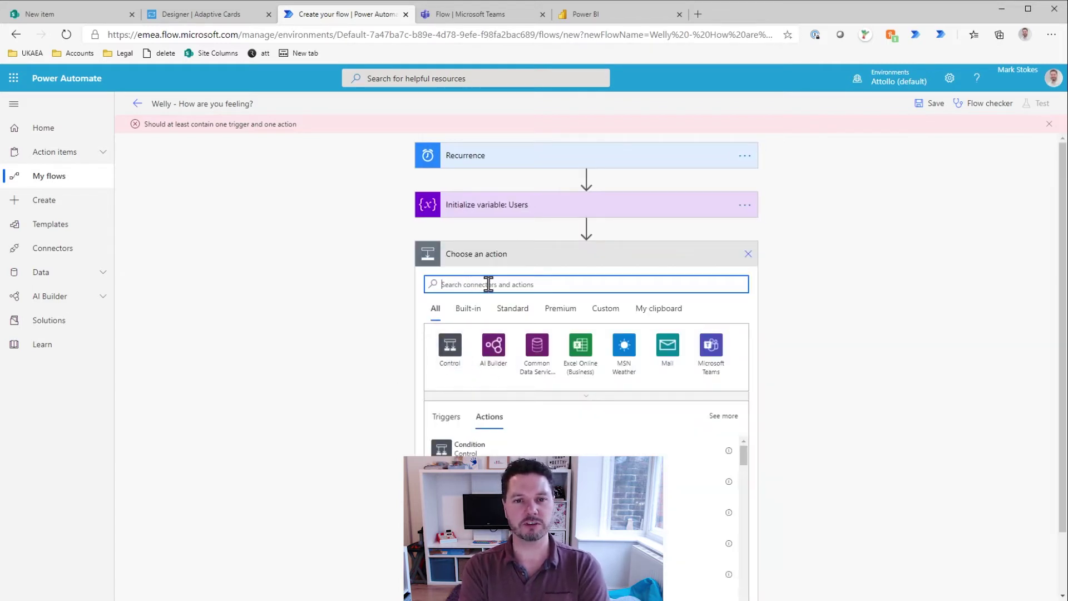
# Step: Add a Switch action and rename it 'Switch: Day of week'
pyautogui.write('switch')
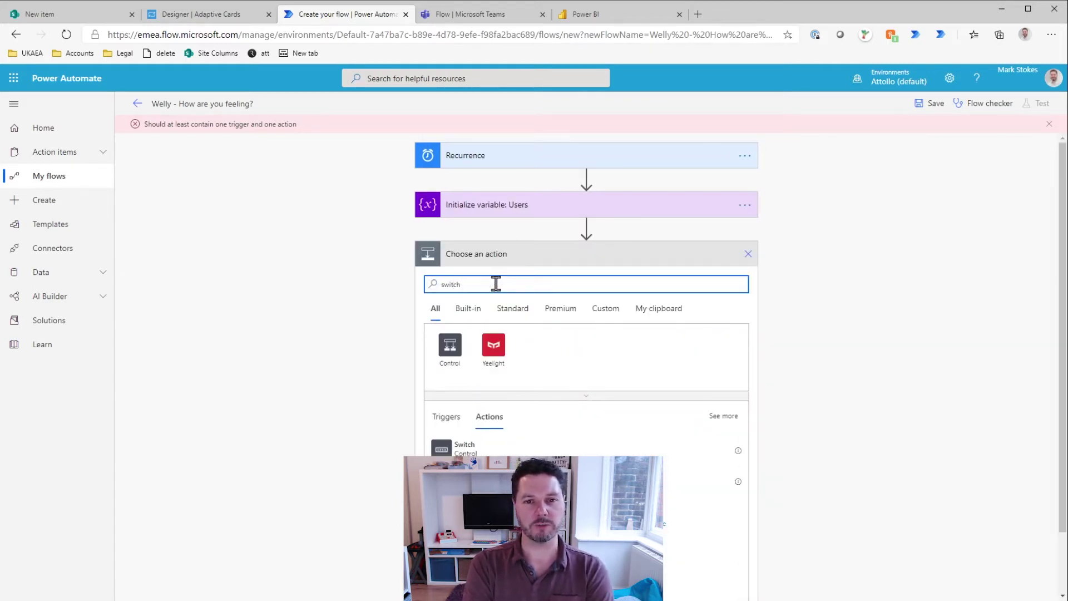
pyautogui.click(464, 446)
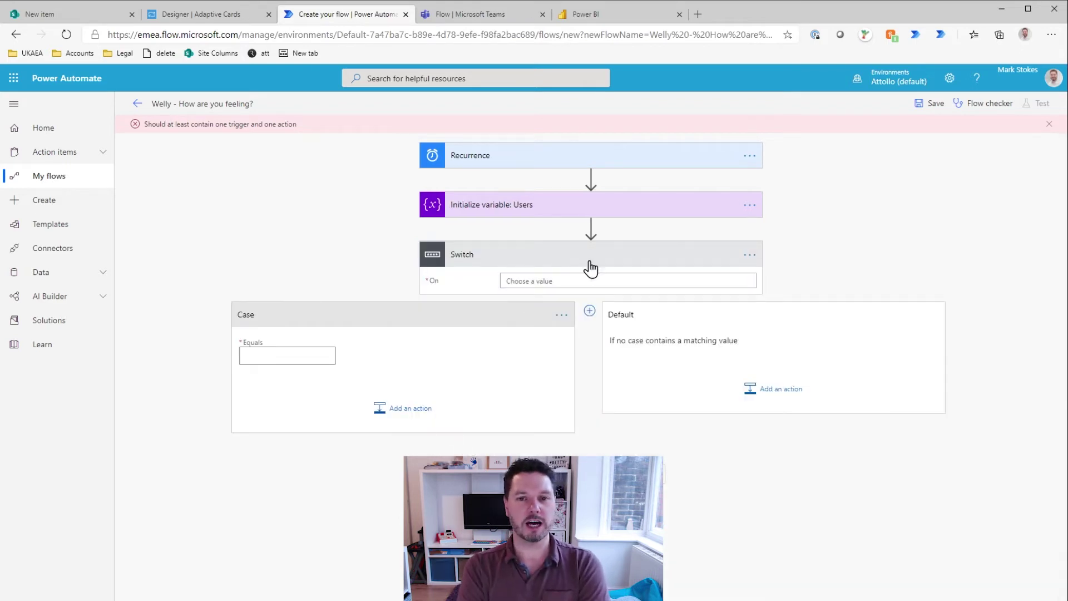
pyautogui.click(749, 254)
pyautogui.click(766, 272)
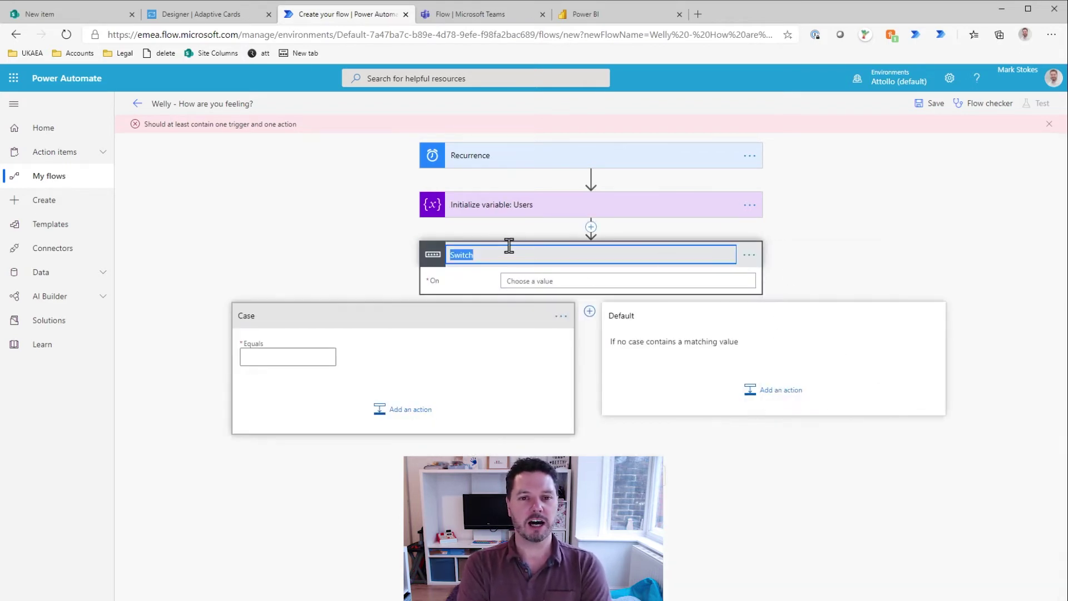
pyautogui.click(511, 253)
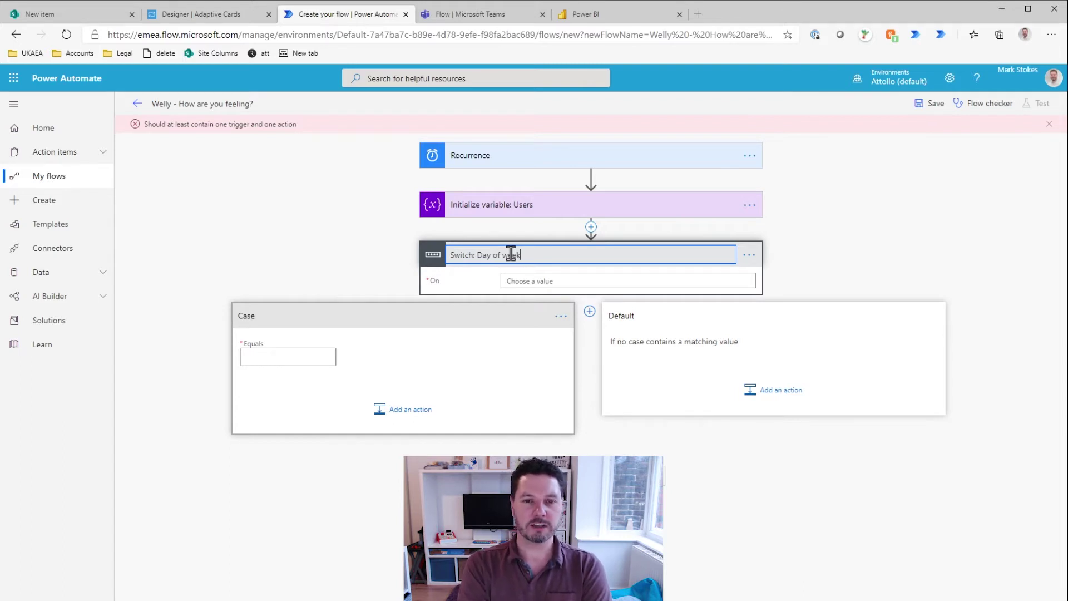
pyautogui.click(310, 241)
# Step: Set the Switch's On value to the expression dayOfWeek(utcNow())
pyautogui.click(536, 282)
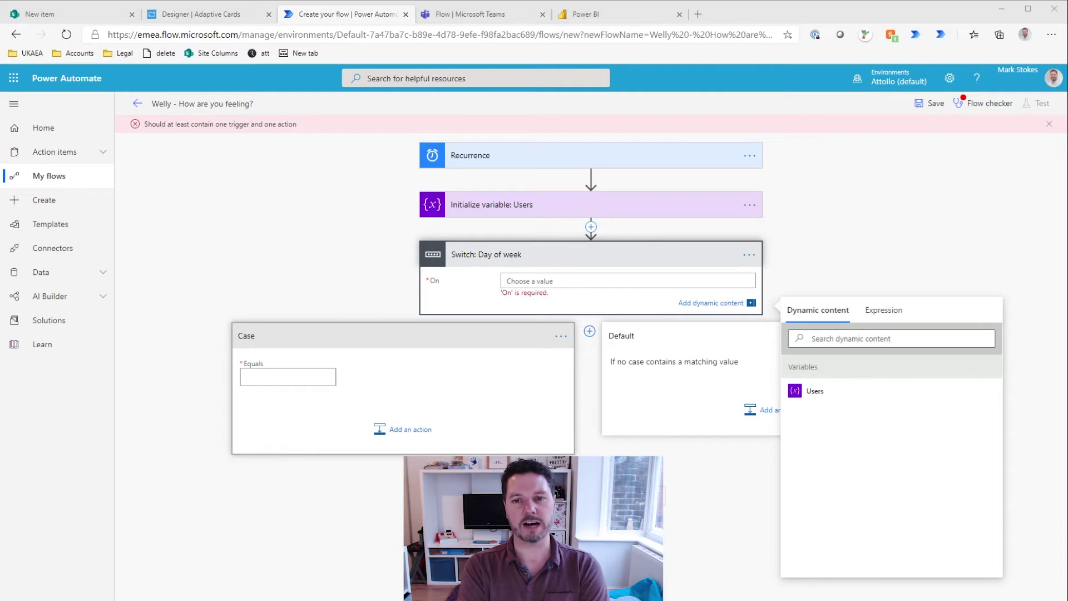
pyautogui.click(884, 310)
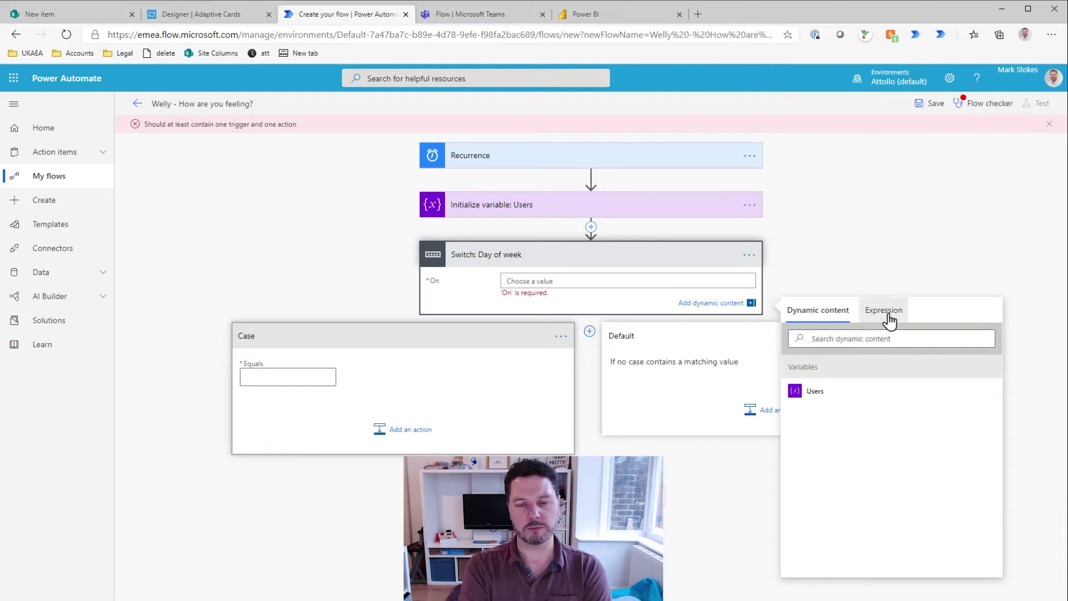
pyautogui.write('dayOfWeek(utcNow())')
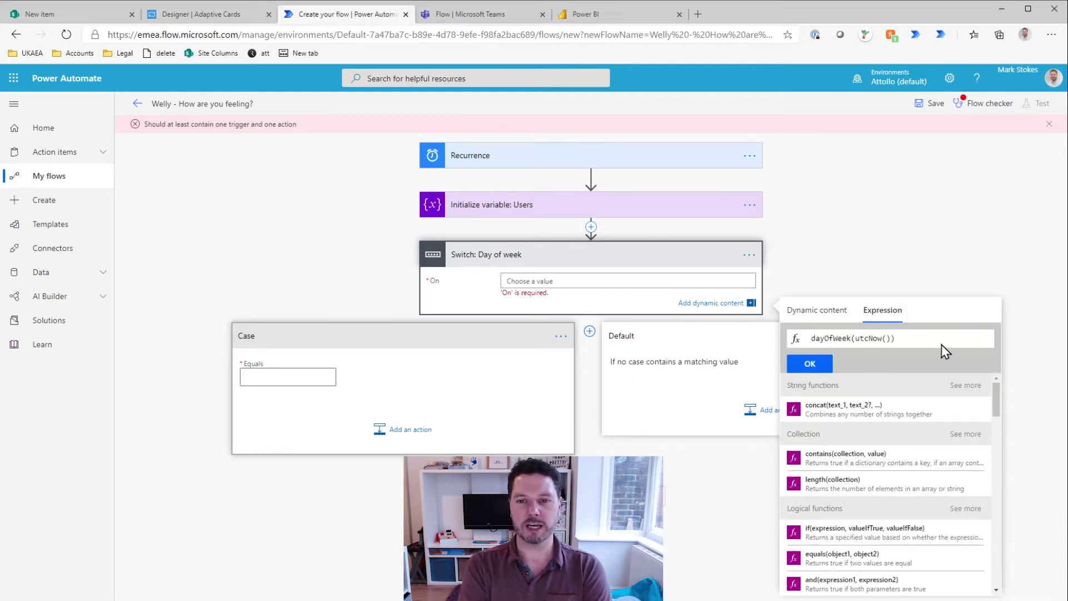
pyautogui.moveTo(857, 339); pyautogui.dragTo(891, 338)
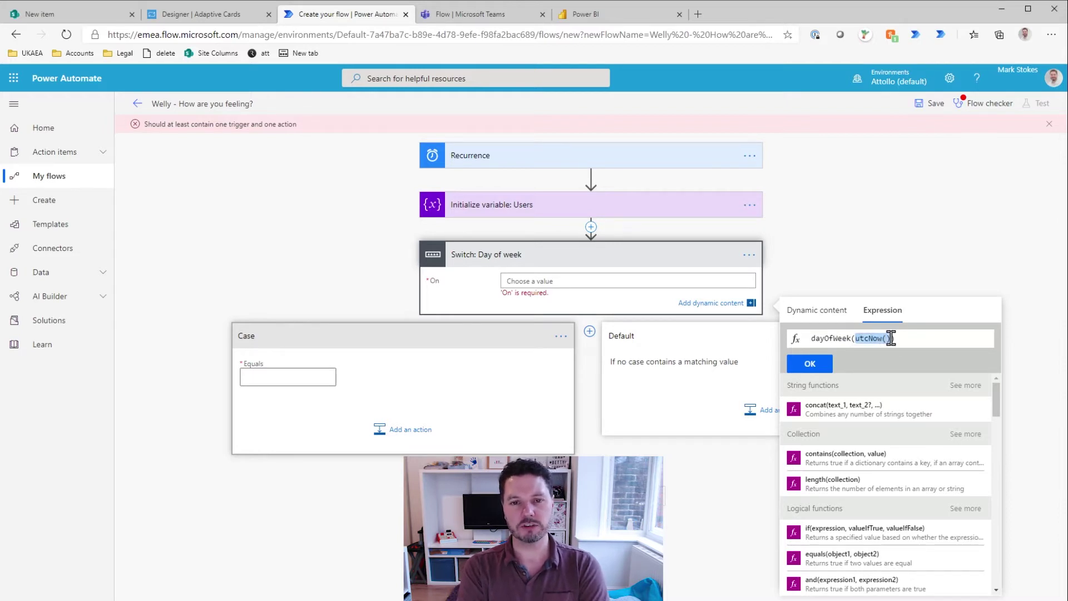
pyautogui.moveTo(810, 338); pyautogui.dragTo(906, 338)
pyautogui.click(811, 364)
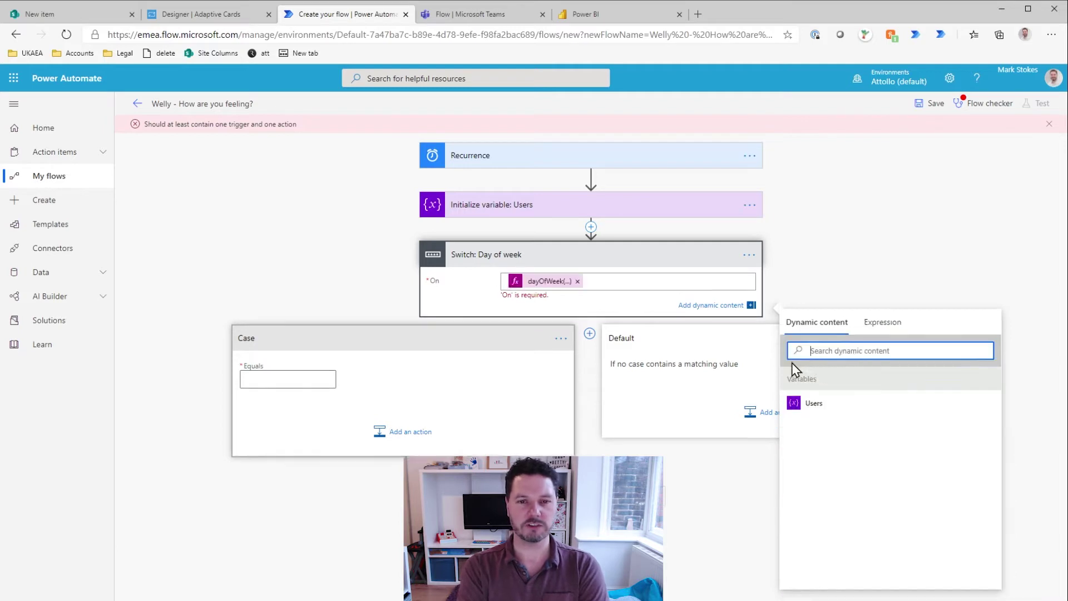
pyautogui.click(257, 259)
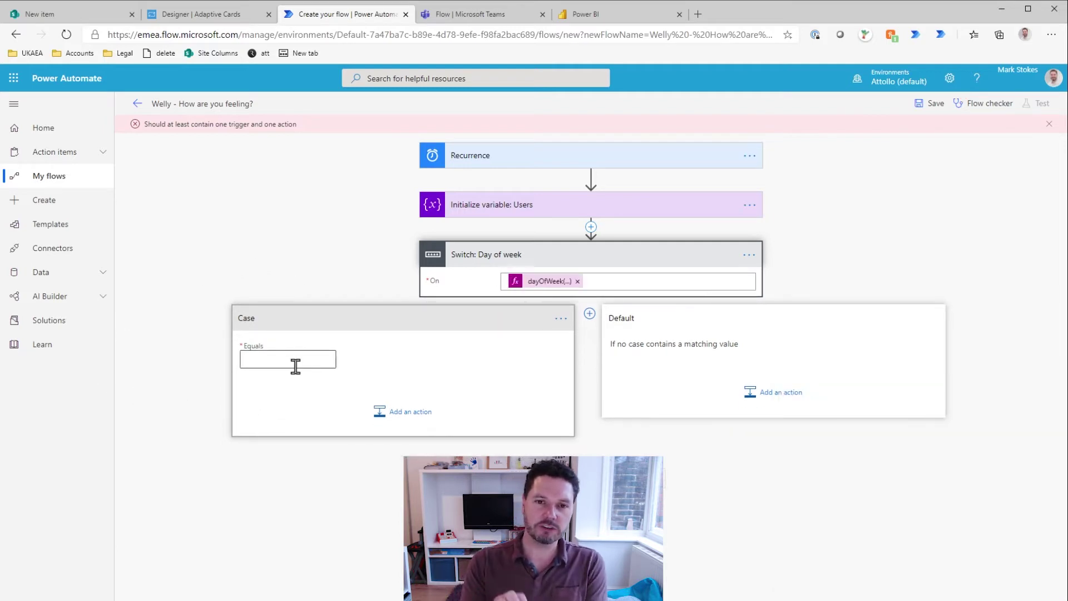
# Step: Add four Switch cases with Equals values Tuesday, Thursday, Saturday and Sunday
pyautogui.click(272, 362)
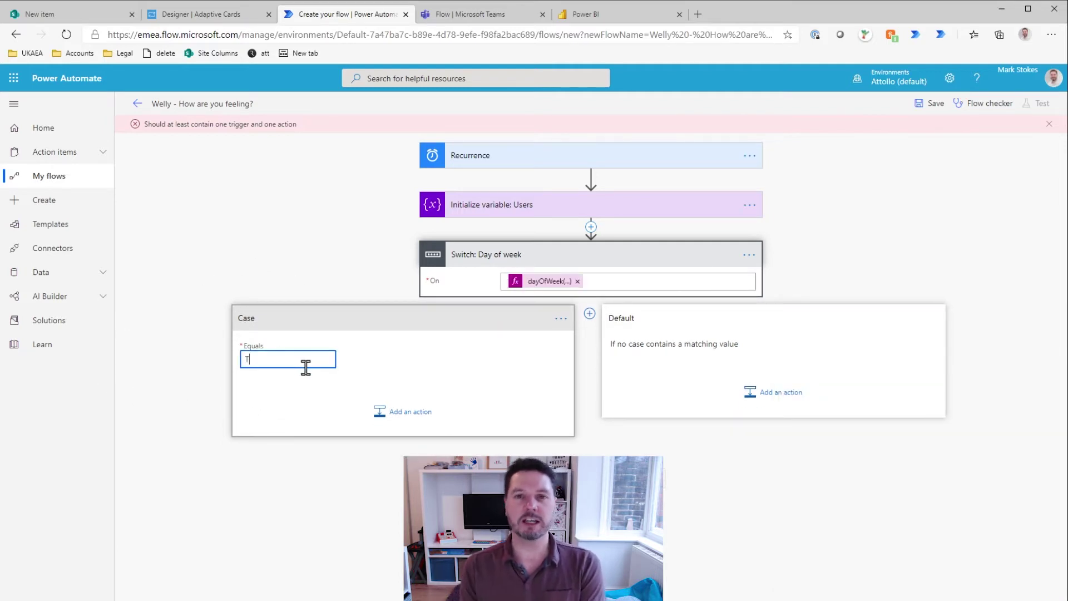
pyautogui.click(333, 451)
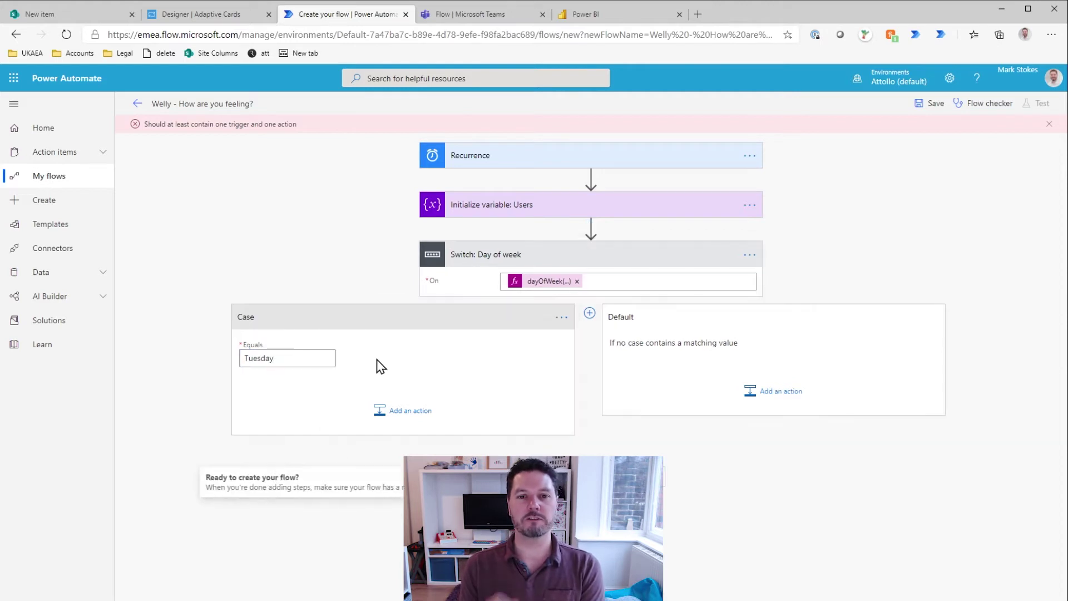
pyautogui.click(589, 315)
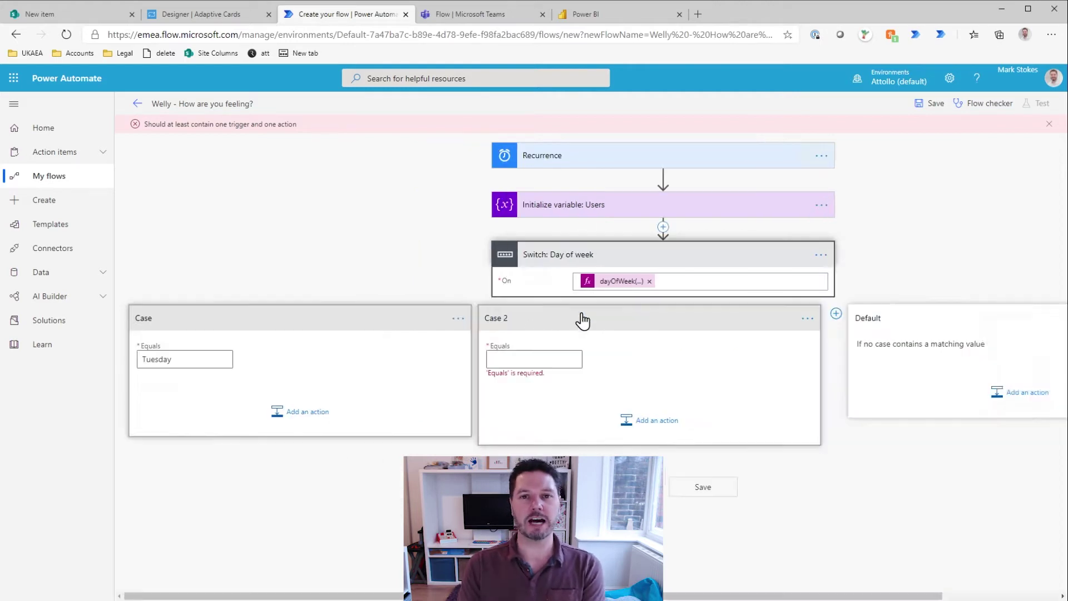
pyautogui.click(524, 359)
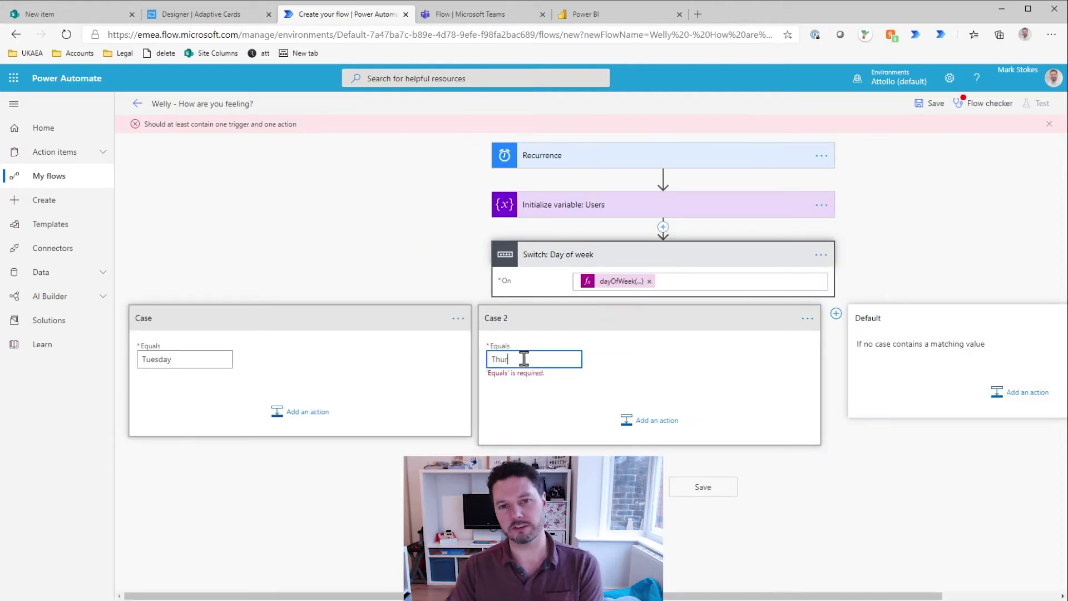
pyautogui.click(576, 453)
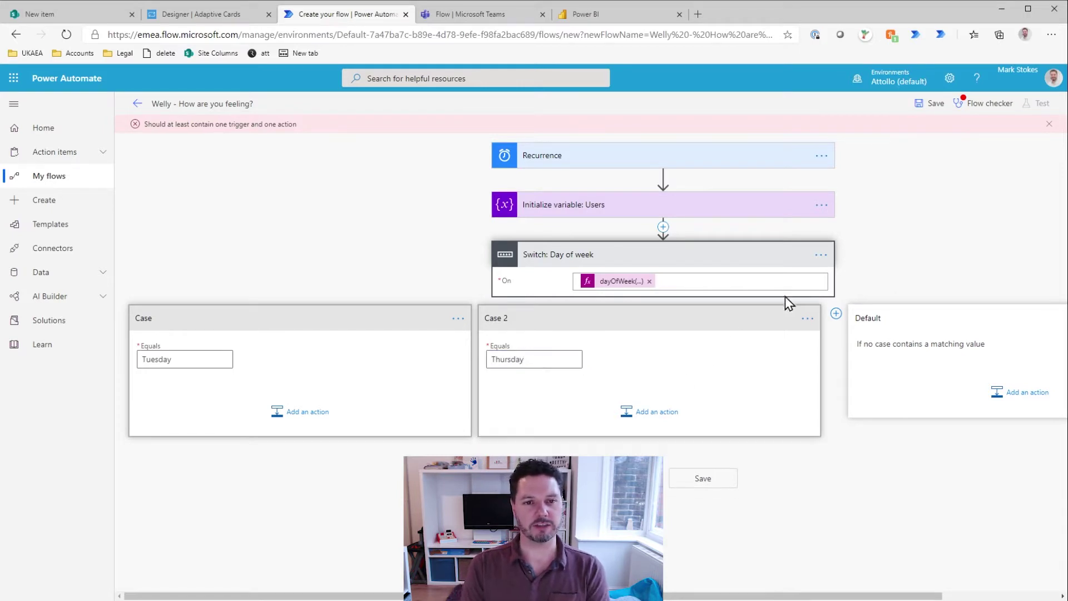
pyautogui.click(836, 317)
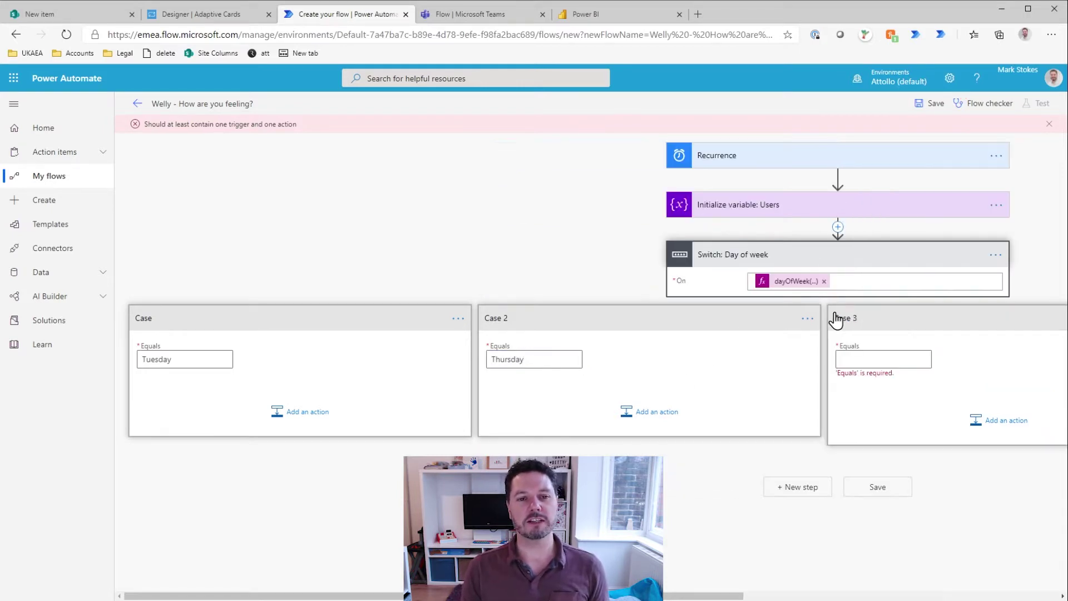
pyautogui.moveTo(703, 594); pyautogui.dragTo(992, 558)
pyautogui.click(415, 360)
pyautogui.click(408, 362)
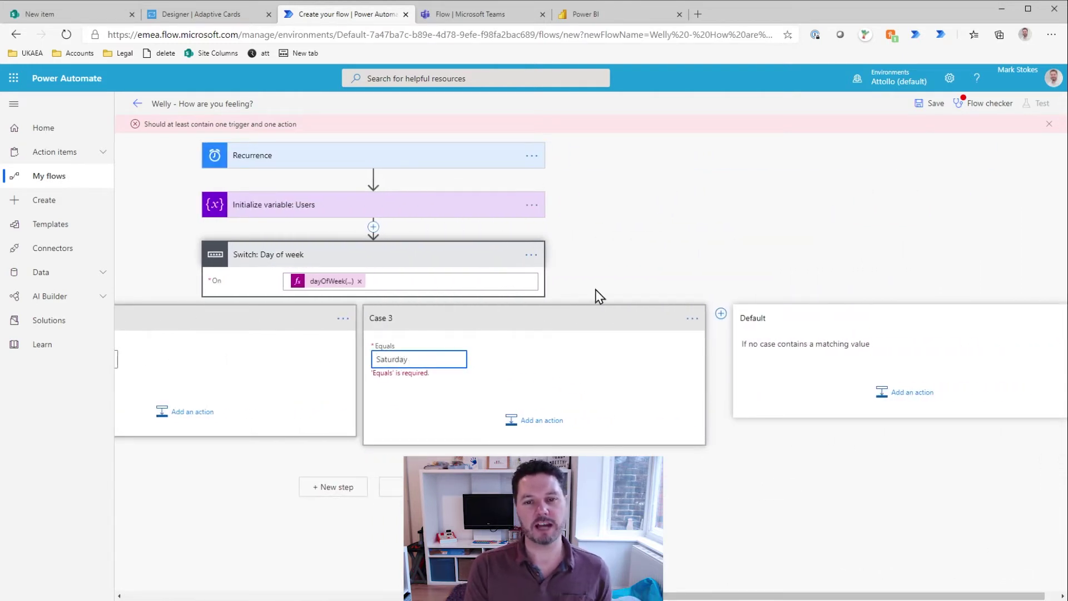
pyautogui.click(721, 313)
pyautogui.click(752, 357)
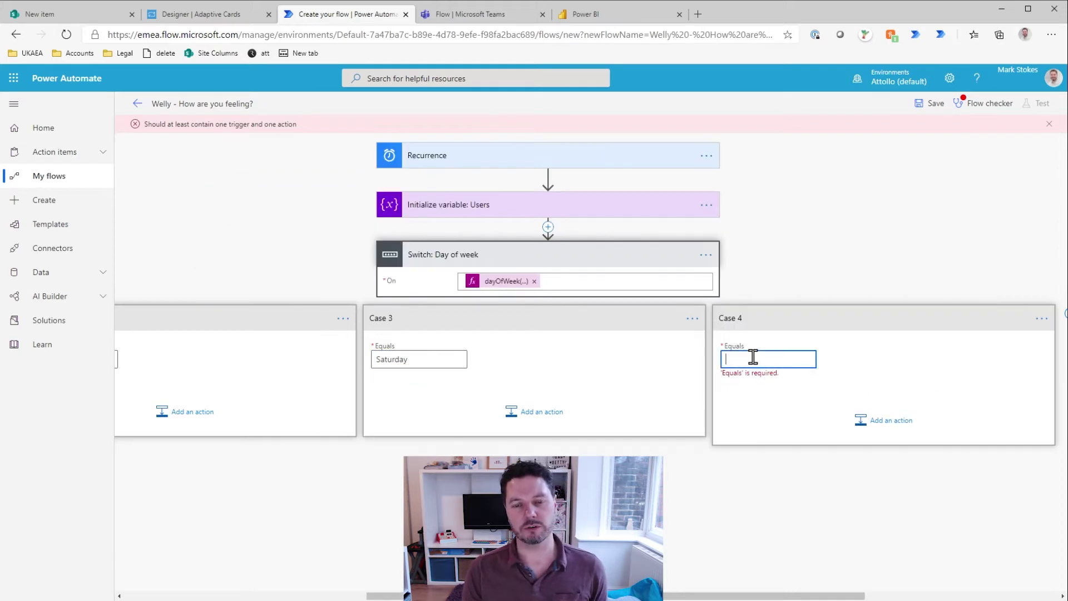
pyautogui.write('Sunday')
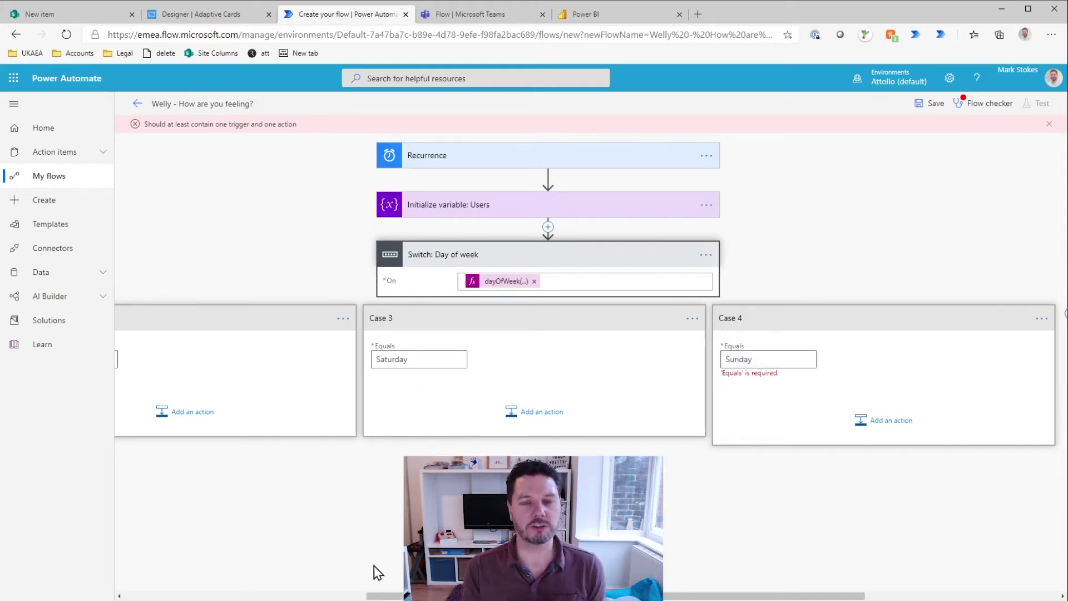
pyautogui.moveTo(378, 596); pyautogui.dragTo(96, 559)
# Step: Rename the first two cases to Tuesday and Thursday
pyautogui.click(459, 317)
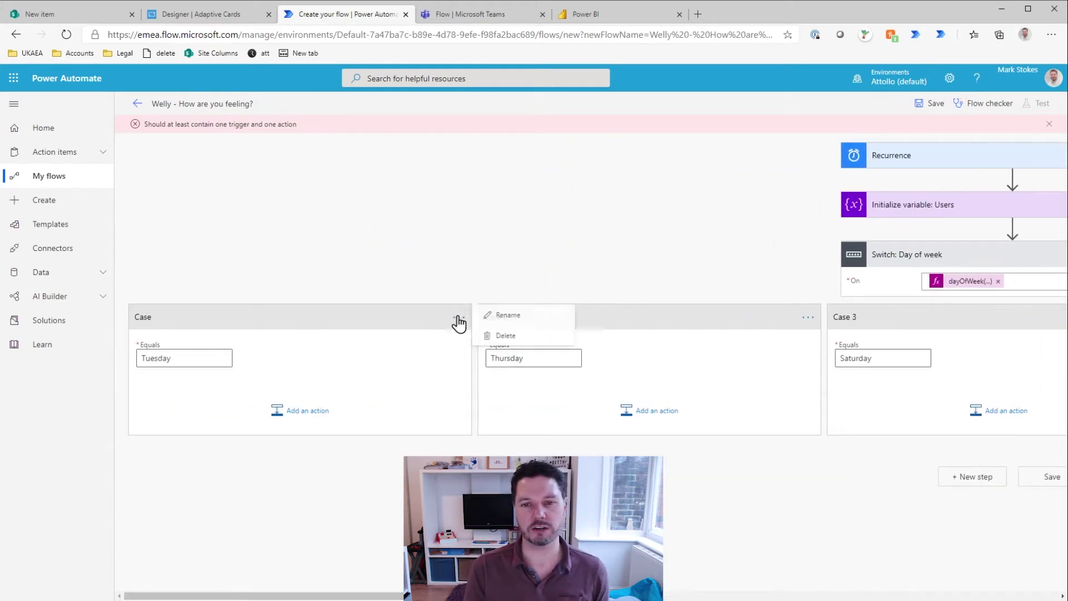
pyautogui.click(504, 321)
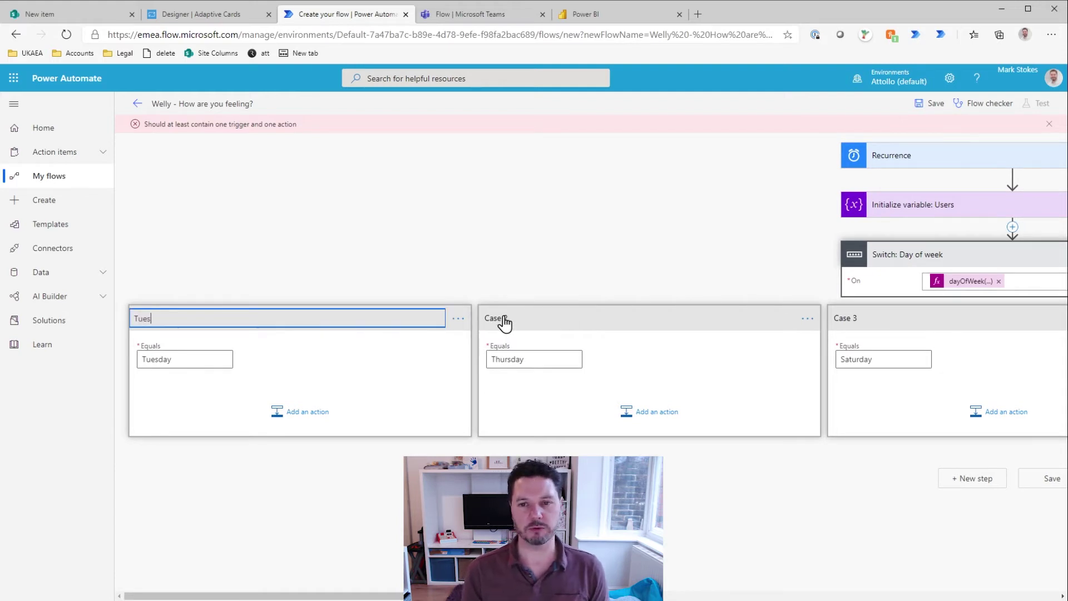
pyautogui.click(807, 318)
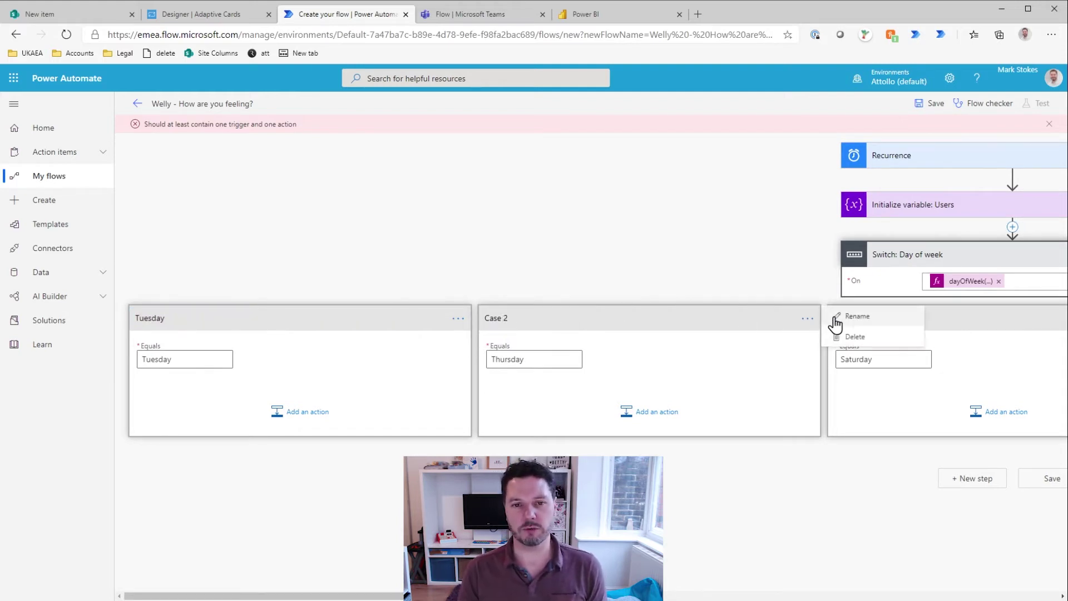
pyautogui.click(851, 318)
pyautogui.write('rsday')
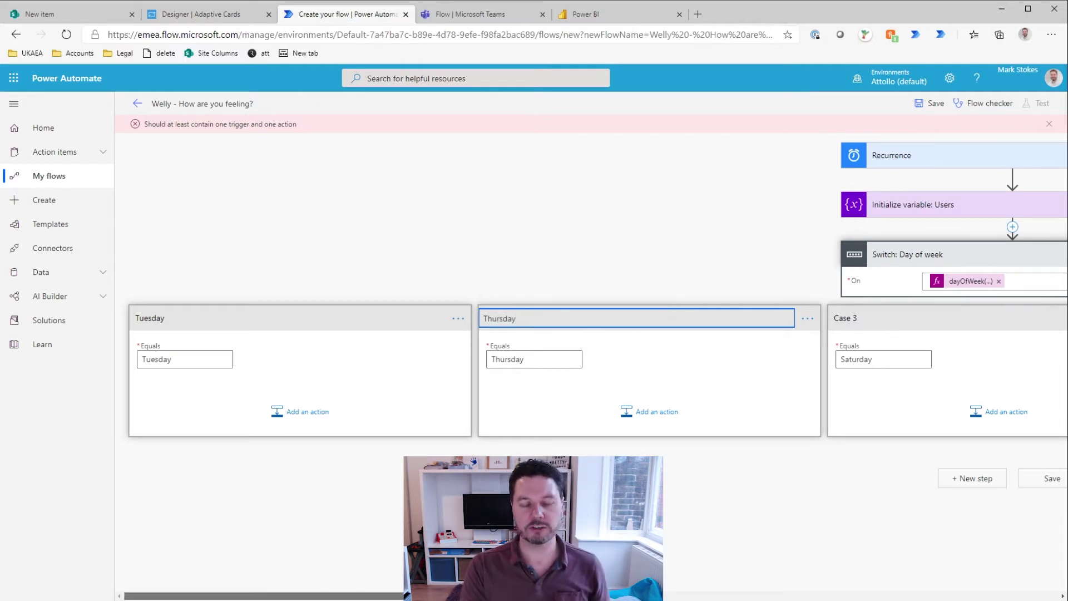
pyautogui.moveTo(589, 596); pyautogui.dragTo(854, 570)
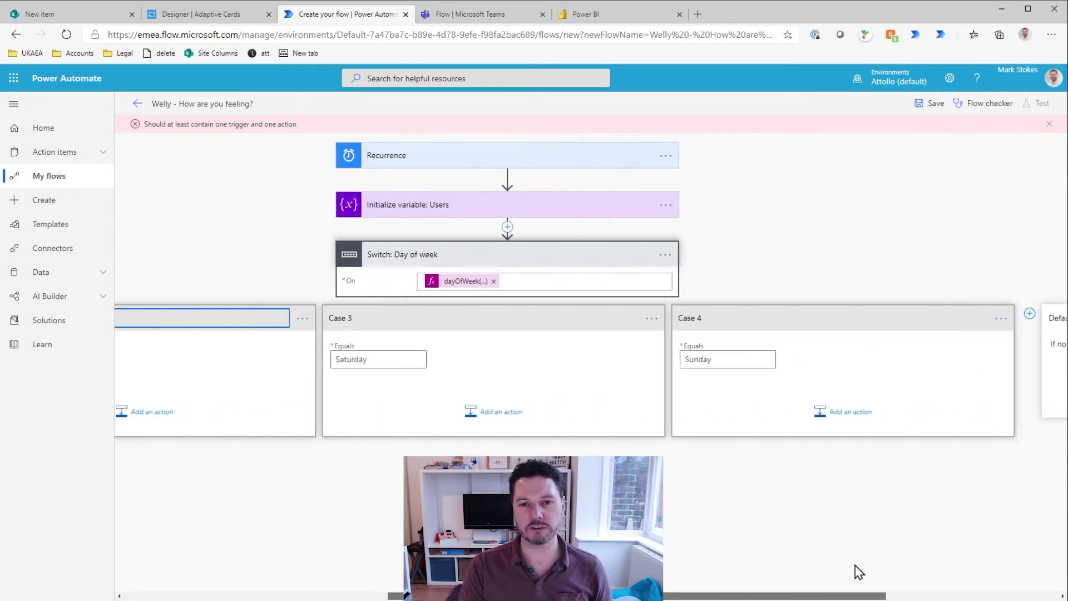
# Step: Rename the last two cases to Saturday and Sunday
pyautogui.click(649, 320)
pyautogui.click(695, 315)
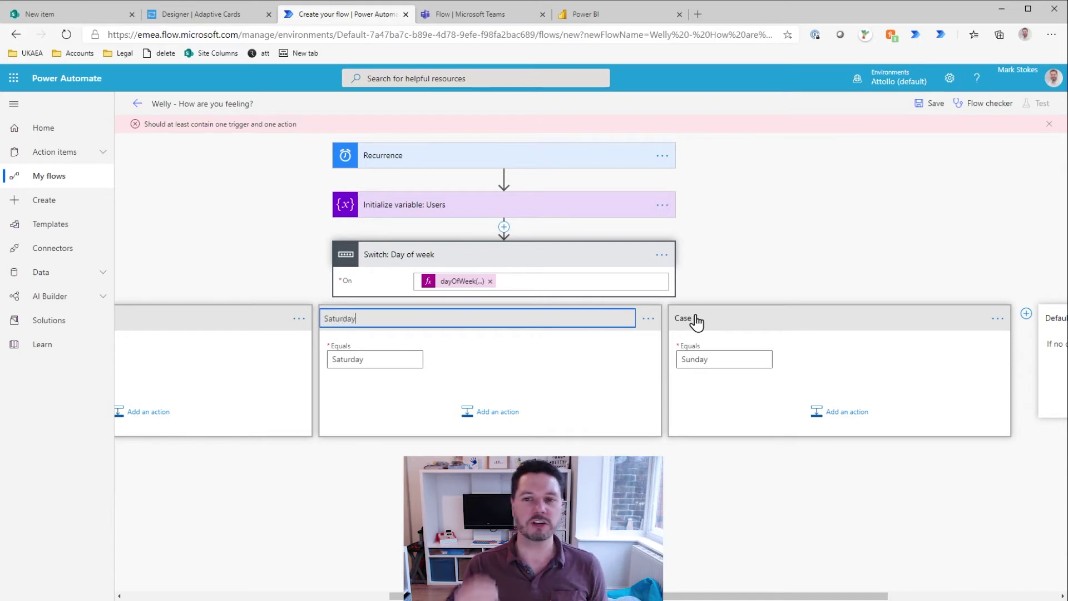
pyautogui.click(998, 318)
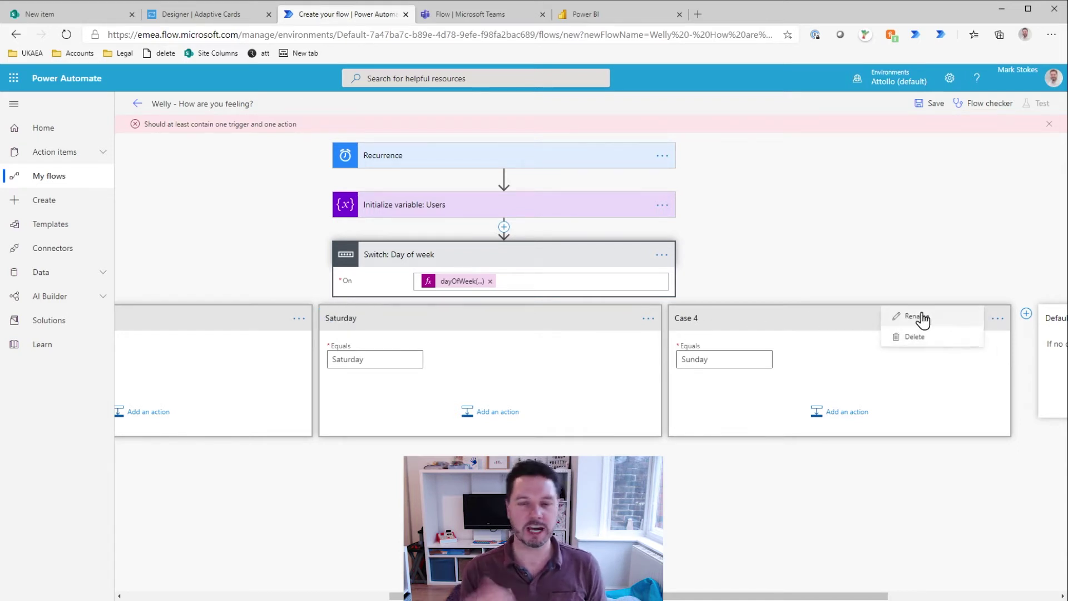
pyautogui.click(921, 316)
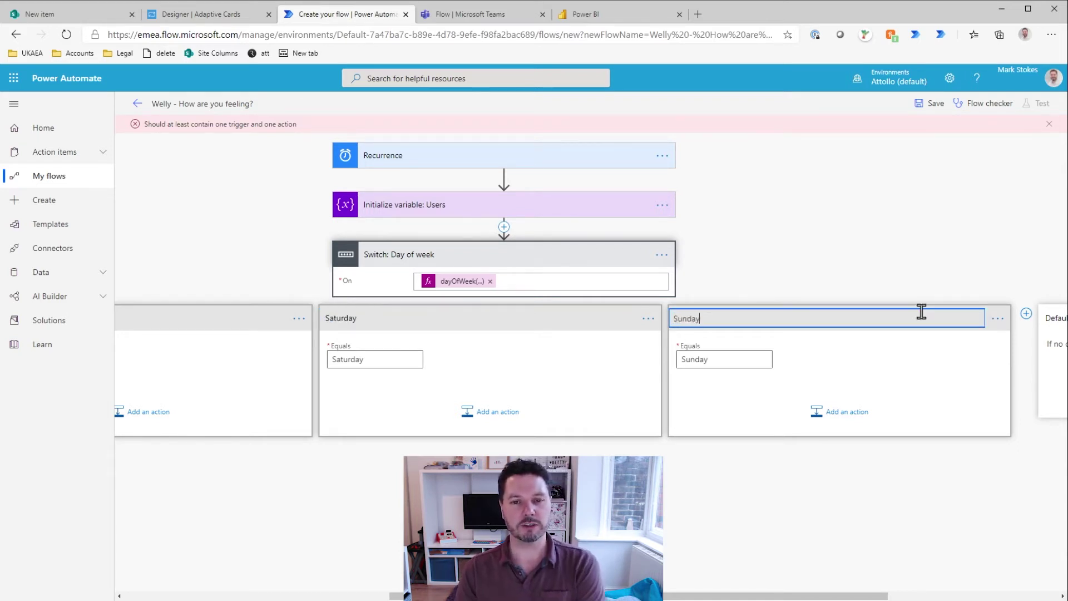
pyautogui.click(797, 551)
pyautogui.moveTo(640, 595); pyautogui.dragTo(912, 595)
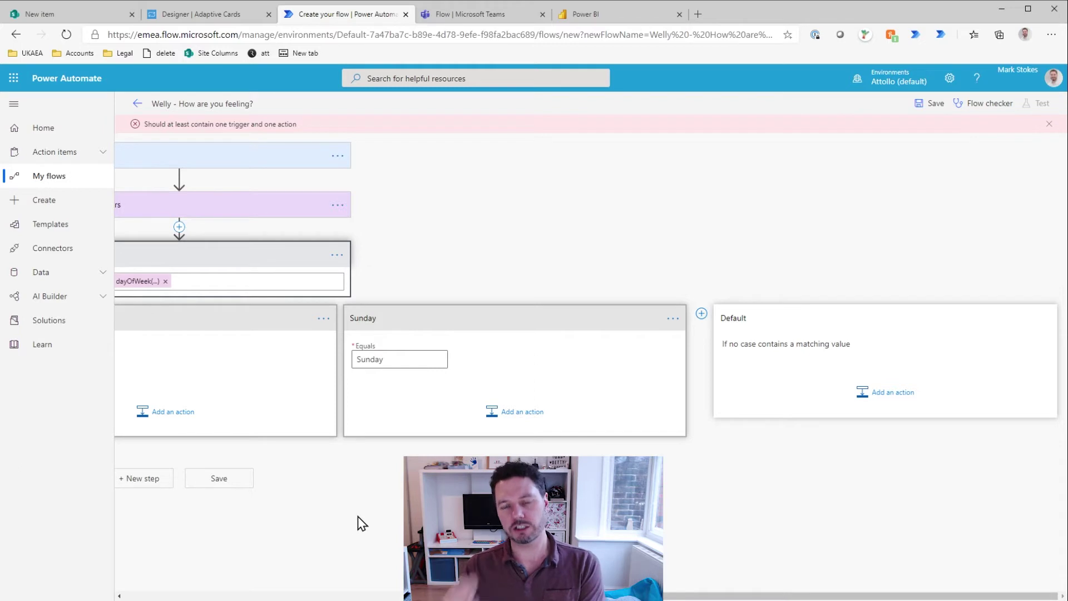
# Step: Add an Apply to each loop over the Users variable in the Default case
pyautogui.click(882, 393)
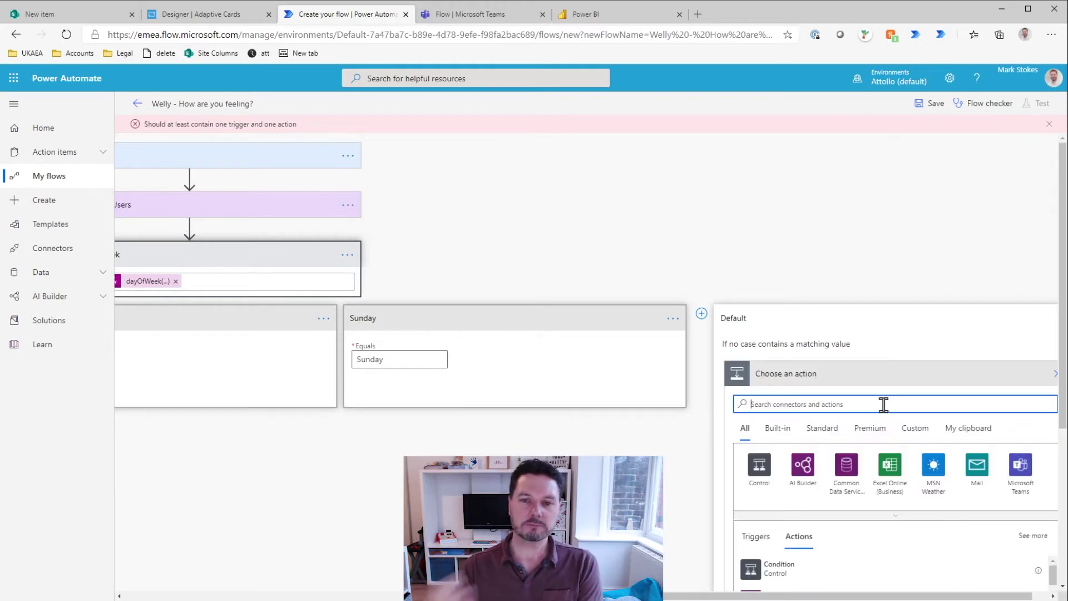
pyautogui.write('Apply t')
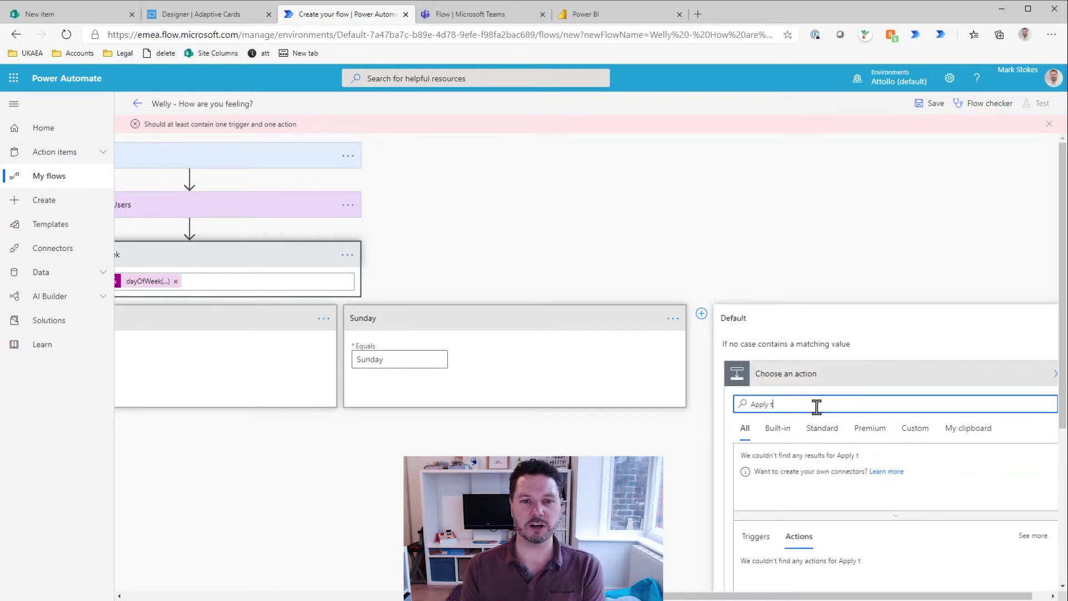
pyautogui.write('o each')
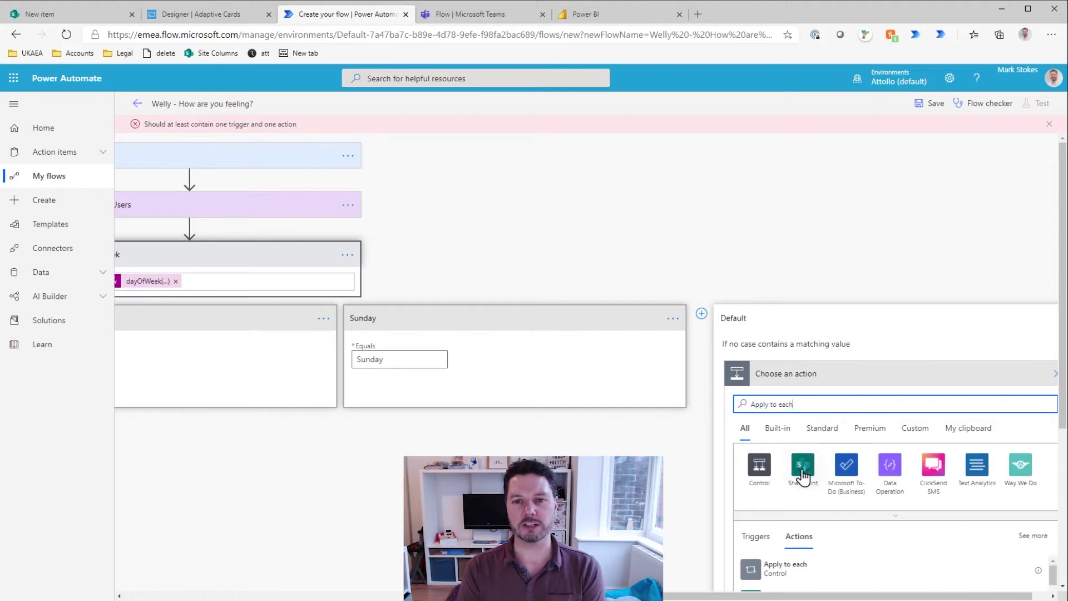
pyautogui.scroll(-5, 802, 476)
pyautogui.click(786, 362)
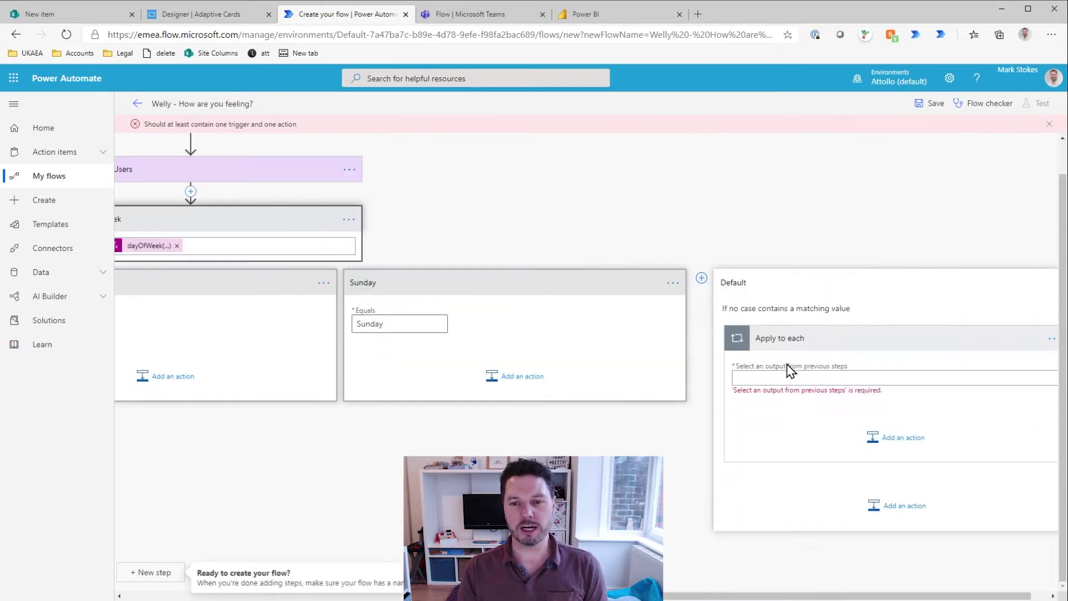
pyautogui.click(800, 376)
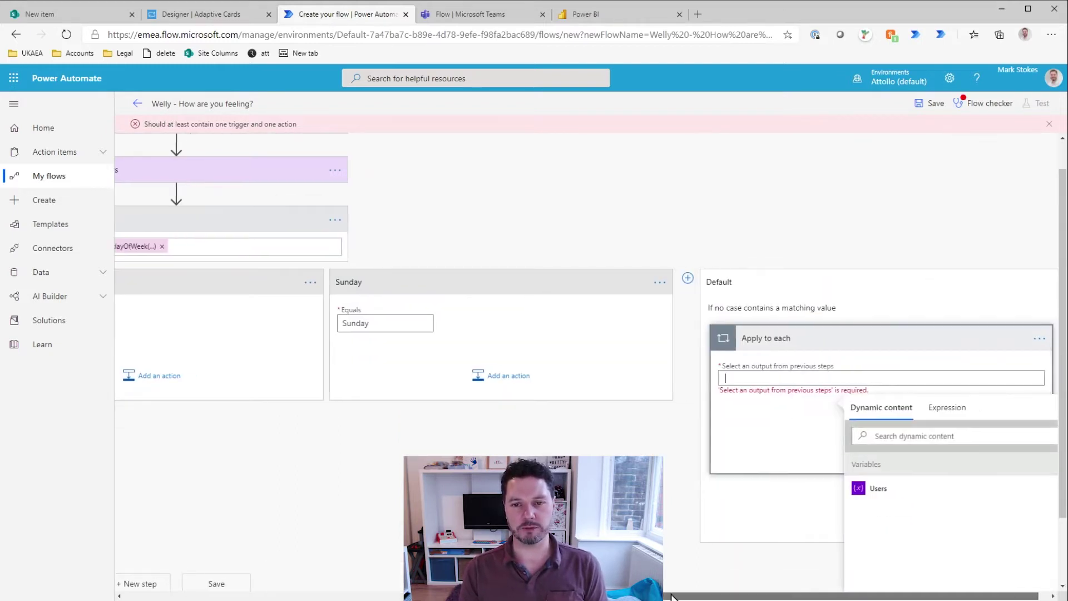
pyautogui.click(854, 495)
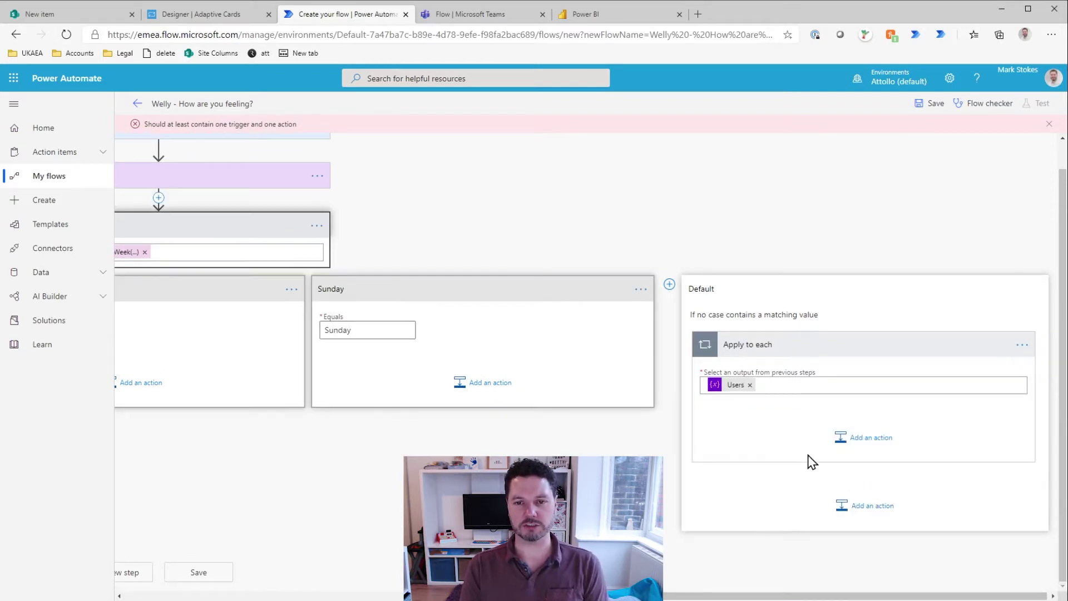
# Step: Inside the loop, post an Adaptive Card to a Teams user with Recipient set to Current item
pyautogui.click(871, 441)
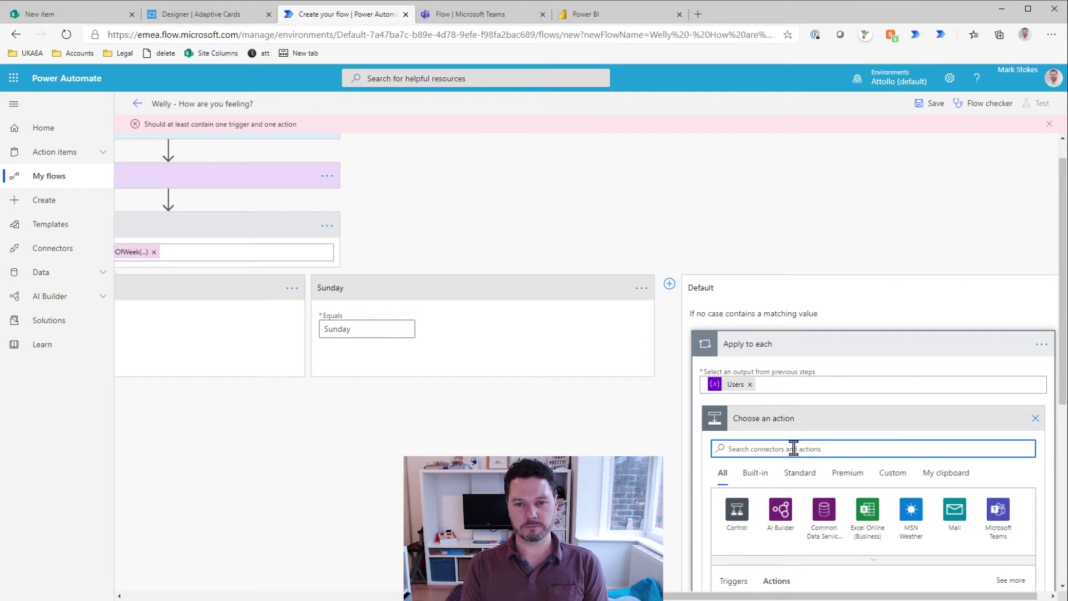
pyautogui.write('adaptive')
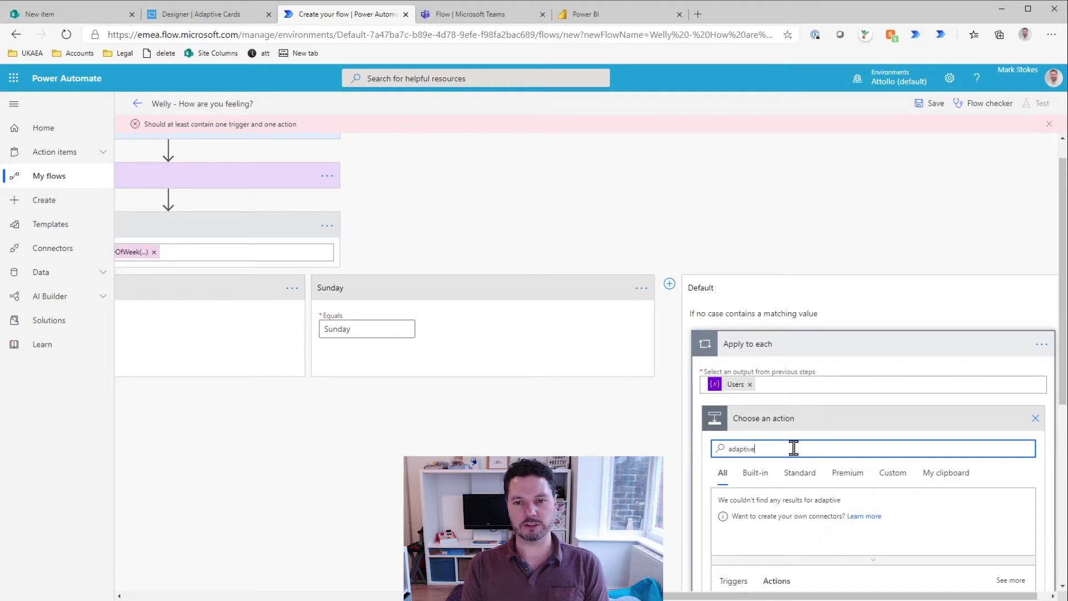
pyautogui.scroll(-2, 794, 448)
pyautogui.scroll(-1, 818, 504)
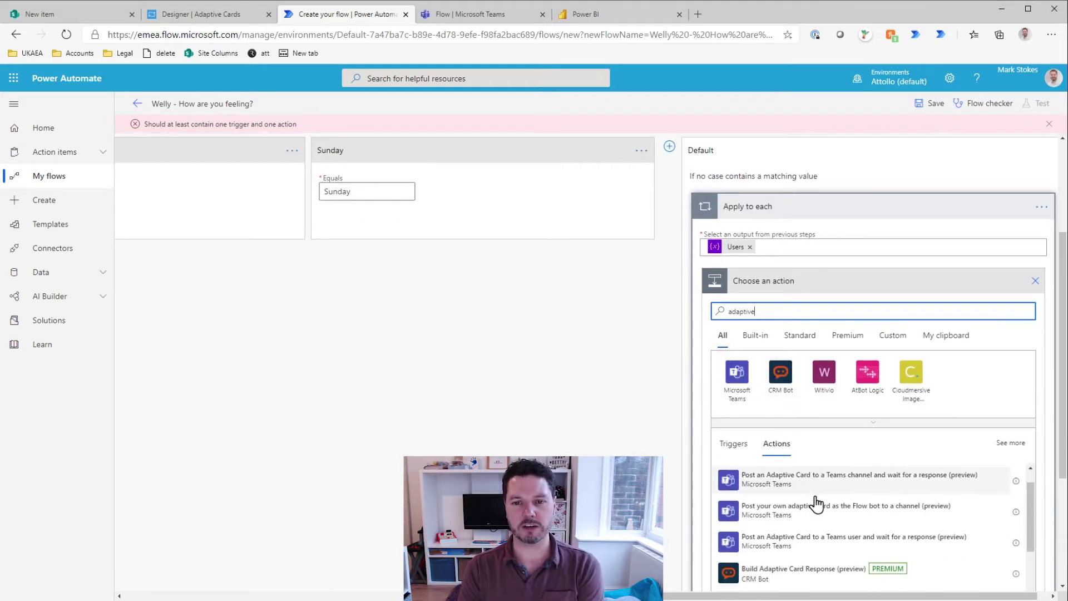
pyautogui.scroll(1, 817, 504)
pyautogui.scroll(-1, 817, 503)
pyautogui.scroll(-3, 874, 320)
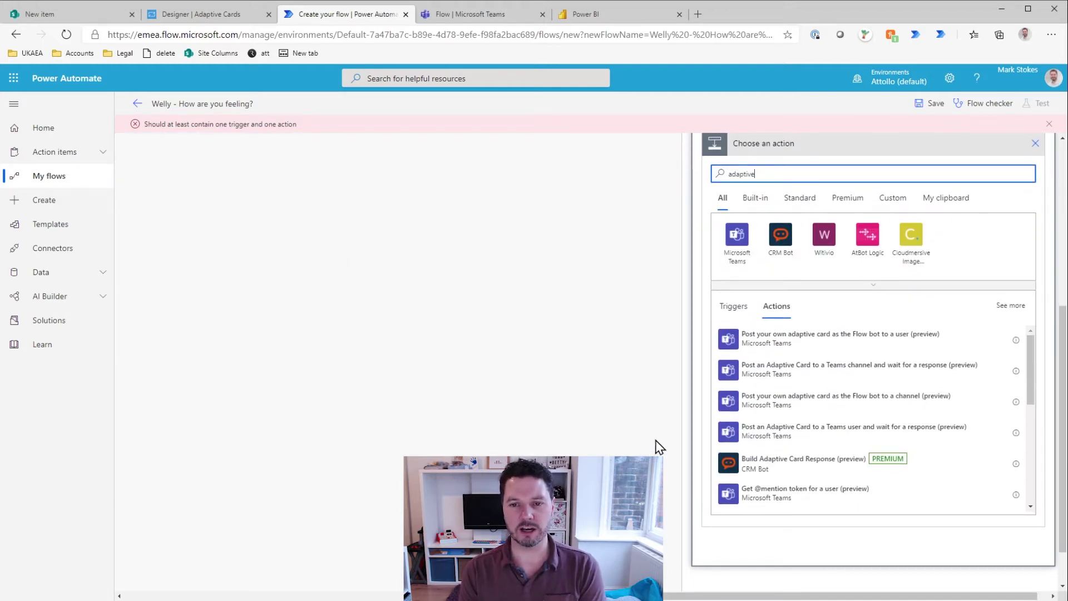
pyautogui.click(826, 434)
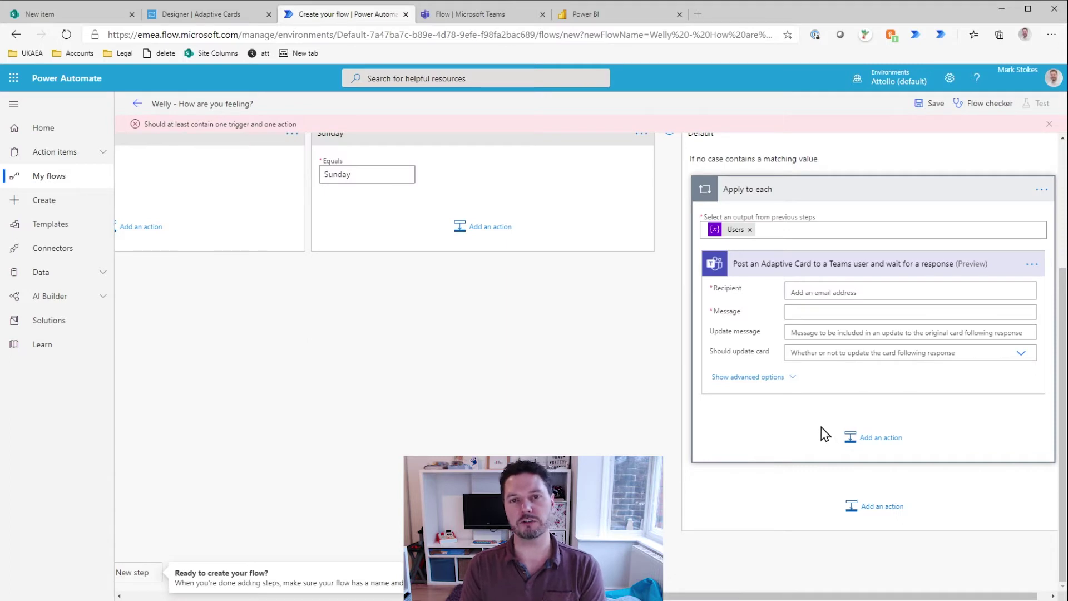
pyautogui.click(816, 293)
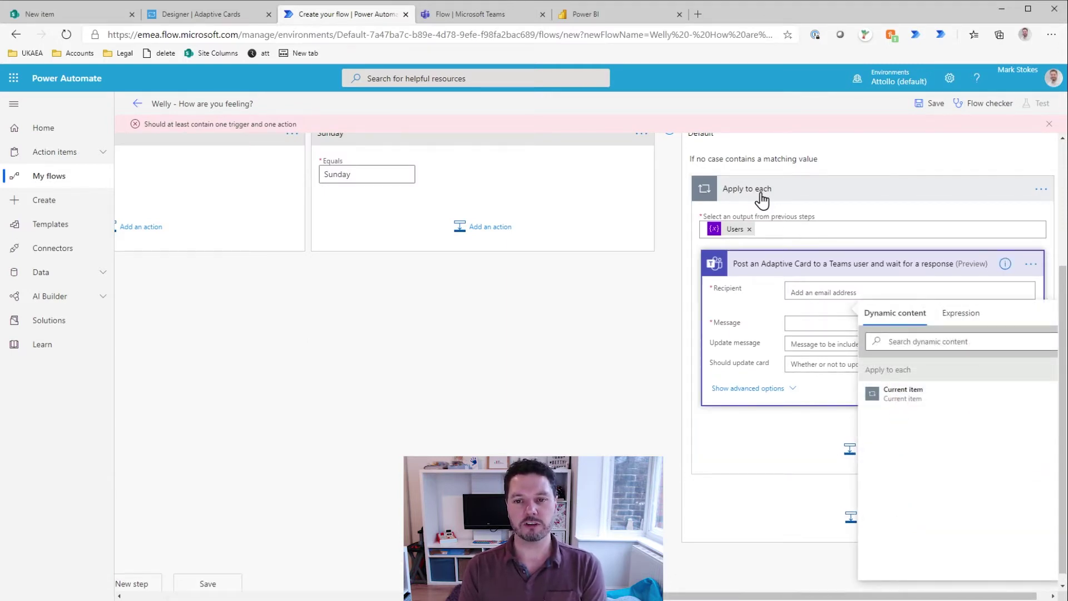
pyautogui.click(902, 396)
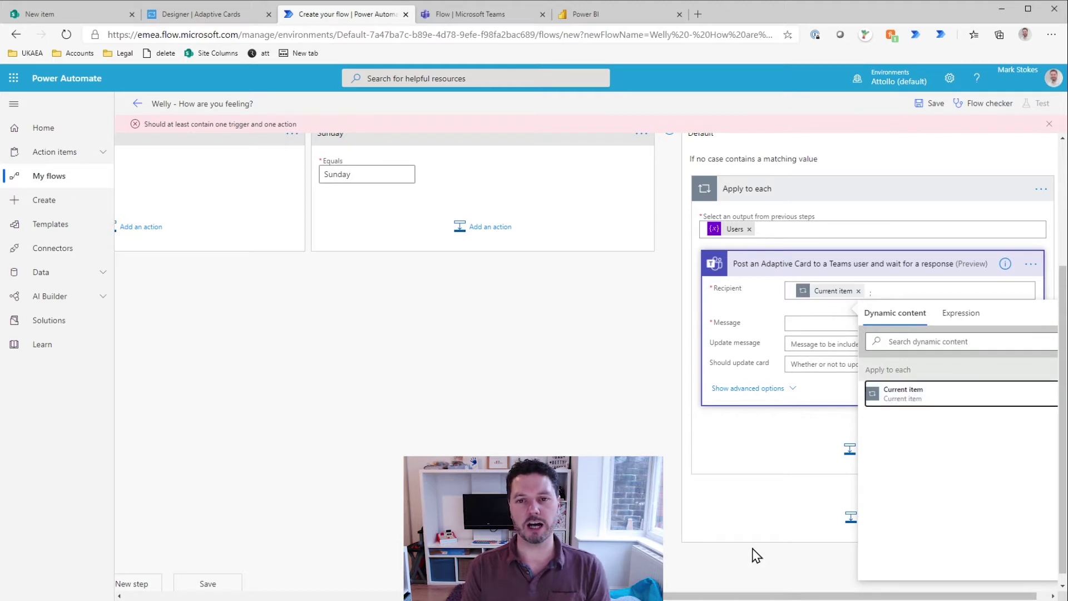
pyautogui.click(977, 198)
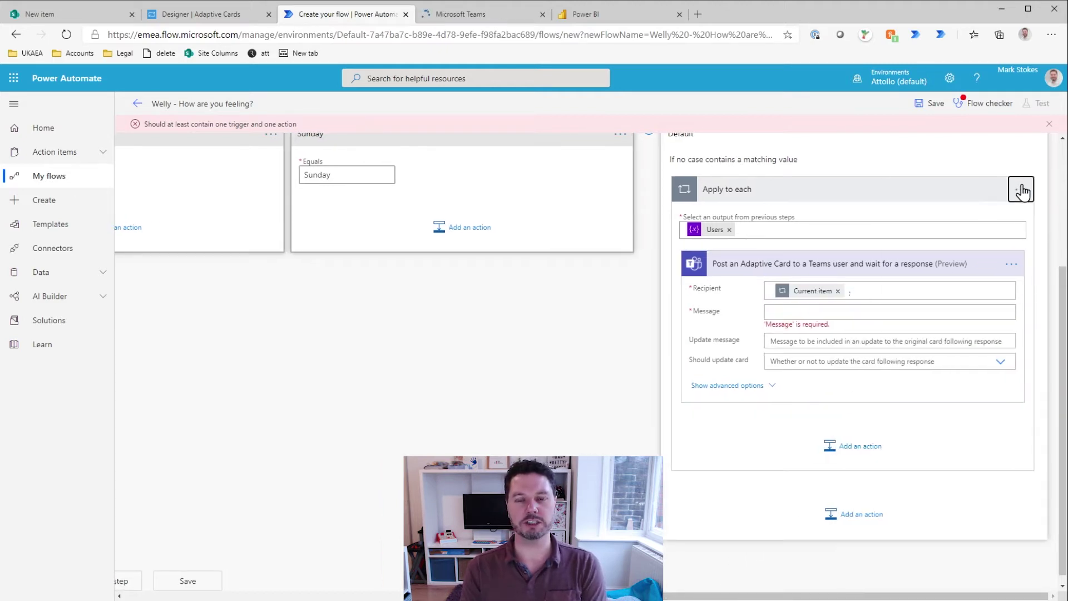
# Step: Rename the loop to 'Apply to each User'
pyautogui.click(1021, 190)
pyautogui.click(922, 209)
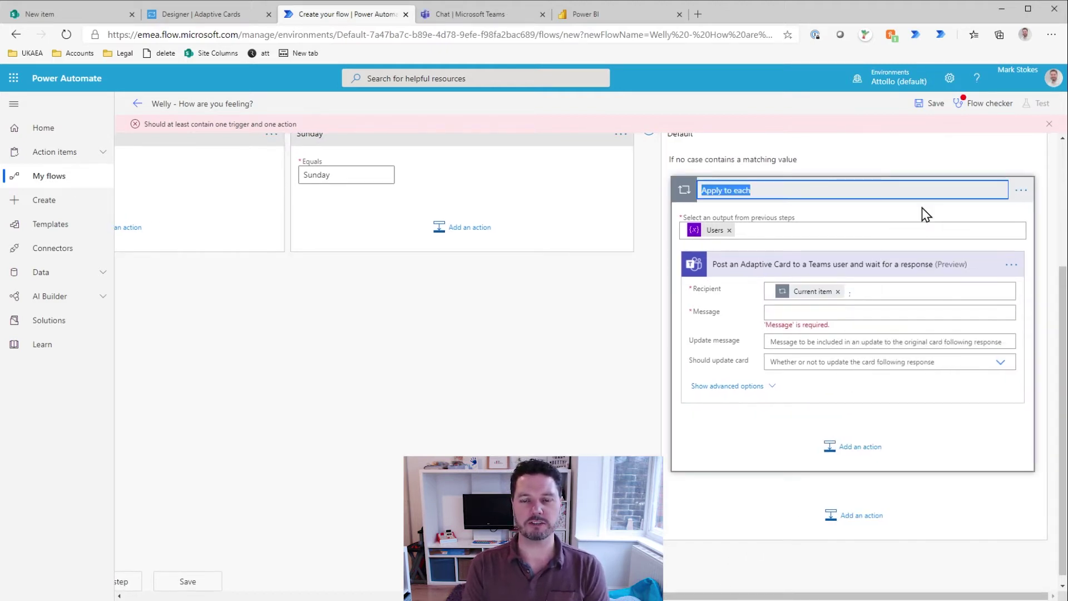
pyautogui.press('End')
pyautogui.write('User')
pyautogui.press('Return')
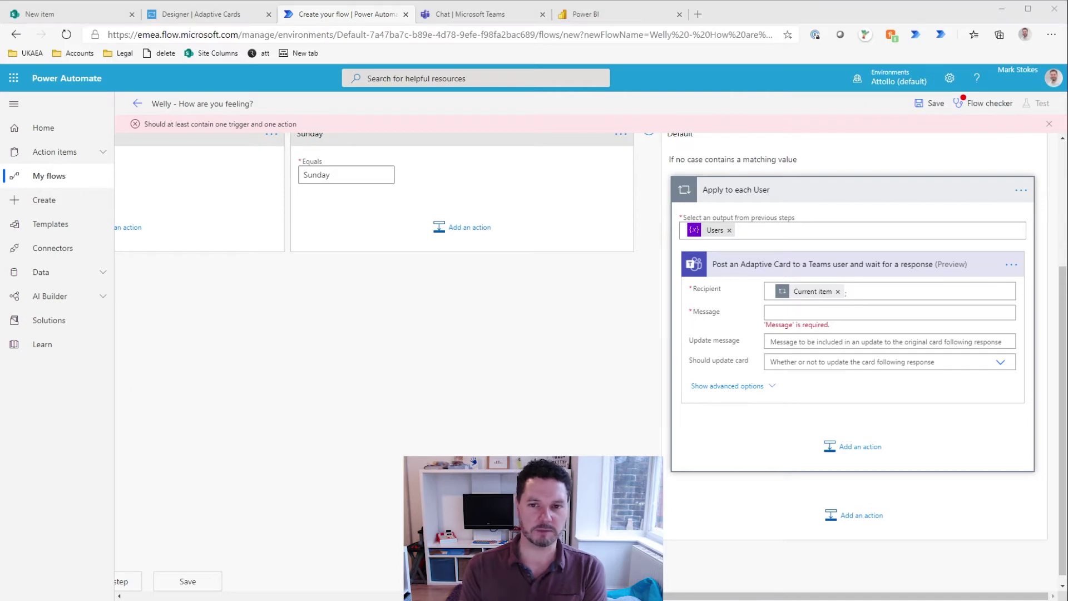
# Step: Copy the card payload JSON from the Adaptive Cards Designer
pyautogui.click(805, 312)
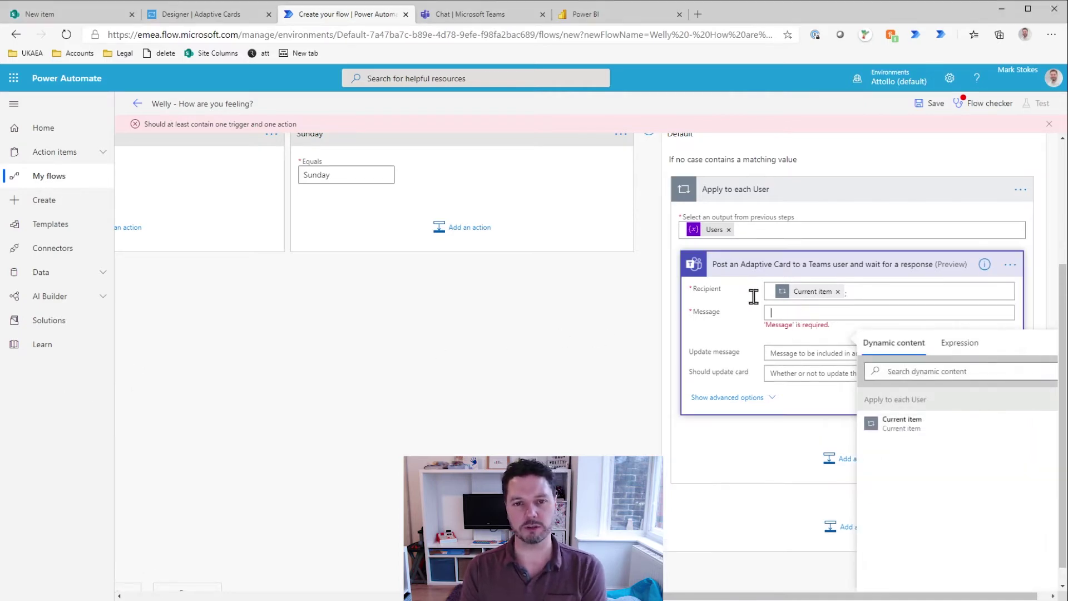
pyautogui.click(198, 13)
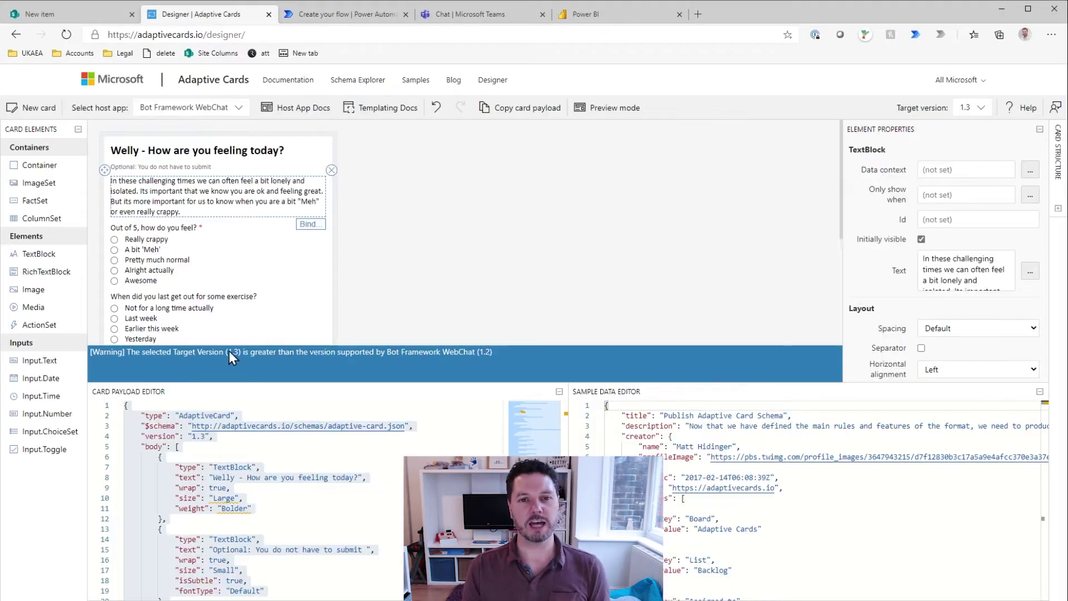
pyautogui.hotkey('ctrl', 'a')
pyautogui.hotkey('ctrl', 'c')
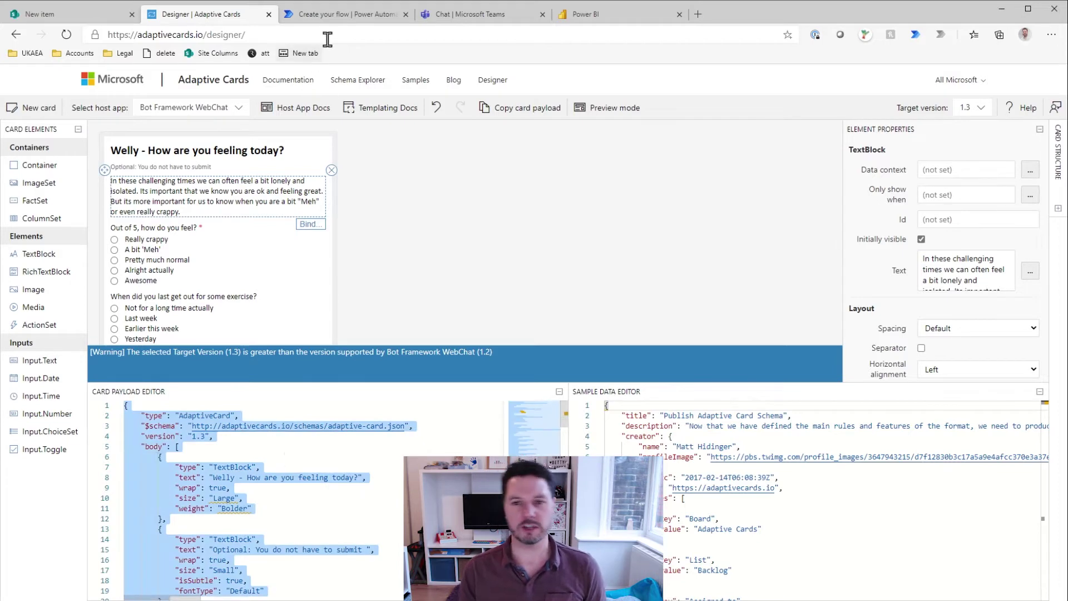
pyautogui.click(340, 16)
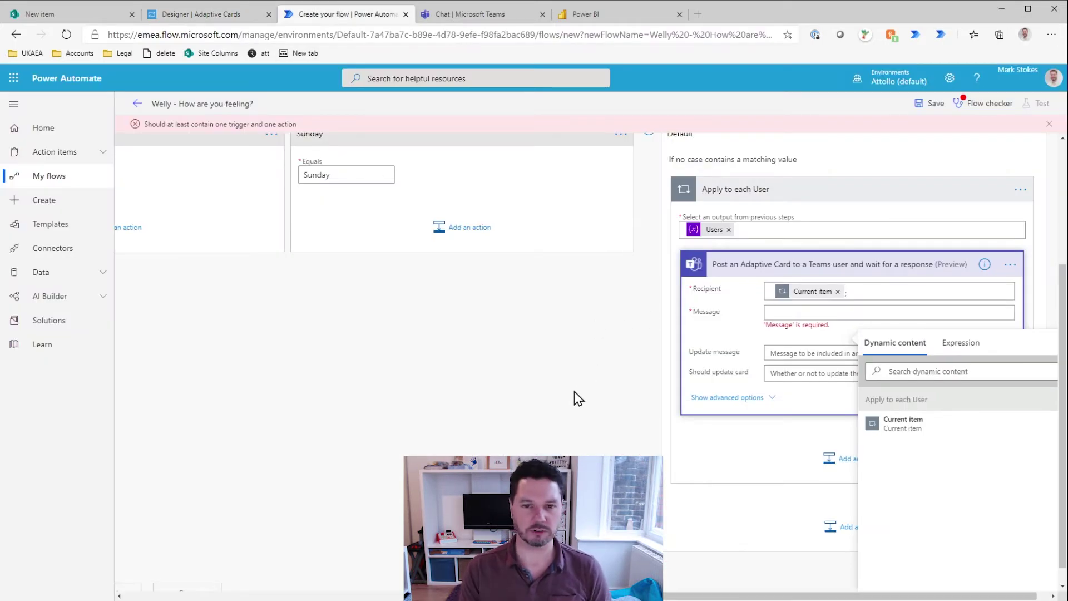
# Step: Insert a Compose action between the Users variable and the Switch
pyautogui.scroll(3, 536, 441)
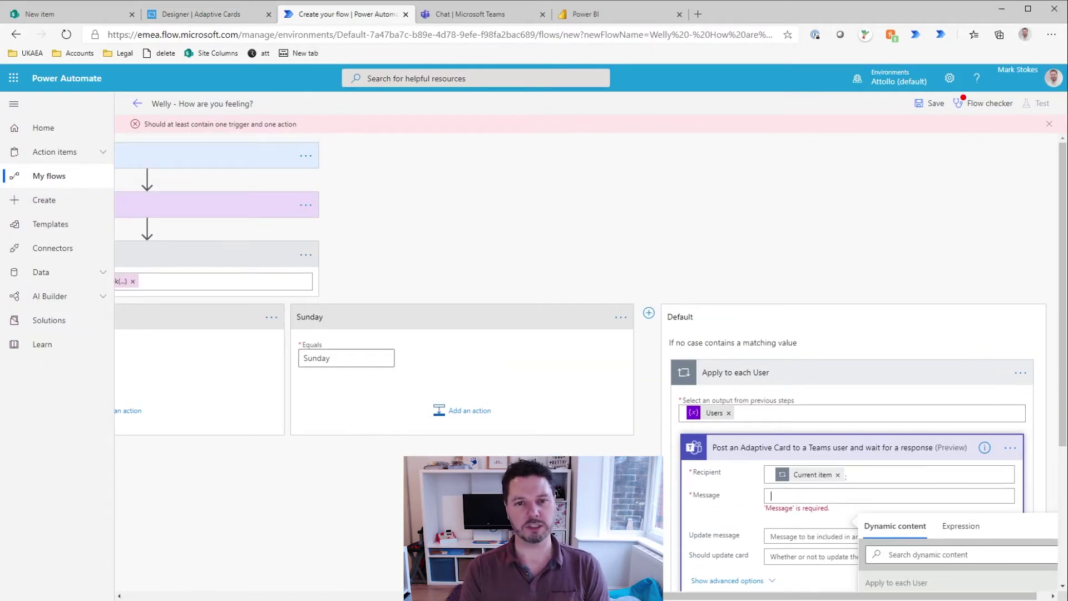
pyautogui.hscroll(-5, 452, 381)
pyautogui.hscroll(-2, 484, 417)
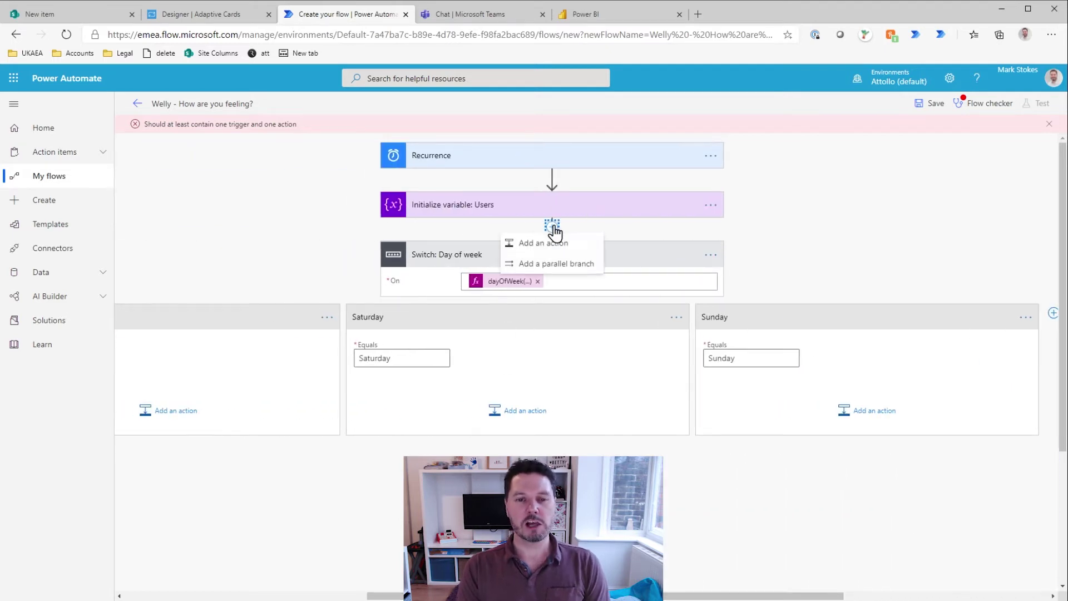
pyautogui.click(552, 226)
pyautogui.click(517, 262)
pyautogui.write('Co')
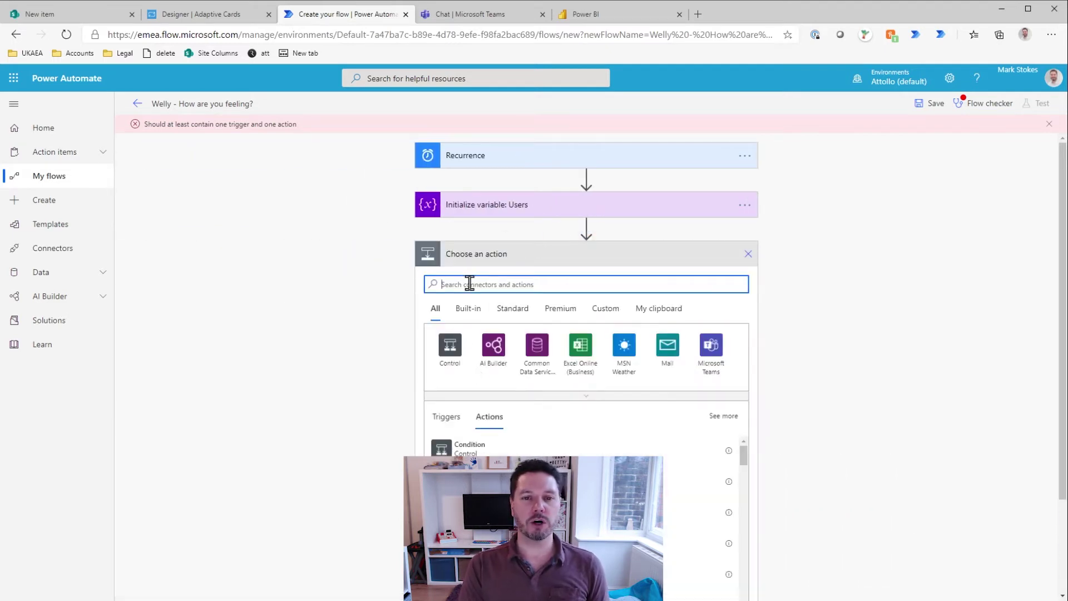
pyautogui.write('mpose')
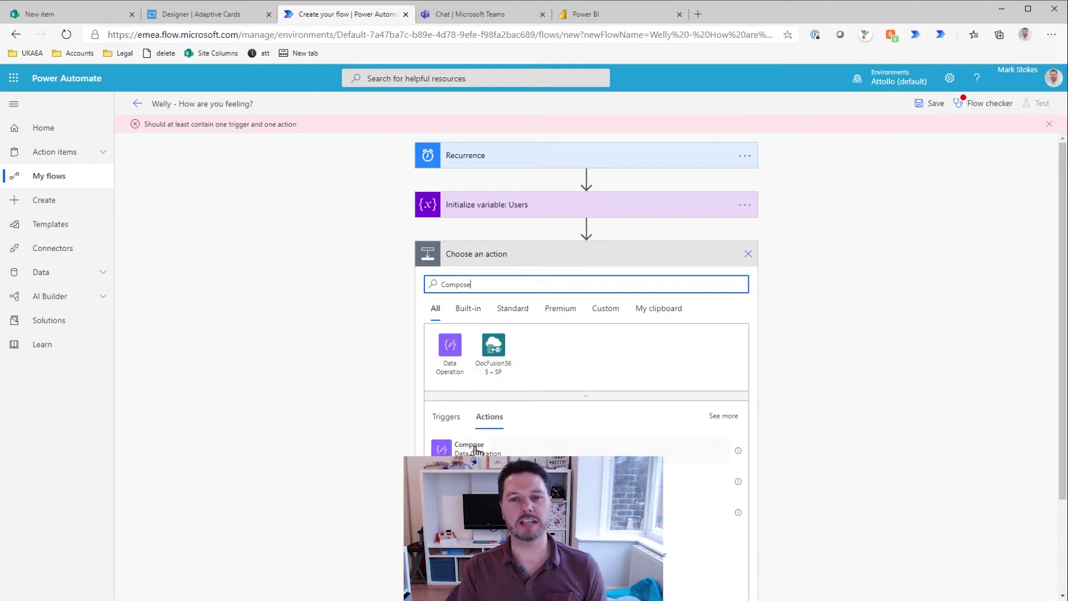
pyautogui.click(501, 448)
# Step: Rename the Compose step 'Adaptive Card' and paste the card JSON into its Inputs
pyautogui.click(749, 254)
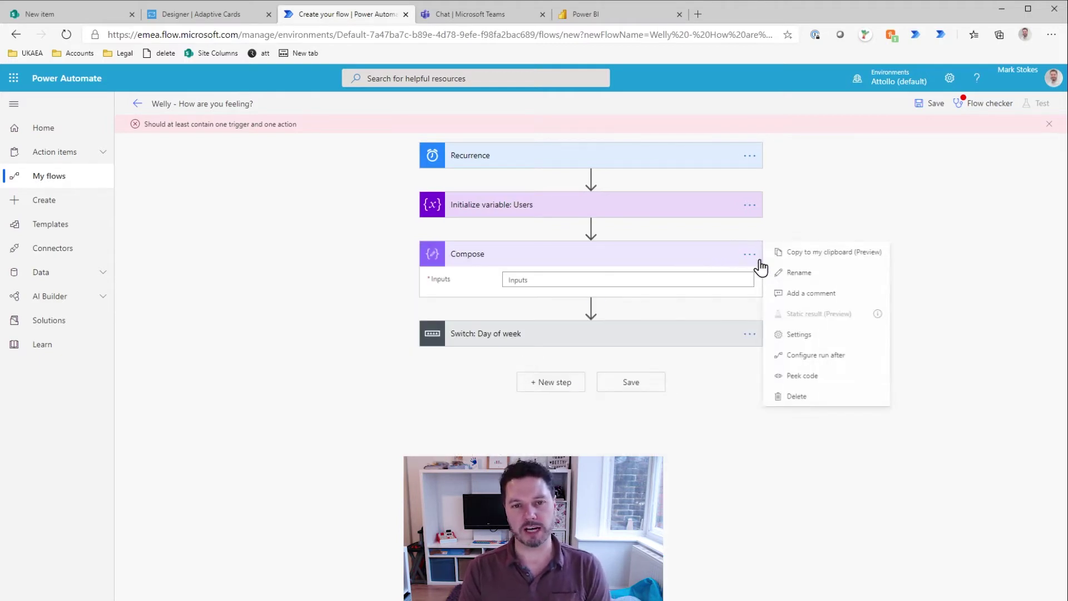
pyautogui.click(798, 273)
pyautogui.write('Adapti')
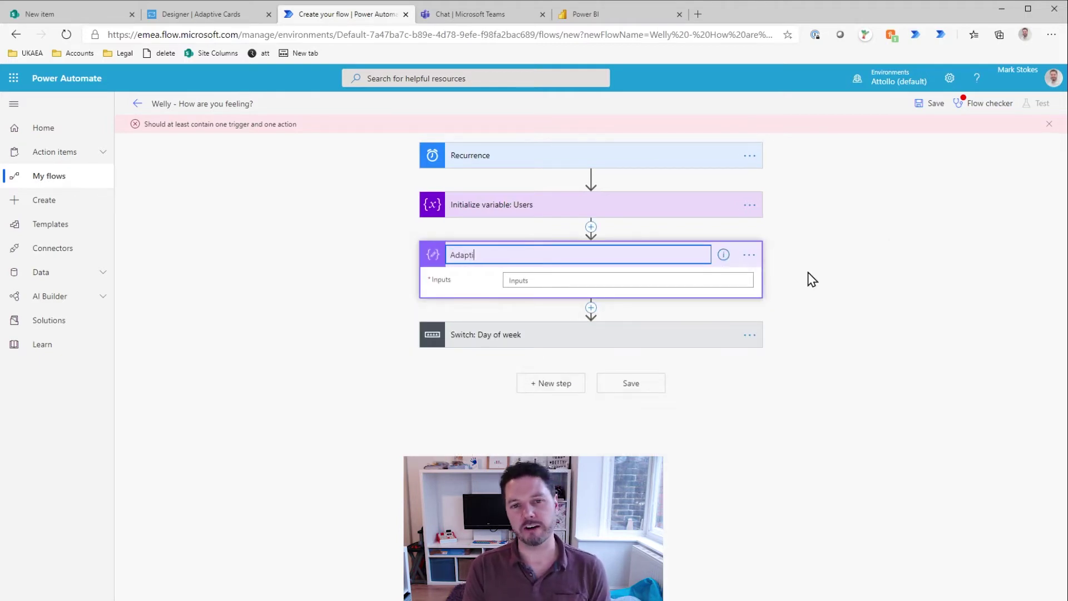
pyautogui.write('ve Card')
pyautogui.click(534, 281)
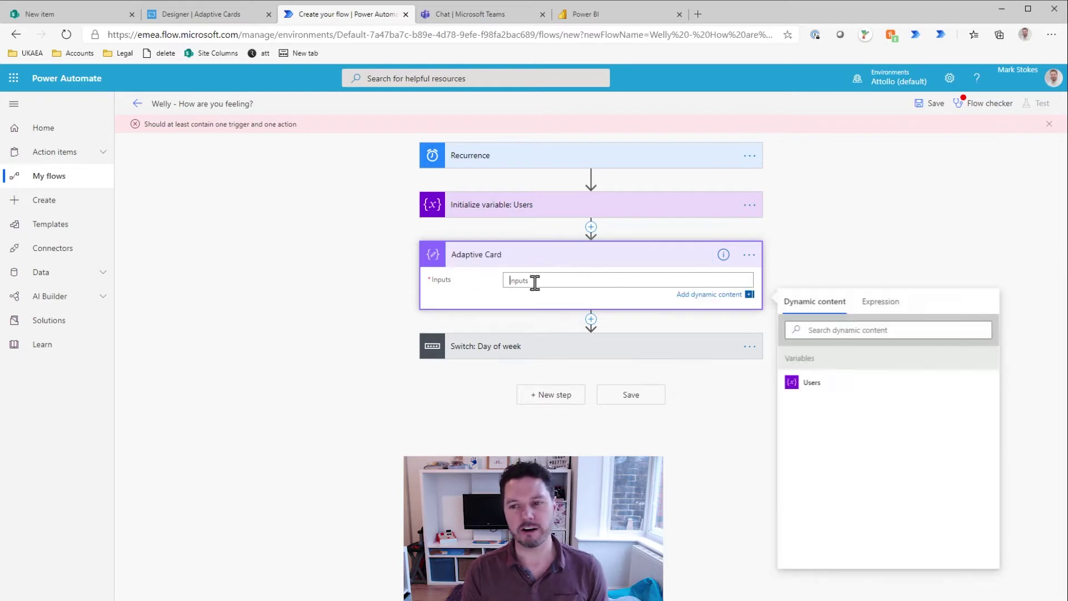
pyautogui.hotkey('ctrl', 'v')
pyautogui.scroll(10, 612, 423)
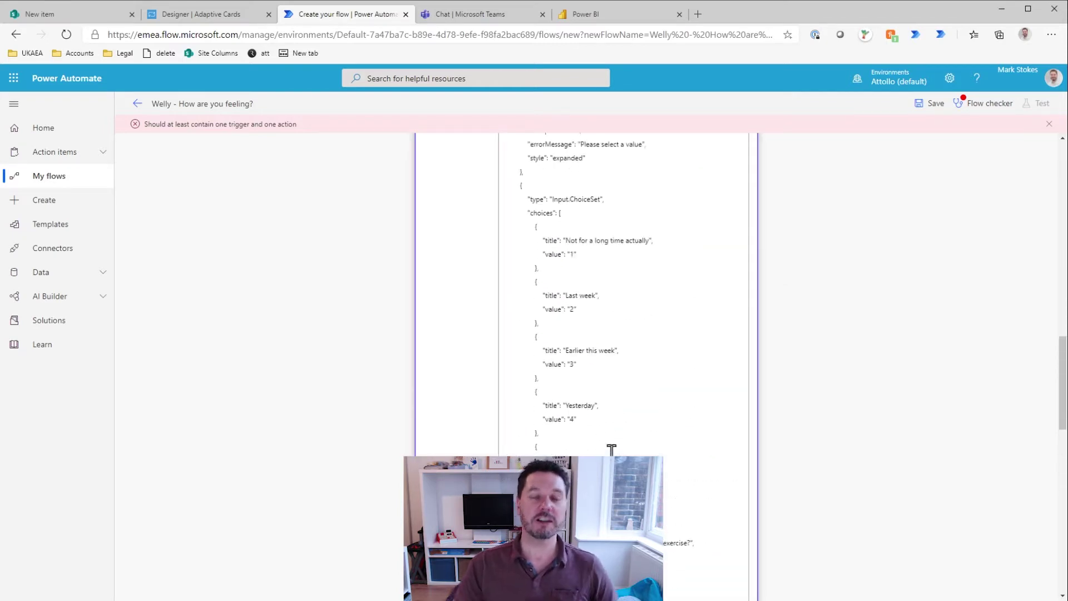
pyautogui.scroll(8, 617, 425)
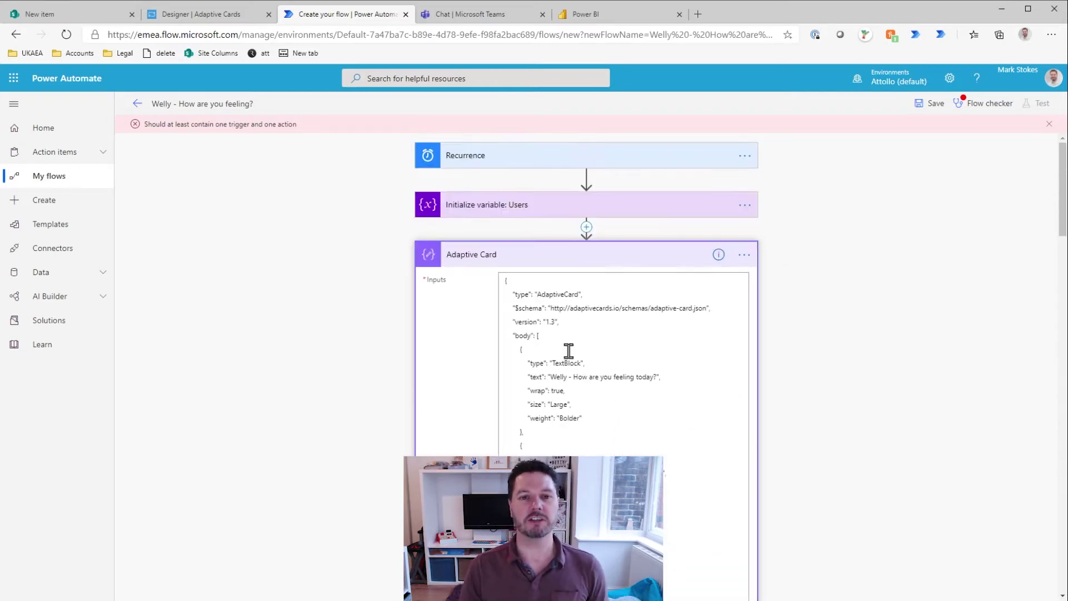
pyautogui.scroll(-3, 615, 219)
pyautogui.scroll(3, 573, 232)
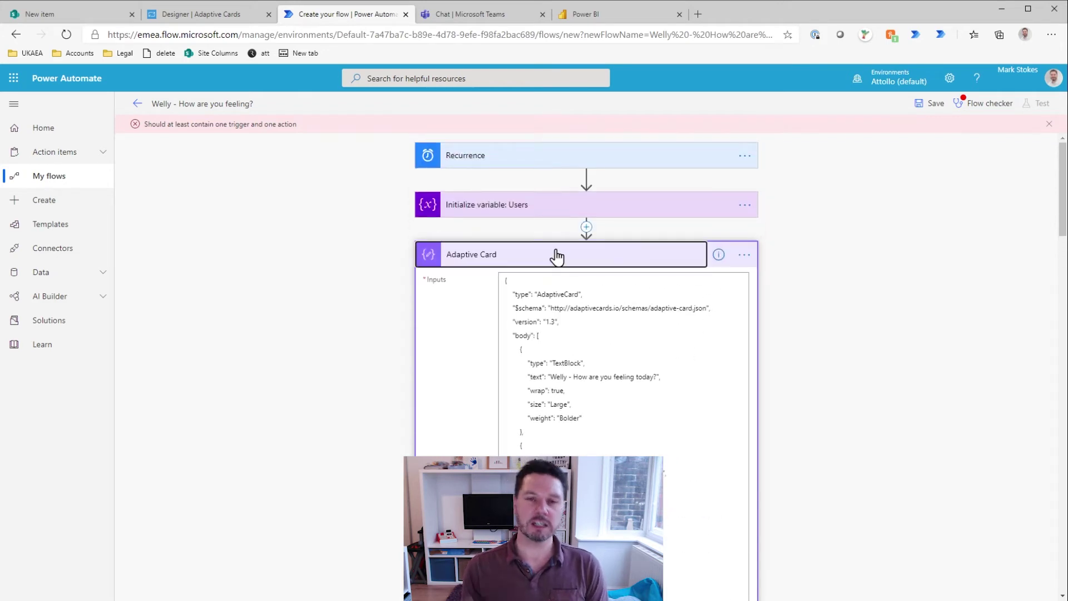
pyautogui.click(556, 254)
pyautogui.click(565, 304)
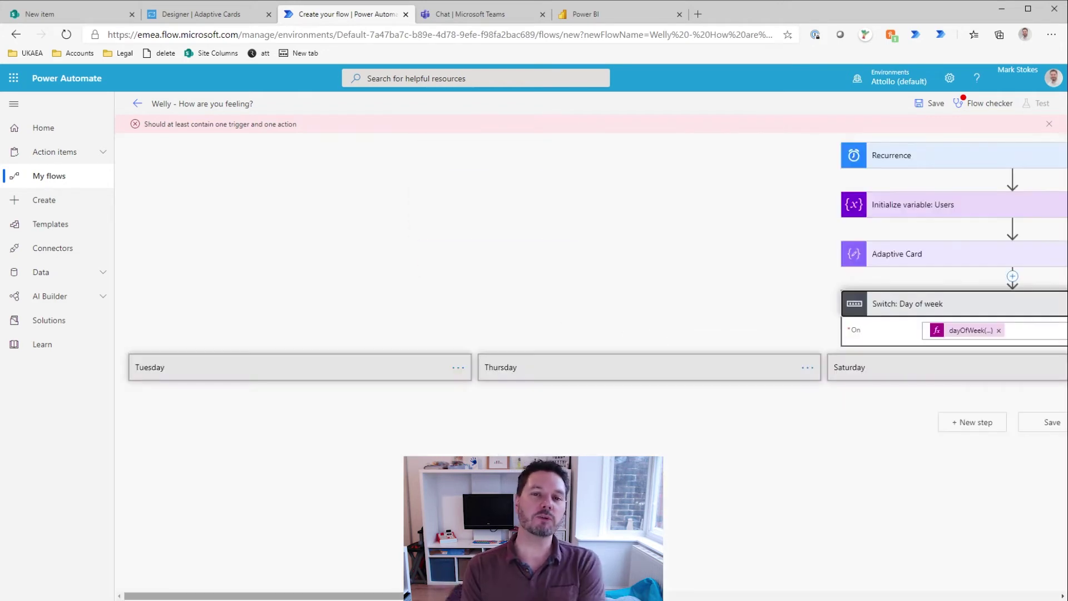
# Step: Set the Teams card action's Message to the Adaptive Card Outputs
pyautogui.moveTo(555, 595); pyautogui.dragTo(990, 595)
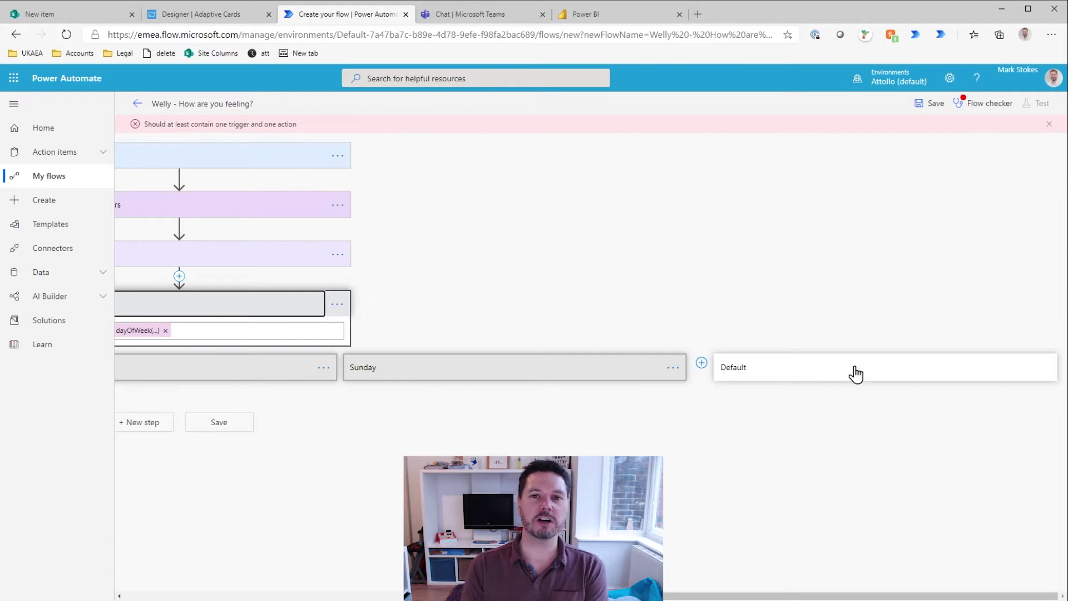
pyautogui.click(756, 369)
pyautogui.click(799, 431)
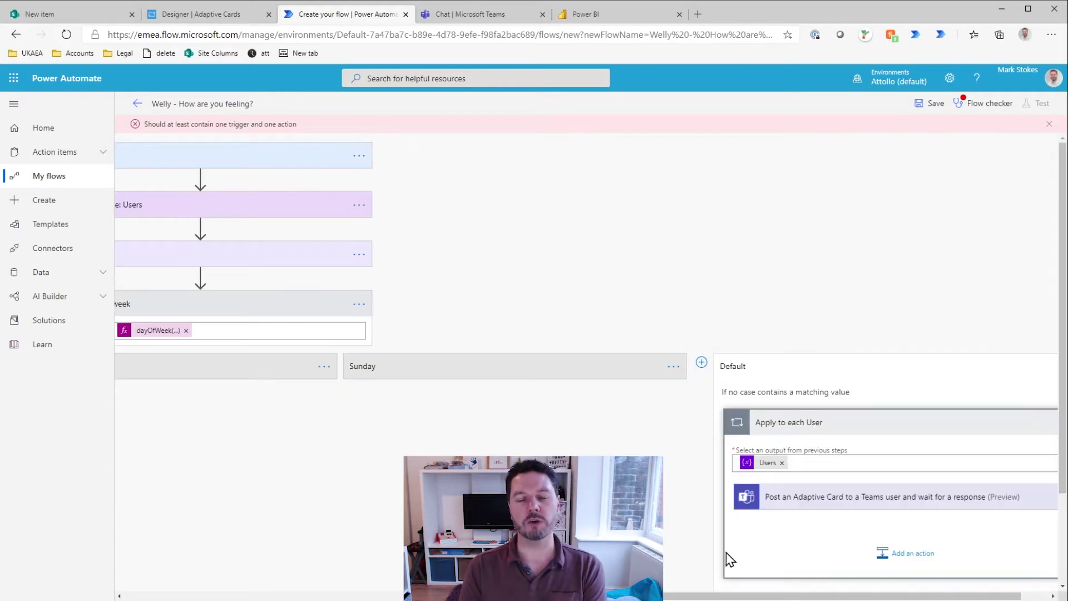
pyautogui.click(824, 501)
pyautogui.click(790, 341)
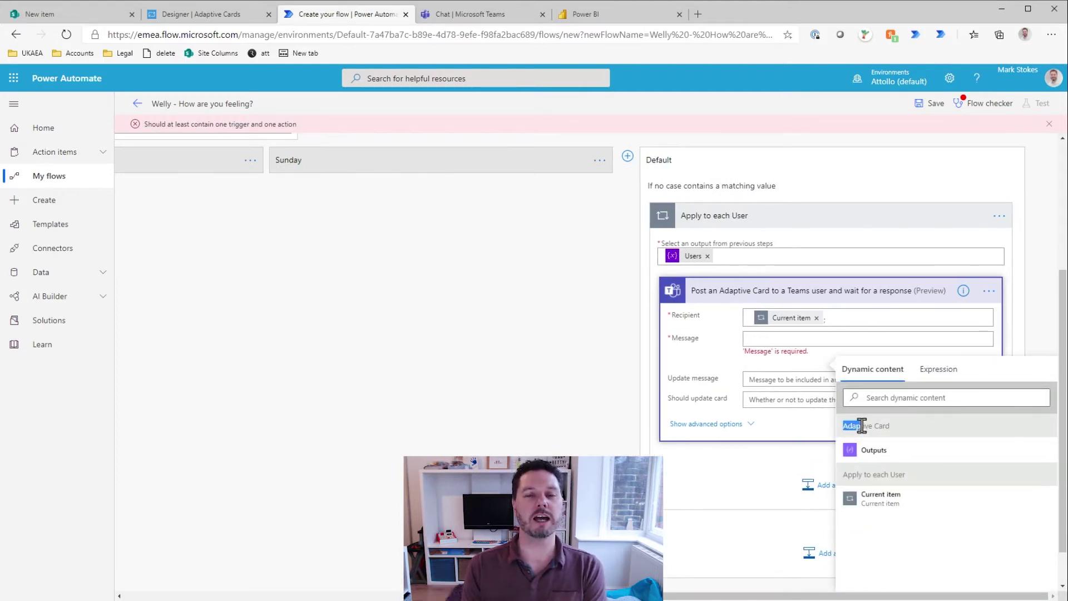
pyautogui.click(870, 444)
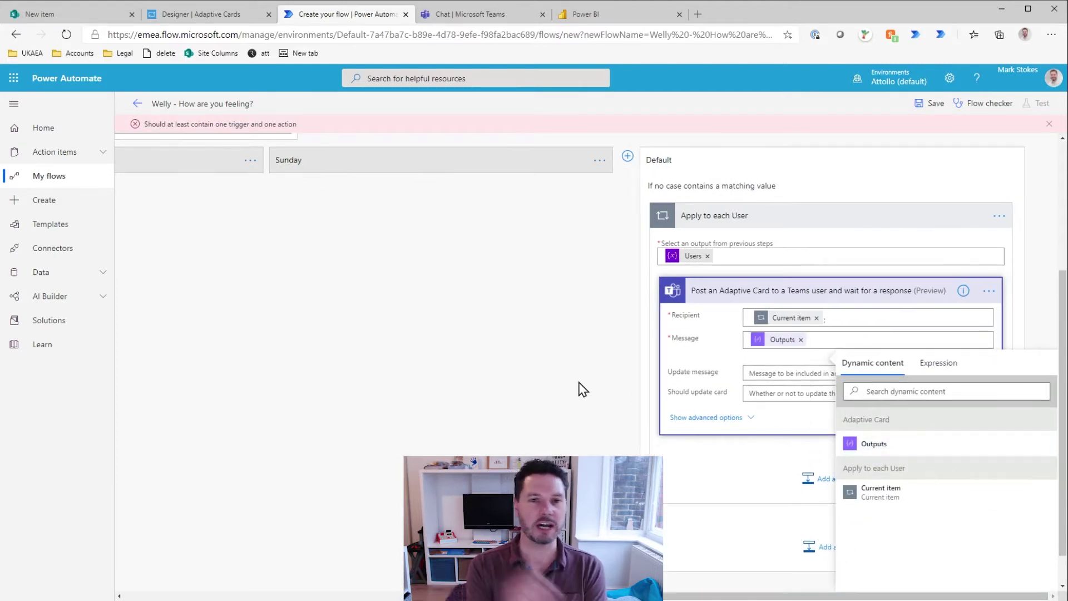
pyautogui.click(578, 387)
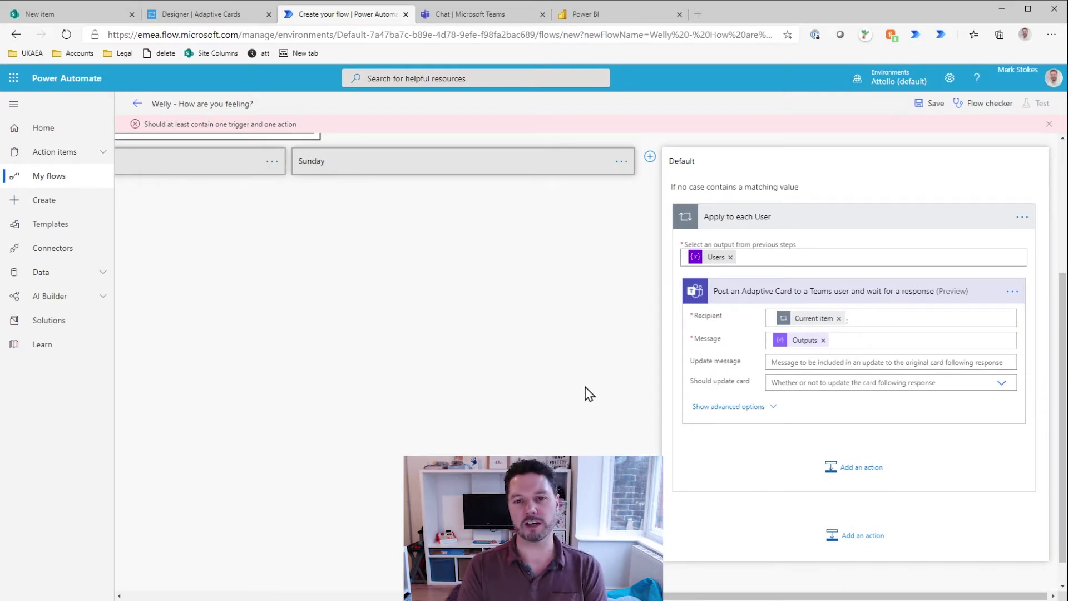
# Step: Set Should update card to Yes with update message 'Thank you for submitting your wellness information. Stay strong.'
pyautogui.click(1001, 385)
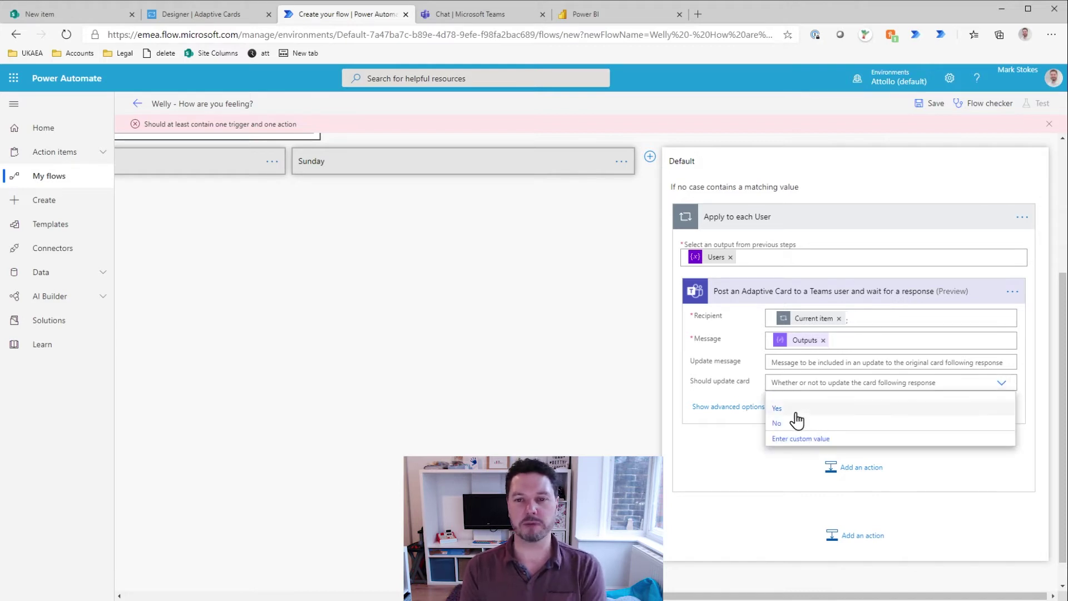
pyautogui.click(779, 409)
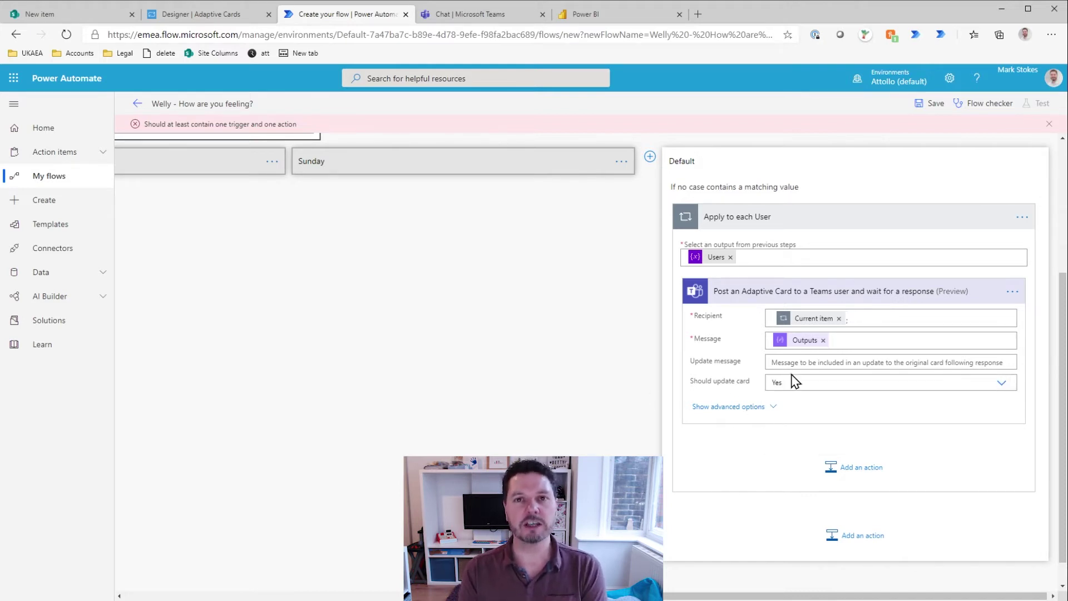
pyautogui.click(825, 367)
pyautogui.write('Thank you for submitting your wellness information. Stay strong.')
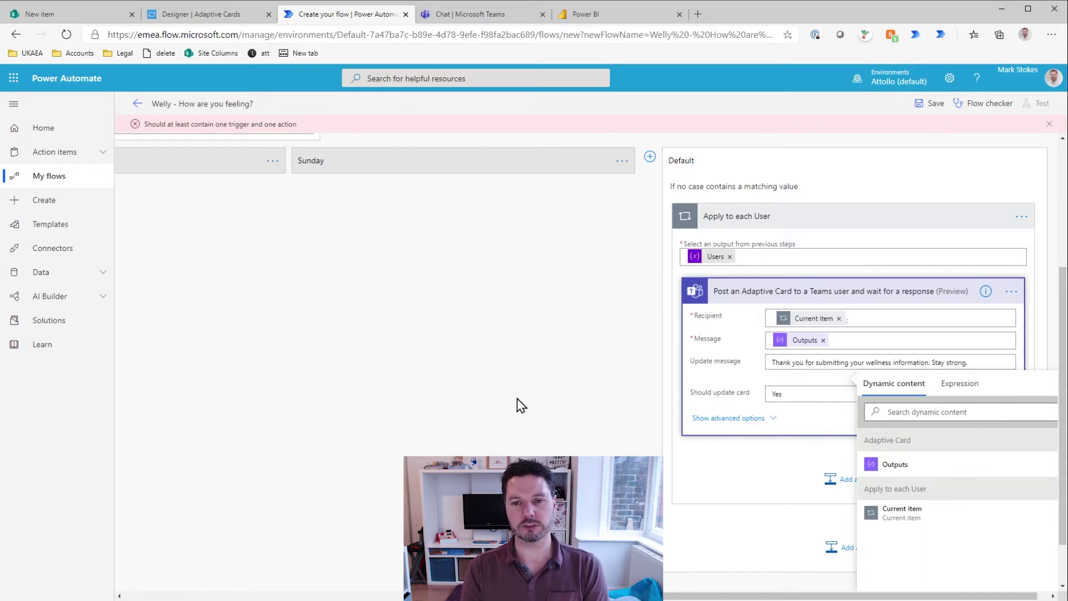
pyautogui.click(645, 369)
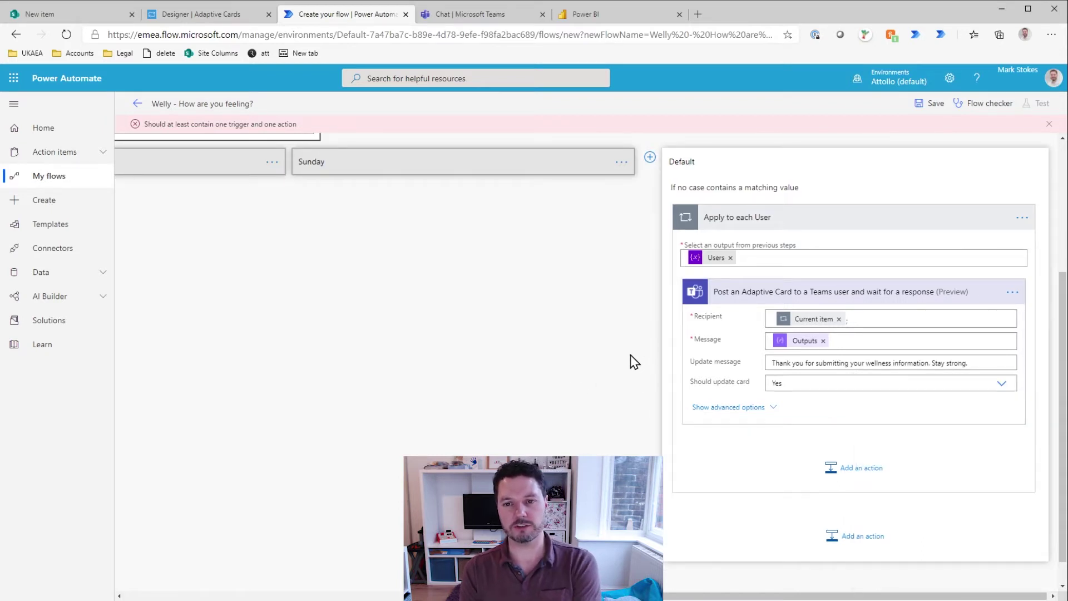
pyautogui.click(1011, 292)
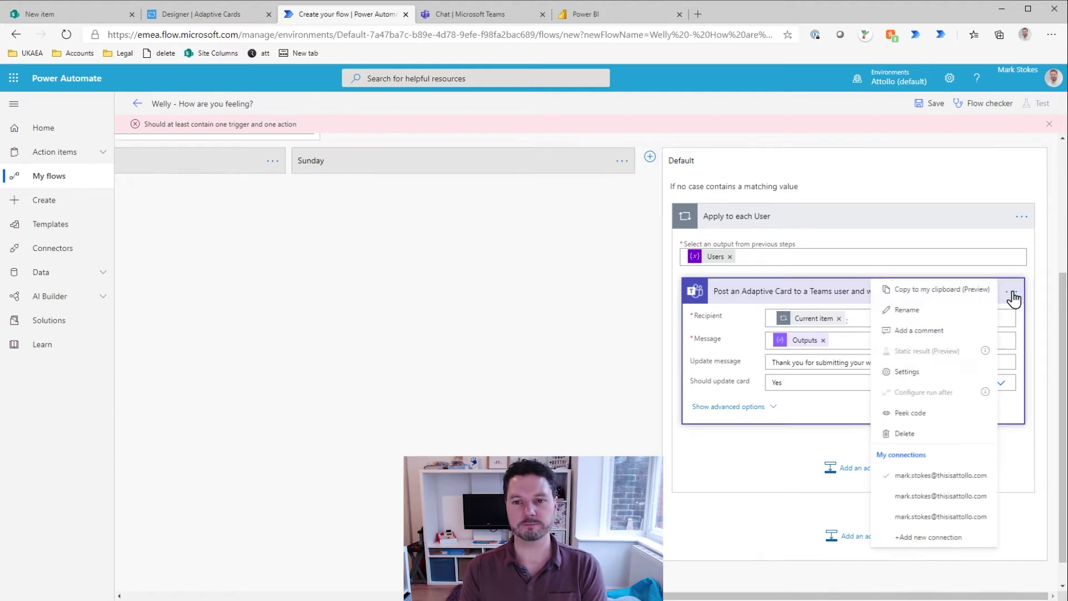
# Step: Set the Teams card action's Timeout Duration to PT2H in its settings
pyautogui.click(910, 371)
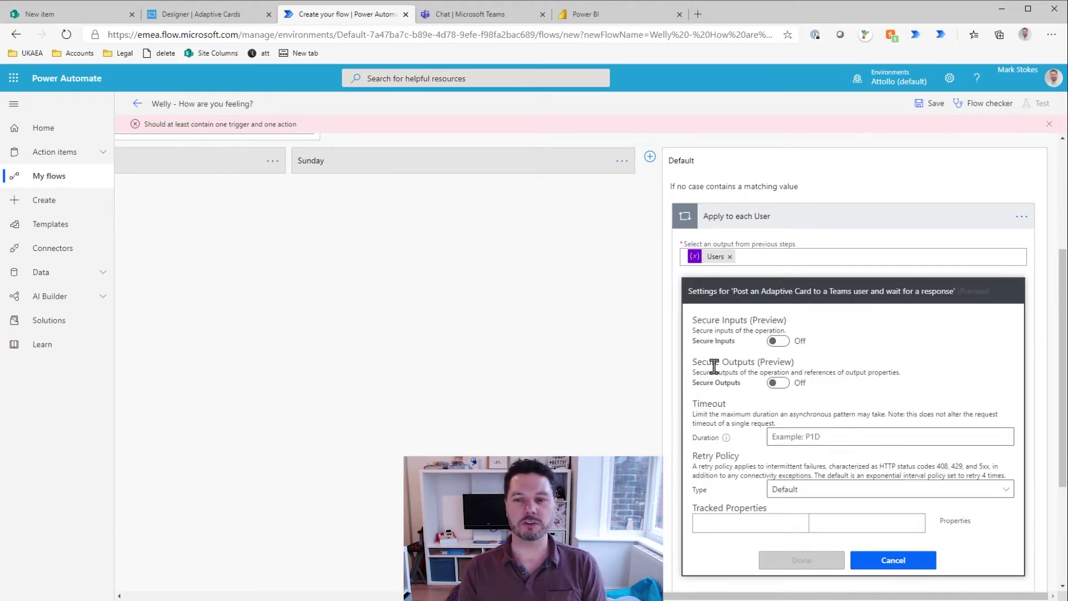
pyautogui.moveTo(695, 406); pyautogui.dragTo(724, 404)
pyautogui.click(741, 410)
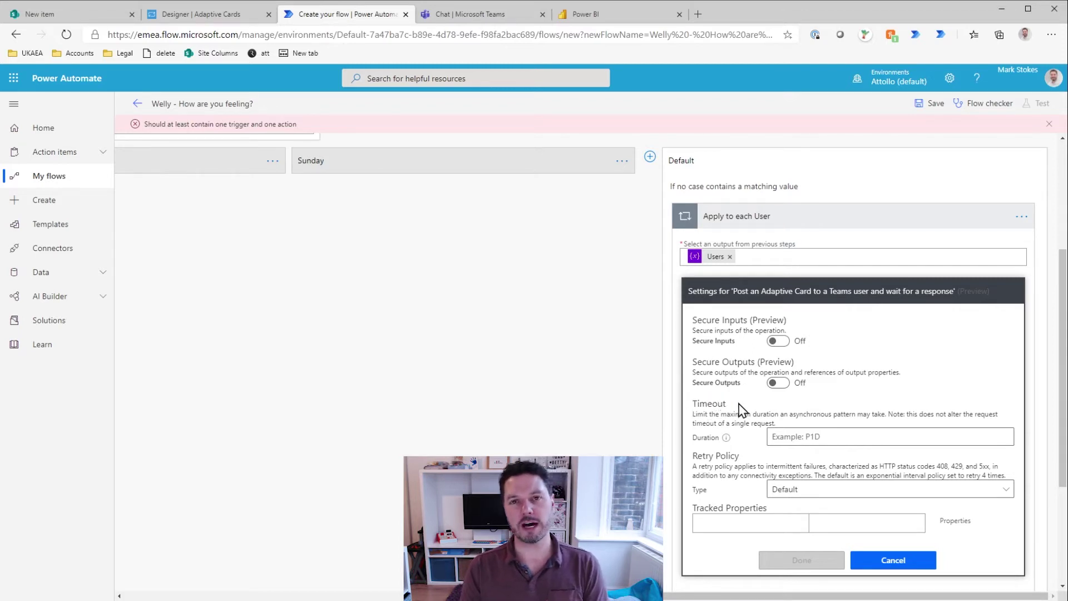
pyautogui.click(803, 436)
pyautogui.write('PT2H')
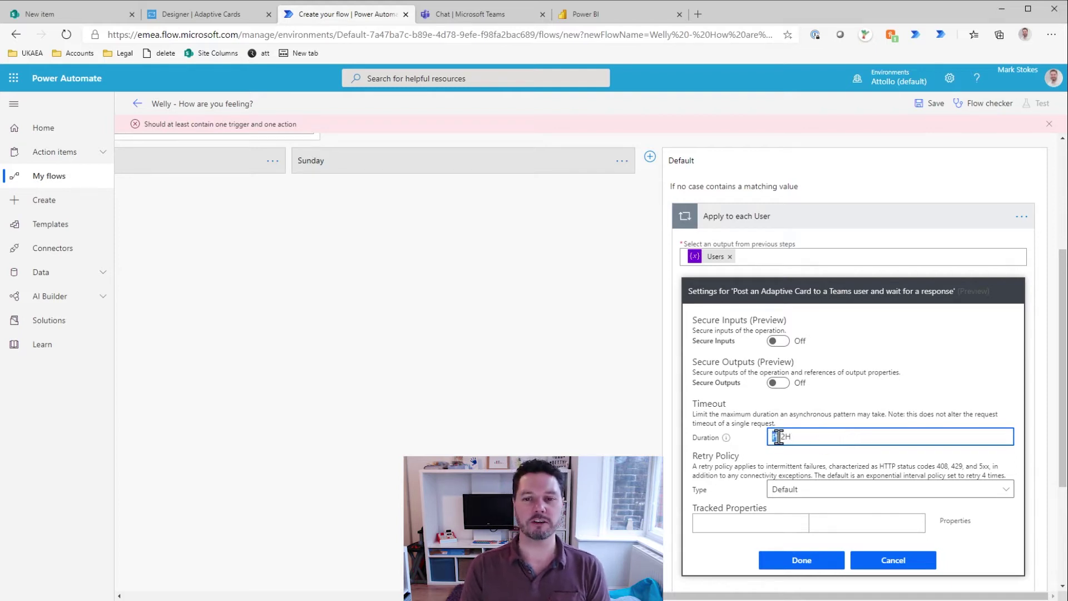
pyautogui.moveTo(773, 437); pyautogui.dragTo(807, 436)
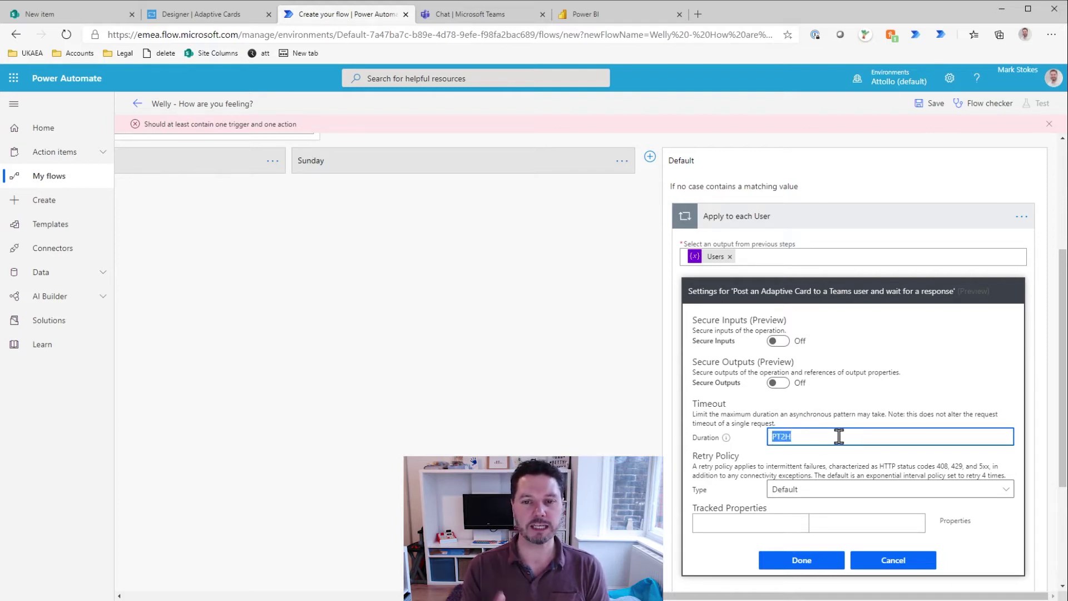
pyautogui.click(800, 561)
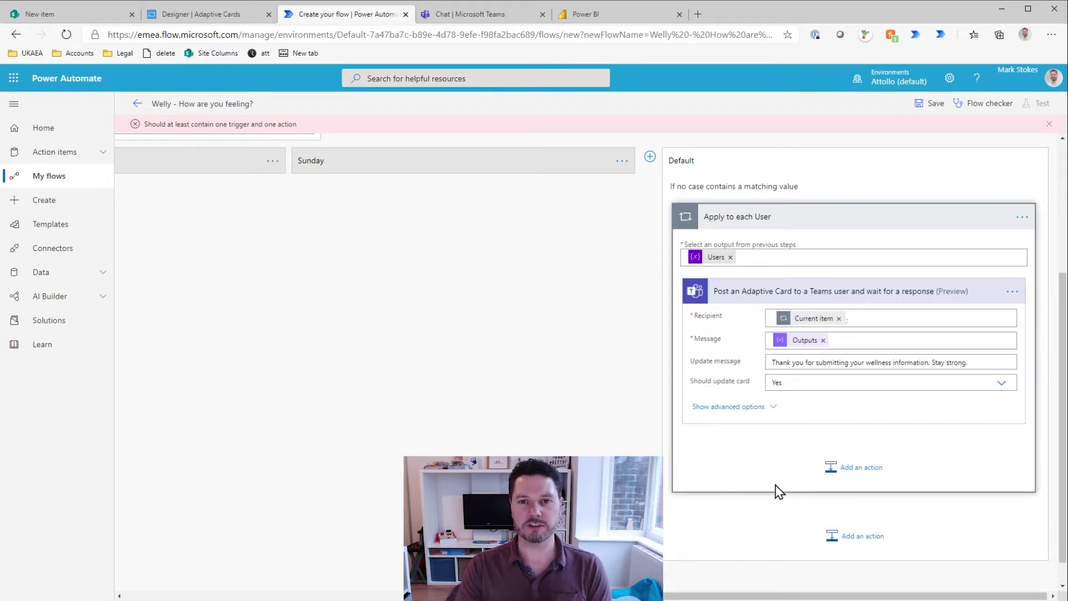
# Step: Collapse the Teams card action and save the flow as 'Welly - How are you feeling? - 2'
pyautogui.click(814, 305)
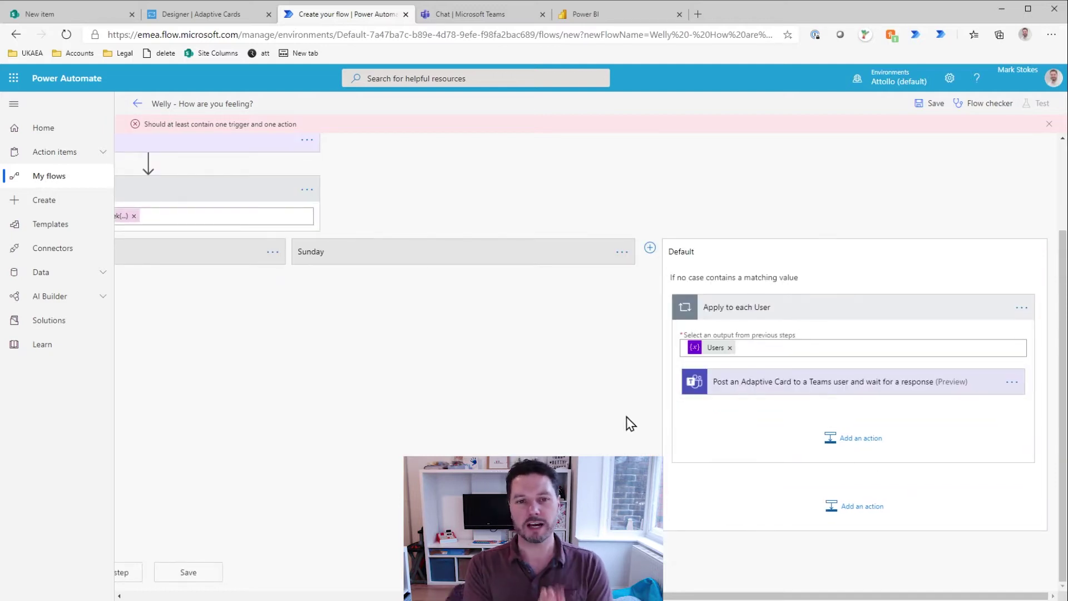
pyautogui.click(940, 108)
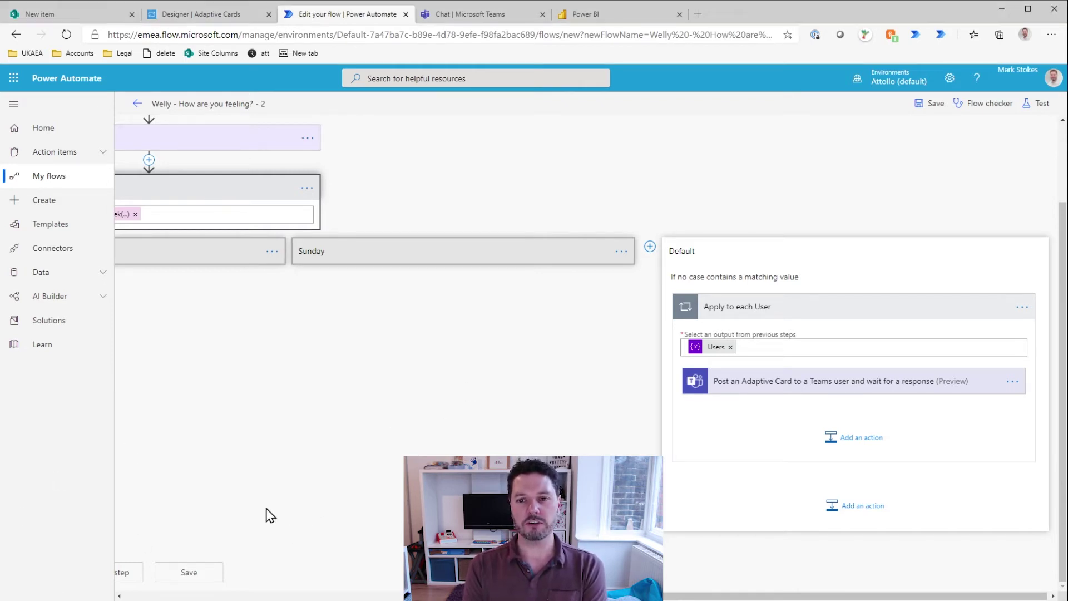
# Step: Add a Scope after the Teams card action and a second Scope in a parallel branch
pyautogui.click(864, 439)
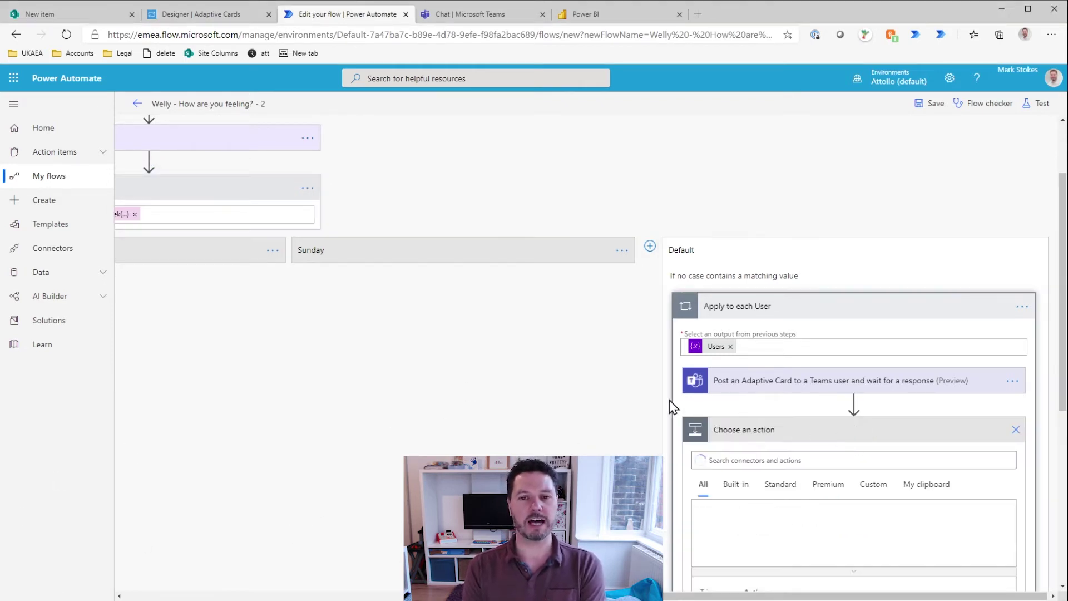
pyautogui.write('Scope')
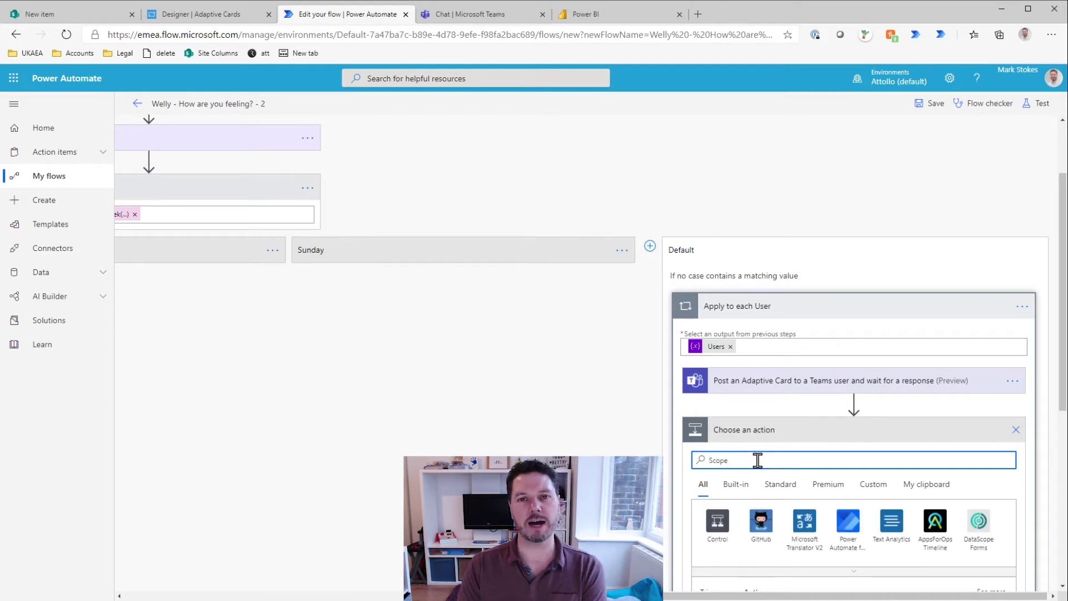
pyautogui.scroll(-4, 756, 458)
pyautogui.click(747, 414)
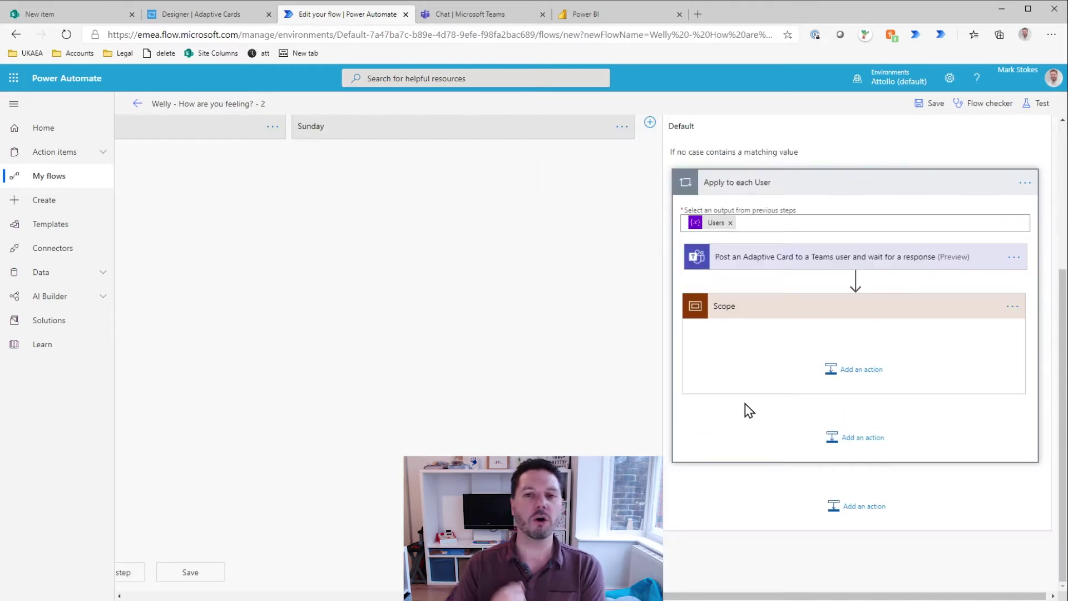
pyautogui.click(856, 278)
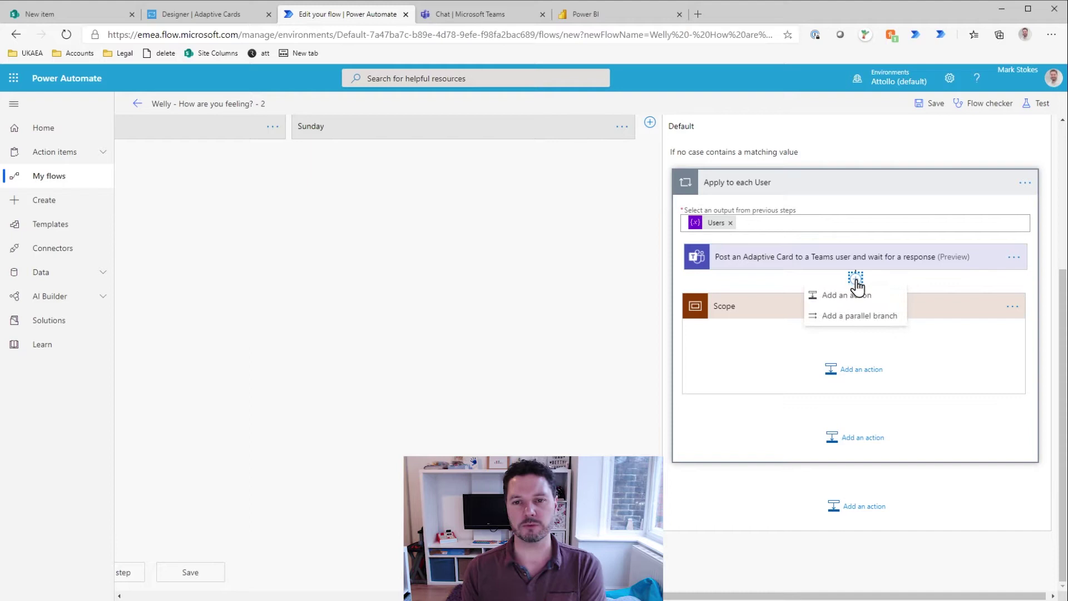
pyautogui.click(859, 315)
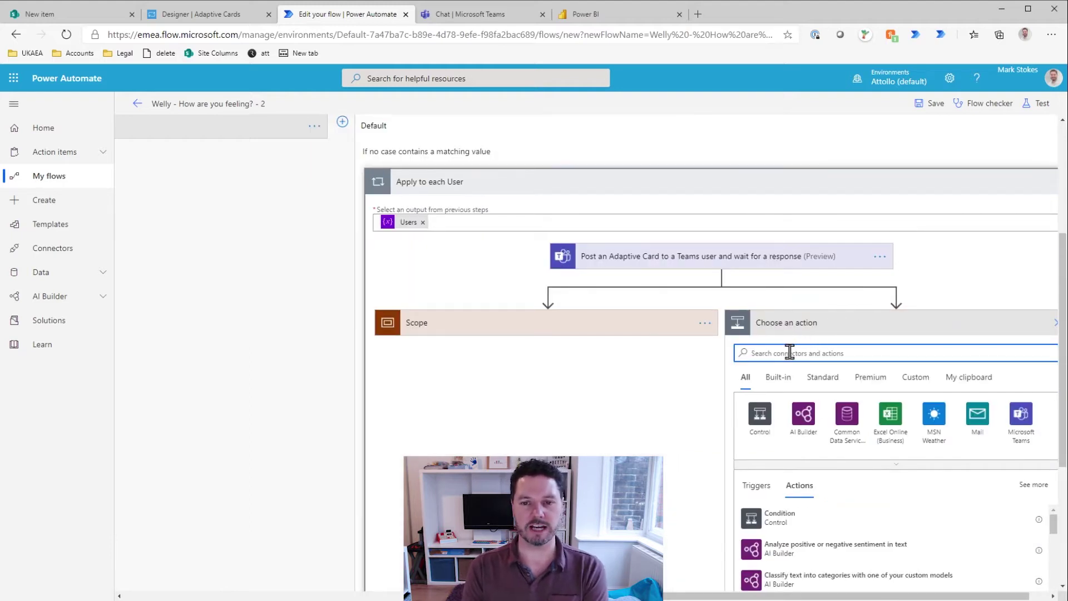
pyautogui.write('Scope')
pyautogui.click(769, 515)
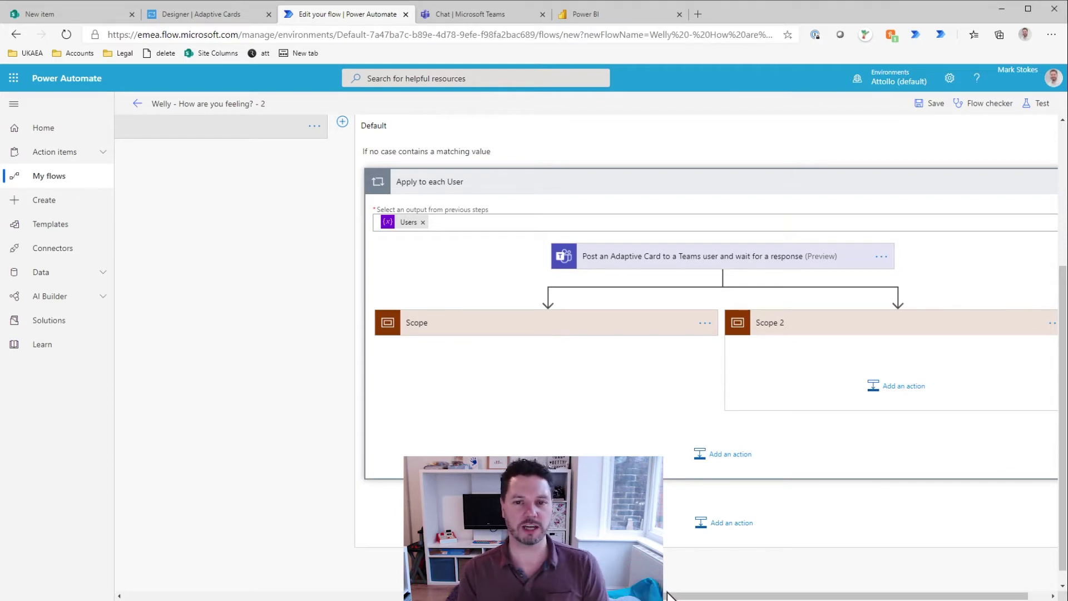
pyautogui.hscroll(1, 685, 596)
# Step: Rename the scopes 'User did not respond' and 'User responded'
pyautogui.click(658, 324)
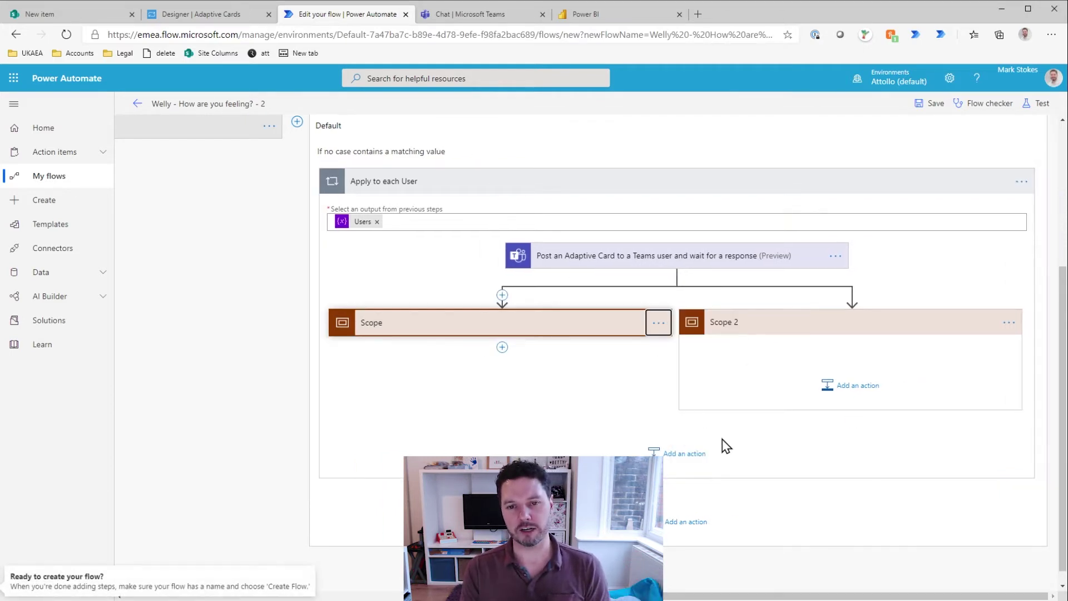
pyautogui.click(716, 342)
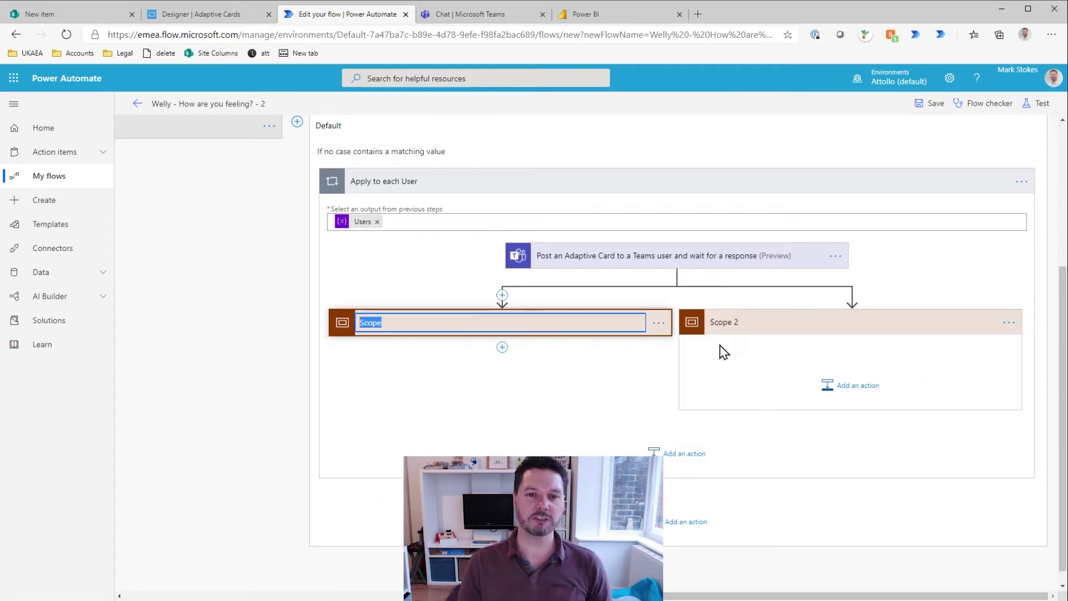
pyautogui.write('User did')
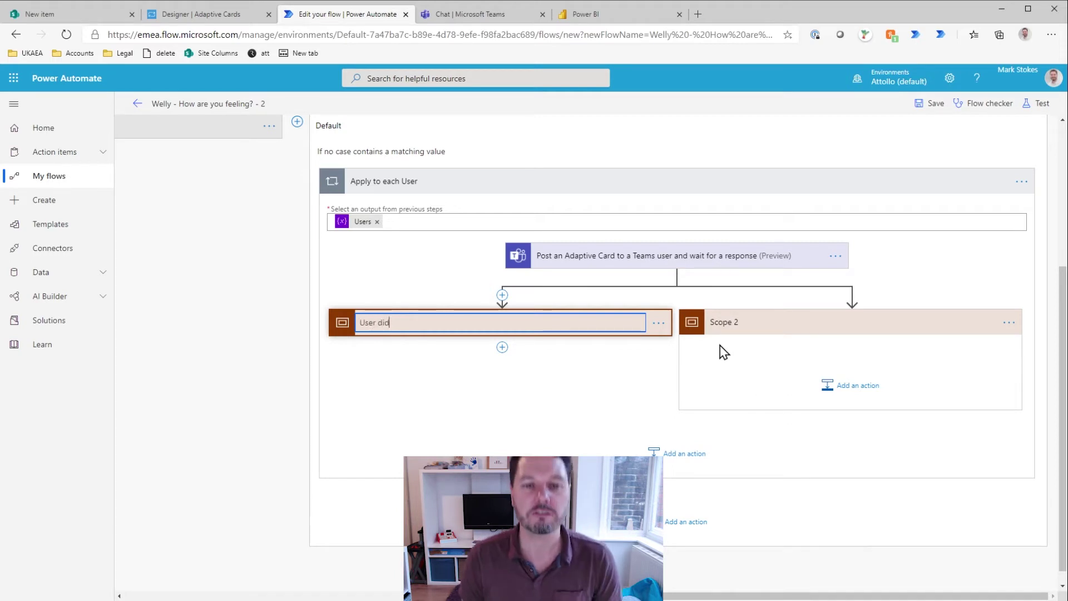
pyautogui.write(' not respond')
pyautogui.press('Return')
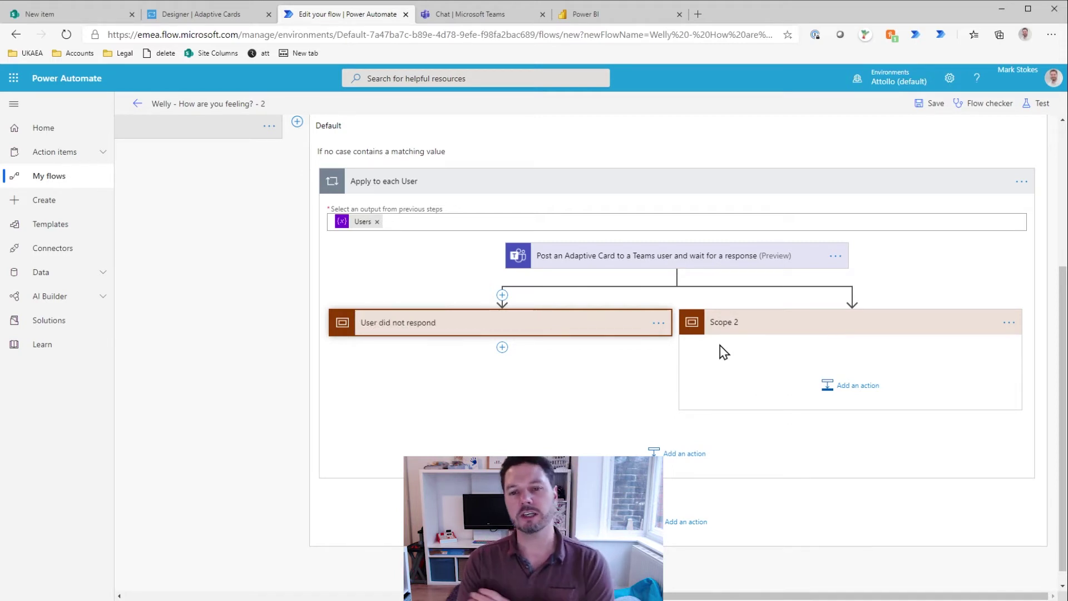
pyautogui.click(1007, 323)
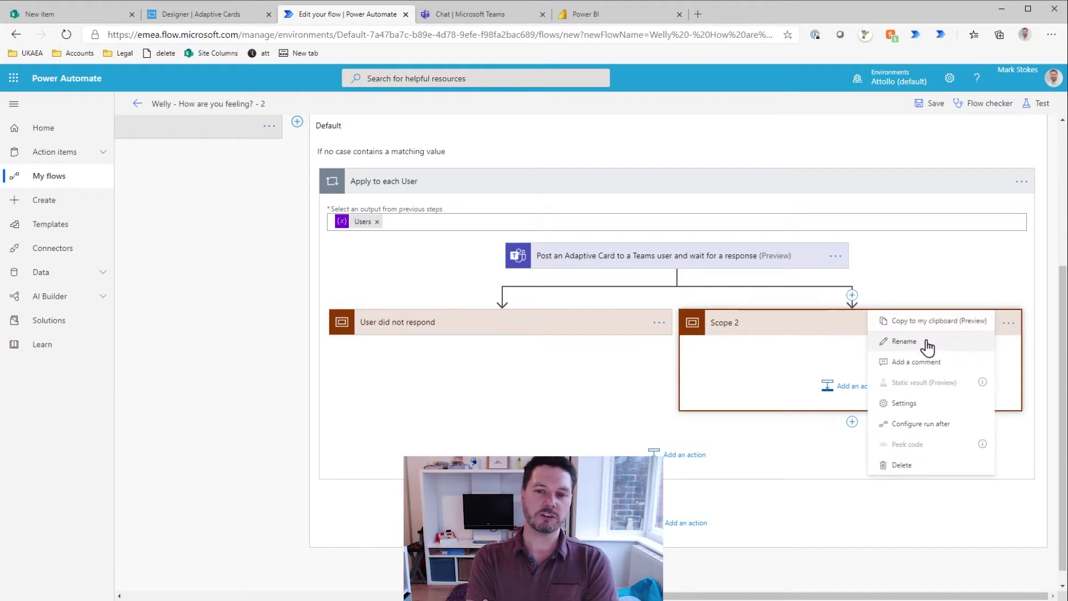
pyautogui.click(894, 344)
pyautogui.write('User resp')
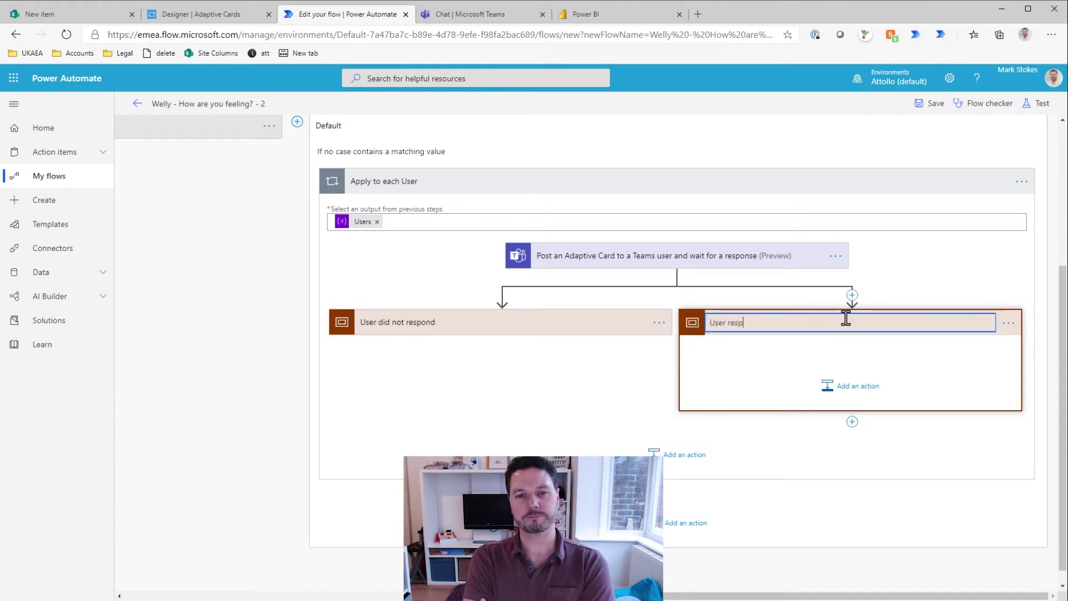
pyautogui.write('onded')
pyautogui.press('Return')
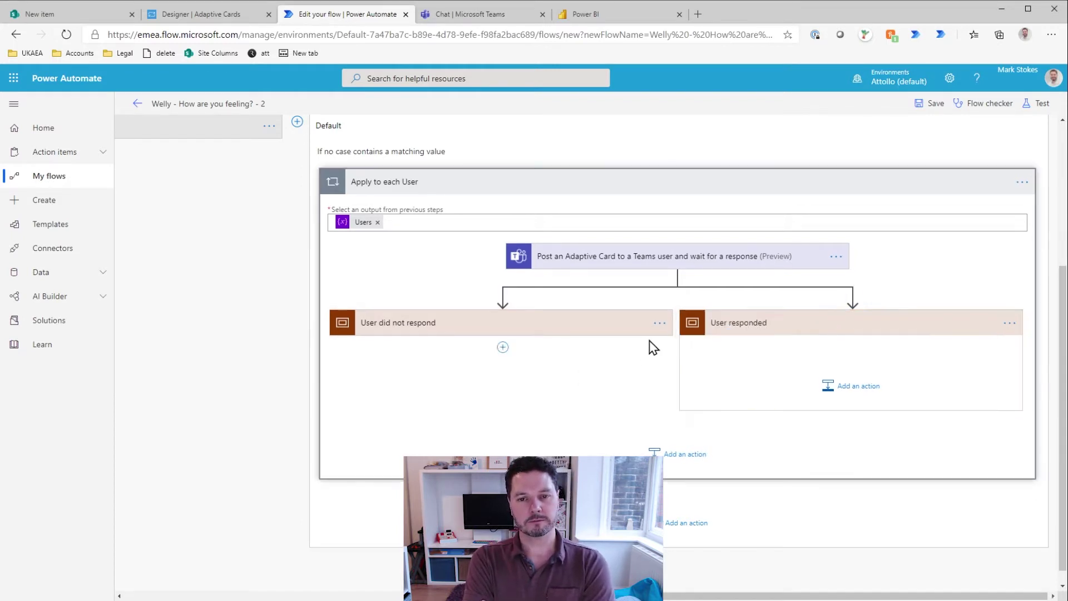
pyautogui.click(658, 322)
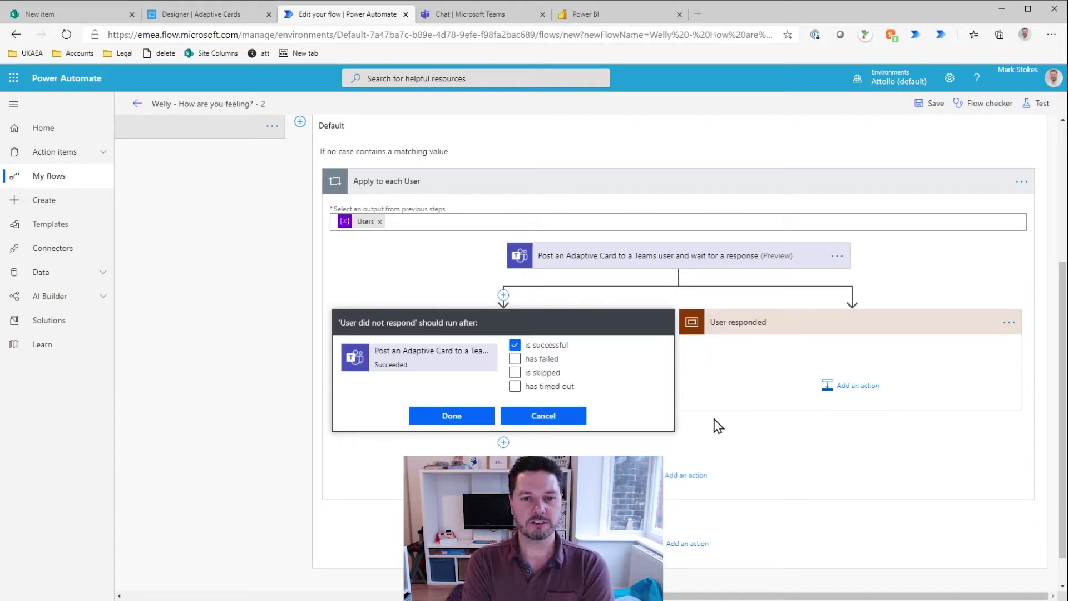
# Step: Make 'User did not respond' run only when the card action has timed out
pyautogui.click(515, 345)
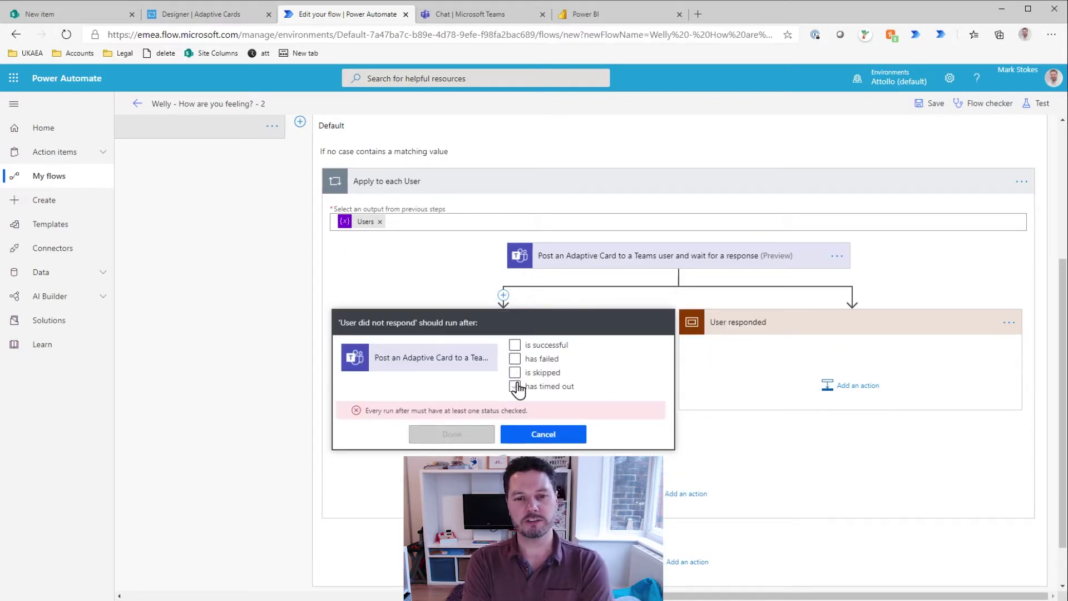
pyautogui.click(515, 386)
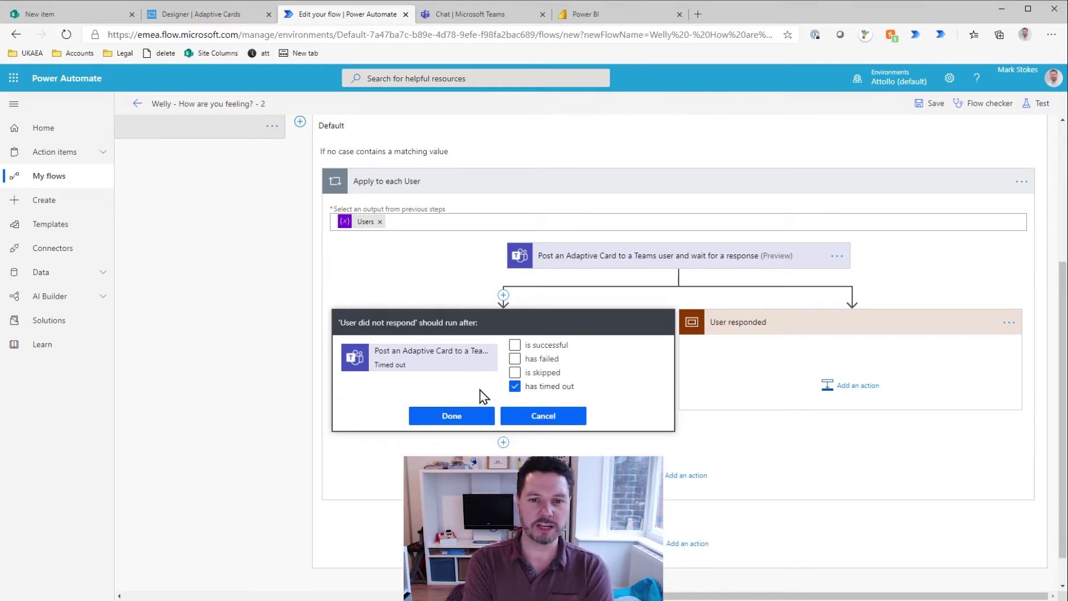
pyautogui.click(515, 372)
pyautogui.click(514, 358)
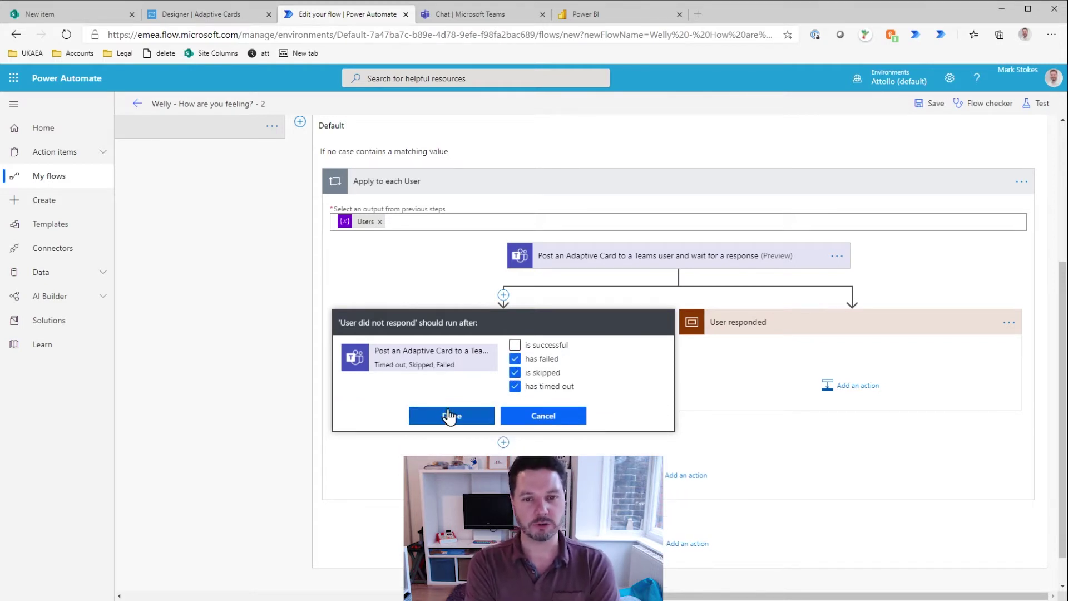
pyautogui.click(514, 358)
pyautogui.click(515, 372)
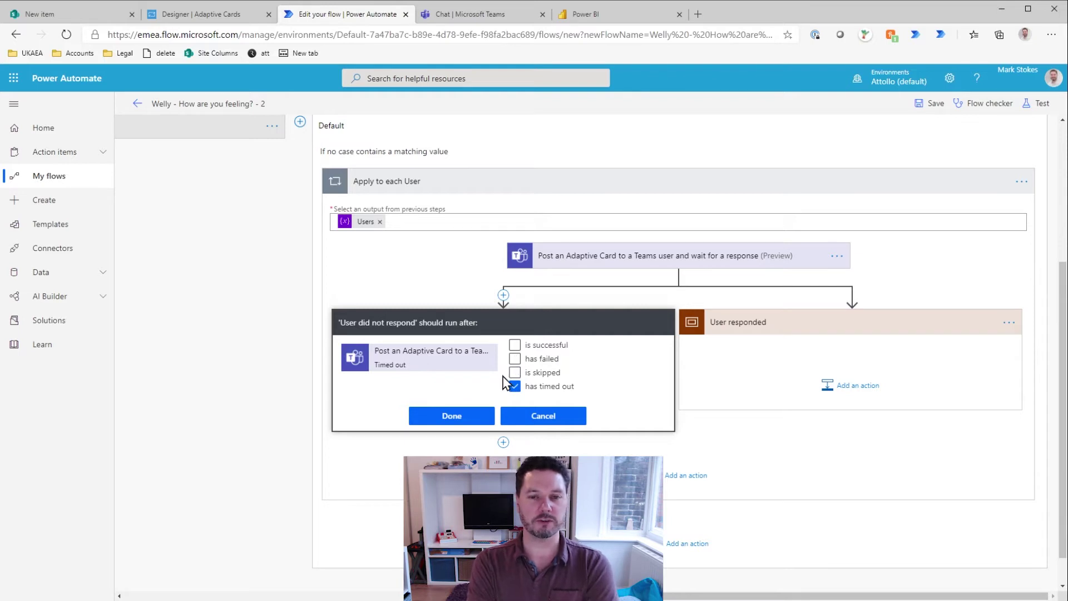
pyautogui.click(451, 416)
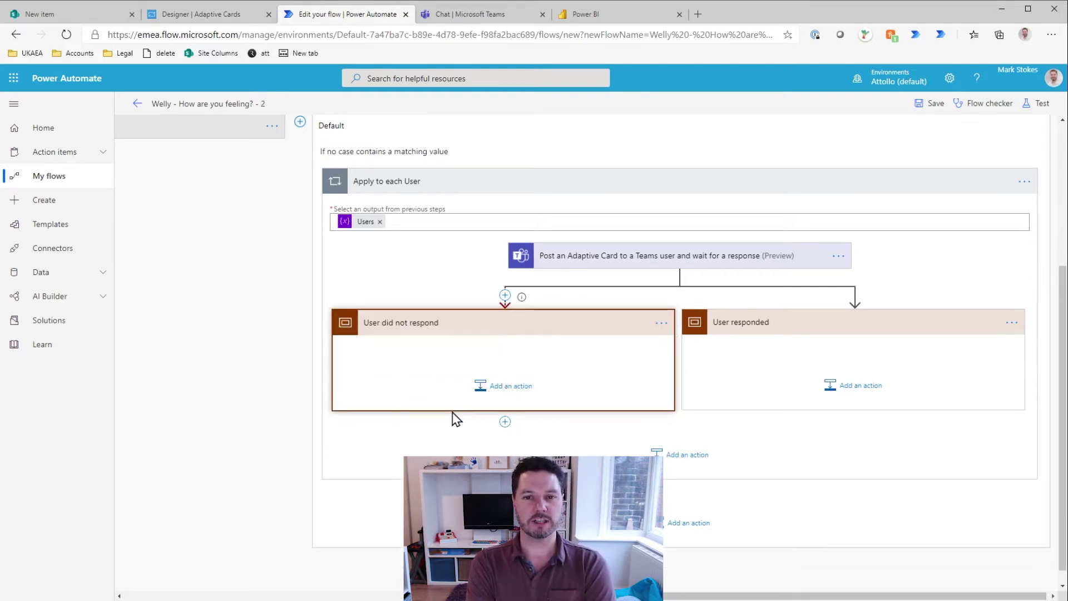
# Step: Keep 'User responded' running only when the card action is successful
pyautogui.click(1011, 326)
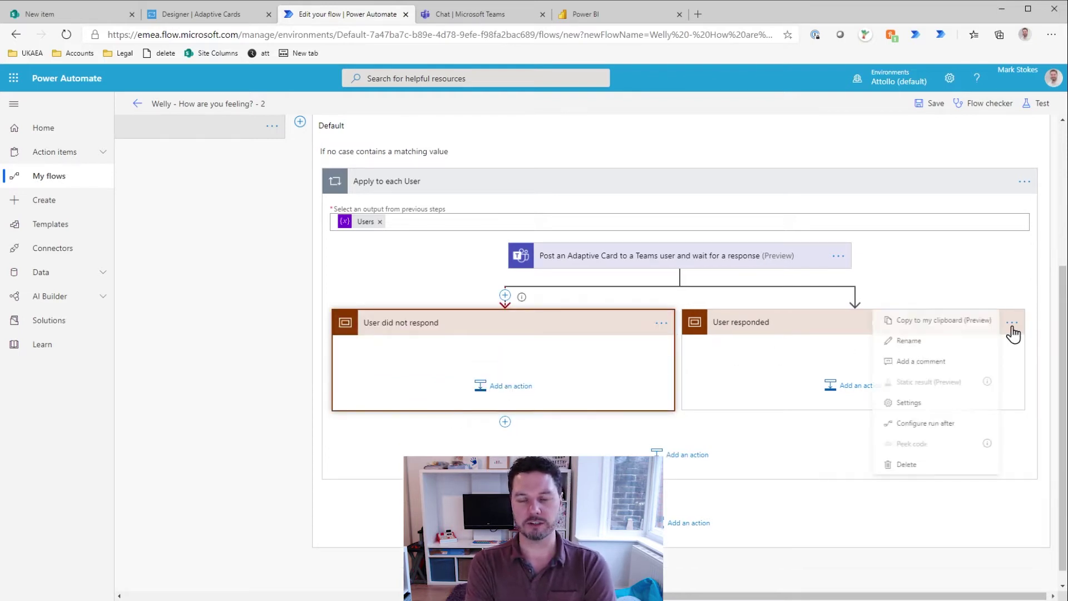
pyautogui.click(940, 423)
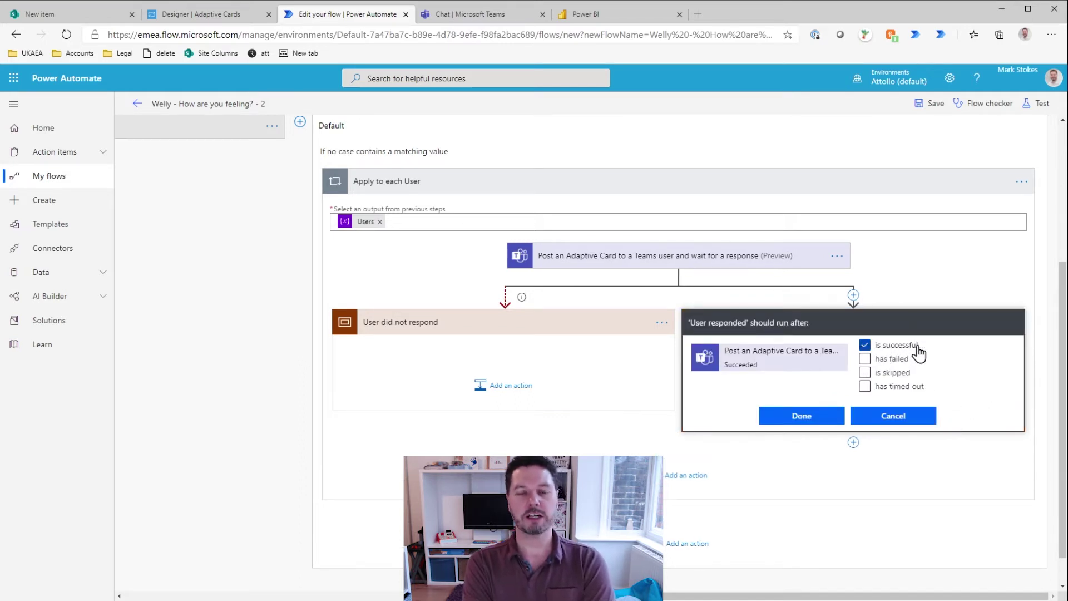
pyautogui.click(812, 417)
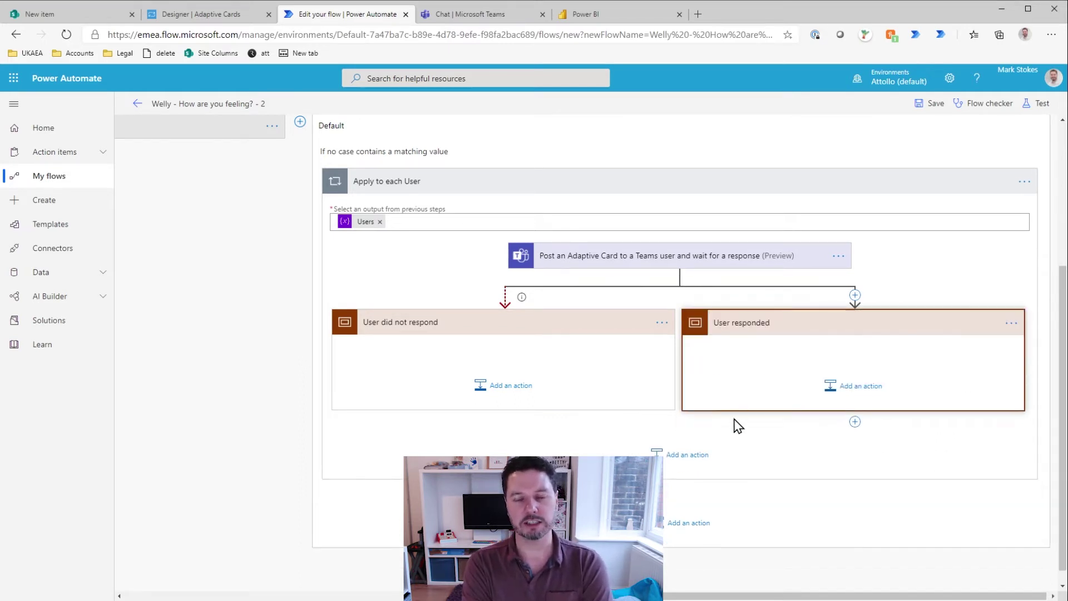
pyautogui.click(583, 441)
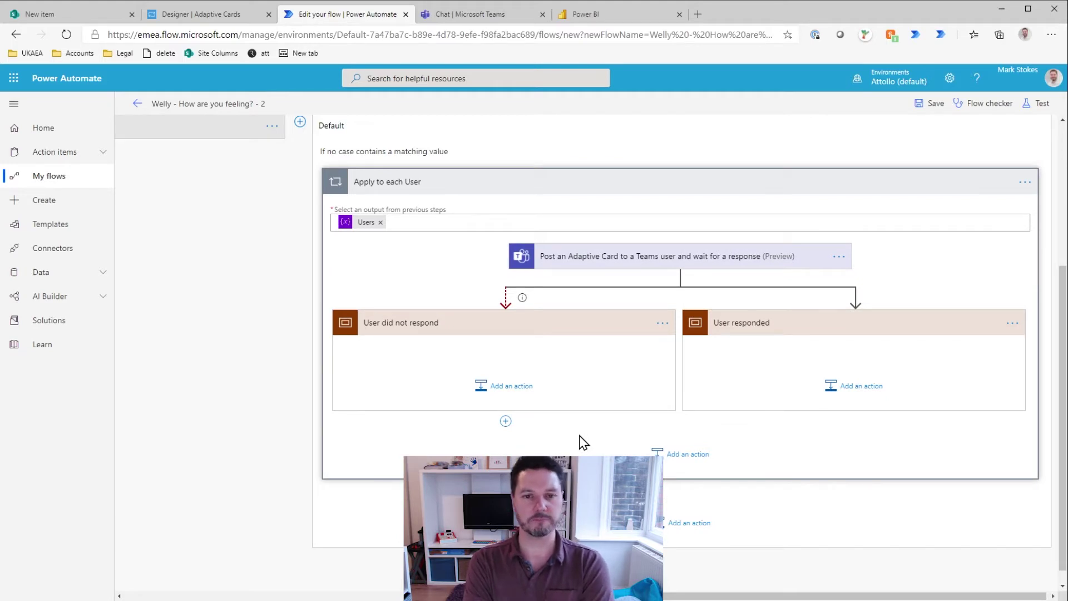
# Step: Add a Get user profile (V2) action with User (UPN) set to the loop's Current item
pyautogui.click(509, 391)
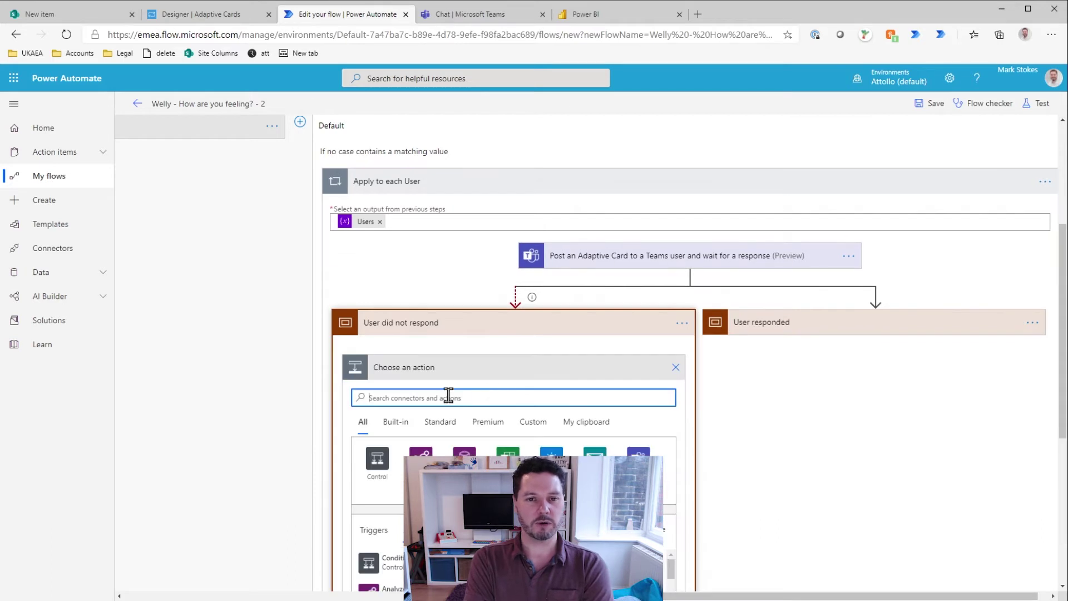
pyautogui.write('Get user pro')
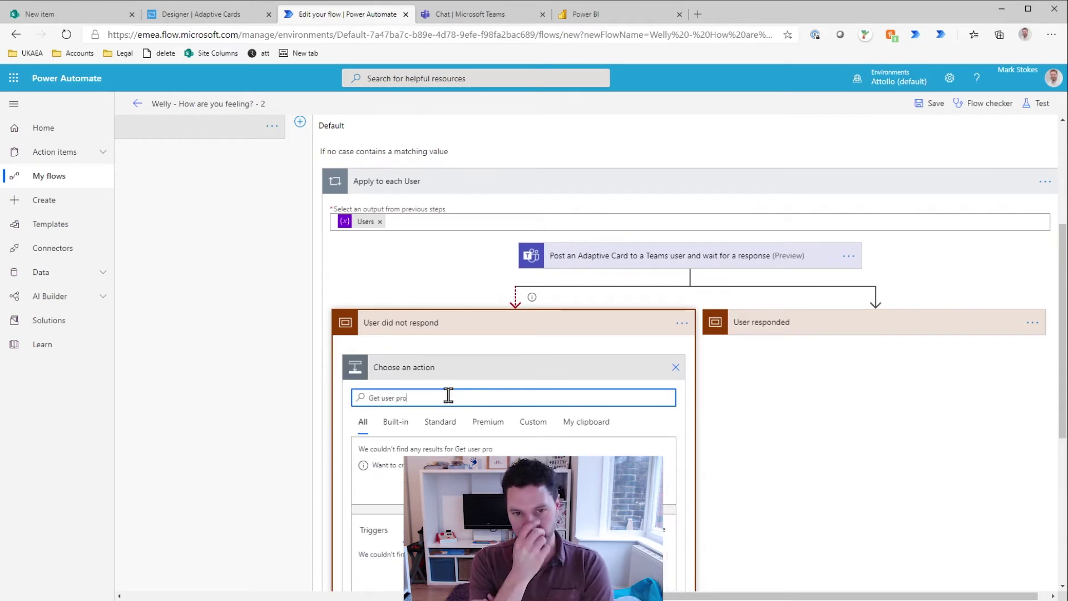
pyautogui.write('file')
pyautogui.scroll(-4, 448, 398)
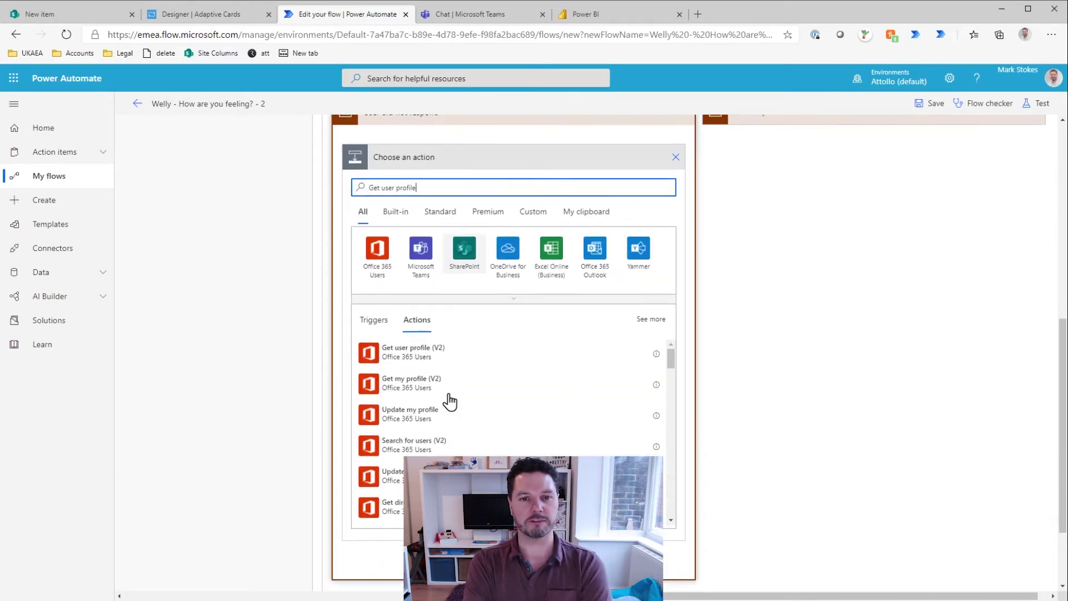
pyautogui.click(432, 349)
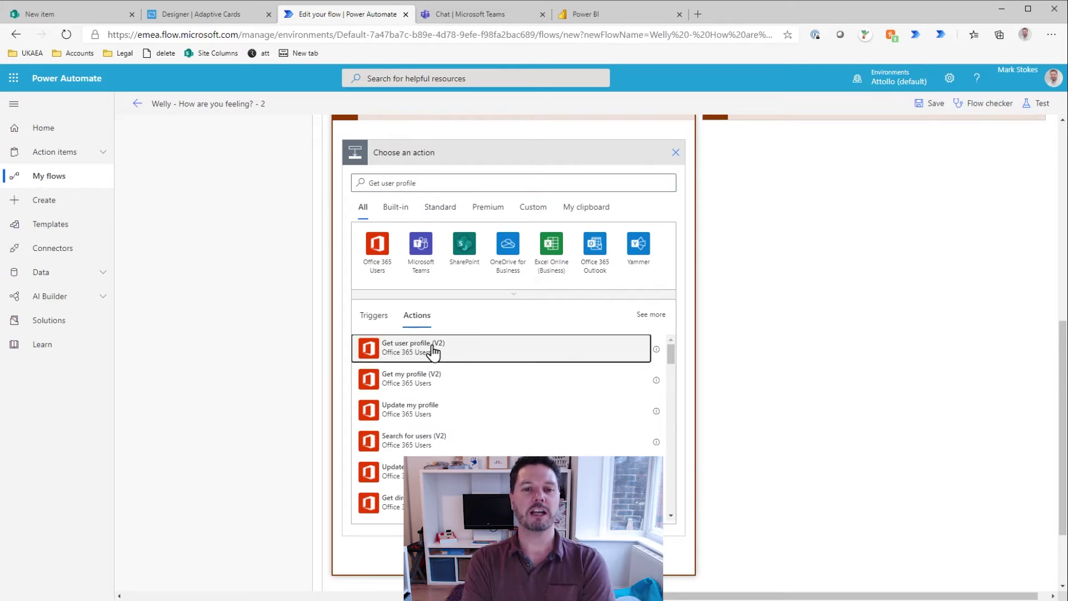
pyautogui.click(486, 305)
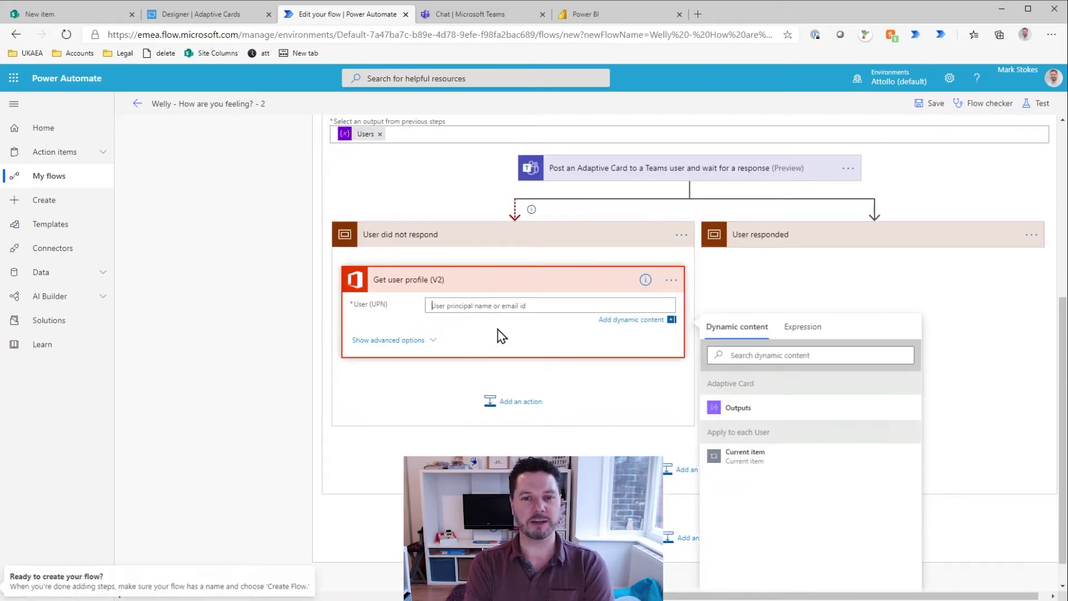
pyautogui.click(749, 462)
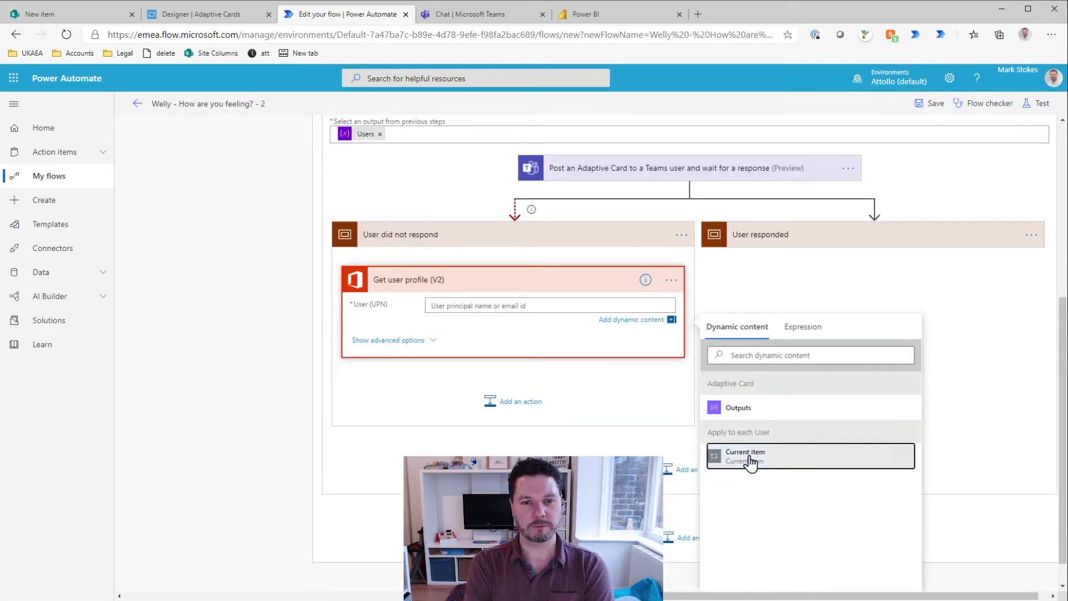
# Step: Check the profile step's advanced options, then collapse the Get user profile (V2) step
pyautogui.scroll(3, 637, 428)
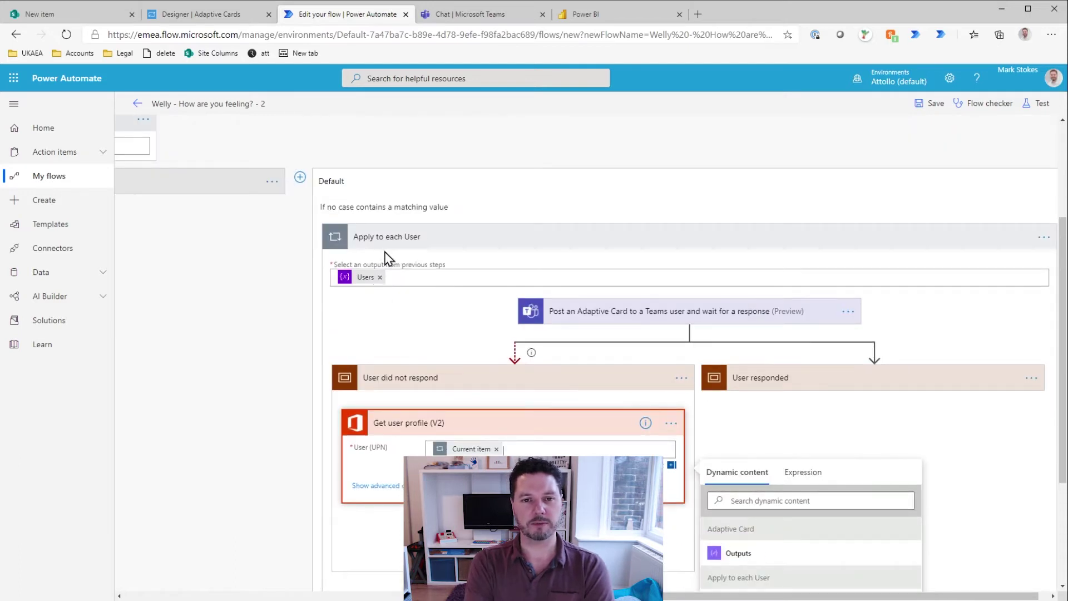
pyautogui.scroll(-3, 405, 362)
pyautogui.click(393, 335)
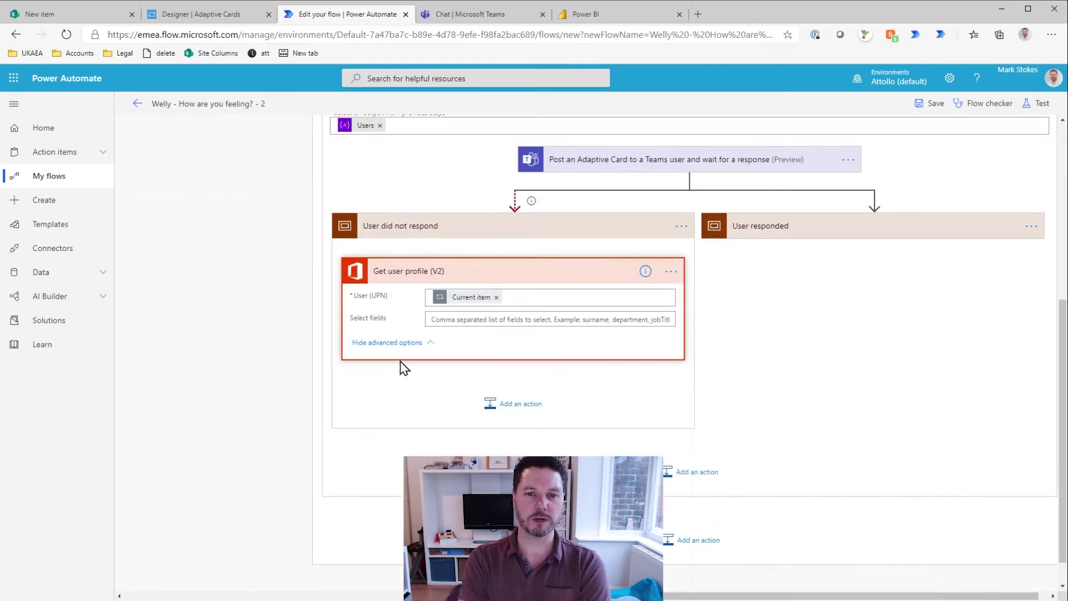
pyautogui.click(397, 343)
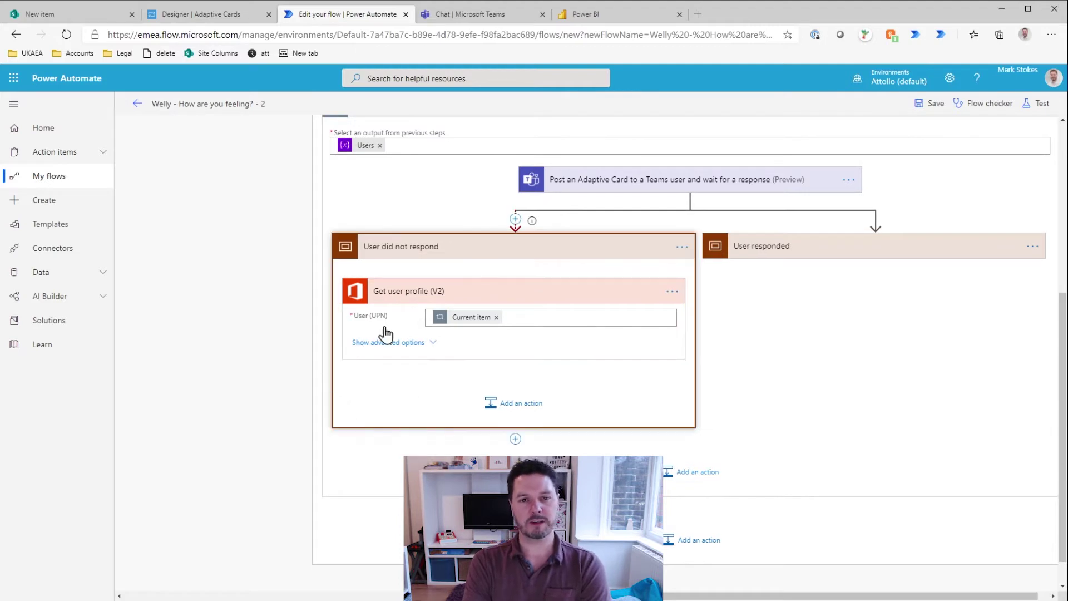
pyautogui.click(441, 291)
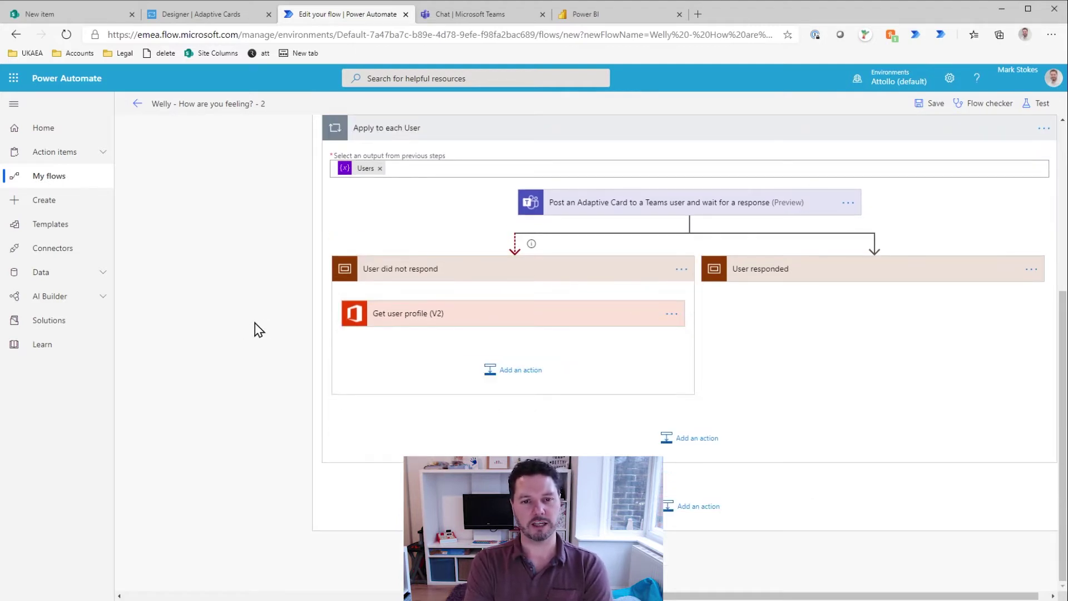
# Step: Add a Send an email (V2) action and choose the suggested person as the To recipient
pyautogui.click(507, 371)
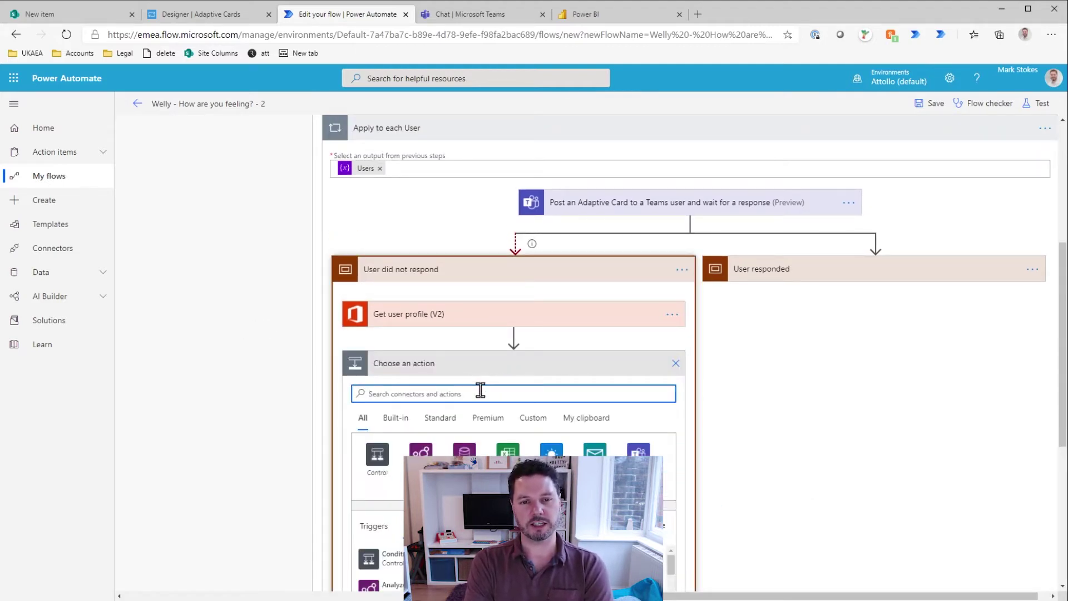
pyautogui.write('send email')
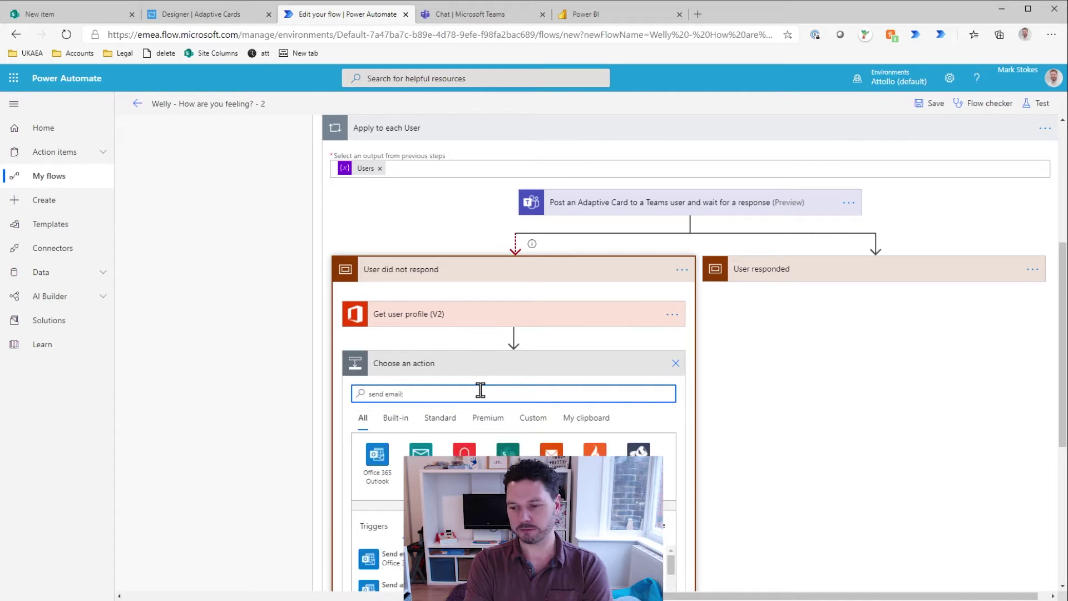
pyautogui.scroll(-4, 481, 396)
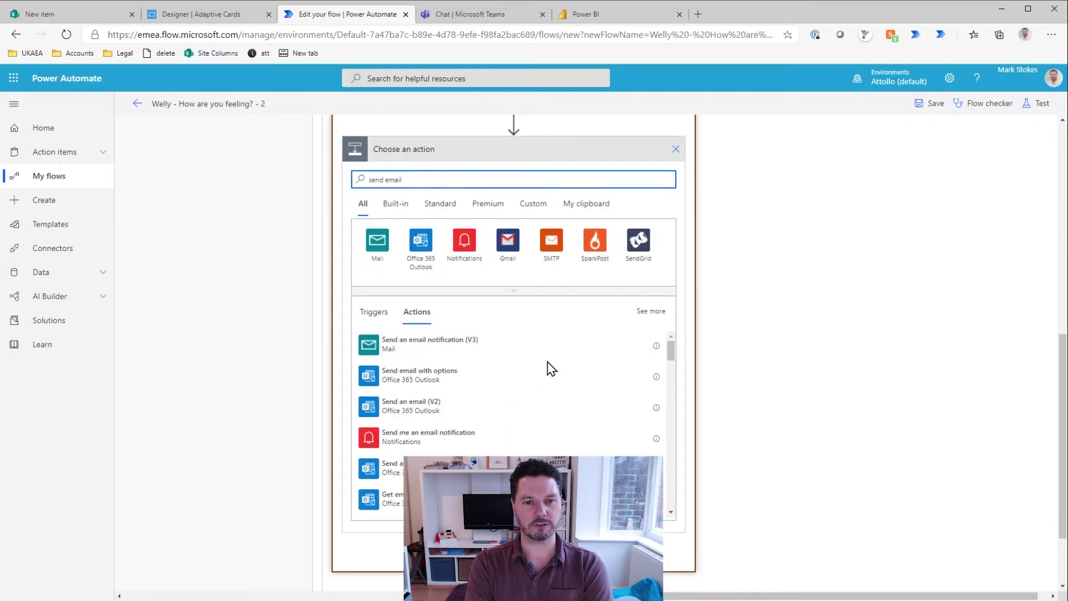
pyautogui.click(418, 411)
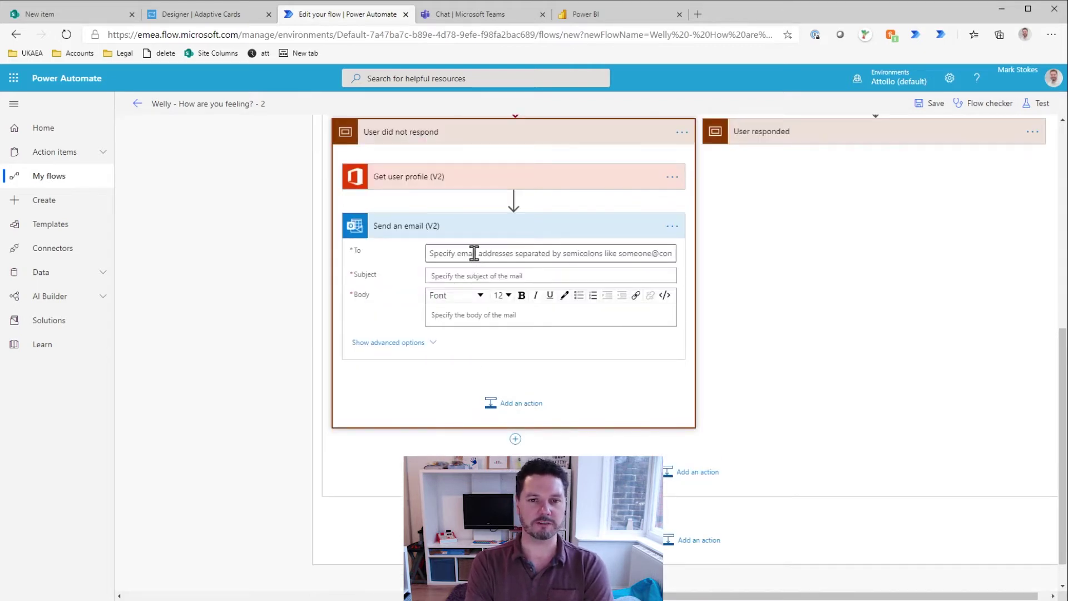
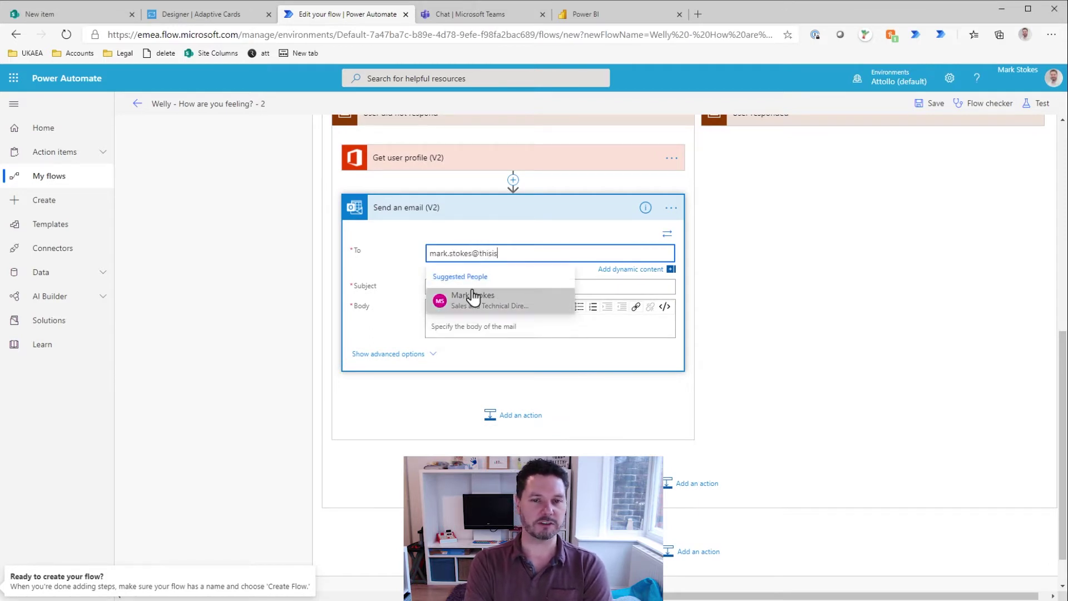
pyautogui.click(473, 296)
# Step: Start the email subject with the user's Display Name token, replacing a trial Given Name
pyautogui.click(490, 287)
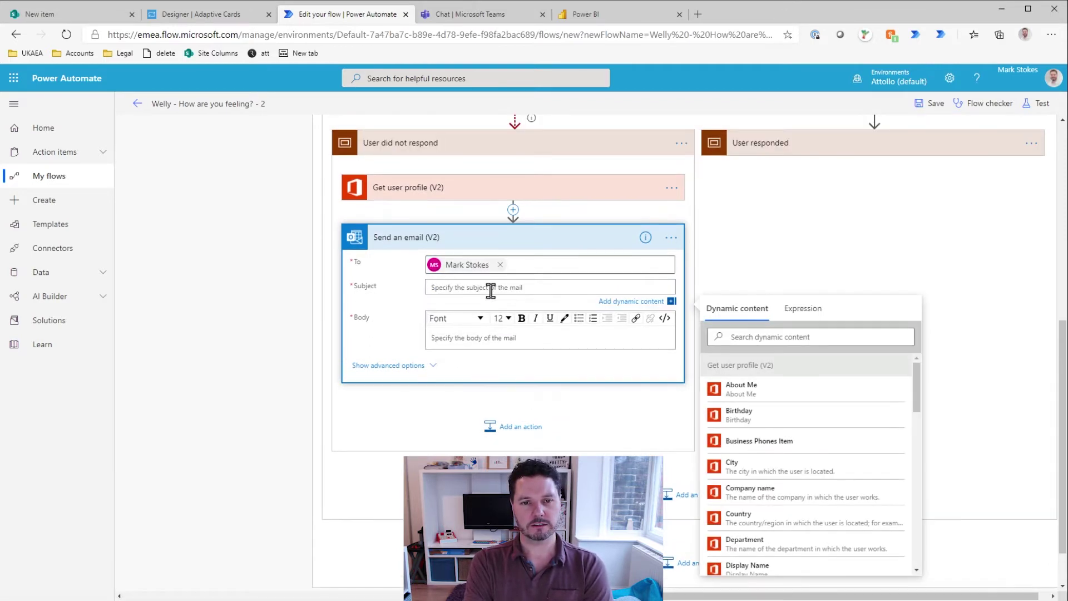
pyautogui.write('Hey')
pyautogui.press('BackSpace')
pyautogui.press('BackSpace')
pyautogui.press('BackSpace')
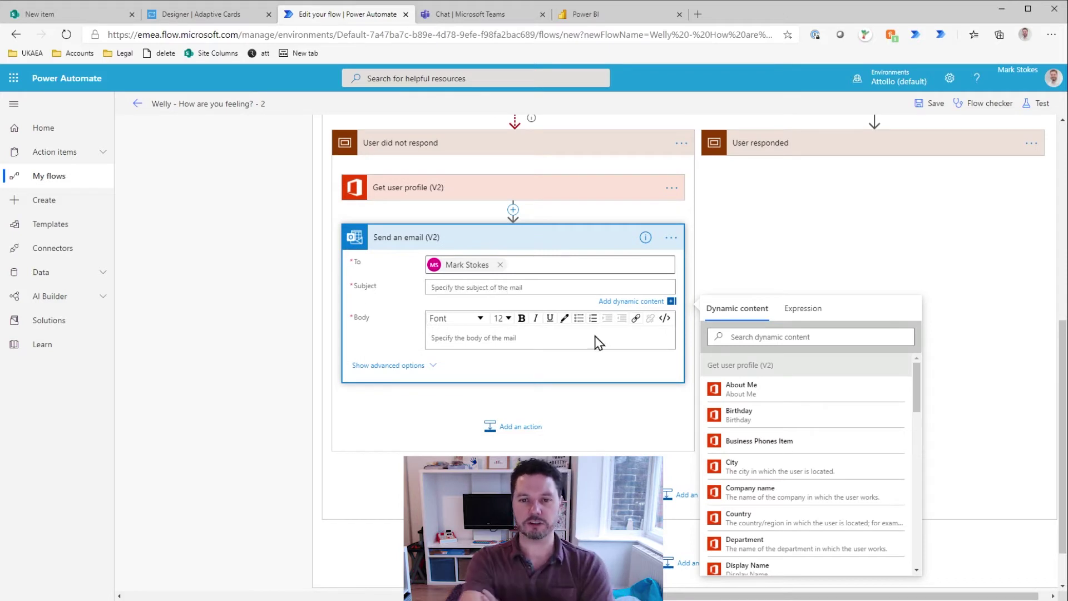
pyautogui.scroll(-3, 789, 456)
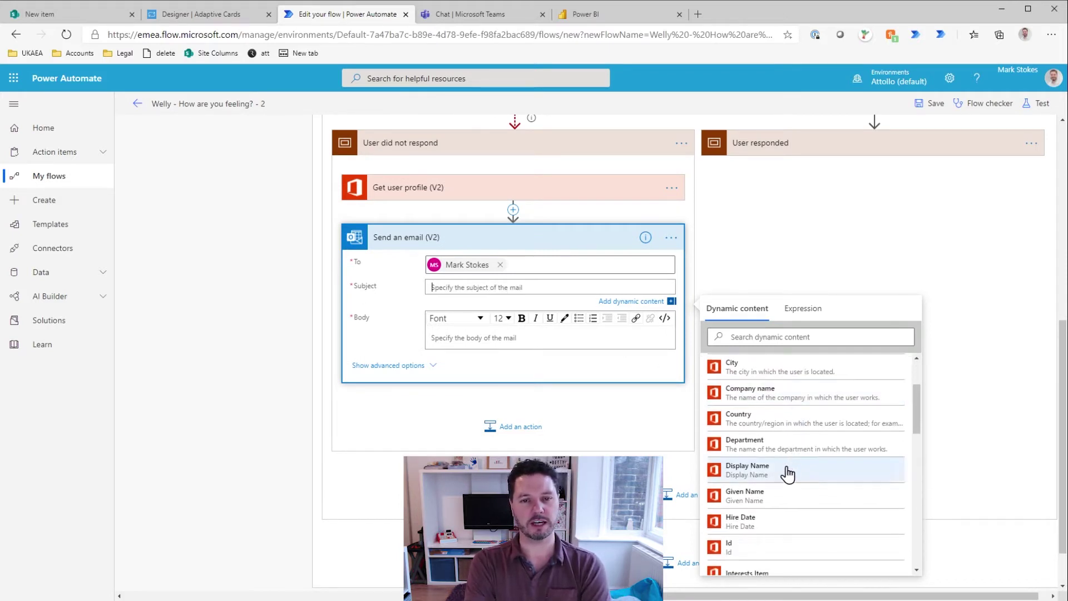
pyautogui.click(770, 497)
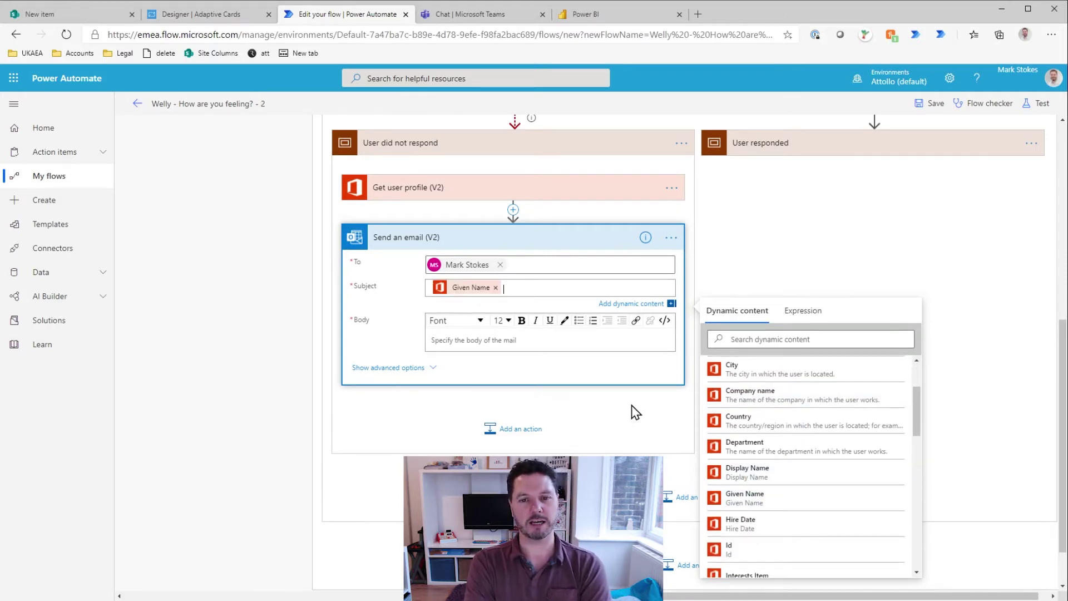
pyautogui.press('BackSpace')
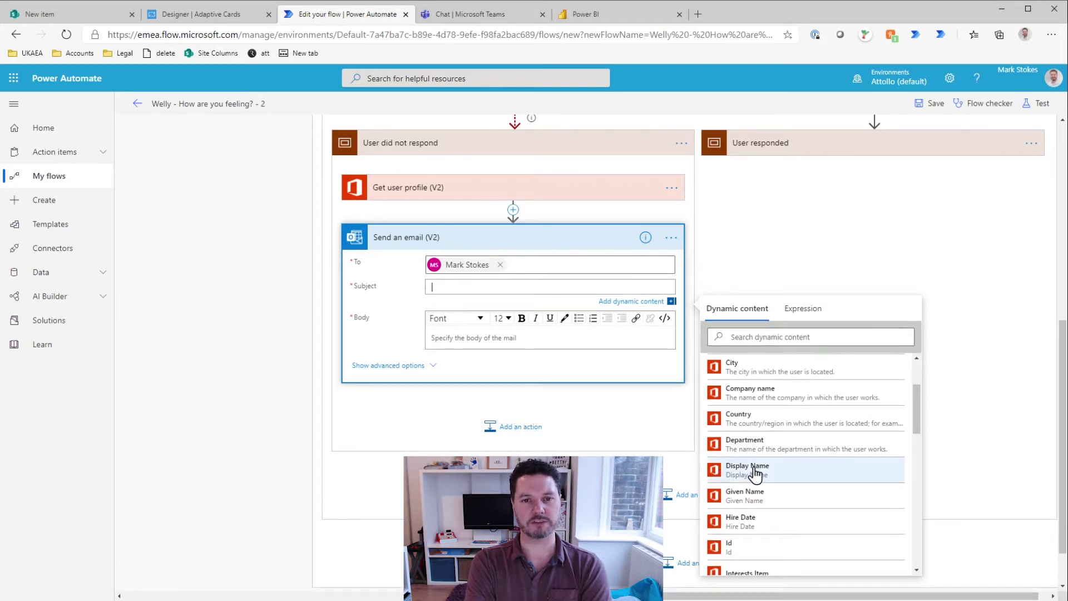
pyautogui.click(755, 471)
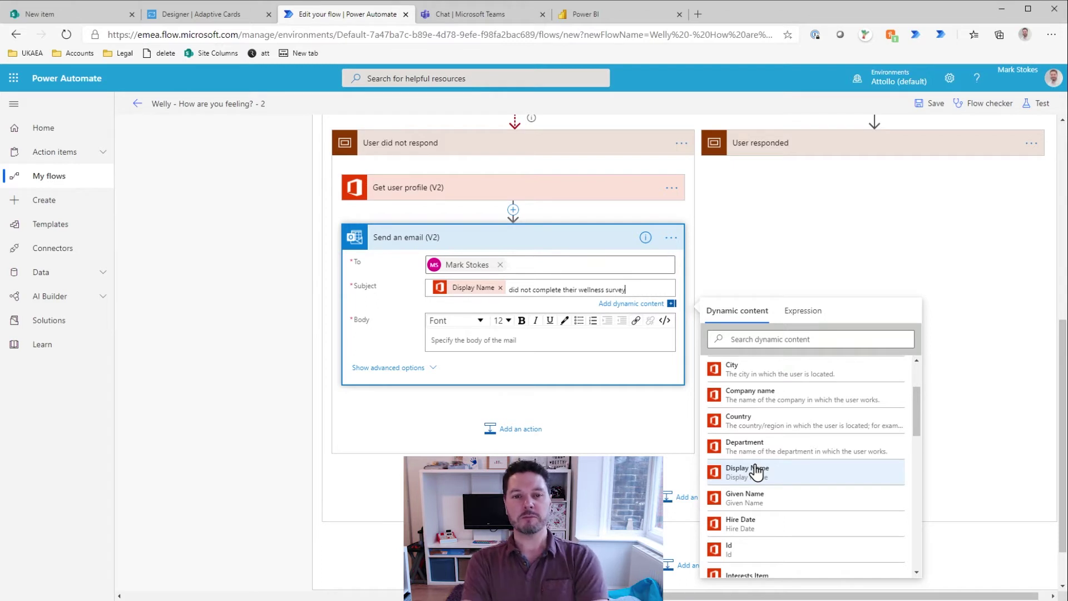
pyautogui.click(462, 338)
# Step: Write the email body: greeting, Display Name token with 'did not respond' note, signed 'Welly bot.'
pyautogui.write('Hi Mar')
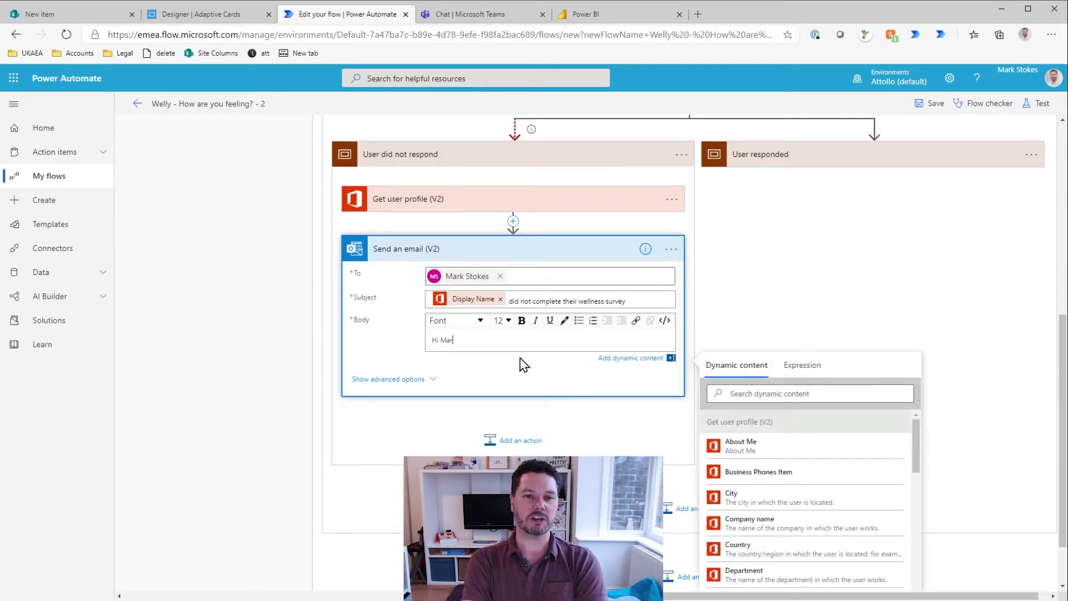
pyautogui.write('k,')
pyautogui.press('Return')
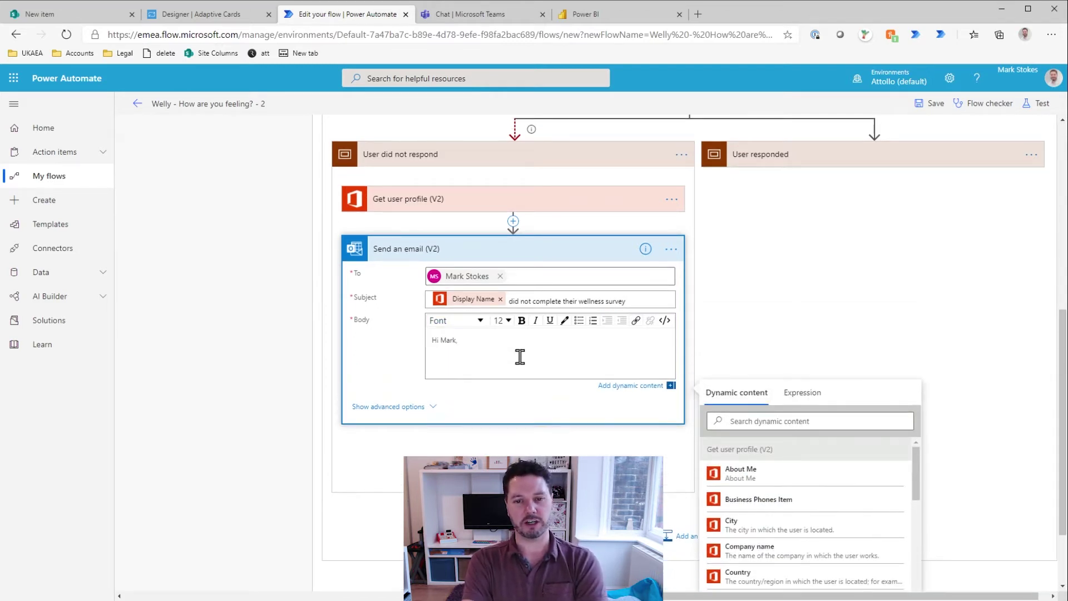
pyautogui.scroll(-1, 782, 530)
pyautogui.scroll(-1, 781, 530)
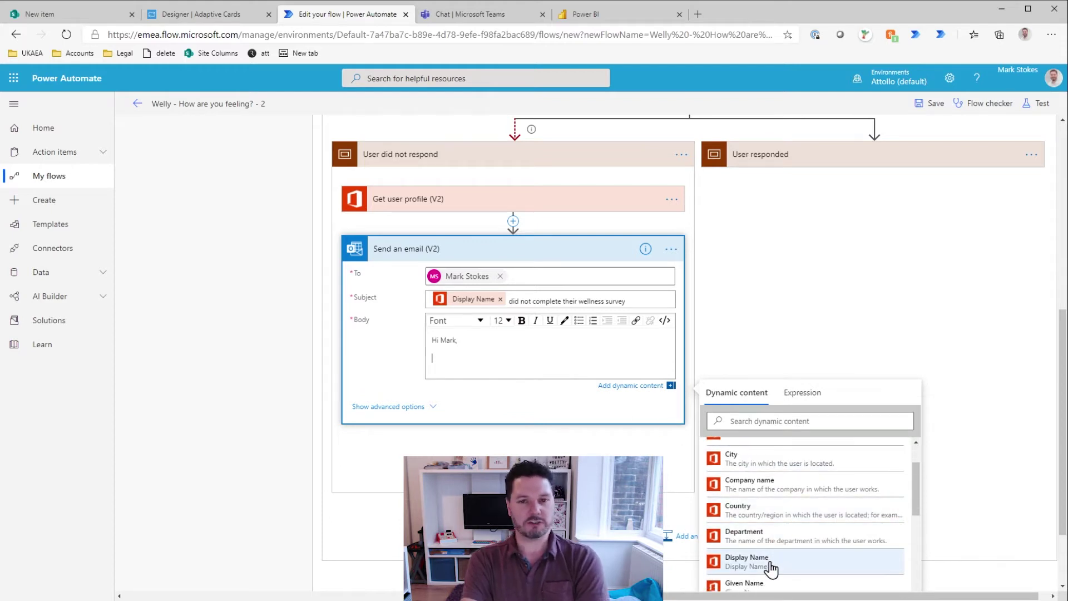
pyautogui.click(771, 556)
pyautogui.write('did not respond to the wellness survey to')
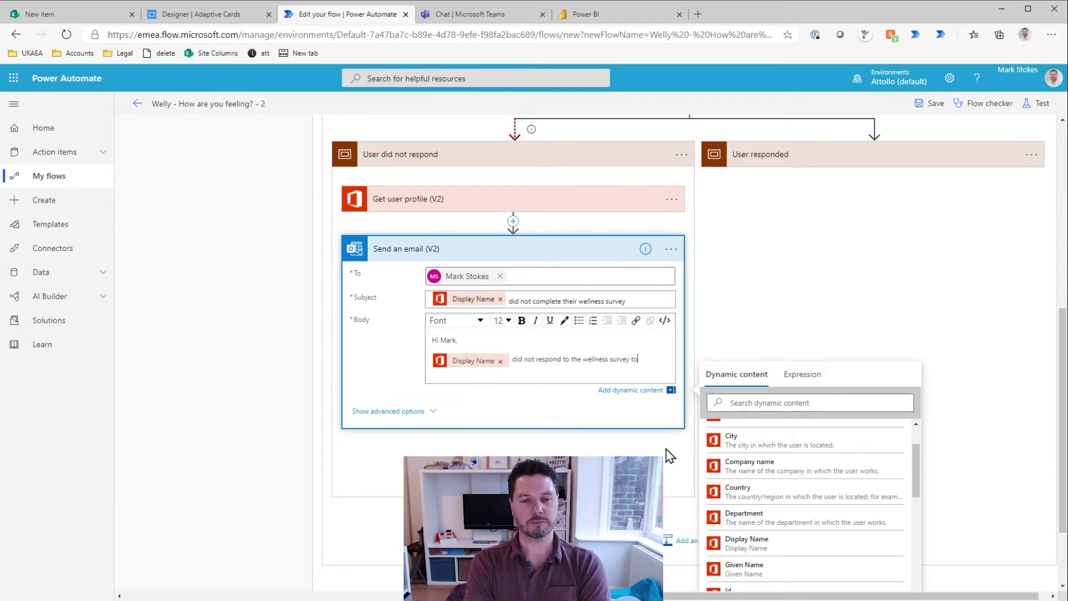
pyautogui.write('e')
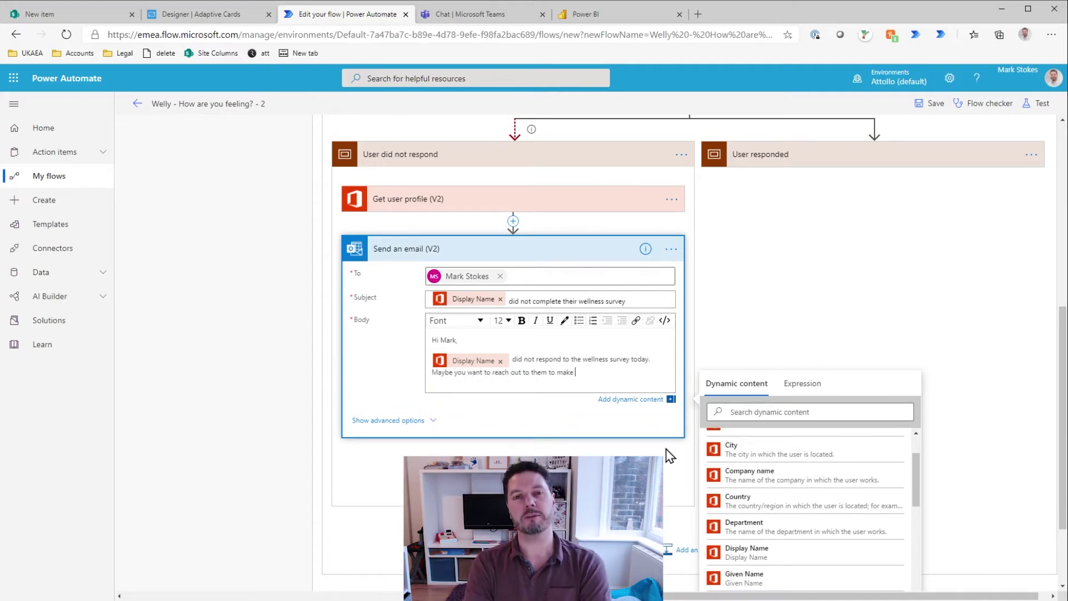
pyautogui.press('Return')
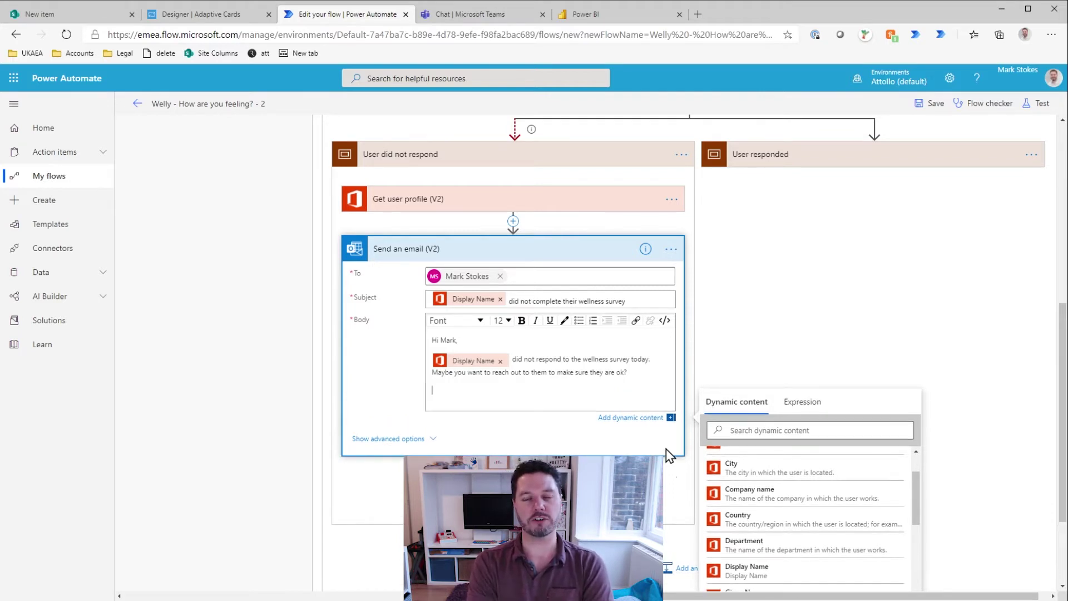
pyautogui.press('BackSpace')
pyautogui.write('s')
pyautogui.press('Return')
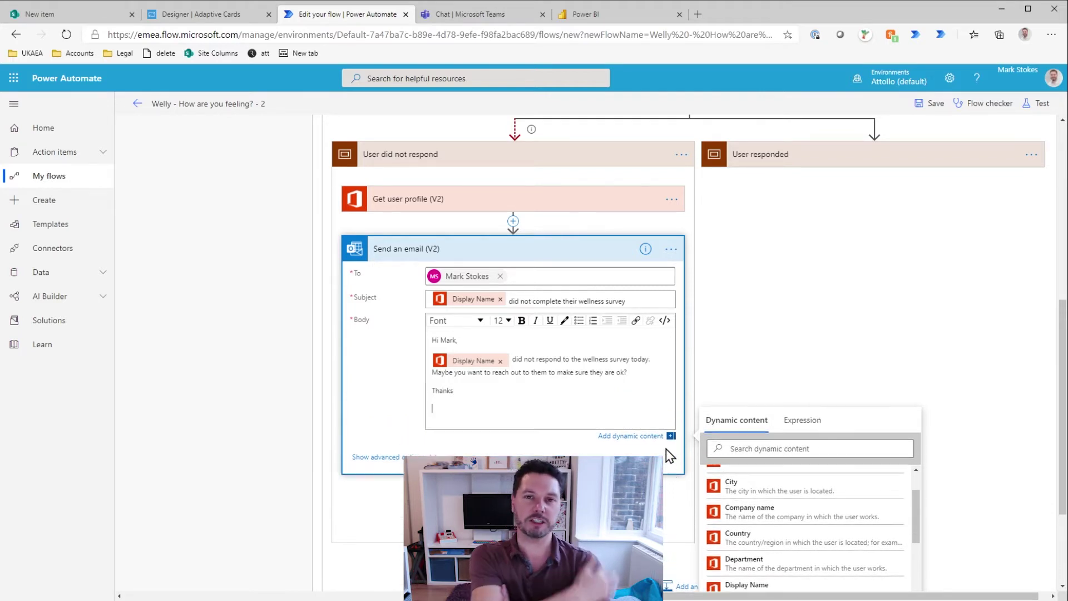
pyautogui.write('Welly bot.')
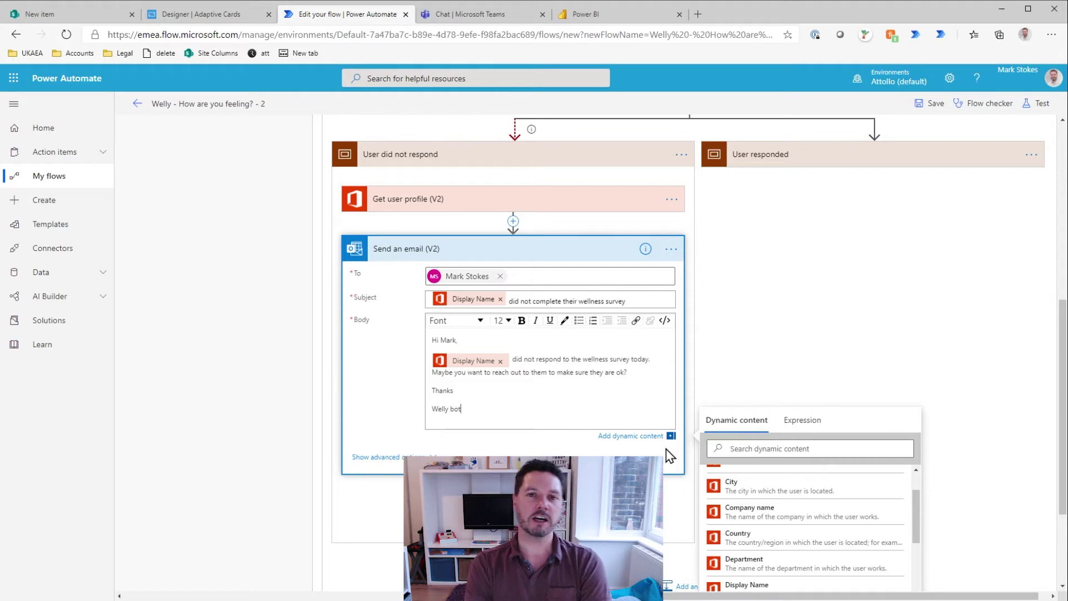
# Step: Save the flow after reviewing the email's importance options, then expand the User responded branch
pyautogui.click(735, 300)
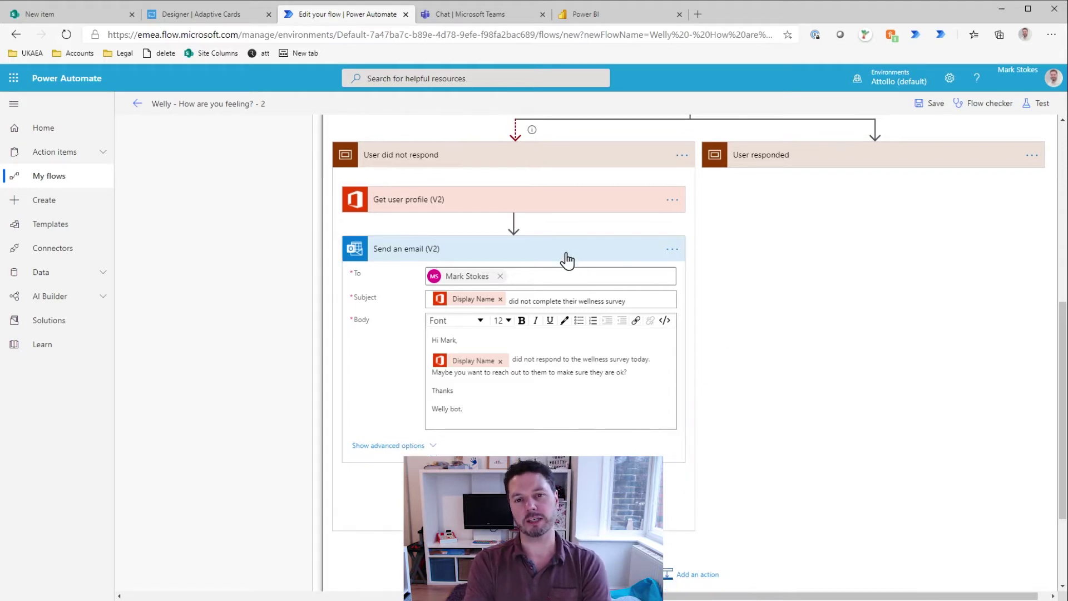
pyautogui.click(930, 104)
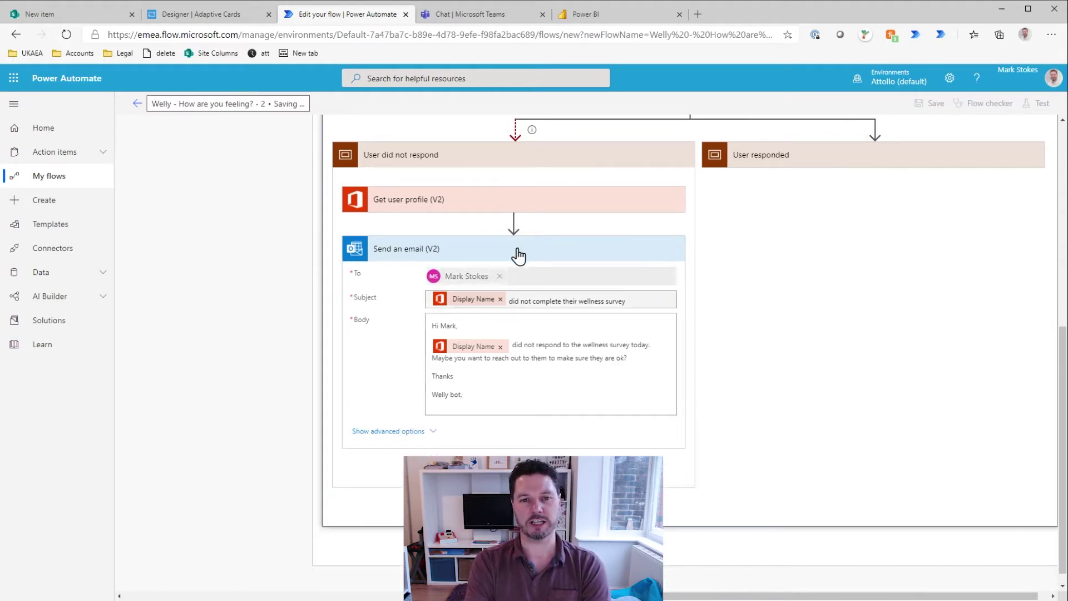
pyautogui.click(384, 431)
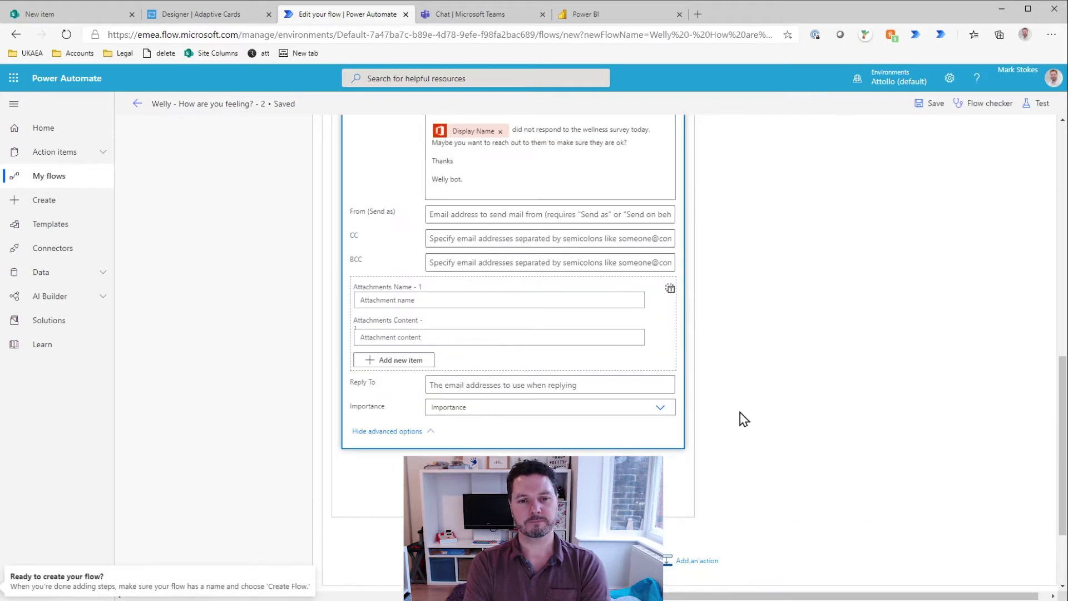
pyautogui.scroll(3, 751, 419)
pyautogui.scroll(-1, 692, 421)
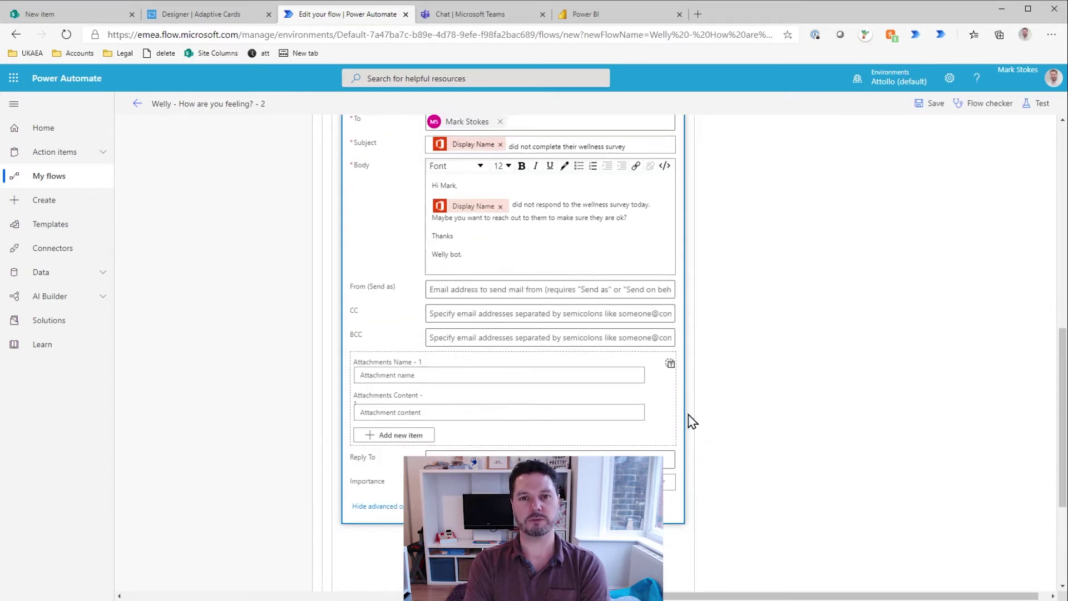
pyautogui.click(666, 480)
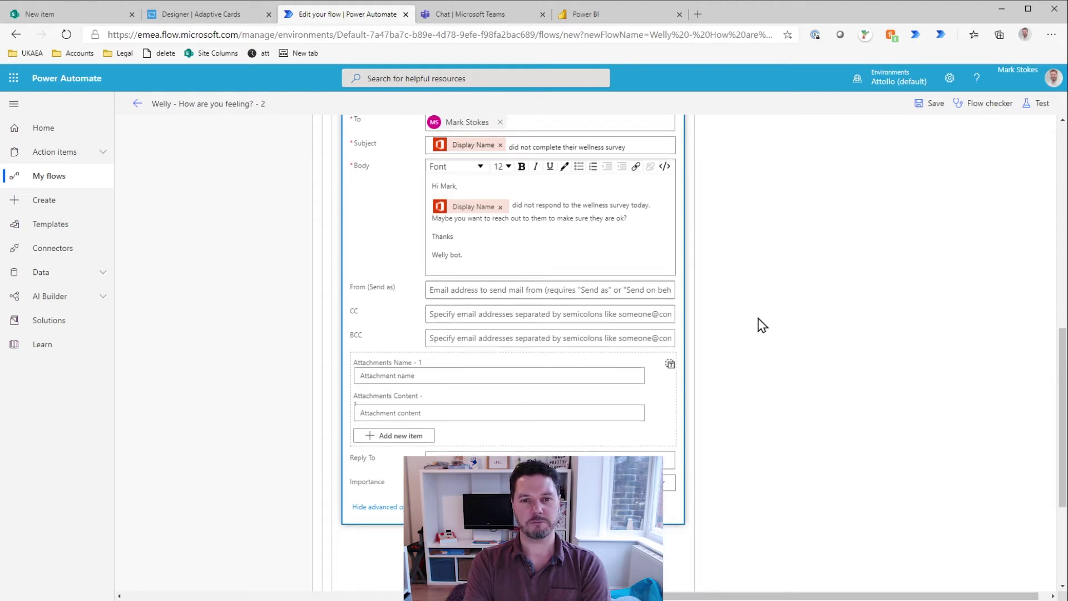
pyautogui.scroll(4, 758, 322)
pyautogui.click(930, 103)
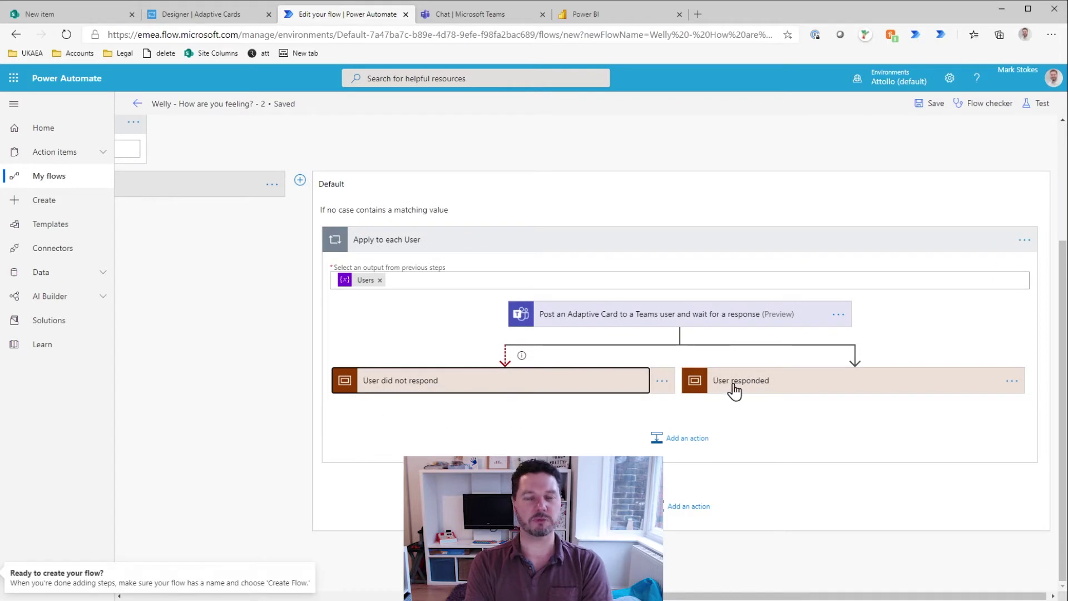
pyautogui.click(752, 384)
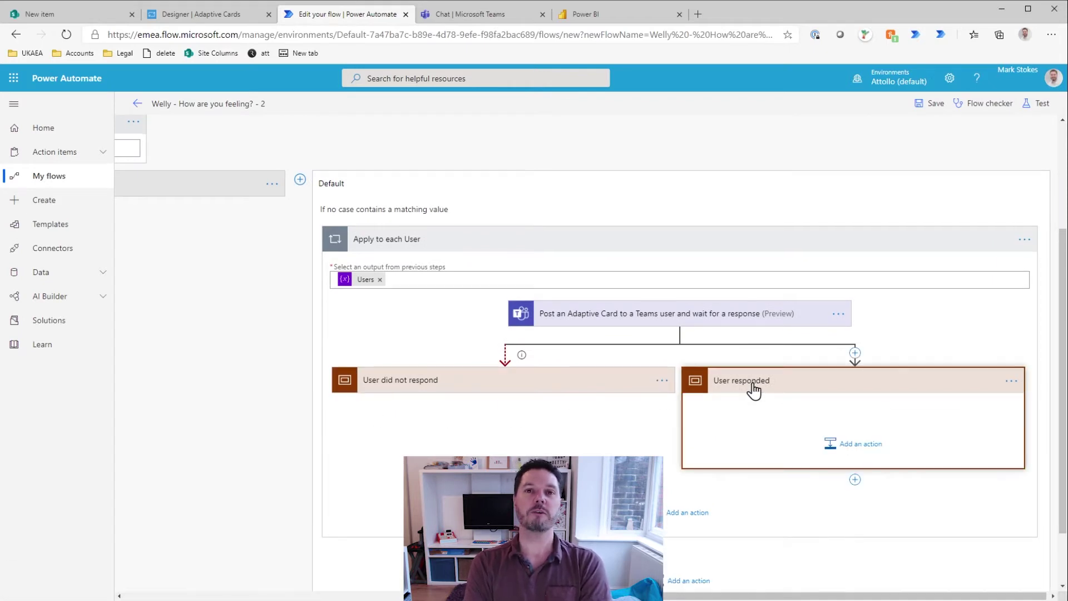
# Step: Add a SharePoint Create item action to the User responded branch
pyautogui.click(865, 448)
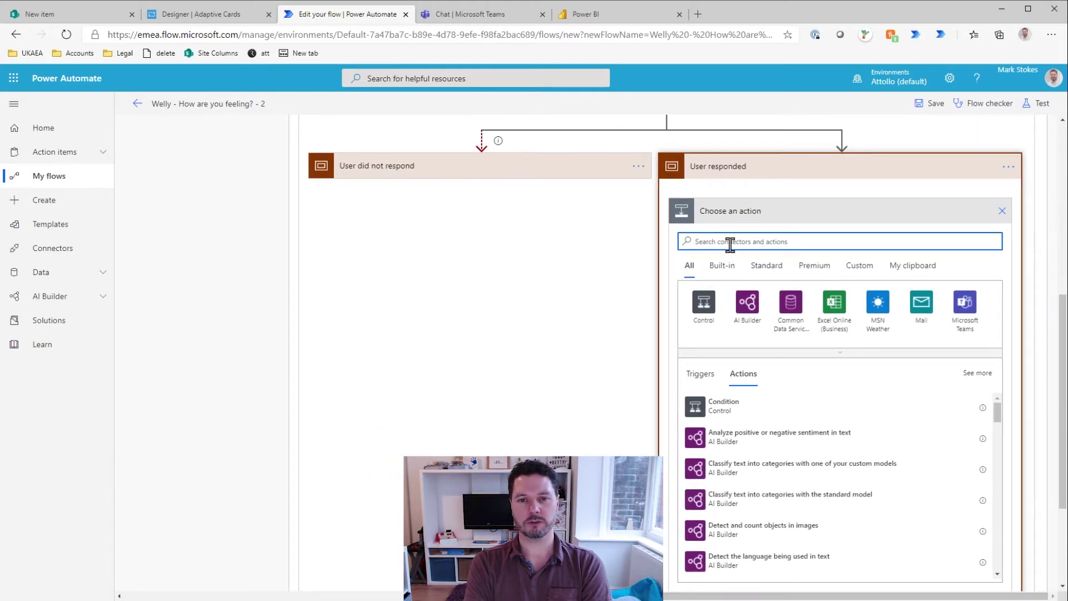
pyautogui.write('sharepoint')
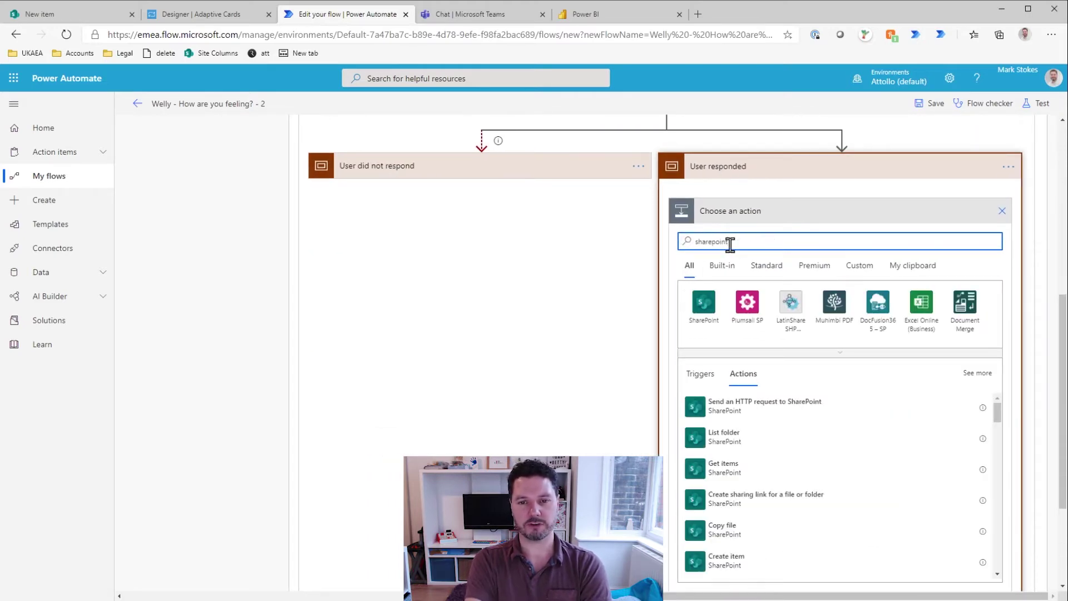
pyautogui.scroll(-1, 767, 506)
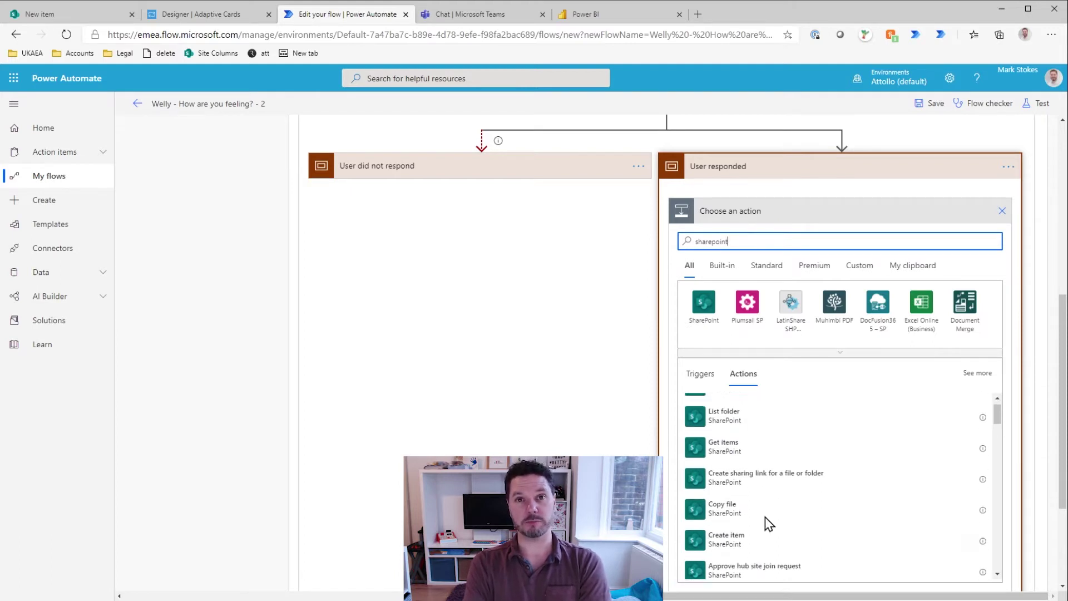
pyautogui.click(735, 538)
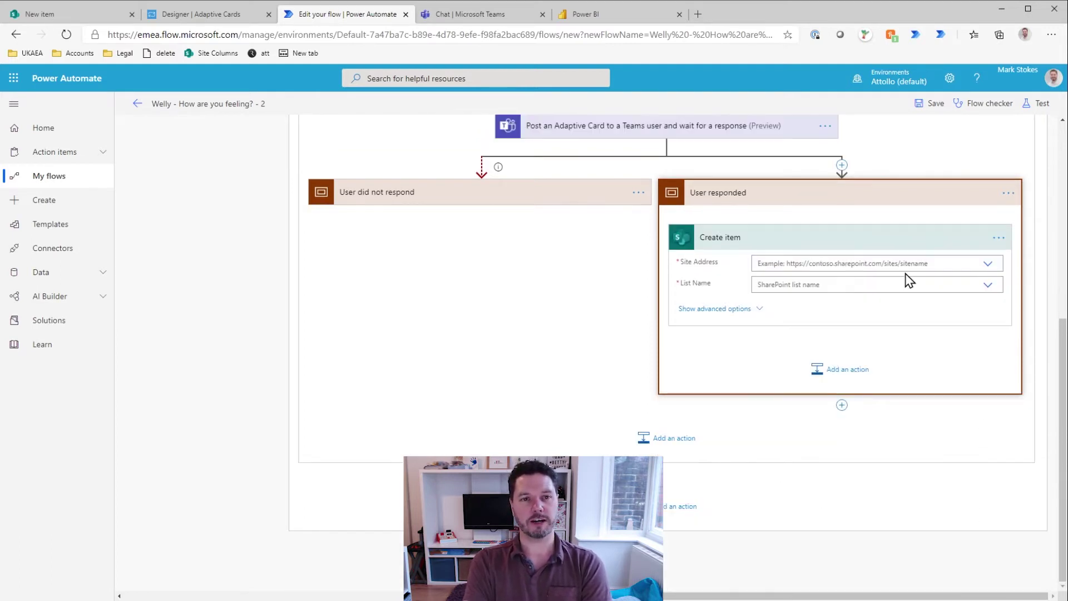
# Step: Copy the Virtual2020Spain site part of the Wellness list's URL from SharePoint
pyautogui.click(96, 16)
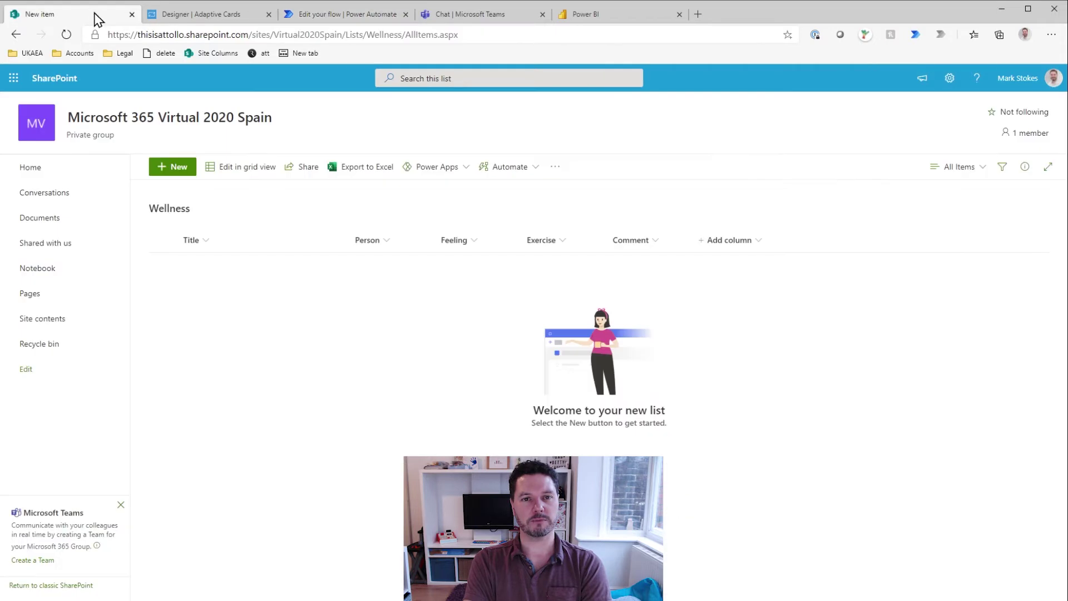
pyautogui.click(275, 28)
pyautogui.moveTo(343, 36); pyautogui.dragTo(96, 42)
pyautogui.hotkey('ctrl', 'c')
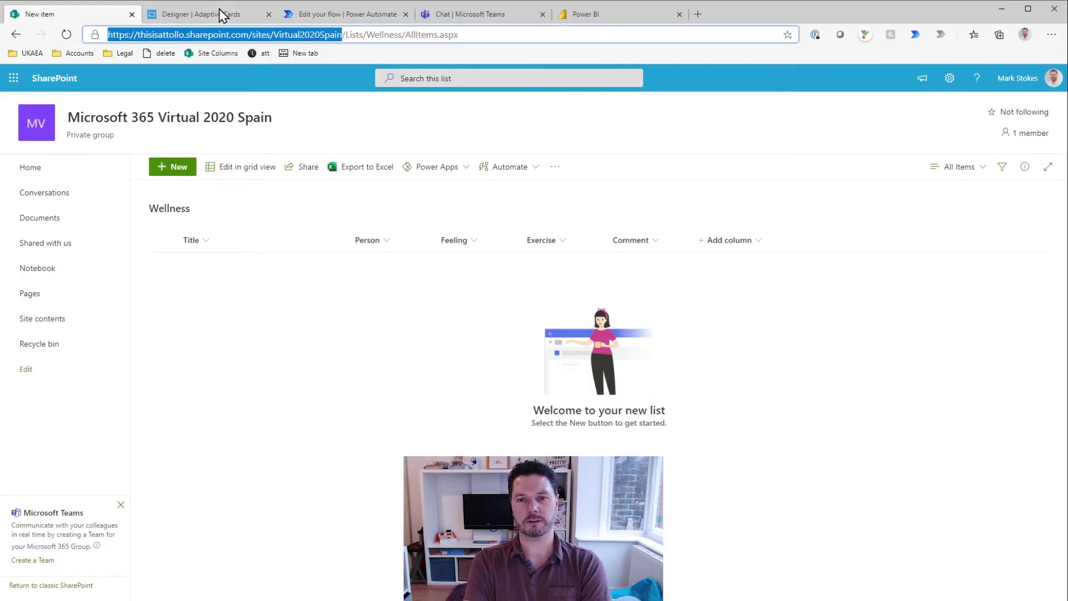
pyautogui.click(346, 15)
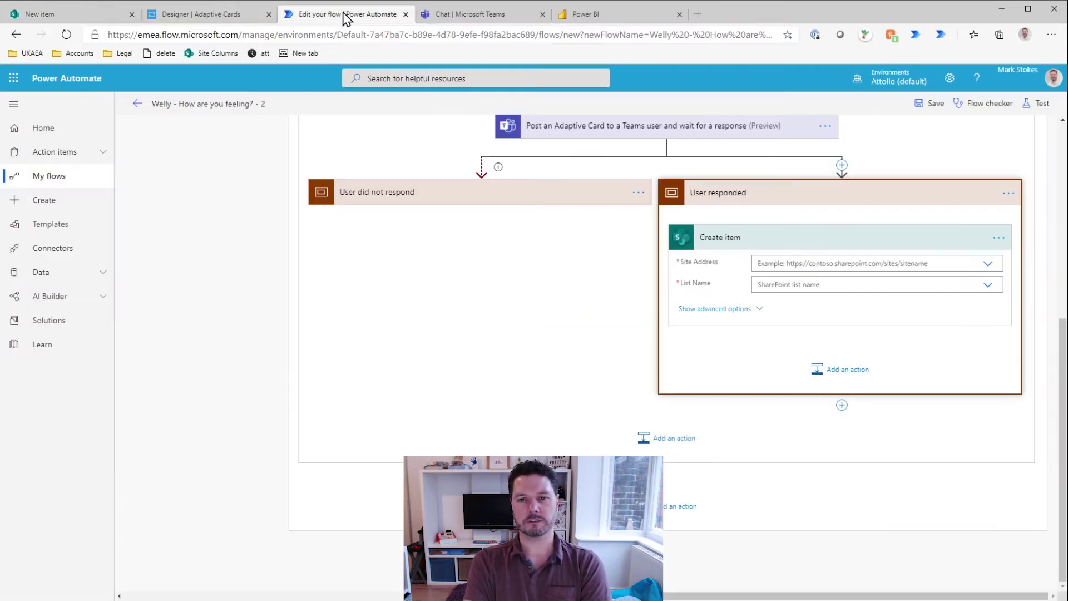
# Step: Set Create item's Site Address to the pasted Virtual2020Spain URL and List Name to Wellness
pyautogui.click(991, 266)
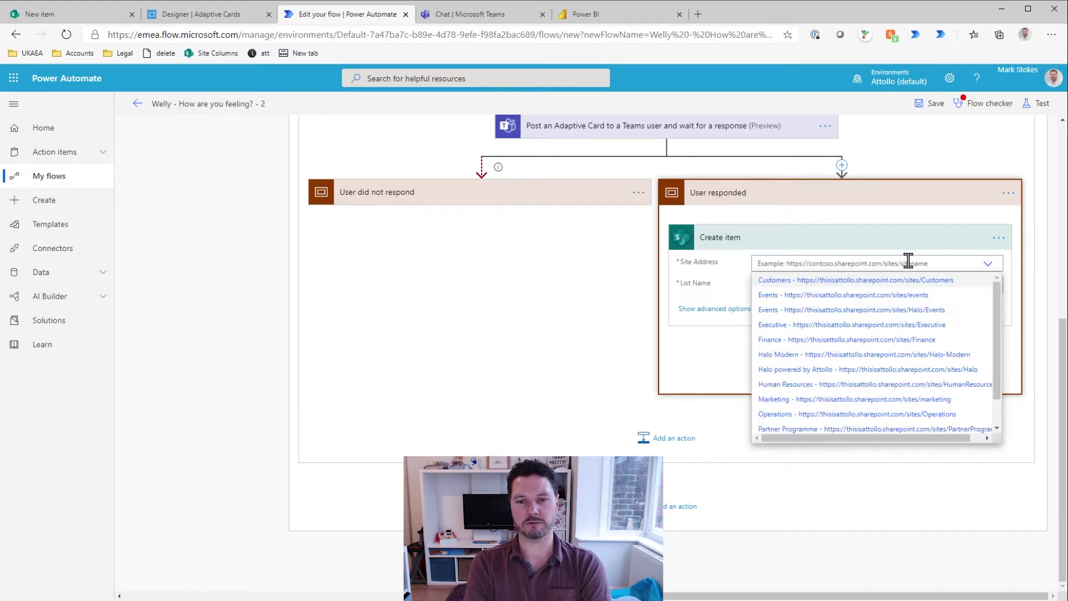
pyautogui.scroll(-2, 890, 376)
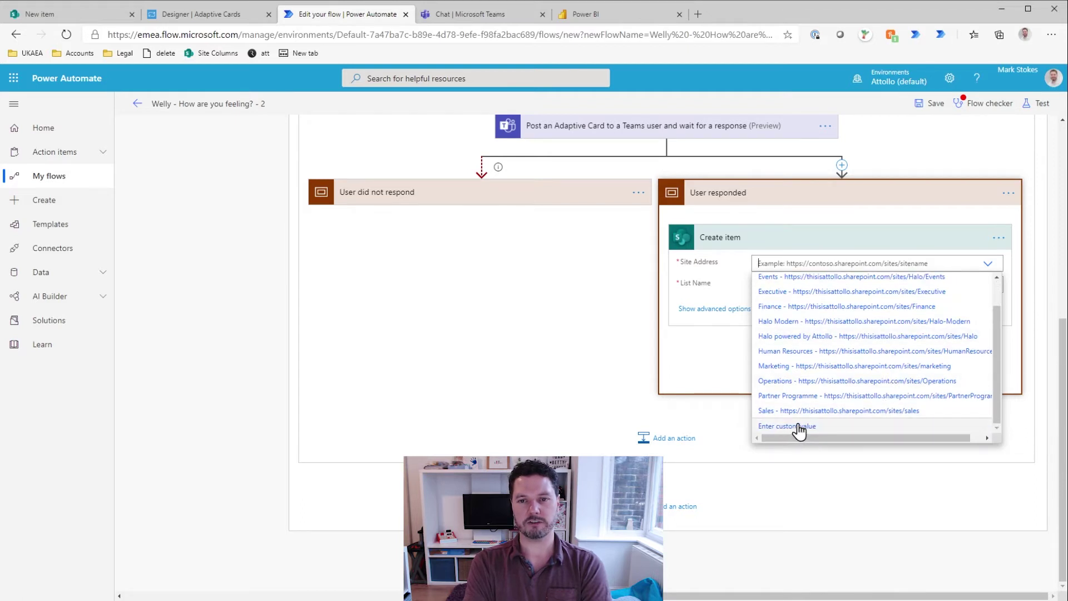
pyautogui.click(799, 427)
pyautogui.hotkey('ctrl', 'v')
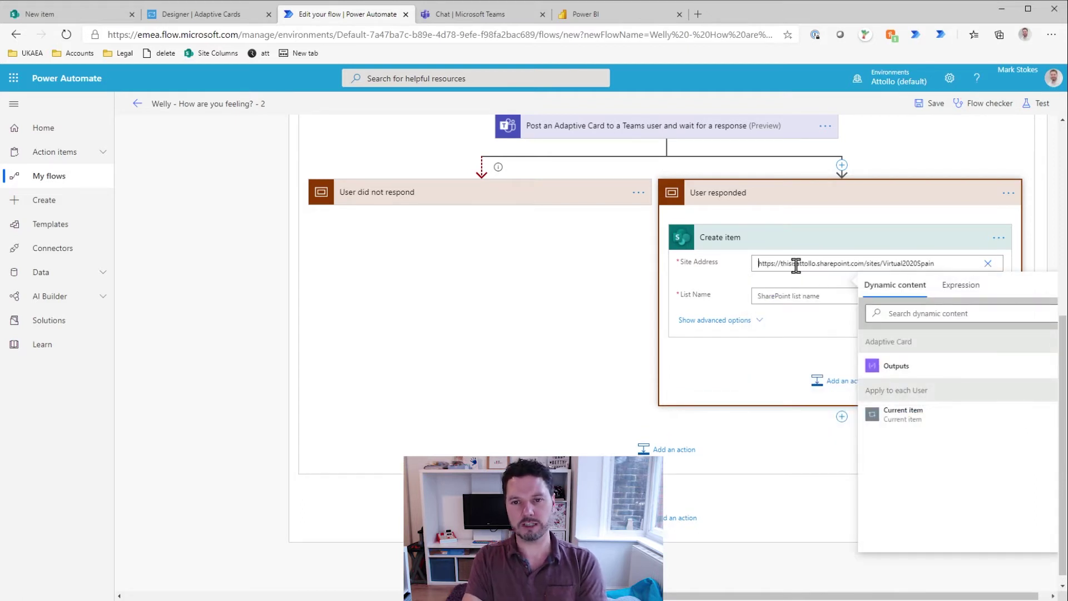
pyautogui.click(802, 293)
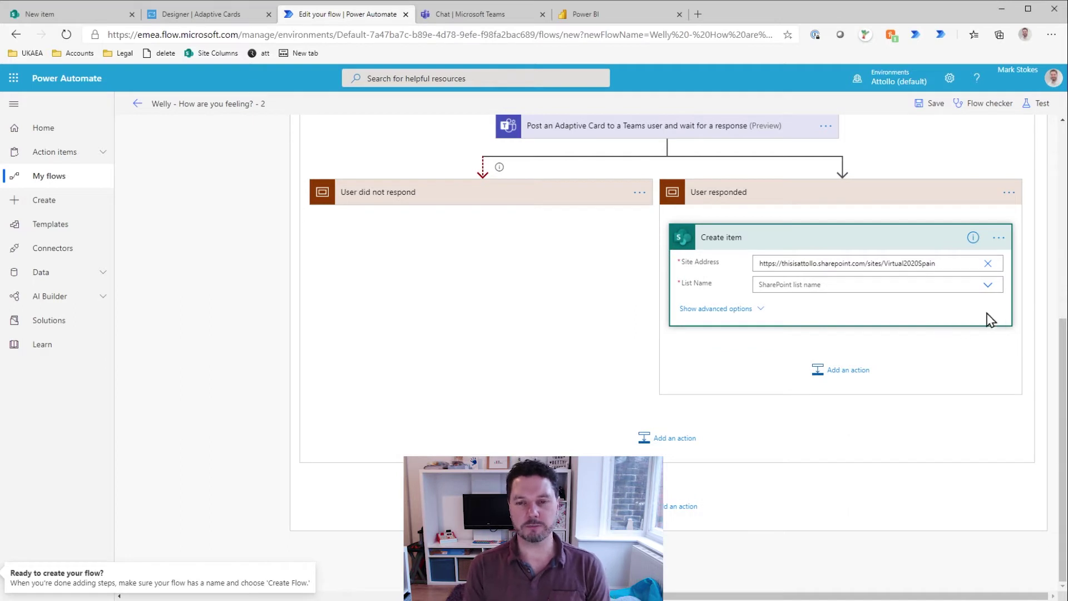
pyautogui.click(988, 289)
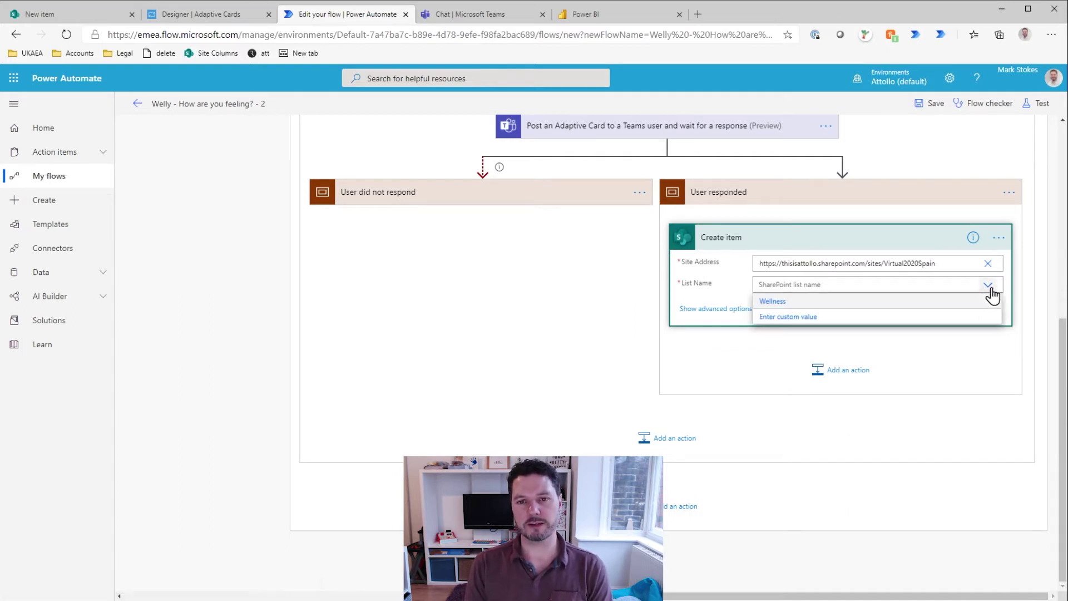
pyautogui.click(782, 305)
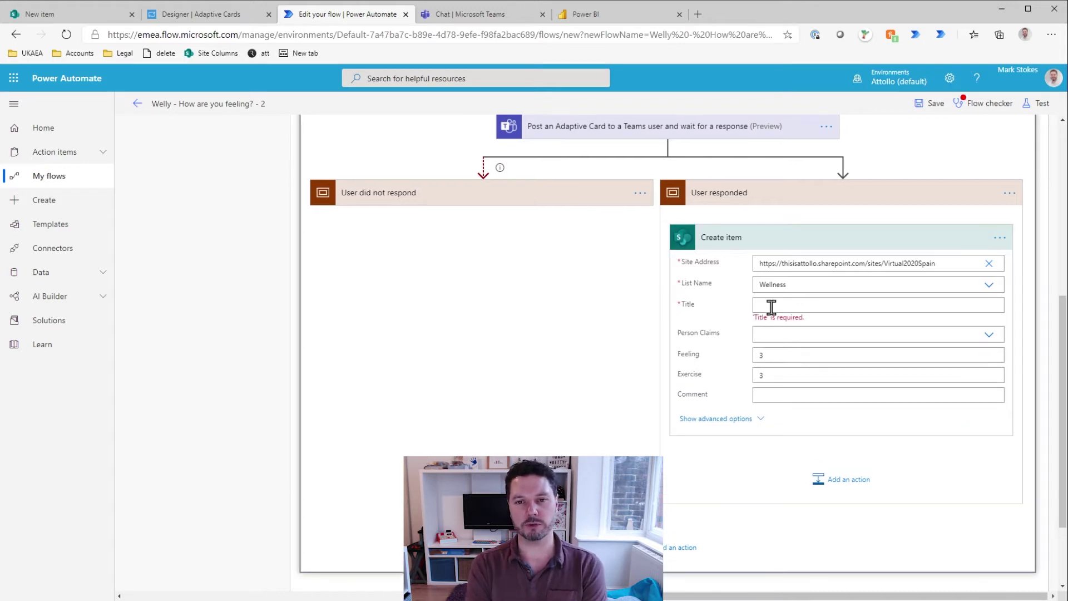
pyautogui.click(773, 305)
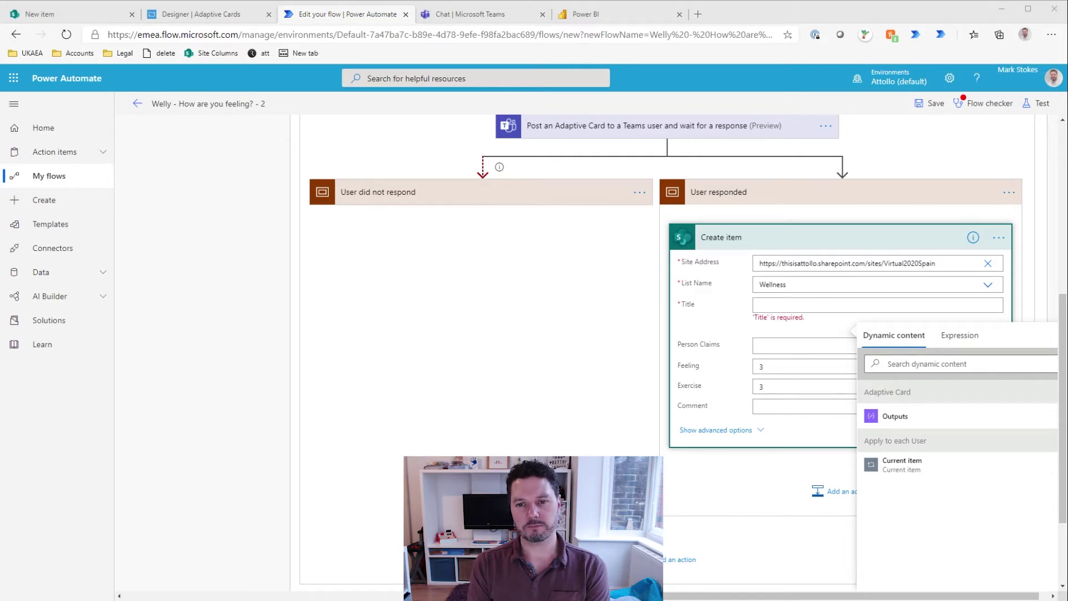
# Step: Insert the expression formatDateTime(utcNow(),'yyyy-MM-dd') into the Create item Title field
pyautogui.click(960, 335)
pyautogui.write("formatDateTime(utcNow(),'yyyy-MM-dd')")
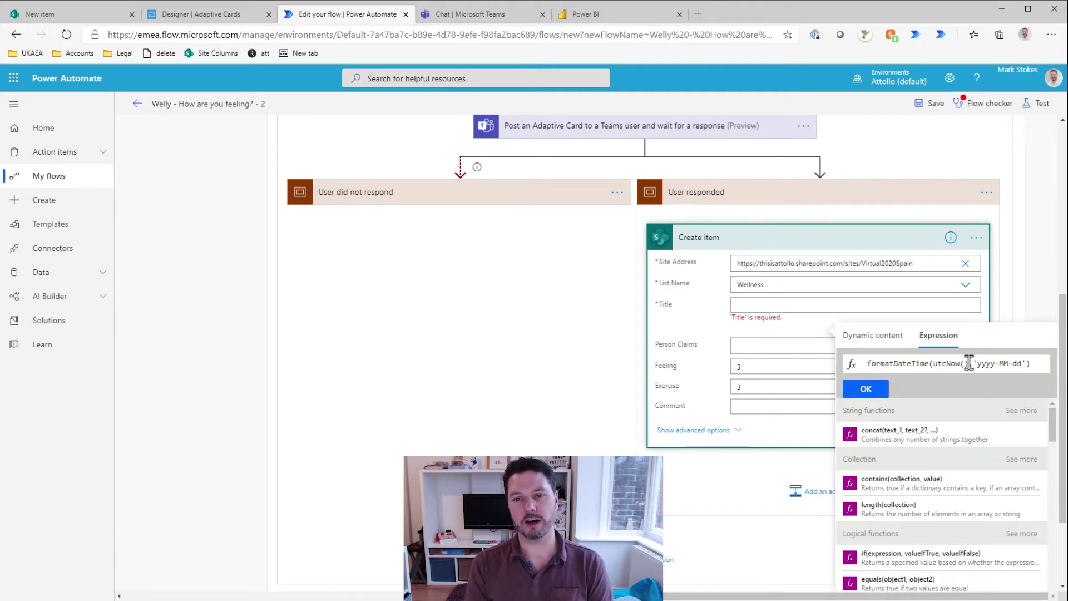
pyautogui.moveTo(969, 363)
pyautogui.mouseDown()
pyautogui.moveTo(909, 365)
pyautogui.moveTo(989, 367)
pyautogui.mouseUp()
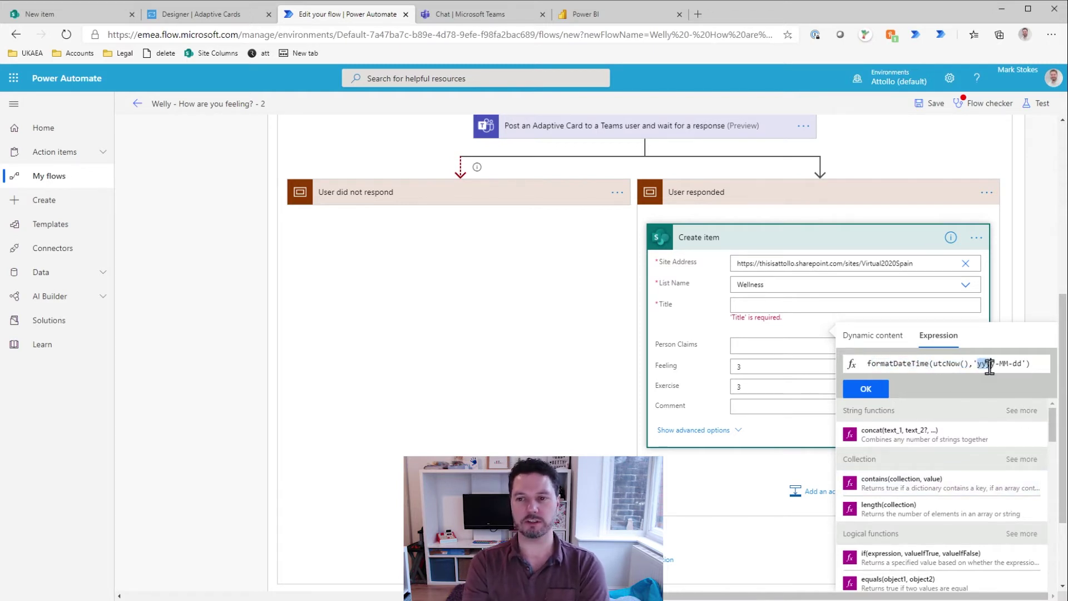
pyautogui.click(1001, 366)
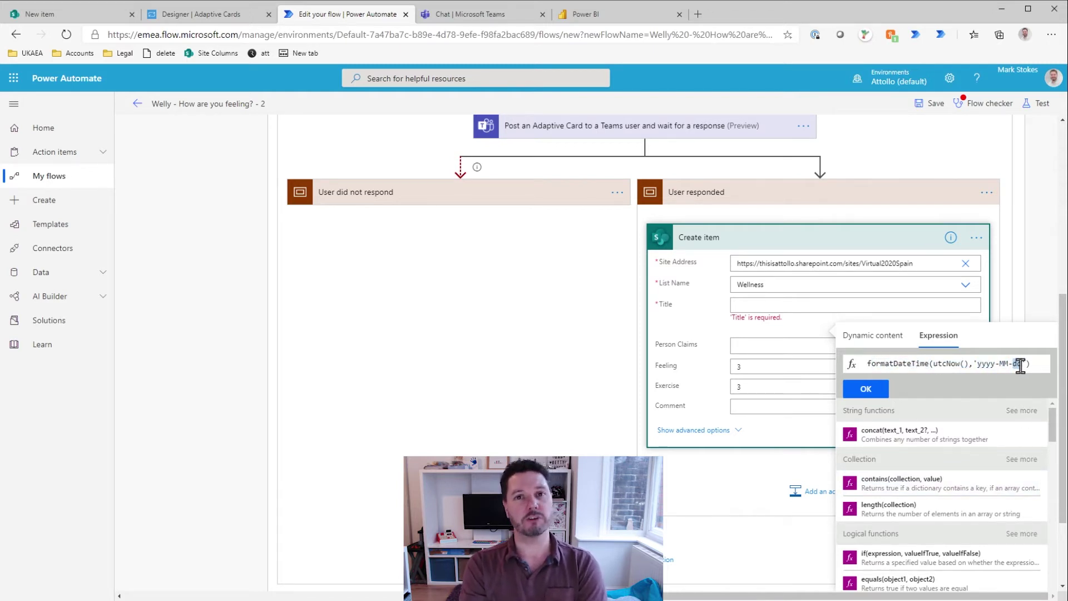
pyautogui.click(868, 388)
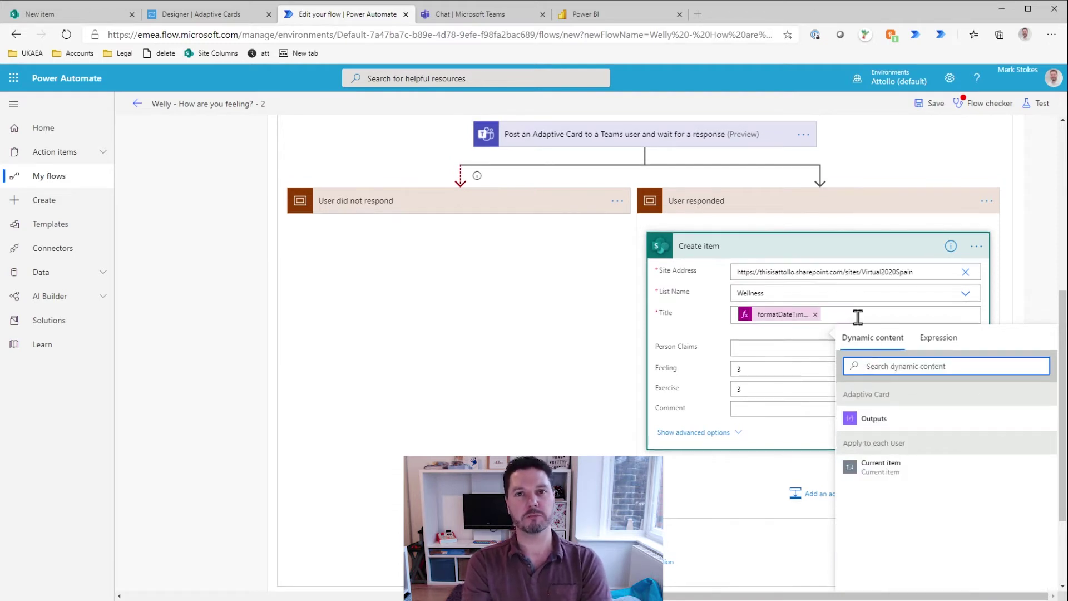
pyautogui.click(899, 318)
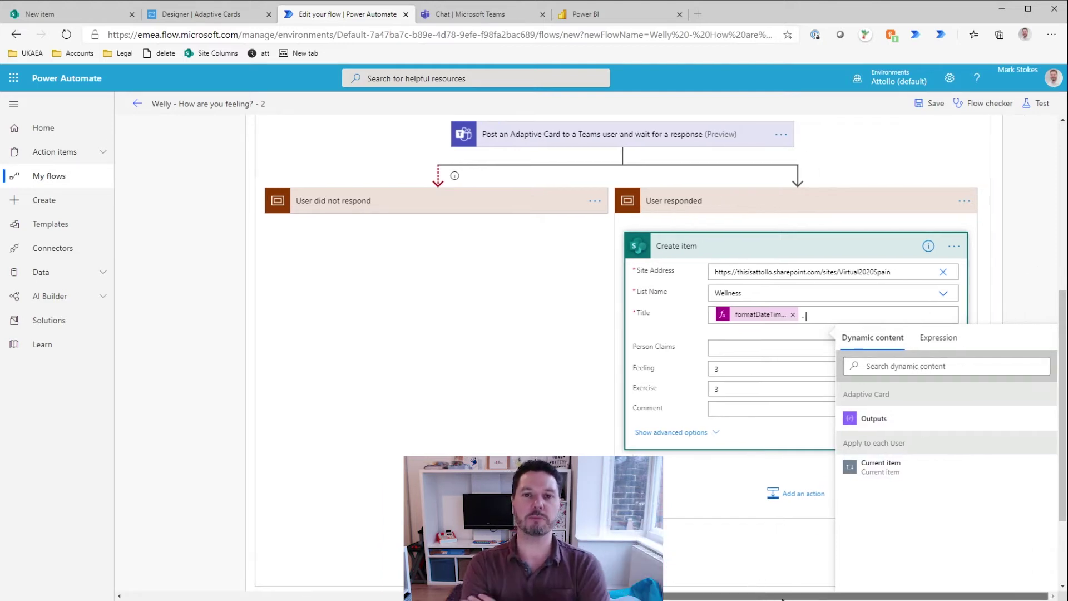
pyautogui.click(1017, 272)
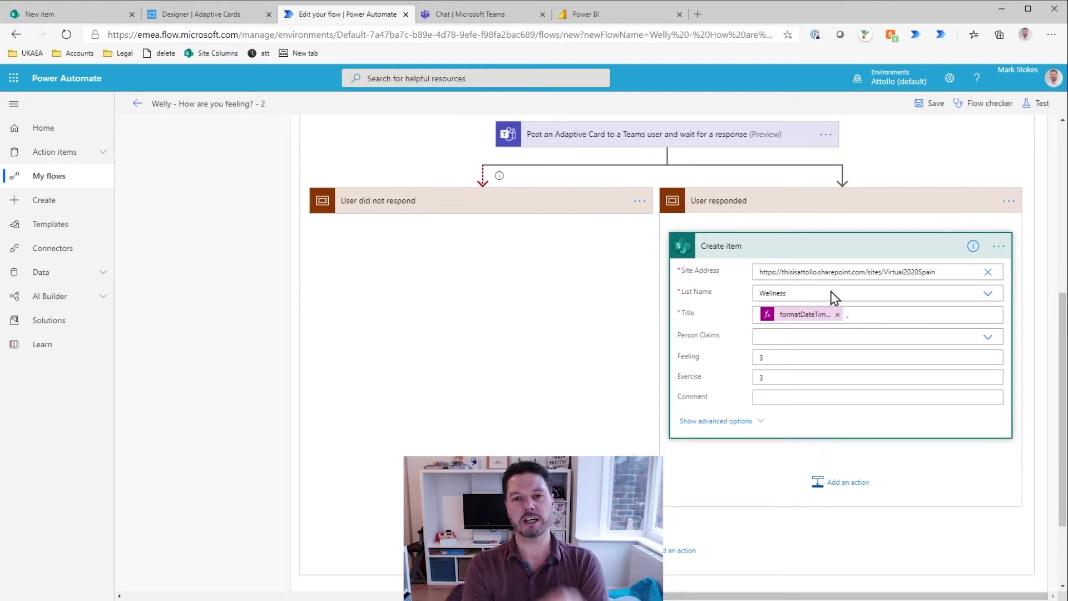
pyautogui.click(891, 315)
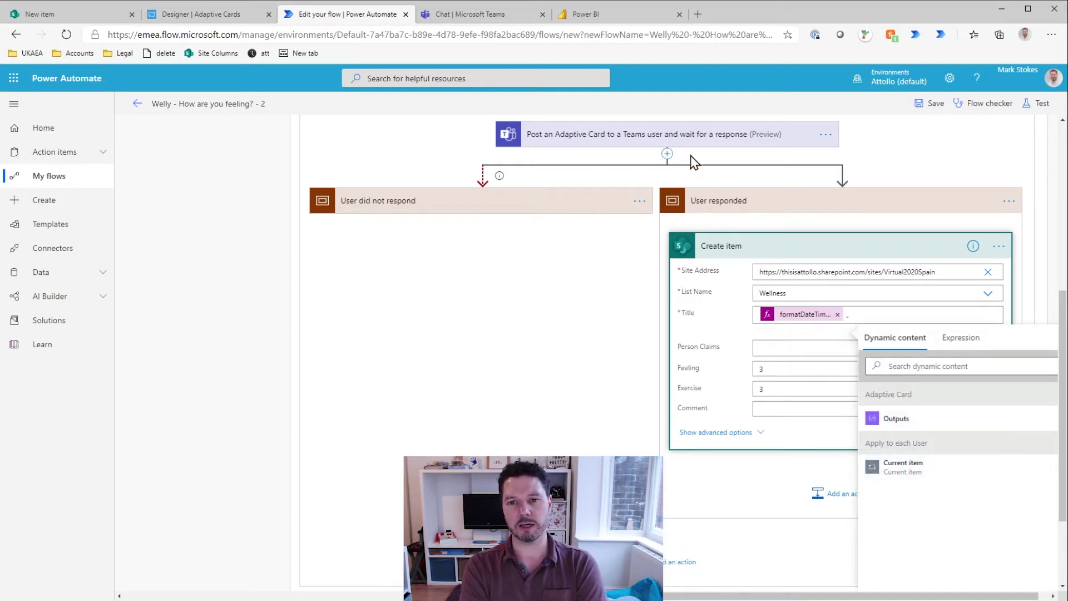
pyautogui.click(691, 138)
pyautogui.click(691, 140)
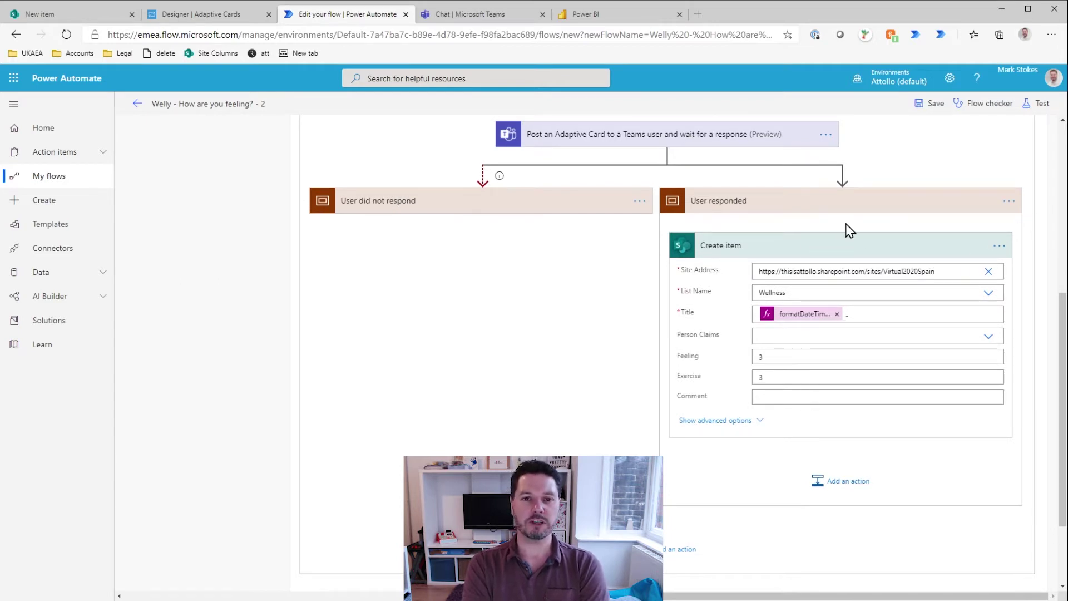
# Step: Add a Data Operation Compose action to the User responded branch
pyautogui.click(846, 491)
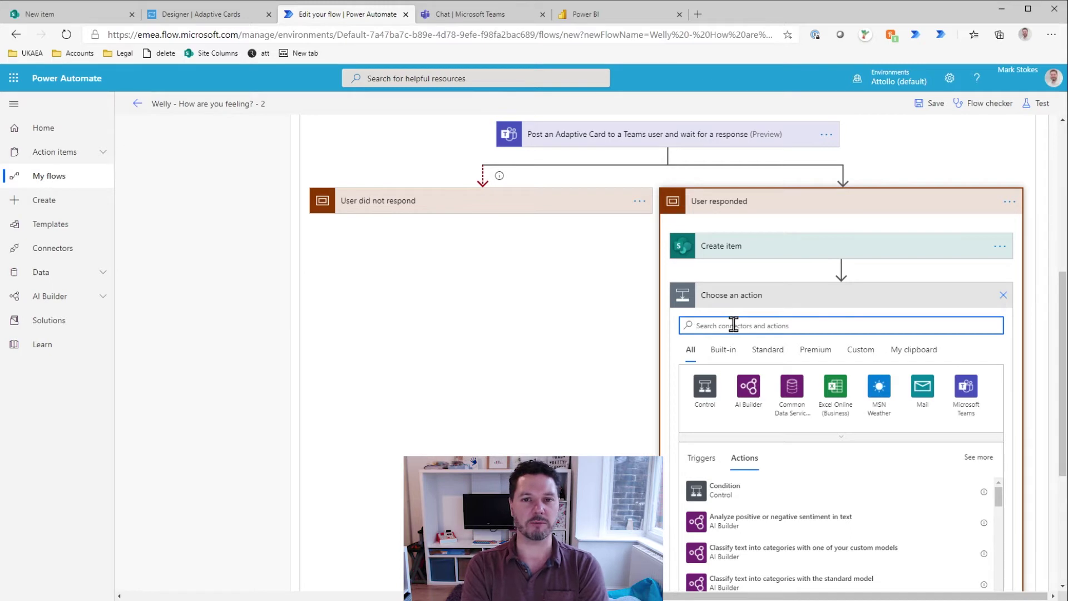
pyautogui.write('Compose')
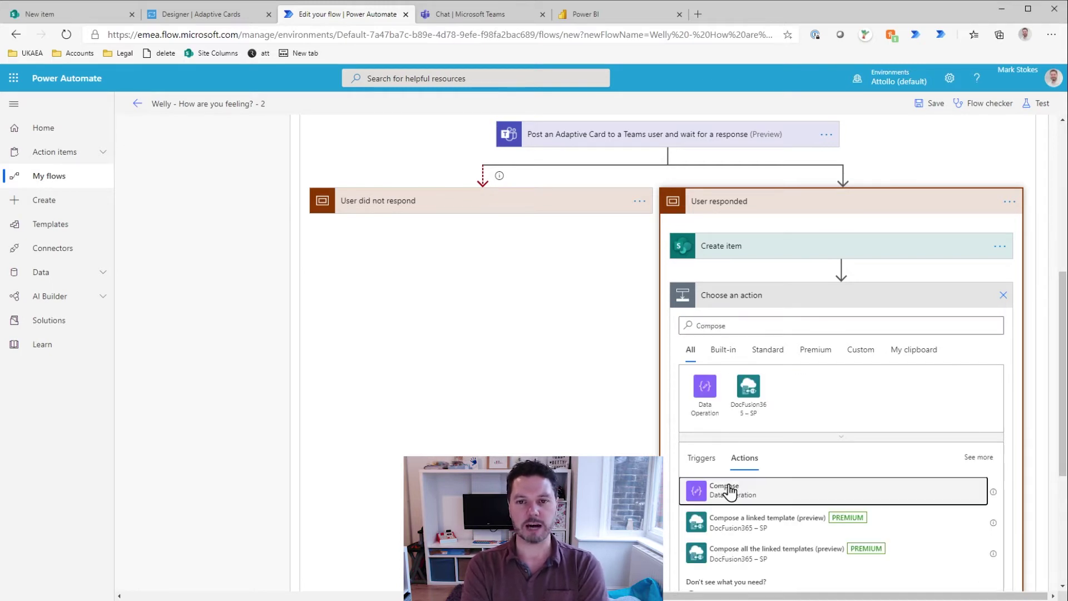
pyautogui.click(729, 491)
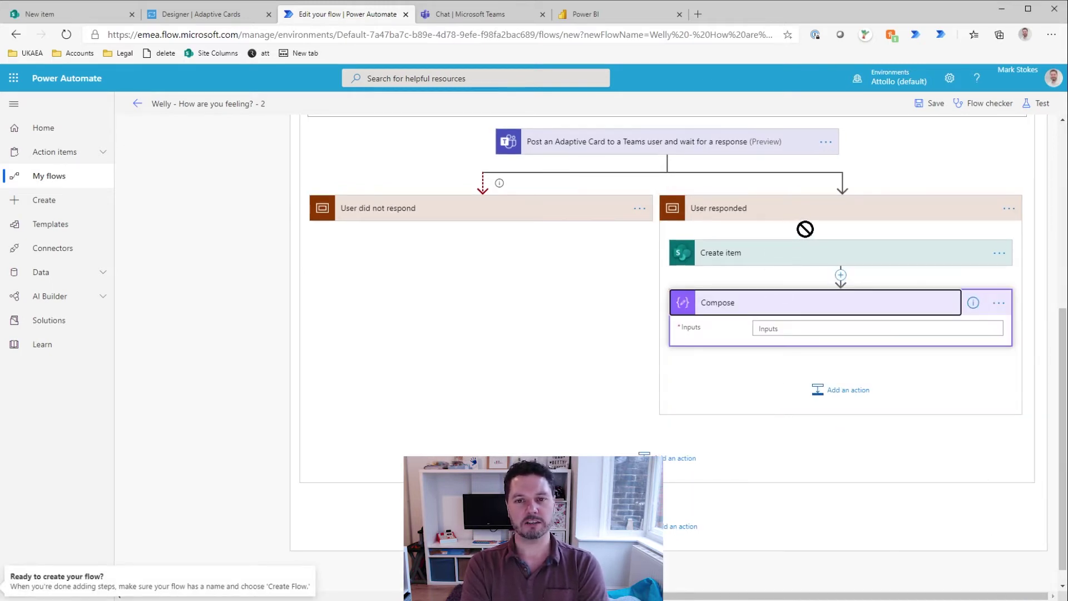
# Step: Move Create item below the Compose action so Compose comes first
pyautogui.click(842, 257)
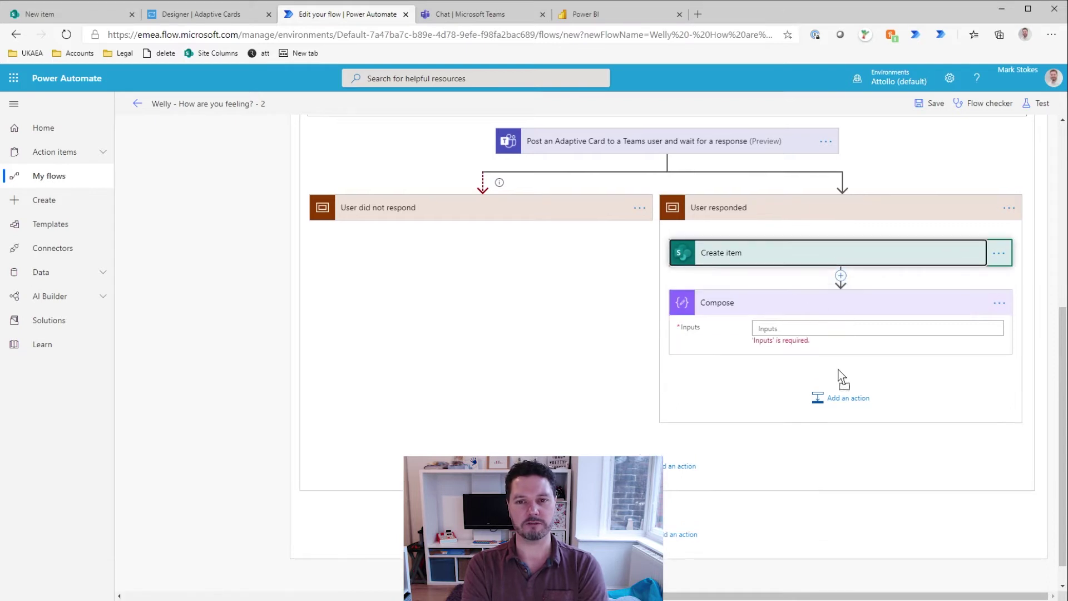
pyautogui.moveTo(840, 388); pyautogui.dragTo(840, 372)
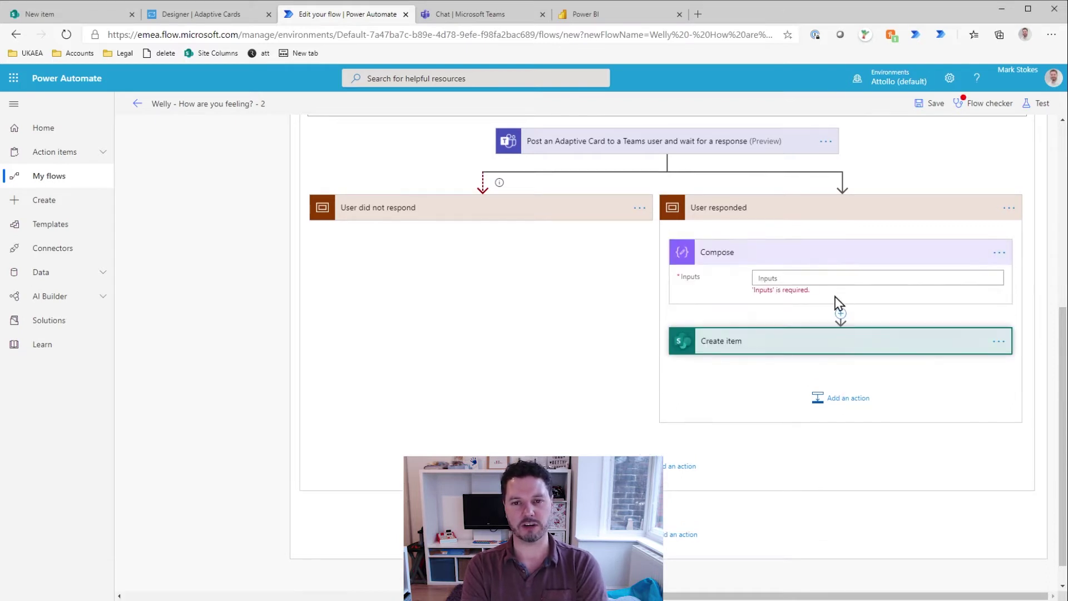
pyautogui.click(775, 277)
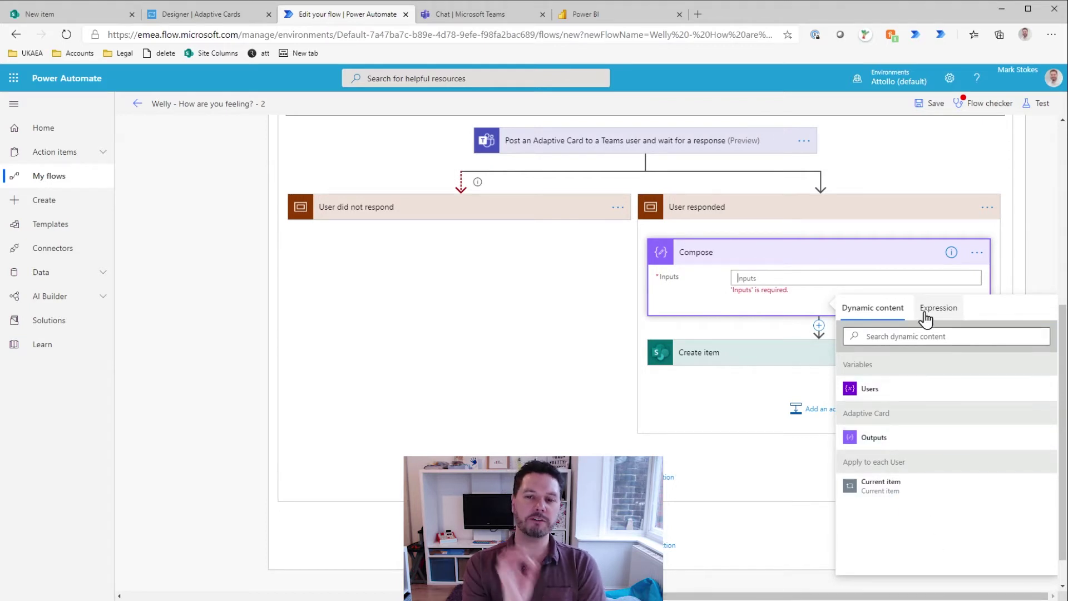
pyautogui.scroll(1, 879, 410)
pyautogui.scroll(3, 880, 476)
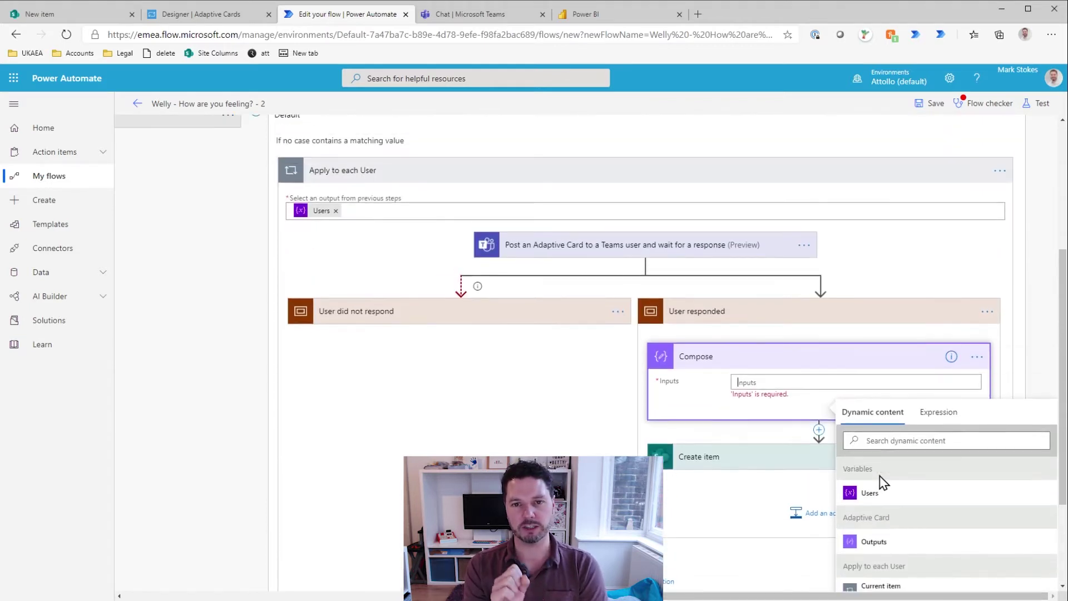
pyautogui.click(584, 372)
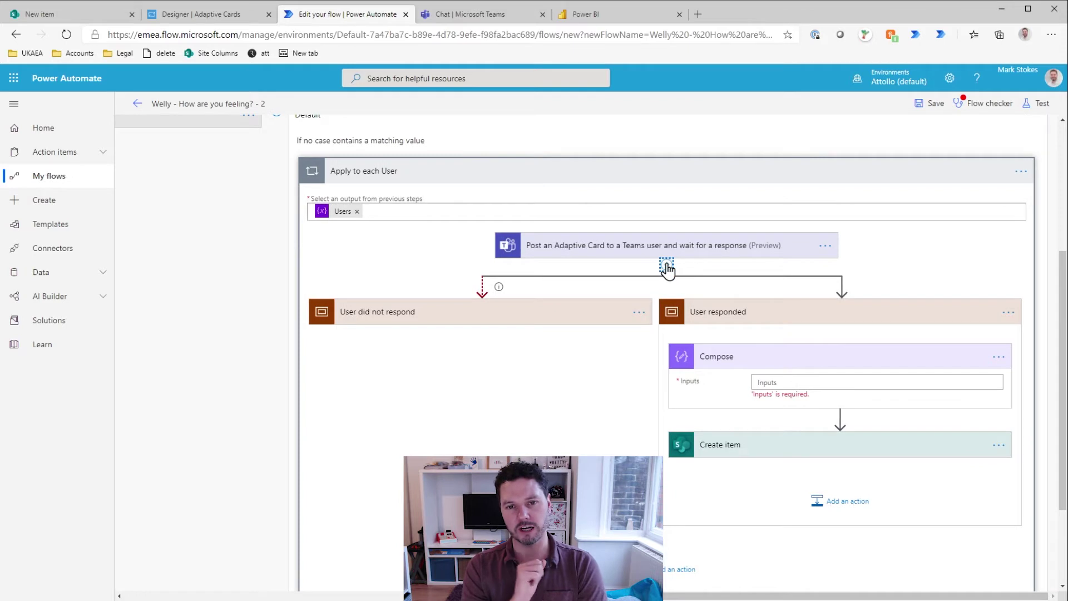
# Step: Use Flow checker to find the empty Compose input and fill it with 'Test'
pyautogui.click(674, 246)
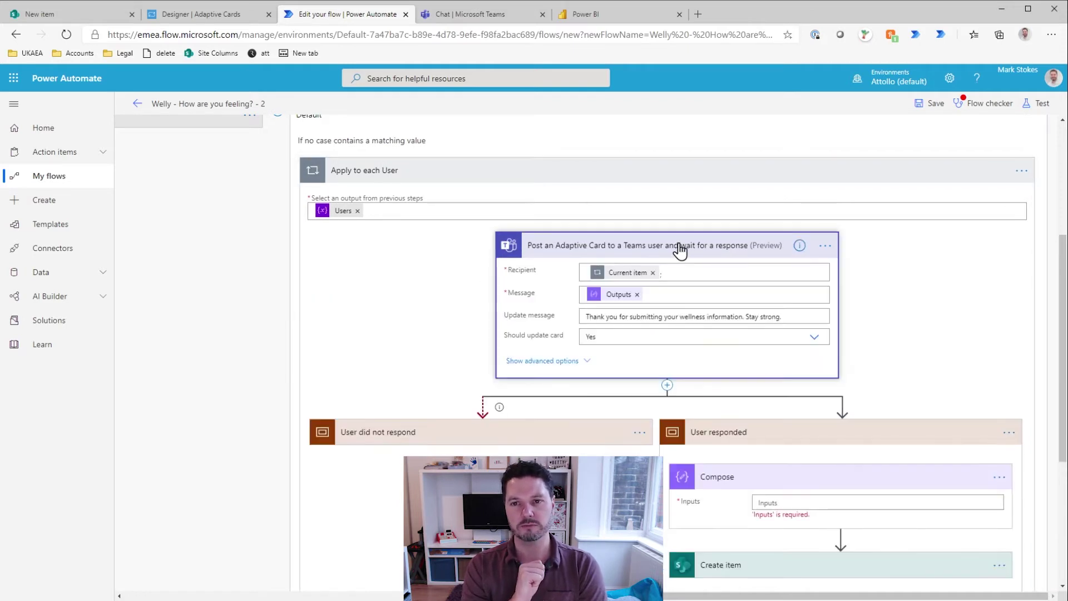
pyautogui.click(679, 249)
pyautogui.click(977, 103)
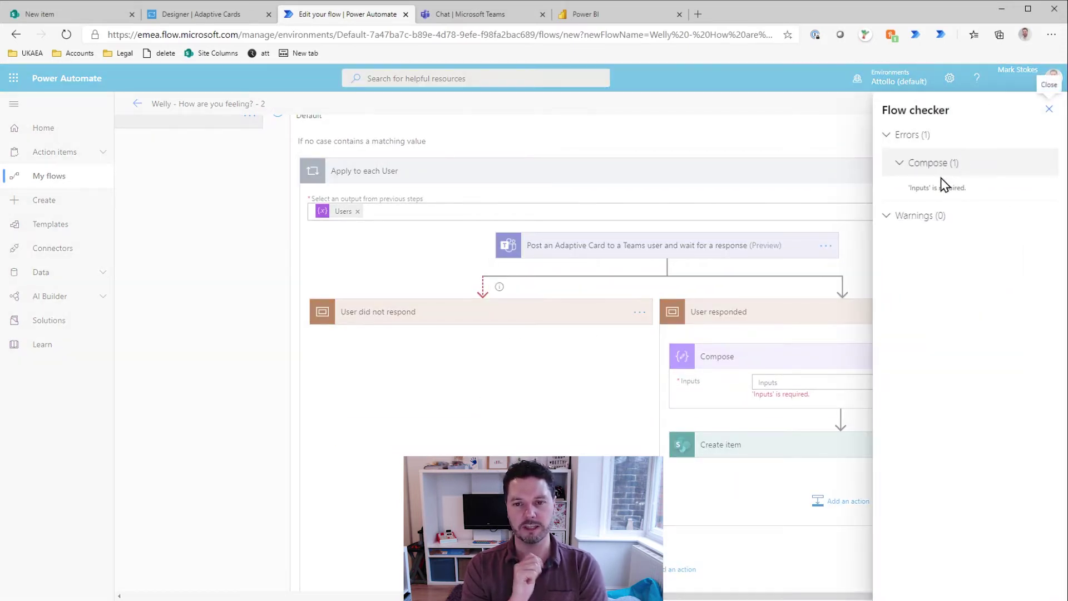
pyautogui.click(944, 186)
pyautogui.scroll(-3, 891, 513)
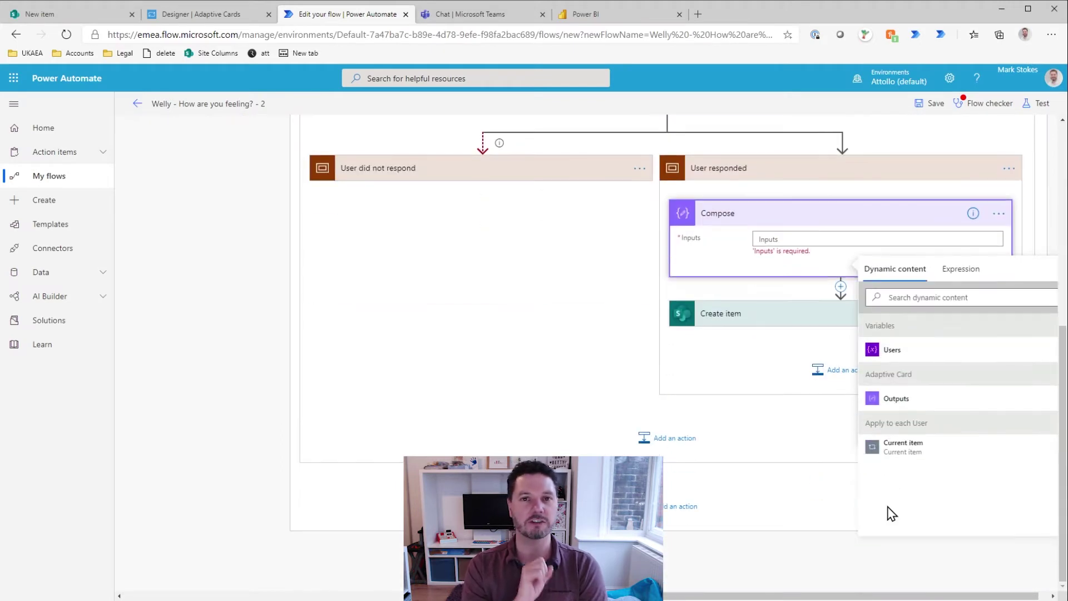
pyautogui.scroll(3, 927, 485)
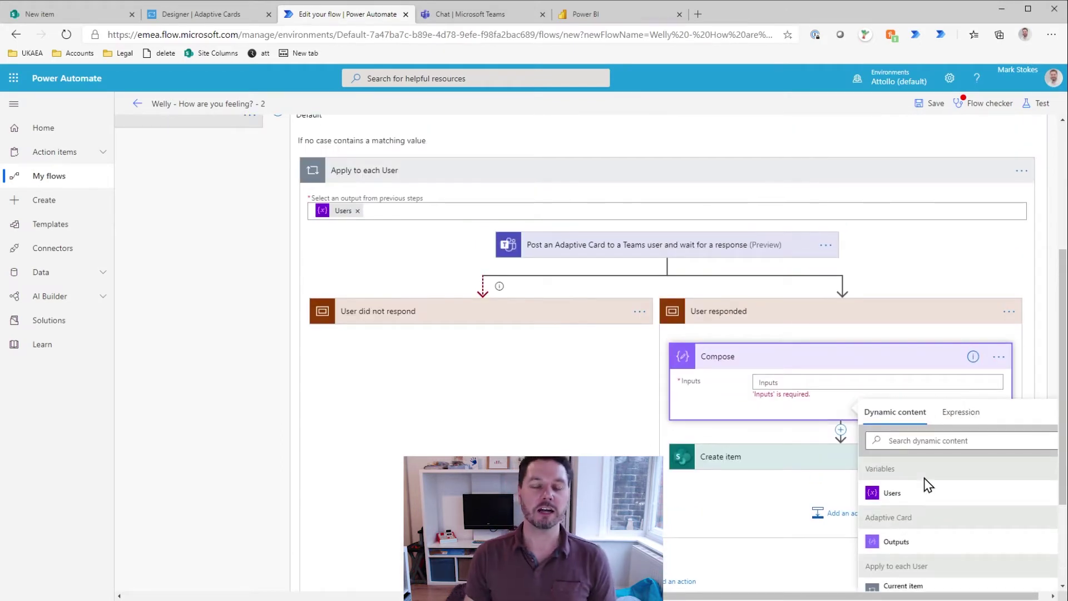
pyautogui.scroll(-2, 924, 478)
pyautogui.click(920, 369)
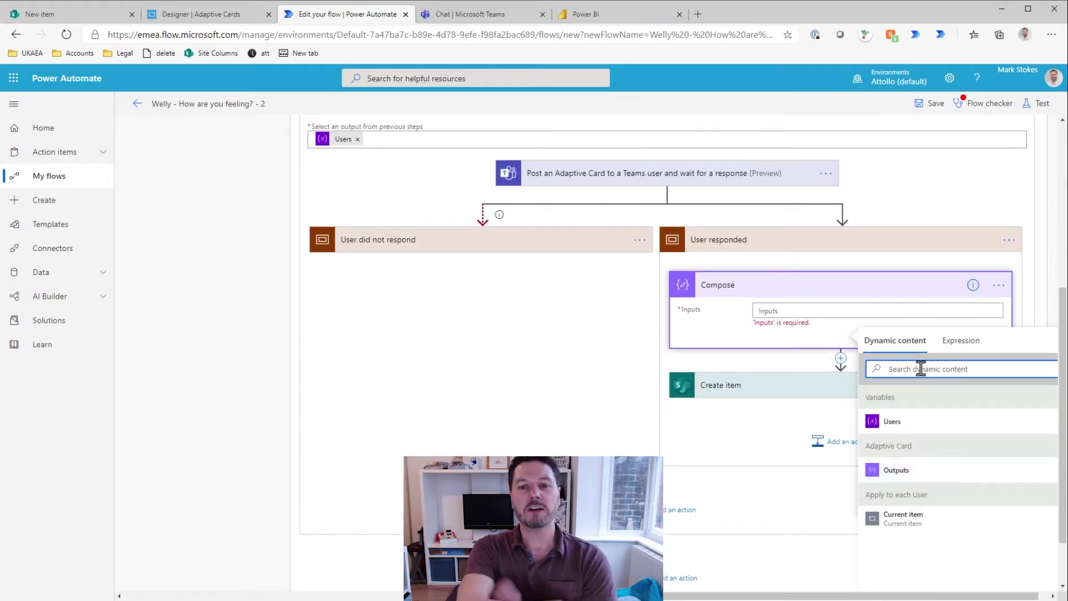
pyautogui.click(797, 238)
pyautogui.write('Test')
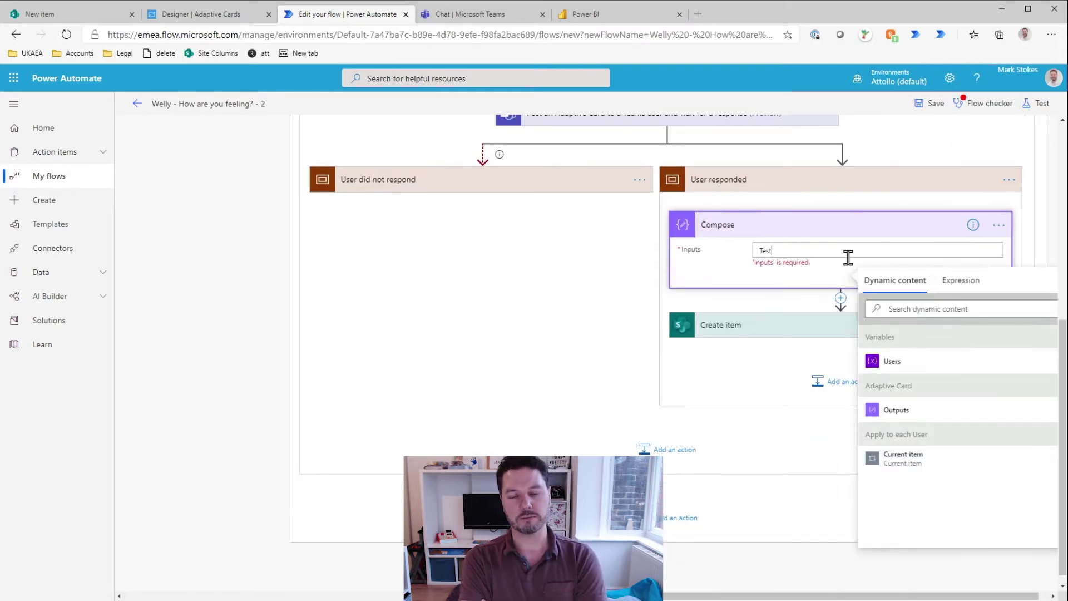
# Step: Save the flow and start a manually triggered test run
pyautogui.click(983, 103)
pyautogui.click(929, 103)
pyautogui.click(1040, 111)
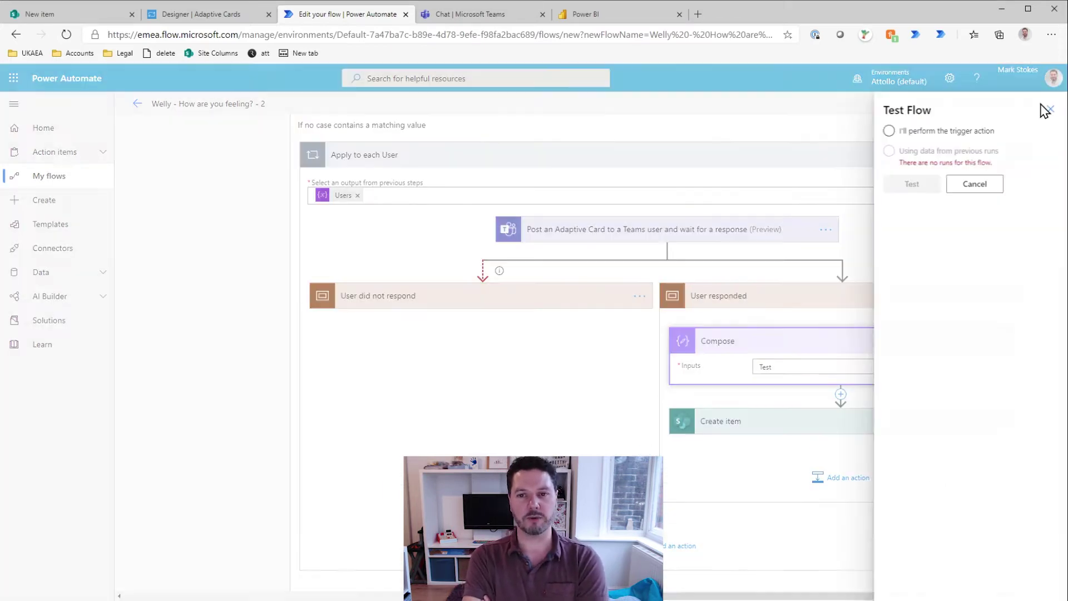
pyautogui.click(886, 129)
pyautogui.click(912, 184)
pyautogui.click(906, 579)
# Step: Review the failed run's error, then return to editing the Users variable value
pyautogui.click(909, 578)
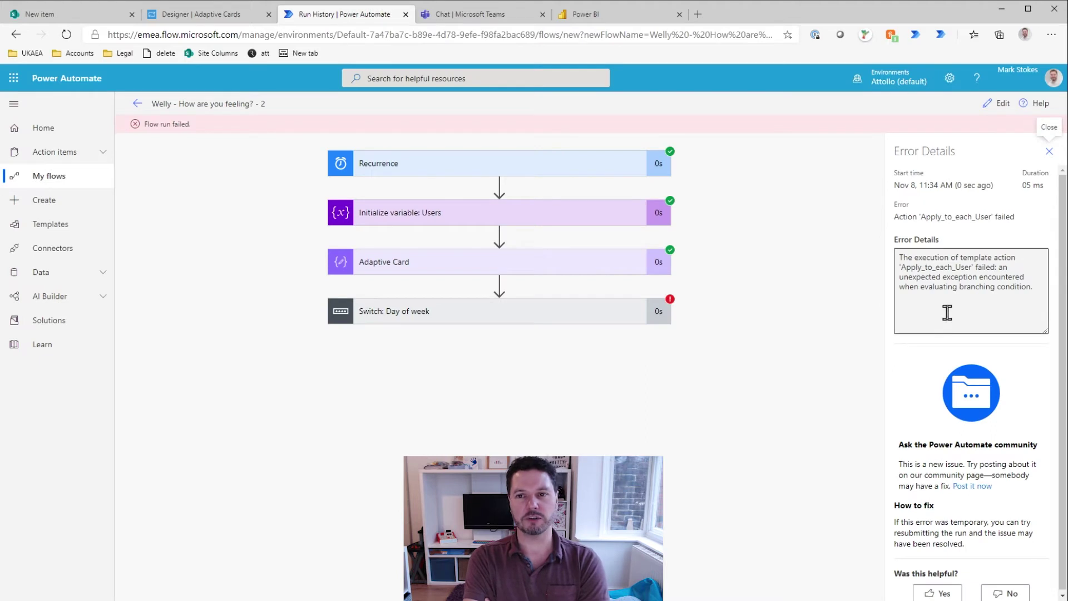
pyautogui.click(1048, 152)
pyautogui.click(998, 103)
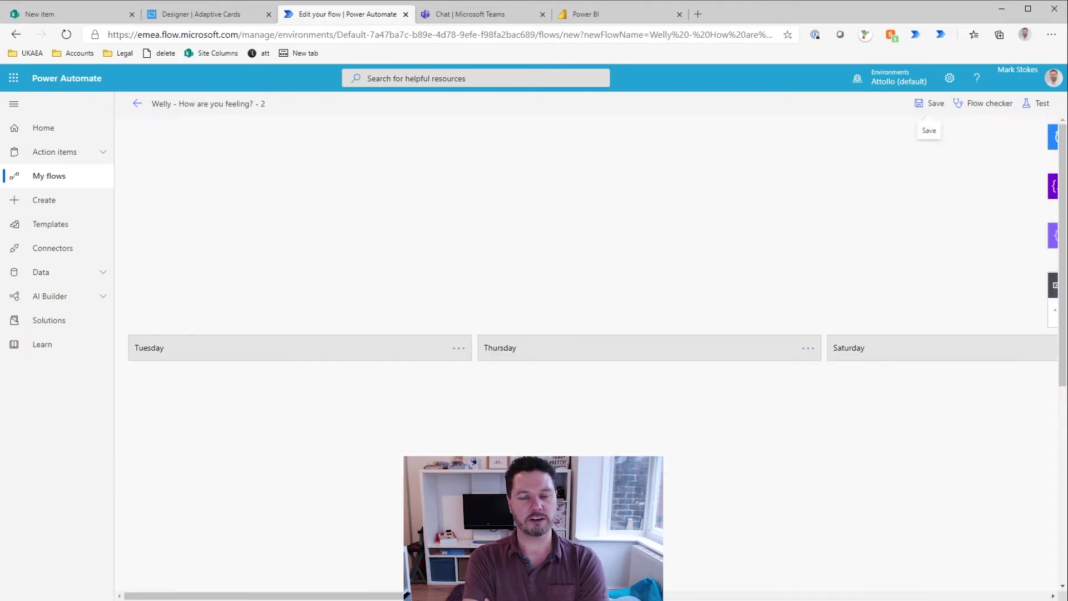
pyautogui.click(425, 189)
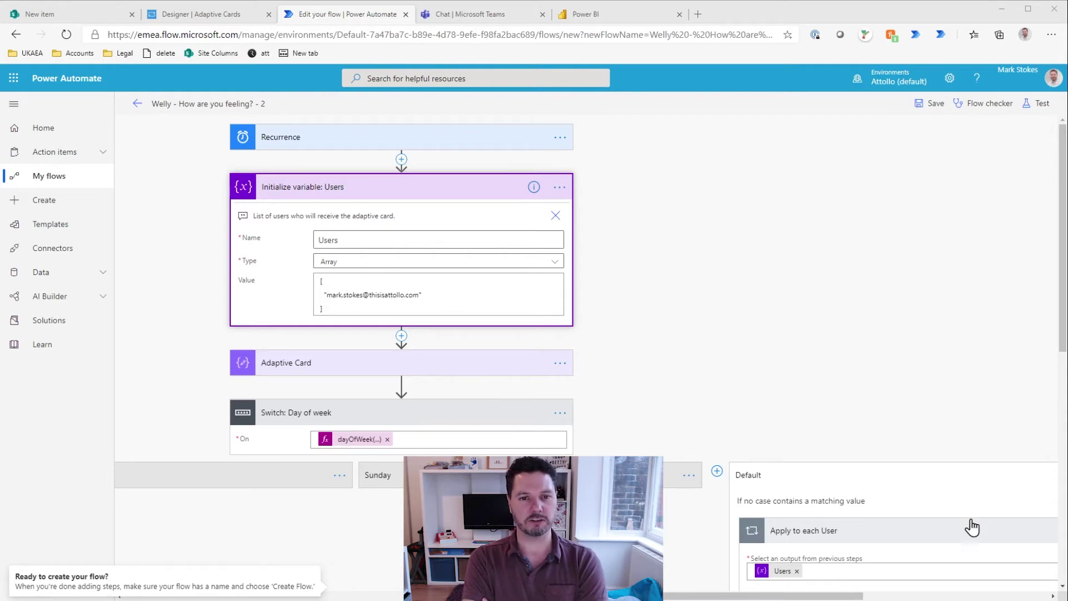
pyautogui.click(323, 308)
pyautogui.scroll(-1, 332, 353)
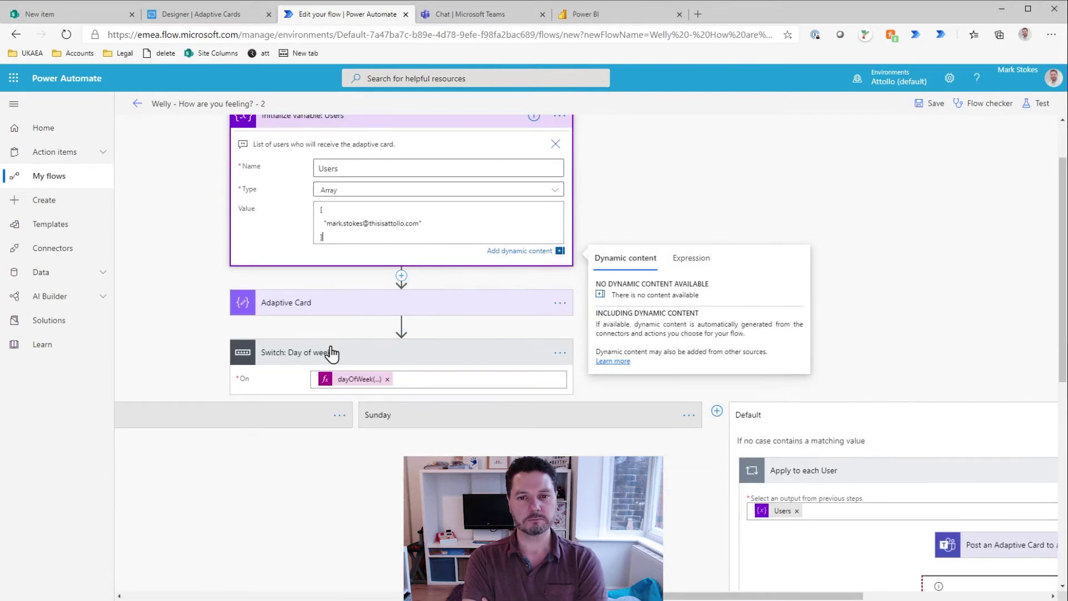
pyautogui.hscroll(-1, 556, 356)
# Step: Delete a Switch case, save, and rerun the test to view the results
pyautogui.click(755, 415)
pyautogui.click(740, 439)
pyautogui.click(538, 357)
pyautogui.click(1035, 103)
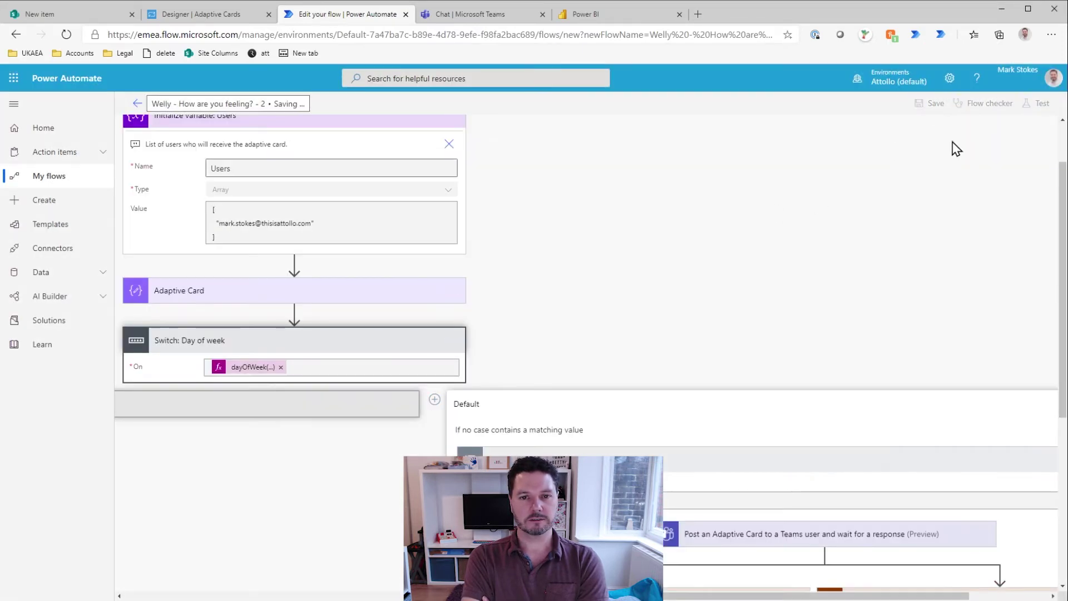
pyautogui.click(908, 184)
pyautogui.click(534, 209)
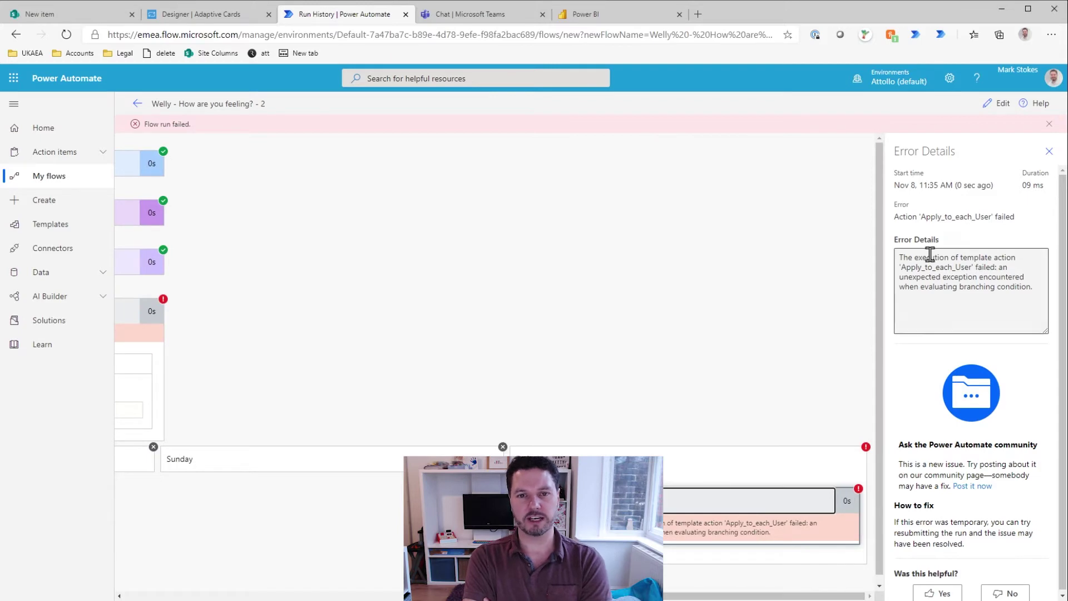
# Step: Loop an Apply to each over Users below Compose 2, set Compose 2's input to Users, and save
pyautogui.click(1003, 102)
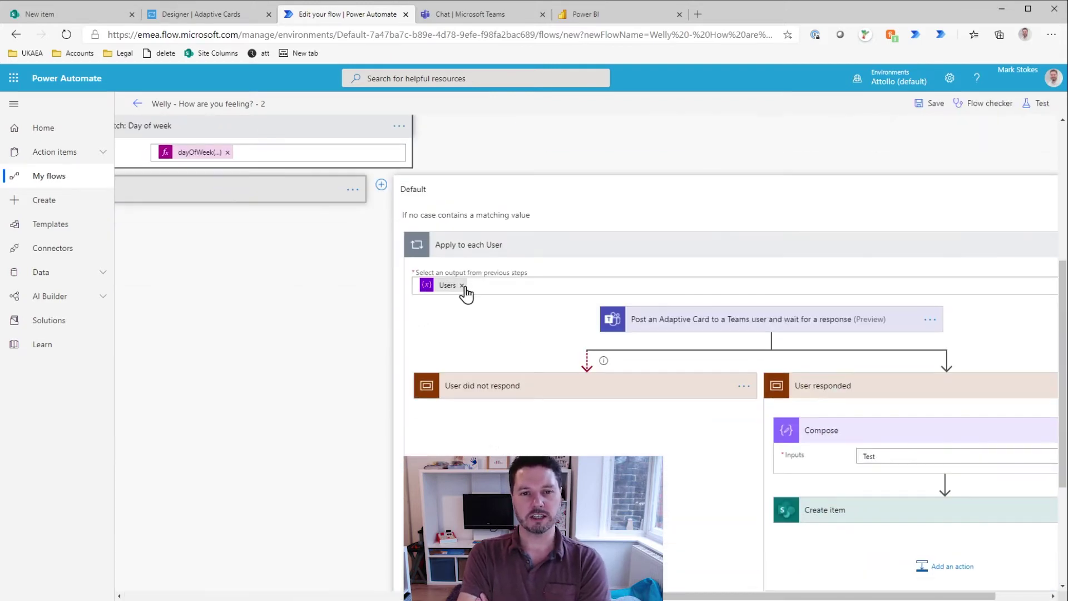
pyautogui.click(465, 284)
pyautogui.click(887, 395)
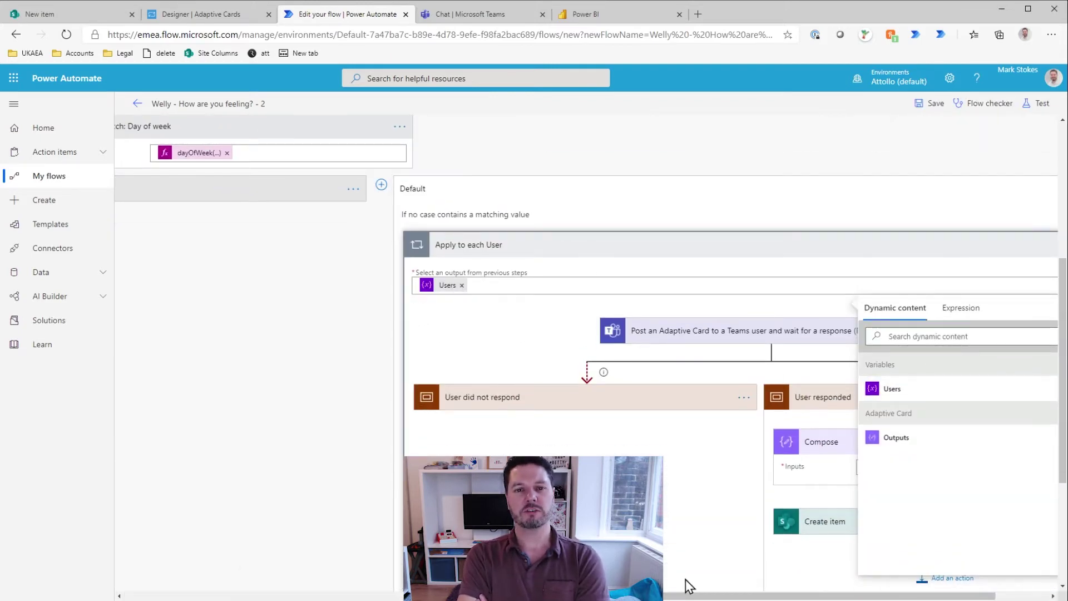
pyautogui.click(536, 269)
pyautogui.scroll(-4, 612, 390)
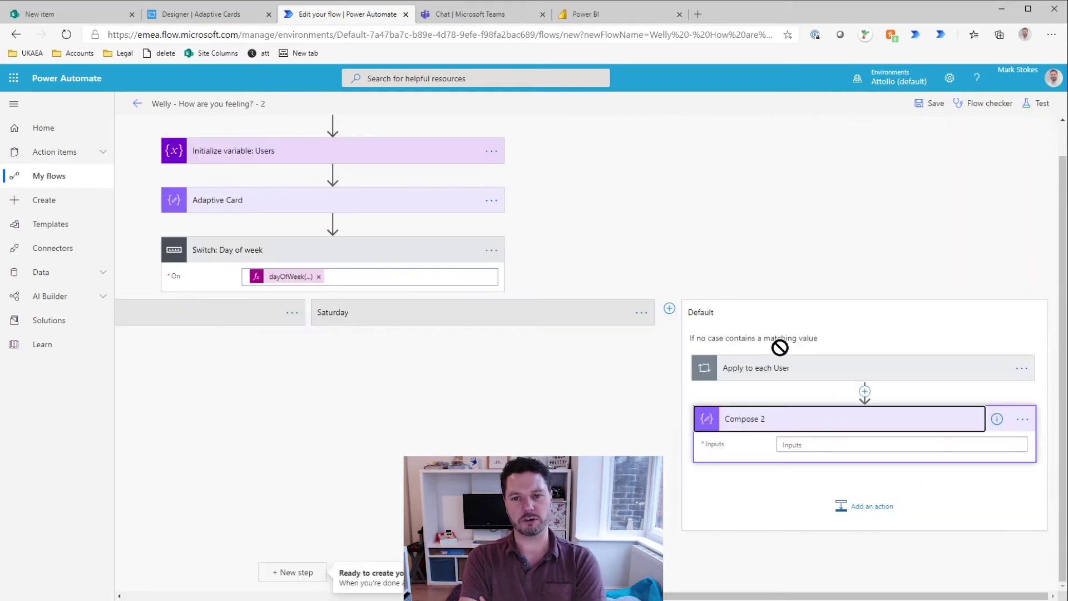
pyautogui.moveTo(779, 348); pyautogui.dragTo(865, 484)
pyautogui.click(901, 390)
pyautogui.click(877, 494)
pyautogui.hotkey('ctrl', 's')
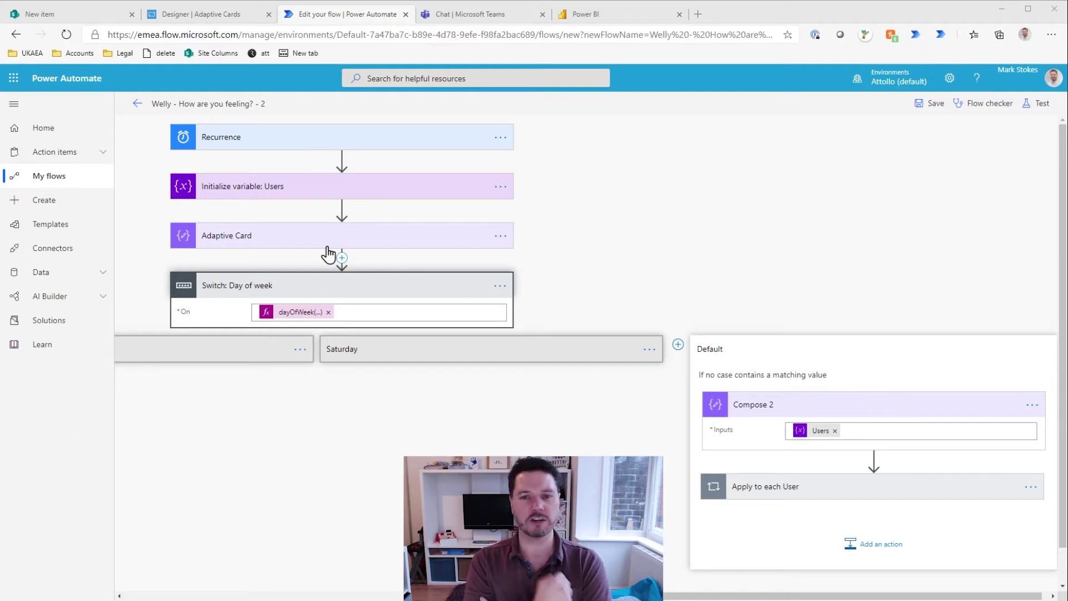
# Step: Delete Compose 2, then review the Users variable and Teams adaptive card steps
pyautogui.click(834, 430)
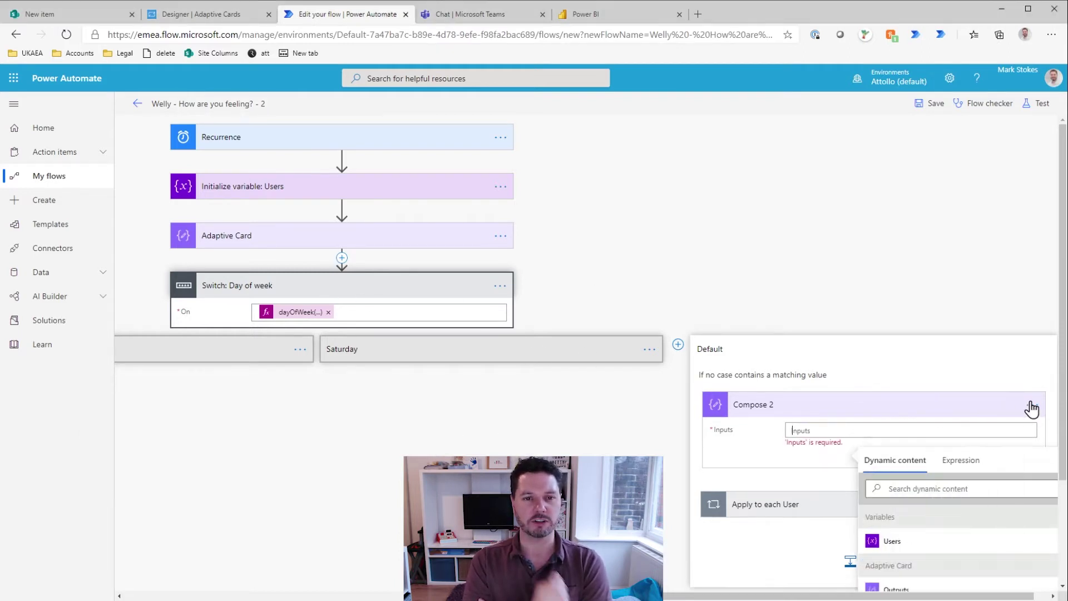
pyautogui.click(1032, 404)
pyautogui.click(996, 483)
pyautogui.click(543, 357)
pyautogui.click(369, 186)
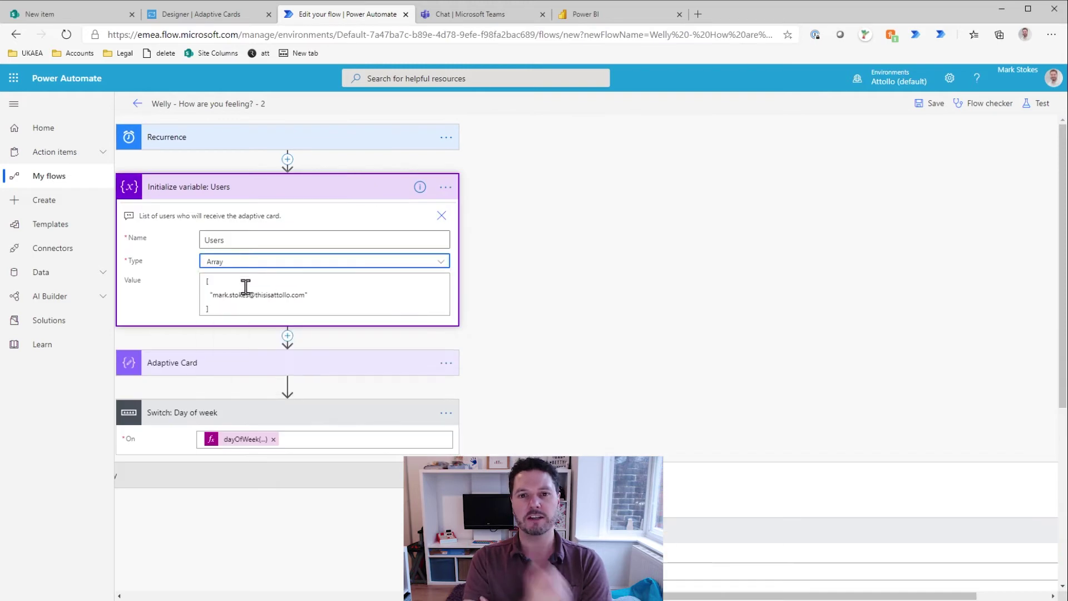
pyautogui.scroll(-3, 722, 334)
pyautogui.click(740, 392)
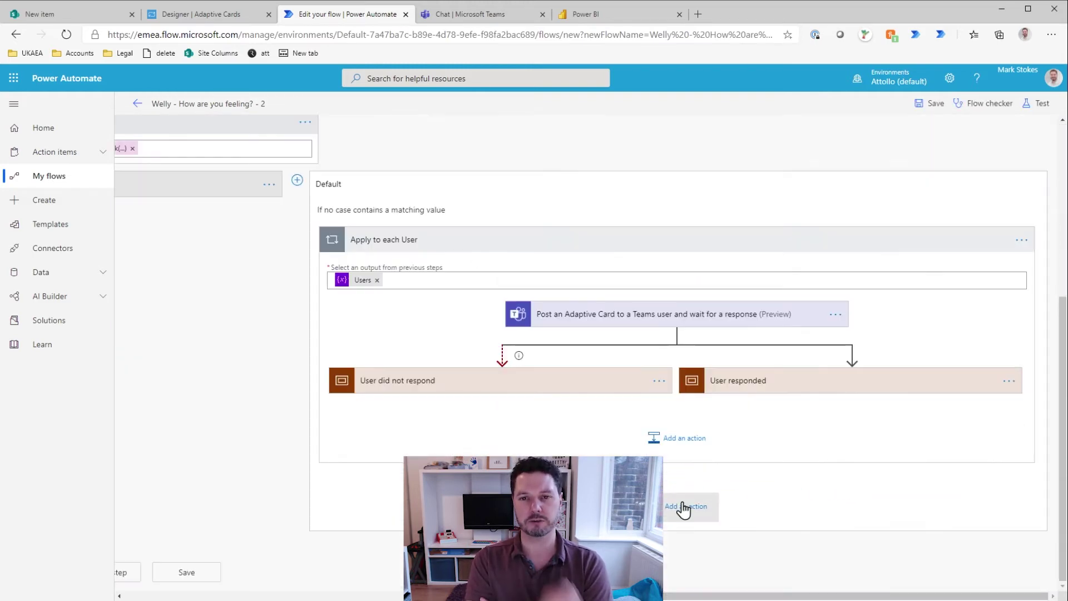
# Step: In the Default case, add an Apply to each over Users with a Compose of Current item
pyautogui.click(684, 506)
pyautogui.write('apply')
pyautogui.click(755, 486)
pyautogui.click(834, 310)
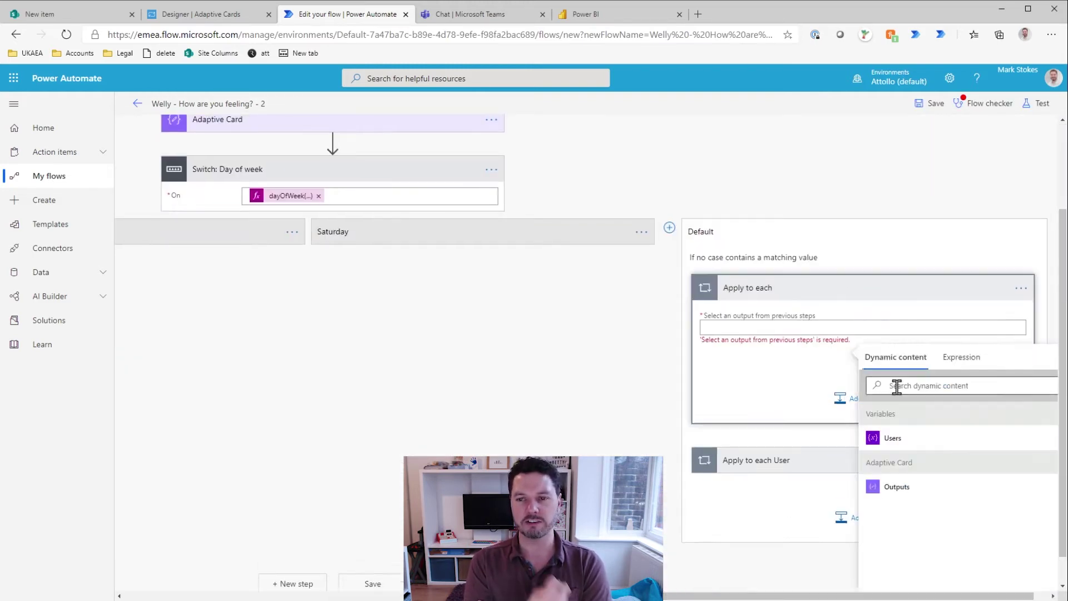
pyautogui.click(870, 434)
pyautogui.click(902, 509)
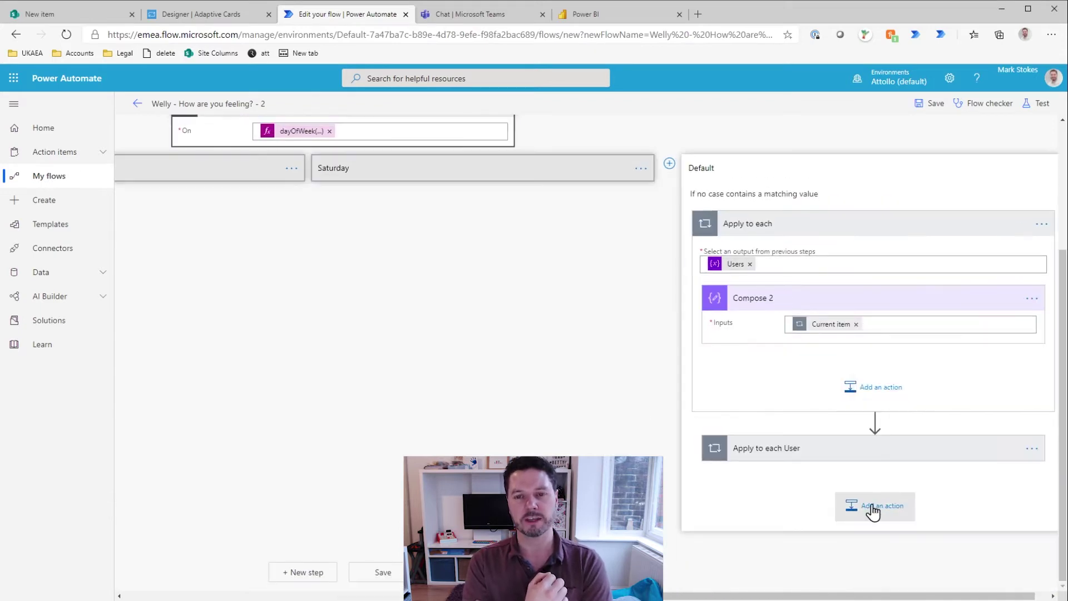
# Step: Add Compose 3 taking Users, and move the Apply to each loops beneath it
pyautogui.click(869, 507)
pyautogui.write('compose')
pyautogui.click(718, 546)
pyautogui.click(894, 551)
pyautogui.moveTo(868, 418); pyautogui.dragTo(786, 312)
pyautogui.moveTo(860, 366); pyautogui.dragTo(861, 464)
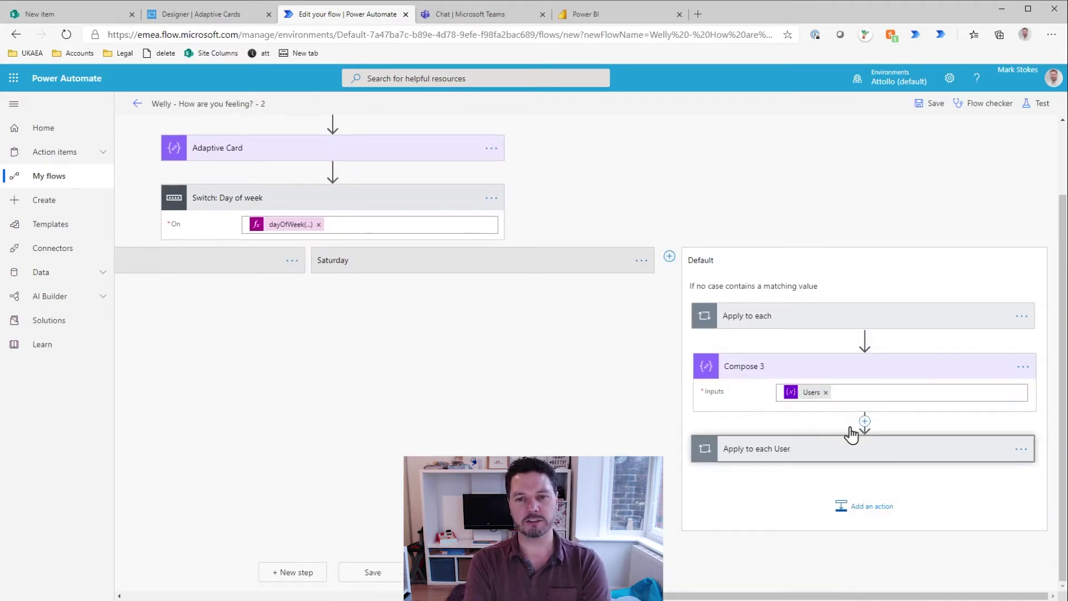
pyautogui.moveTo(857, 316); pyautogui.dragTo(863, 423)
# Step: Save the flow and run a test
pyautogui.click(926, 104)
pyautogui.click(1051, 105)
pyautogui.click(905, 577)
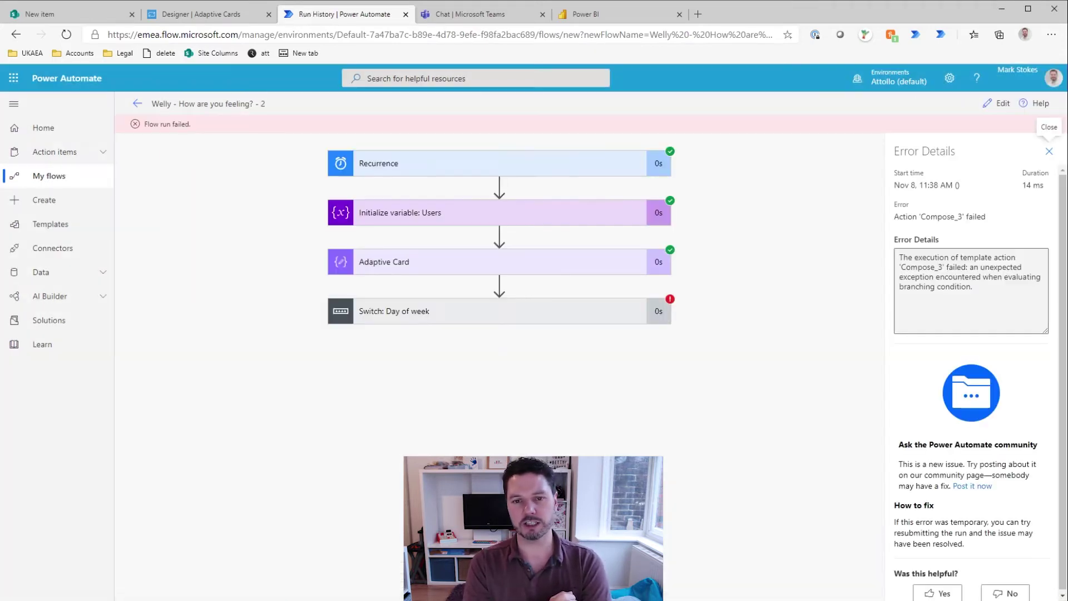
# Step: Review Compose 3's error message in the Default case run results
pyautogui.hscroll(3, 723, 462)
pyautogui.click(723, 463)
pyautogui.click(615, 410)
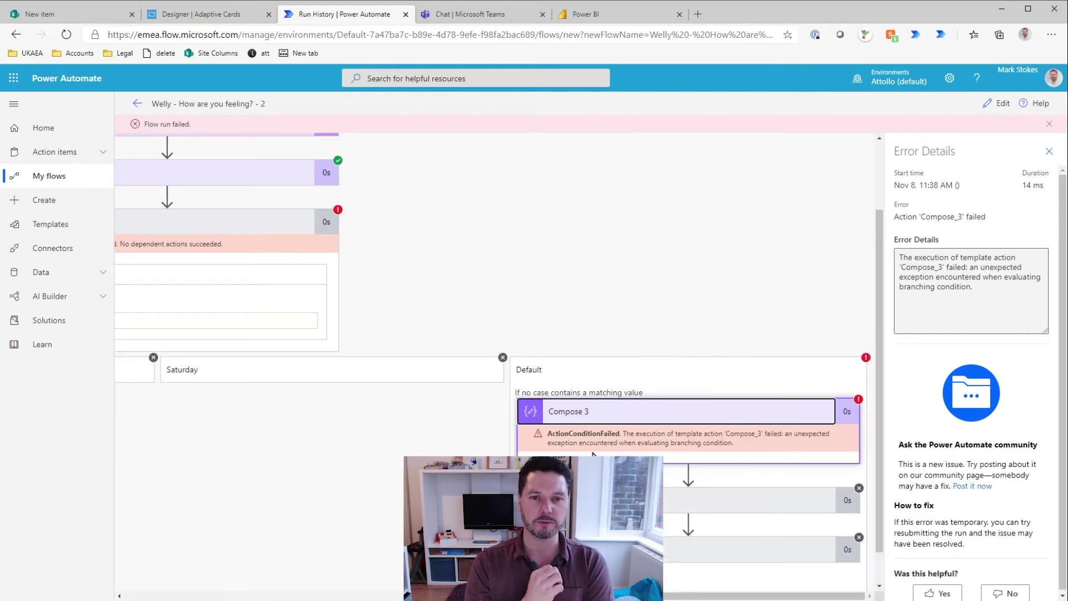
# Step: Replace the Users variable value with a one-item array containing the user's e-mail address
pyautogui.click(997, 103)
pyautogui.click(436, 286)
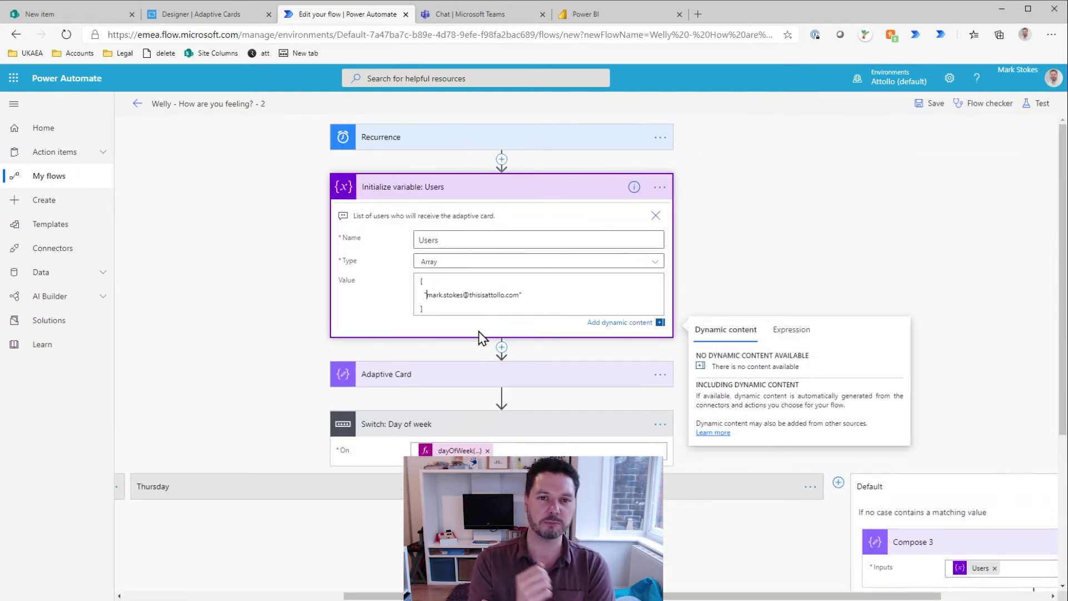
pyautogui.hotkey('ctrl', 'a')
pyautogui.press('Delete')
pyautogui.write('[')
pyautogui.press('Return')
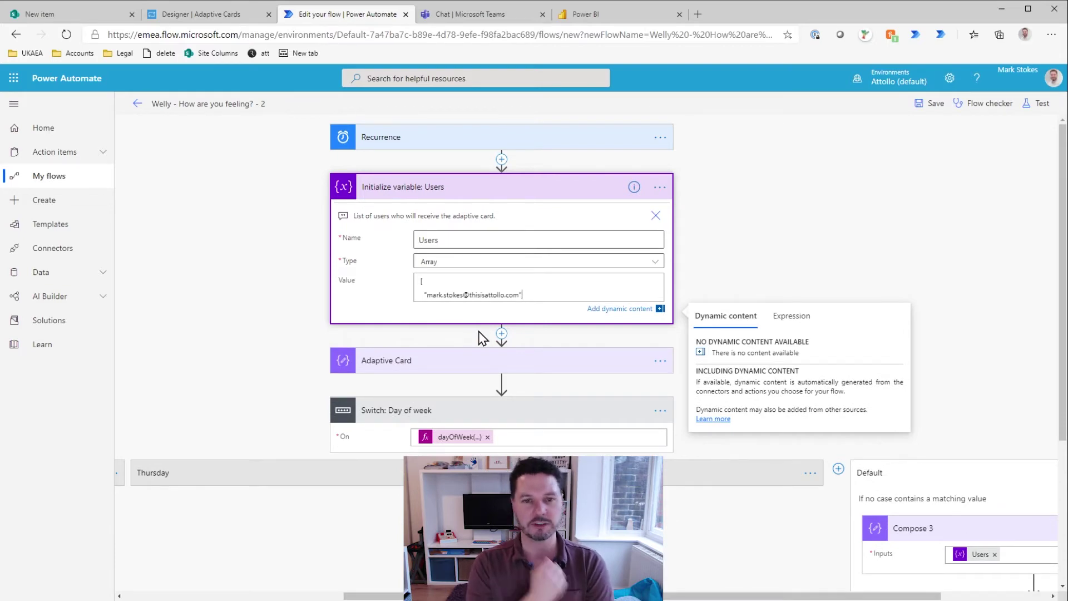
pyautogui.press('Return')
pyautogui.write(']')
# Step: Retest the flow, then go back to editing it
pyautogui.click(1036, 106)
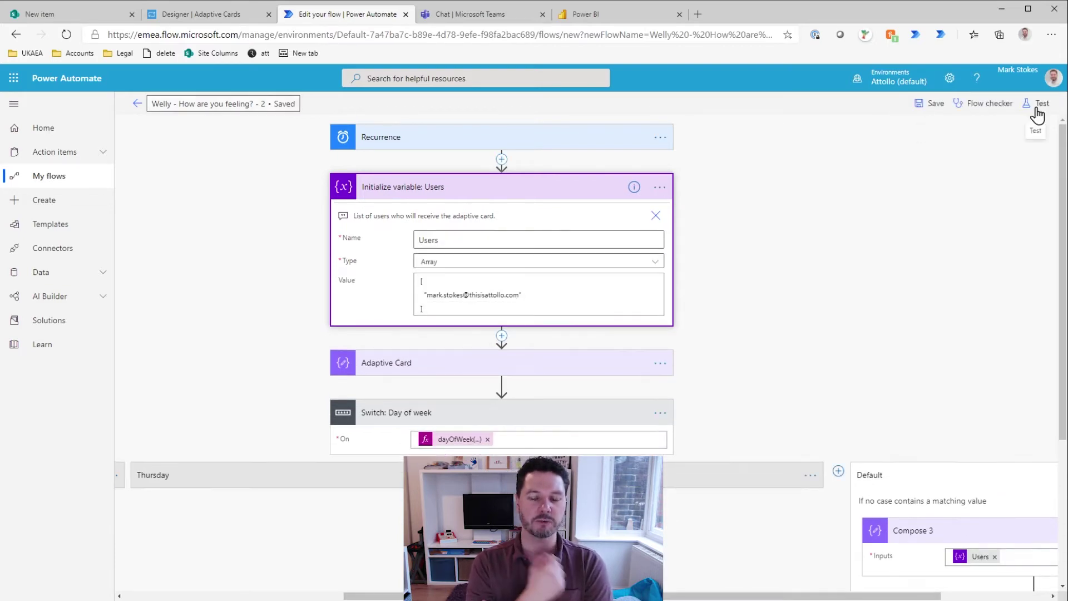
pyautogui.click(904, 582)
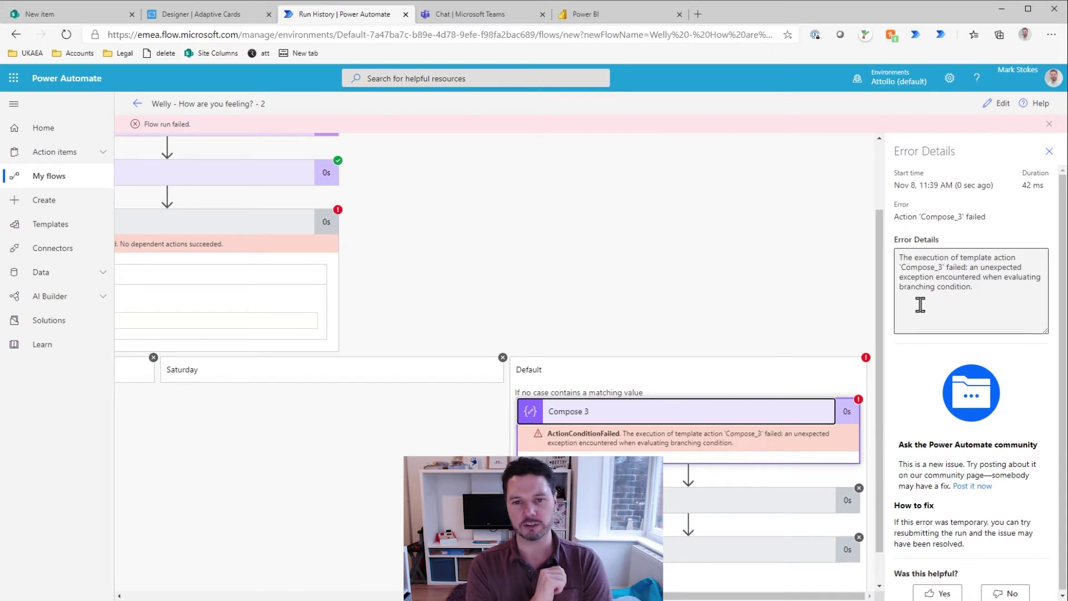
pyautogui.hscroll(-7, 628, 370)
pyautogui.scroll(2, 629, 370)
pyautogui.click(998, 103)
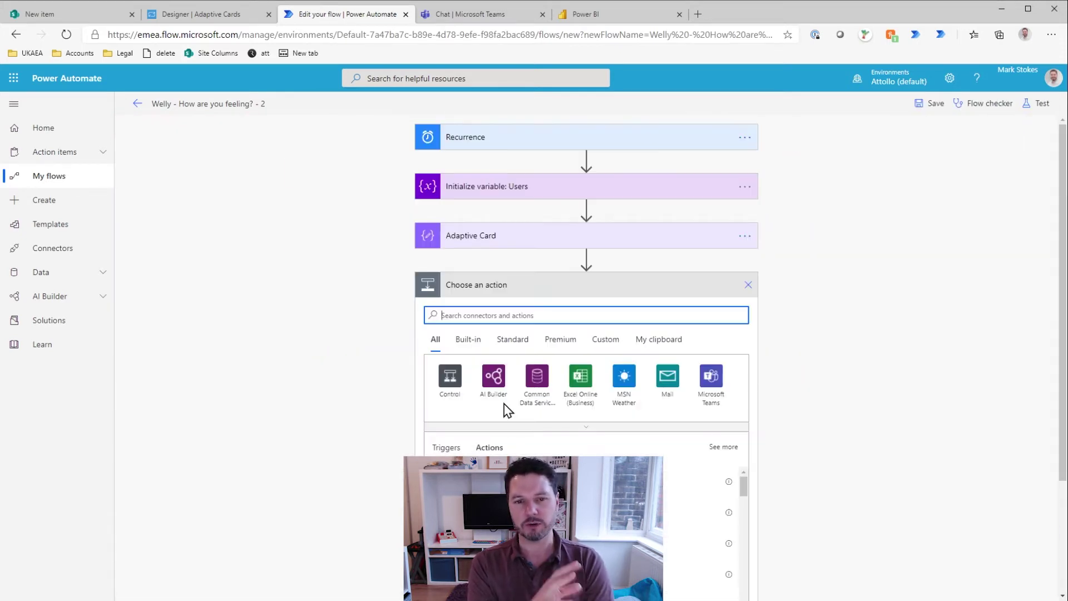
# Step: Add Compose 4 above the Switch, with the Switch's copied dayOfWeek expression as its input
pyautogui.write('Compose')
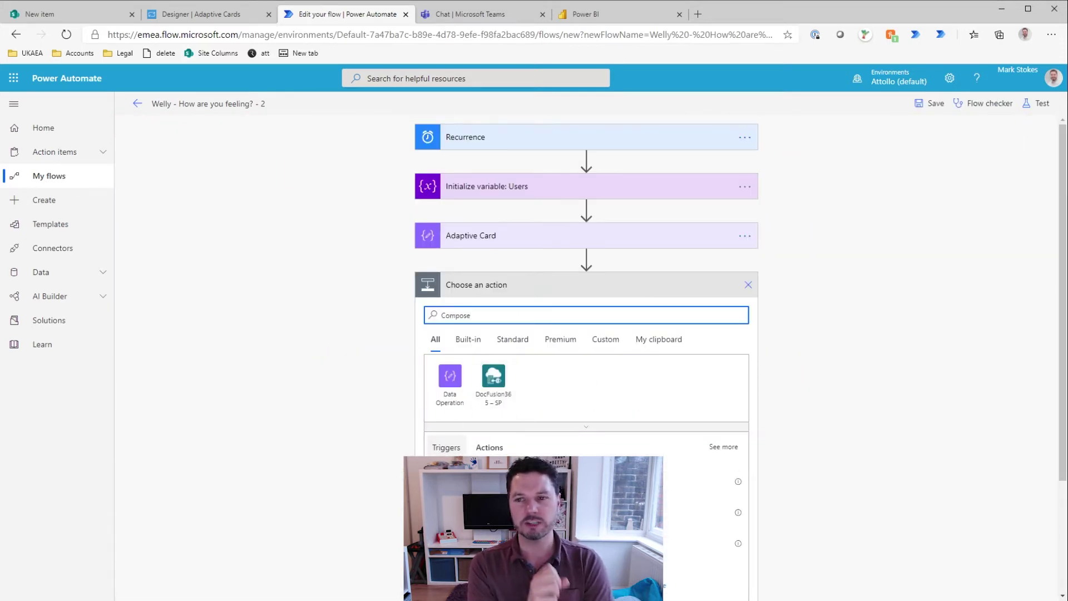
pyautogui.click(537, 470)
pyautogui.click(542, 364)
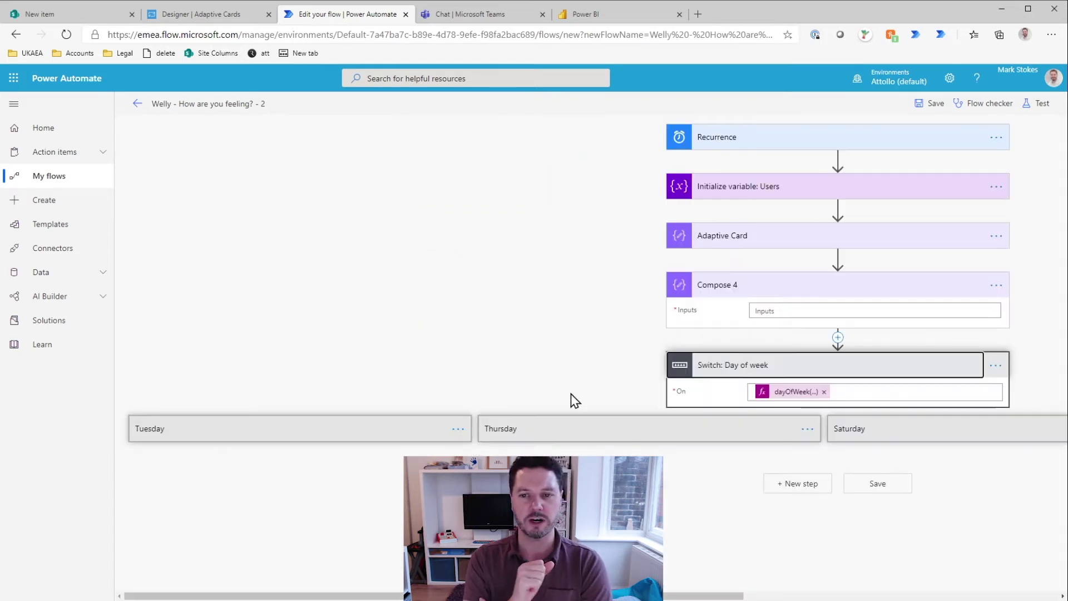
pyautogui.click(801, 392)
pyautogui.hotkey('ctrl', 'a')
pyautogui.hotkey('ctrl', 'c')
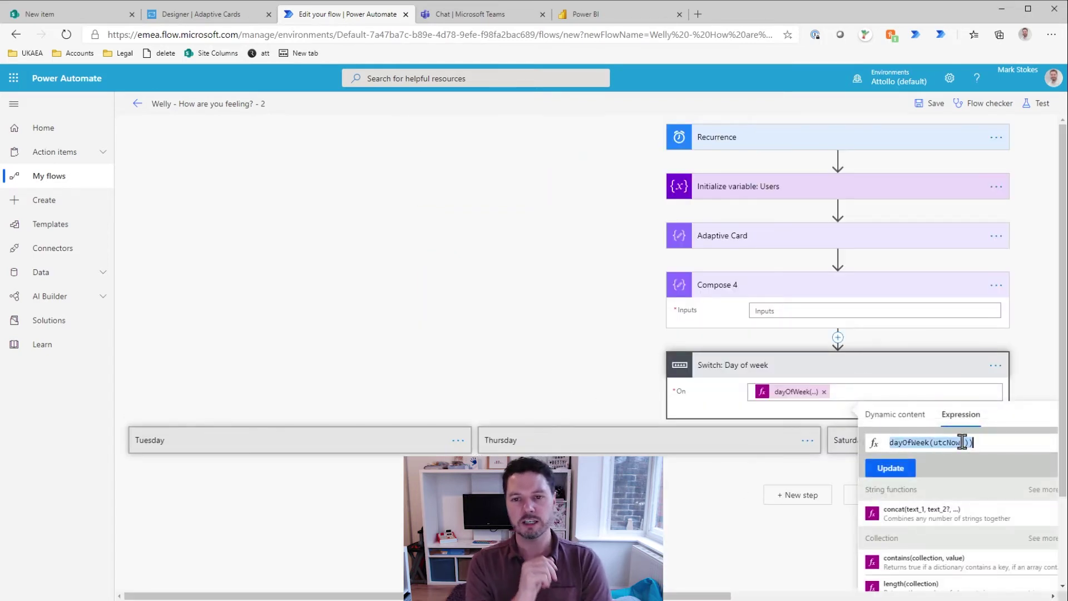
pyautogui.click(803, 306)
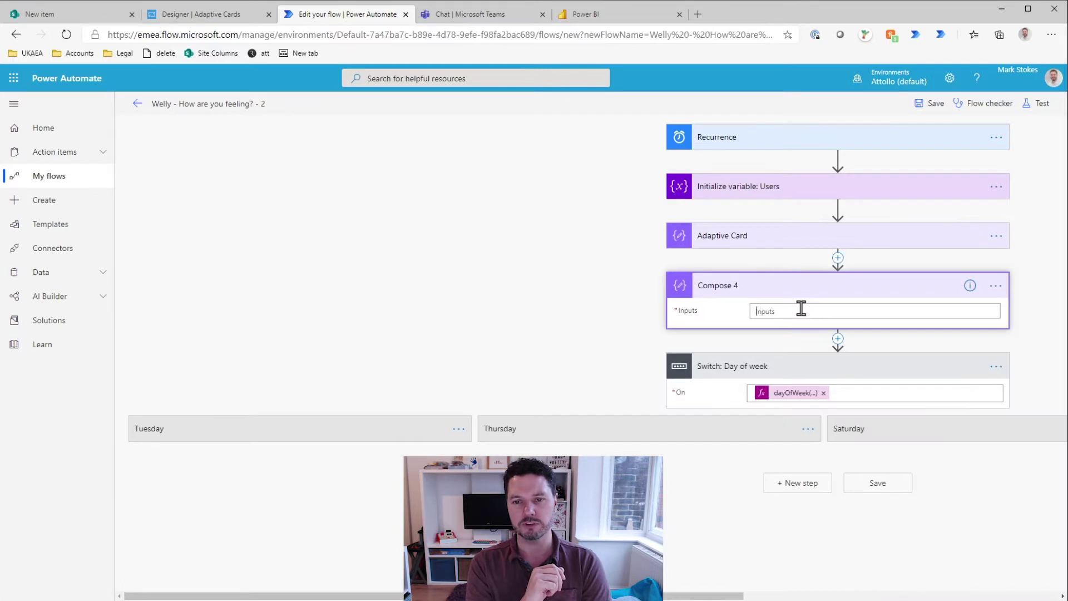
pyautogui.click(958, 334)
pyautogui.hotkey('ctrl', 'v')
pyautogui.click(888, 386)
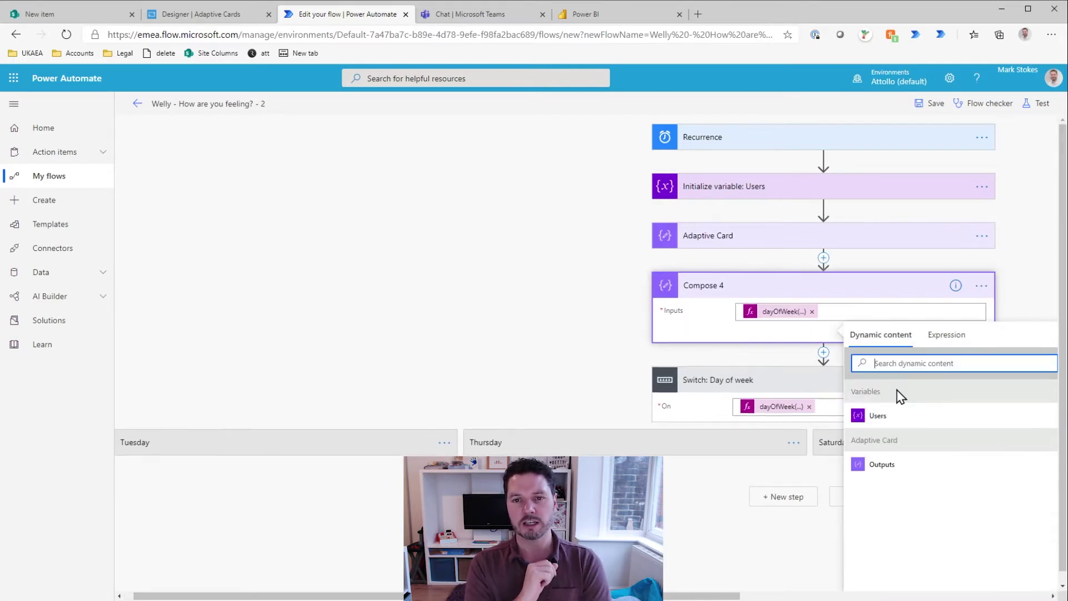
pyautogui.click(742, 556)
# Step: Save the flow and run a test
pyautogui.click(928, 103)
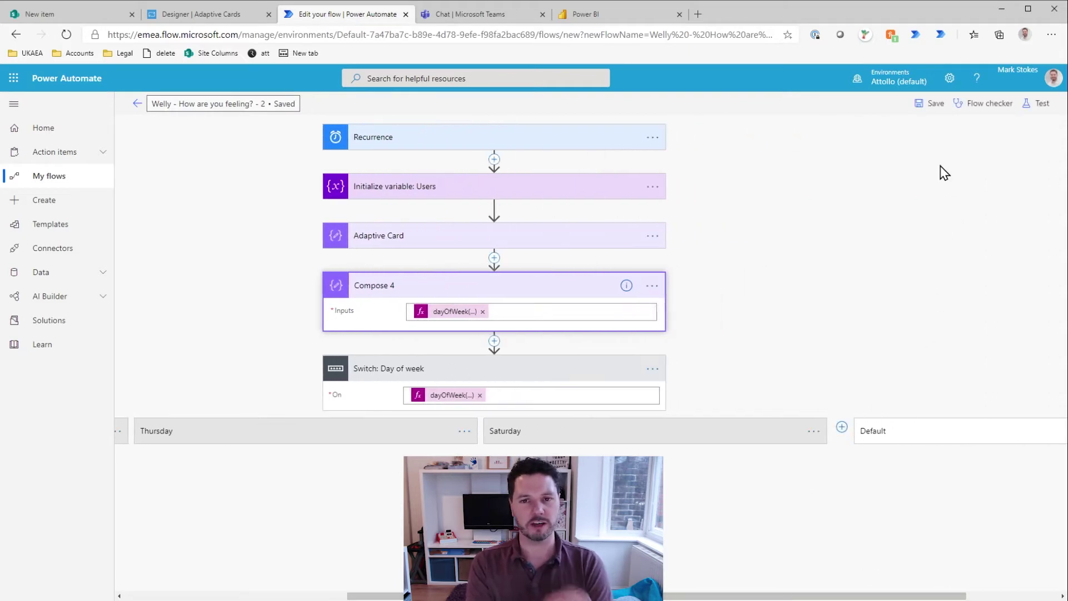
pyautogui.click(1036, 103)
pyautogui.click(891, 185)
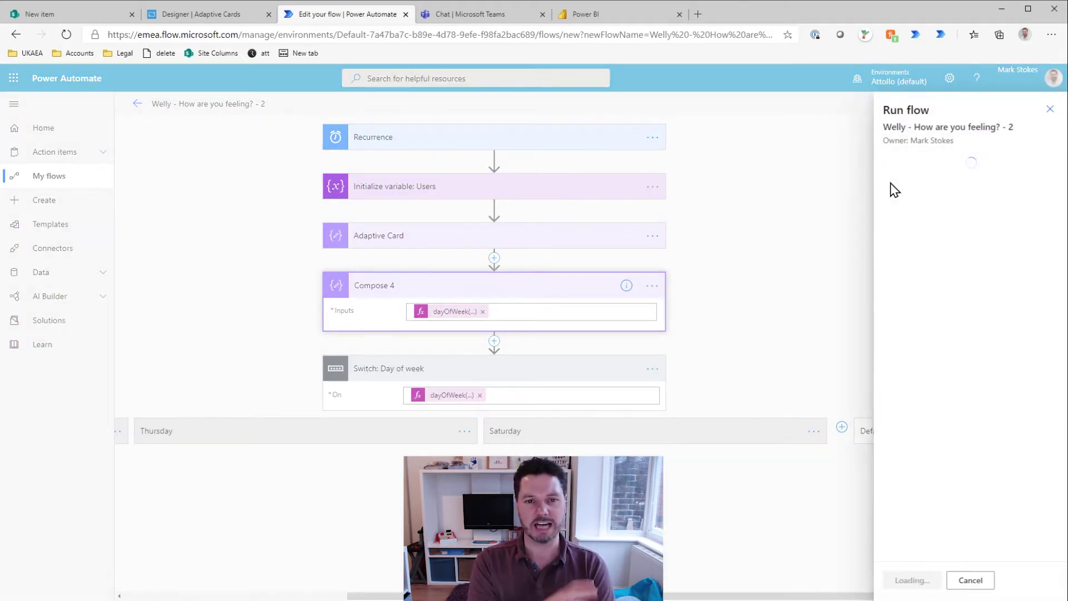
pyautogui.click(904, 581)
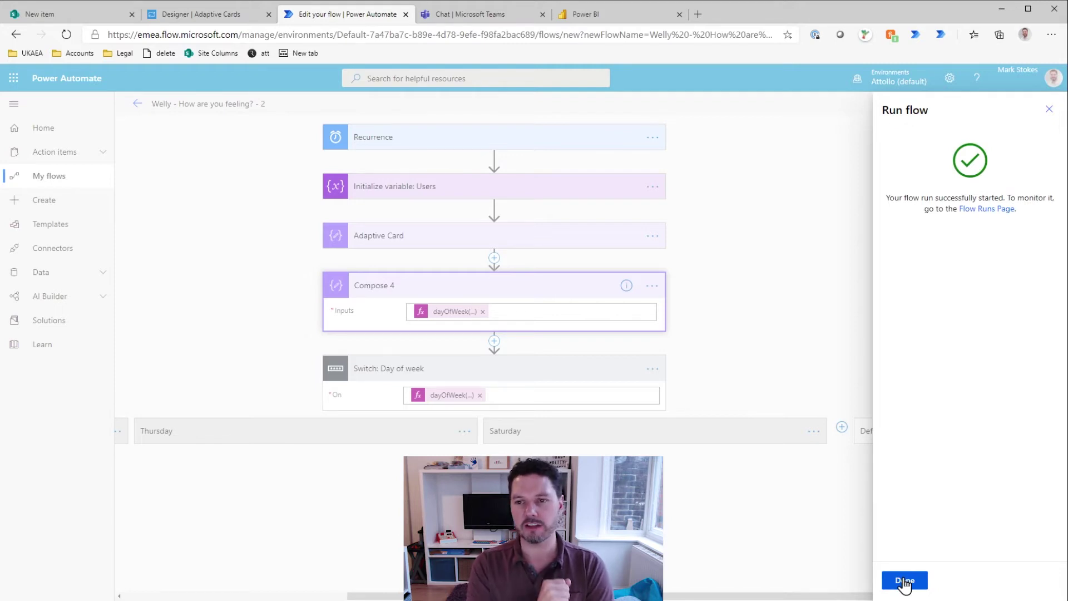
pyautogui.click(904, 580)
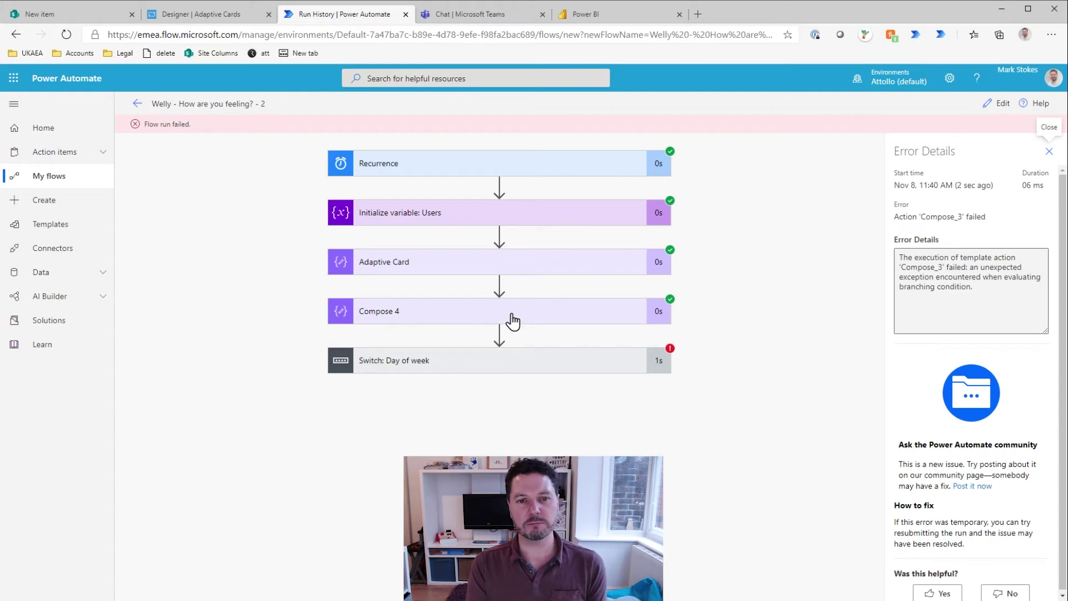
# Step: Check that Compose 4 and the Switch both output 0, then reopen the flow and expand Tuesday
pyautogui.click(512, 321)
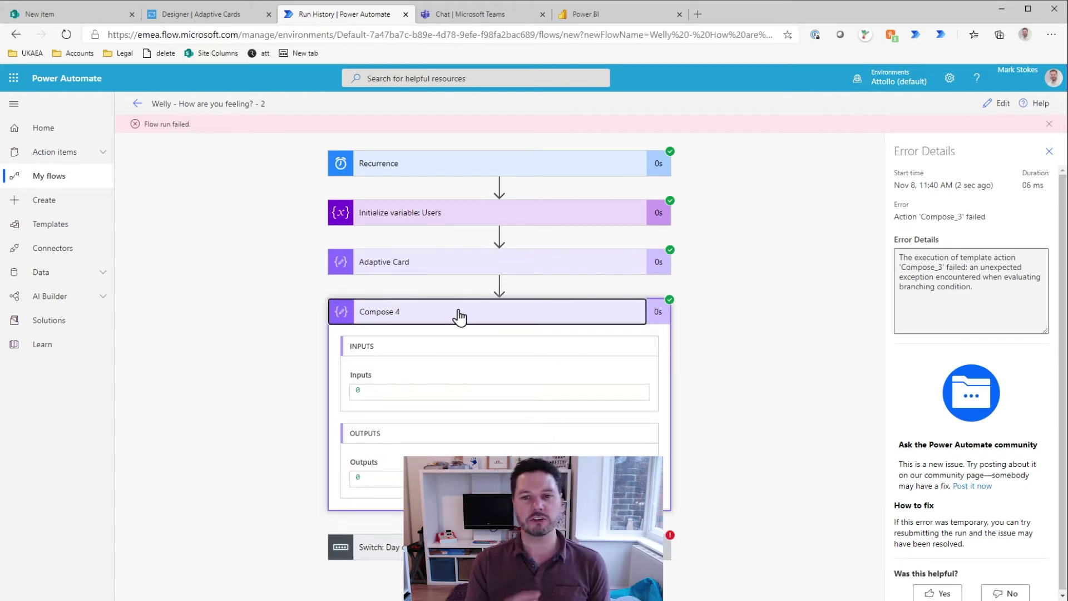
pyautogui.click(445, 546)
pyautogui.scroll(-3, 704, 462)
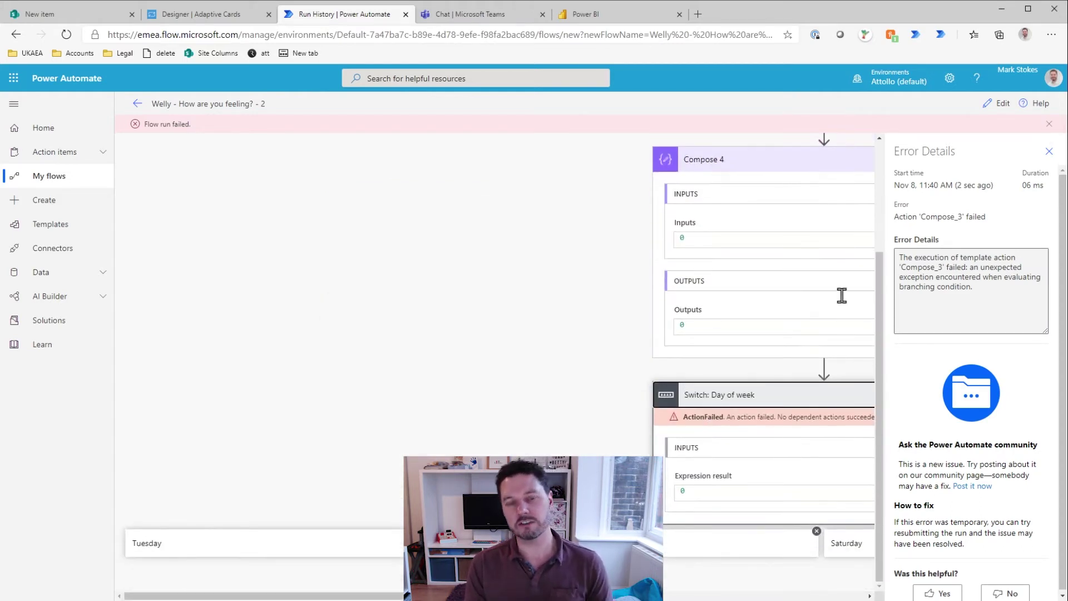
pyautogui.click(1000, 110)
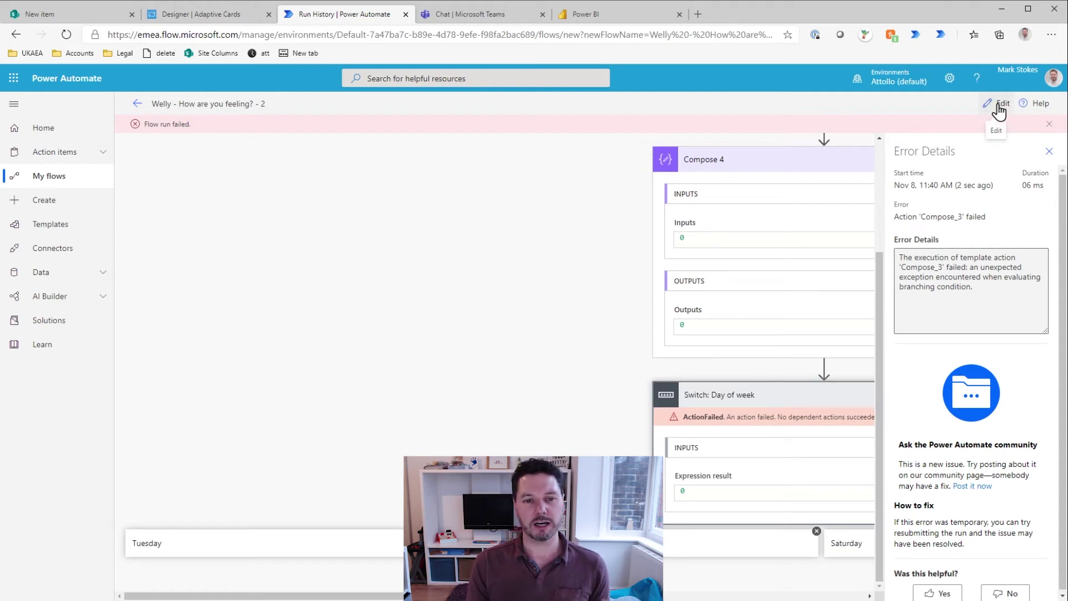
pyautogui.click(272, 431)
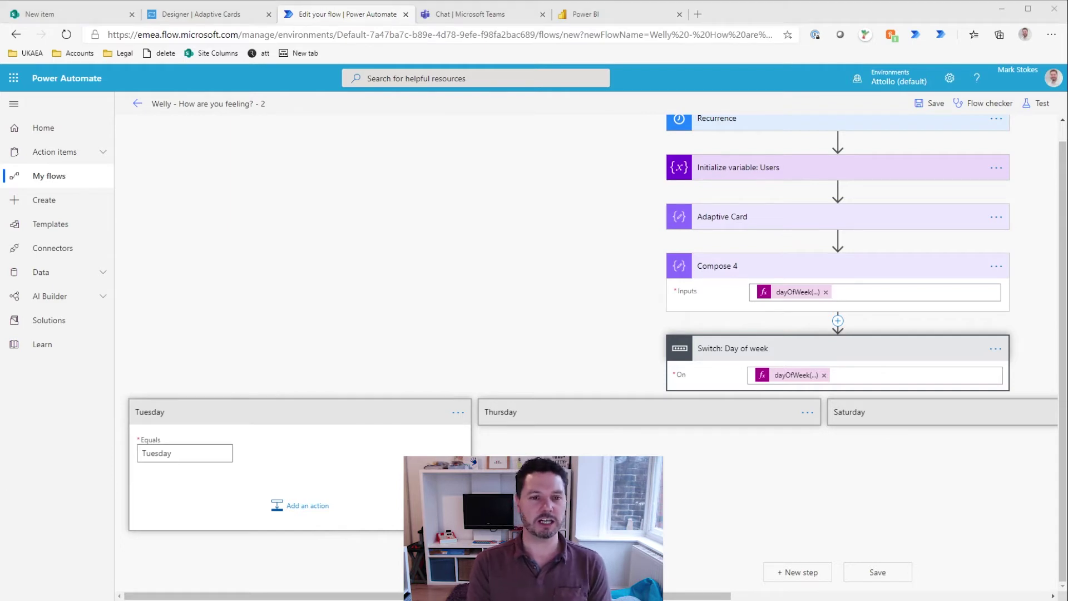
# Step: Set the case values to Tuesday 2, Thursday 4 and Saturday 6, then review the Default case
pyautogui.click(988, 9)
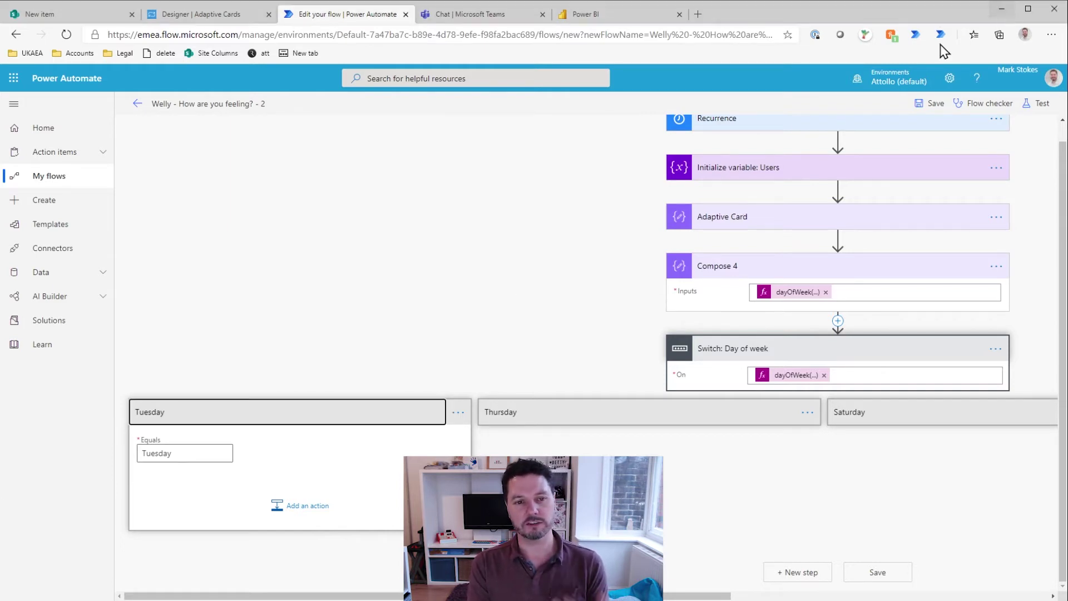
pyautogui.click(181, 451)
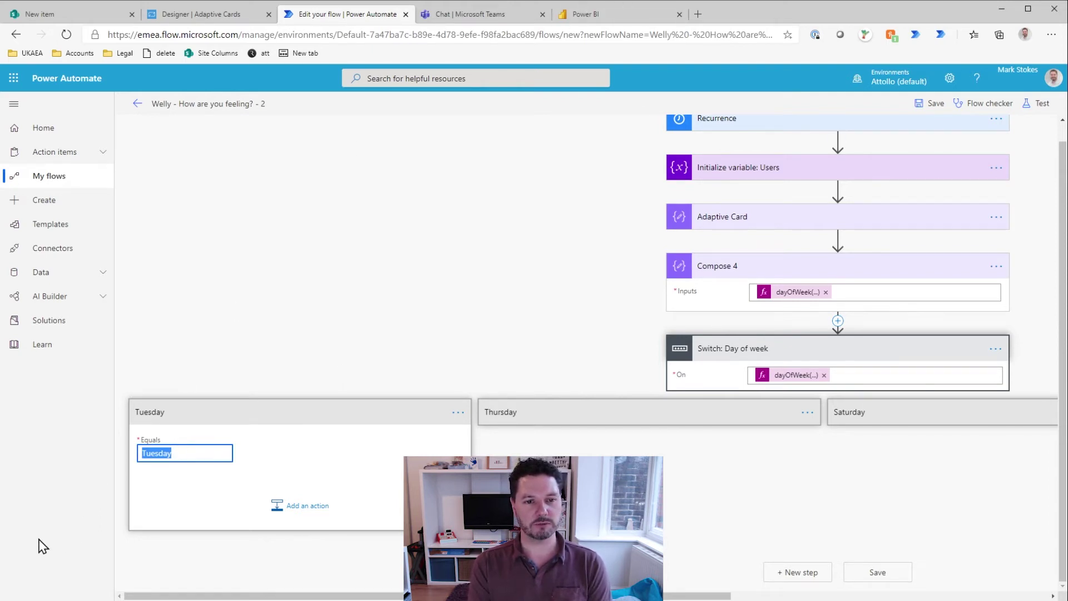
pyautogui.hotkey('alt', 'Tab')
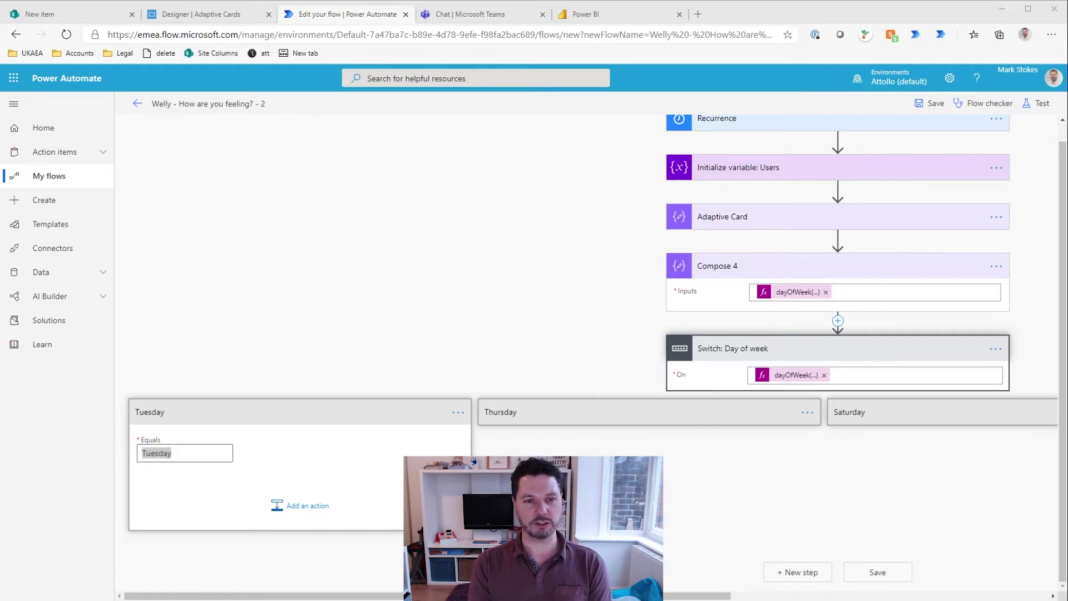
pyautogui.hotkey('alt', 'Tab')
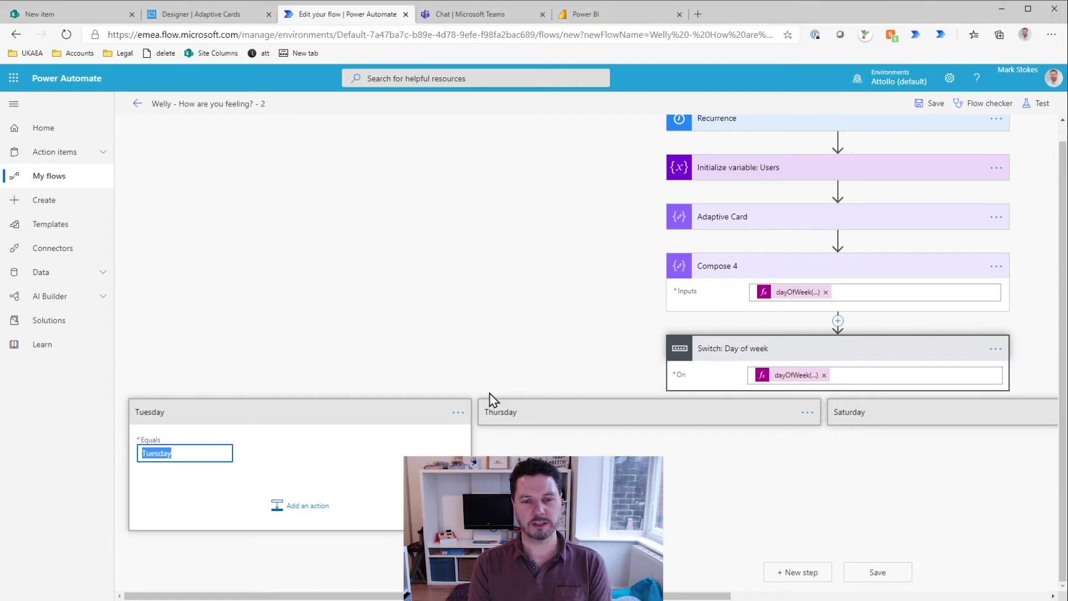
pyautogui.click(552, 416)
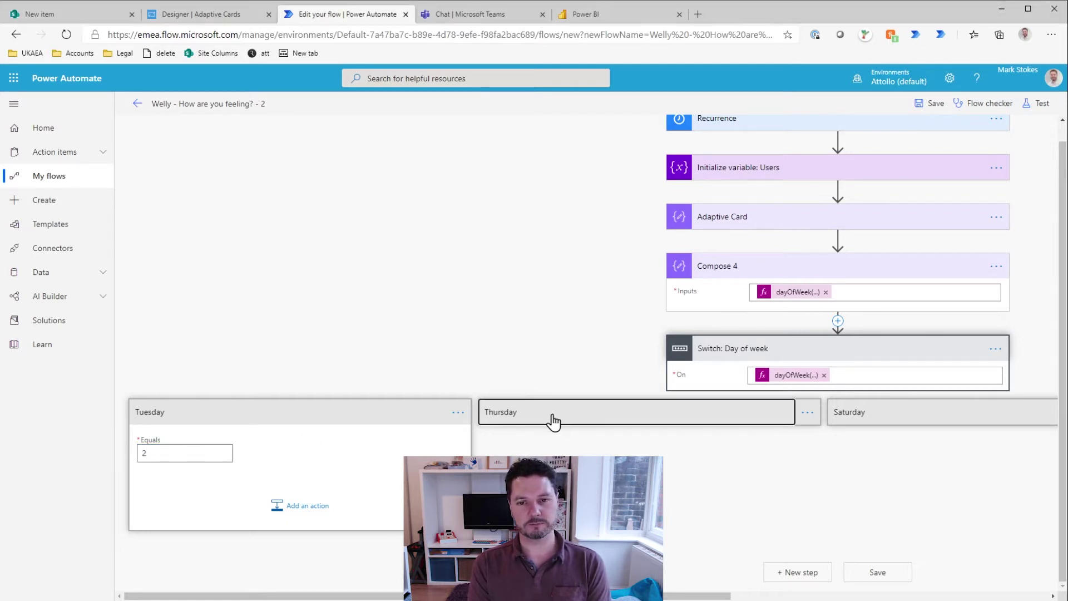
pyautogui.doubleClick(518, 451)
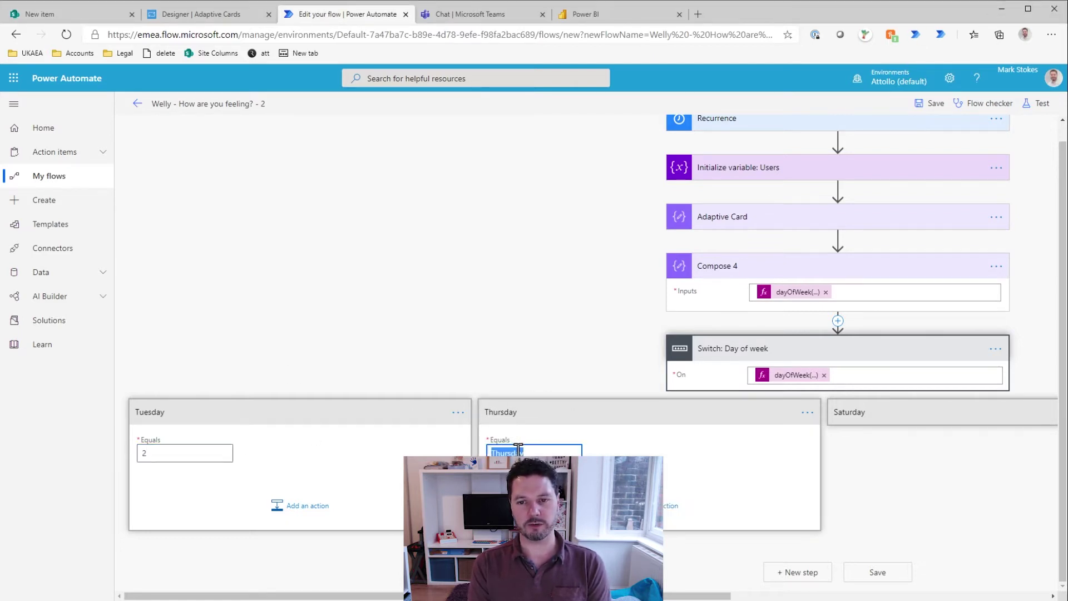
pyautogui.click(852, 416)
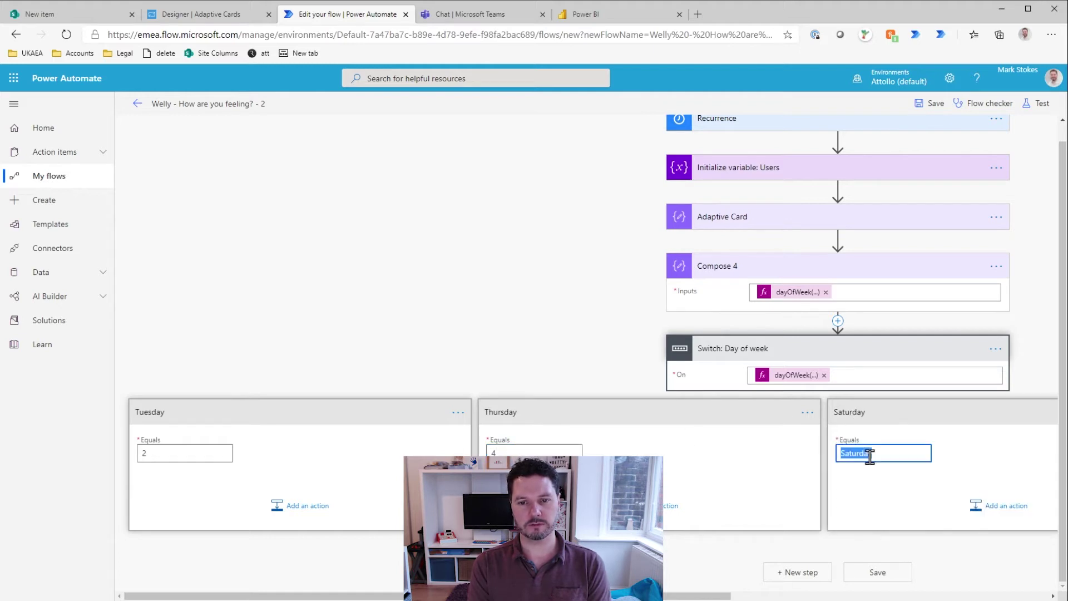
pyautogui.click(781, 596)
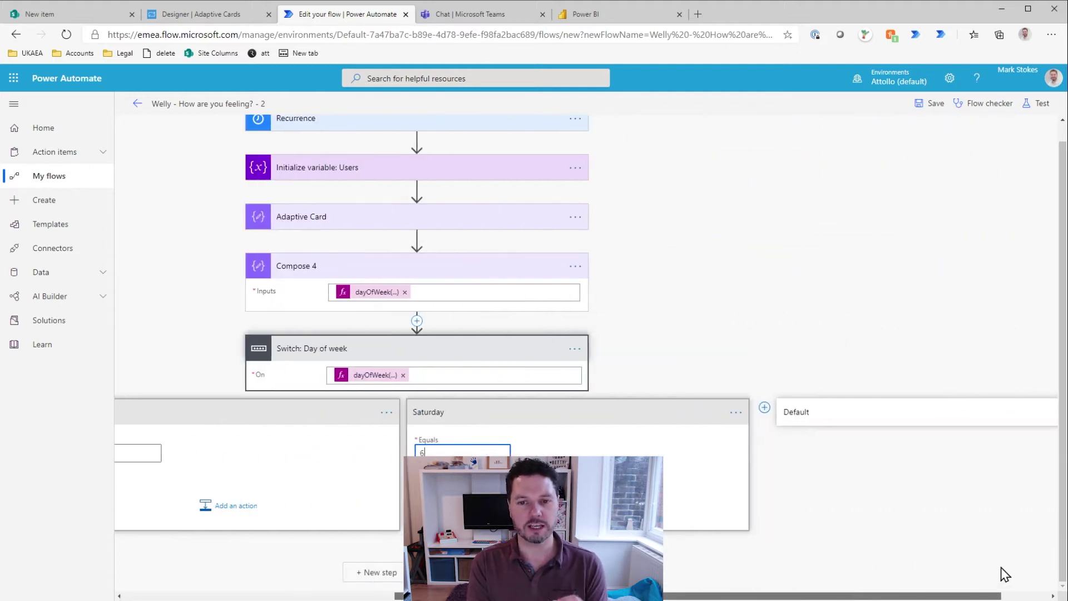
pyautogui.click(860, 412)
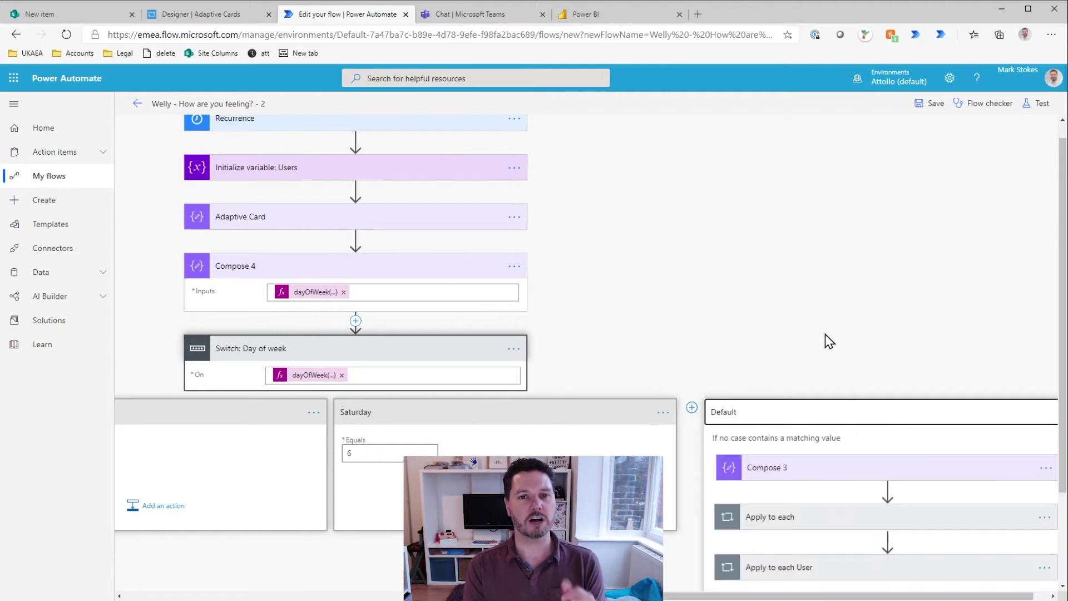
# Step: Save and run a test of the flow, then check the Flow bot chat in Teams
pyautogui.click(924, 121)
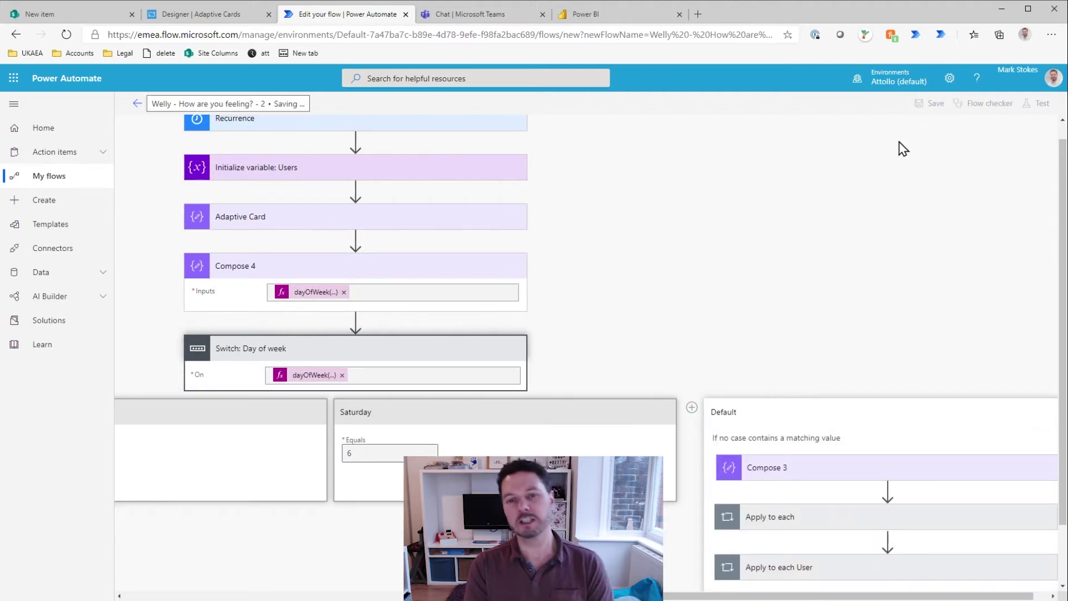
pyautogui.click(1041, 109)
pyautogui.click(910, 185)
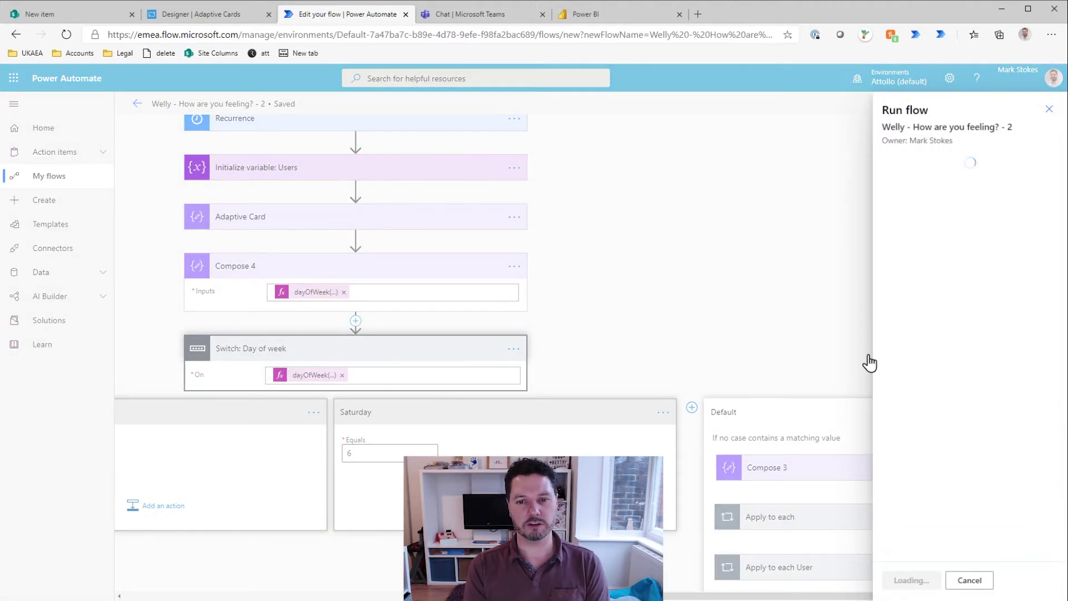
pyautogui.click(908, 580)
pyautogui.click(904, 580)
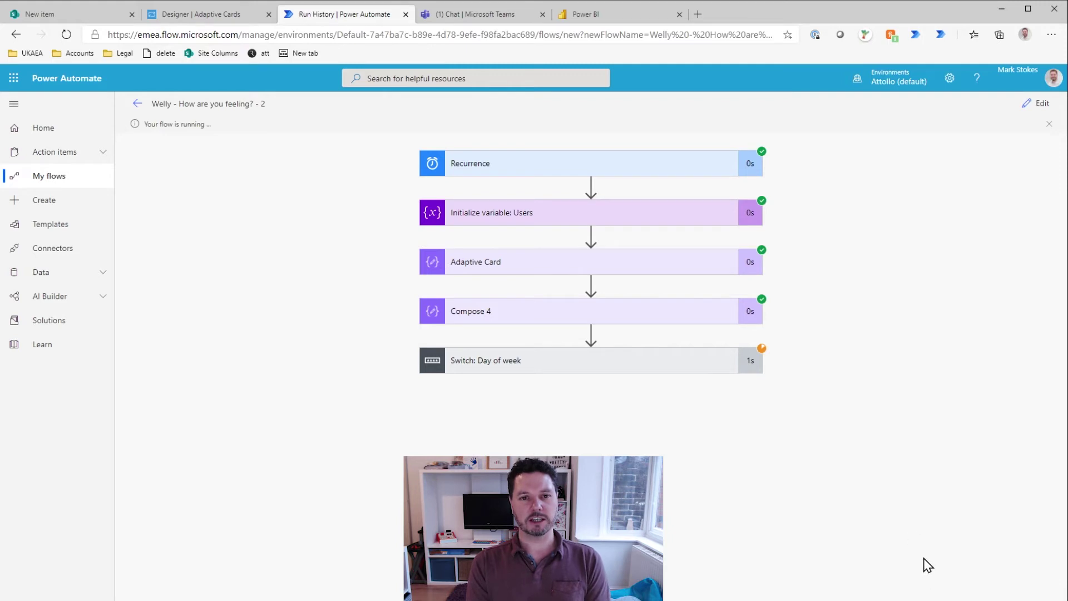
pyautogui.click(482, 15)
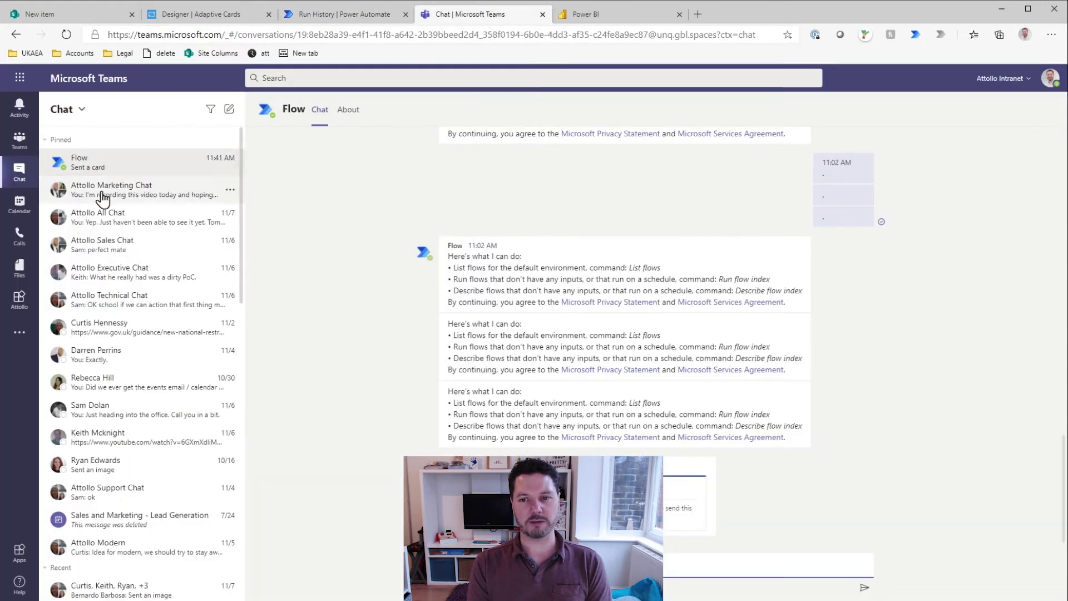
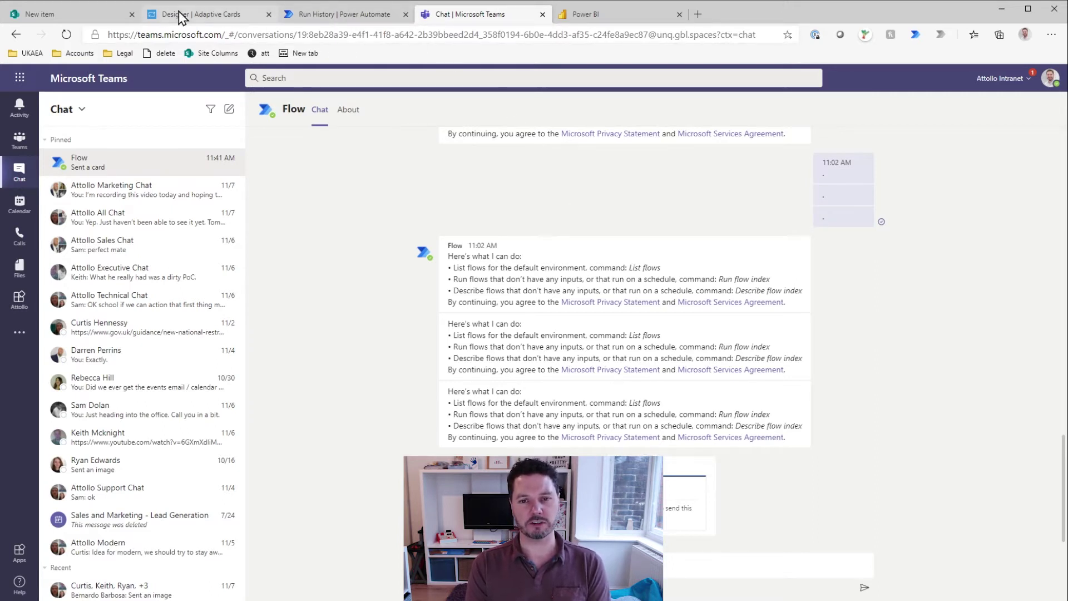
# Step: Inspect the run's Day of week switch, Apply to each User loop and Compose 2 outputs
pyautogui.click(355, 15)
pyautogui.click(654, 365)
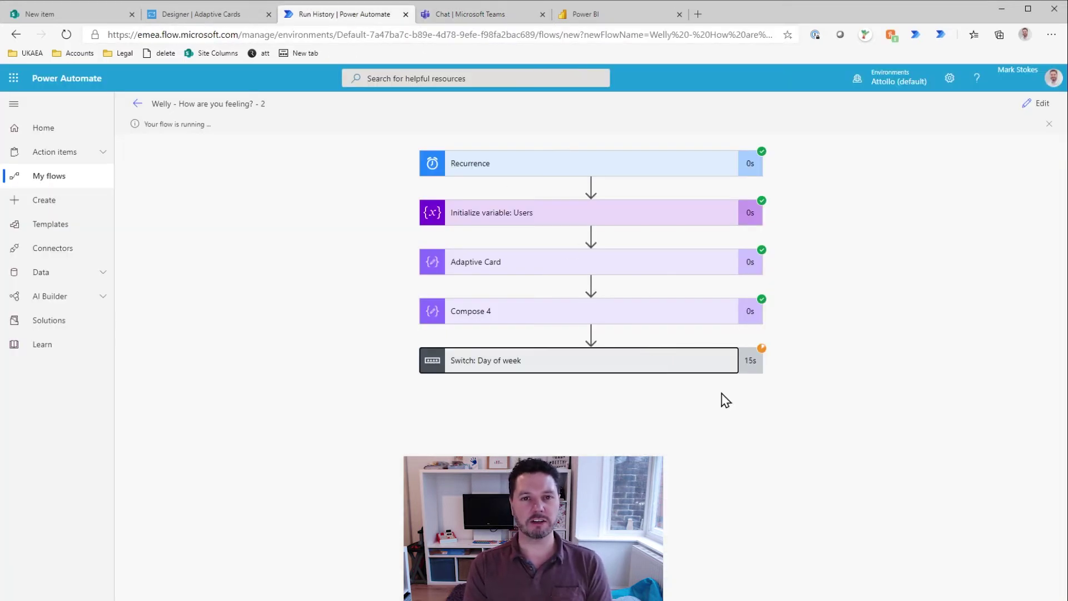
pyautogui.hscroll(8, 882, 519)
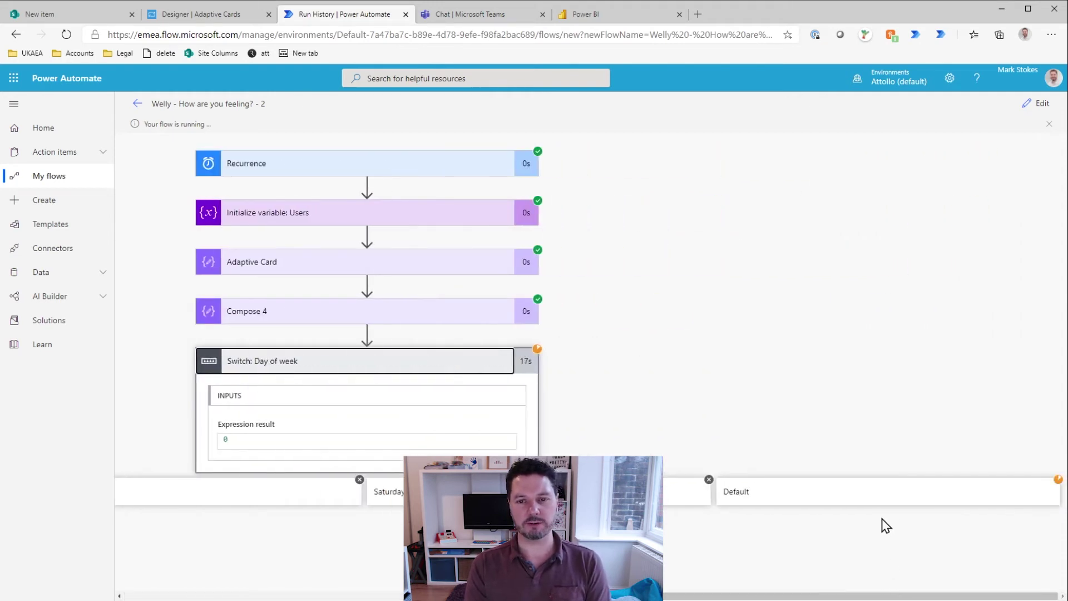
pyautogui.scroll(-2, 857, 440)
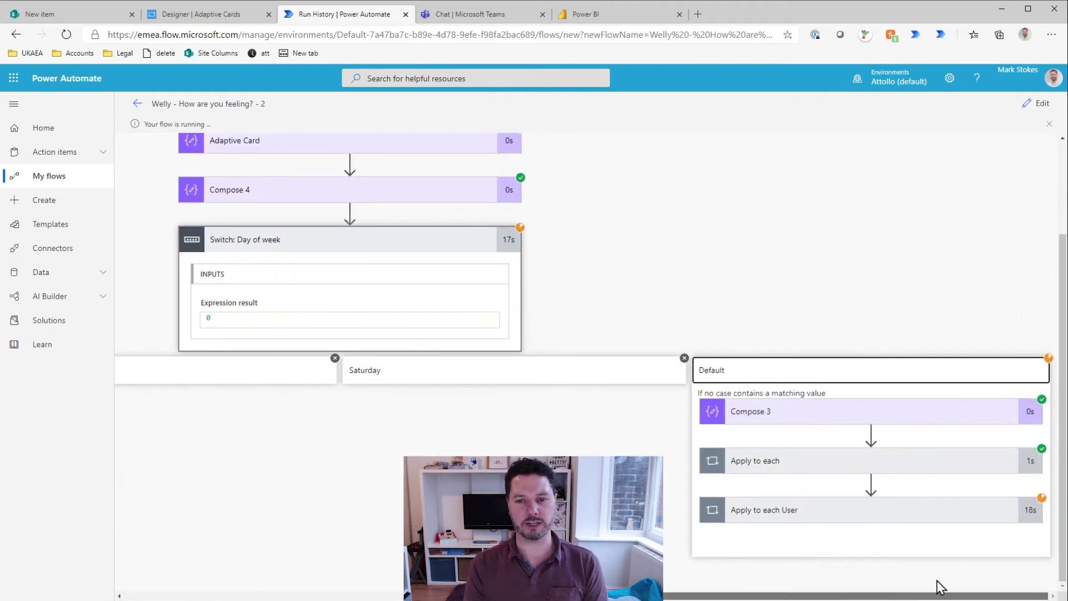
pyautogui.click(925, 510)
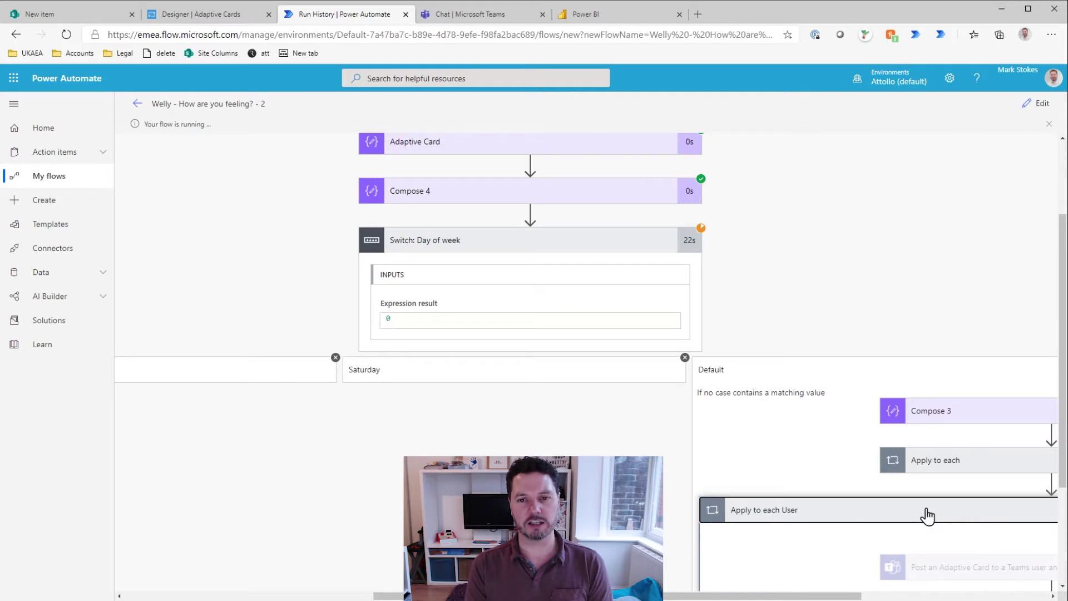
pyautogui.moveTo(803, 592); pyautogui.dragTo(916, 586)
pyautogui.click(801, 467)
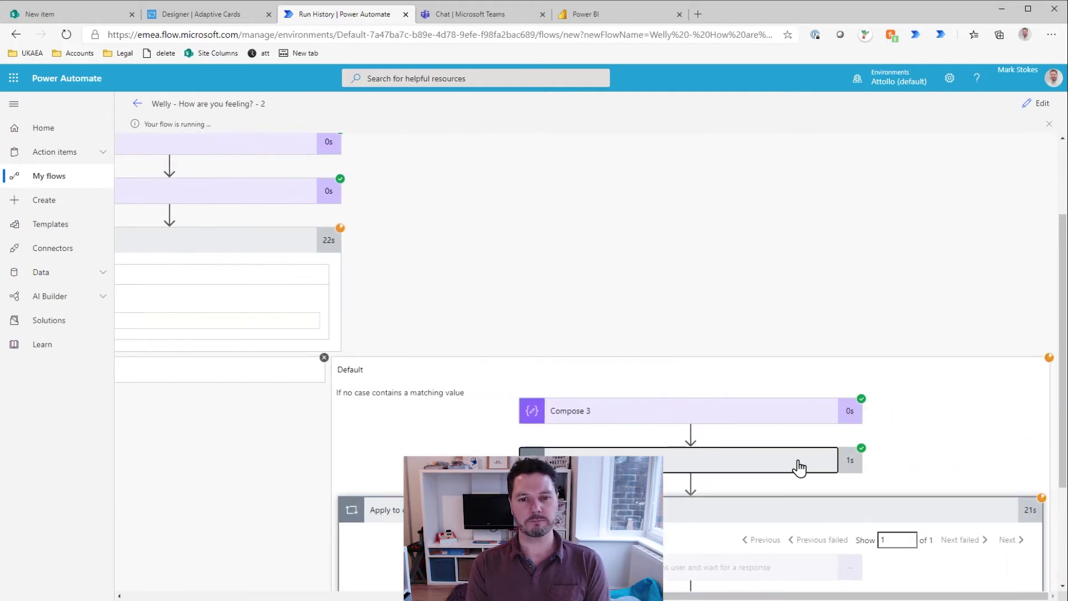
pyautogui.scroll(-4, 811, 453)
pyautogui.click(565, 289)
pyautogui.scroll(-3, 779, 312)
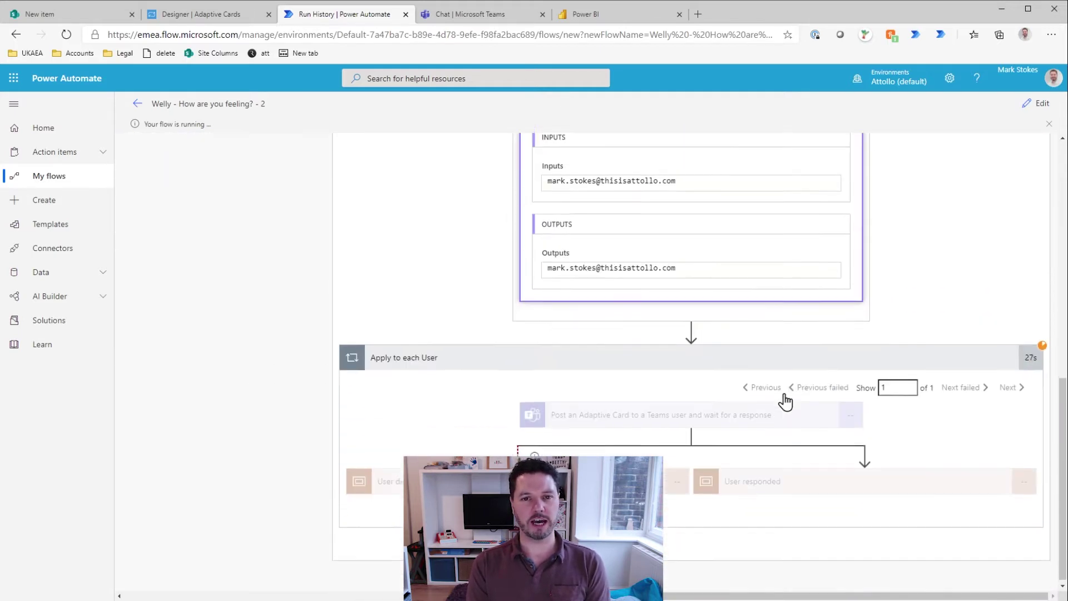
# Step: Open the still-running flow run from the run list and cancel it
pyautogui.click(137, 104)
pyautogui.click(223, 440)
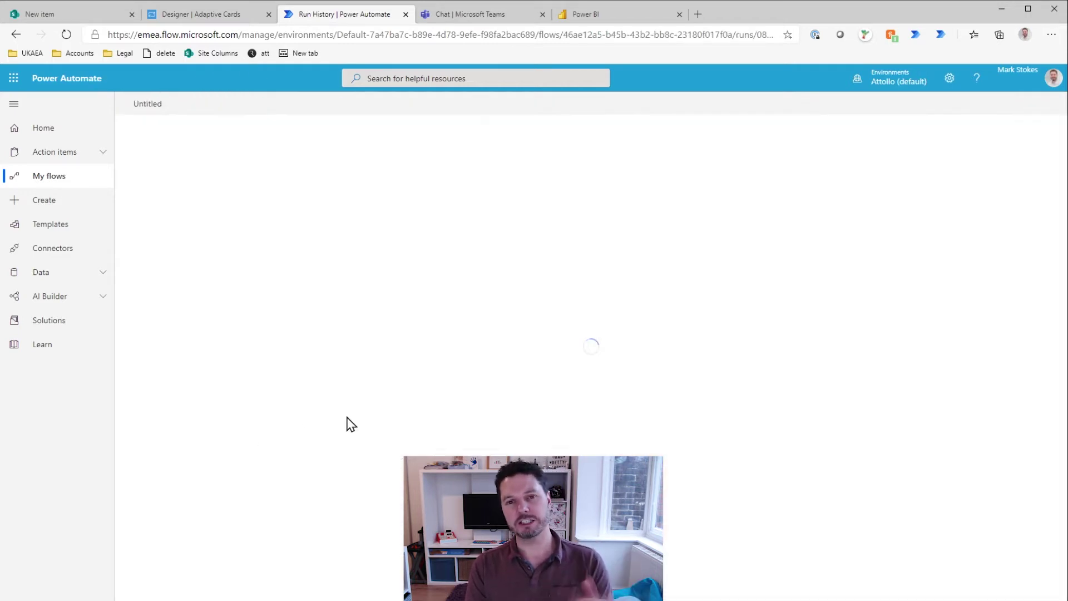
pyautogui.click(1000, 106)
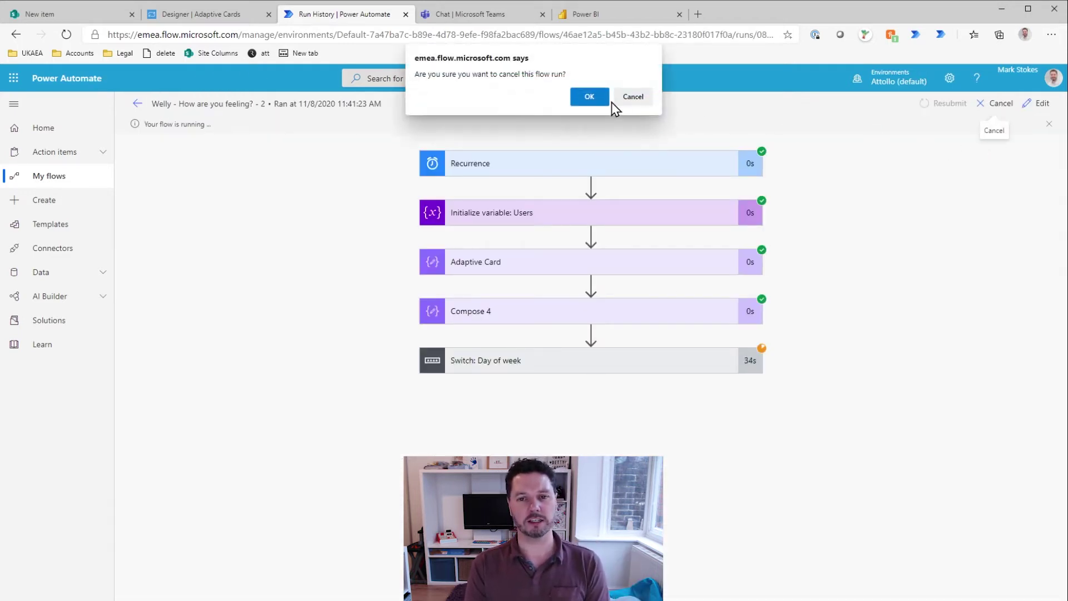
pyautogui.click(585, 93)
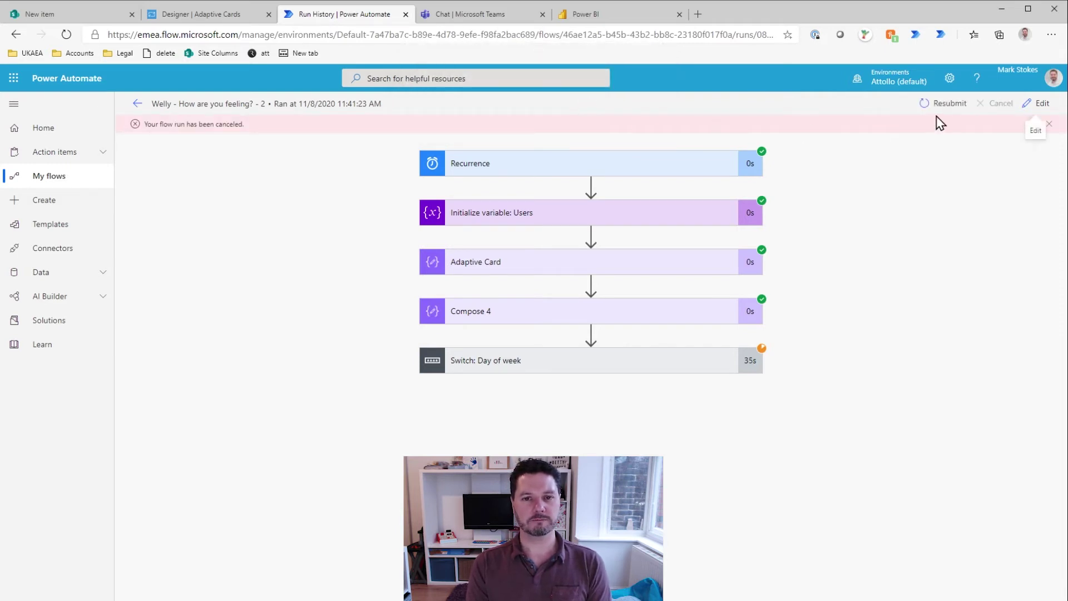
# Step: Edit the flow and delete the Compose 4 and Compose 3 steps
pyautogui.click(1042, 106)
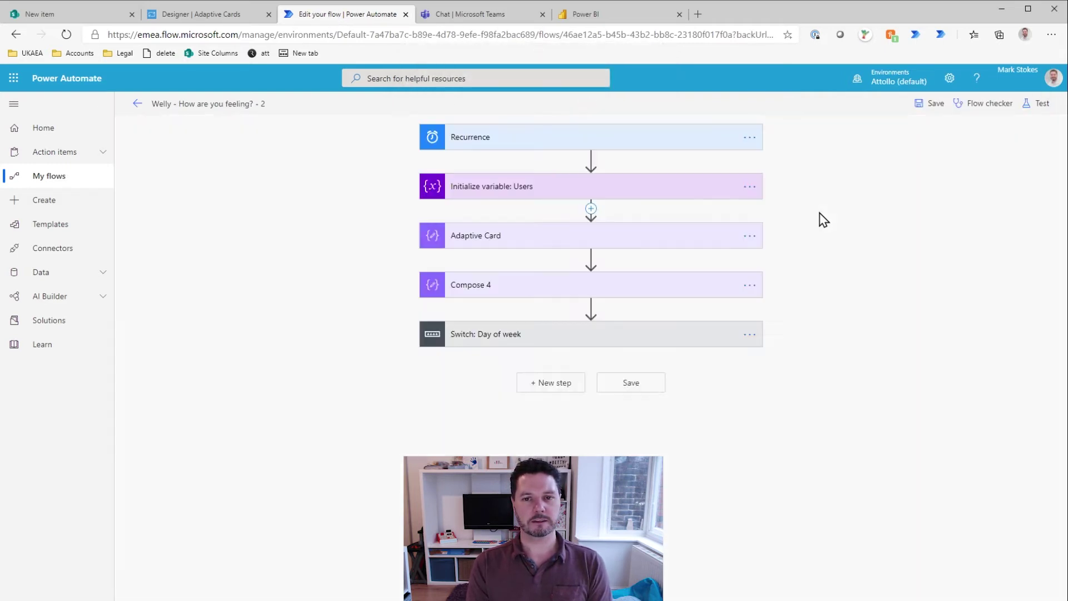
pyautogui.click(748, 286)
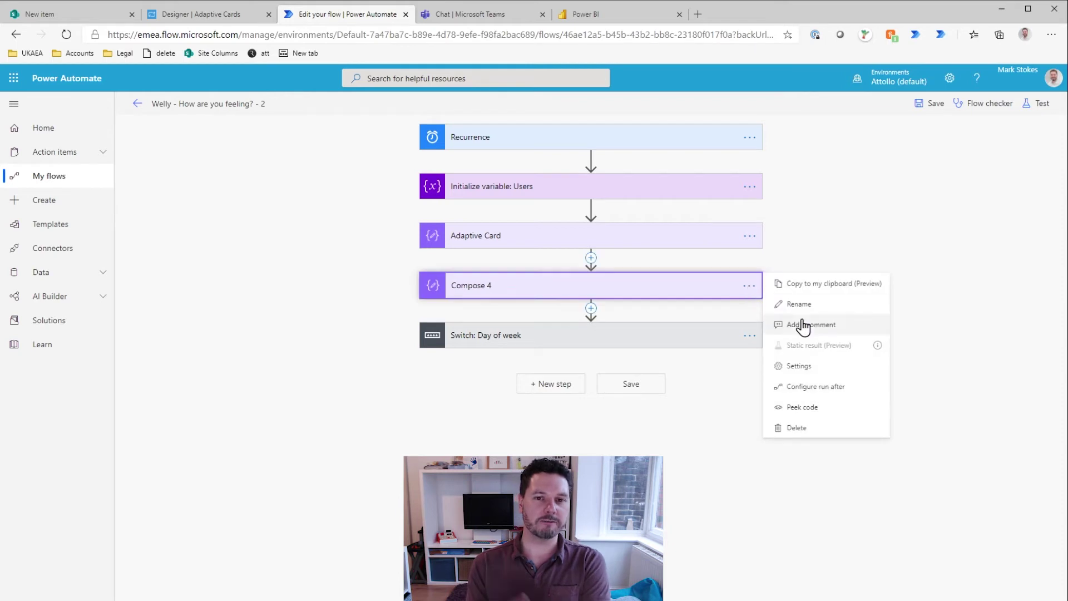
pyautogui.click(787, 429)
pyautogui.click(531, 360)
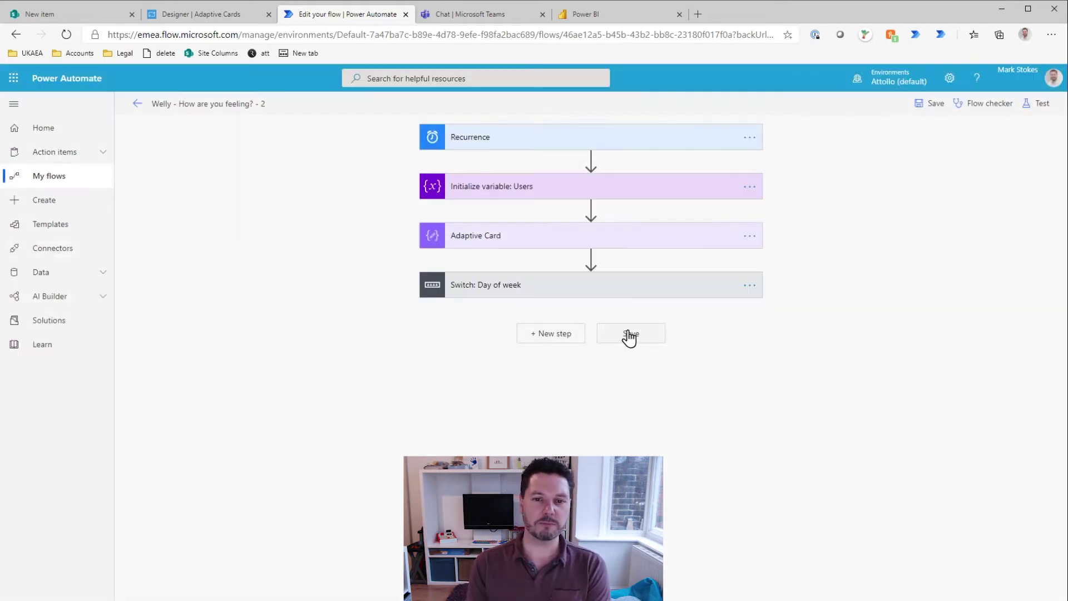
pyautogui.click(679, 290)
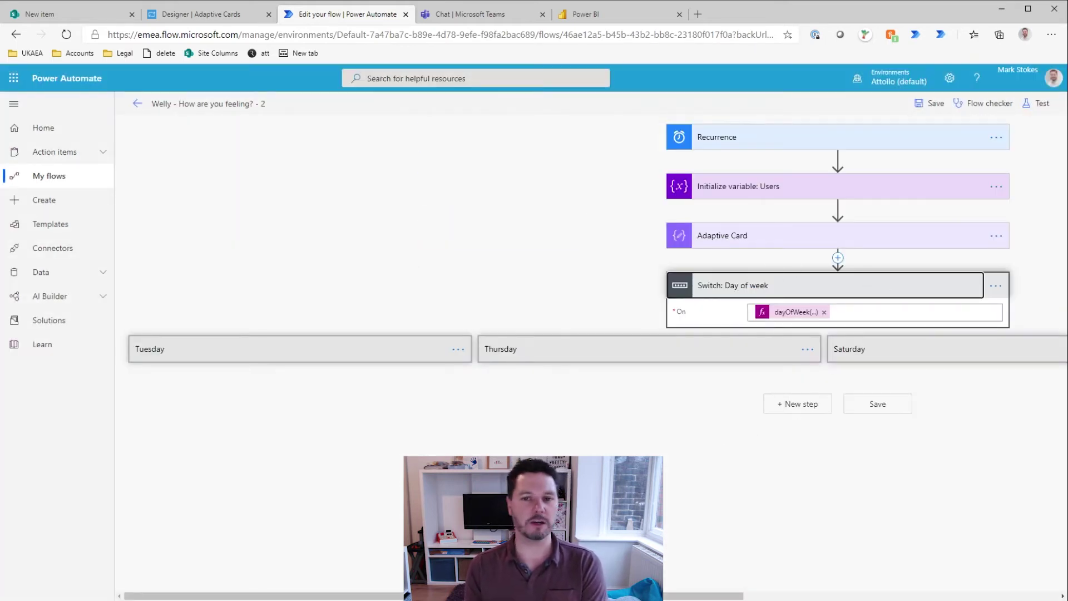
pyautogui.hscroll(8, 875, 386)
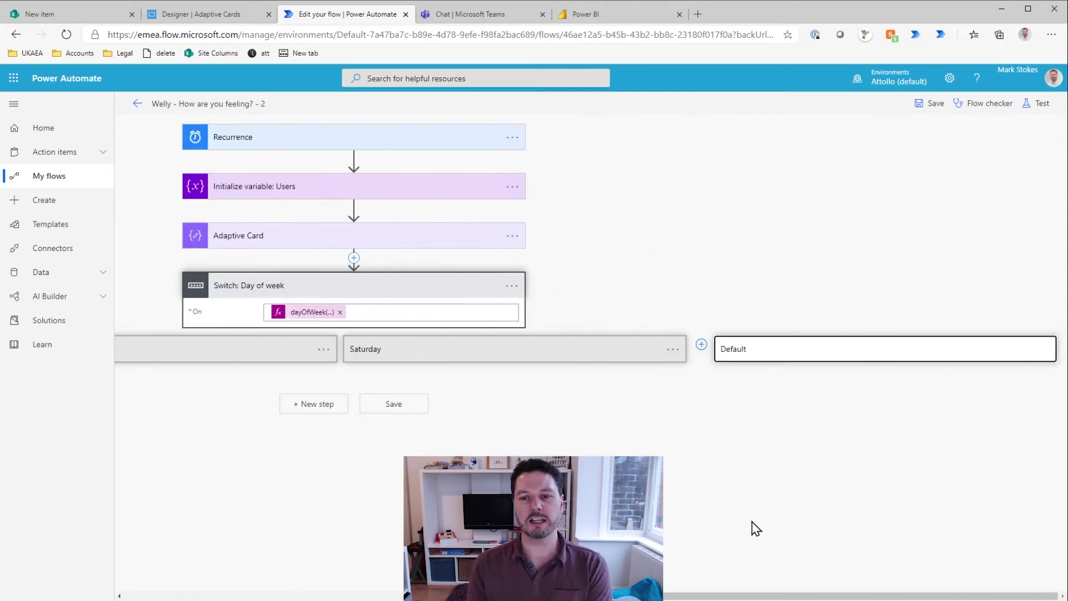
pyautogui.click(1022, 404)
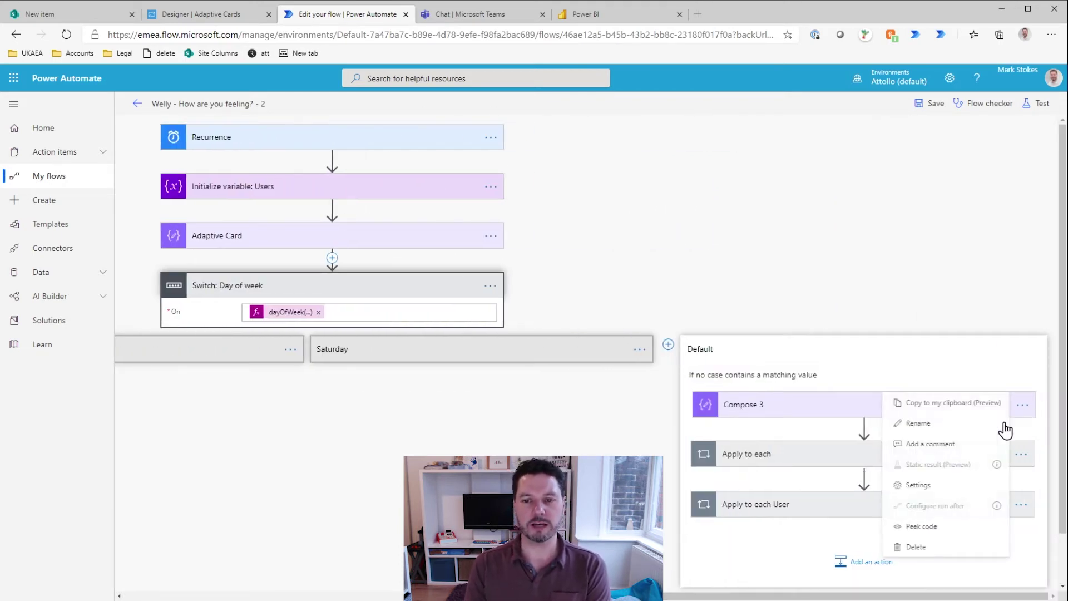
pyautogui.click(1021, 405)
pyautogui.click(1021, 405)
pyautogui.click(915, 546)
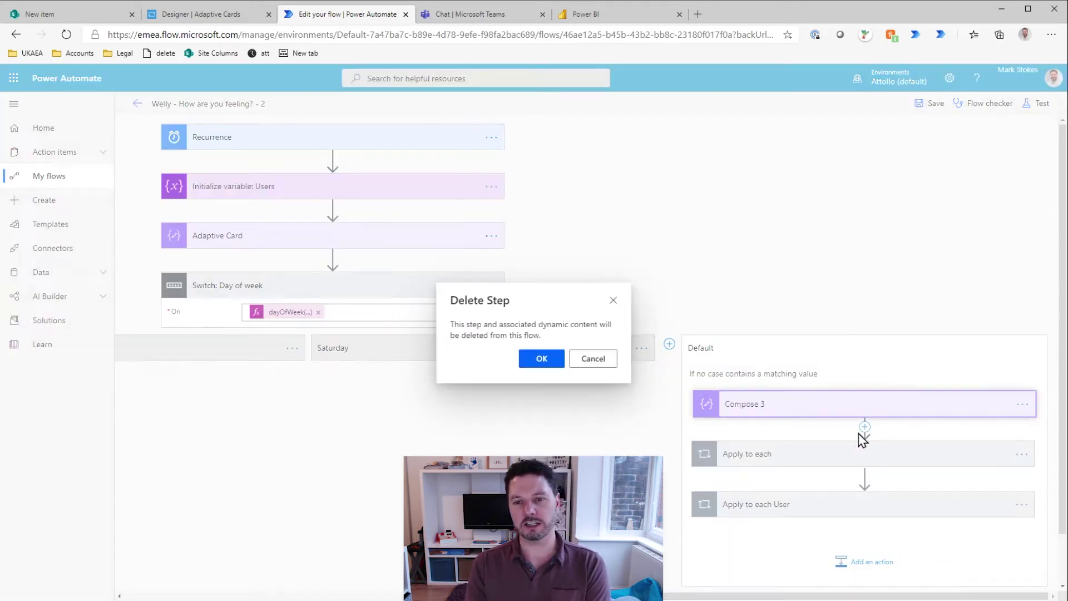
pyautogui.click(535, 361)
# Step: Delete the Apply to each loop that holds Compose 2
pyautogui.click(872, 409)
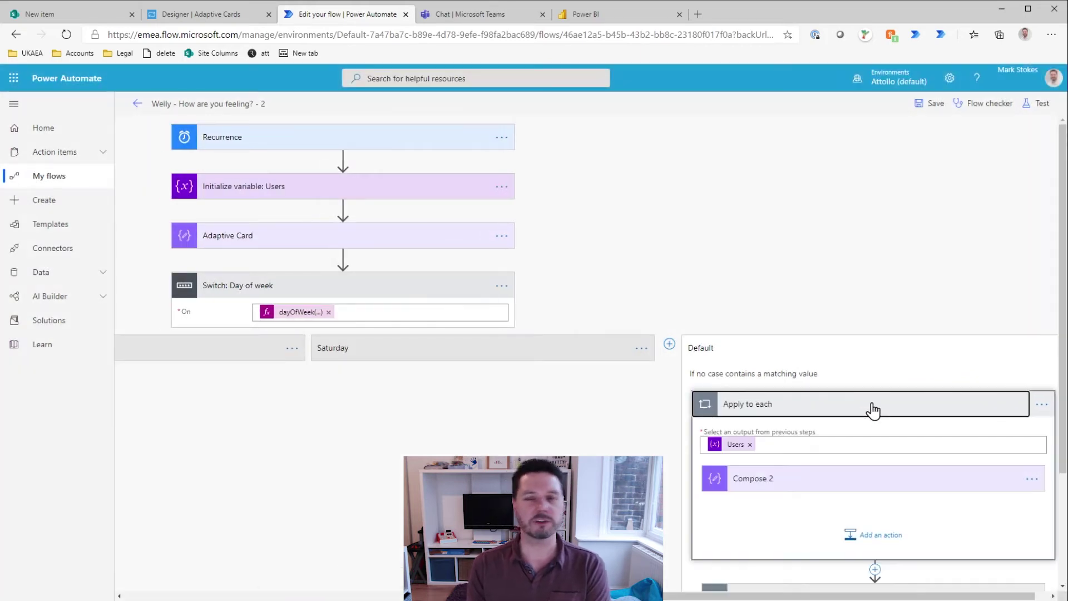
pyautogui.click(1042, 404)
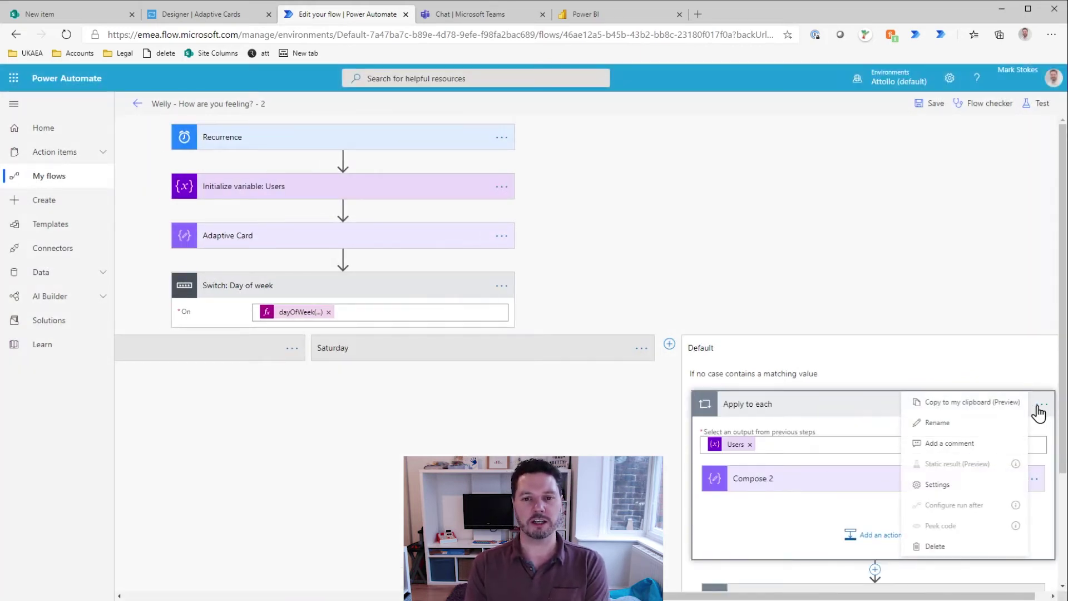
pyautogui.click(935, 546)
pyautogui.click(541, 361)
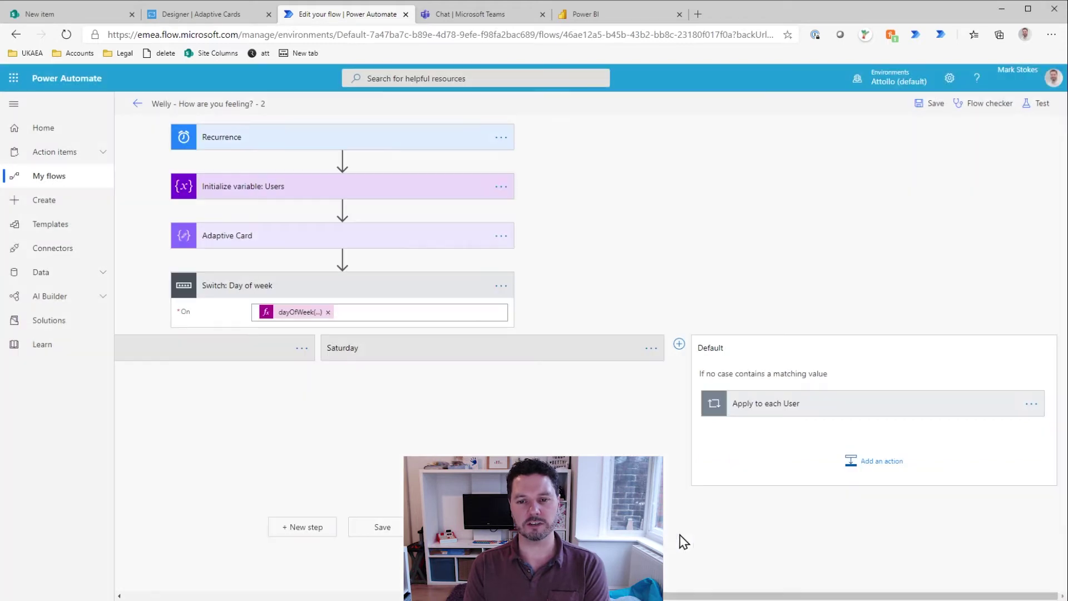
# Step: Inspect Apply to each User's Teams card posting action and the Adaptive Card step's JSON
pyautogui.click(776, 410)
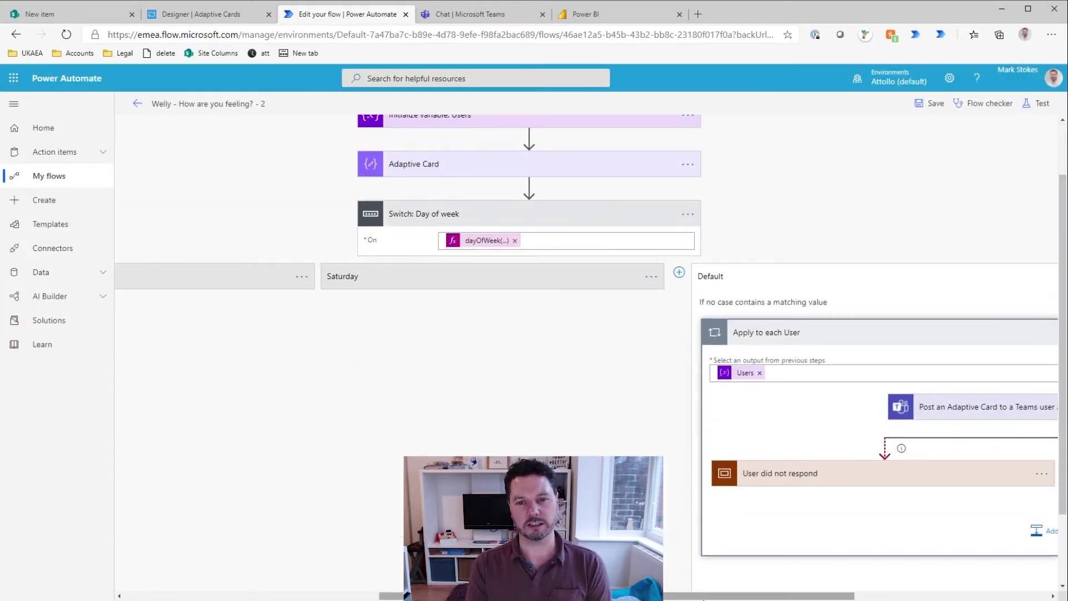
pyautogui.moveTo(708, 596); pyautogui.dragTo(901, 597)
pyautogui.click(703, 414)
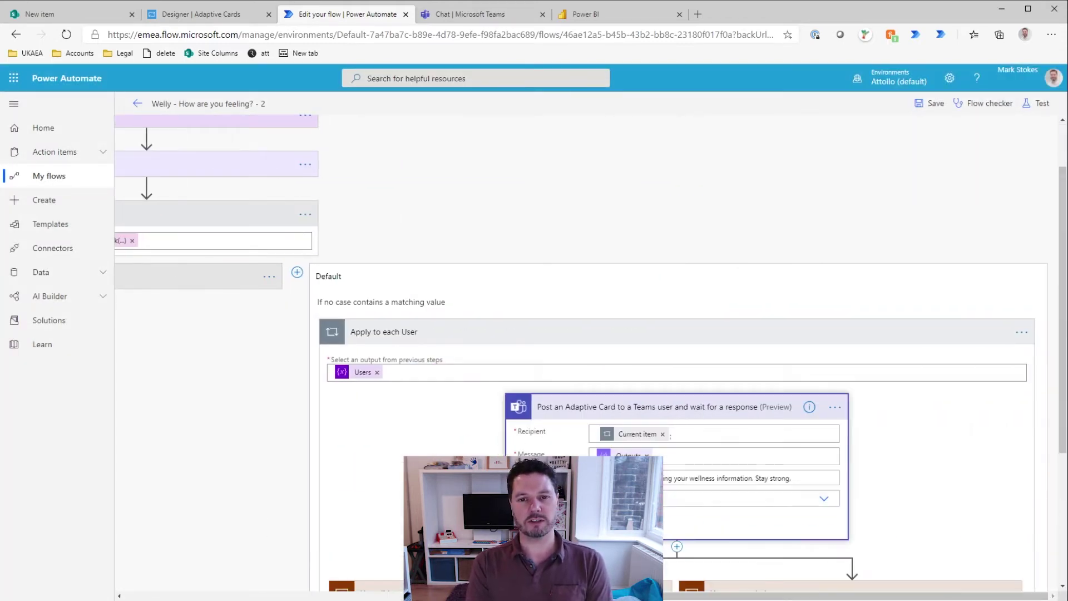
pyautogui.scroll(-1, 879, 458)
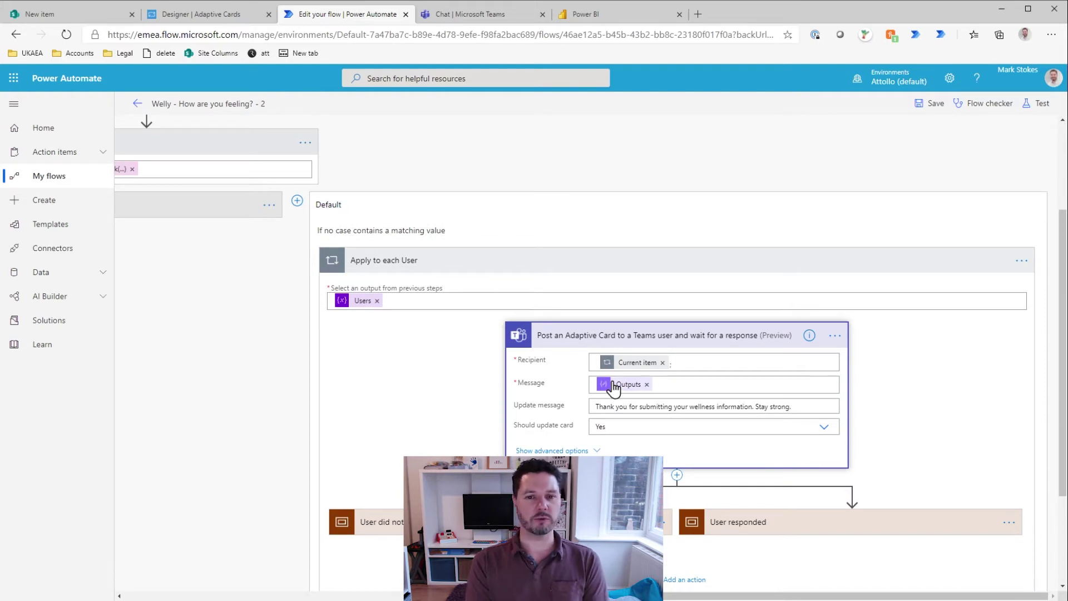
pyautogui.scroll(2, 242, 240)
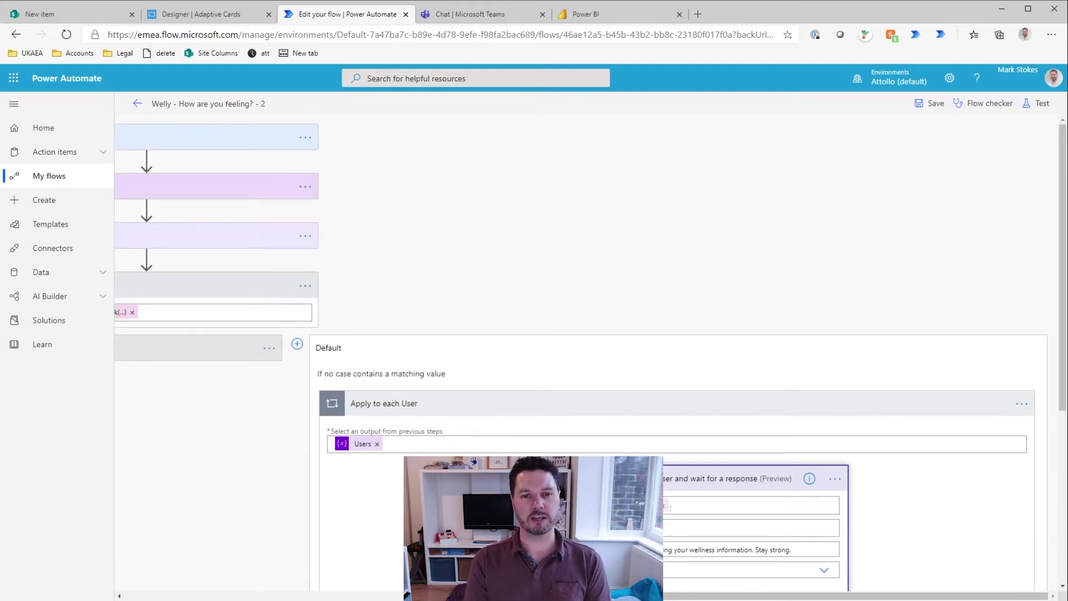
pyautogui.hscroll(-5, 389, 414)
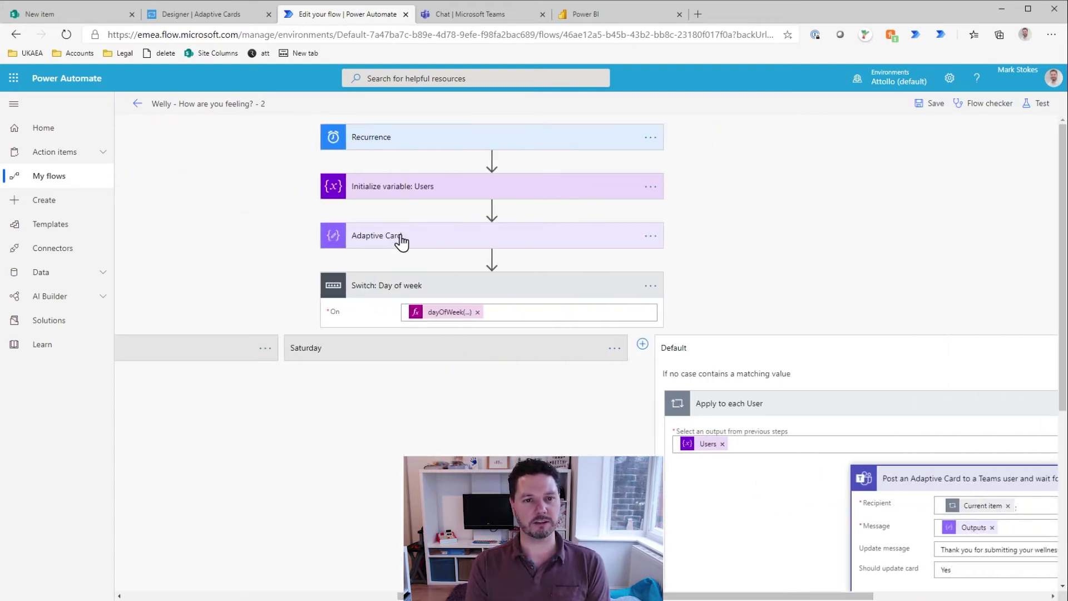
pyautogui.click(400, 240)
# Step: Save the edited flow after checking the card designer
pyautogui.hotkey('ctrl', 'shift', 'Tab')
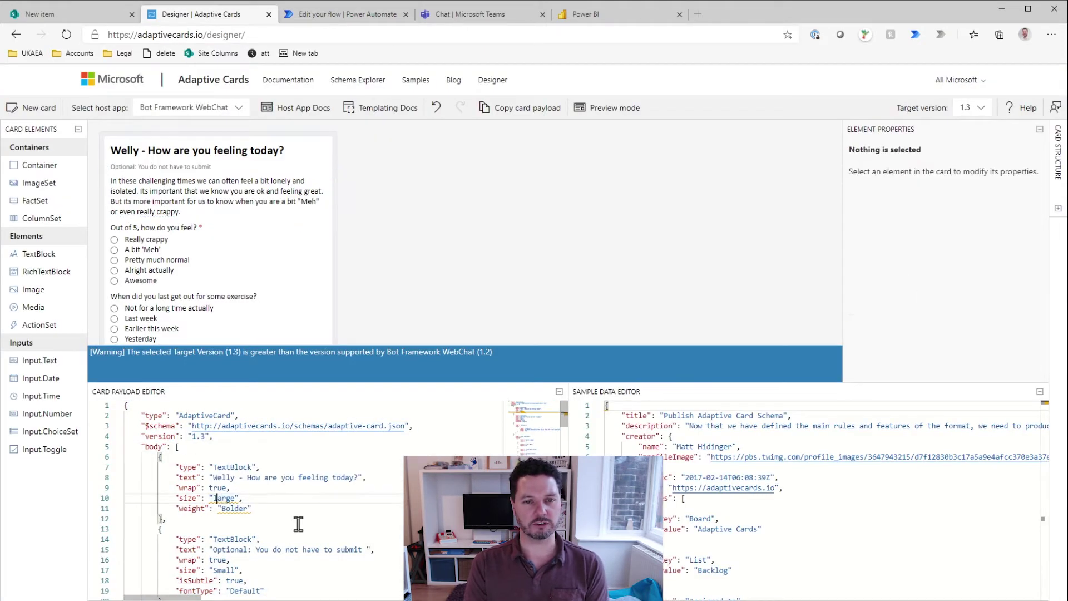
pyautogui.scroll(-10, 300, 529)
pyautogui.hotkey('ctrl', 'Tab')
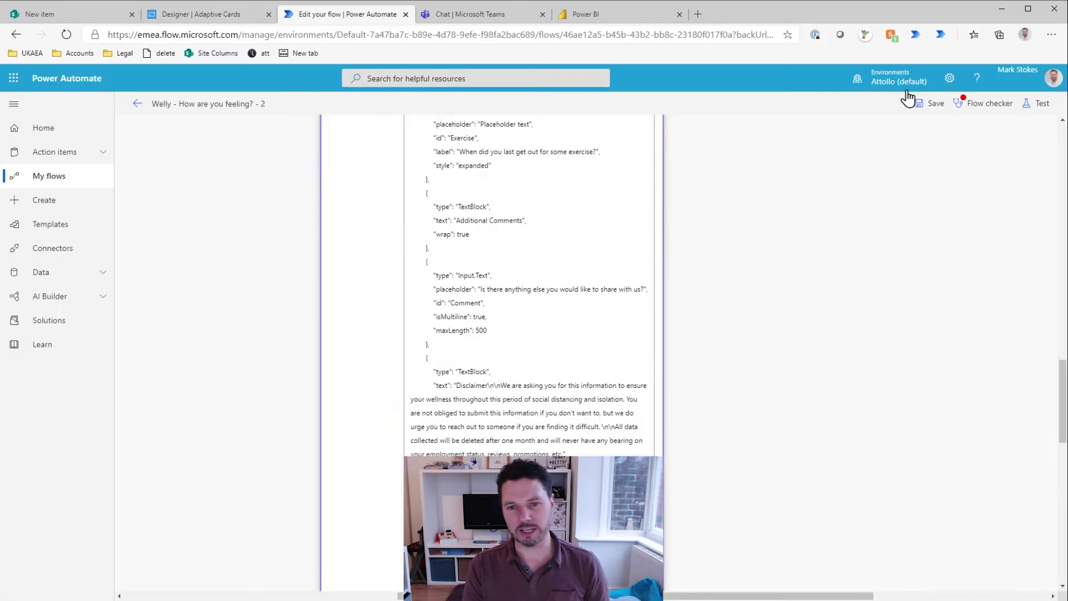
pyautogui.click(908, 98)
pyautogui.scroll(-10, 611, 207)
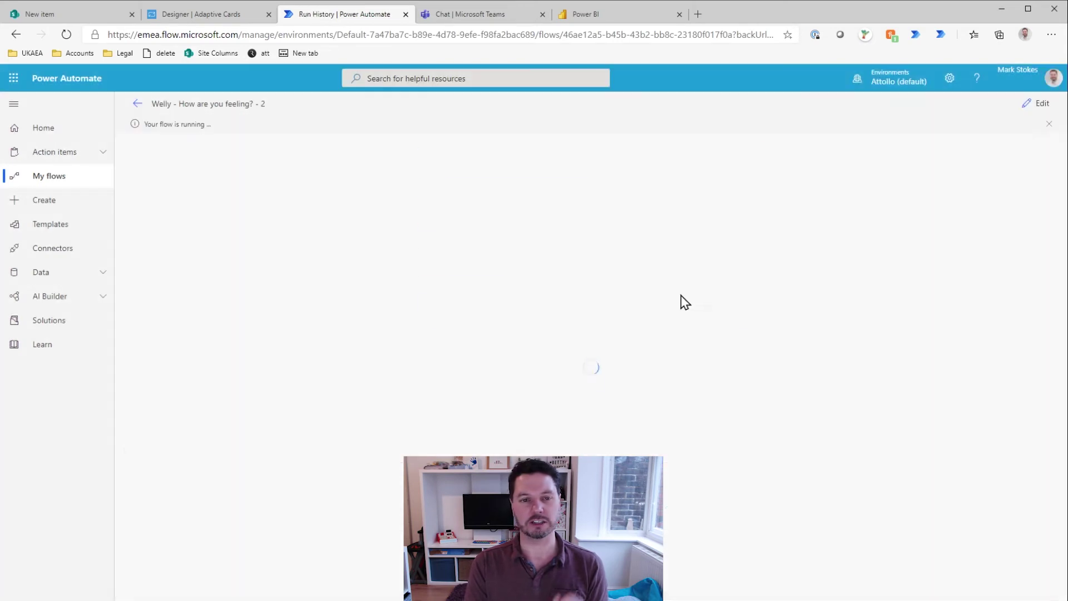
pyautogui.hotkey('ctrl', 'Tab')
# Step: Set the card's Submit action style to Positive and copy the whole card payload
pyautogui.click(206, 13)
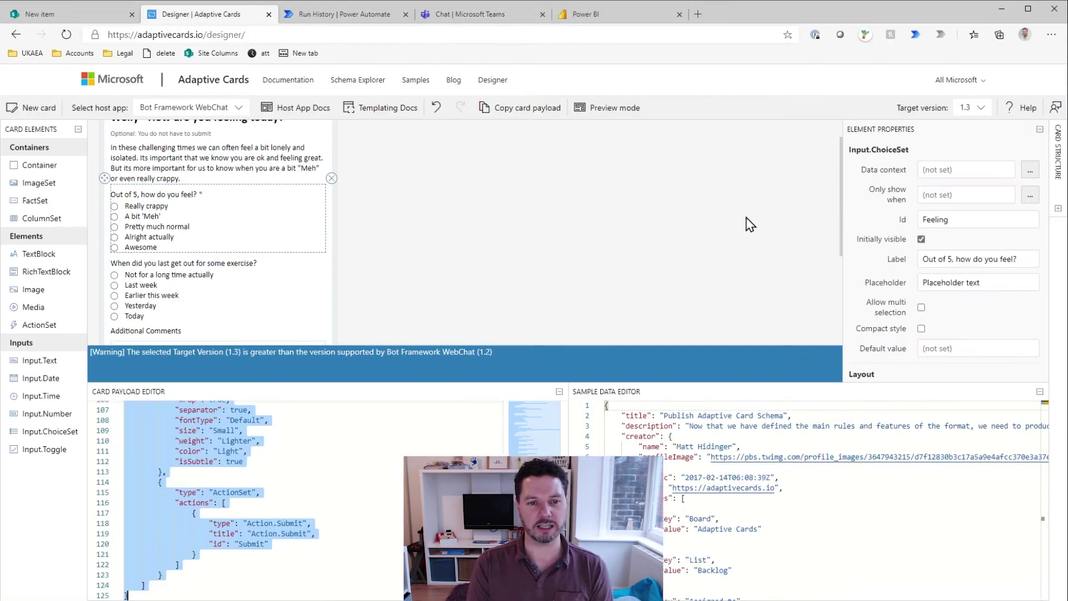
pyautogui.scroll(-3, 250, 278)
pyautogui.click(282, 304)
pyautogui.click(979, 216)
pyautogui.click(945, 230)
pyautogui.scroll(15, 222, 472)
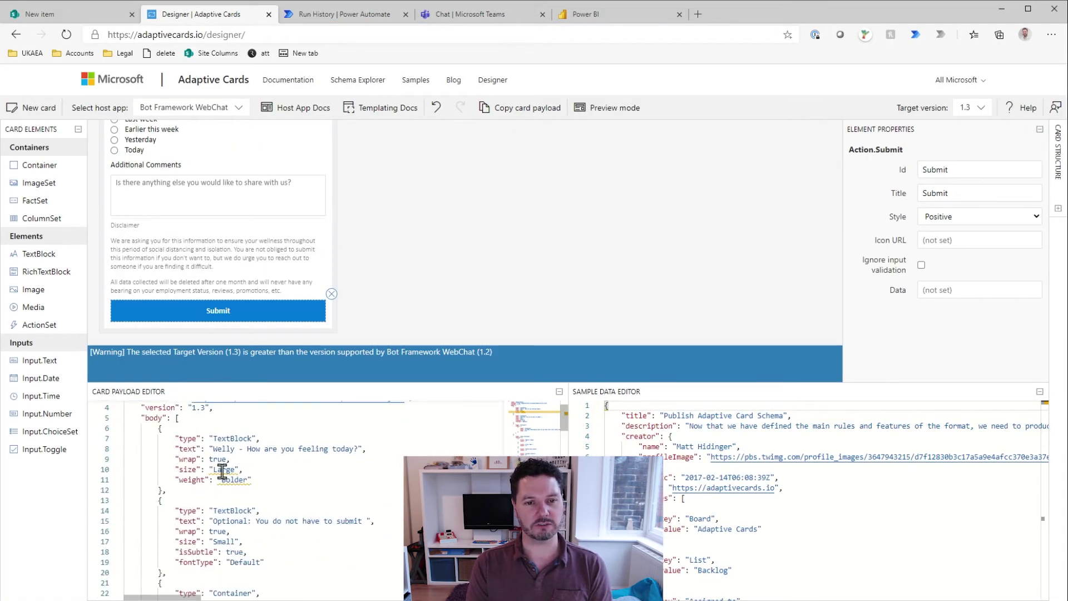
pyautogui.hotkey('ctrl', 'a')
pyautogui.hotkey('ctrl', 'Tab')
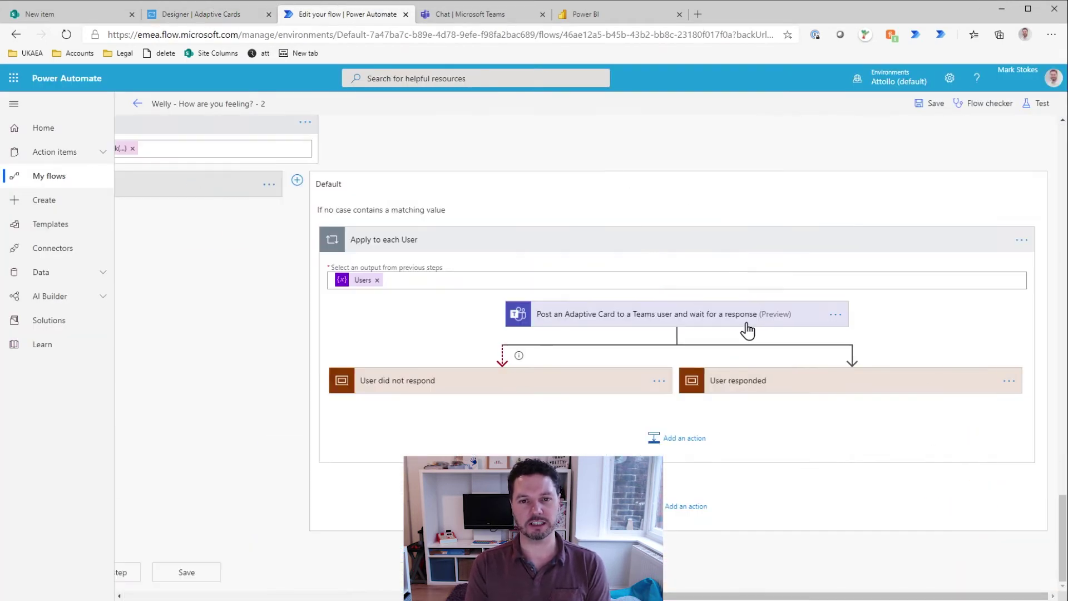
# Step: Save the flow and start a test run, checking the Teams chat
pyautogui.click(747, 314)
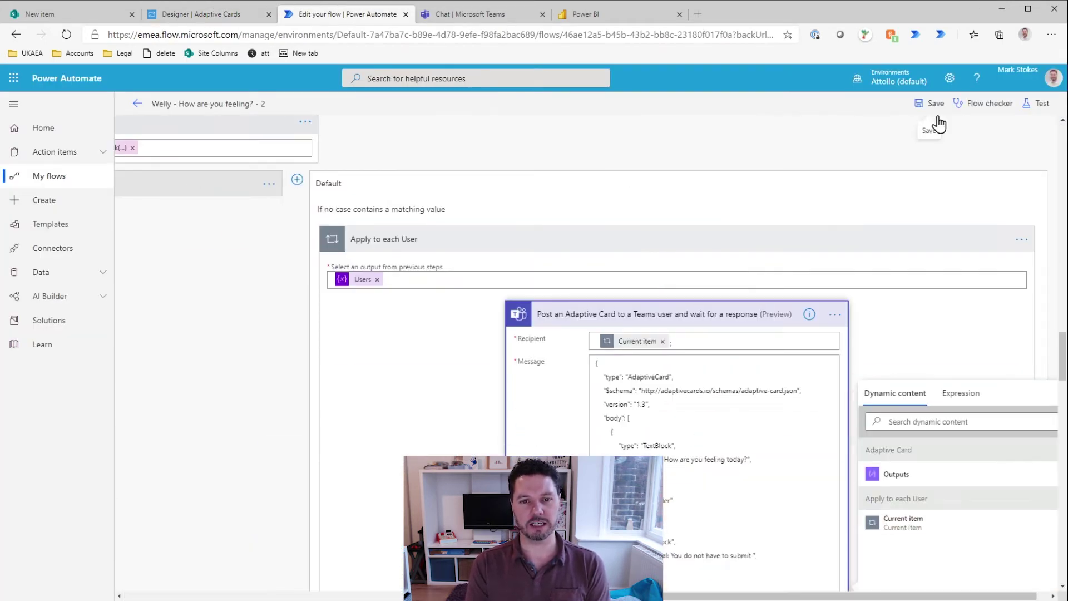
pyautogui.click(1036, 103)
pyautogui.click(906, 181)
pyautogui.hotkey('ctrl', 'Tab')
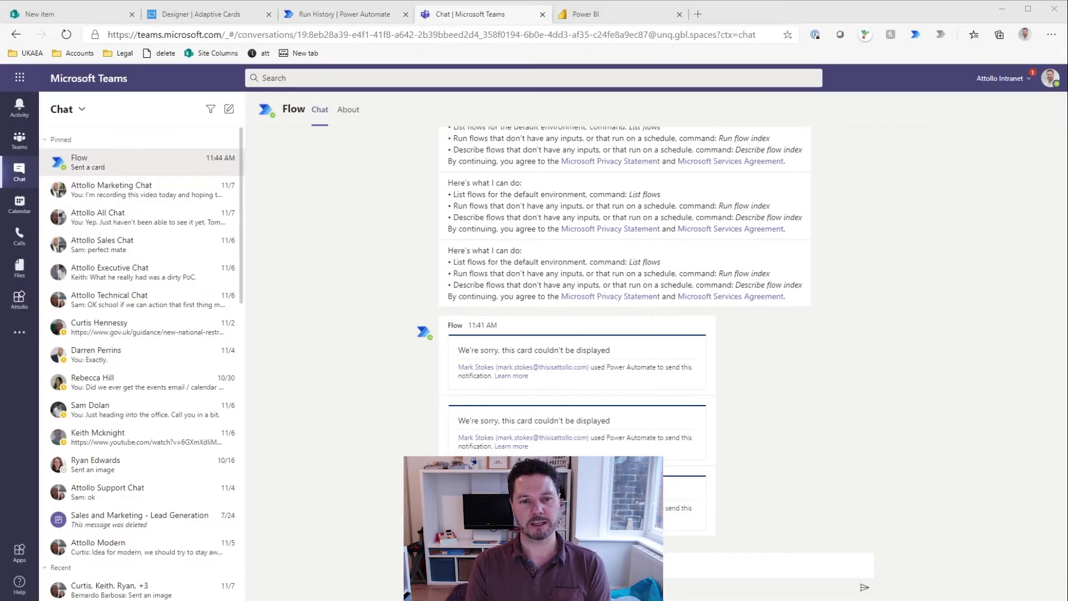
pyautogui.hotkey('ctrl', '2')
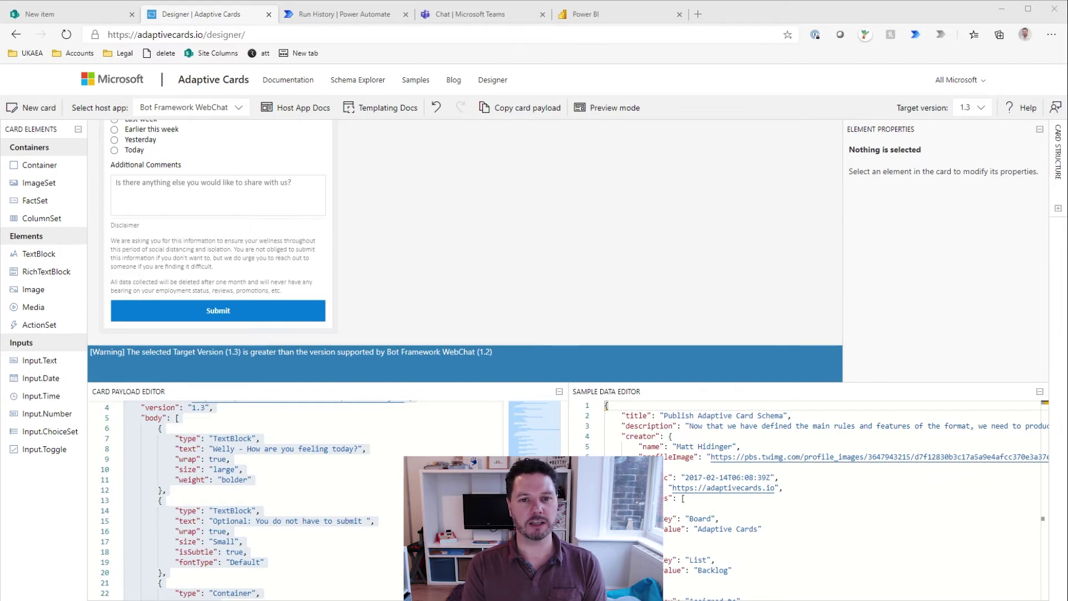
pyautogui.hotkey('ctrl', '3')
pyautogui.scroll(-10, 673, 424)
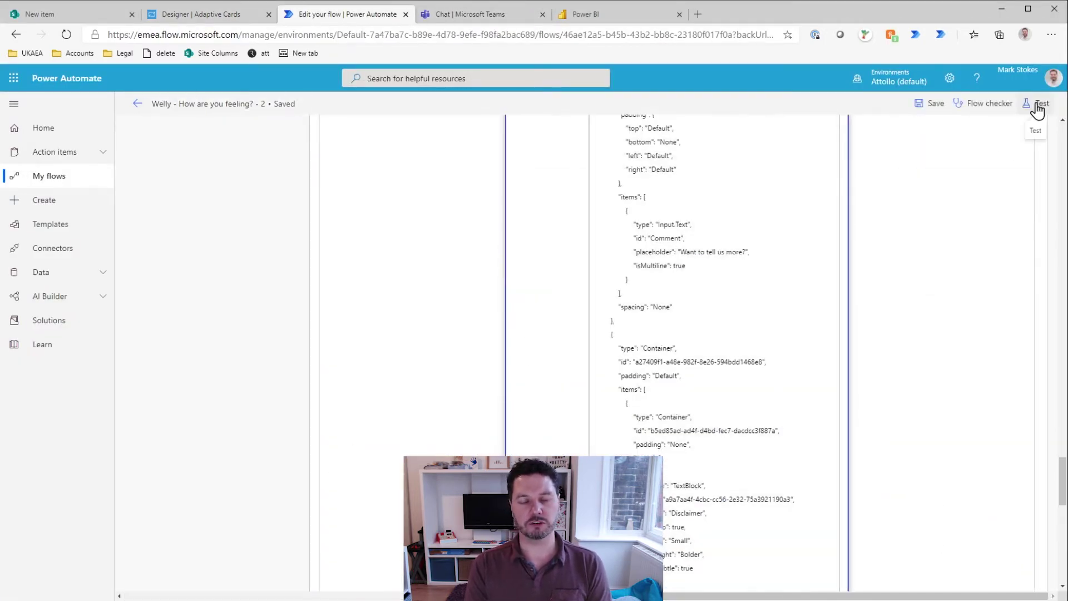
pyautogui.click(1029, 103)
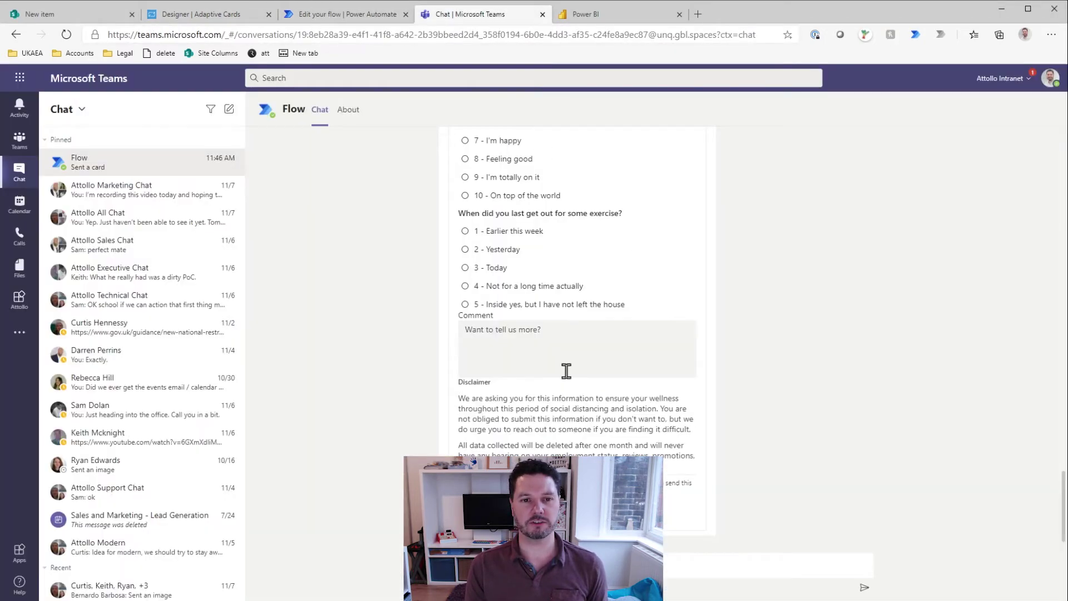
# Step: Review the feeling choice set's properties and preview the card in the designer
pyautogui.scroll(10, 566, 371)
pyautogui.hotkey('ctrl', '3')
pyautogui.click(203, 14)
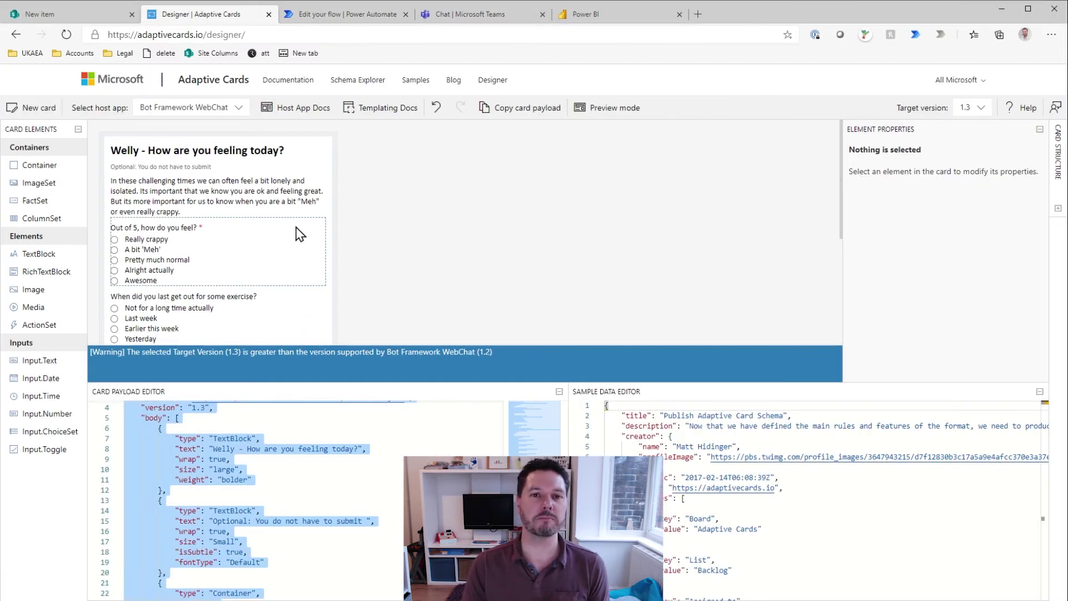
pyautogui.click(296, 231)
pyautogui.scroll(-3, 231, 288)
pyautogui.click(609, 107)
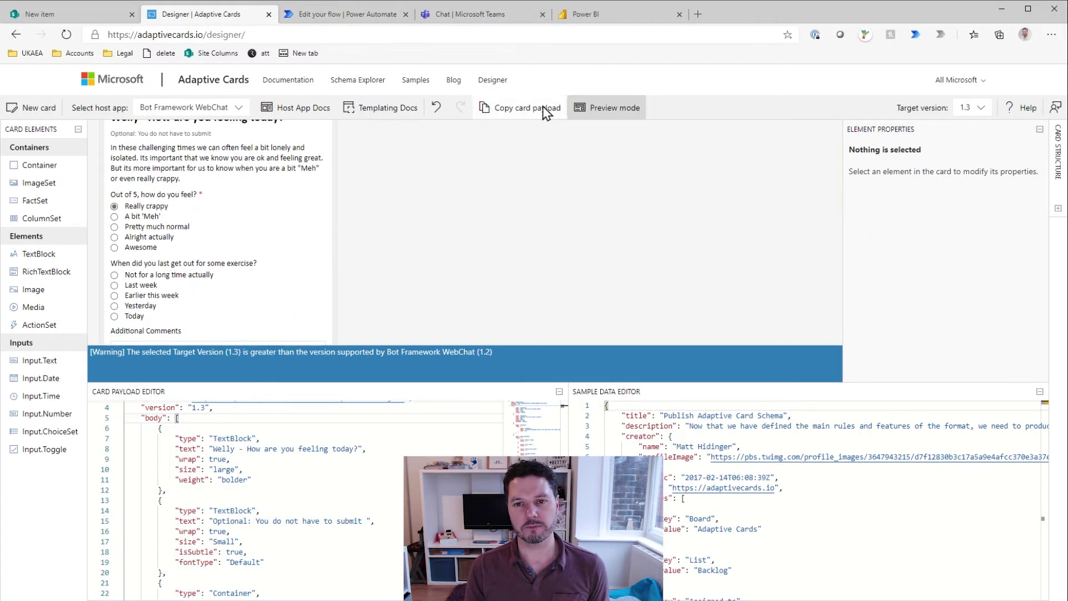
# Step: Dismiss the run flow panel and save the flow
pyautogui.click(545, 109)
pyautogui.hotkey('ctrl', '3')
pyautogui.click(905, 577)
pyautogui.click(930, 103)
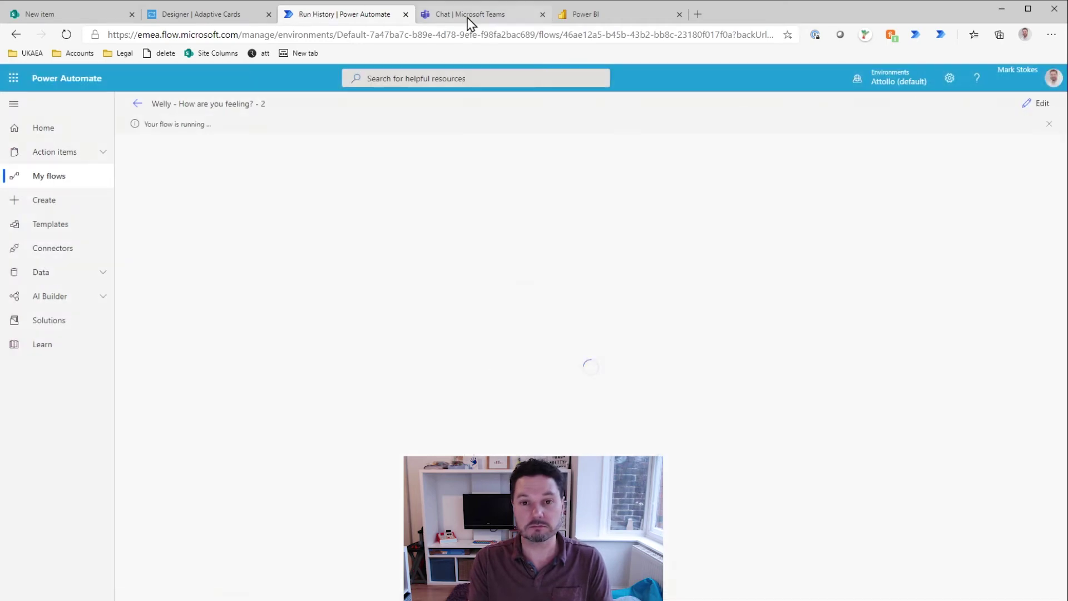
pyautogui.hotkey('ctrl', '2')
# Step: Try replacing the payload's ActionSet block with a shorter actions array, then undo it
pyautogui.click(271, 456)
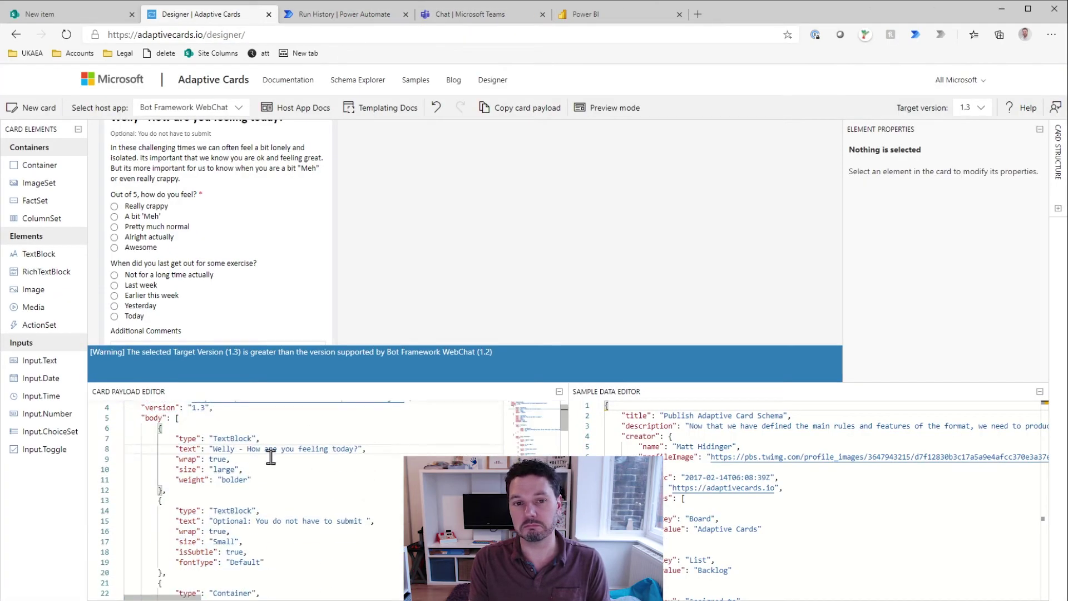
pyautogui.scroll(-15, 271, 456)
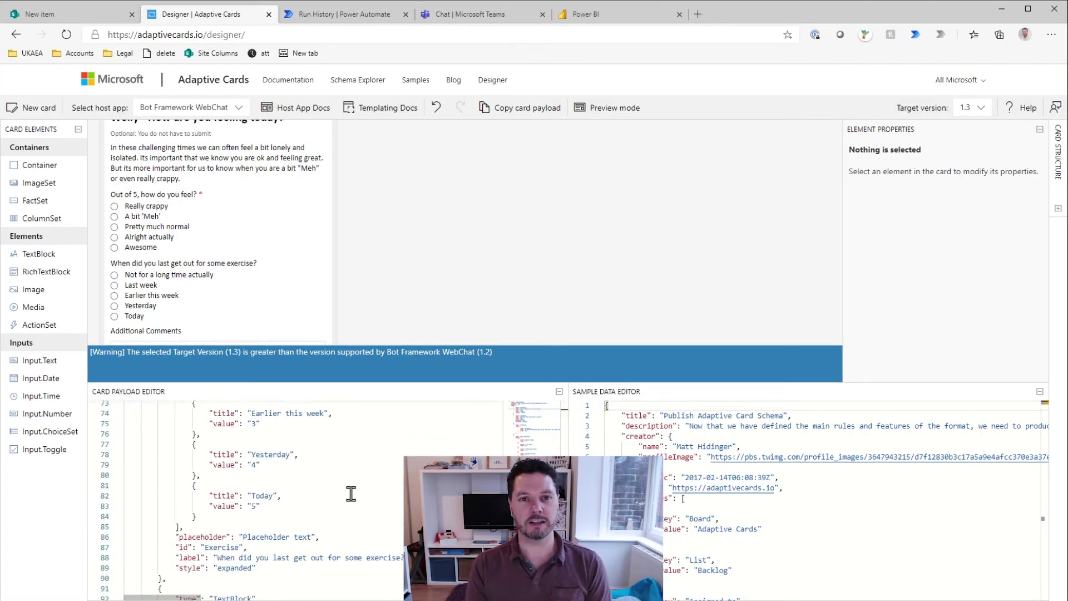
pyautogui.scroll(-3, 351, 493)
pyautogui.scroll(6, 339, 487)
pyautogui.scroll(-5, 311, 481)
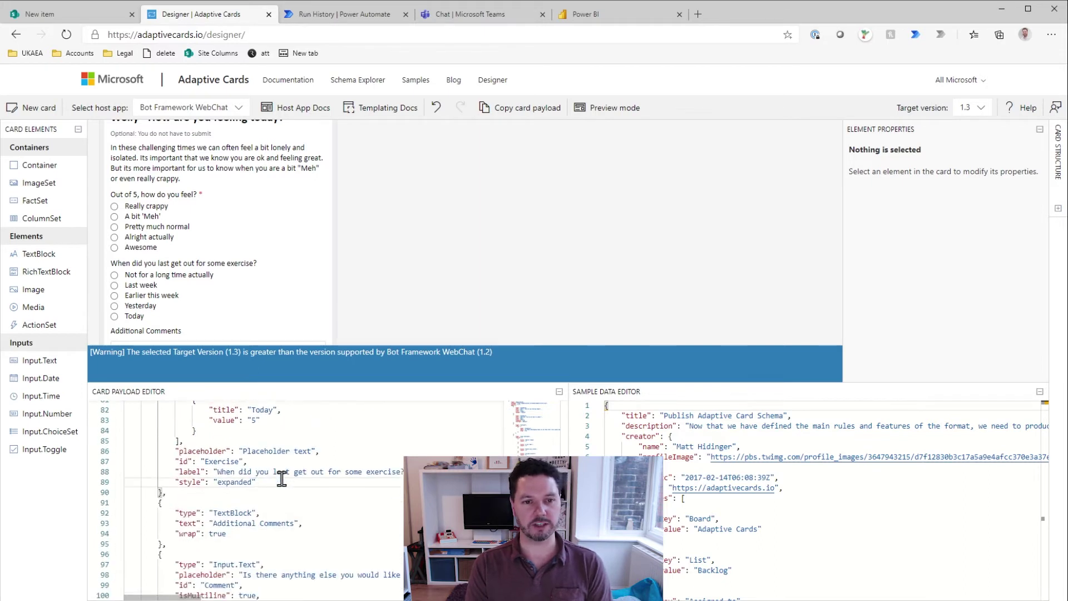
pyautogui.scroll(-10, 282, 479)
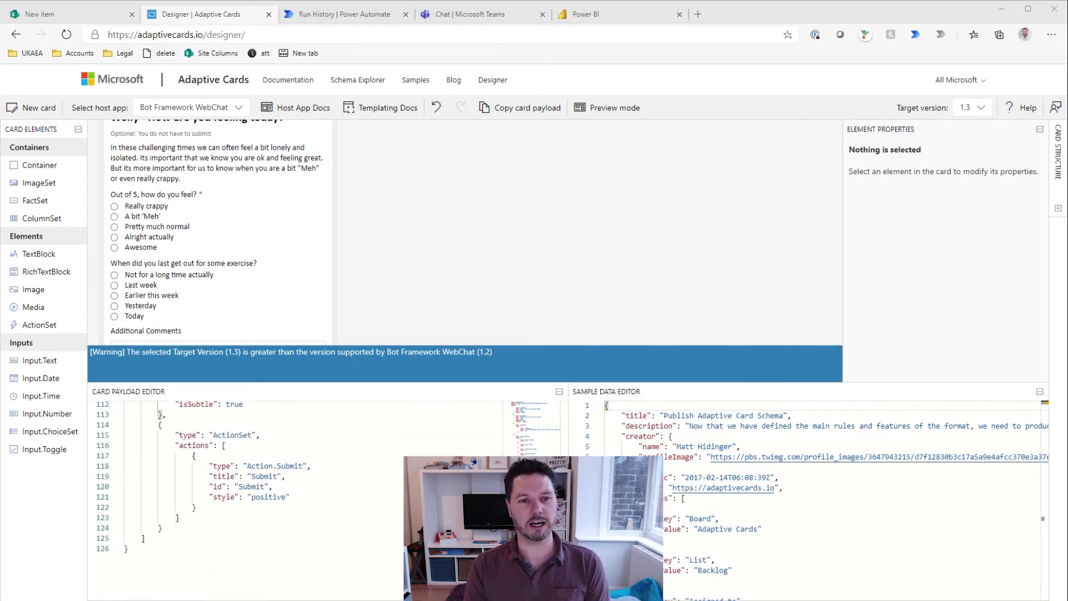
pyautogui.click(159, 425)
pyautogui.moveTo(159, 425); pyautogui.dragTo(195, 528)
pyautogui.write('"actions": [ { "type": "Action.Submit", "title": "Submit" }')
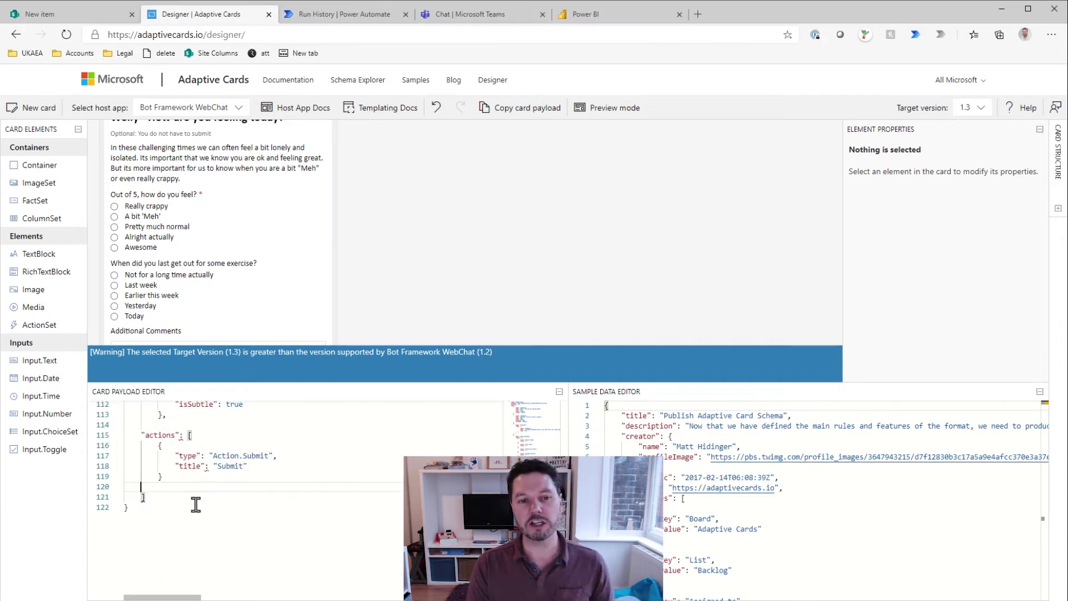
pyautogui.hotkey('ctrl', 'z')
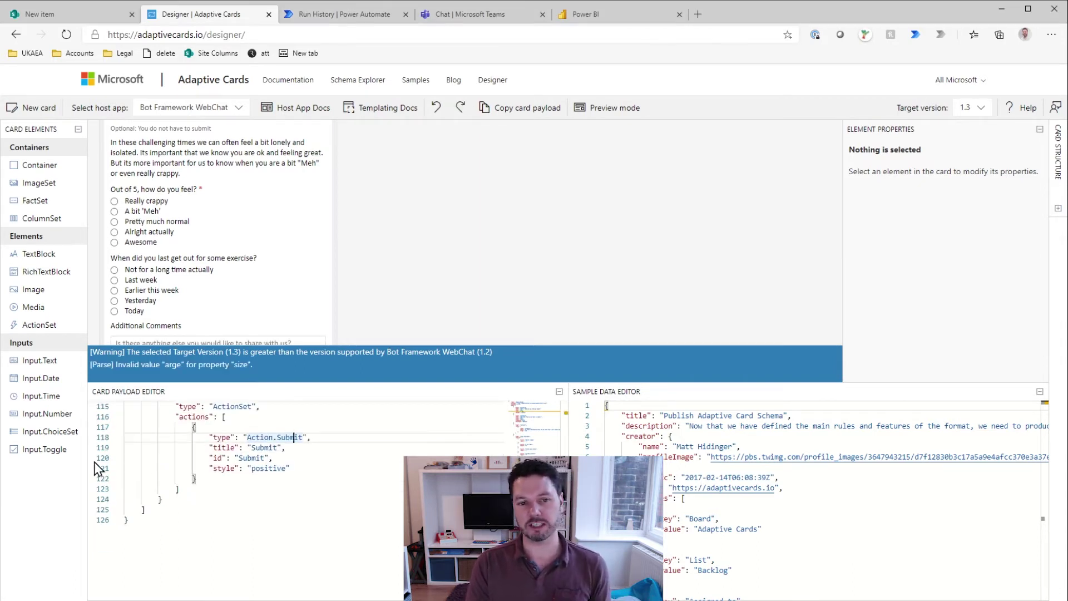
pyautogui.scroll(15, 304, 450)
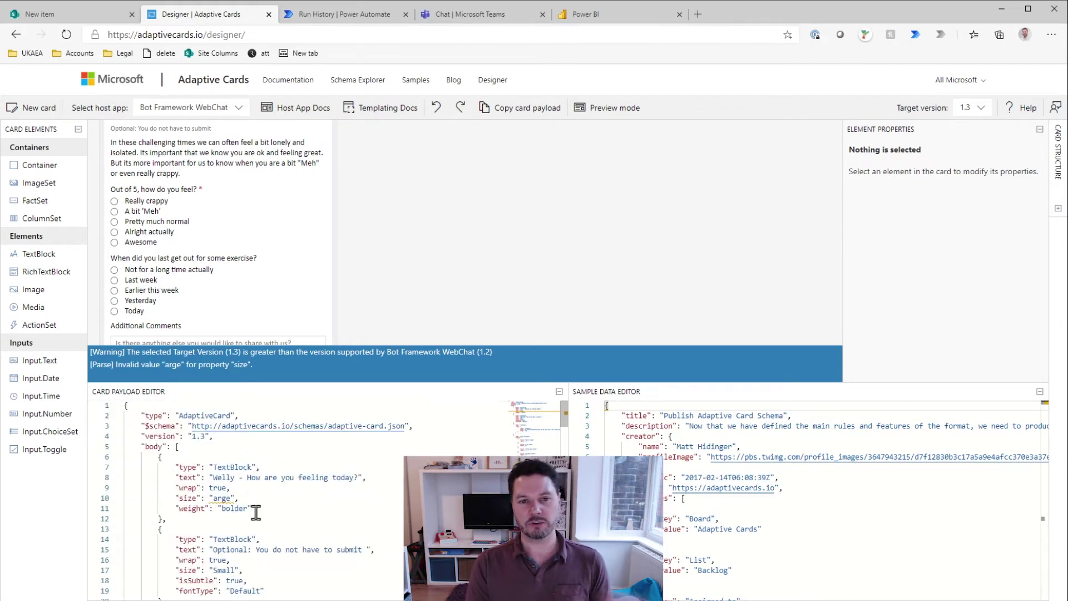
# Step: Select and copy the entire card payload in the designer
pyautogui.hotkey('ctrl', 'a')
pyautogui.hotkey('ctrl', 'Tab')
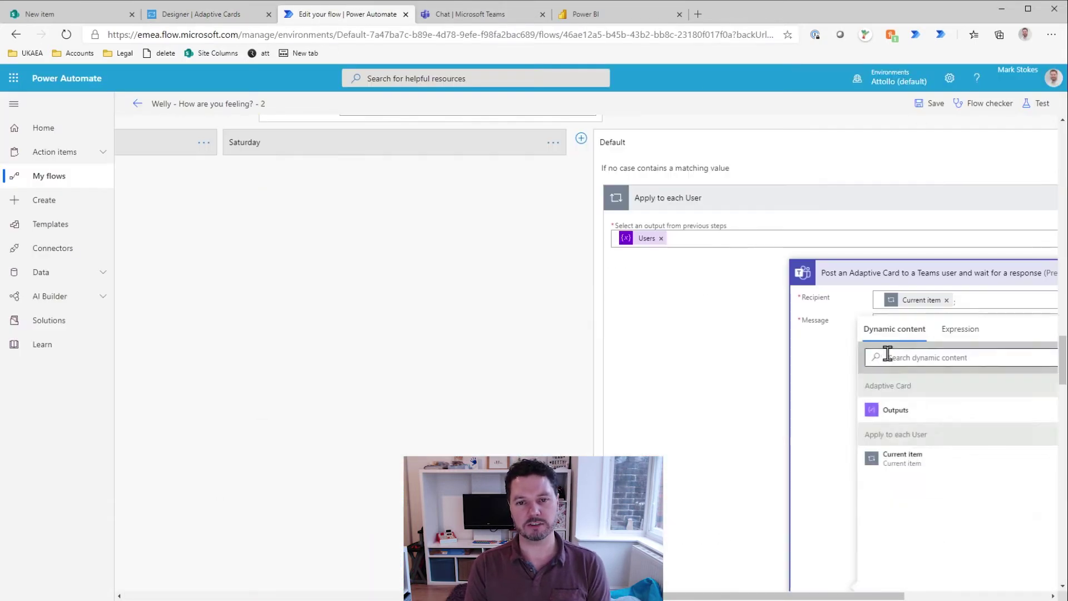
pyautogui.scroll(-10, 656, 378)
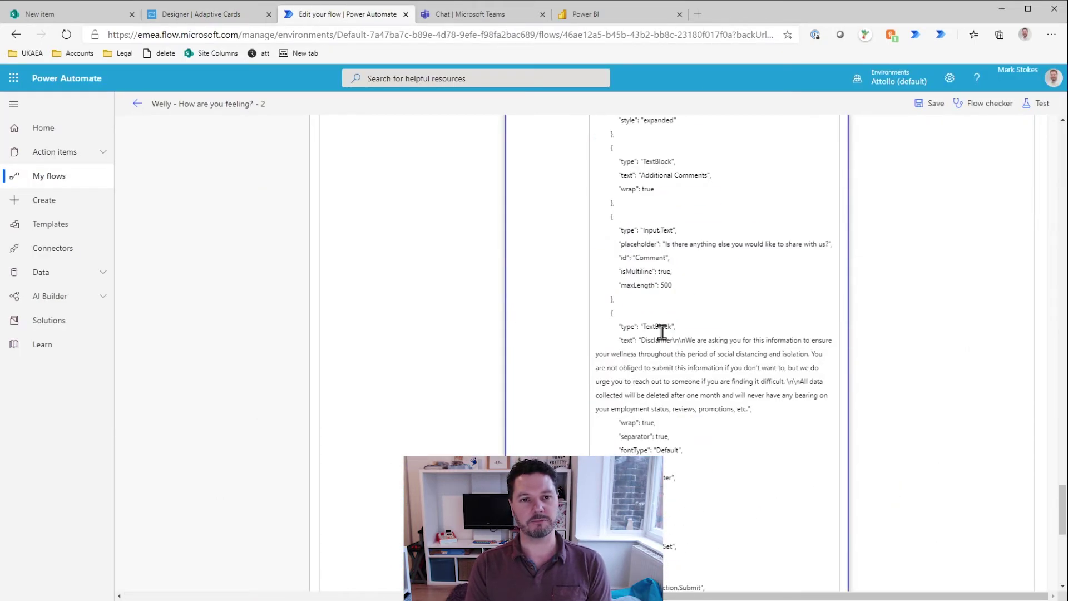
pyautogui.click(138, 103)
# Step: Cancel the running test and reopen the flow for editing
pyautogui.click(588, 127)
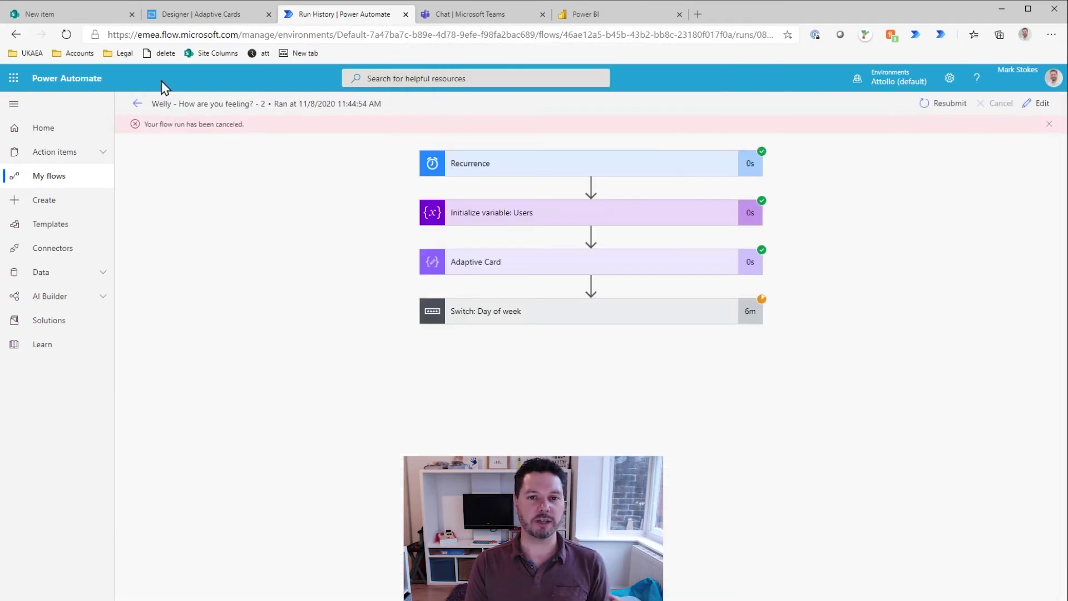
pyautogui.click(996, 103)
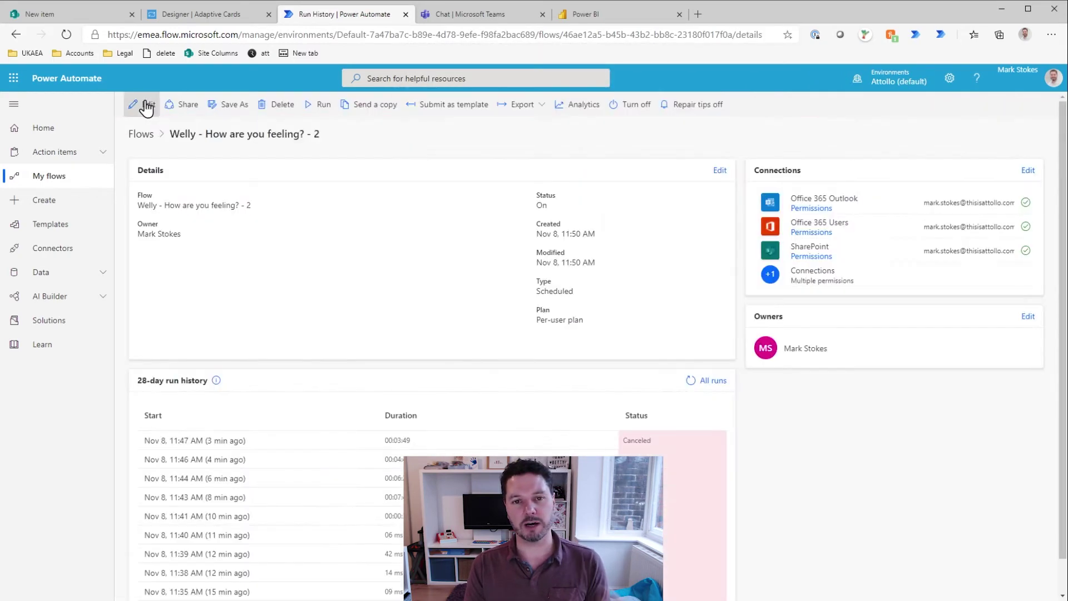
pyautogui.click(144, 104)
pyautogui.click(555, 240)
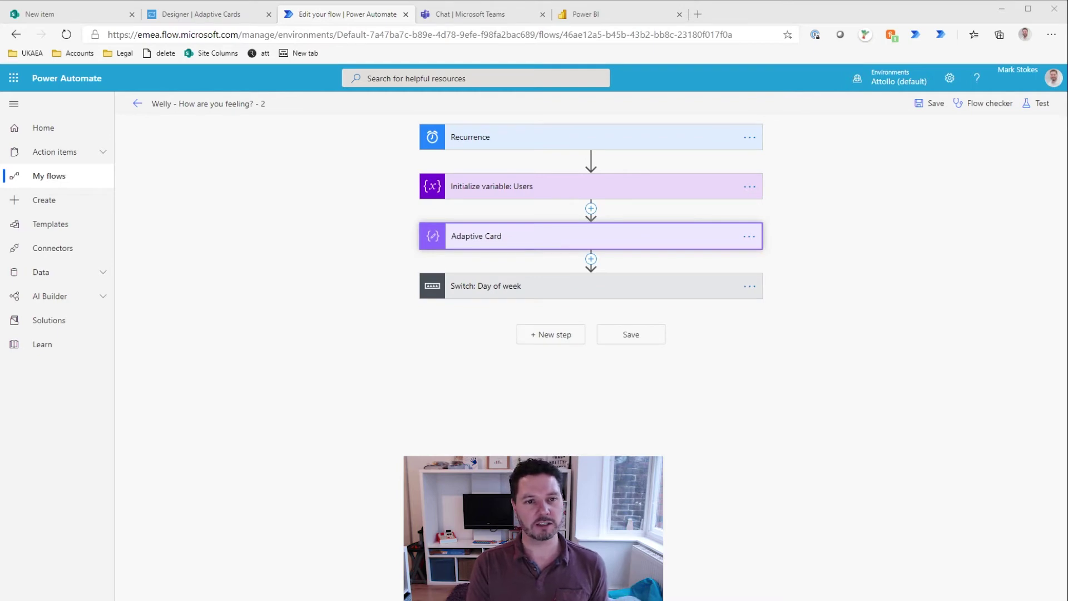
# Step: Set the card's target version to 1.2 in the designer and select the whole payload
pyautogui.hotkey('ctrl', 'shift', 'Tab')
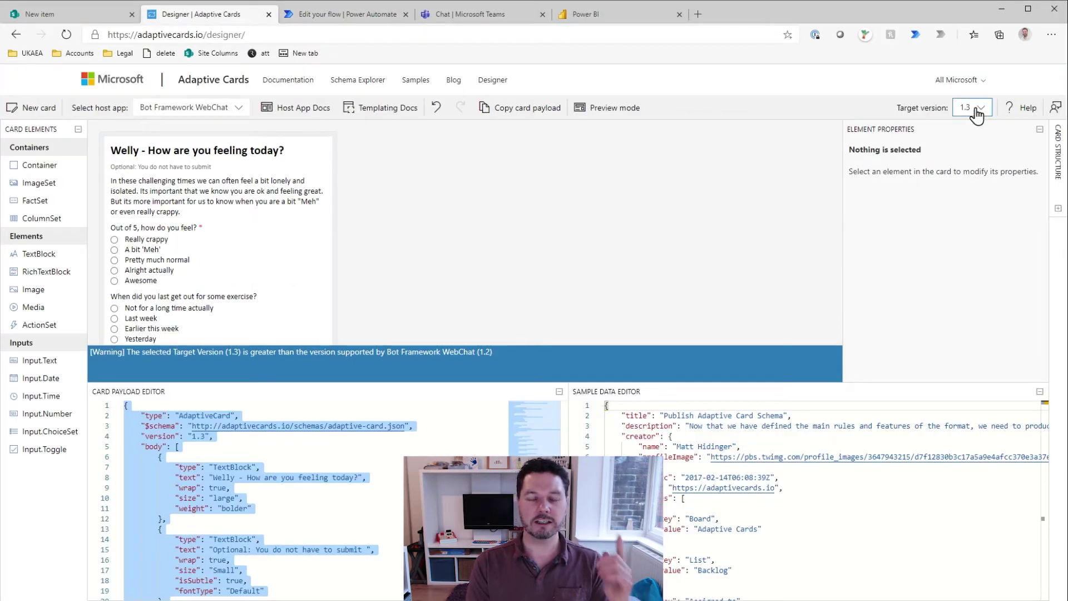
pyautogui.click(976, 109)
pyautogui.click(967, 161)
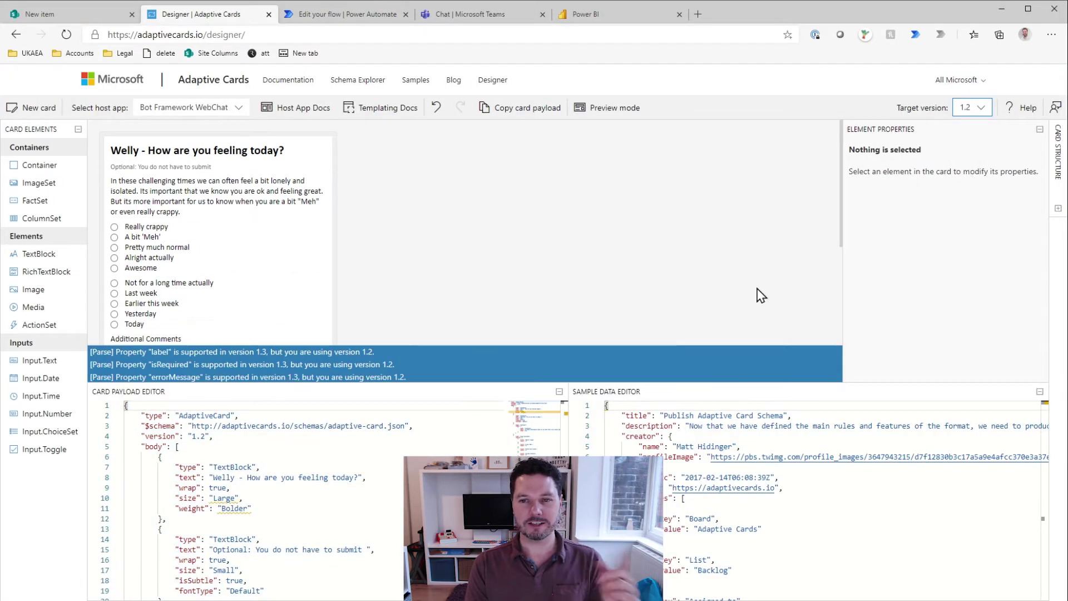
pyautogui.click(347, 438)
pyautogui.hotkey('ctrl', 'a')
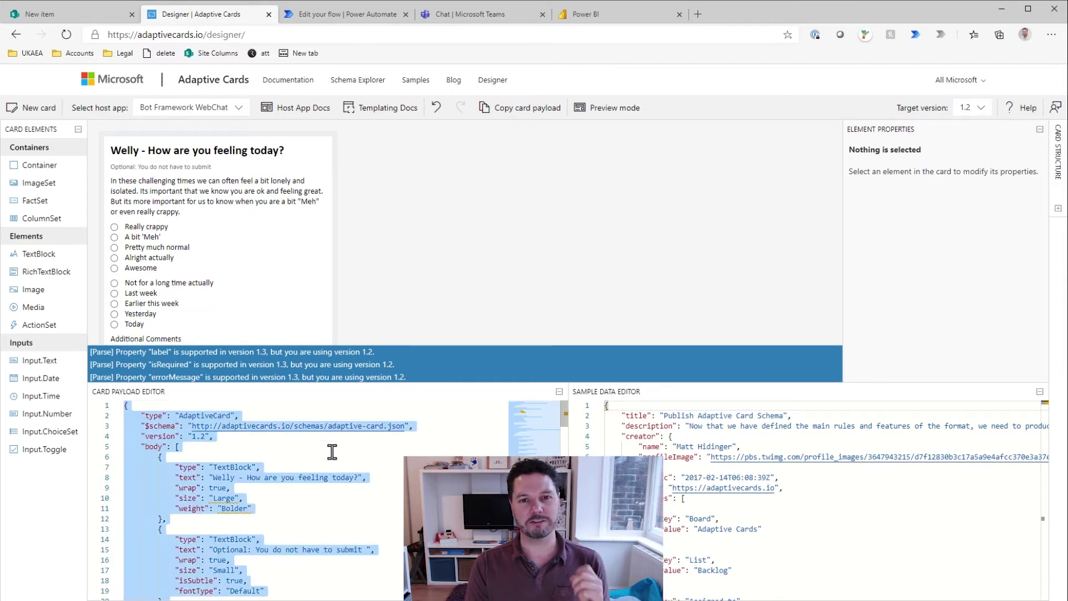
pyautogui.click(364, 16)
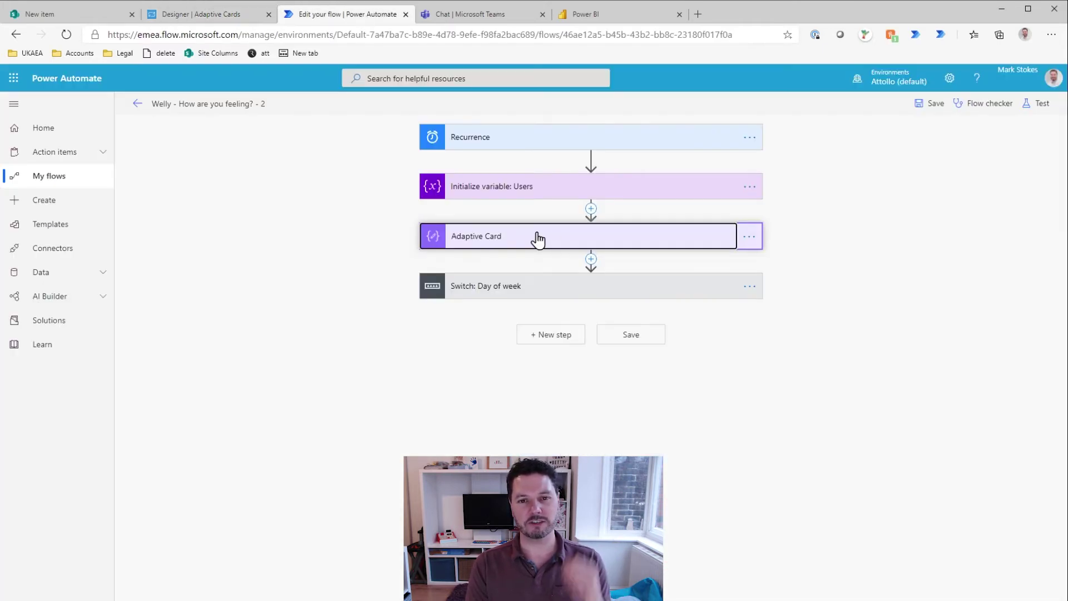
# Step: Replace the Adaptive Card step's old JSON with the updated card payload
pyautogui.click(537, 238)
pyautogui.click(540, 281)
pyautogui.hotkey('ctrl', 'a')
pyautogui.press('Delete')
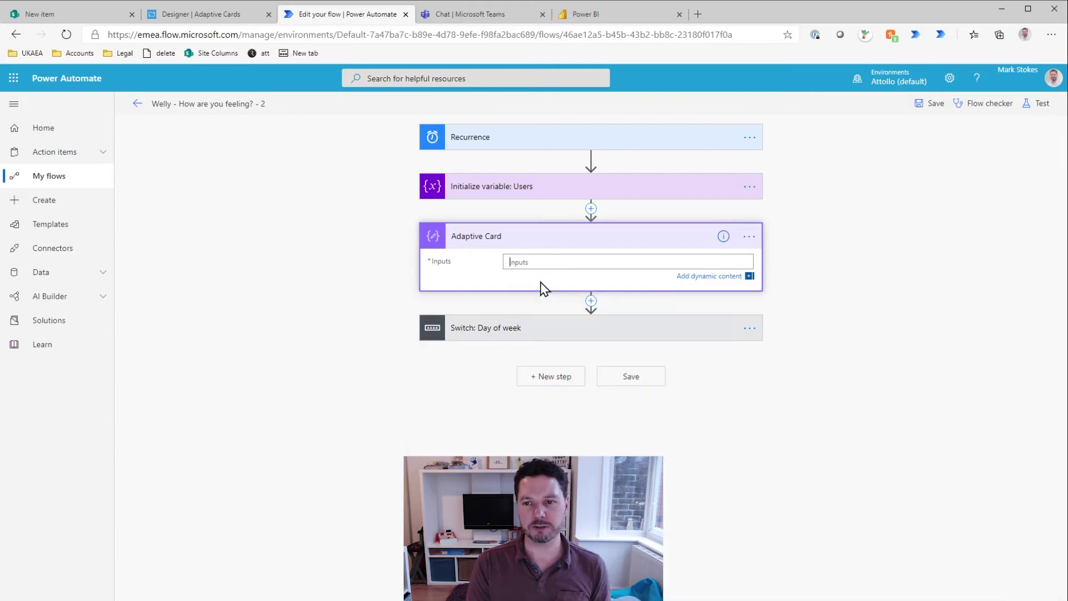
pyautogui.hotkey('ctrl', 'v')
pyautogui.scroll(15, 696, 277)
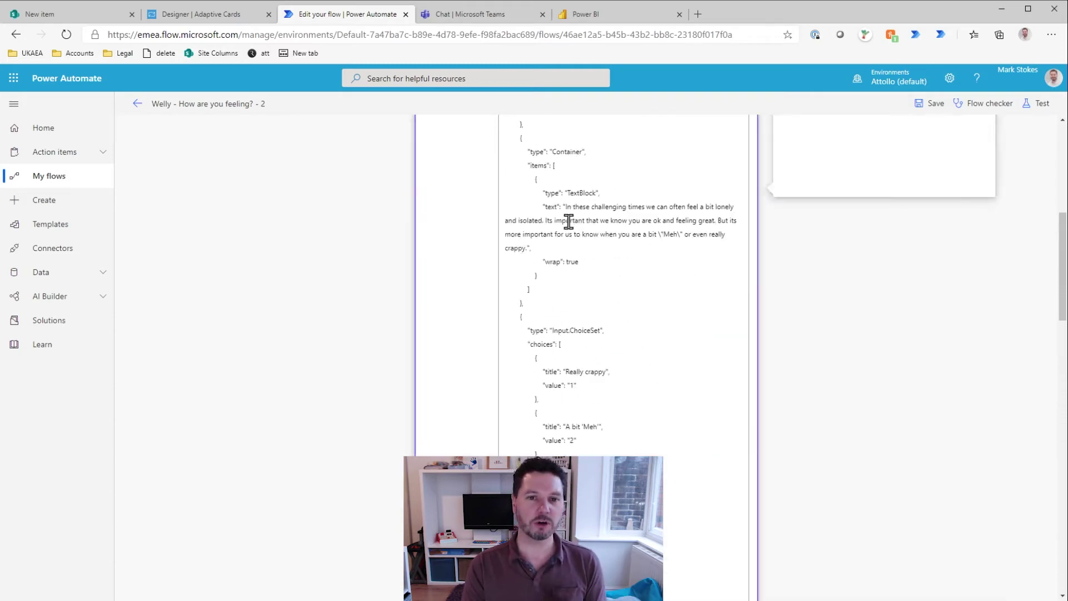
pyautogui.click(564, 237)
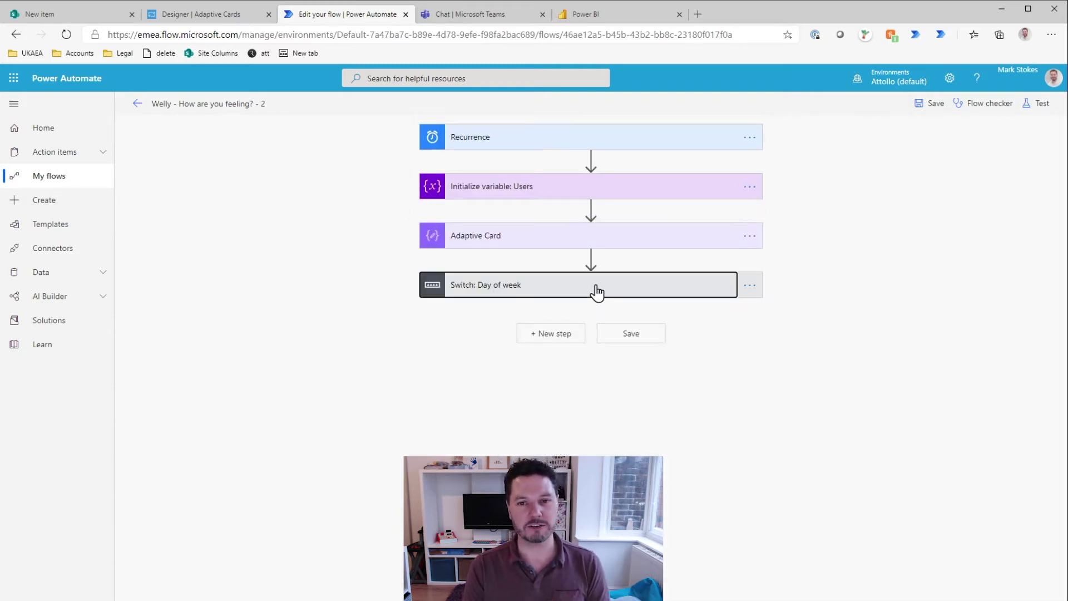
# Step: Set the Default case's Teams post message to the Adaptive Card Outputs
pyautogui.click(596, 291)
pyautogui.moveTo(711, 595); pyautogui.dragTo(867, 383)
pyautogui.click(848, 358)
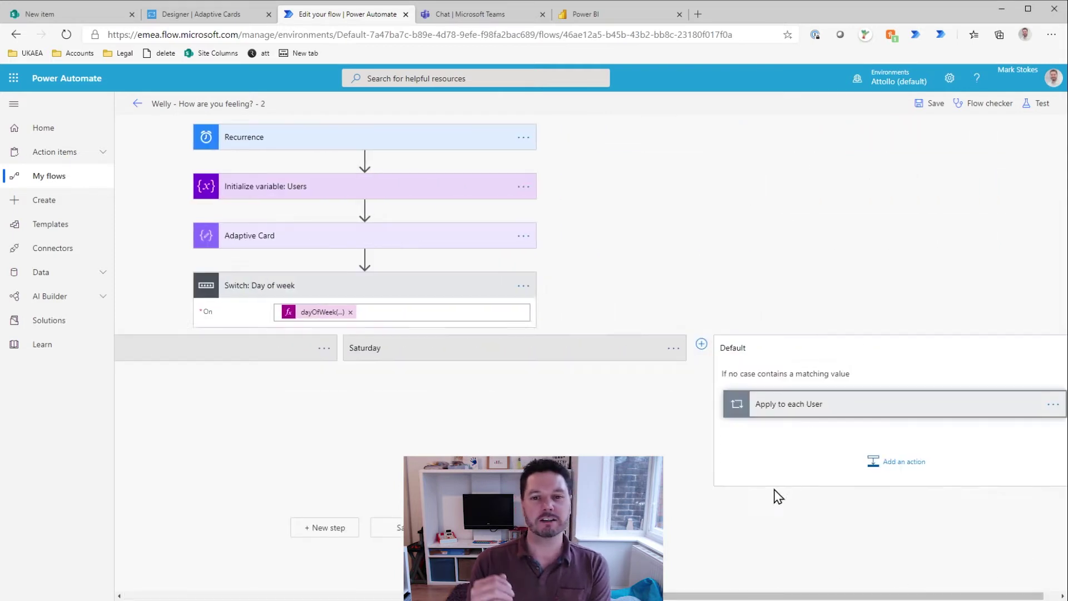
pyautogui.moveTo(779, 595); pyautogui.dragTo(940, 597)
pyautogui.click(728, 488)
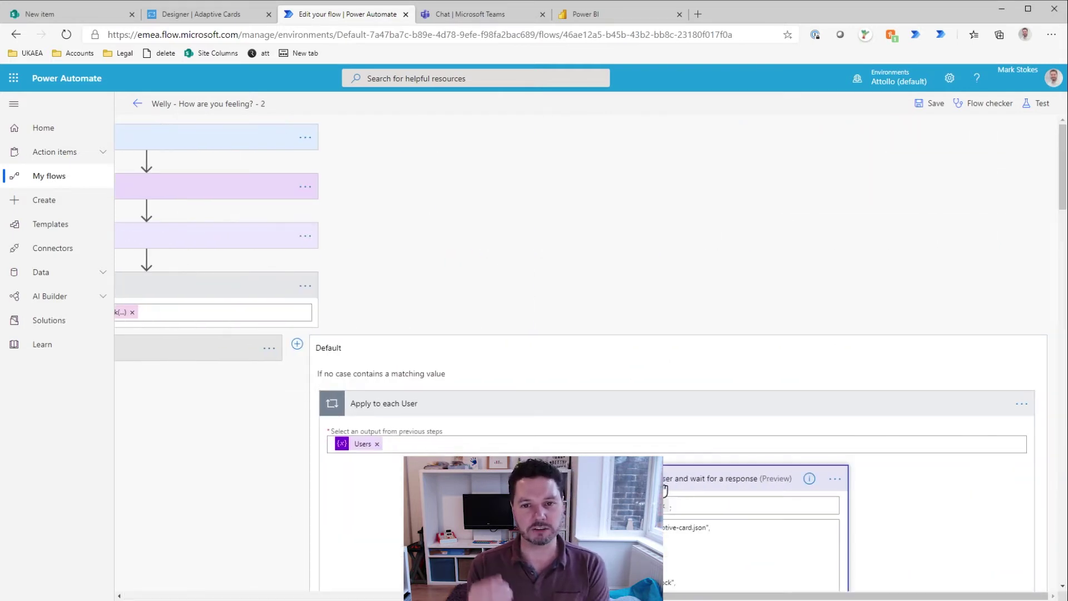
pyautogui.scroll(-4, 686, 489)
pyautogui.click(682, 409)
pyautogui.hotkey('ctrl', 'a')
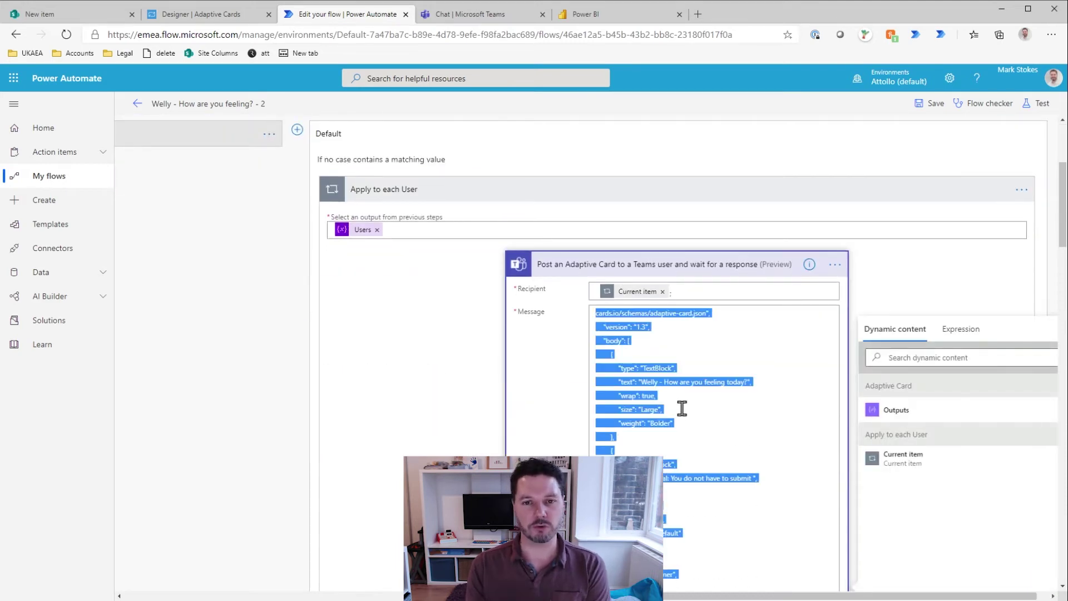
pyautogui.press('Delete')
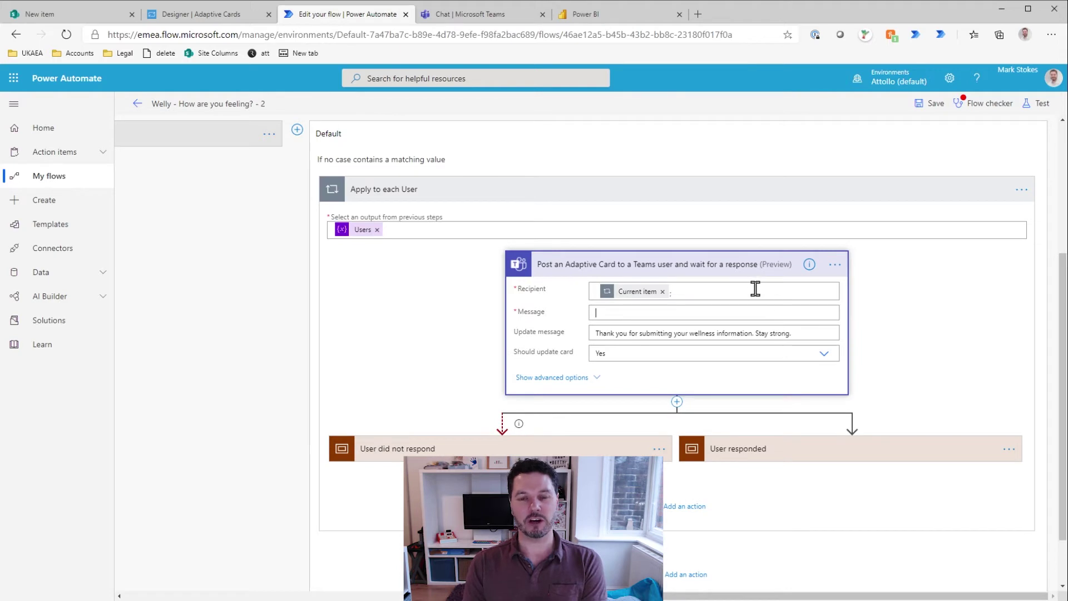
pyautogui.click(703, 292)
pyautogui.click(686, 323)
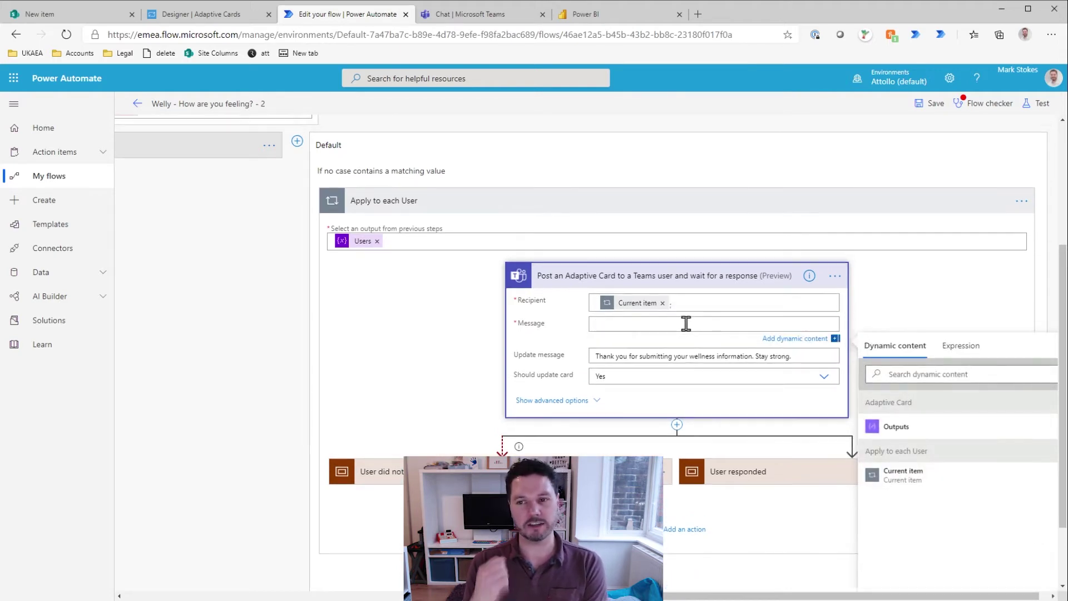
pyautogui.click(895, 428)
# Step: Save the flow and run a manual-trigger test
pyautogui.click(931, 109)
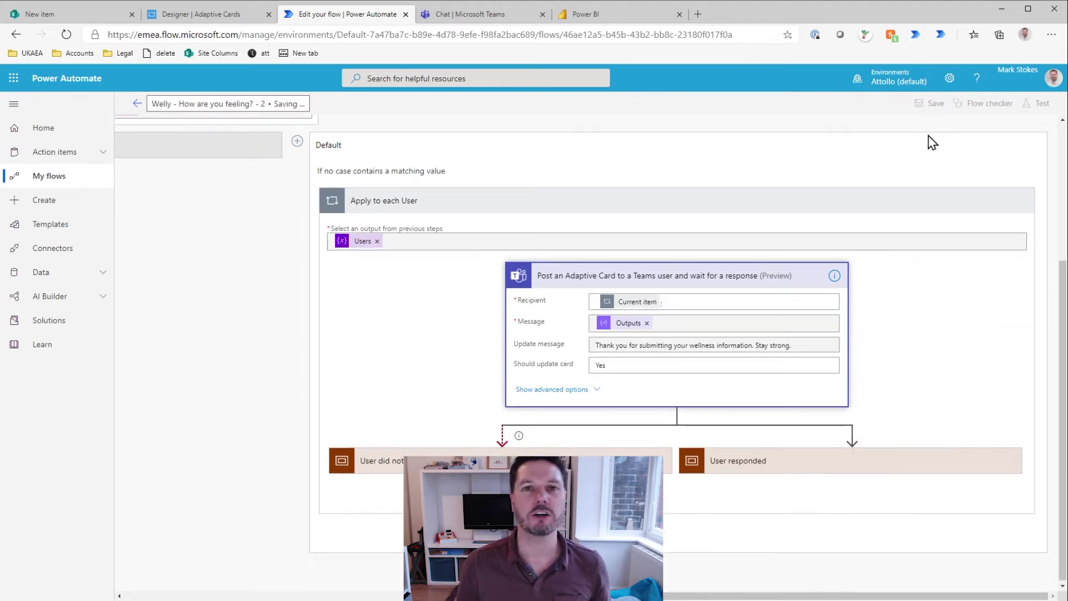
pyautogui.click(1042, 109)
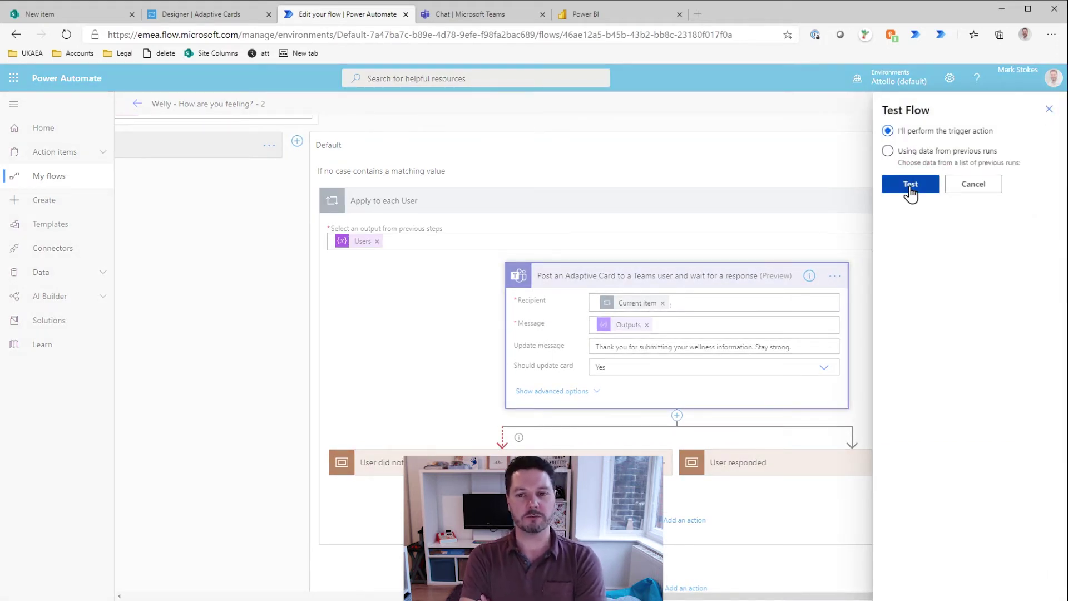
pyautogui.click(911, 185)
pyautogui.click(908, 580)
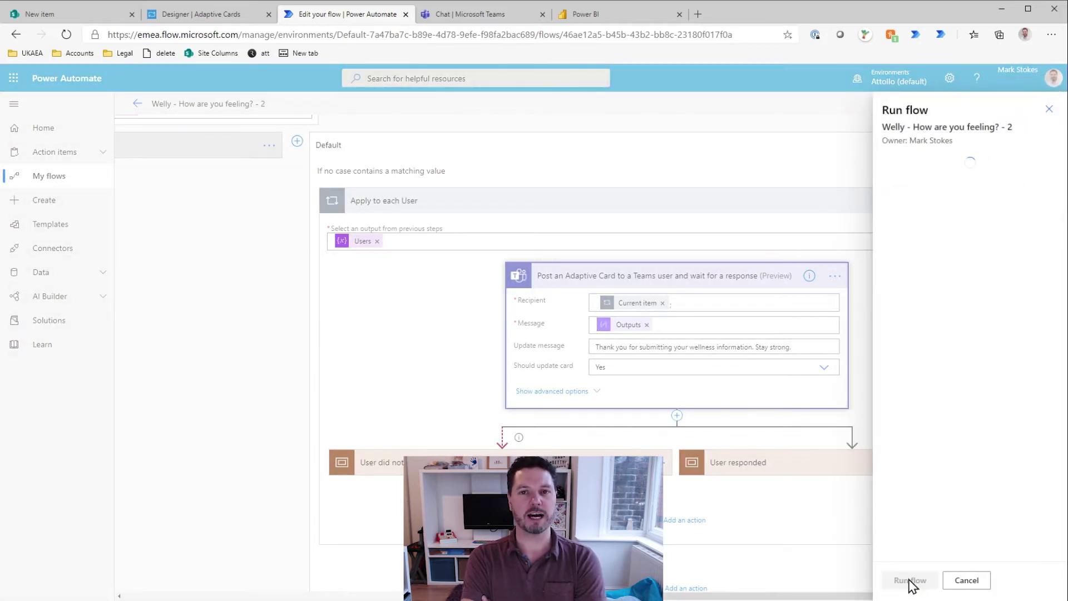
pyautogui.click(904, 580)
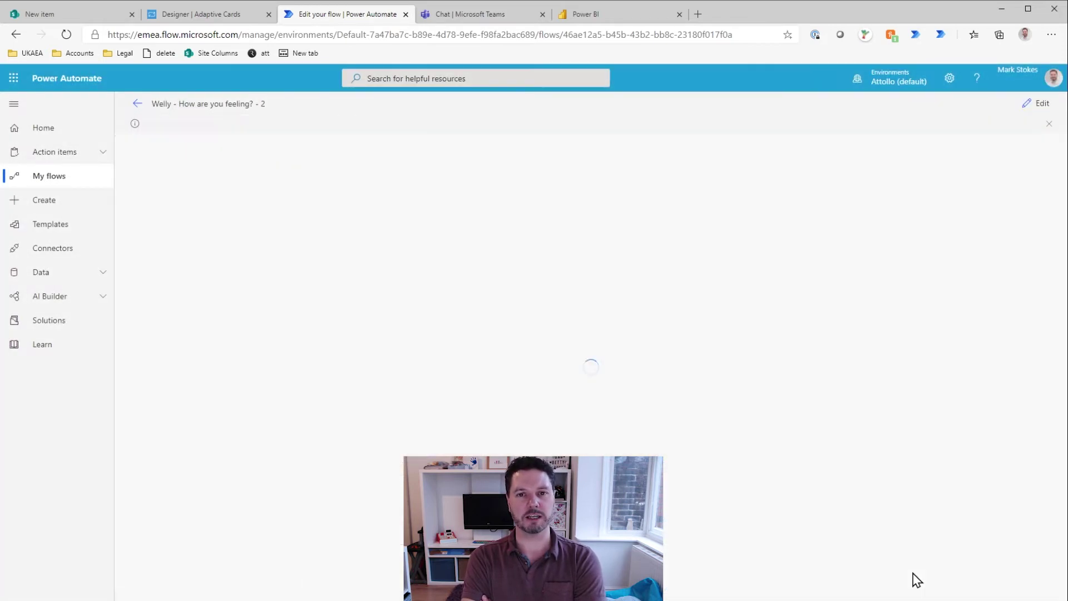
pyautogui.click(490, 15)
# Step: Review the newly posted Welly card in the Teams Flow chat, then return to the designer
pyautogui.scroll(5, 568, 322)
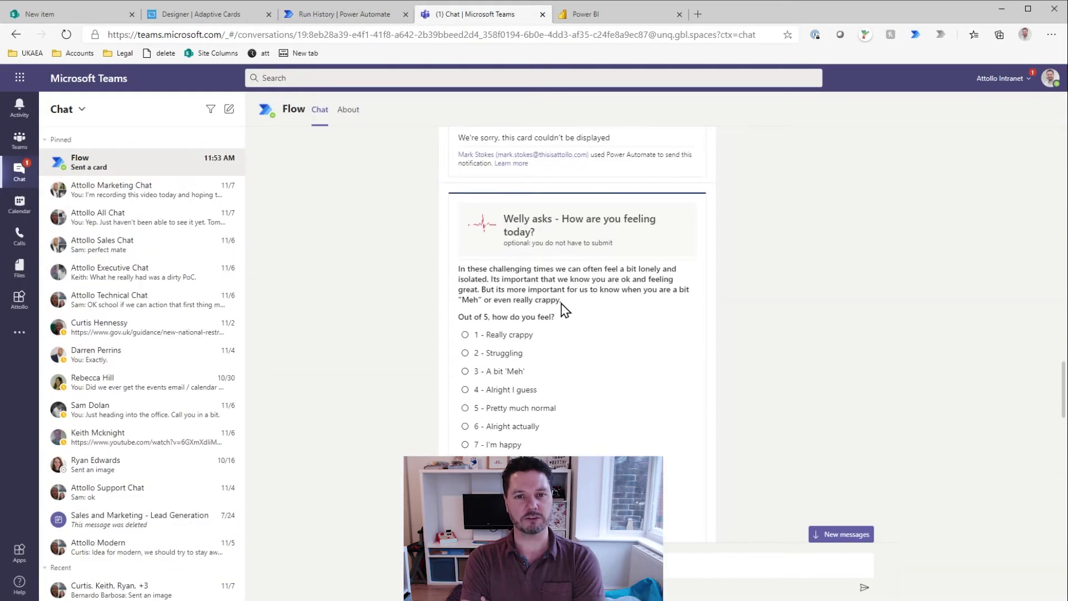
pyautogui.scroll(-10, 572, 327)
pyautogui.scroll(-2, 588, 359)
pyautogui.scroll(3, 573, 384)
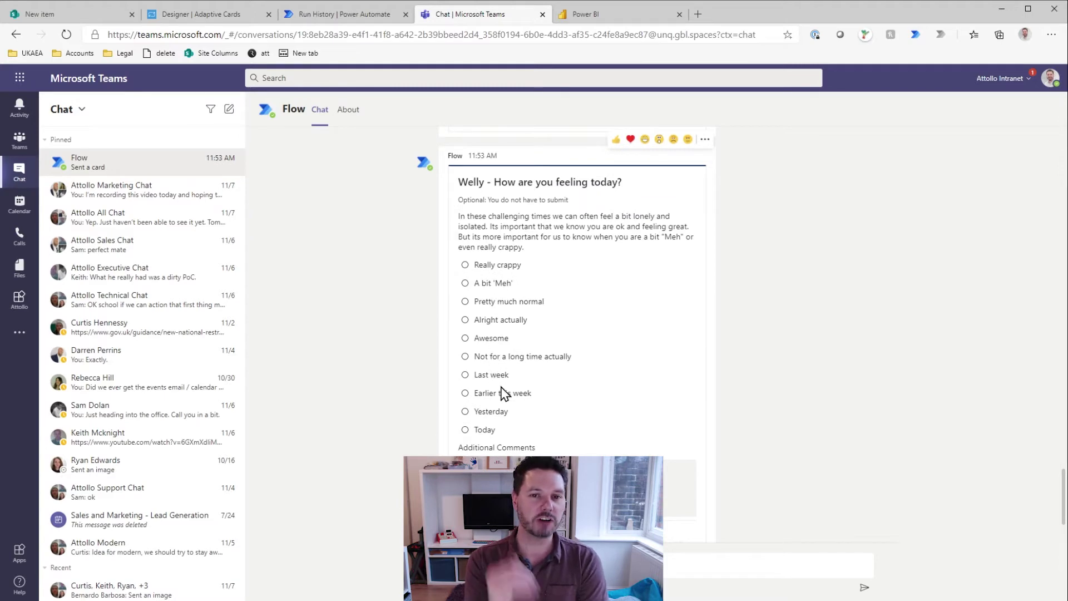
pyautogui.click(366, 17)
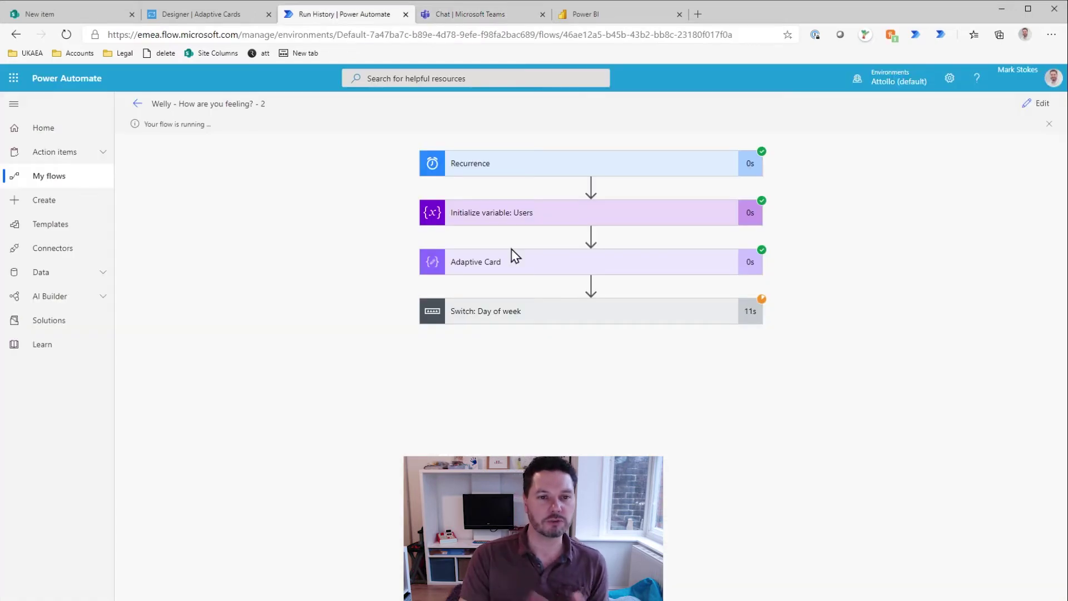
pyautogui.hotkey('ctrl', 'shift', 'Tab')
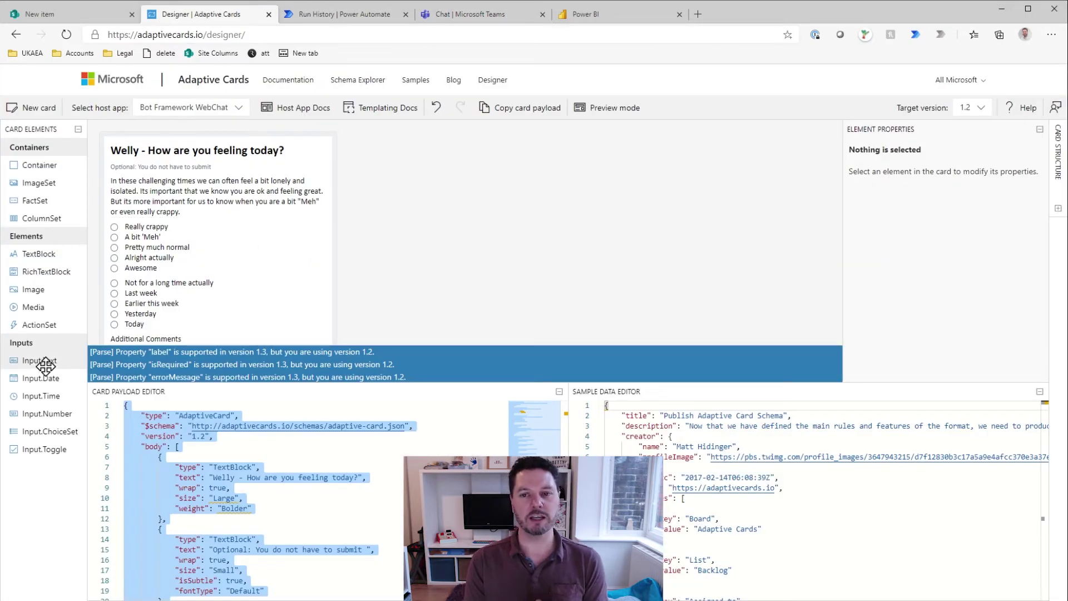
# Step: Add a bold 'Out of 5, how do you feel?' heading above the feeling choices
pyautogui.moveTo(39, 254); pyautogui.dragTo(217, 225)
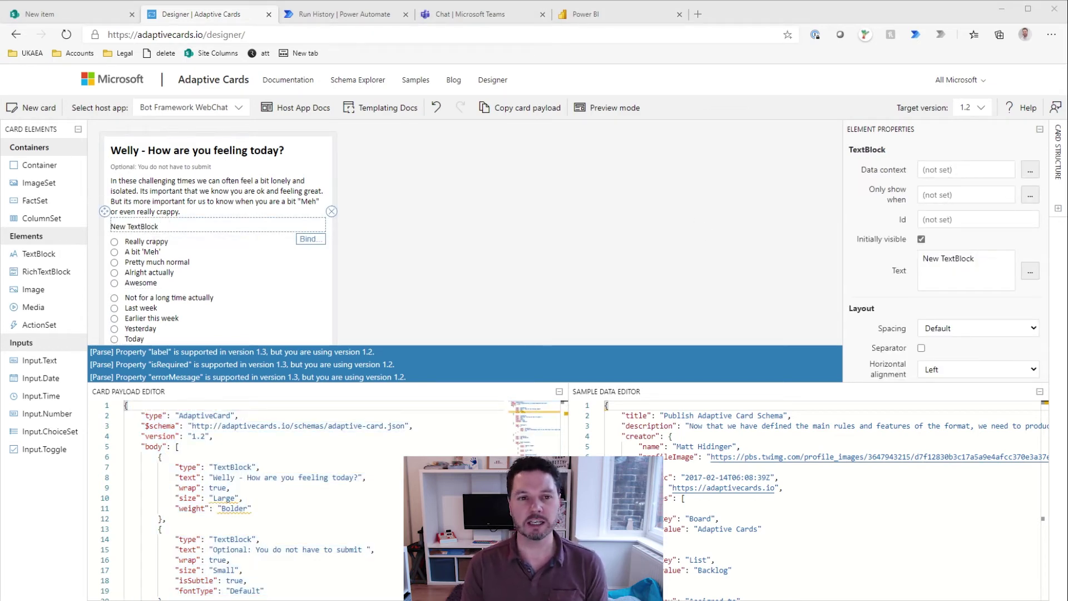
pyautogui.tripleClick(945, 261)
pyautogui.write('Out of 5, how do you feel?')
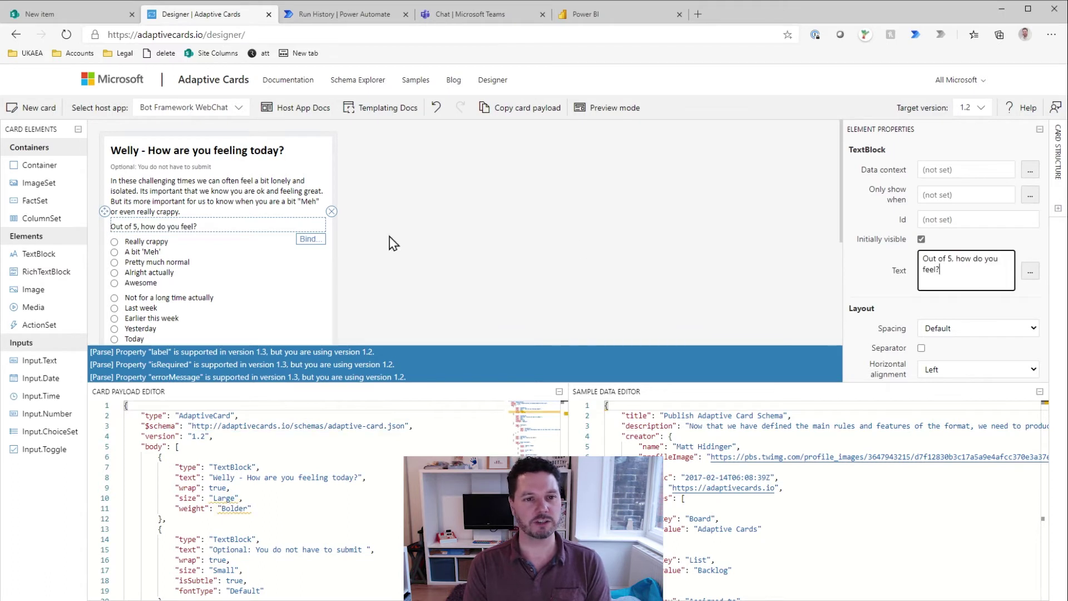
pyautogui.scroll(-4, 881, 333)
pyautogui.click(953, 366)
# Step: Add a bold heading asking when you last exercised, then copy the card payload
pyautogui.moveTo(39, 254); pyautogui.dragTo(184, 292)
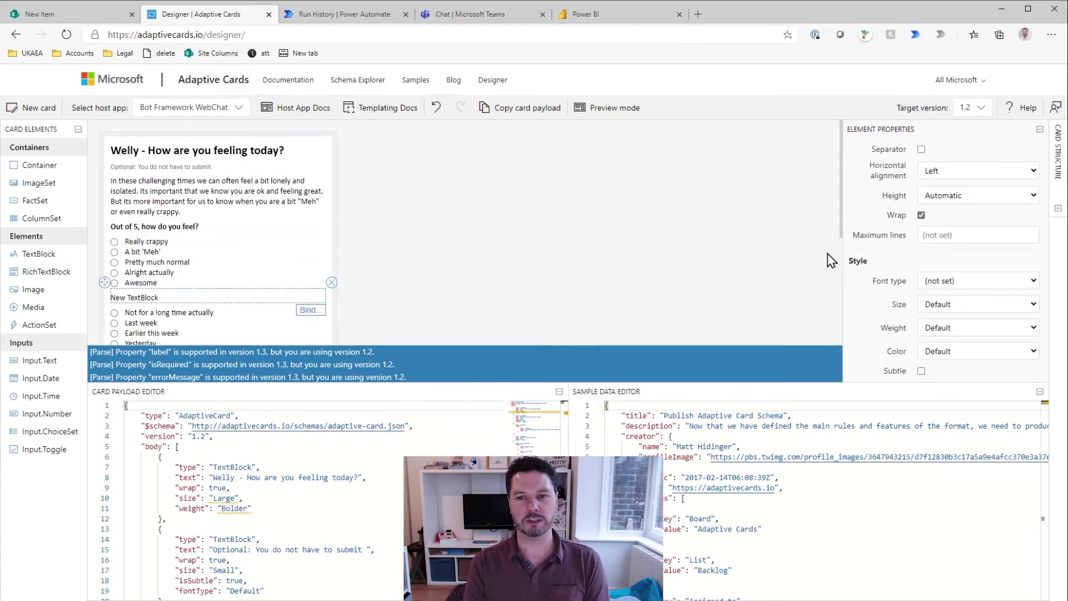
pyautogui.scroll(4, 945, 251)
pyautogui.tripleClick(946, 262)
pyautogui.write('When did you last get out for some exercise?')
pyautogui.scroll(-4, 902, 312)
pyautogui.click(953, 330)
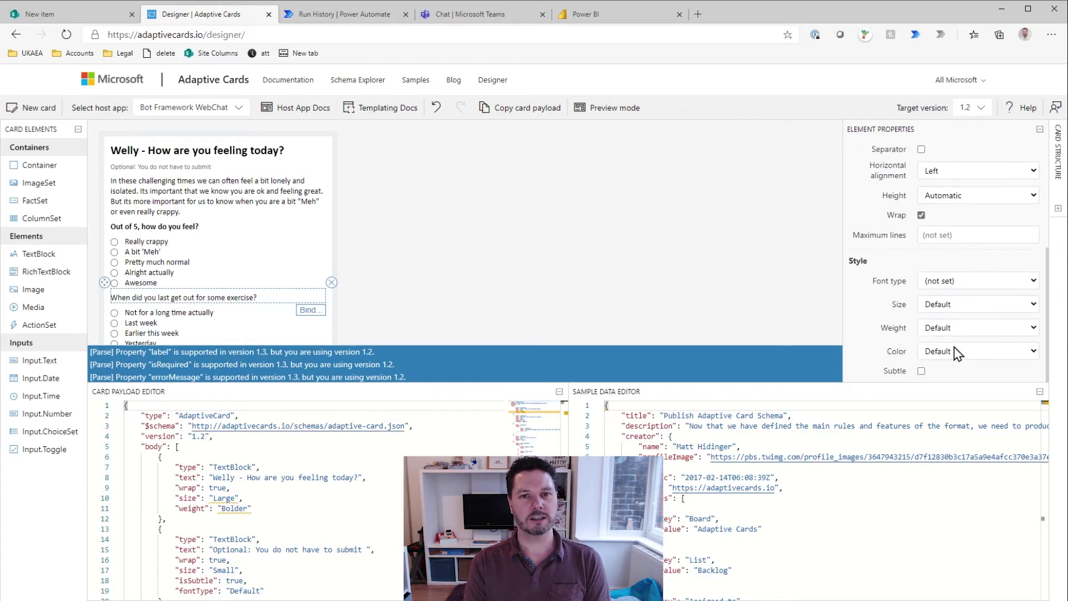
pyautogui.click(953, 350)
pyautogui.click(524, 108)
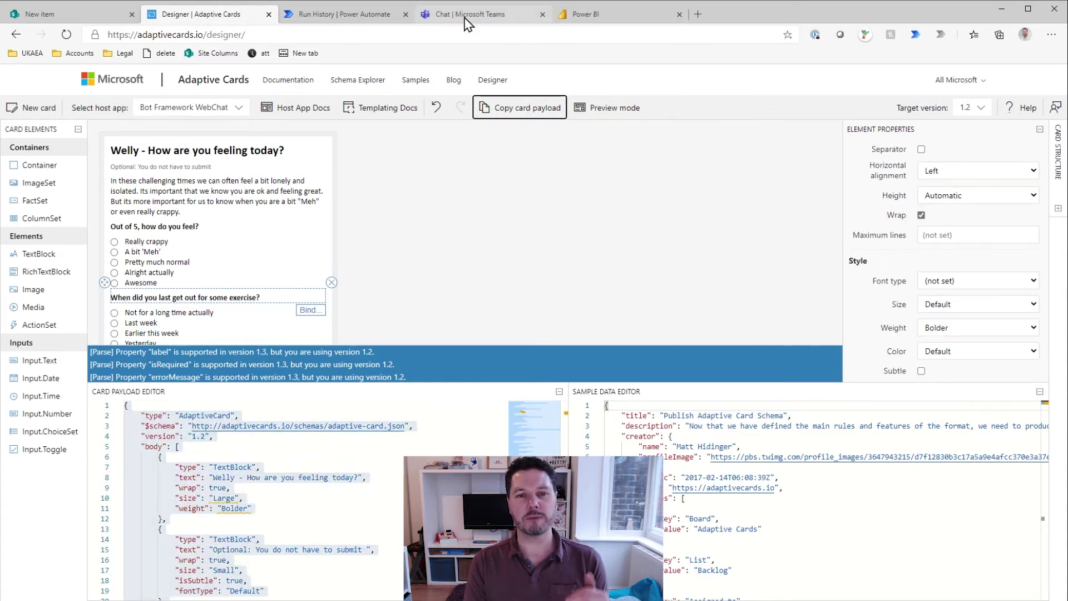
pyautogui.click(462, 15)
pyautogui.click(342, 14)
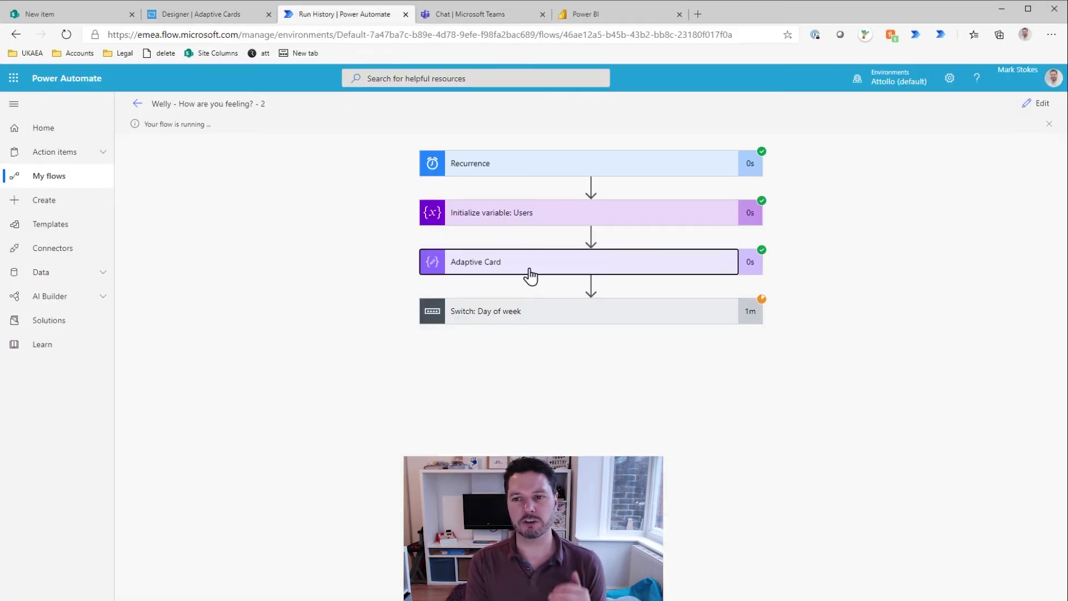
# Step: Replace the Adaptive Card step's old card JSON with the updated payload
pyautogui.click(530, 274)
pyautogui.click(1036, 105)
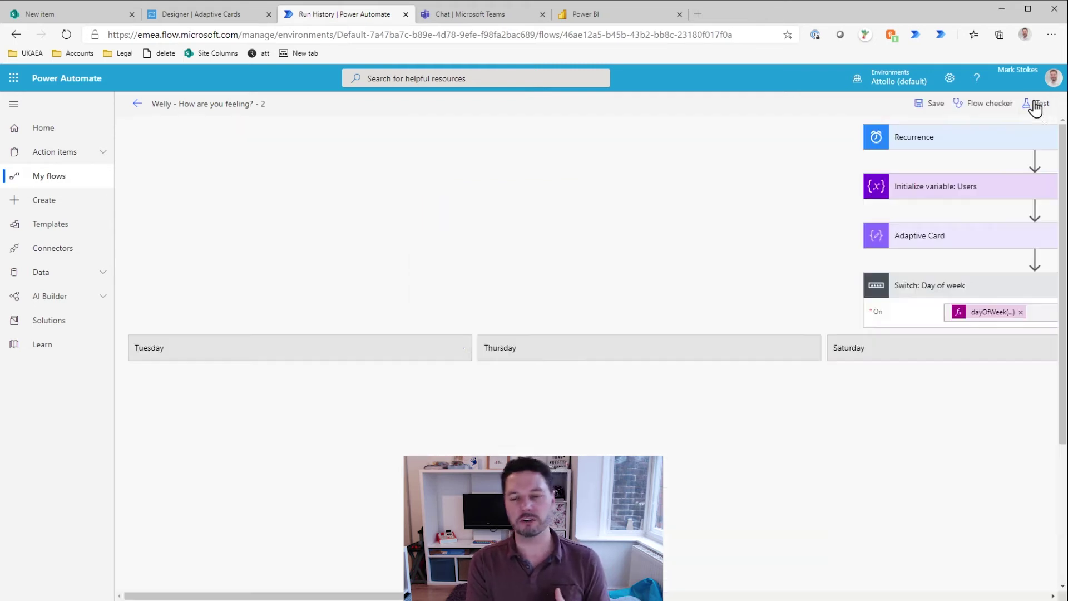
pyautogui.click(946, 235)
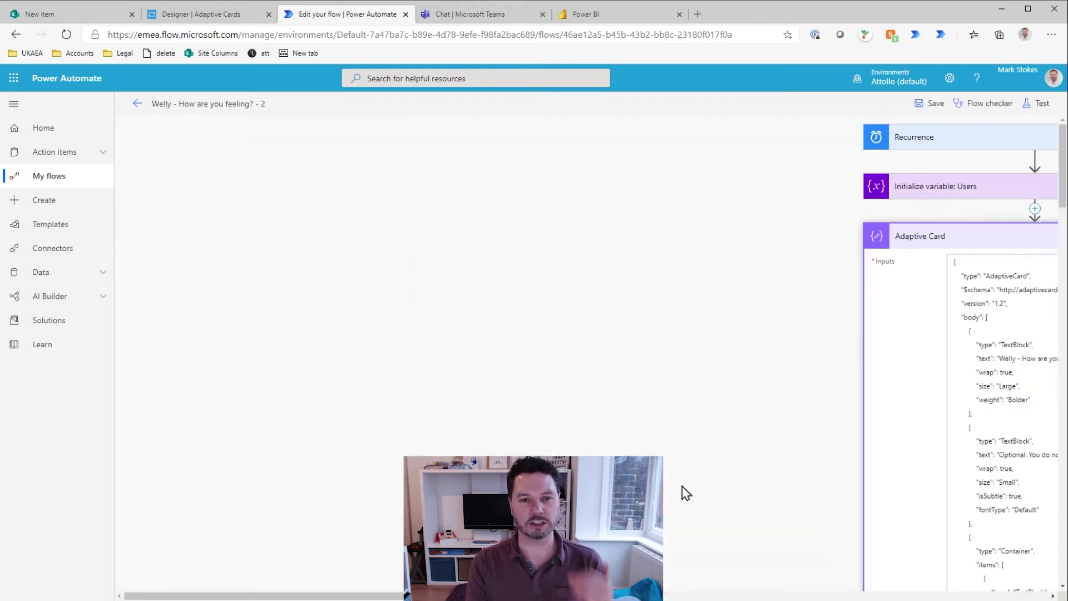
pyautogui.hotkey('ctrl', 'a')
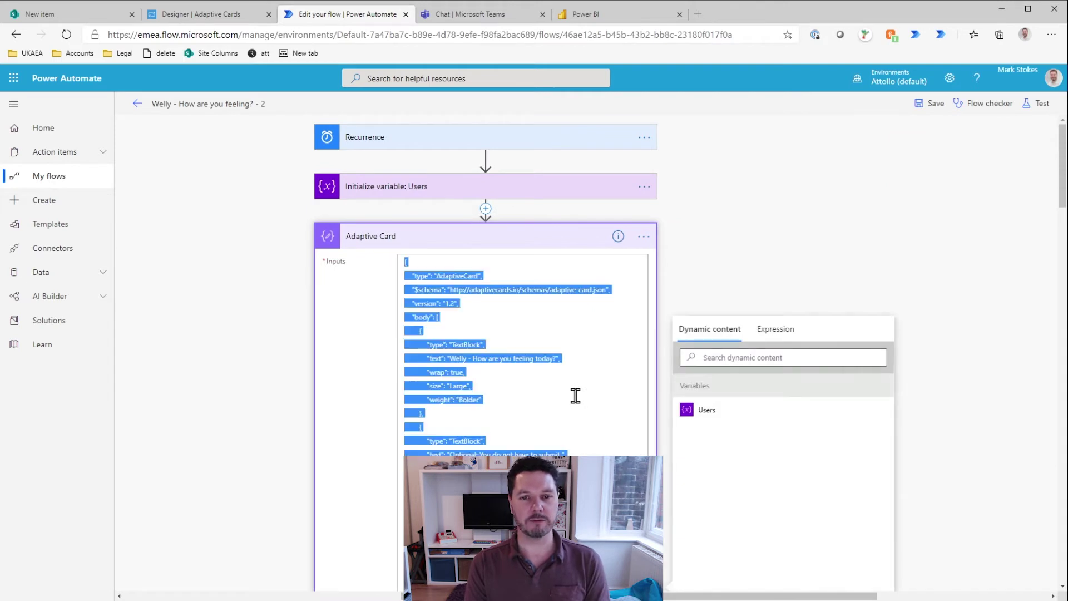
pyautogui.press('BackSpace')
pyautogui.hotkey('ctrl', 'v')
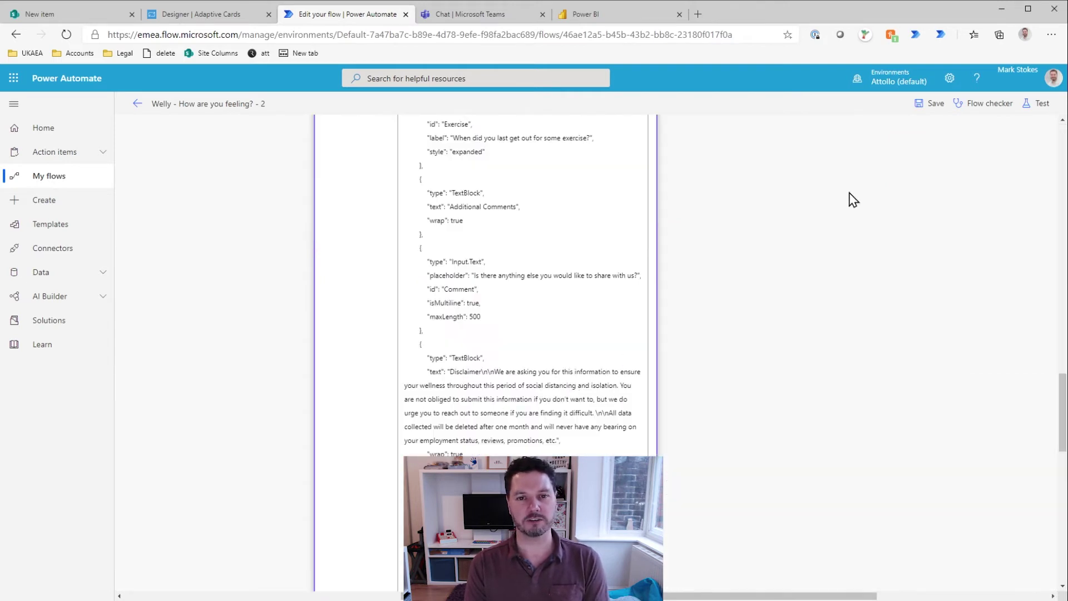
# Step: Save the flow with the new card and collapse the Adaptive Card step
pyautogui.click(919, 106)
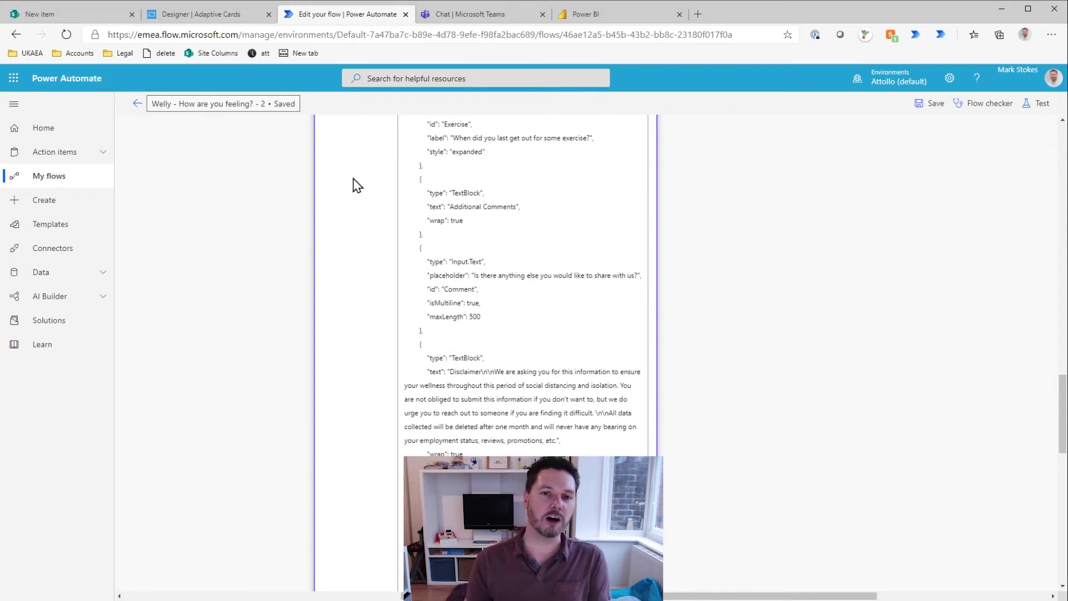
pyautogui.scroll(20, 356, 186)
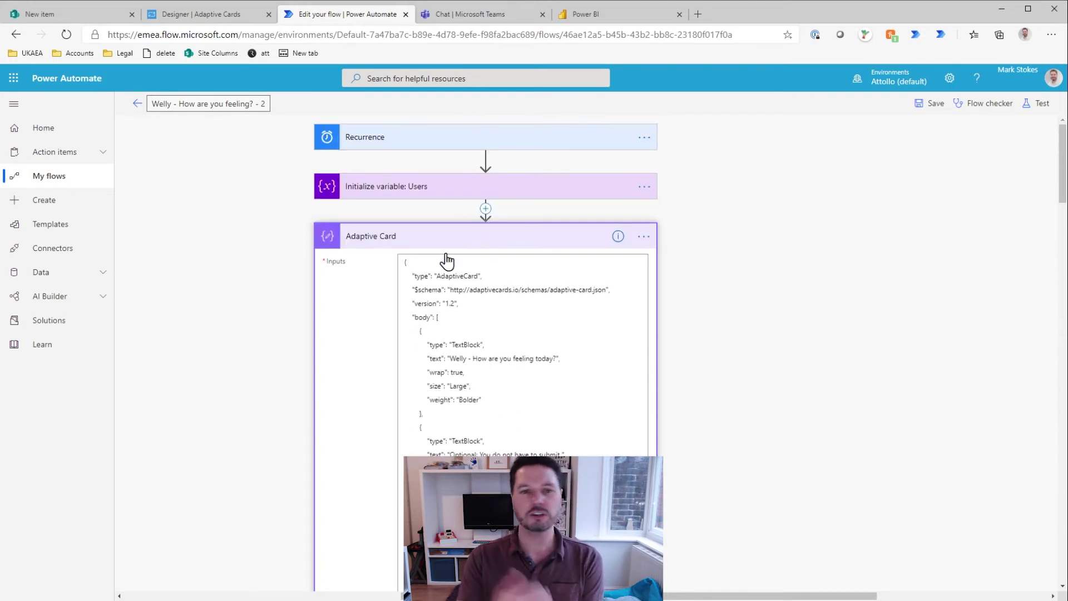
pyautogui.click(479, 237)
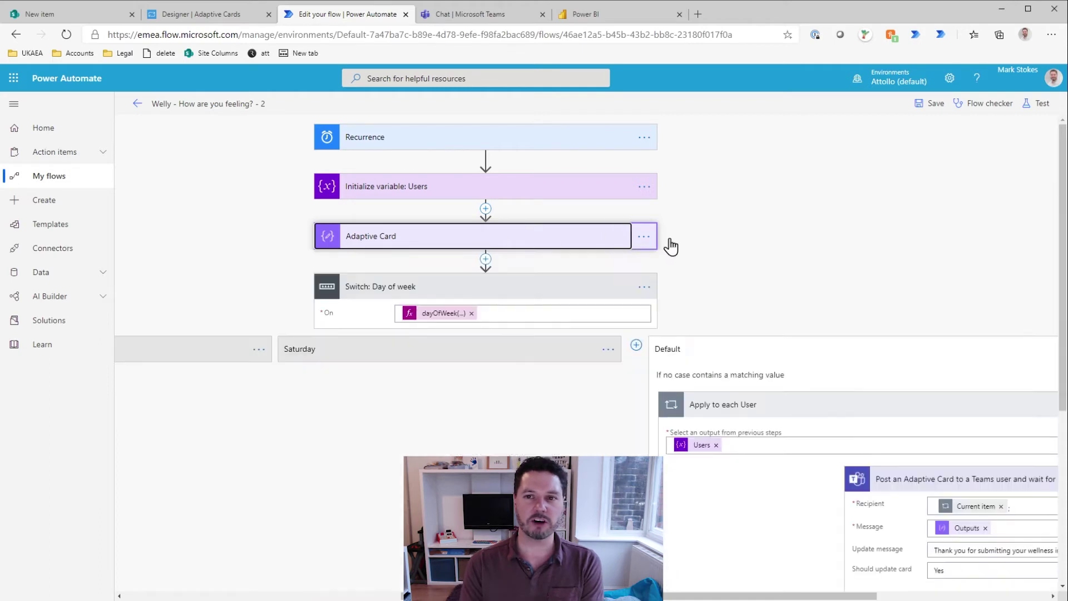
pyautogui.click(929, 100)
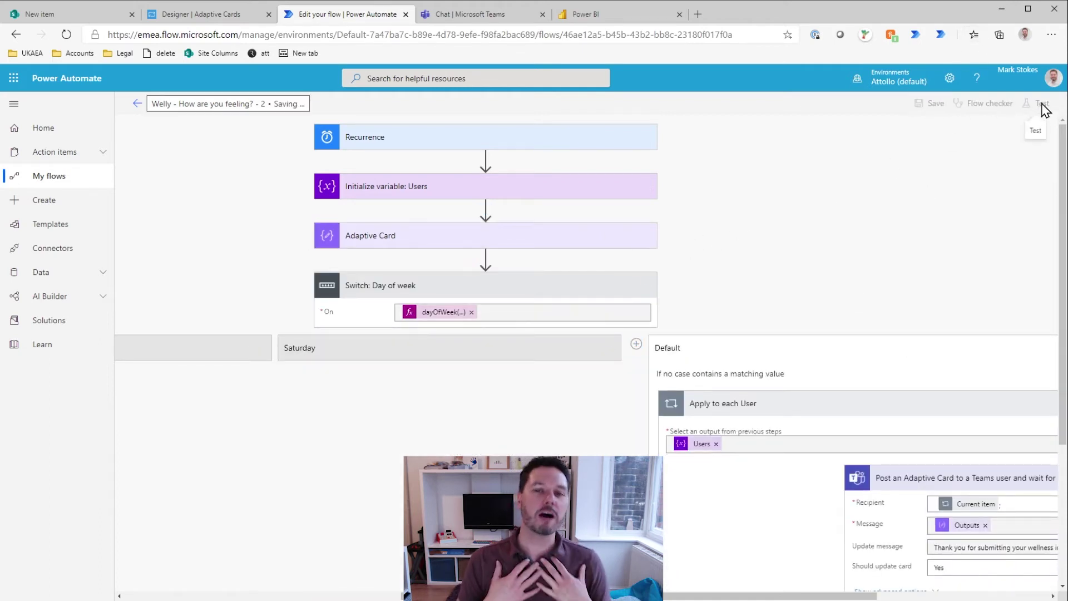
# Step: Run a manual test of the flow, then go to the Teams chat
pyautogui.click(1042, 111)
pyautogui.click(913, 184)
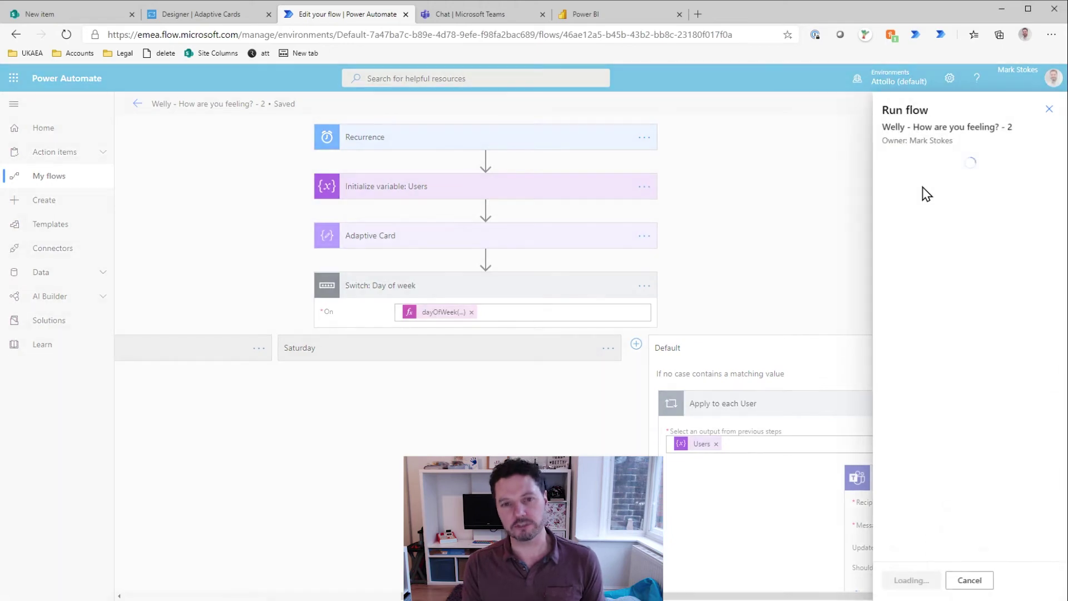
pyautogui.click(908, 581)
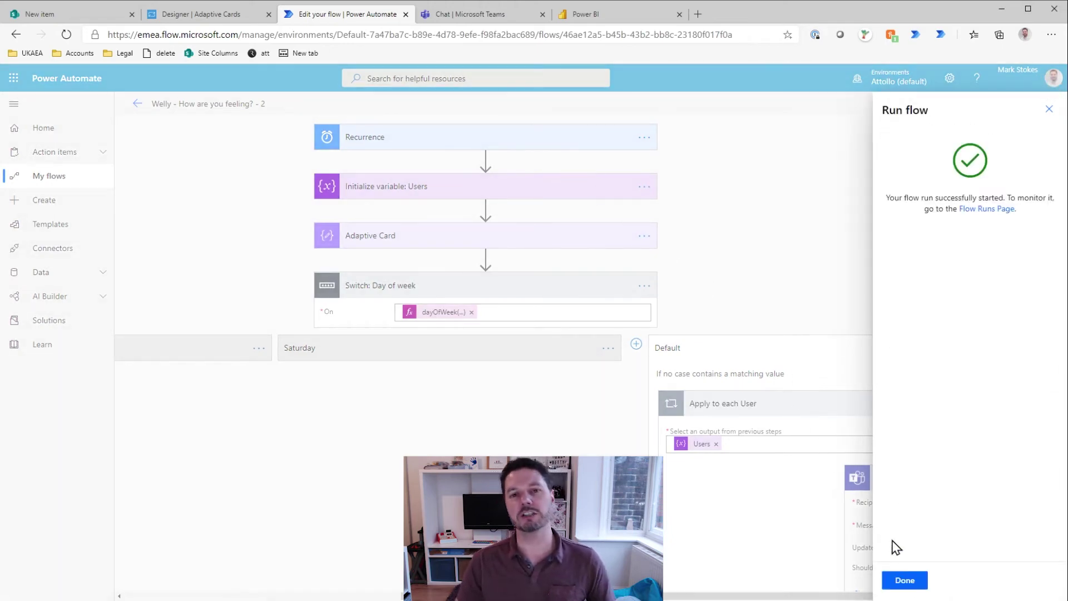
pyautogui.click(906, 580)
pyautogui.click(473, 12)
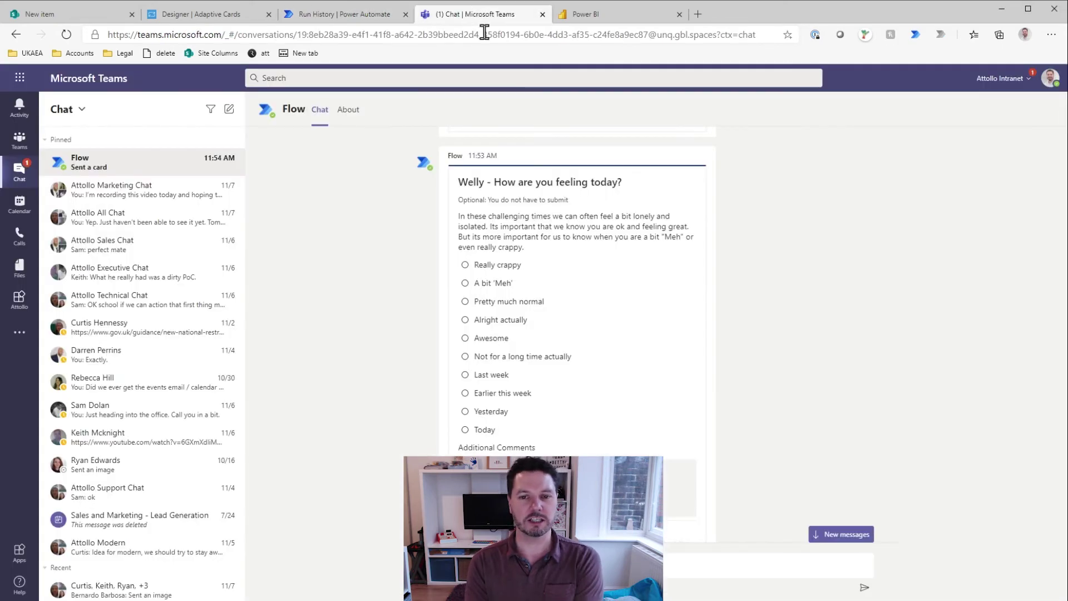
# Step: Inspect the new Welly card in Teams, trying the comments box and the faint disclaimer text
pyautogui.scroll(-8, 406, 309)
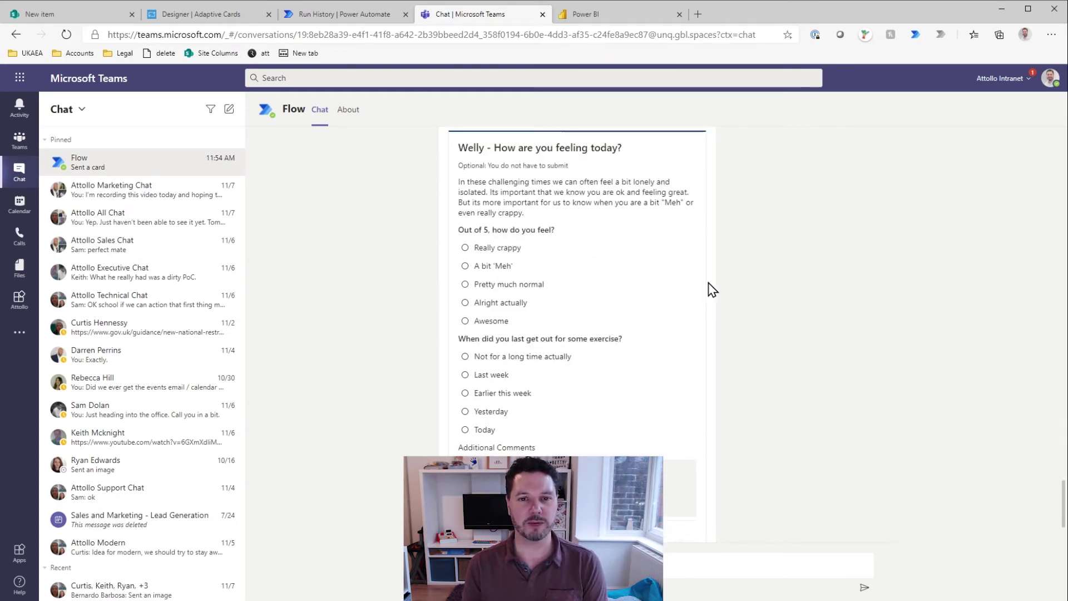
pyautogui.scroll(-4, 565, 245)
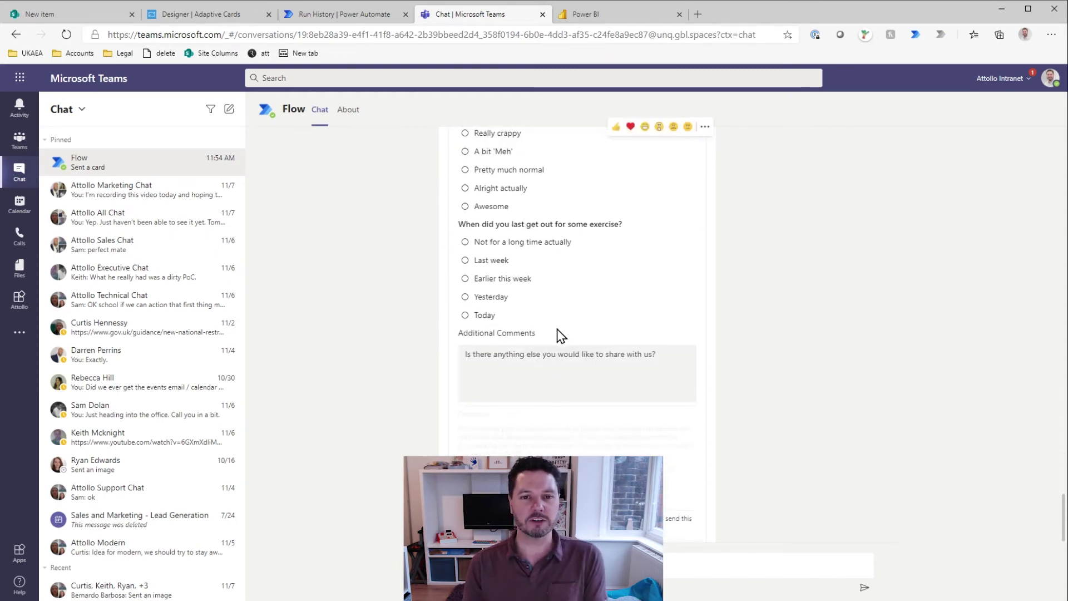
pyautogui.click(505, 375)
pyautogui.scroll(1, 553, 374)
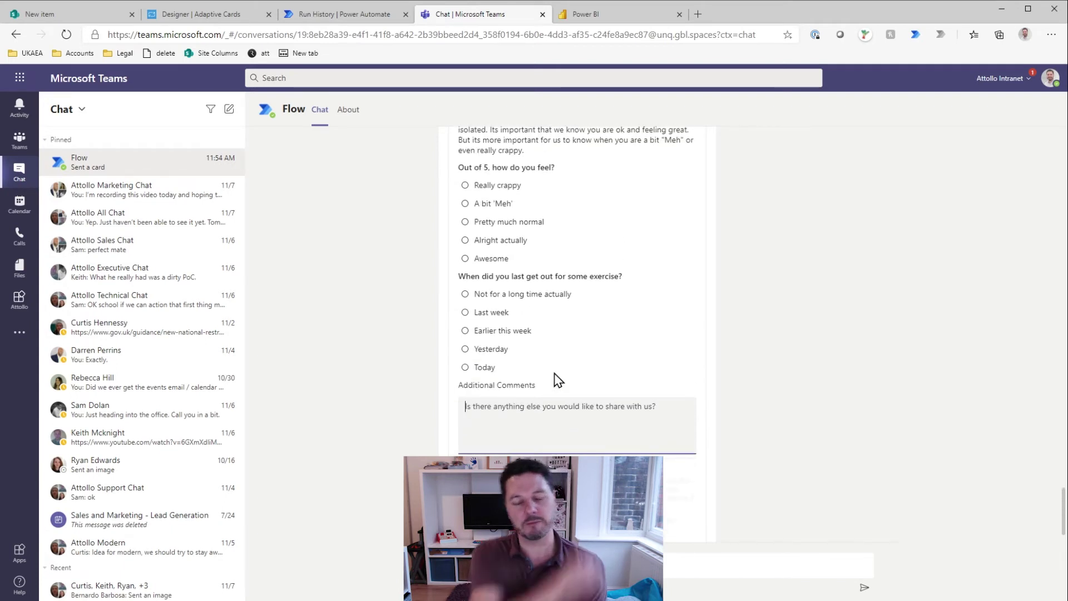
pyautogui.scroll(3, 556, 376)
pyautogui.scroll(-2, 541, 350)
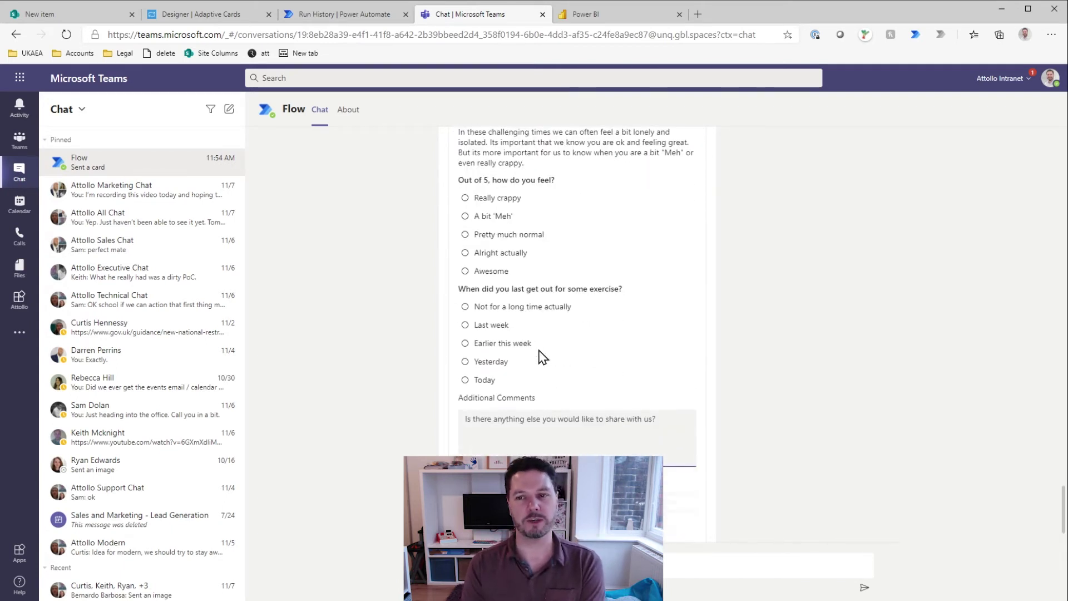
pyautogui.scroll(-1, 542, 356)
pyautogui.moveTo(480, 411); pyautogui.dragTo(581, 460)
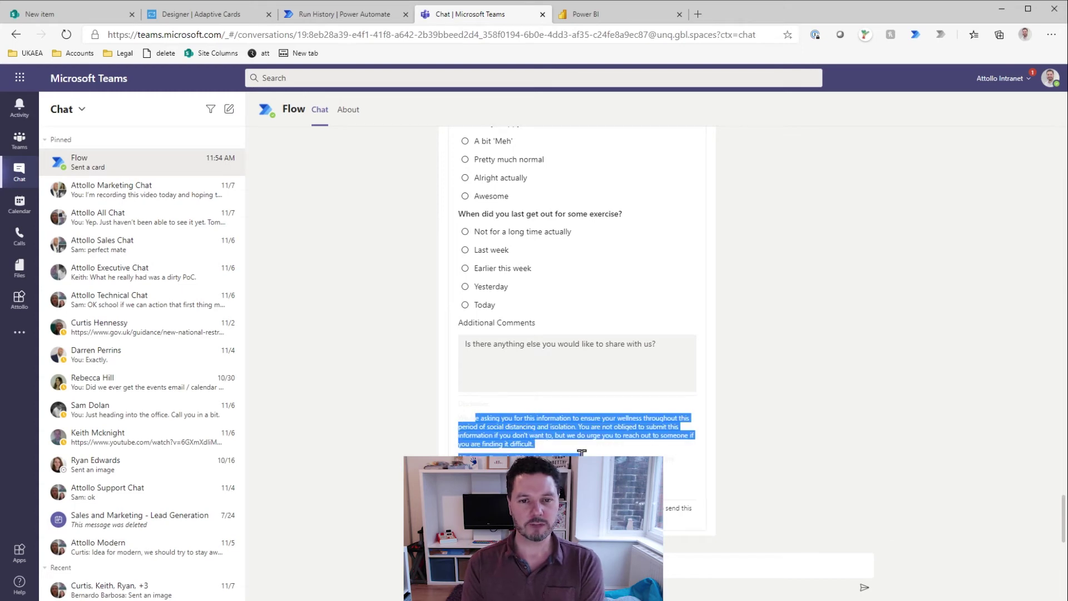
pyautogui.click(582, 460)
pyautogui.moveTo(464, 417); pyautogui.dragTo(420, 389)
pyautogui.click(645, 457)
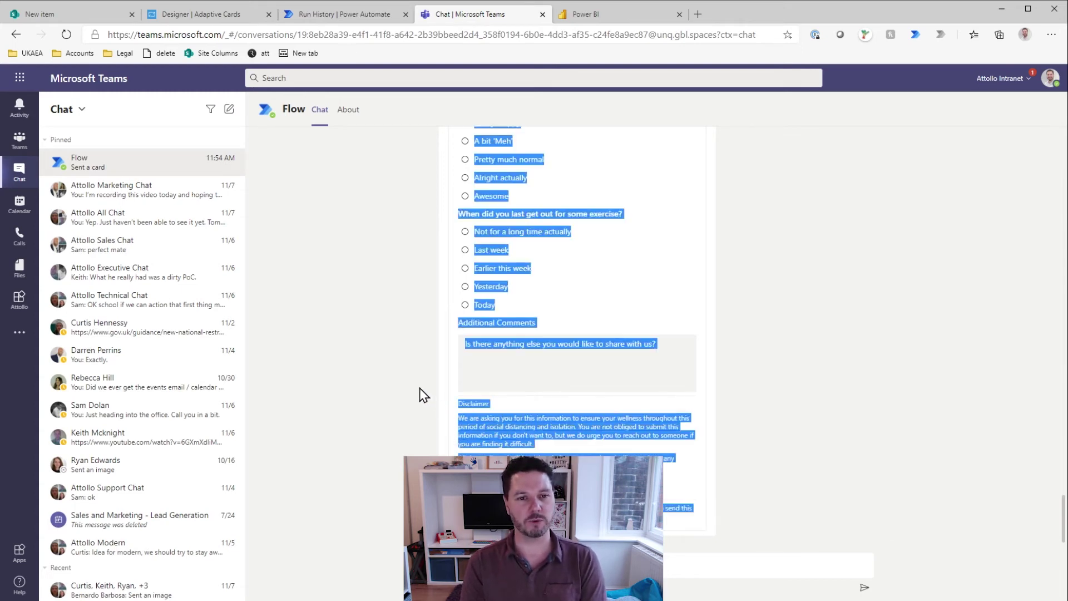
pyautogui.click(421, 390)
# Step: In the Adaptive Cards designer, reset the disclaimer's colour and weight to default and copy the JSON
pyautogui.click(228, 17)
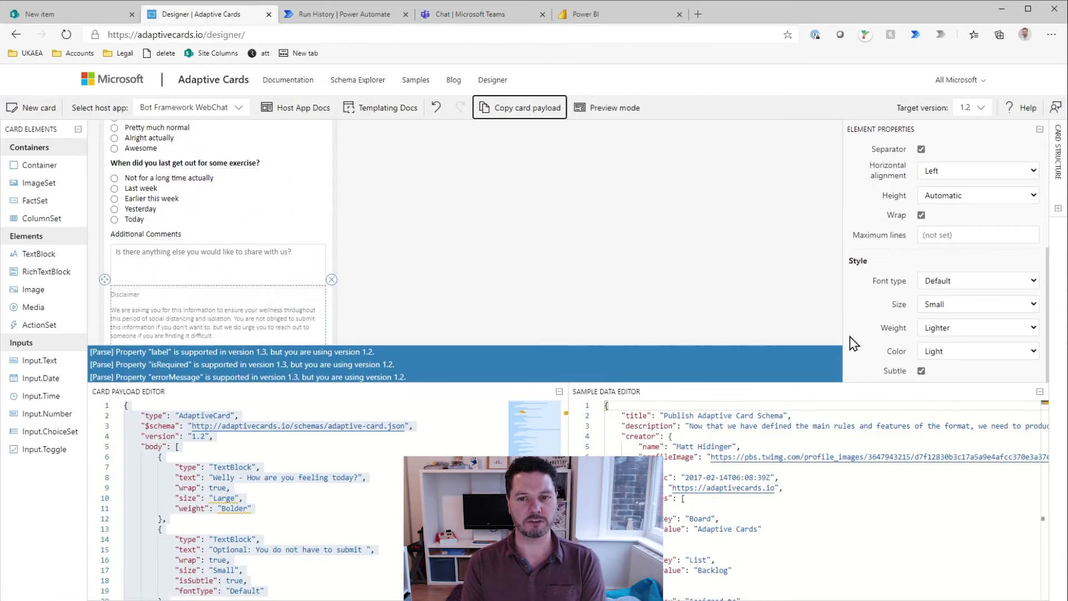
pyautogui.click(961, 351)
pyautogui.click(946, 365)
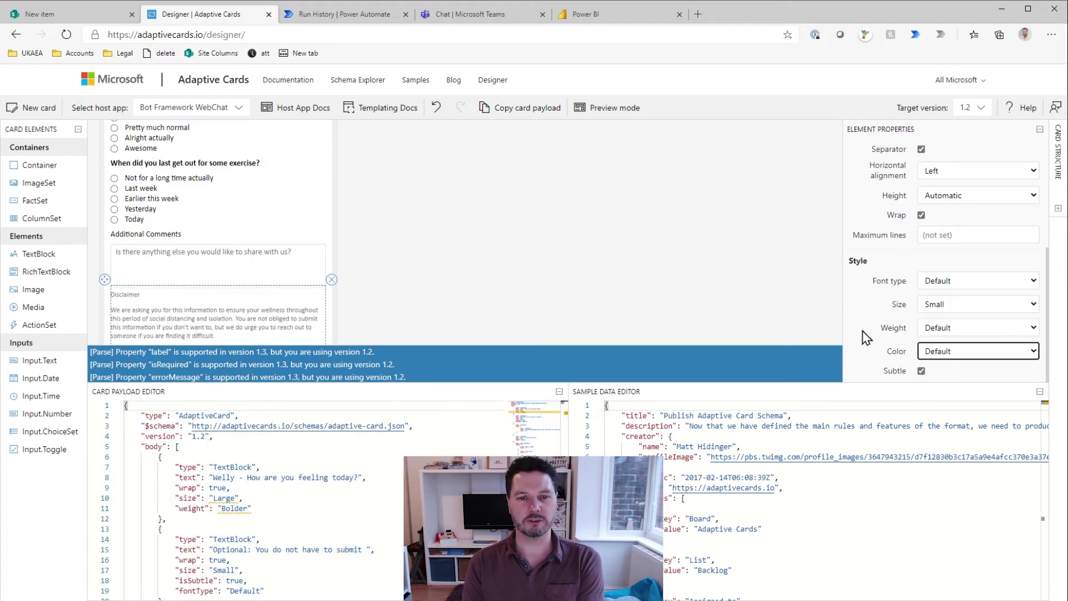
pyautogui.click(520, 107)
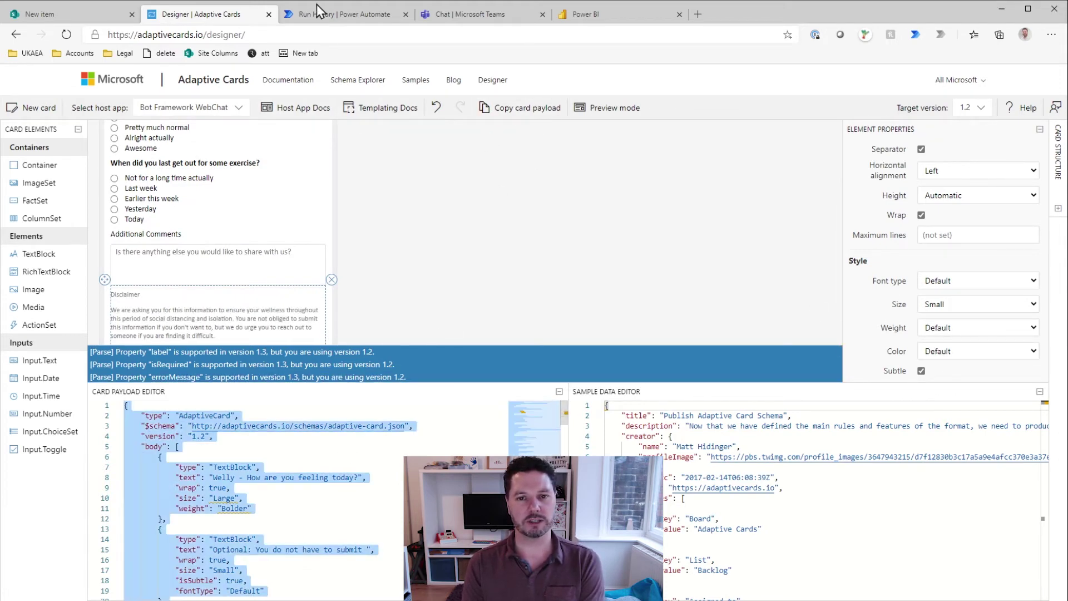
# Step: Paste the copied payload into the Adaptive Card step's inputs and save the flow
pyautogui.click(342, 14)
pyautogui.click(940, 240)
pyautogui.hotkey('ctrl', 'v')
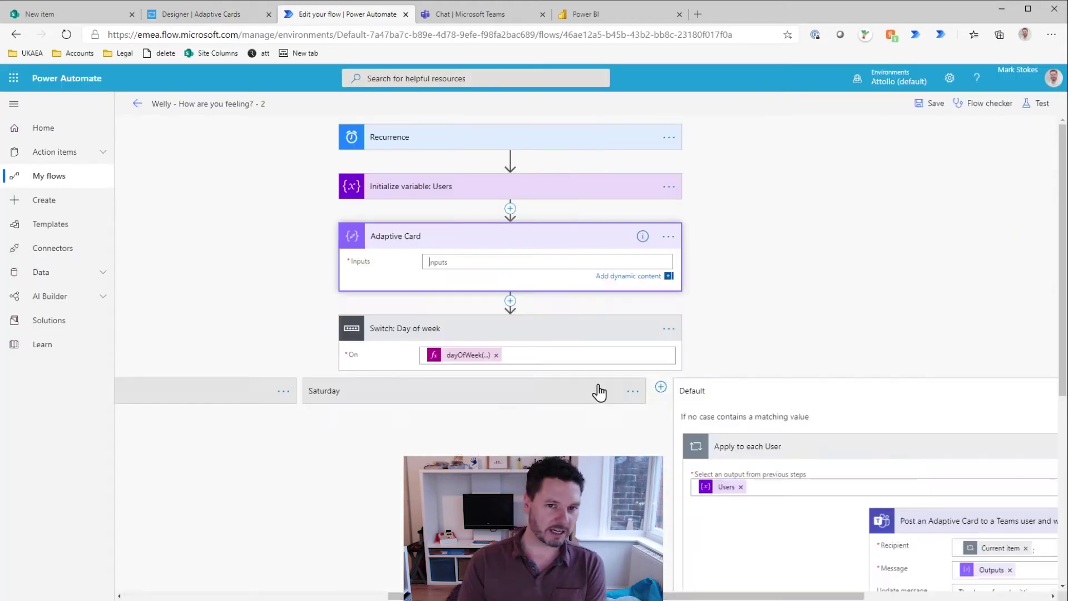
pyautogui.click(930, 104)
# Step: Run a test of the flow and check the Teams chat for the new card
pyautogui.click(1040, 110)
pyautogui.click(910, 583)
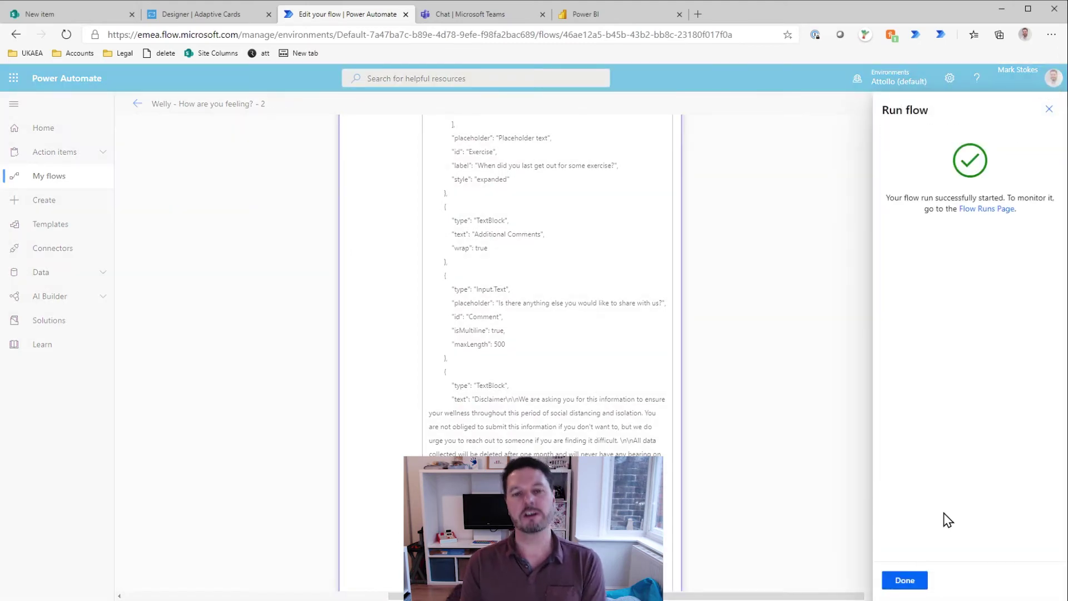
pyautogui.click(901, 579)
pyautogui.hotkey('ctrl', 'Tab')
pyautogui.scroll(-5, 495, 289)
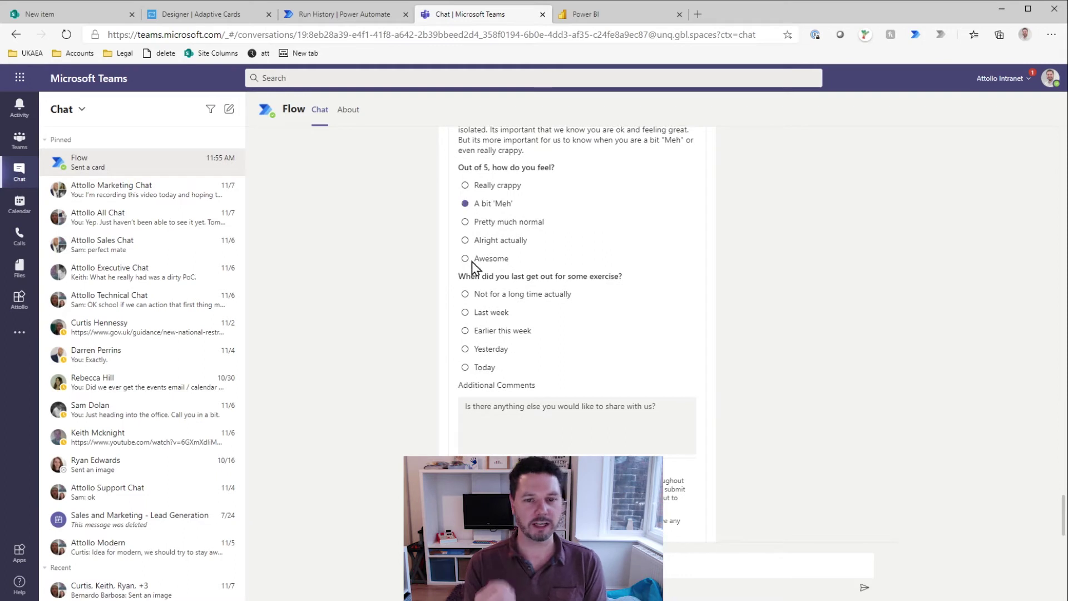
# Step: Scroll down the Flow chat to bring the Welly card's answer options into view
pyautogui.scroll(-1, 476, 451)
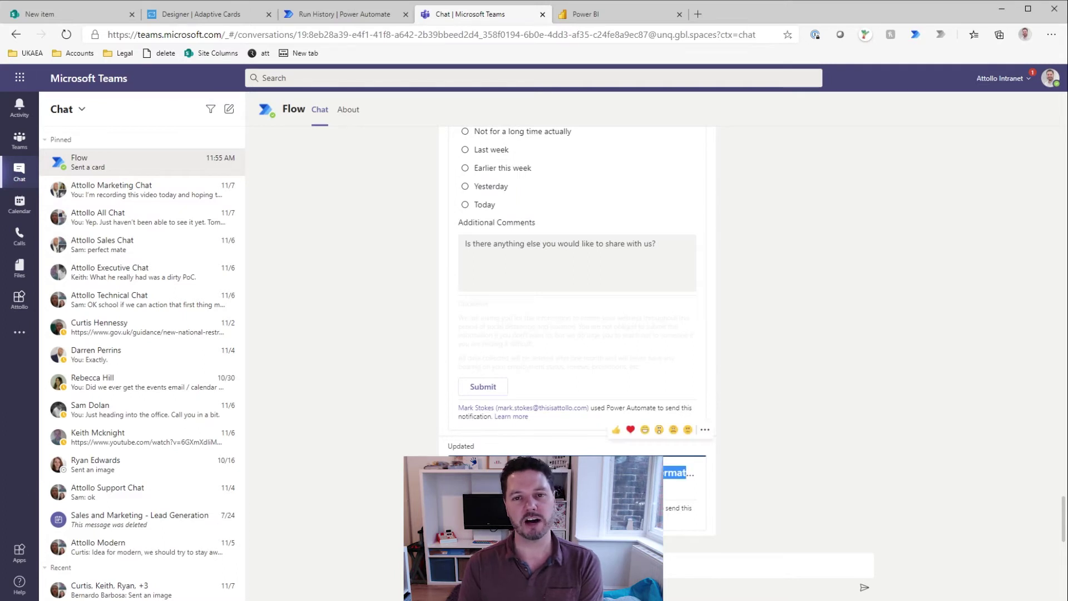
# Step: In run history, expand Switch > Default > Apply to each > User responded and inspect Create item
pyautogui.click(348, 15)
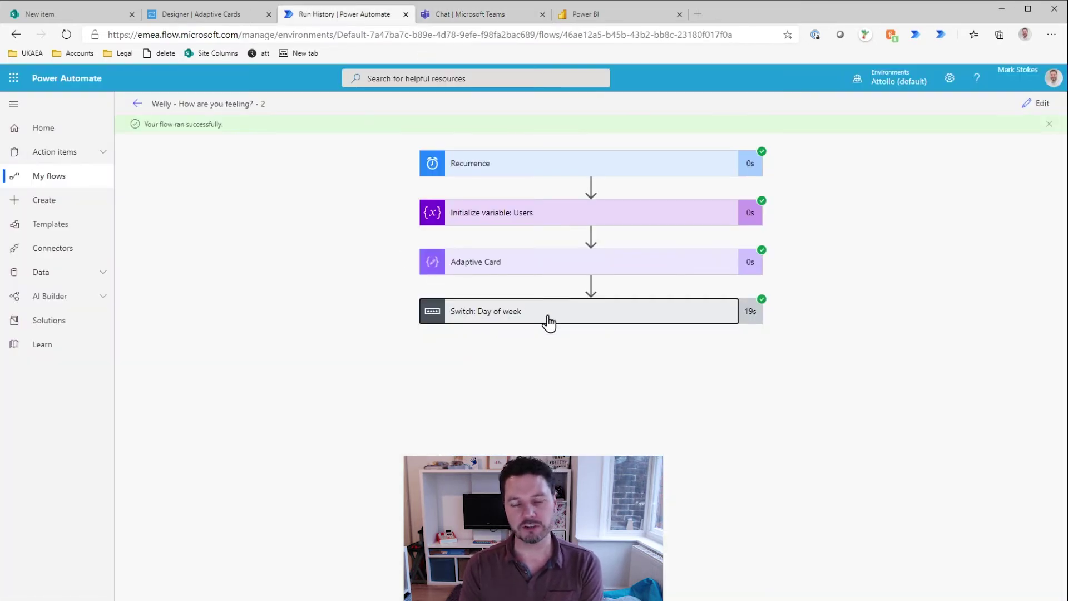
pyautogui.click(549, 311)
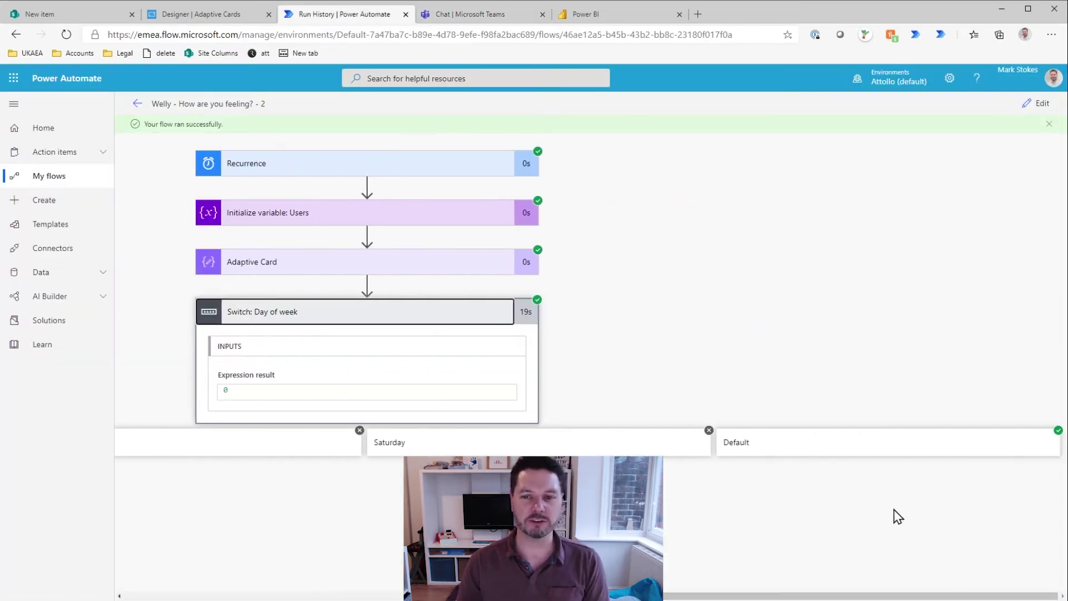
pyautogui.click(918, 448)
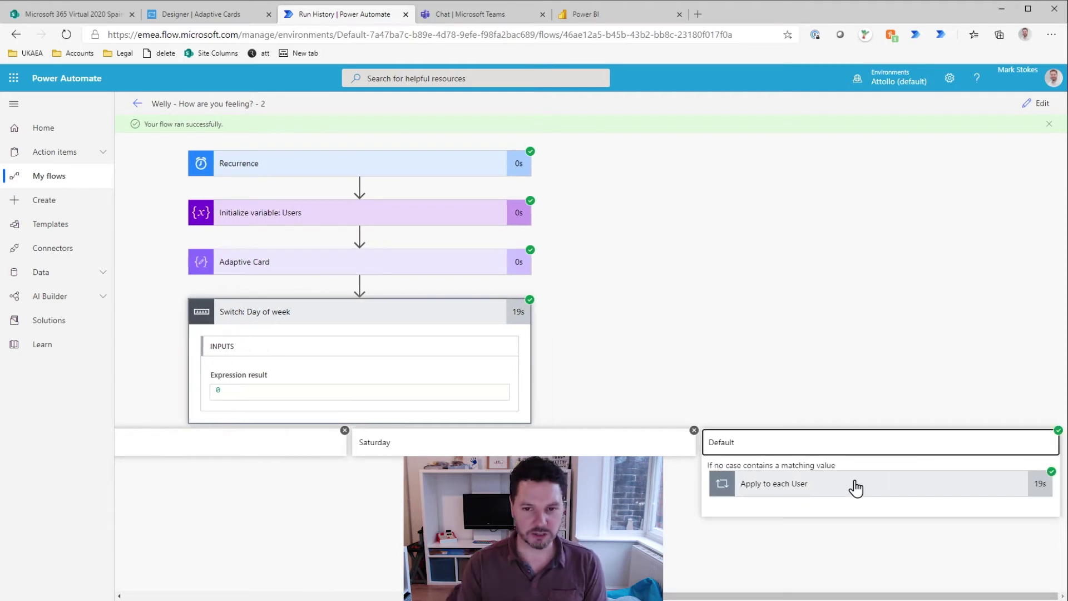
pyautogui.click(855, 487)
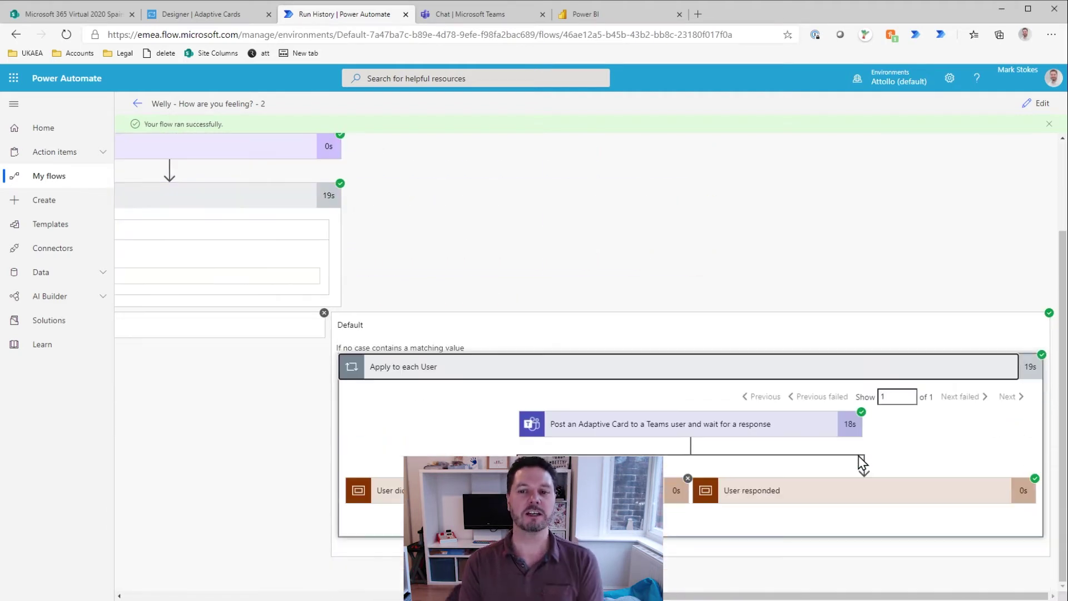
pyautogui.click(850, 494)
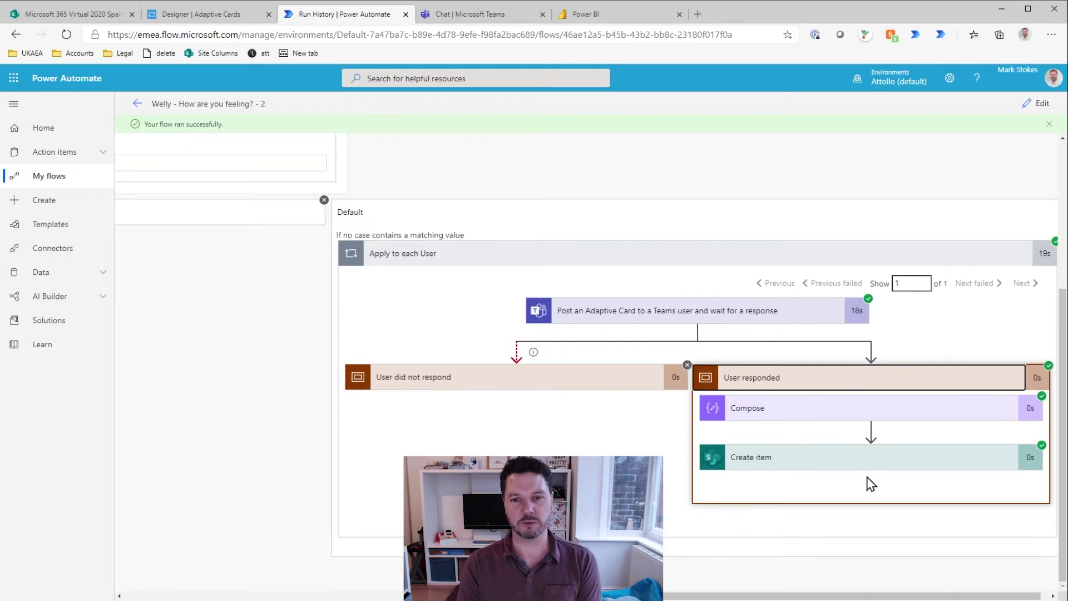
pyautogui.click(871, 464)
pyautogui.scroll(-5, 679, 525)
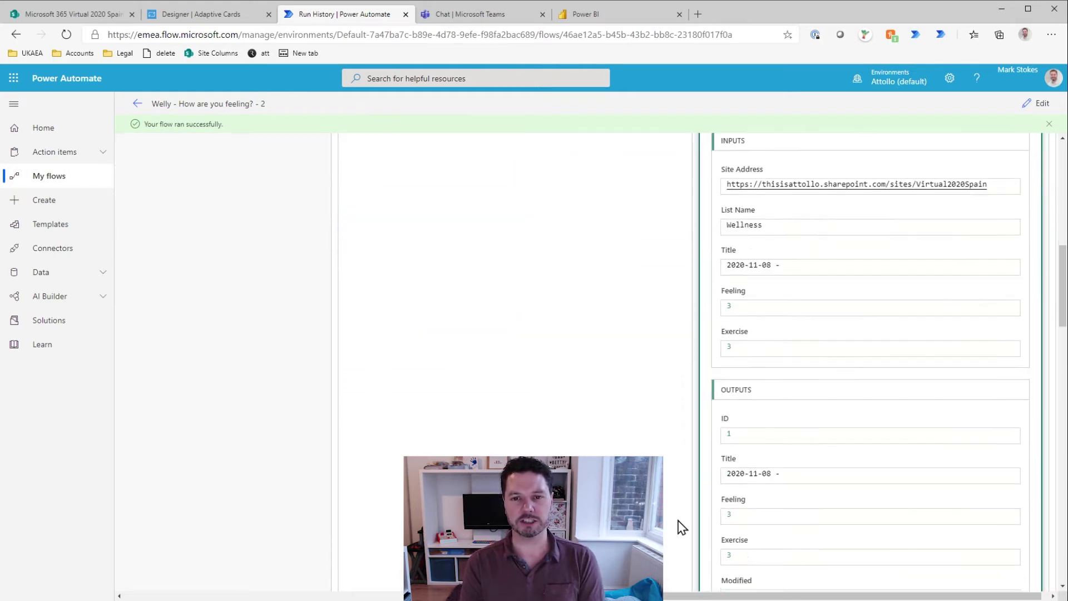
pyautogui.scroll(-7, 679, 525)
pyautogui.scroll(6, 679, 525)
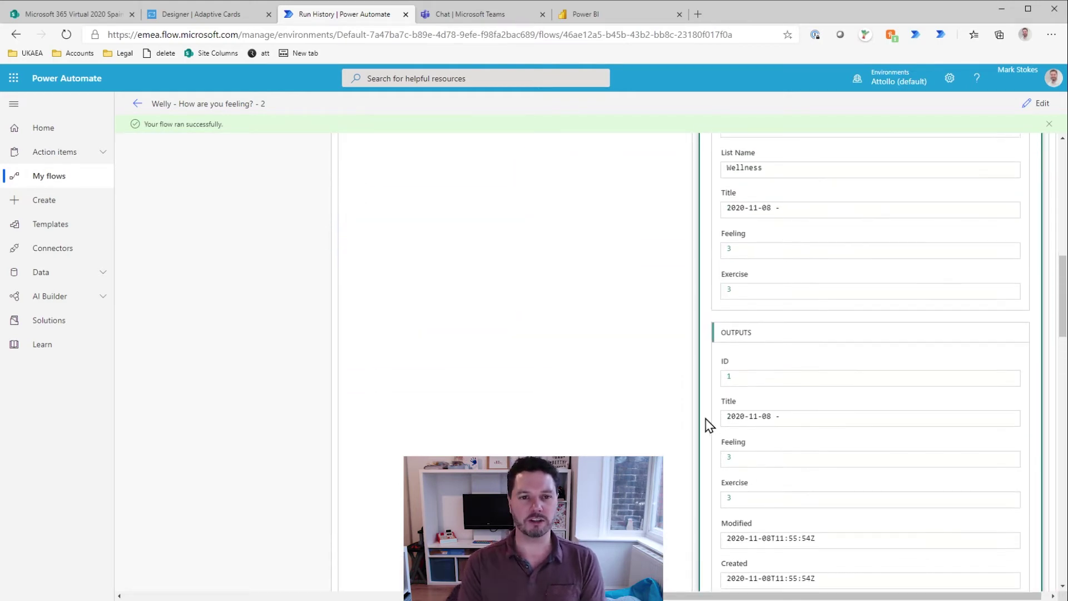
pyautogui.scroll(8, 706, 423)
# Step: Delete the 2020-11-08 test item from the SharePoint Wellness list
pyautogui.click(83, 15)
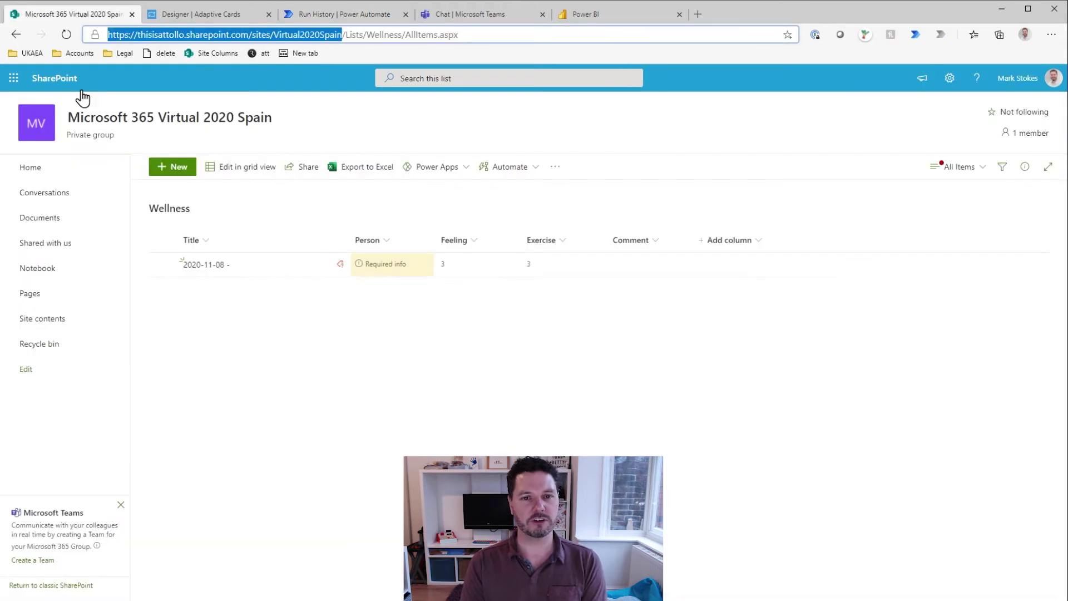
pyautogui.click(167, 265)
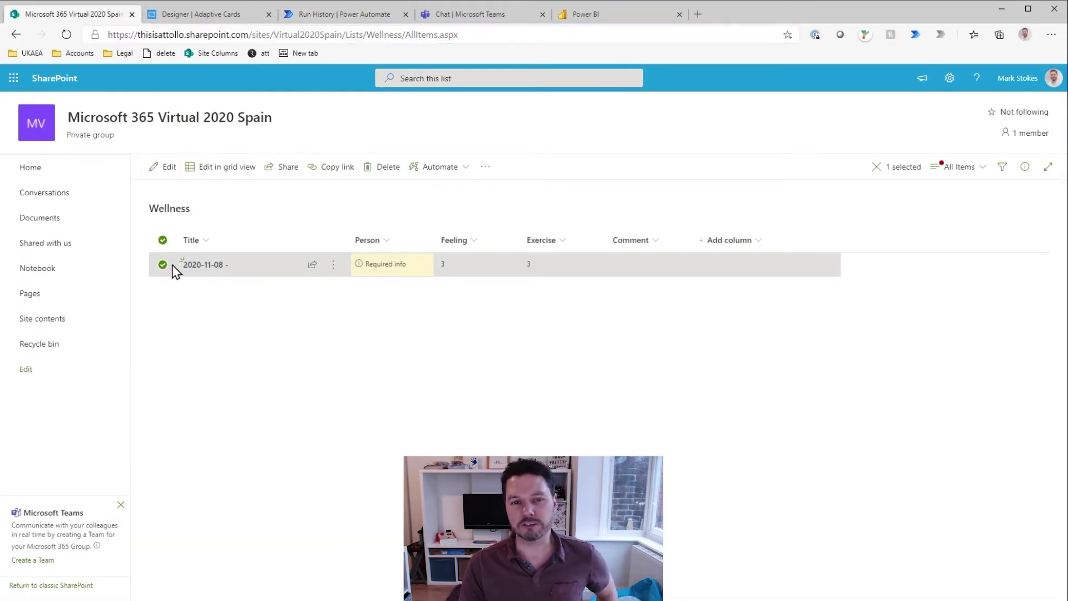
pyautogui.click(386, 168)
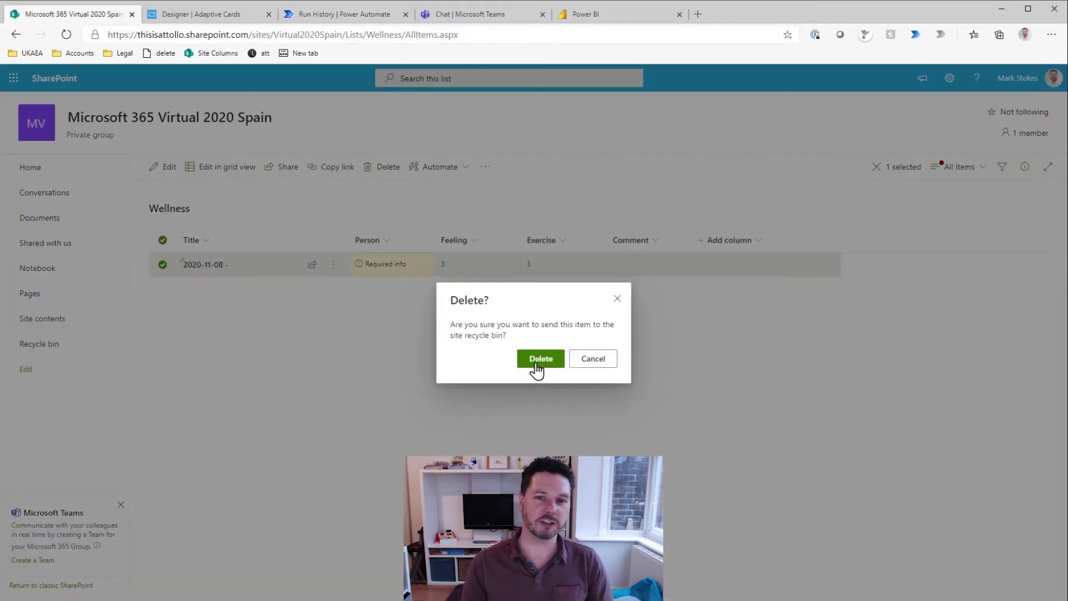
pyautogui.click(537, 361)
pyautogui.click(238, 15)
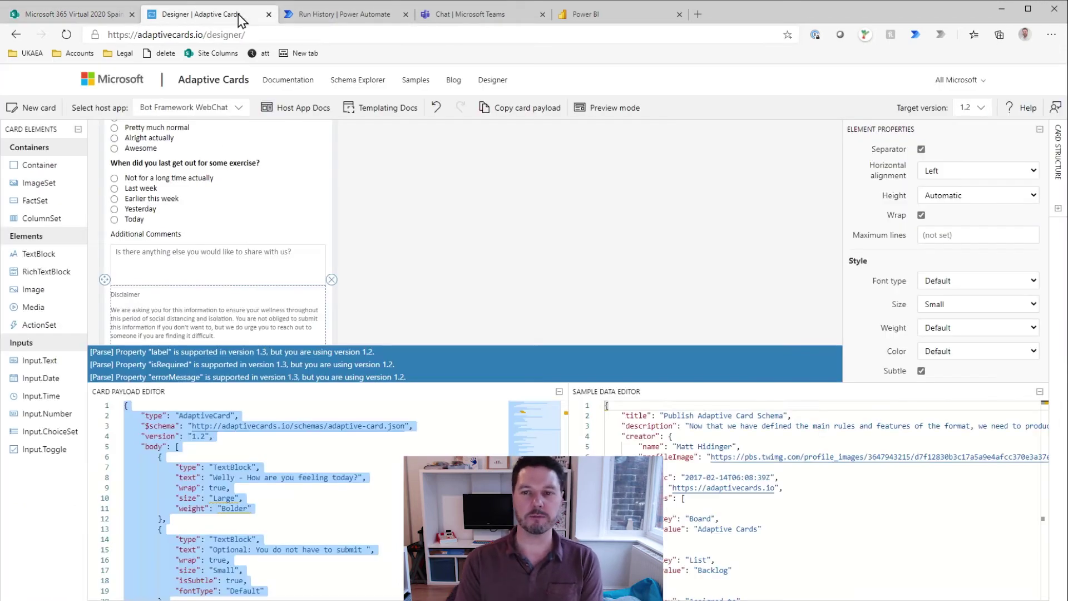
# Step: Reopen the flow for editing and expand the User responded branch
pyautogui.click(356, 14)
pyautogui.click(1038, 103)
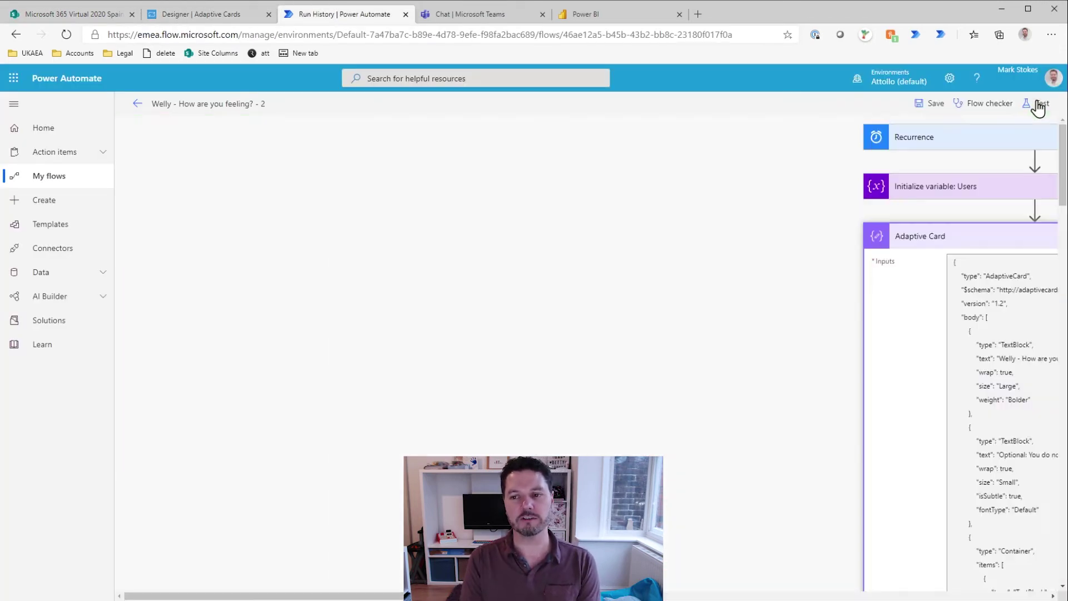
pyautogui.click(934, 239)
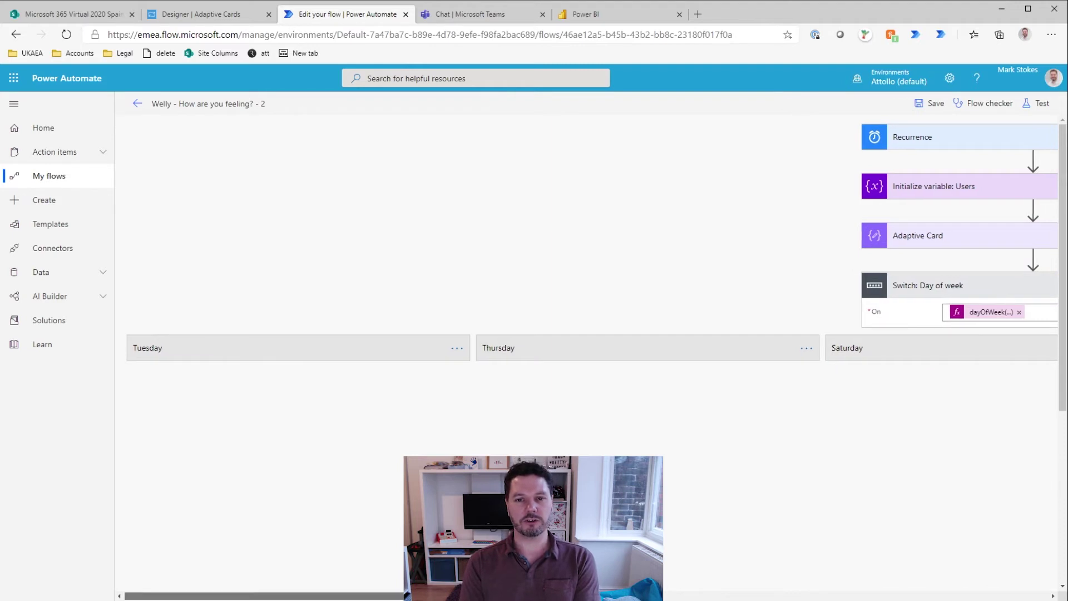
pyautogui.scroll(-4, 834, 344)
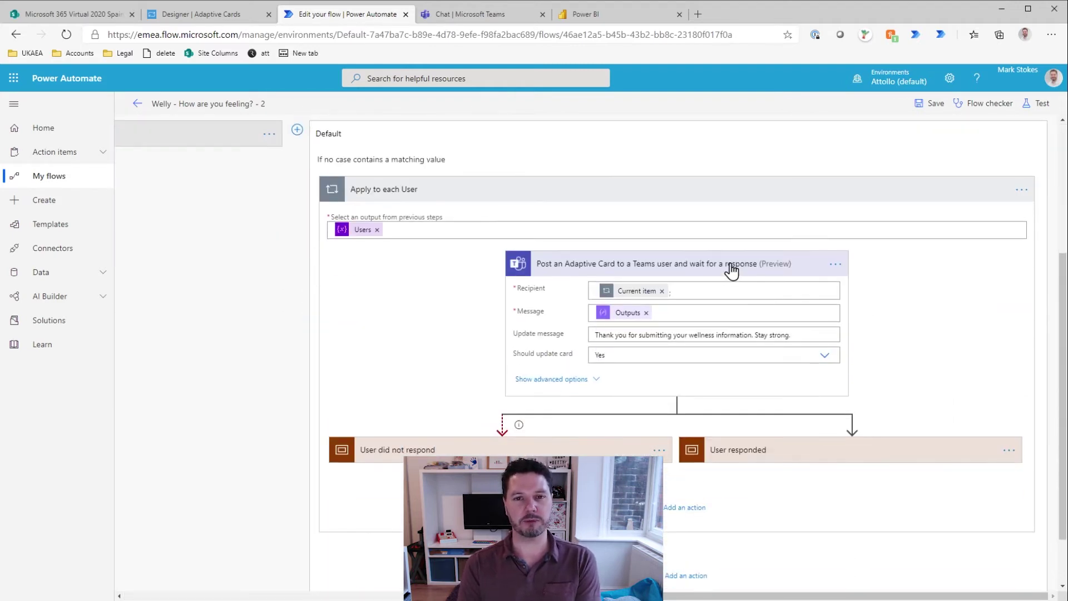
pyautogui.click(732, 271)
pyautogui.click(818, 382)
pyautogui.scroll(-3, 829, 226)
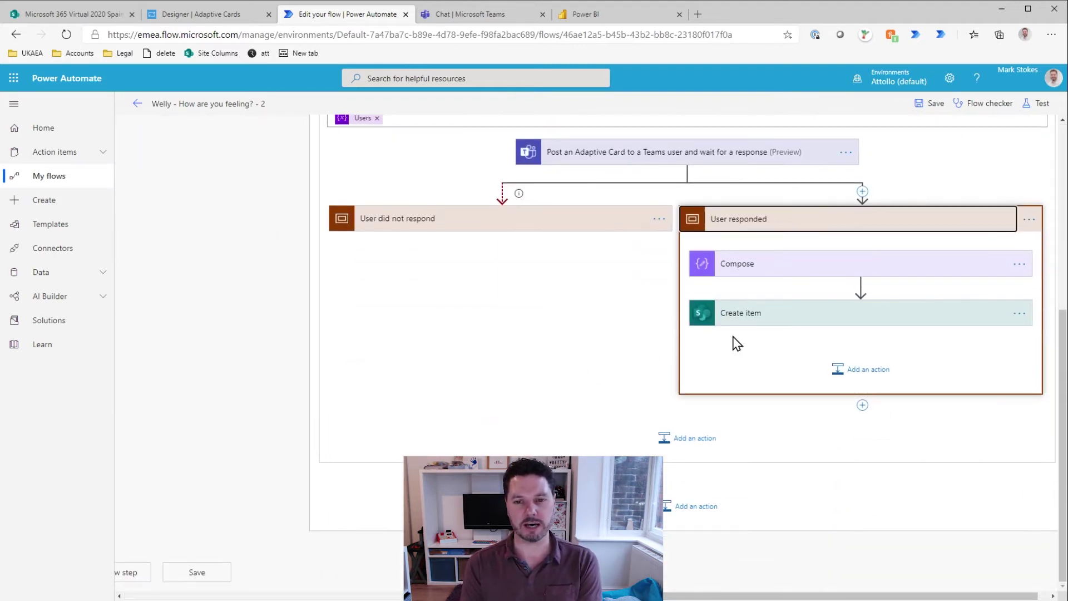
# Step: In Create item, switch Person Claims to Enter custom value
pyautogui.click(777, 312)
pyautogui.click(796, 402)
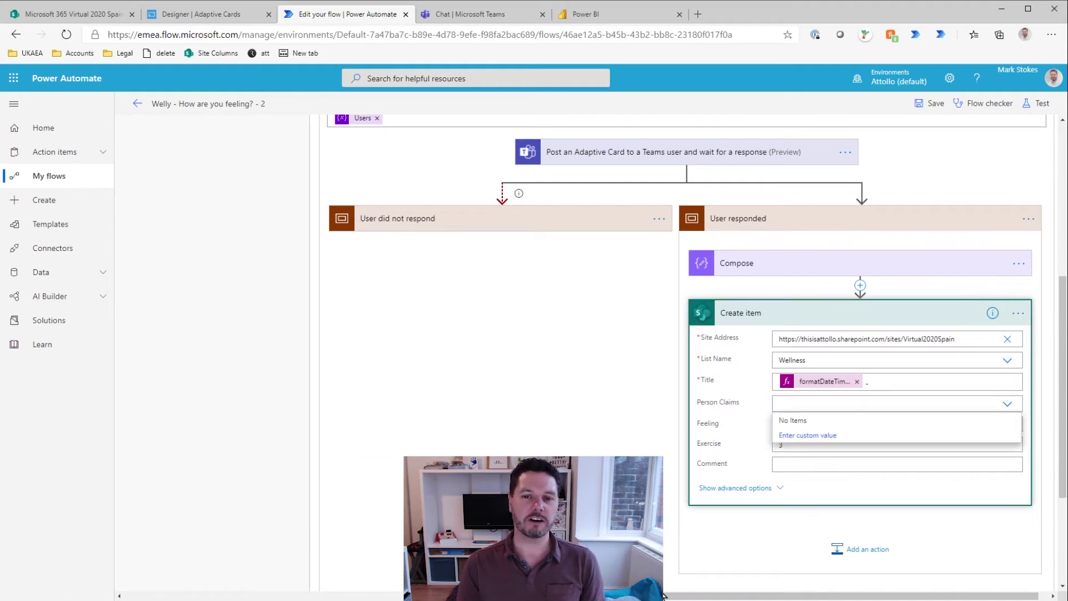
pyautogui.moveTo(662, 596); pyautogui.dragTo(670, 596)
pyautogui.click(780, 435)
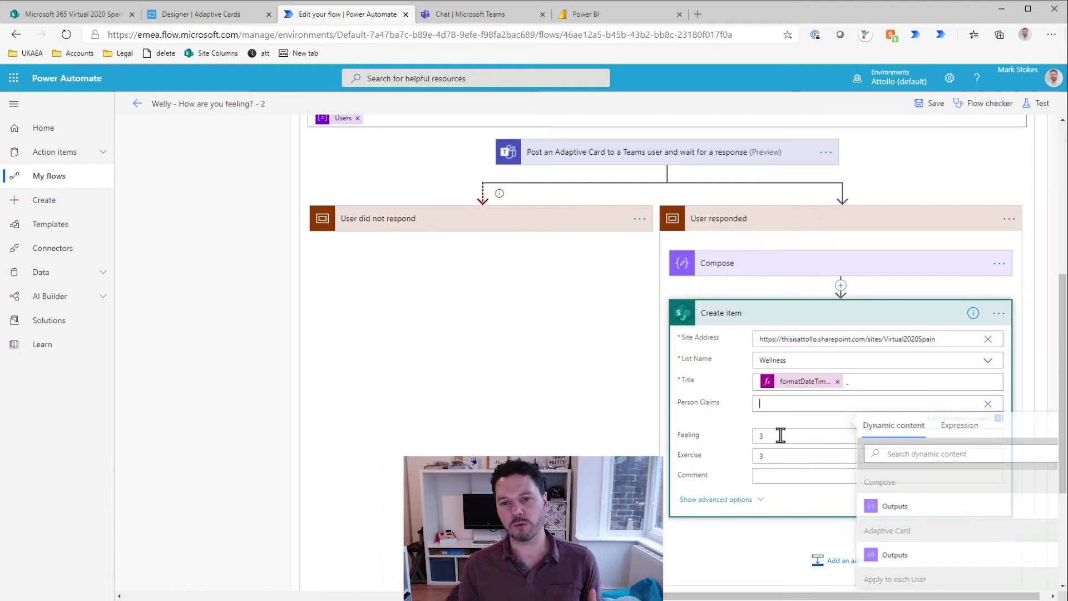
pyautogui.moveTo(743, 595); pyautogui.dragTo(779, 595)
pyautogui.scroll(-3, 953, 529)
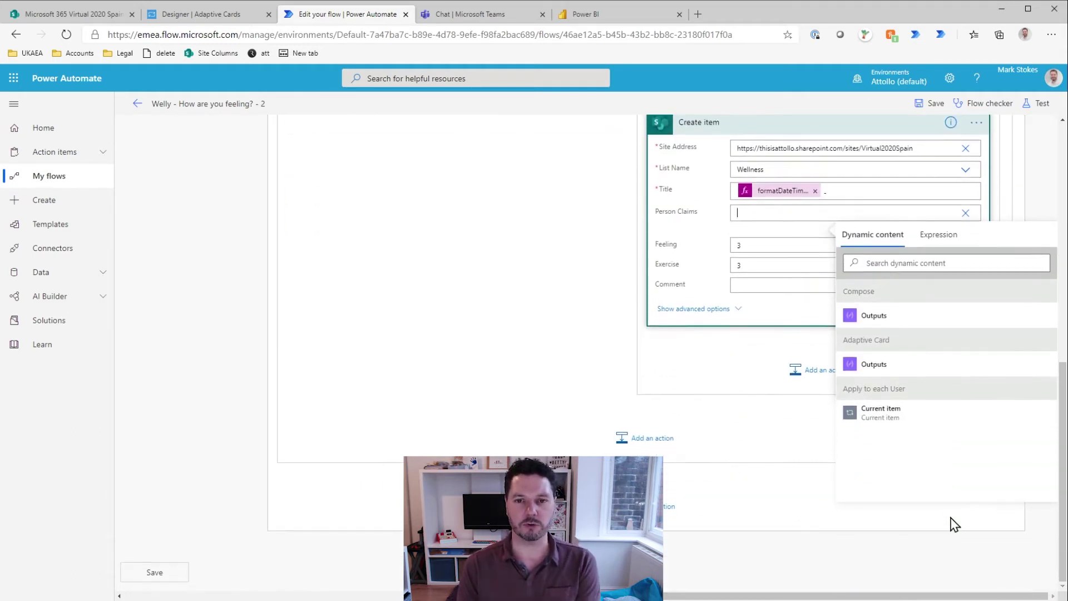
pyautogui.scroll(3, 902, 428)
pyautogui.scroll(-3, 862, 417)
pyautogui.scroll(3, 634, 398)
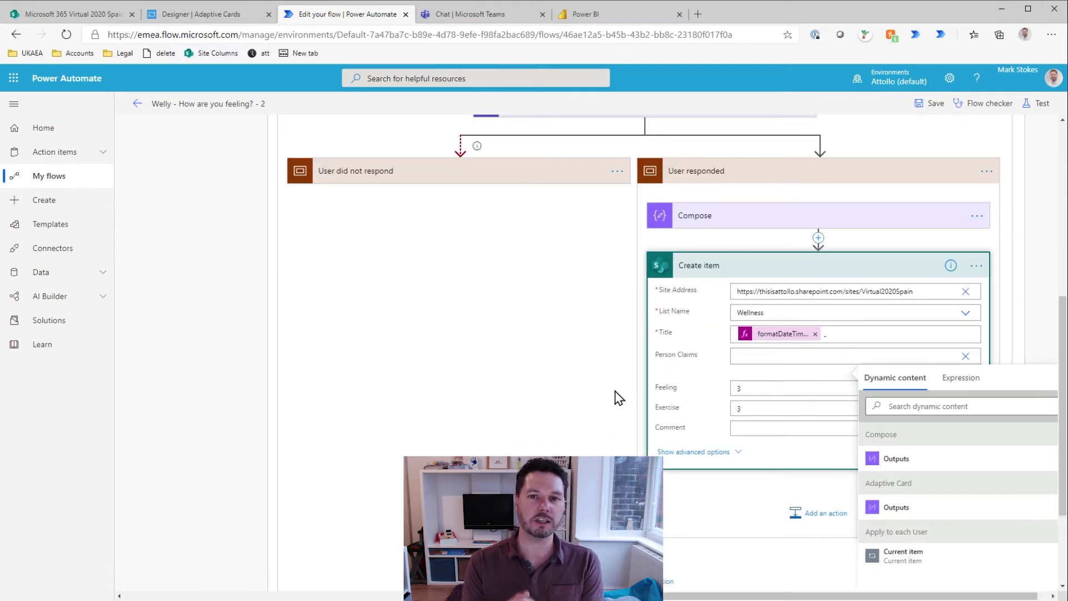
pyautogui.click(619, 397)
# Step: Delete the leftover 'Test' text from the Compose step's Inputs
pyautogui.click(841, 239)
pyautogui.click(804, 225)
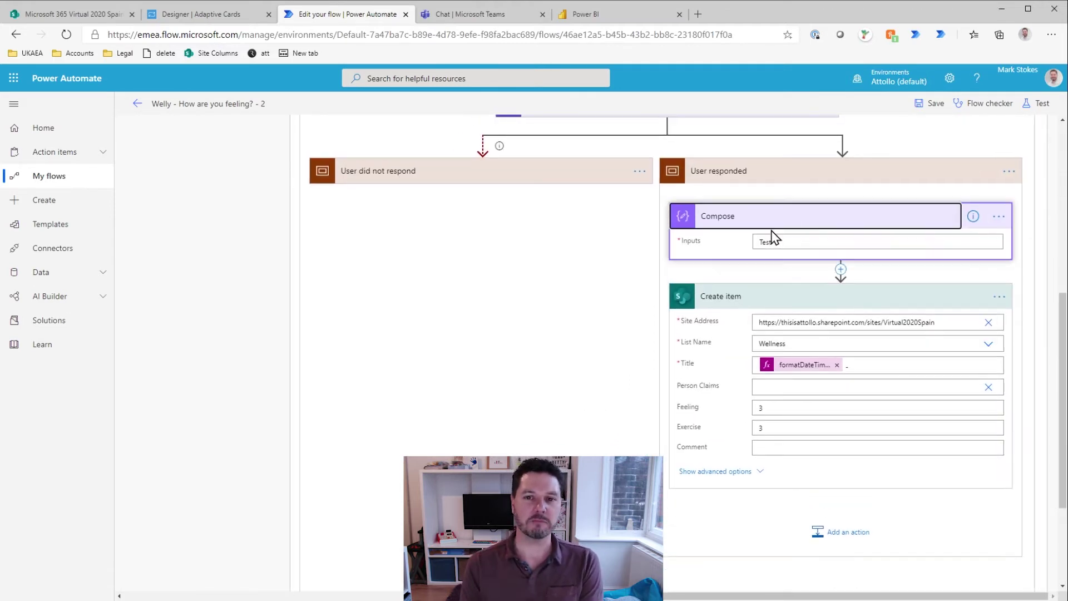
pyautogui.click(780, 239)
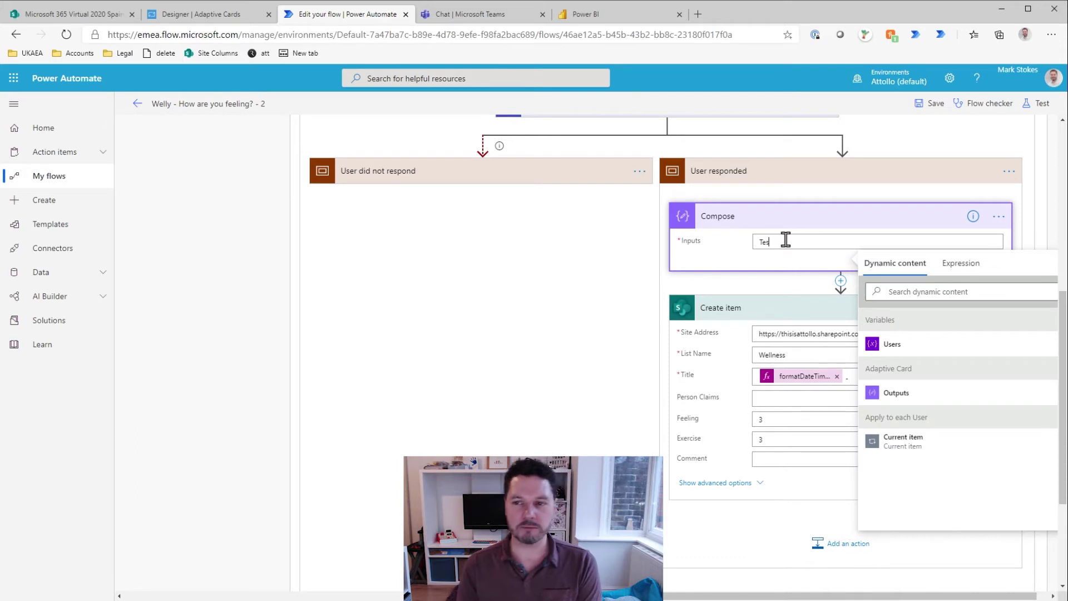
pyautogui.press('BackSpace')
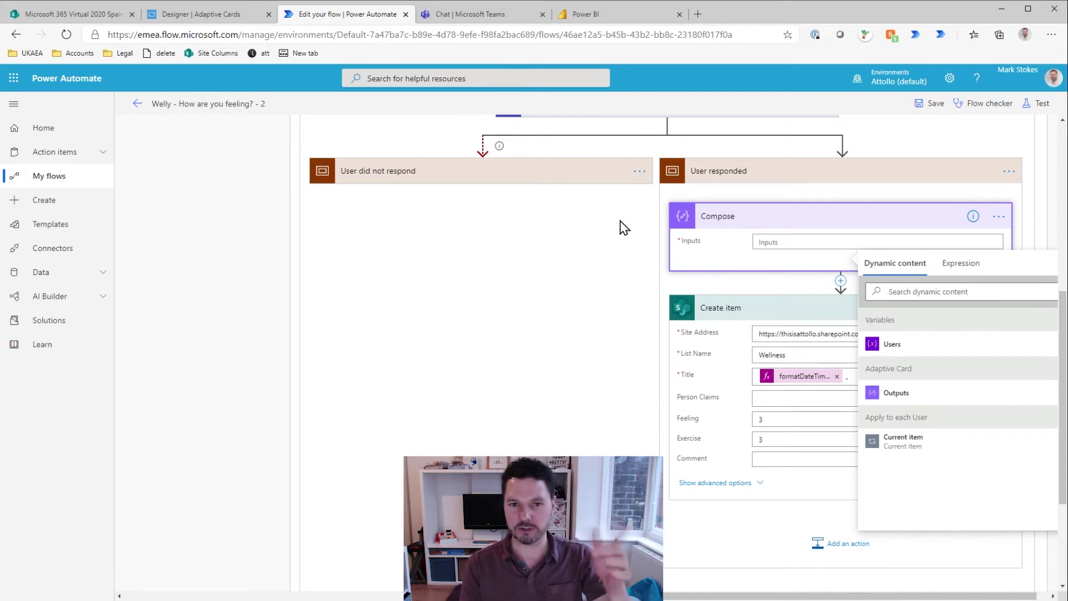
pyautogui.scroll(3, 545, 327)
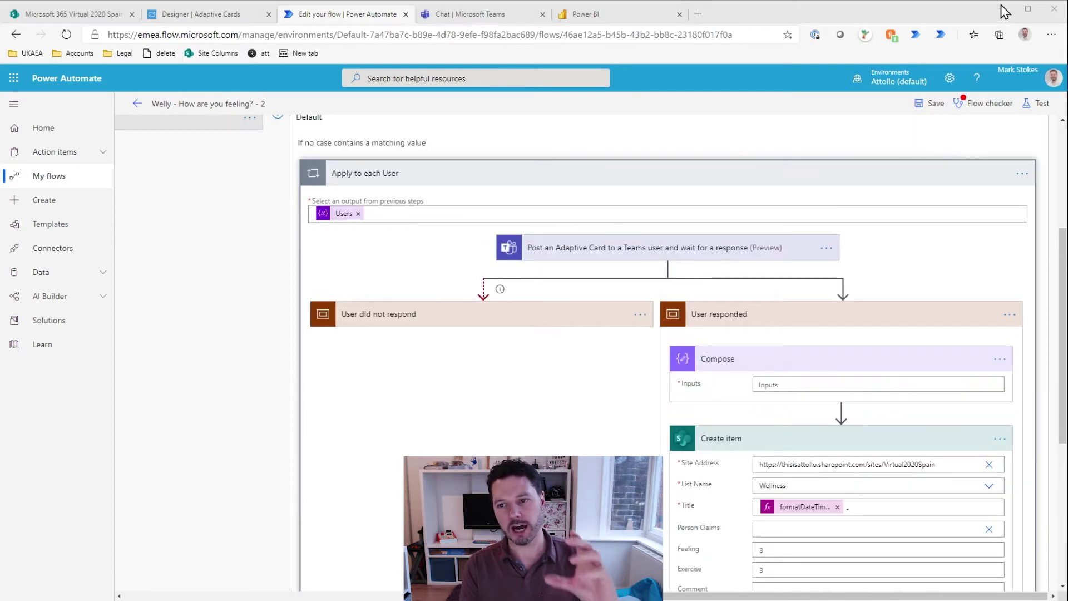
# Step: Enter the responder's userPrincipalName body() expression into Compose Inputs, without the leading @{, and save
pyautogui.click(505, 425)
pyautogui.click(758, 385)
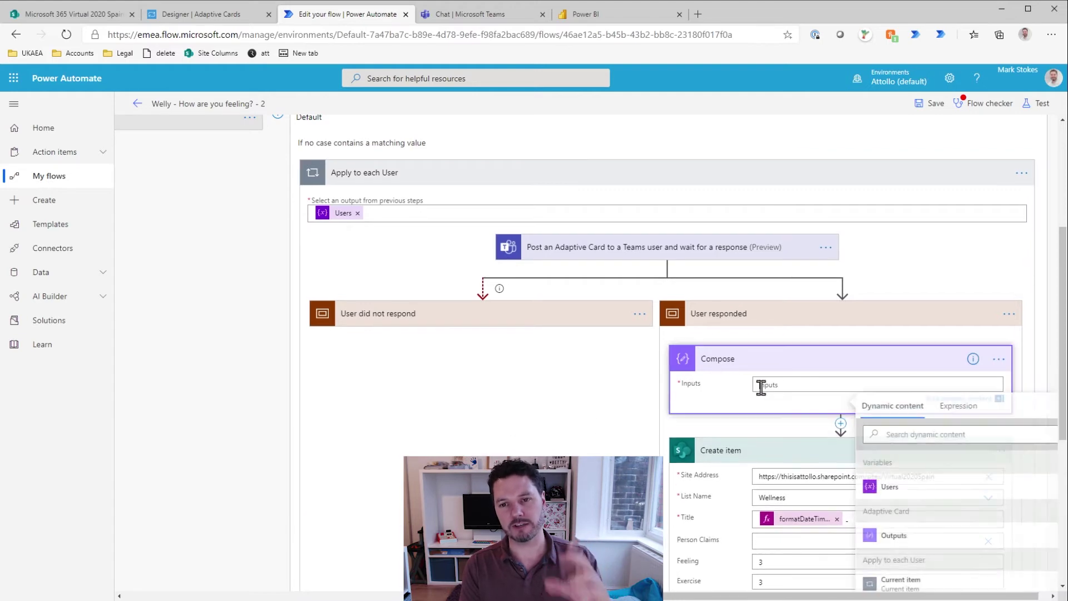
pyautogui.scroll(-4, 901, 500)
pyautogui.scroll(3, 946, 389)
pyautogui.click(958, 337)
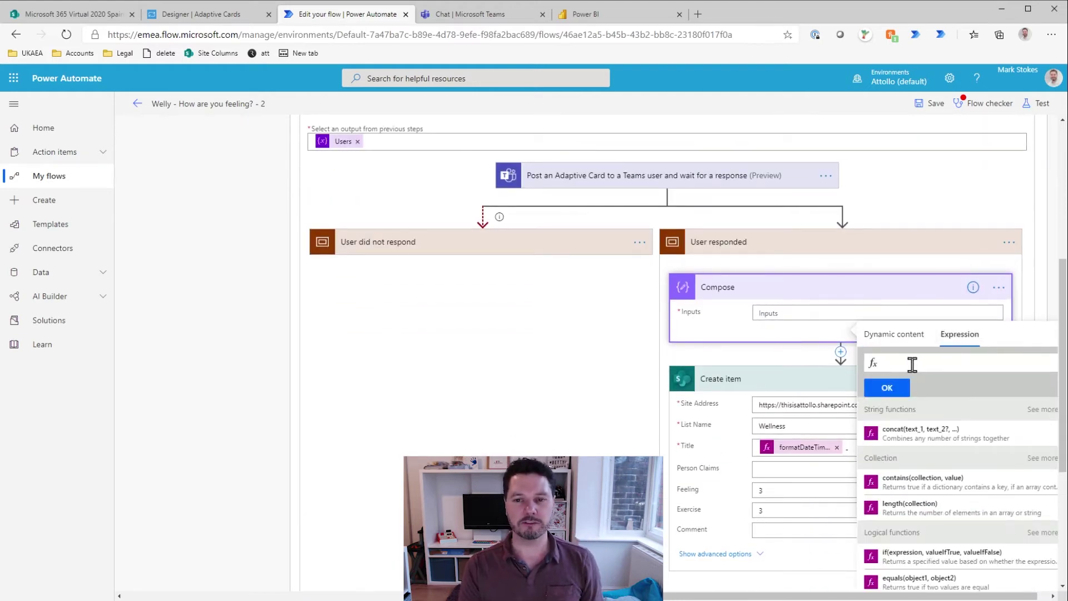
pyautogui.hotkey('ctrl', 'v')
pyautogui.press('Home')
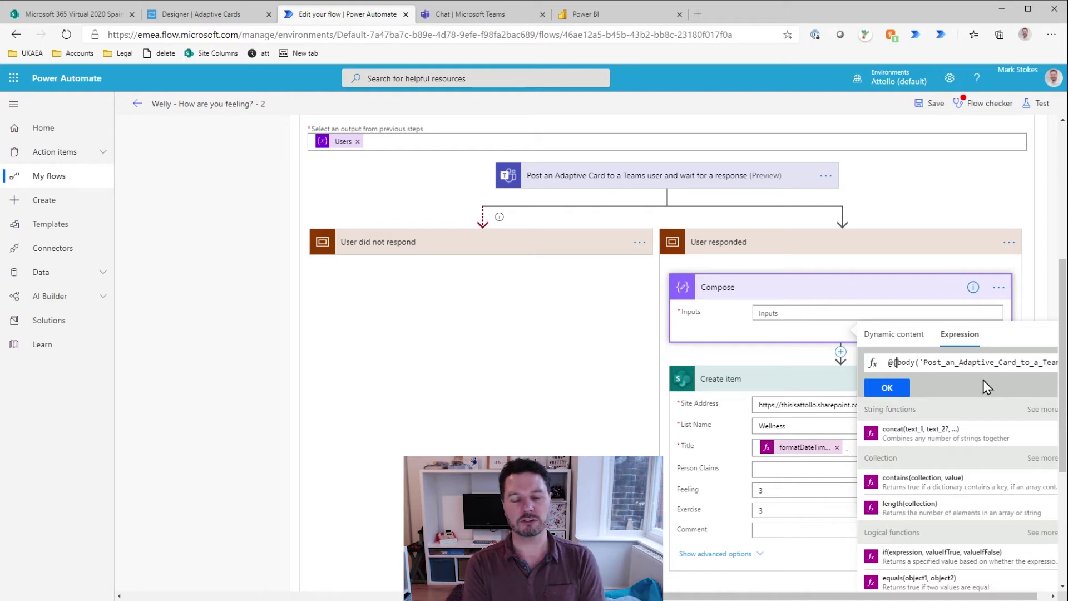
pyautogui.press('Delete')
pyautogui.press('Delete')
pyautogui.hotkey('ctrl', 'Right')
pyautogui.hotkey('ctrl', 'Right')
pyautogui.hotkey('ctrl', 'Right')
pyautogui.hotkey('ctrl', 'Right')
pyautogui.hotkey('ctrl', 'Right')
pyautogui.hotkey('ctrl', 'Right')
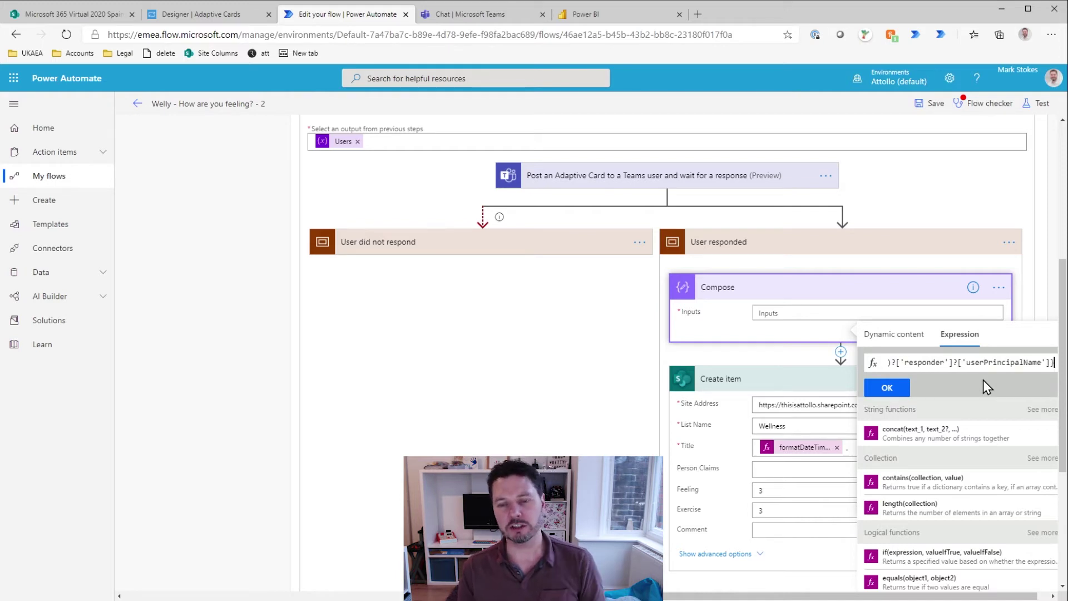
pyautogui.click(896, 389)
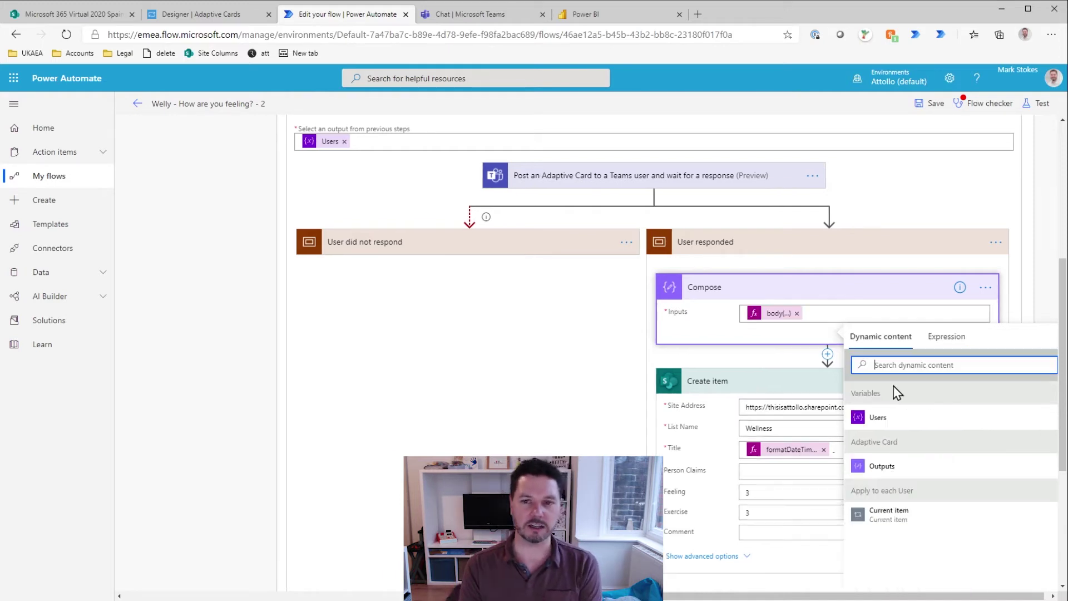
pyautogui.click(931, 104)
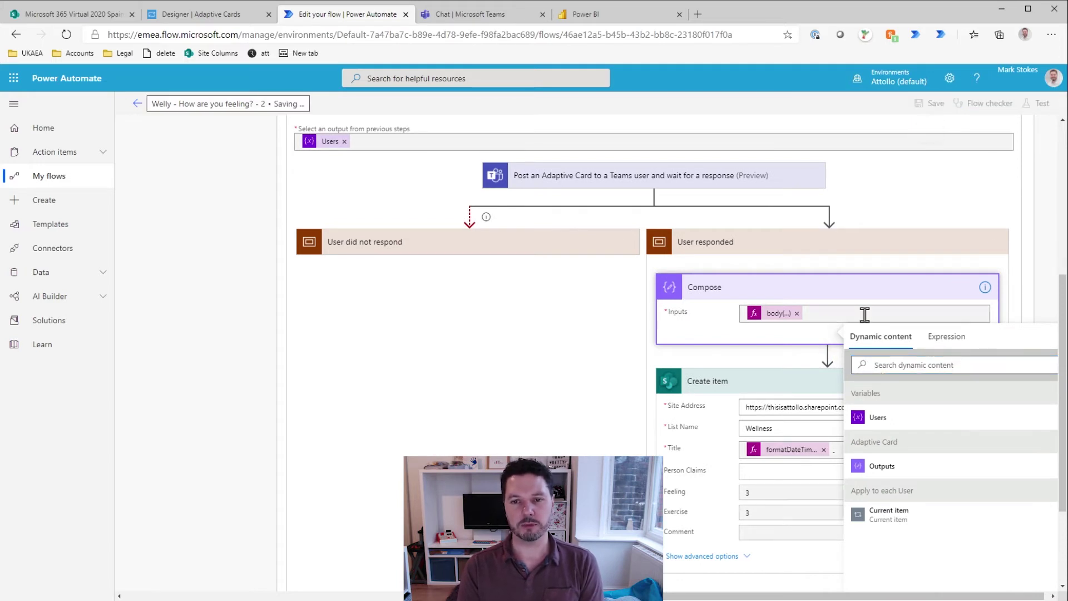
# Step: Reopen the Compose body expression and select its full text to copy
pyautogui.click(779, 314)
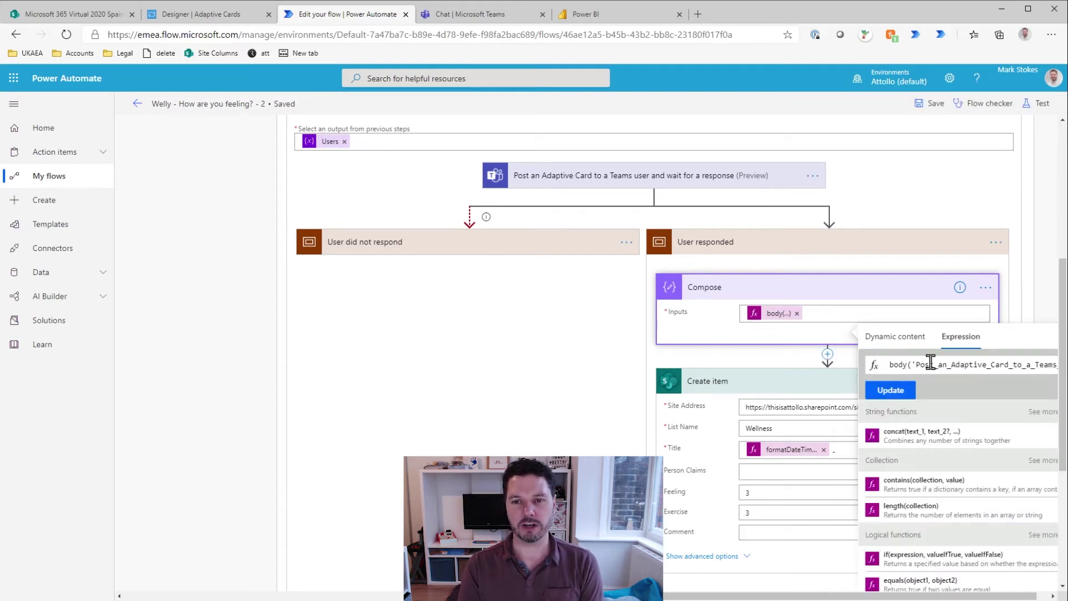
pyautogui.press('End')
pyautogui.hotkey('ctrl', 'a')
pyautogui.click(932, 364)
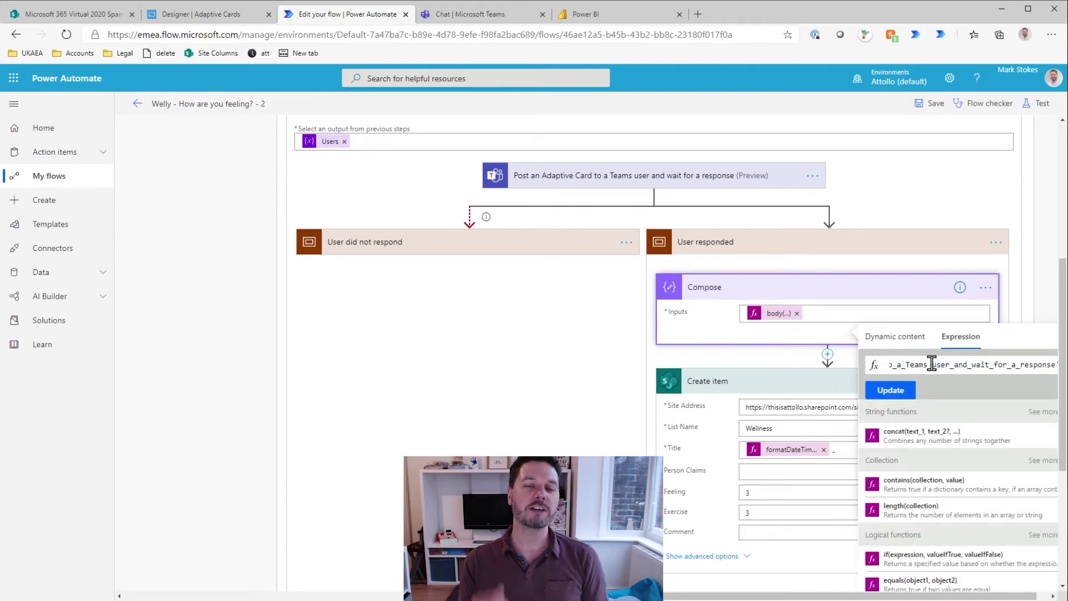
pyautogui.hotkey('ctrl', 'a')
pyautogui.click(633, 379)
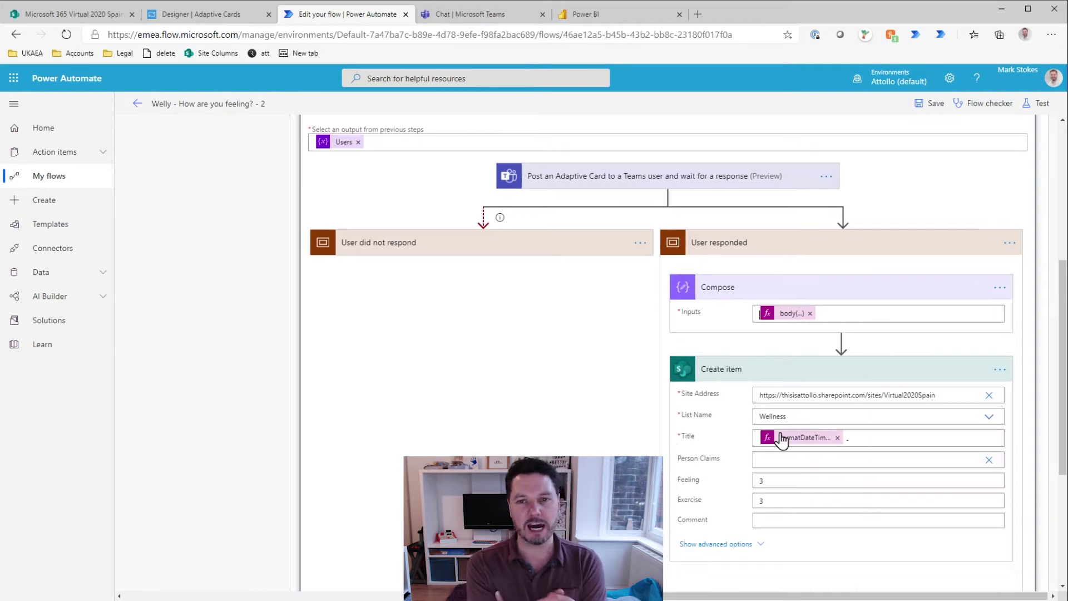
# Step: Set Person Claims to the responder's userPrincipalName expression and save the flow
pyautogui.click(767, 471)
pyautogui.click(918, 279)
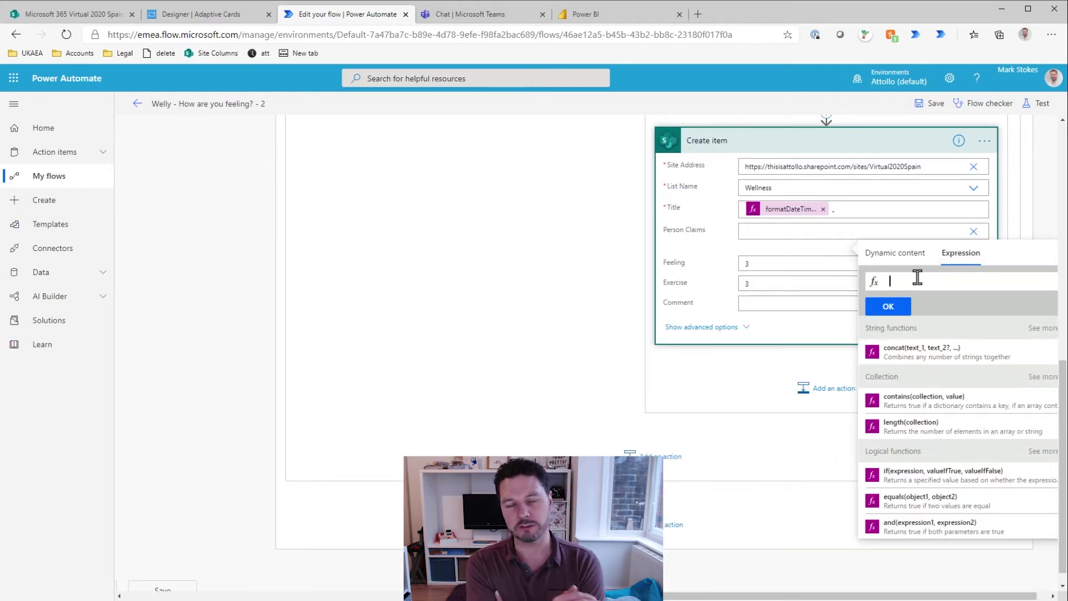
pyautogui.hotkey('ctrl', 'v')
pyautogui.press('Home')
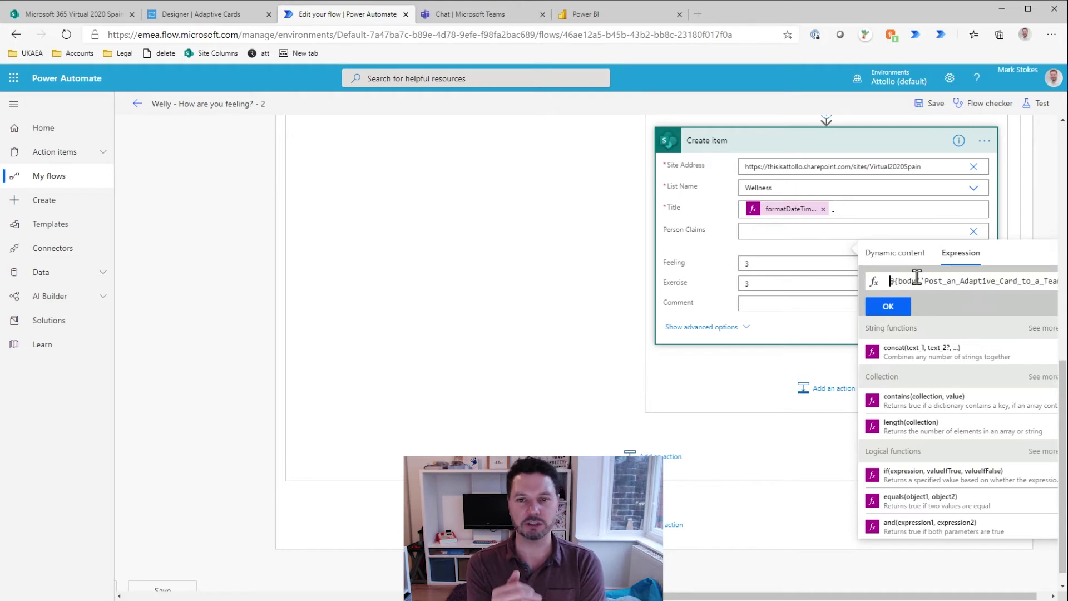
pyautogui.click(897, 306)
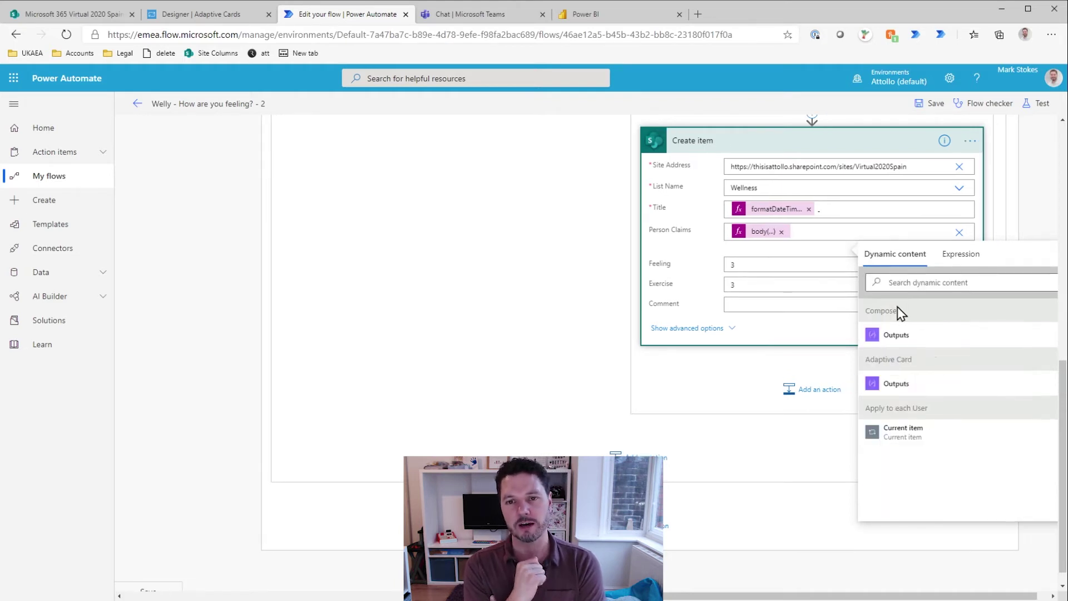
pyautogui.click(935, 104)
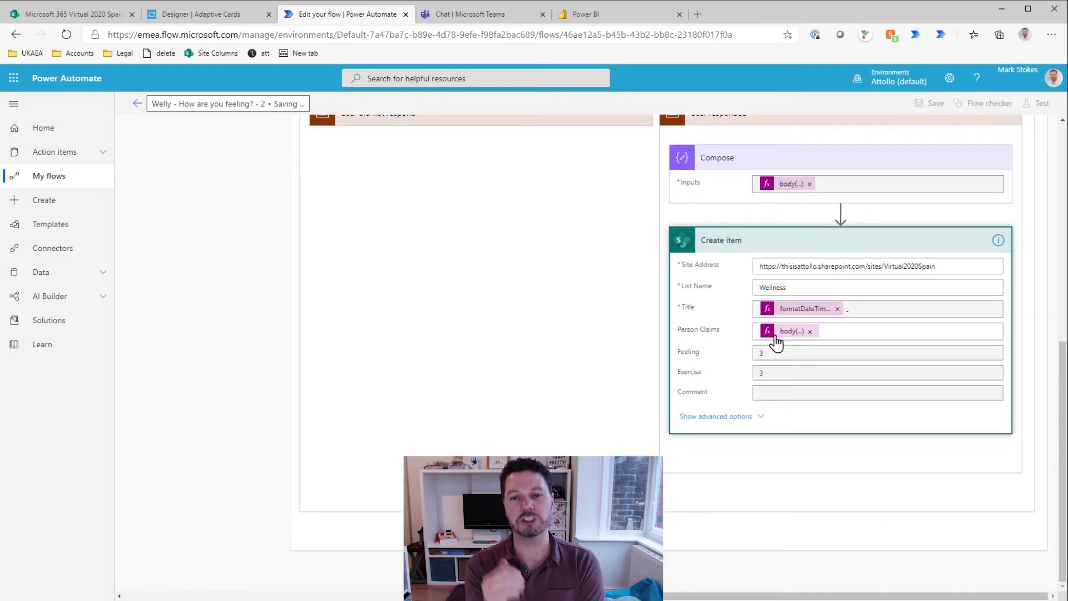
# Step: Remove the body expression from the Compose step's Inputs
pyautogui.click(772, 256)
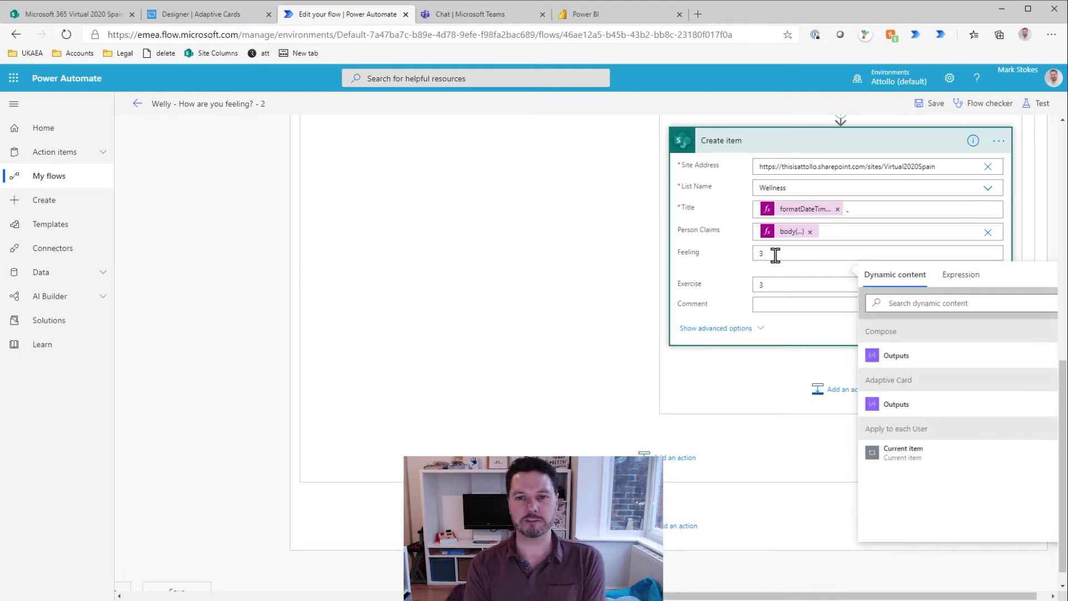
pyautogui.scroll(4, 775, 254)
pyautogui.click(807, 229)
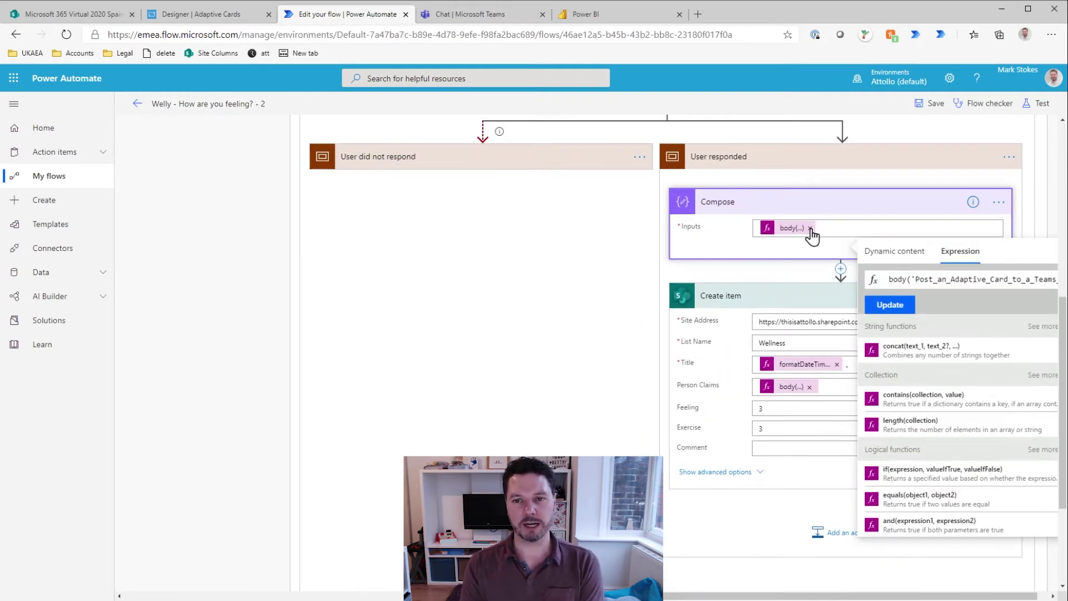
pyautogui.click(810, 228)
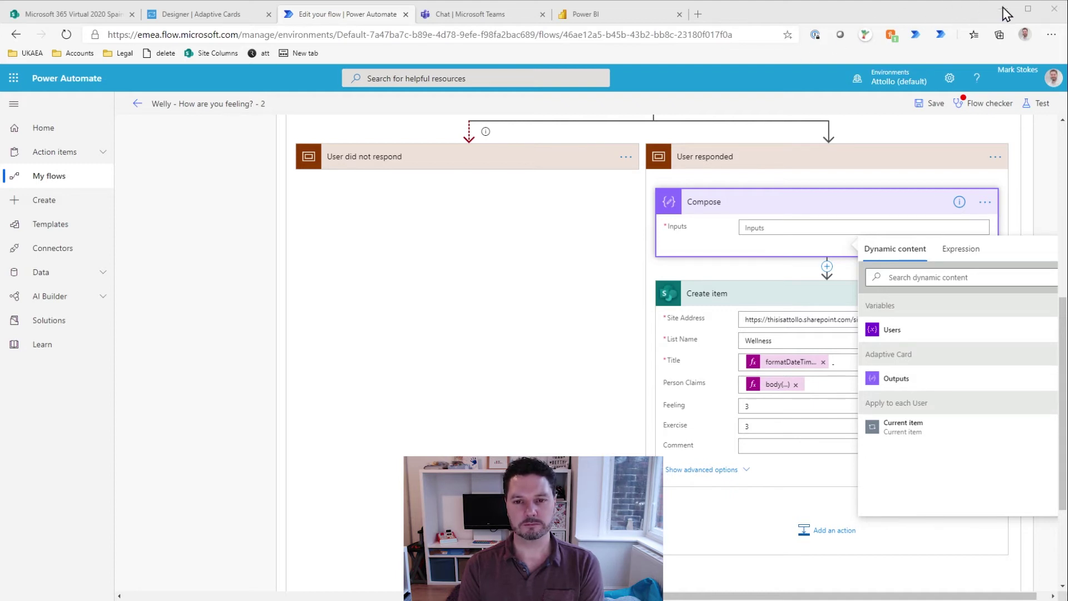
# Step: Set Feeling to the card response's feeling expression, trimming stray characters
pyautogui.click(767, 404)
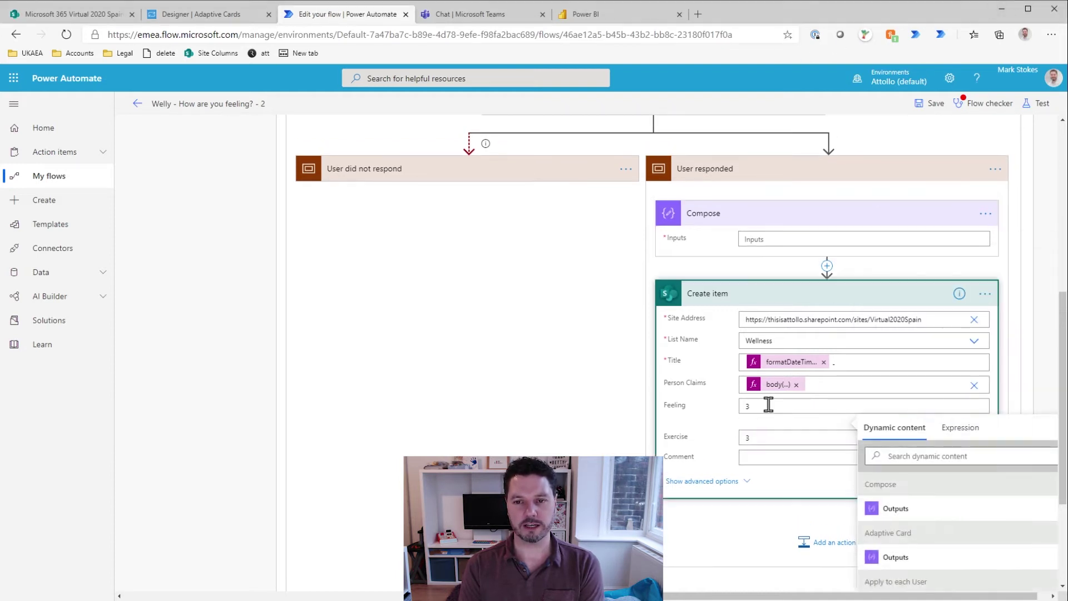
pyautogui.click(960, 427)
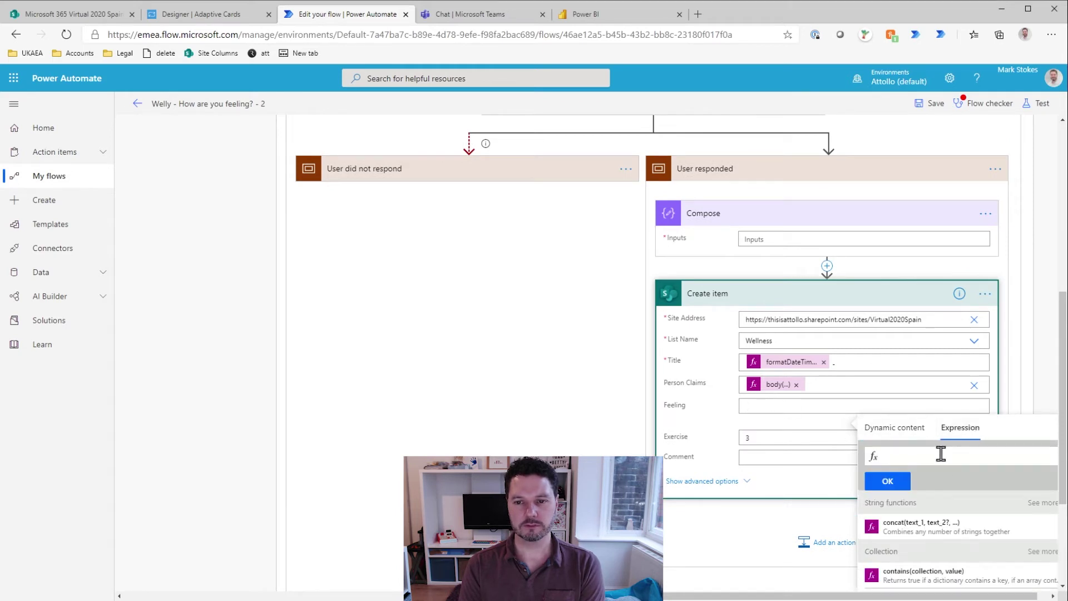
pyautogui.hotkey('ctrl', 'v')
pyautogui.press('BackSpace')
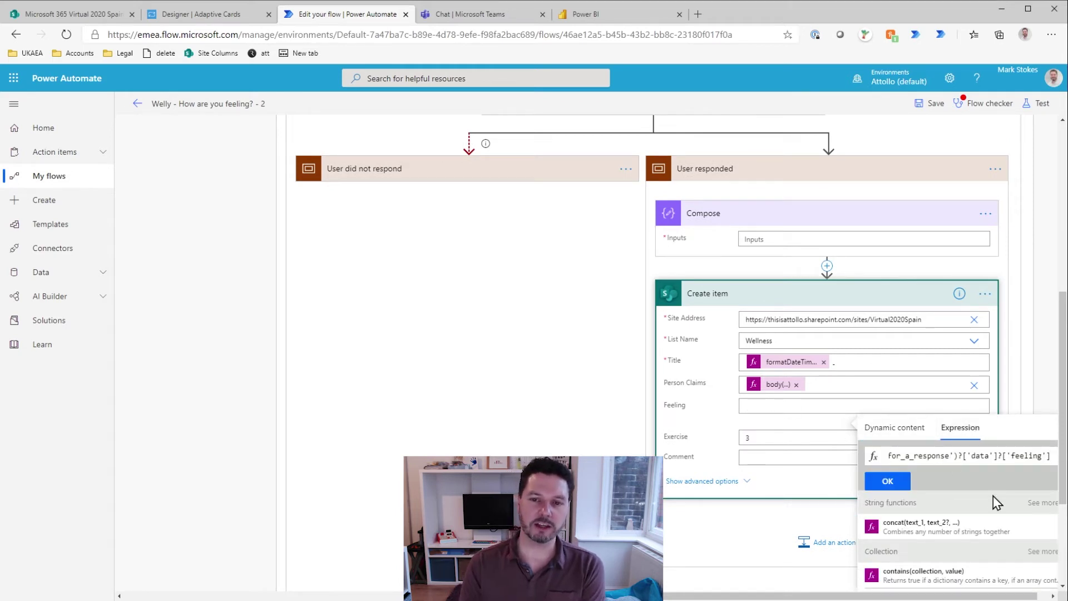
pyautogui.press('Home')
pyautogui.press('Delete')
pyautogui.press('Delete')
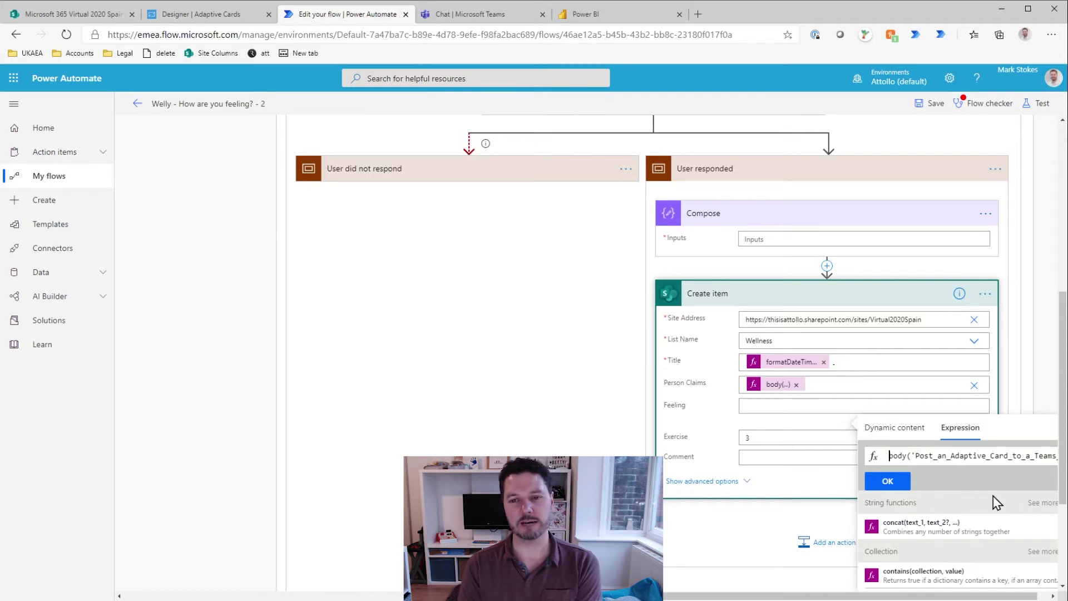
pyautogui.hotkey('ctrl', 'a')
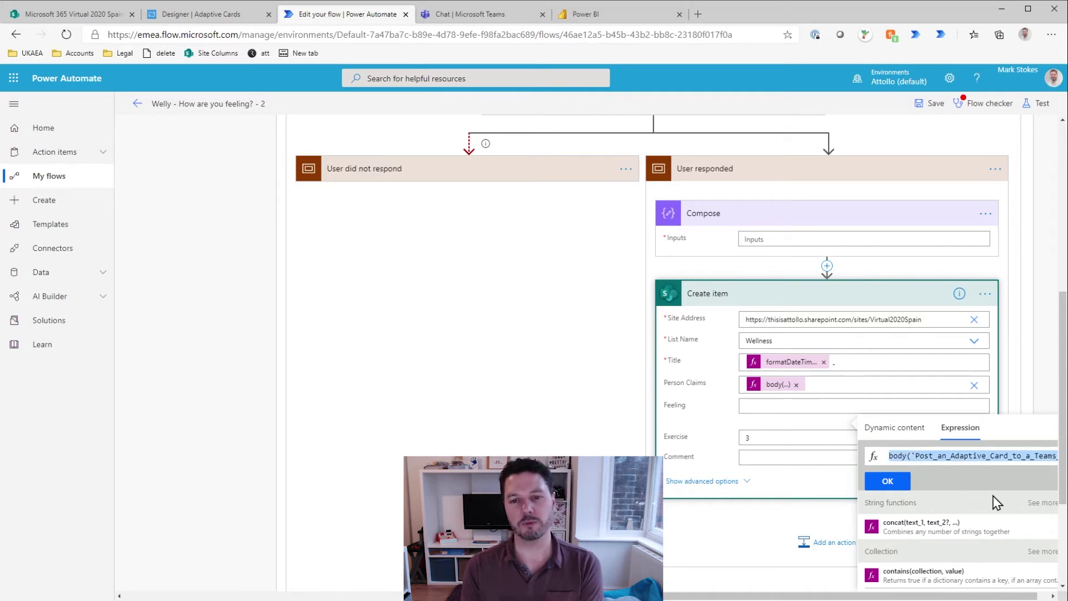
pyautogui.click(897, 480)
# Step: Set Exercise to the same expression with the data key changed to 'exercise'
pyautogui.click(776, 439)
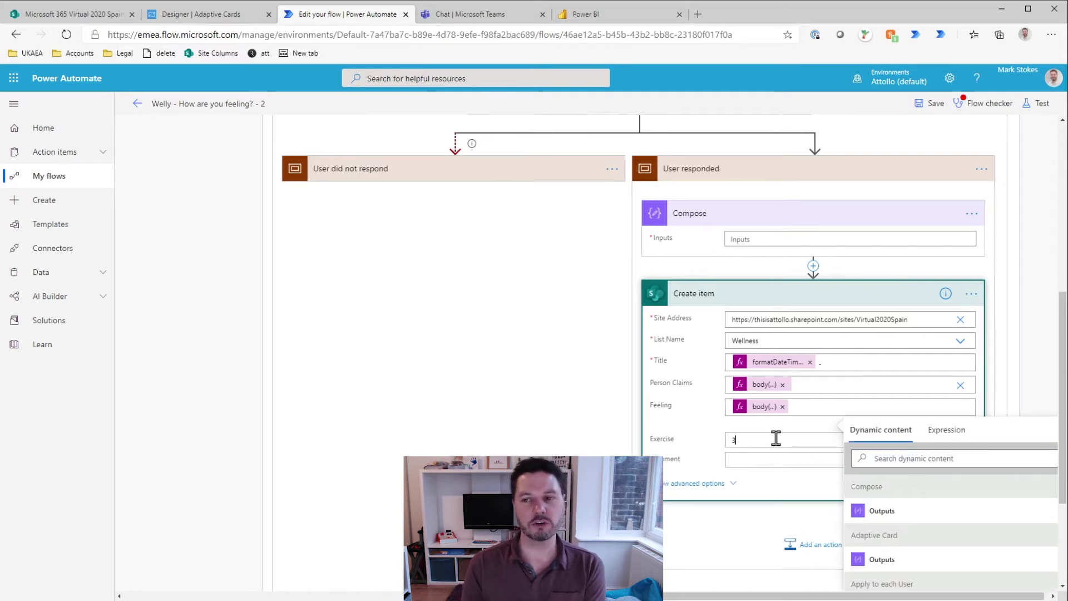
pyautogui.click(962, 462)
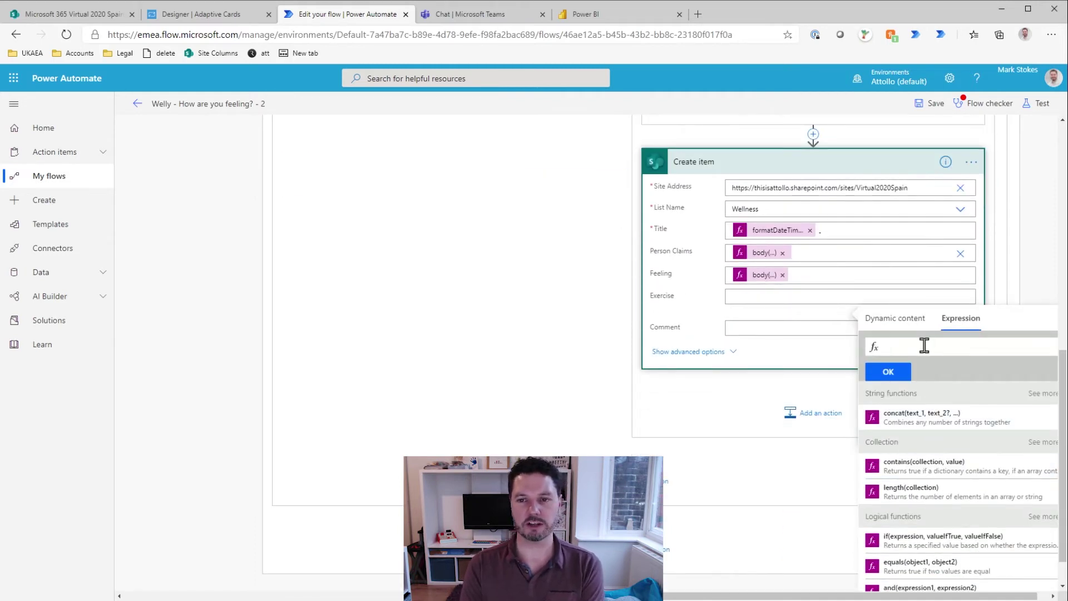
pyautogui.hotkey('ctrl', 'v')
pyautogui.doubleClick(1027, 345)
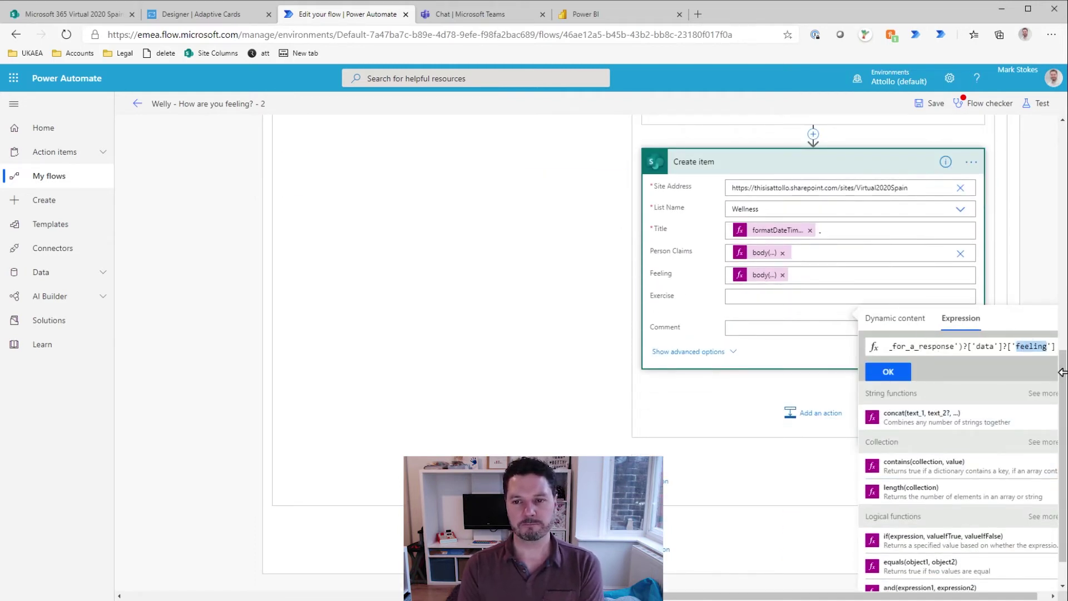
pyautogui.write('exercise')
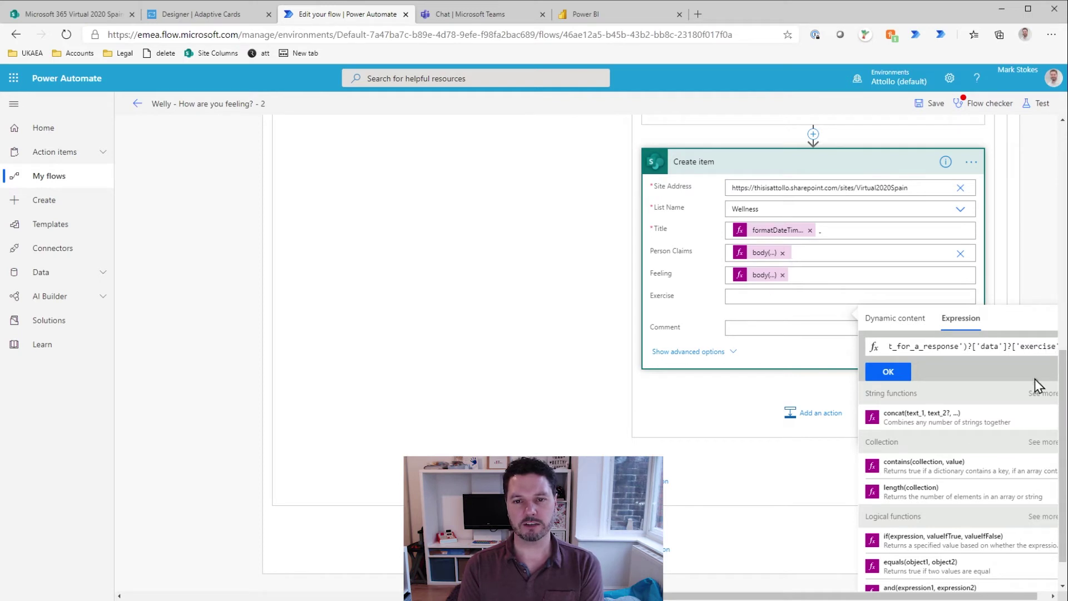
pyautogui.click(887, 371)
# Step: Set Comment to the same expression with the data key changed to 'comments'
pyautogui.click(772, 330)
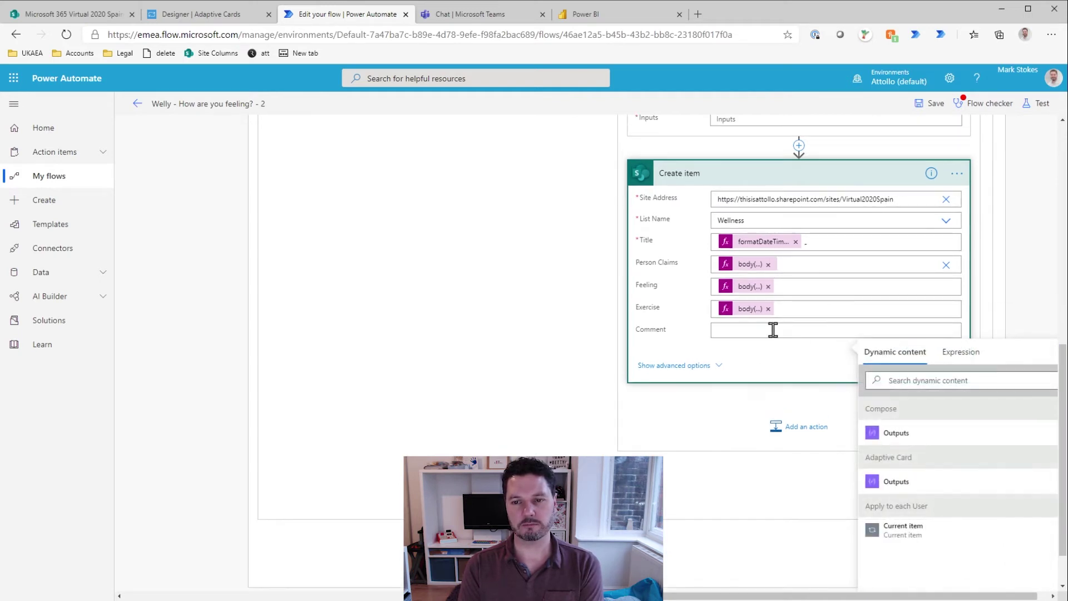
pyautogui.click(961, 352)
pyautogui.write("_for_a_response')?['data']?['feeling']")
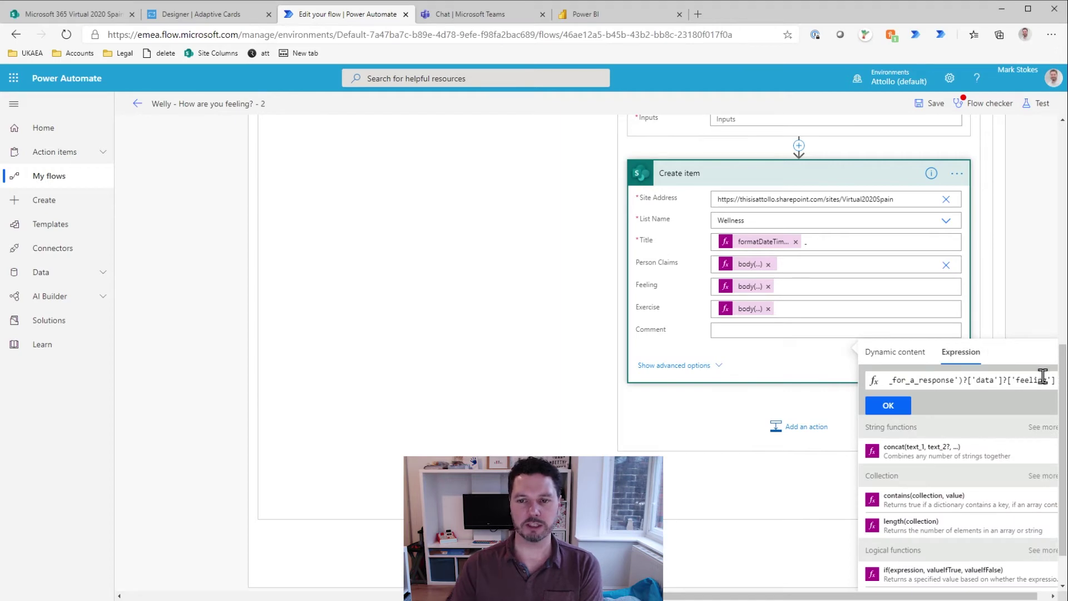
pyautogui.doubleClick(1042, 377)
pyautogui.write('comments')
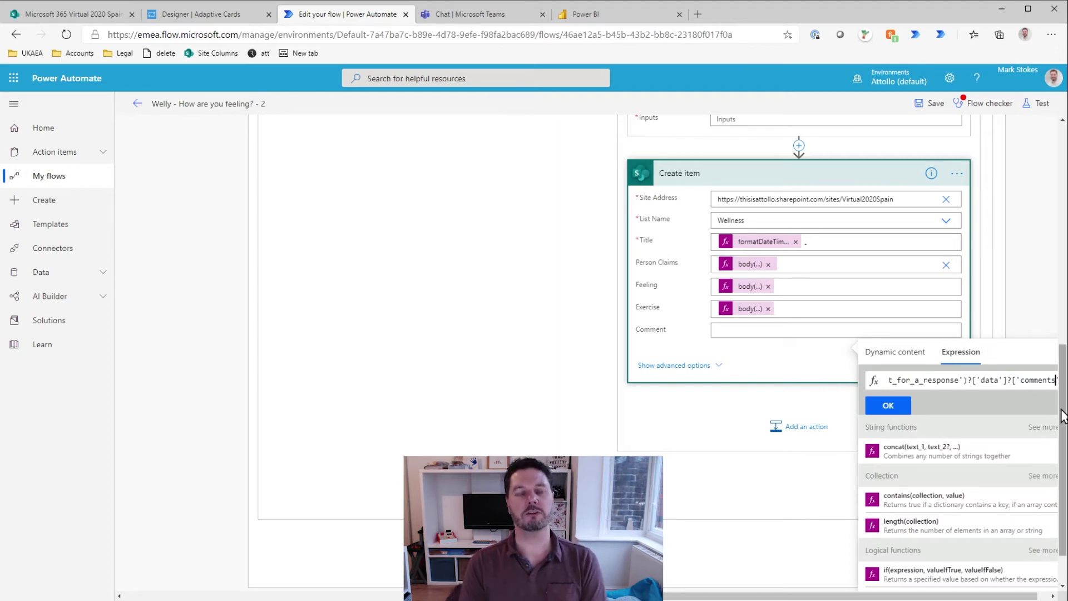
pyautogui.click(888, 405)
# Step: Check the Additional Comments input's Id, correct Comment's data key to 'comment', and save
pyautogui.click(188, 14)
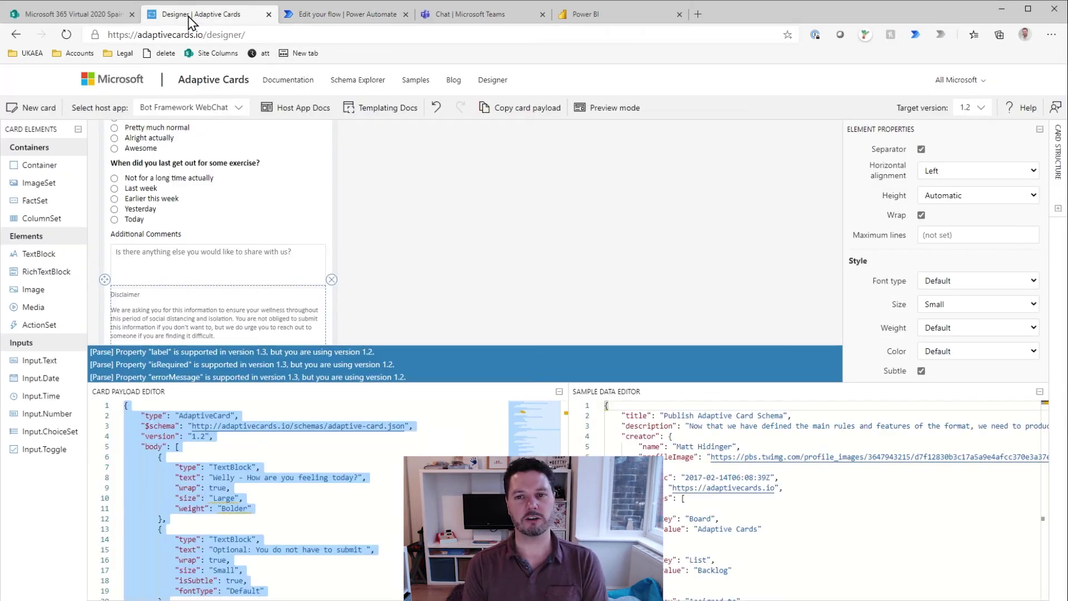
pyautogui.click(177, 248)
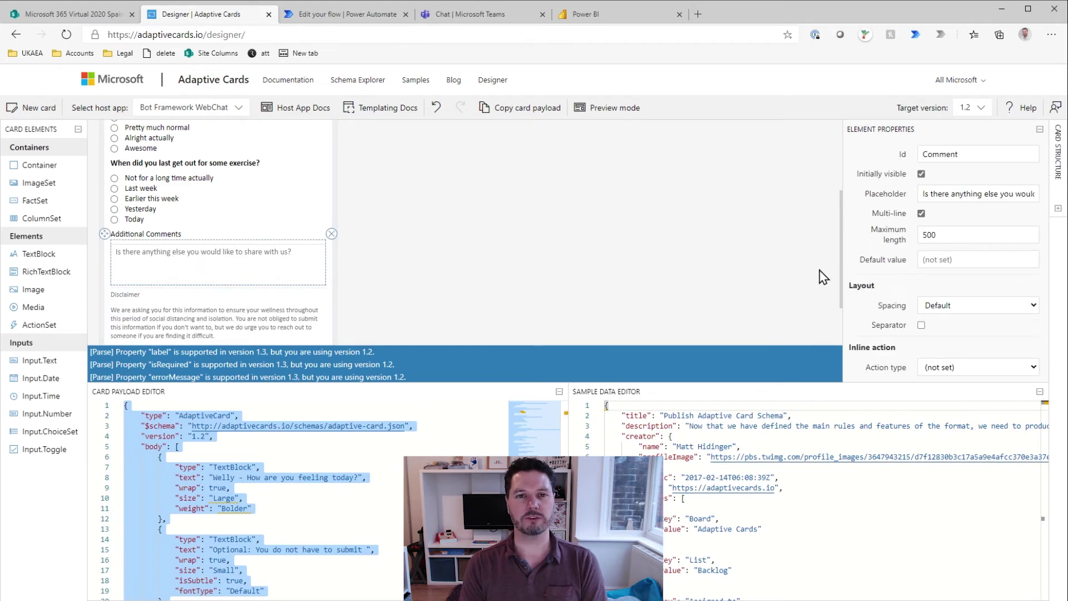
pyautogui.click(945, 219)
pyautogui.doubleClick(945, 218)
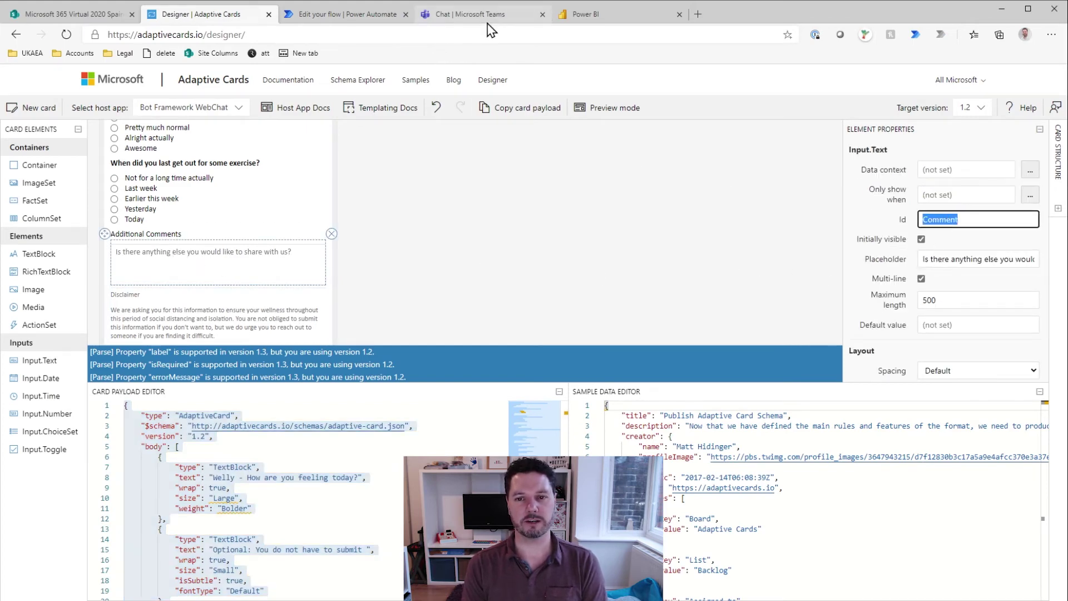
pyautogui.click(356, 16)
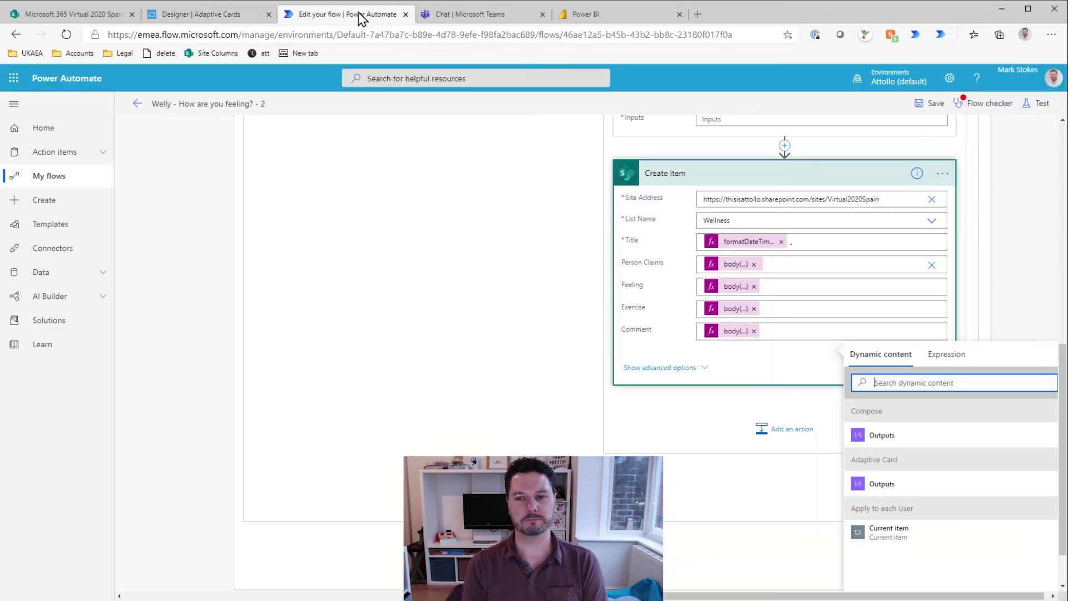
pyautogui.click(740, 332)
pyautogui.press('End')
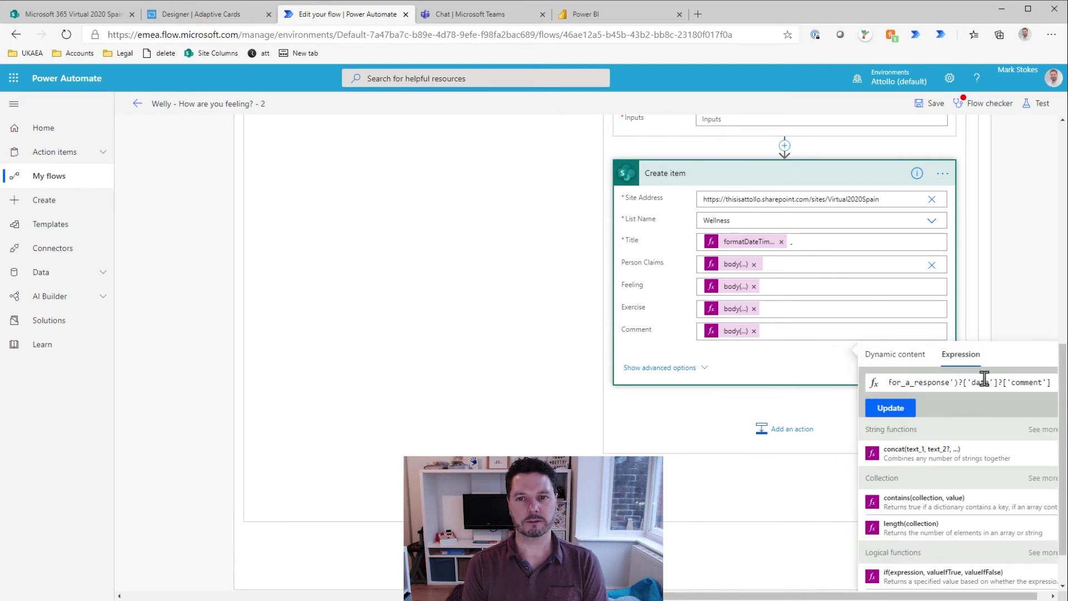
pyautogui.click(891, 408)
pyautogui.click(922, 102)
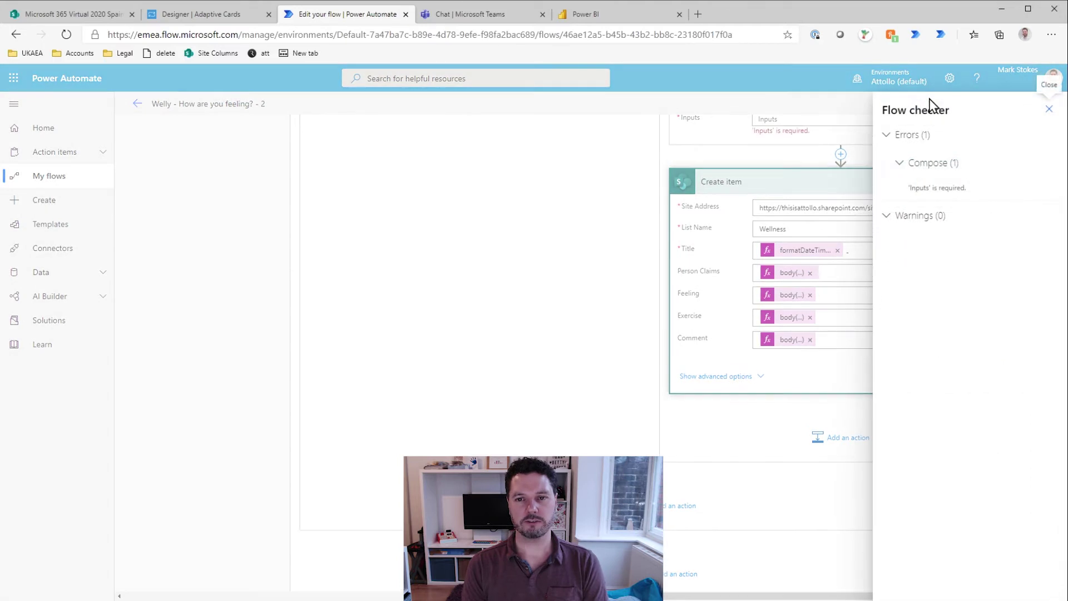
# Step: Close the flow checker and delete the Compose step from the Welly flow
pyautogui.click(1049, 109)
pyautogui.scroll(3, 925, 162)
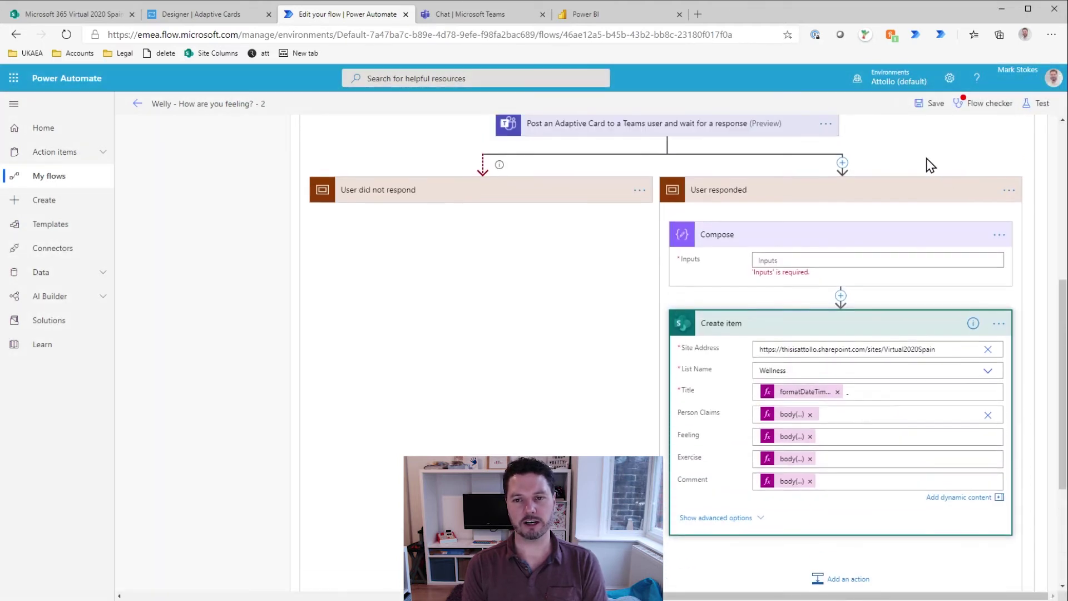
pyautogui.click(998, 237)
pyautogui.click(890, 379)
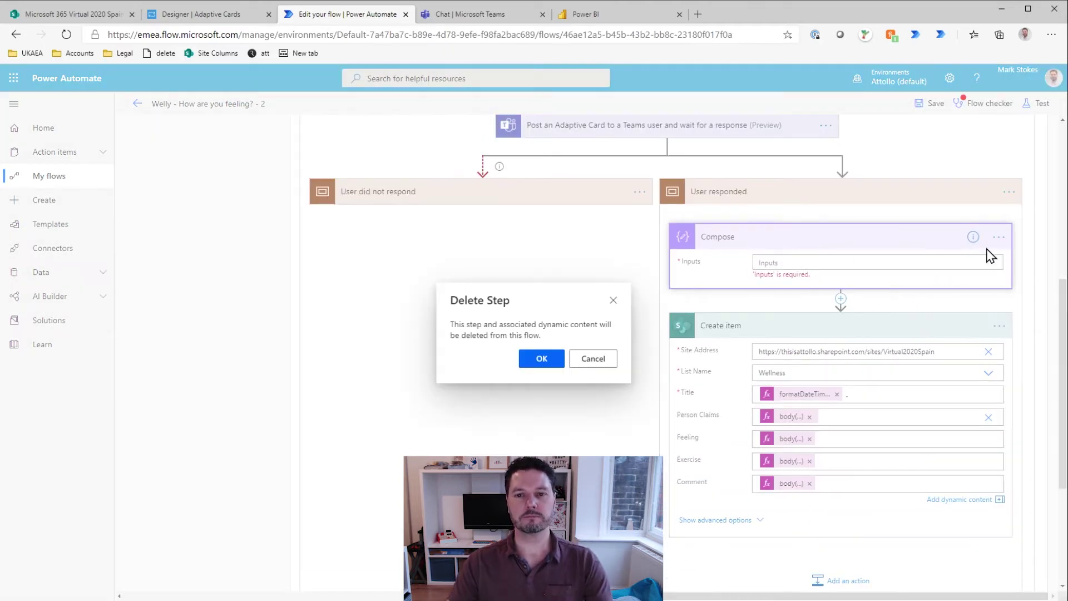
pyautogui.click(541, 359)
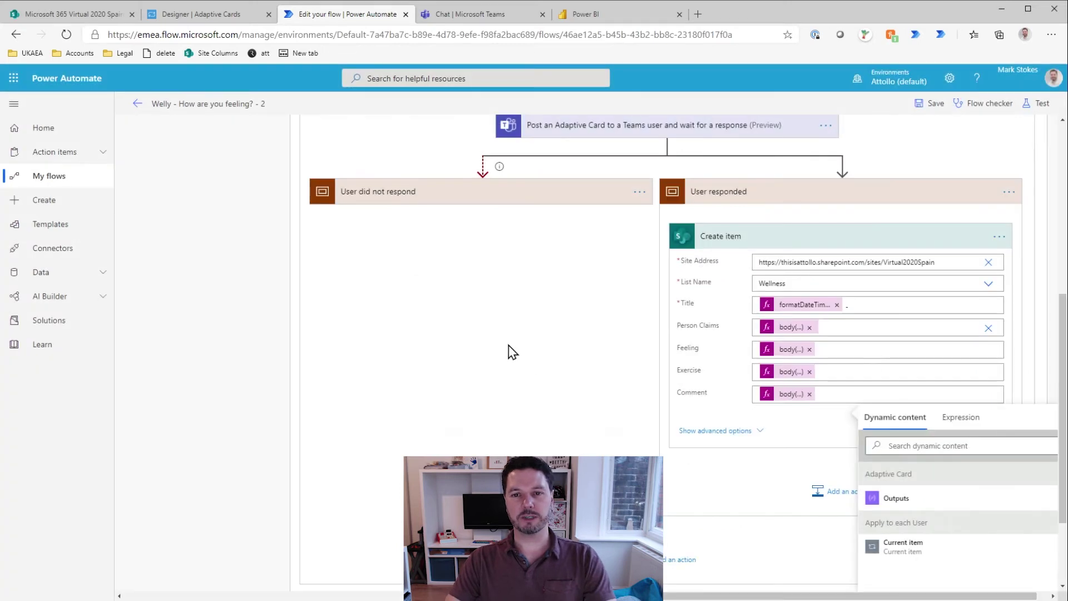
# Step: Save the flow and start a manual test run, then view the card in Teams
pyautogui.click(929, 104)
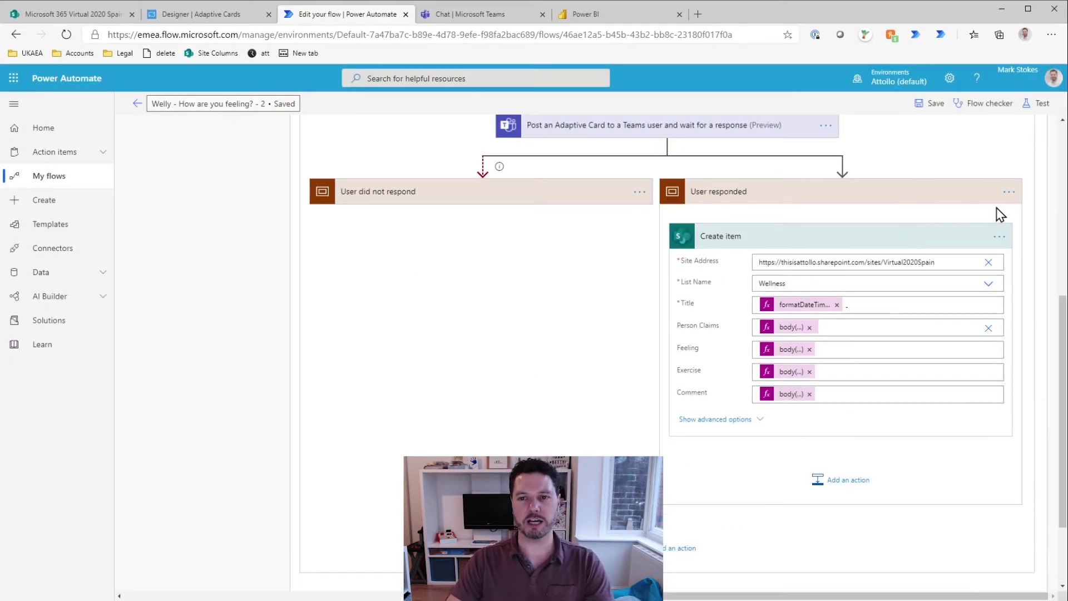
pyautogui.click(1039, 109)
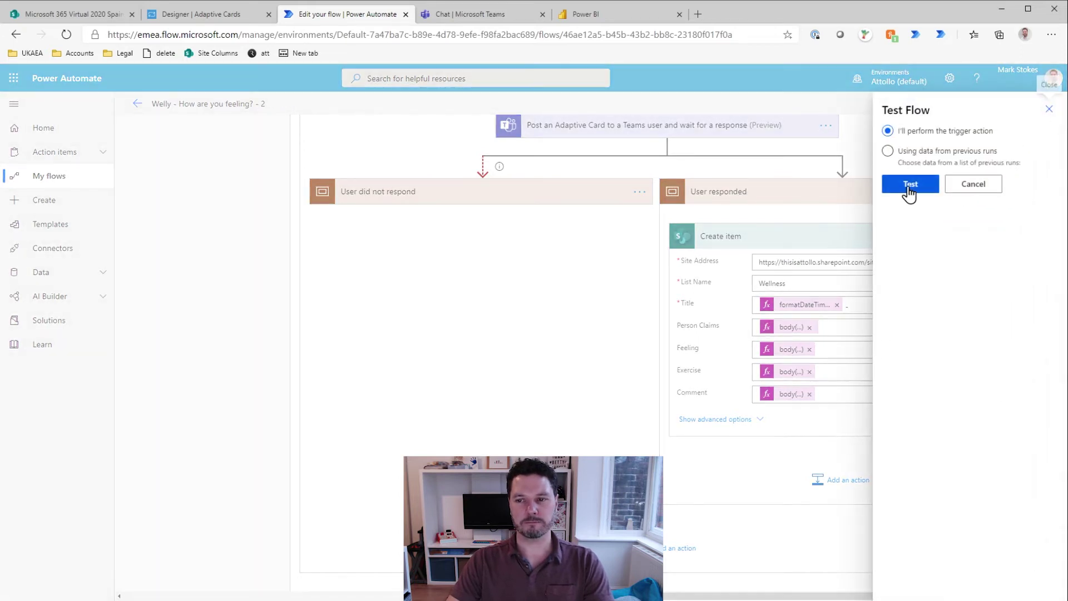
pyautogui.click(908, 192)
pyautogui.click(913, 581)
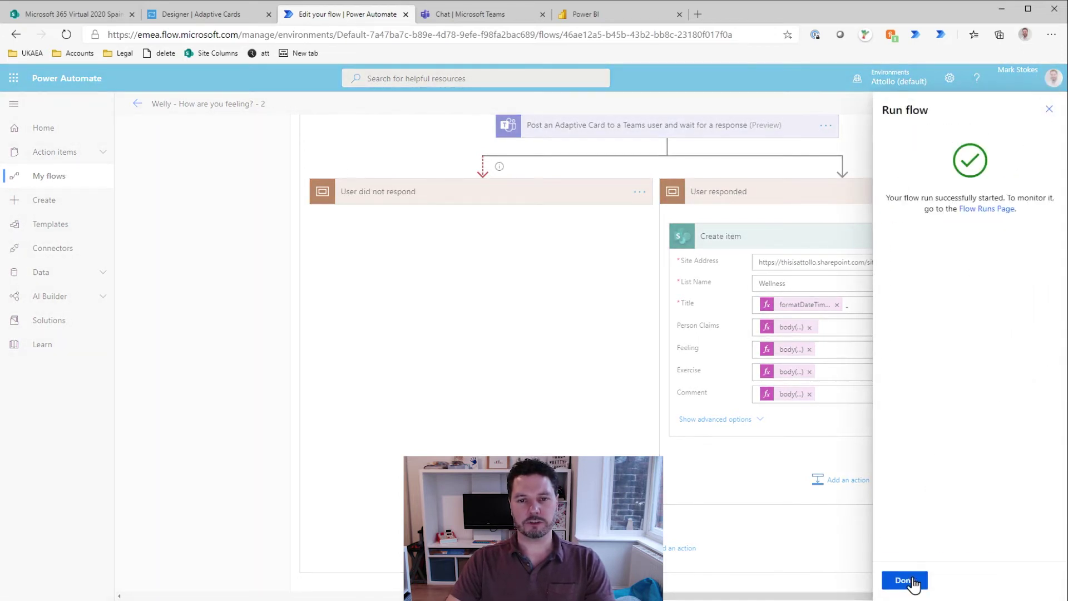
pyautogui.click(912, 577)
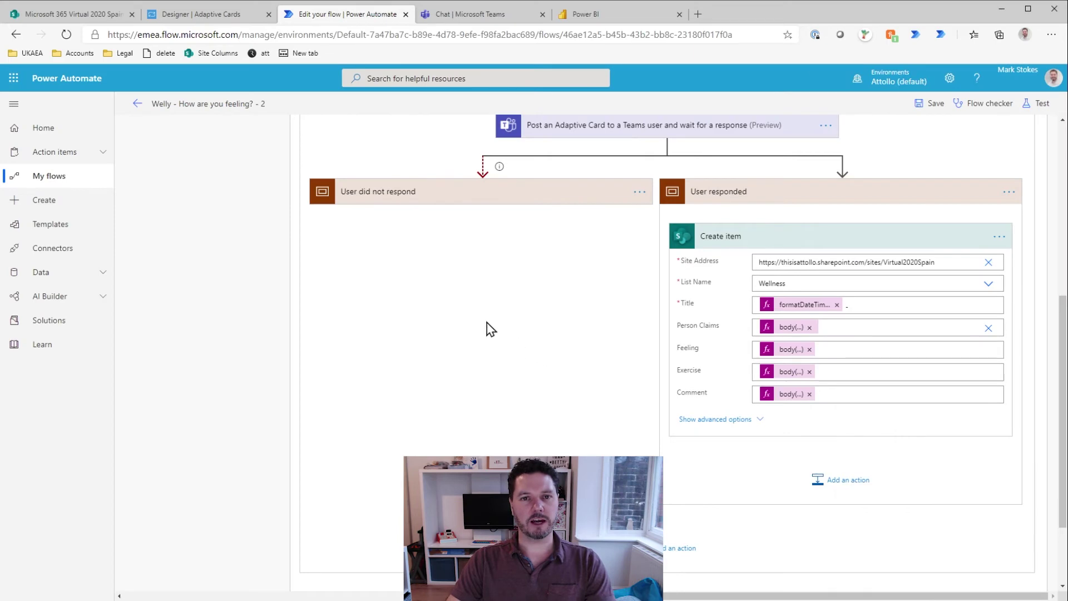
pyautogui.click(473, 15)
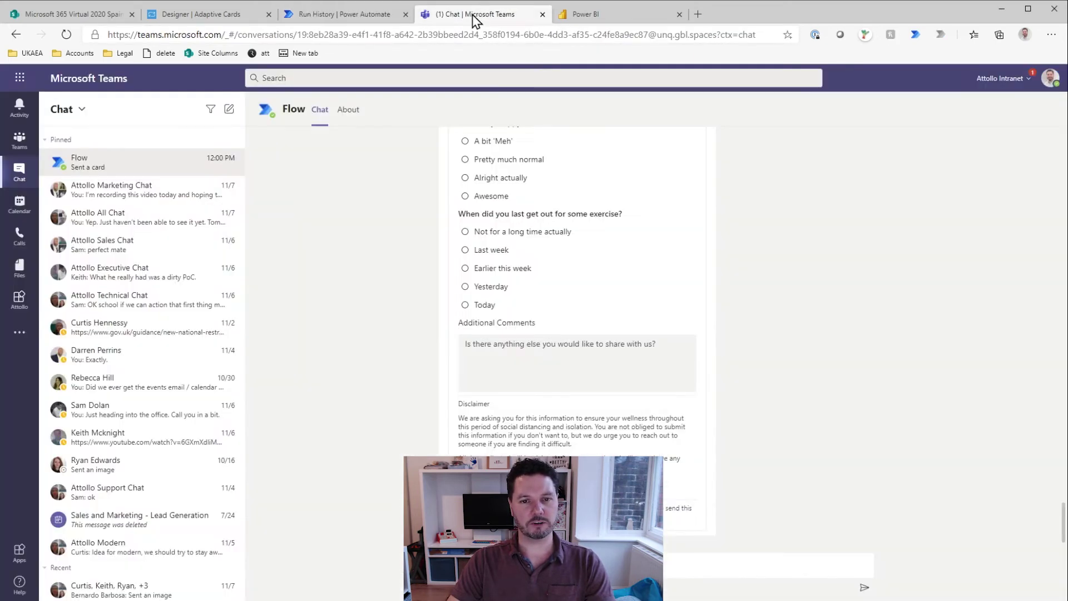
# Step: Answer the Welly card with Awesome, exercise Today and the comment 'I am feeling great!!!'
pyautogui.scroll(-3, 588, 393)
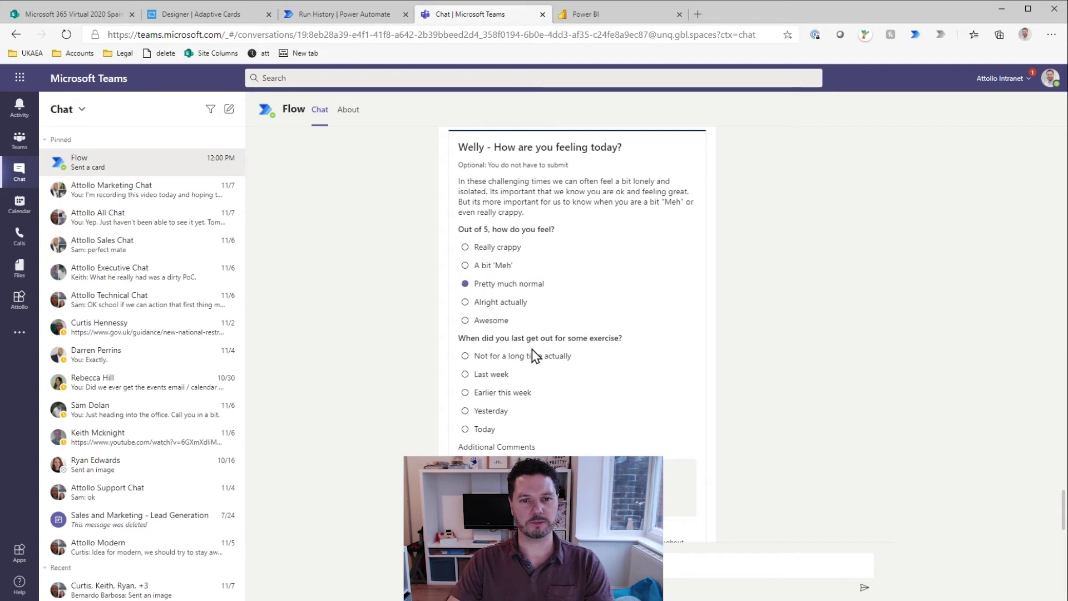
pyautogui.scroll(-1, 528, 345)
pyautogui.click(465, 367)
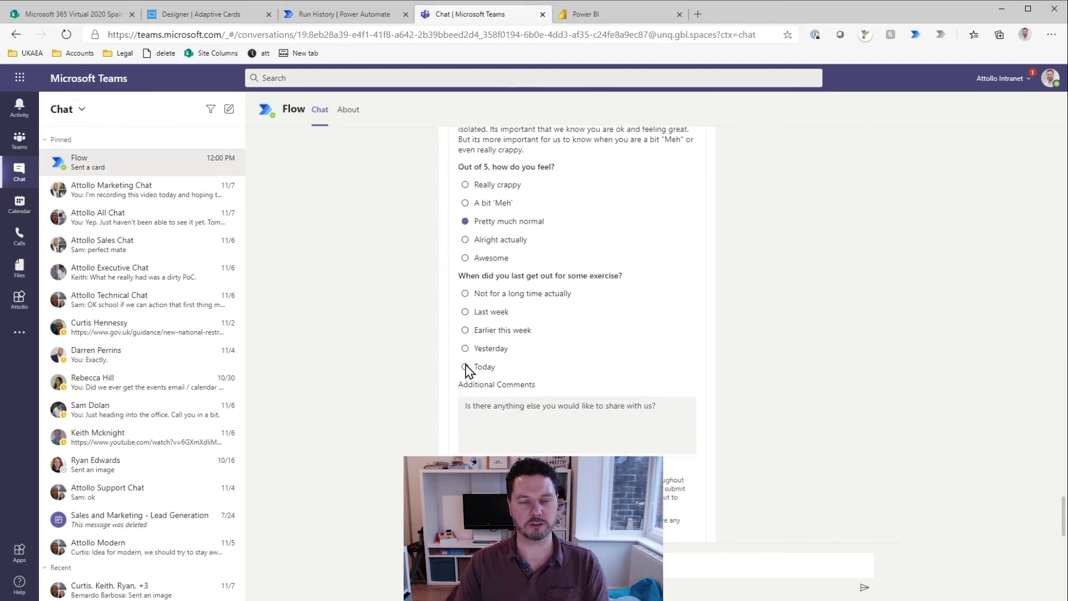
pyautogui.scroll(-1, 553, 391)
pyautogui.click(544, 345)
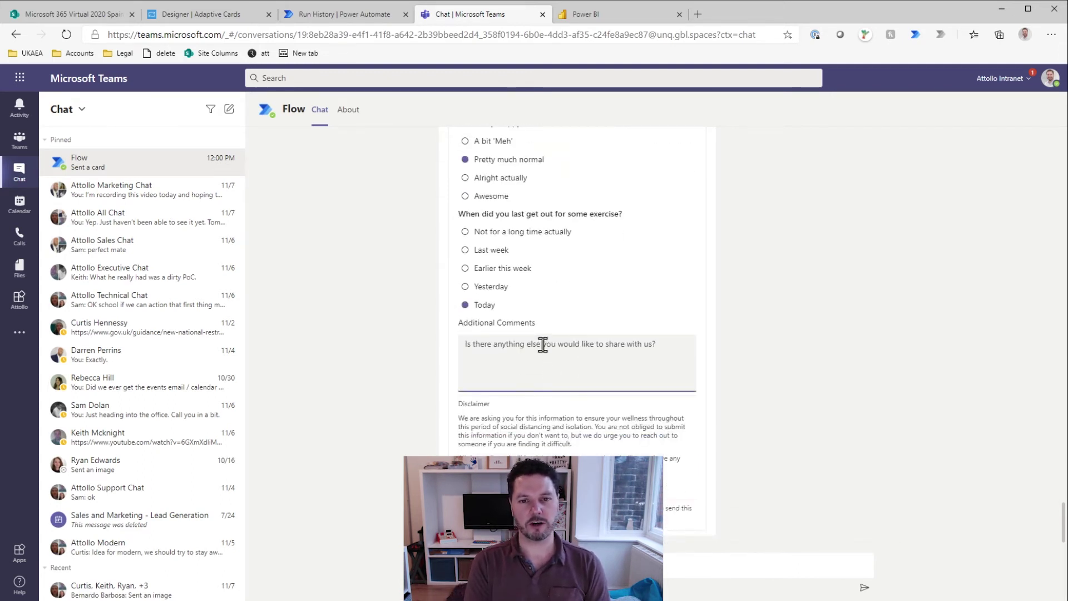
pyautogui.write('I am feeling great!!!')
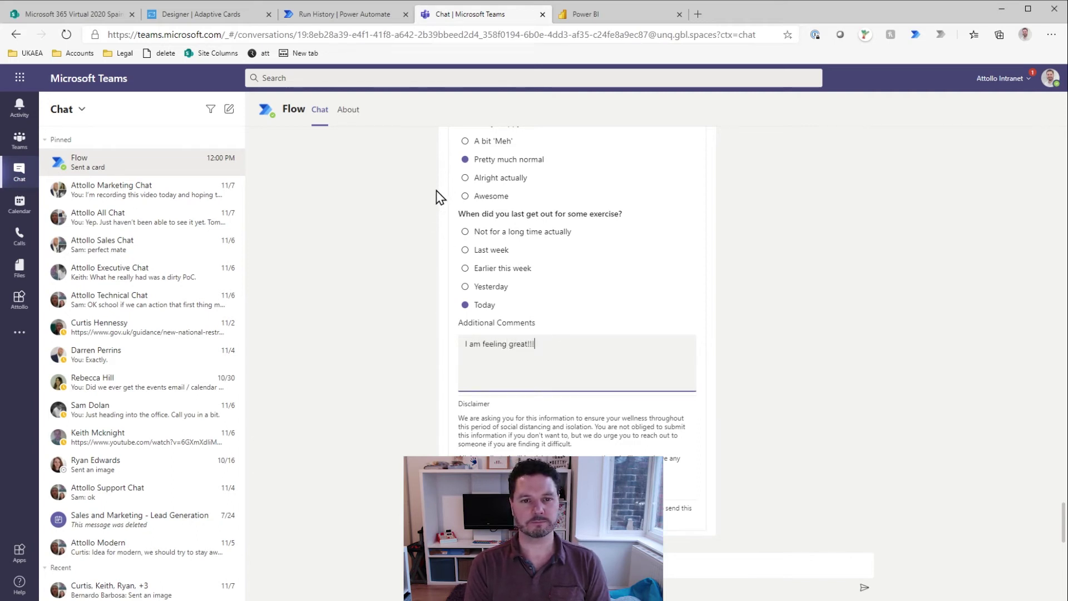
pyautogui.click(465, 196)
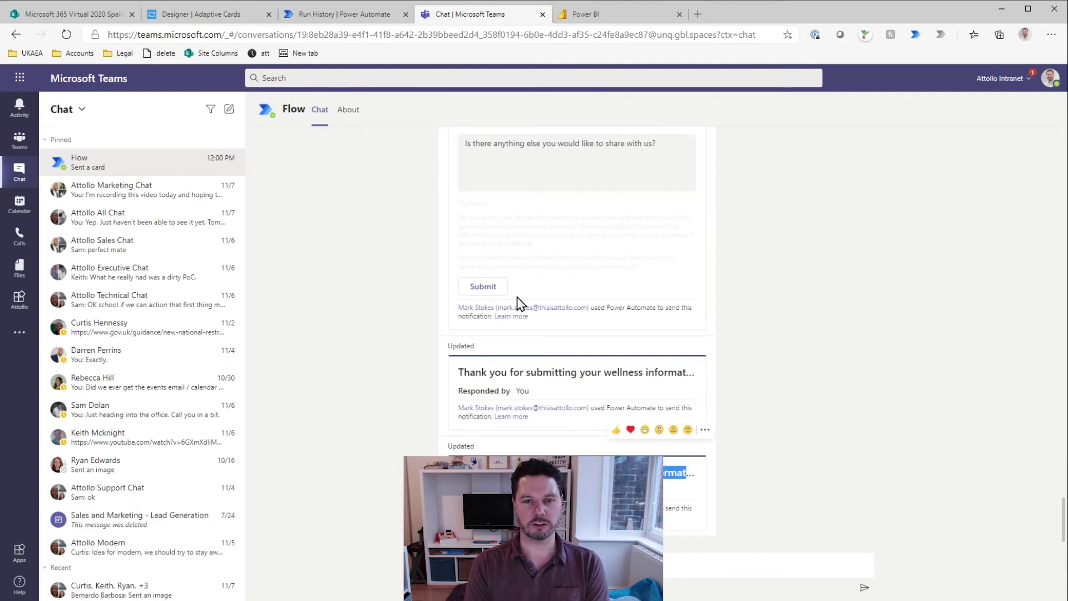
pyautogui.click(332, 15)
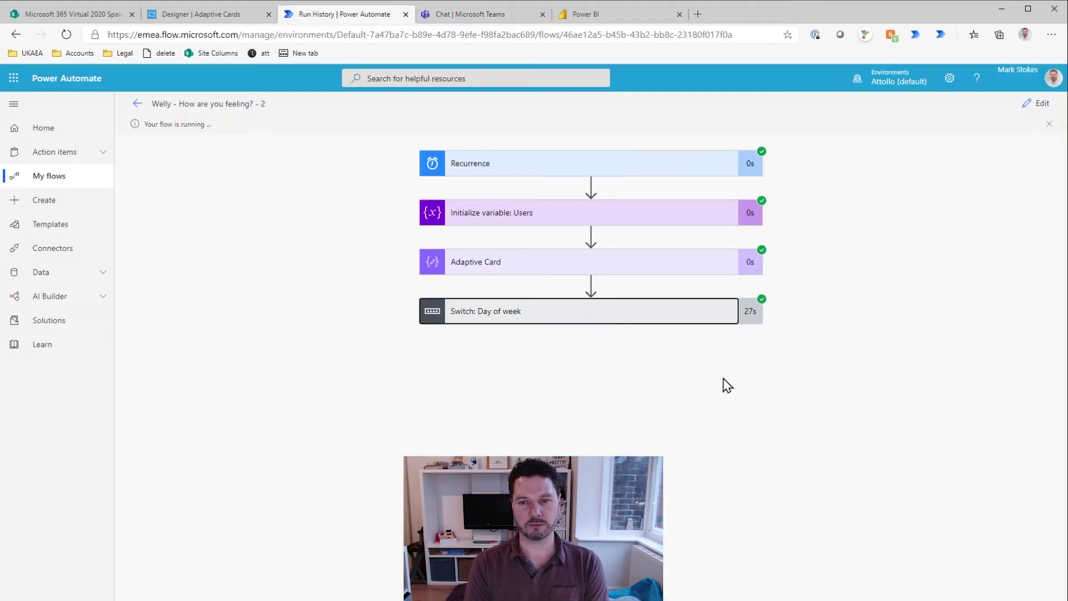
# Step: Expand the run's Default case, per-user loop and User responded branch to inspect Create item
pyautogui.moveTo(738, 595); pyautogui.dragTo(963, 595)
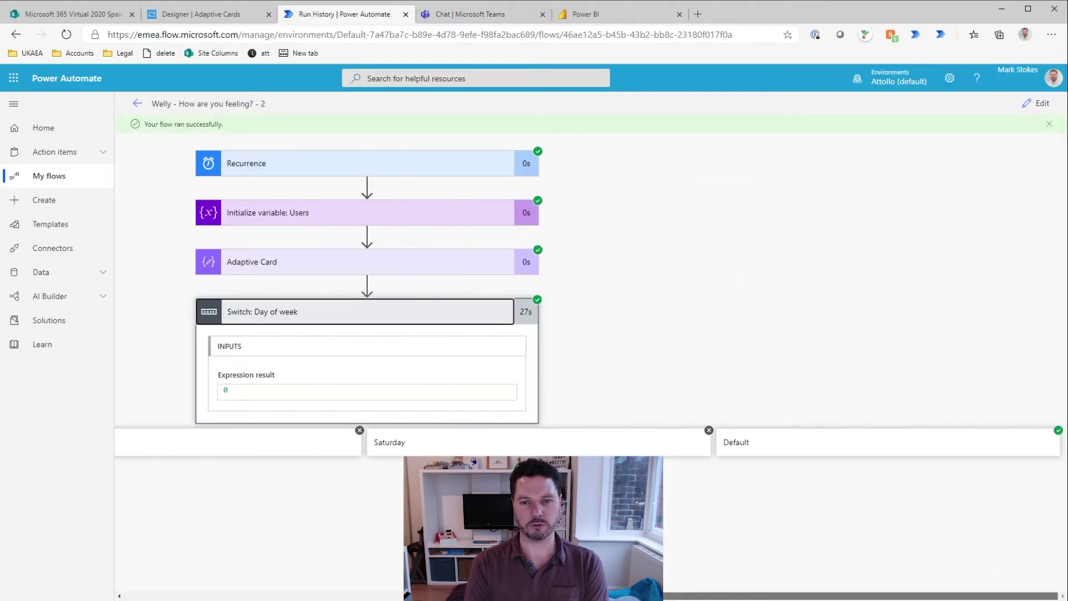
pyautogui.click(889, 443)
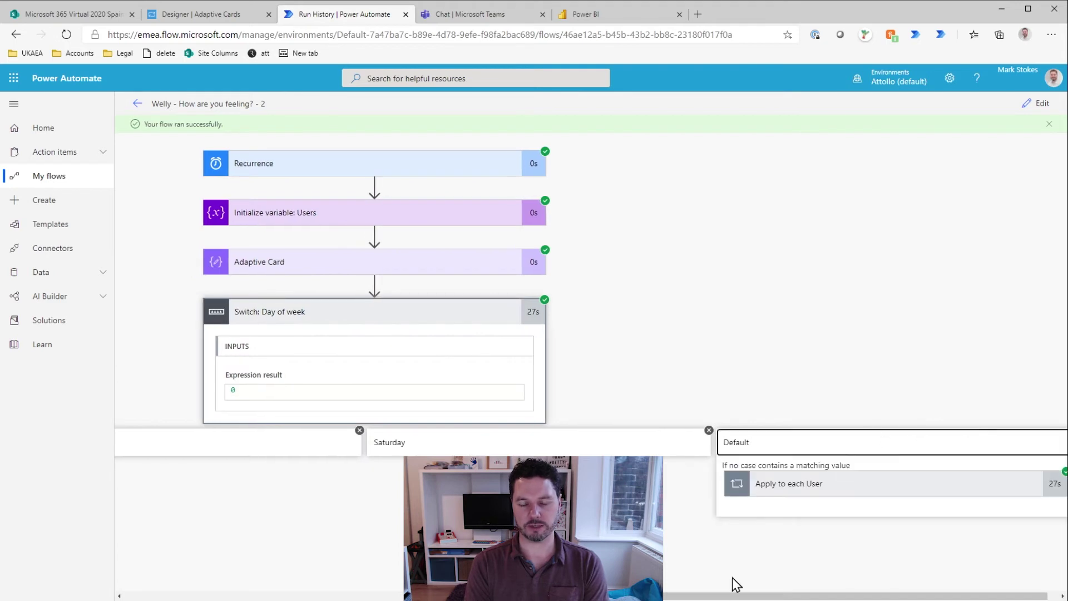
pyautogui.click(861, 496)
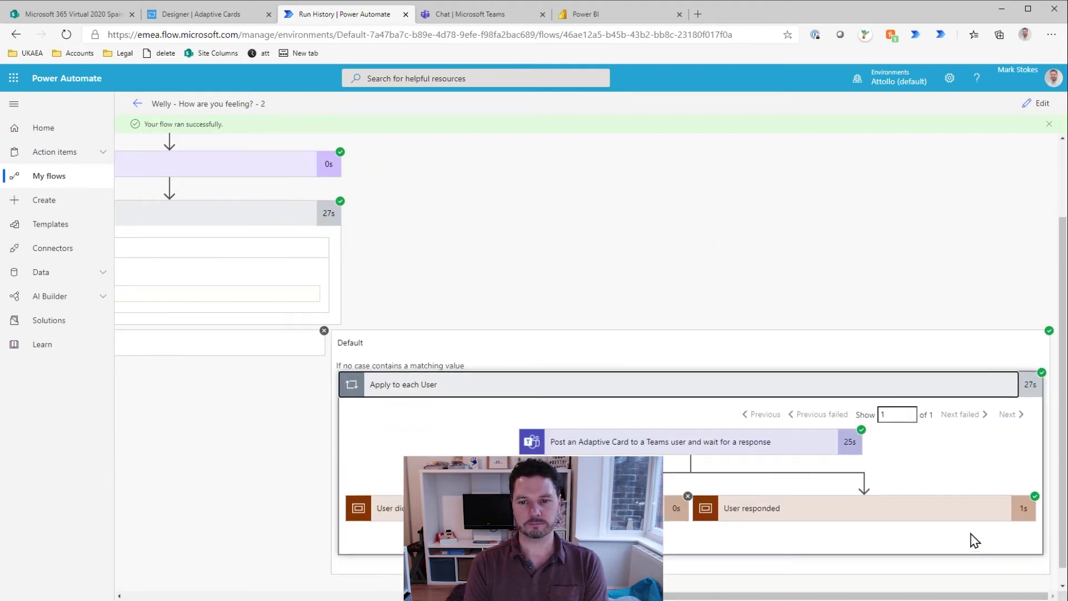
pyautogui.click(887, 501)
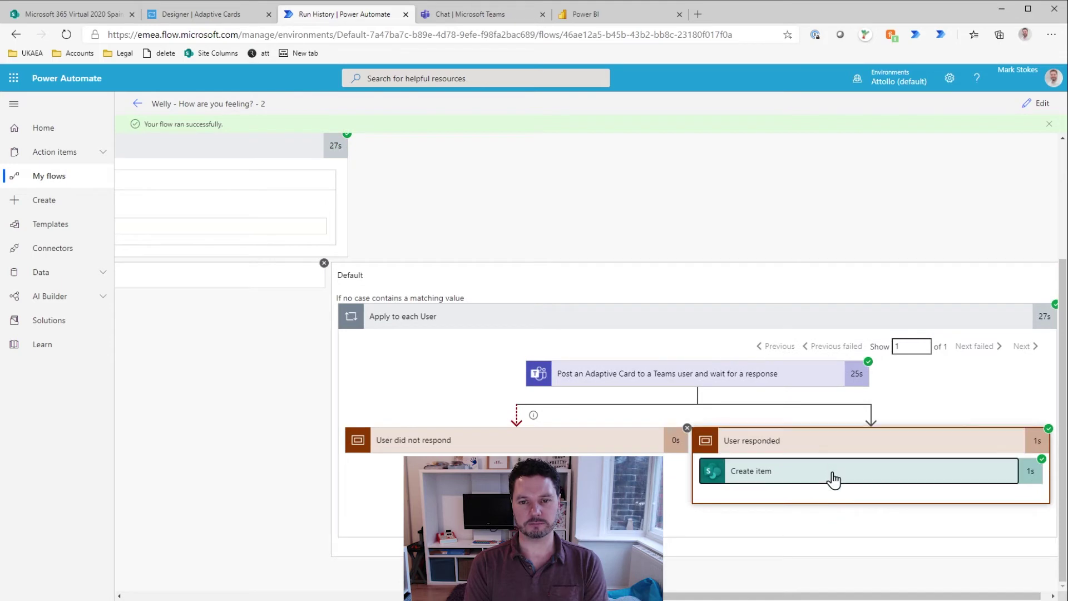
pyautogui.click(832, 478)
pyautogui.scroll(-5, 790, 461)
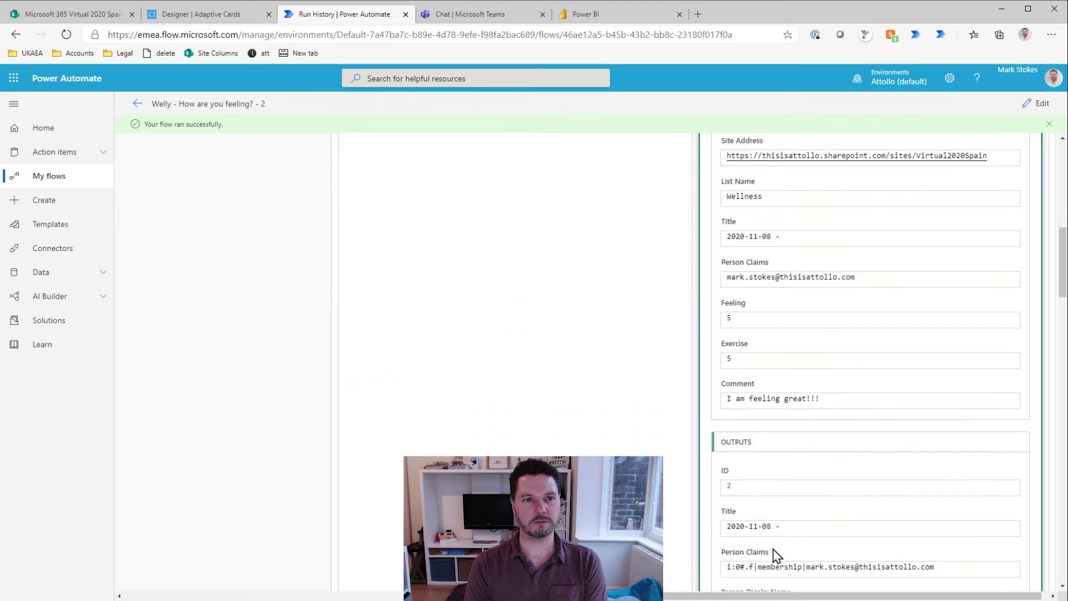
# Step: Check the new 2020-11-08 Wellness item with Feeling 5 in SharePoint, then reopen the flow for editing
pyautogui.click(74, 14)
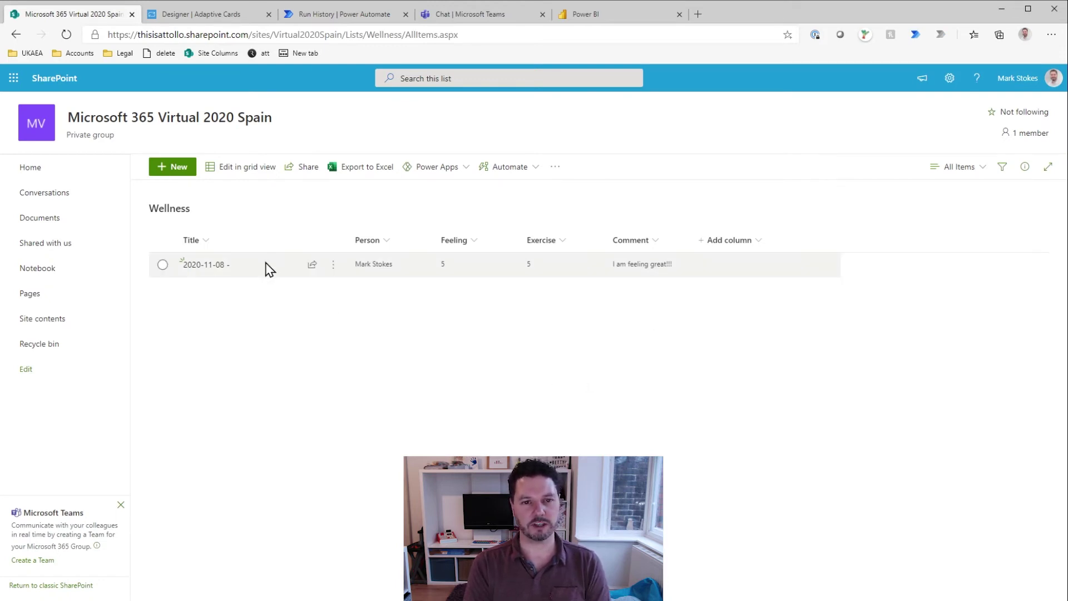
pyautogui.click(234, 271)
pyautogui.click(361, 15)
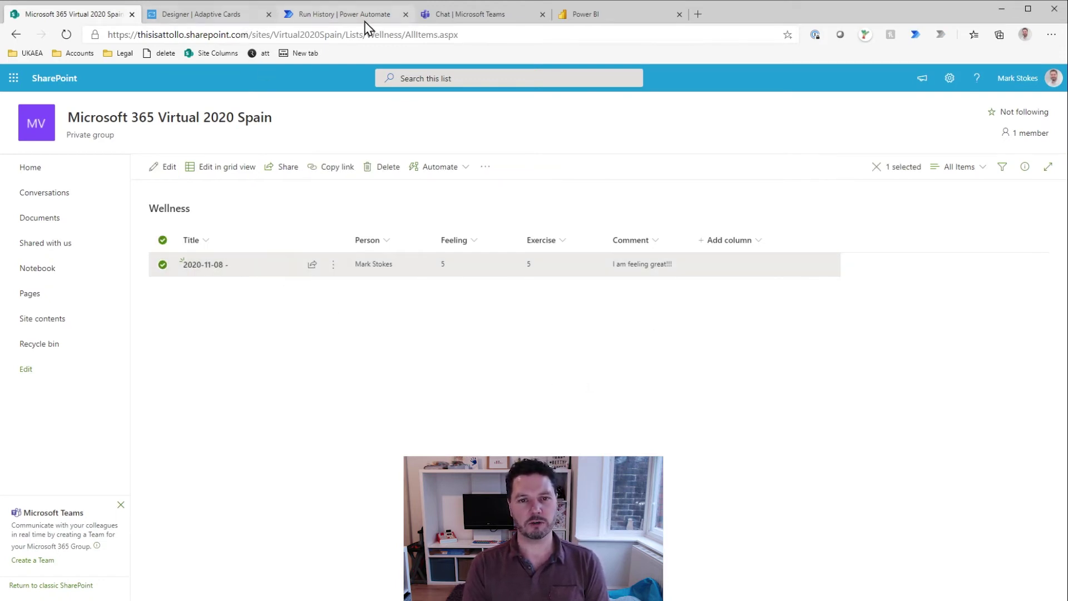
pyautogui.click(1037, 104)
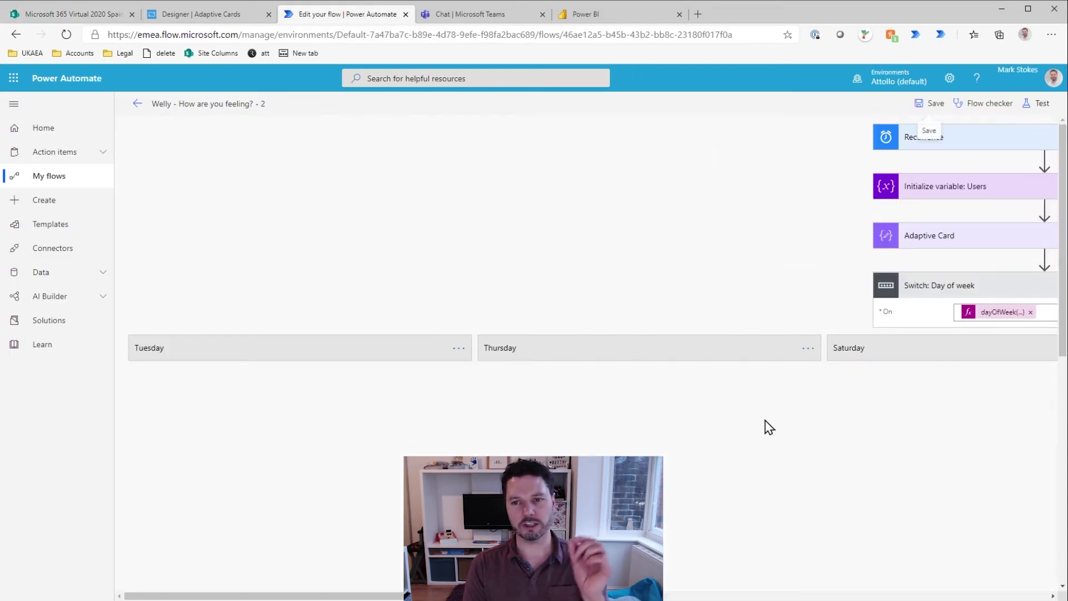
# Step: Append the pasted responder displayName expression after the date in the Create item Title
pyautogui.hscroll(10, 859, 560)
pyautogui.scroll(-3, 851, 499)
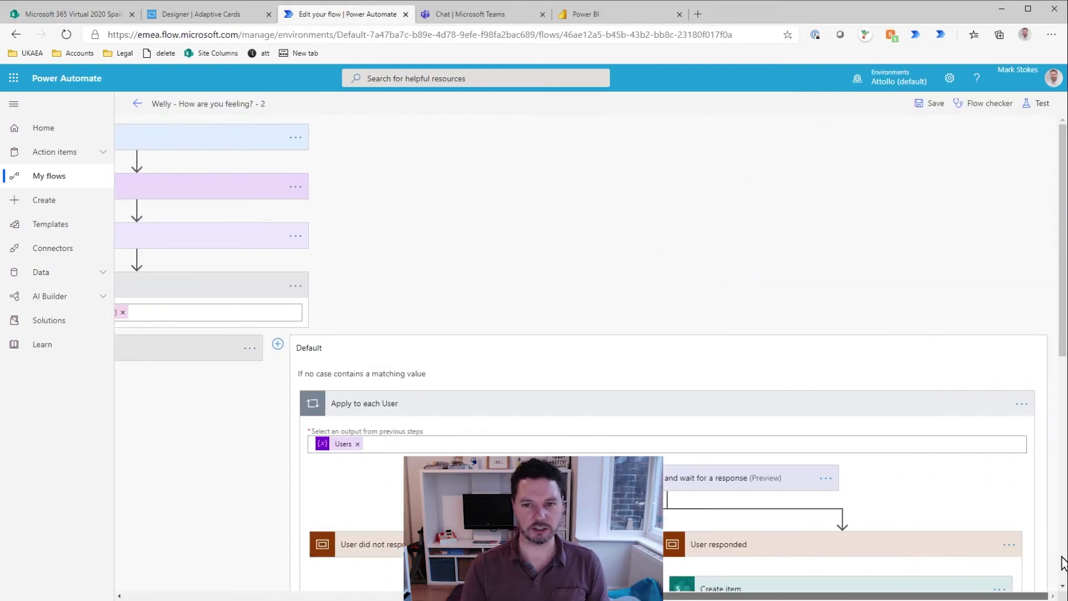
pyautogui.scroll(-3, 851, 499)
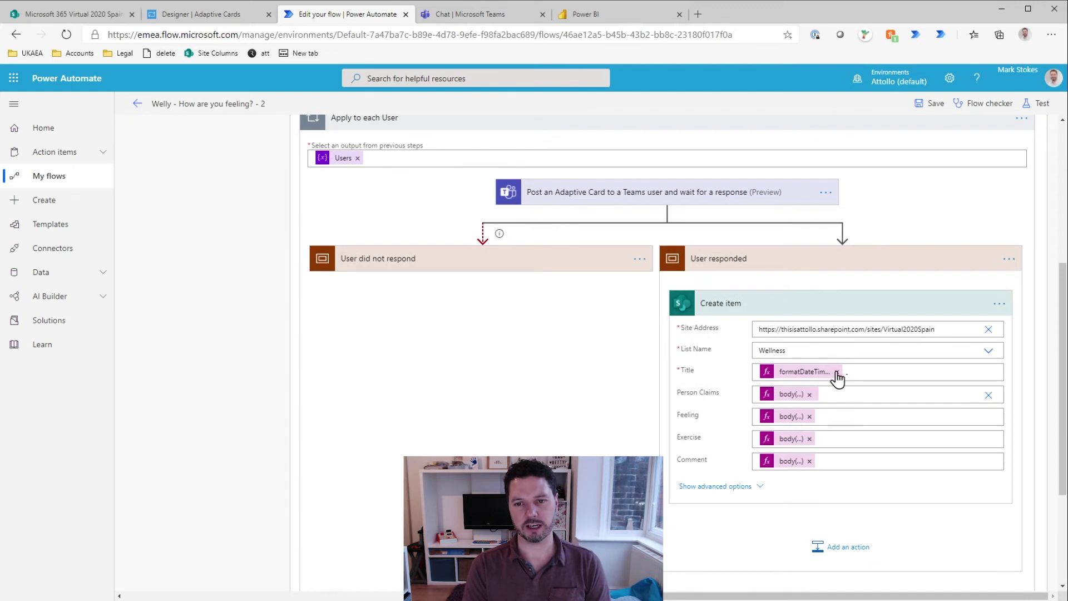
pyautogui.click(915, 377)
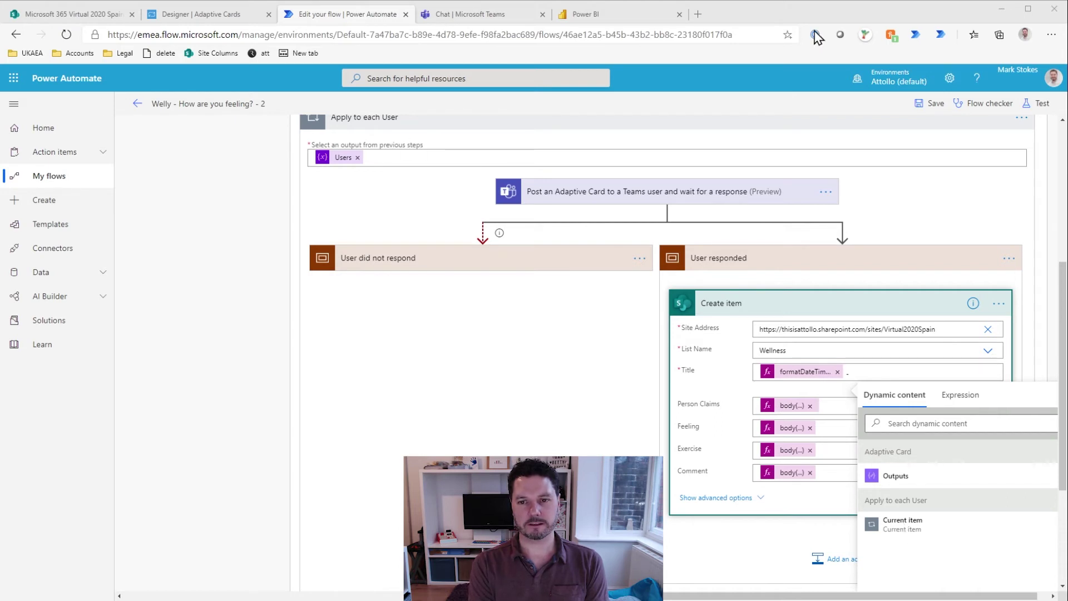
pyautogui.click(1001, 13)
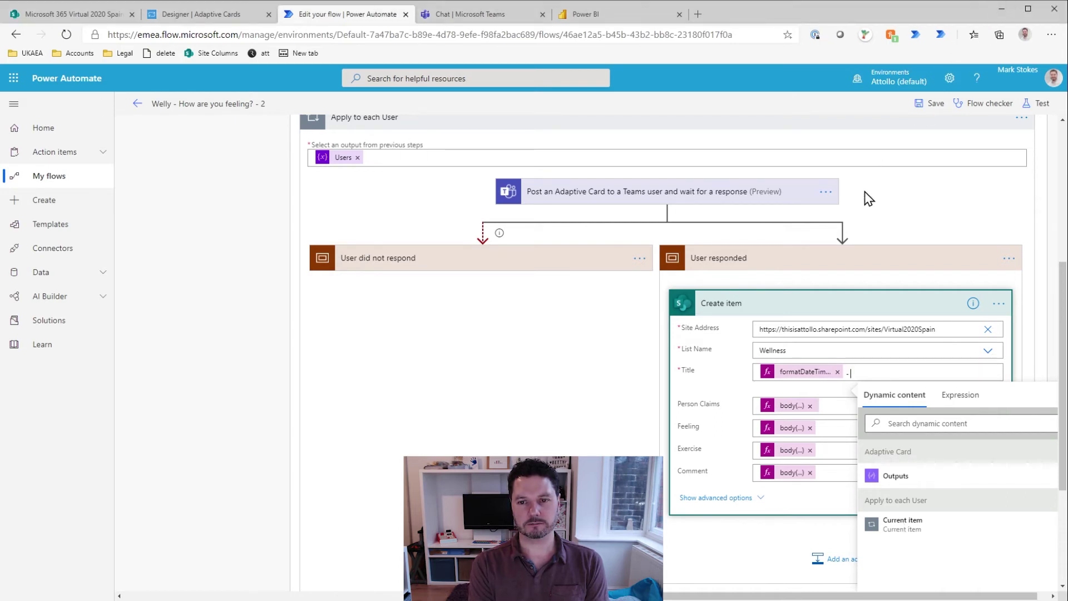
pyautogui.click(962, 396)
pyautogui.hotkey('ctrl', 'v')
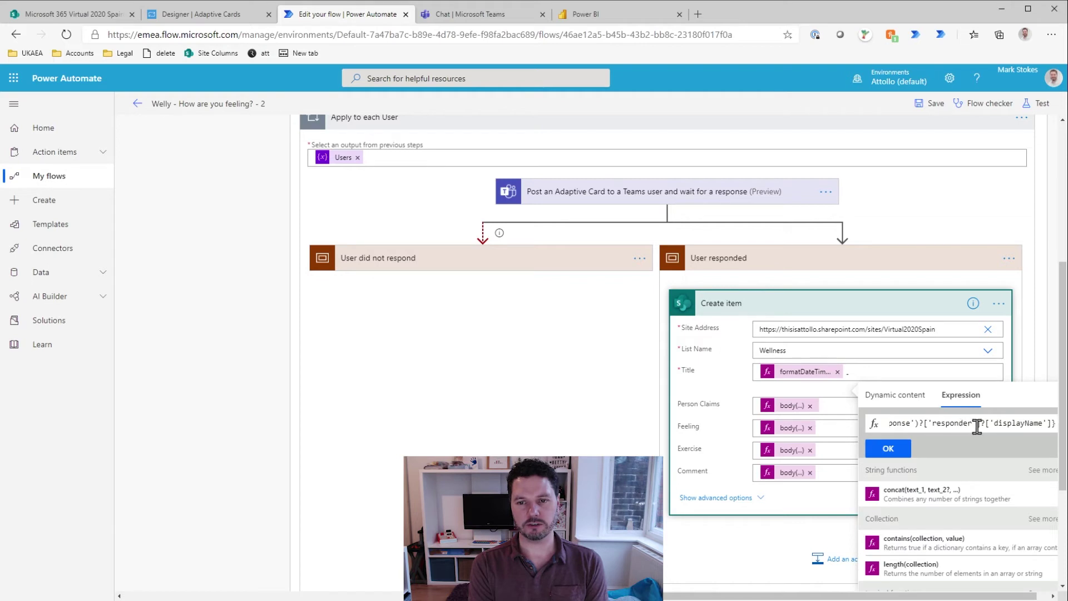
pyautogui.press('Home')
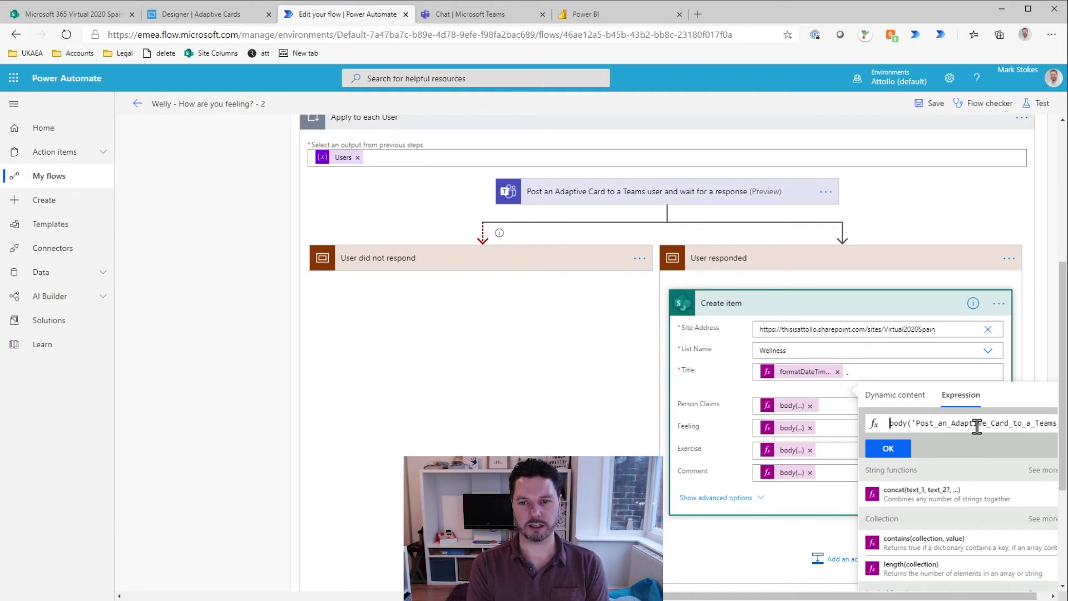
pyautogui.click(887, 448)
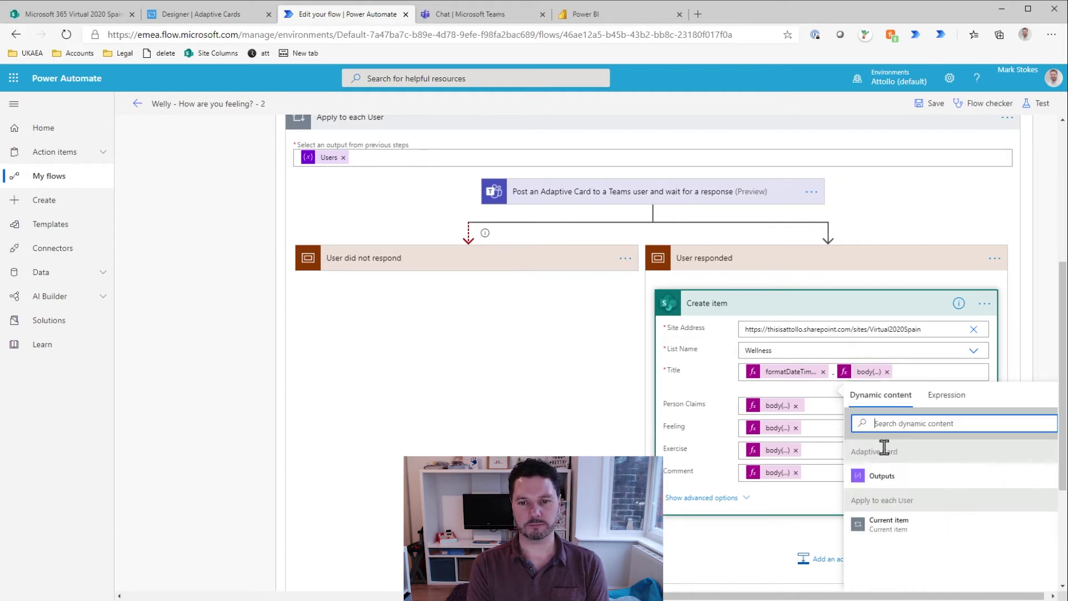
# Step: Review the Title expression, save, collapse the Create item step and loop, and save again
pyautogui.click(871, 372)
pyautogui.moveTo(751, 595); pyautogui.dragTo(767, 596)
pyautogui.moveTo(950, 428); pyautogui.dragTo(1051, 424)
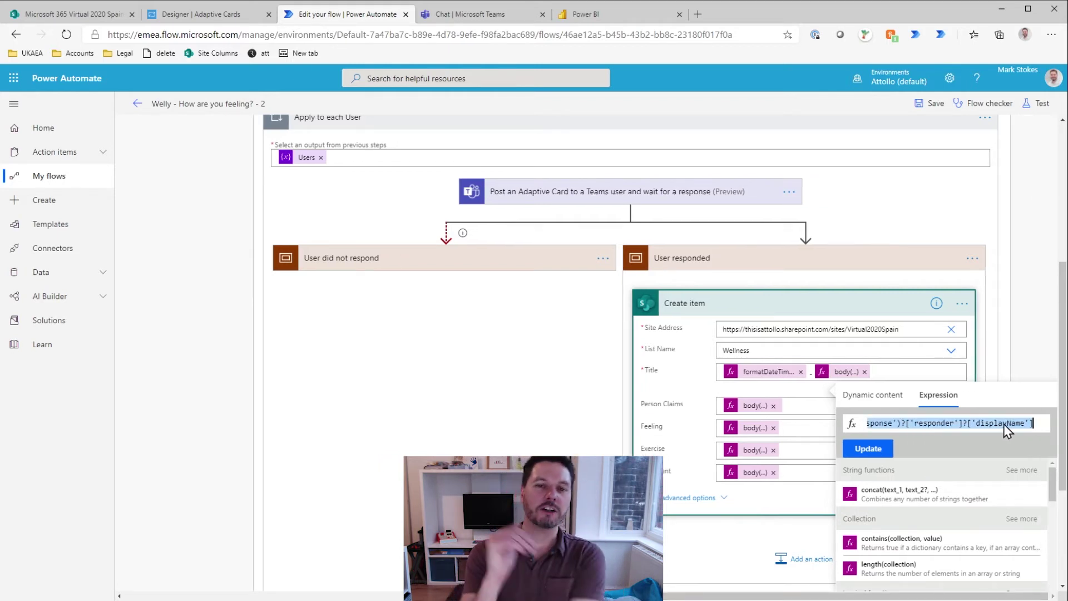
pyautogui.moveTo(905, 424); pyautogui.dragTo(1029, 424)
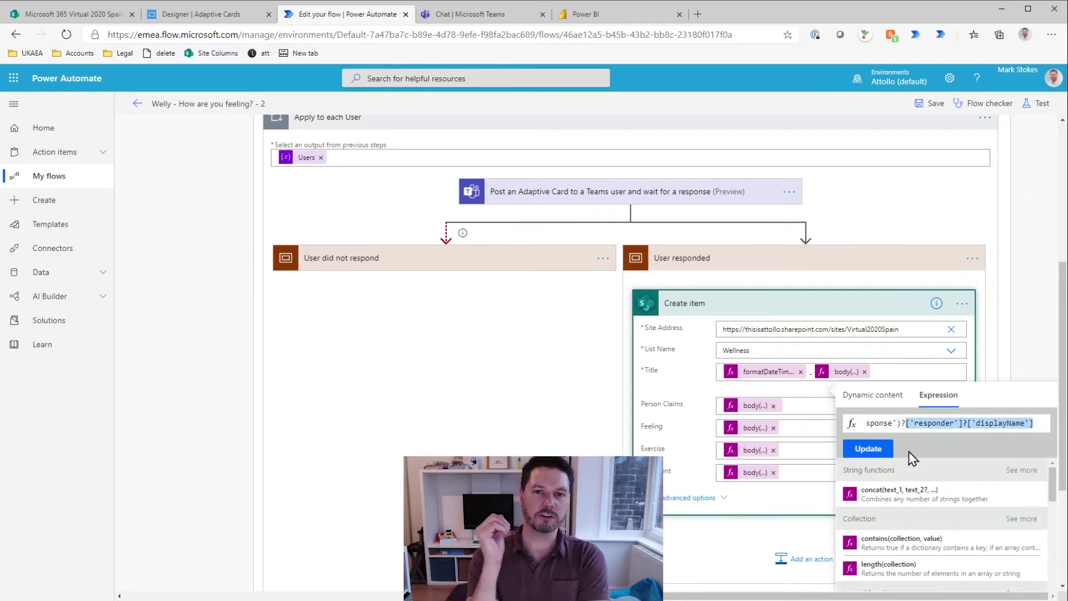
pyautogui.click(867, 448)
pyautogui.click(935, 106)
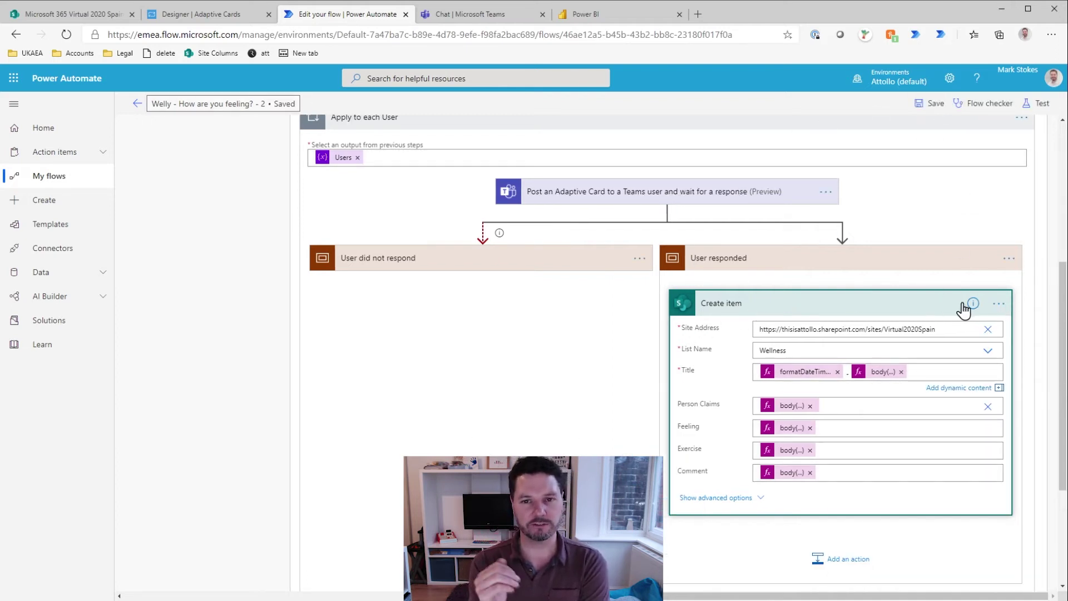
pyautogui.click(863, 303)
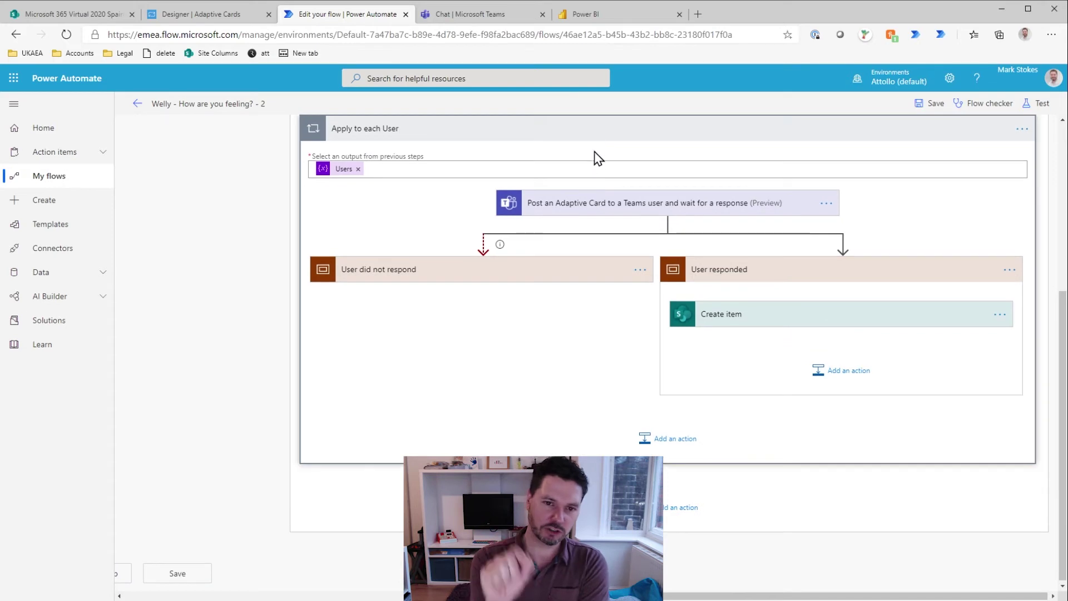
pyautogui.click(607, 133)
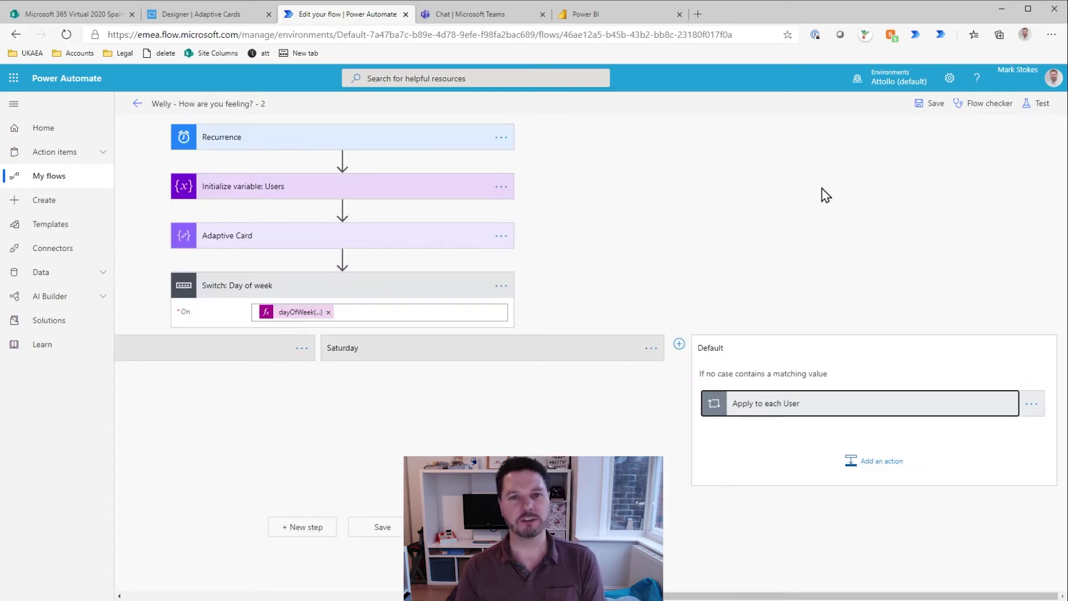
pyautogui.click(924, 105)
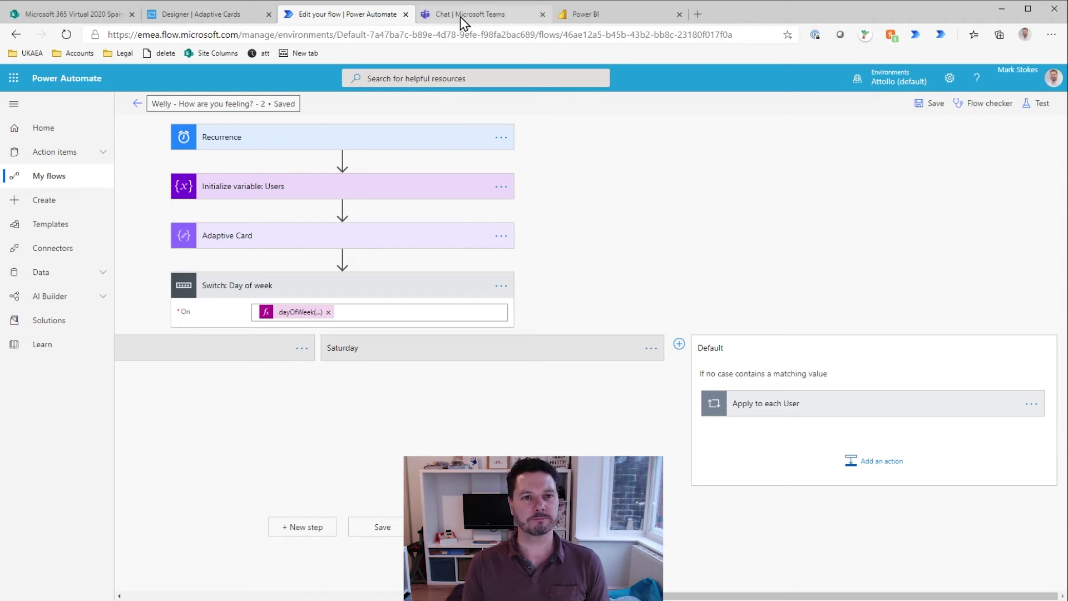
# Step: Delete the 2020-11-08 test entry from the SharePoint Wellness list into the recycle bin
pyautogui.click(118, 15)
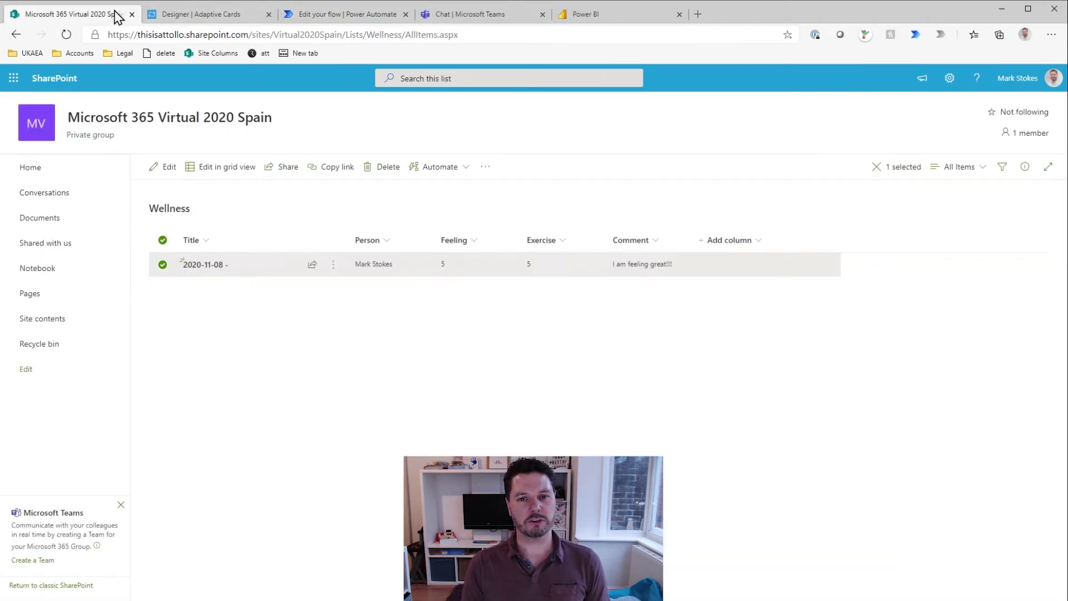
pyautogui.click(387, 166)
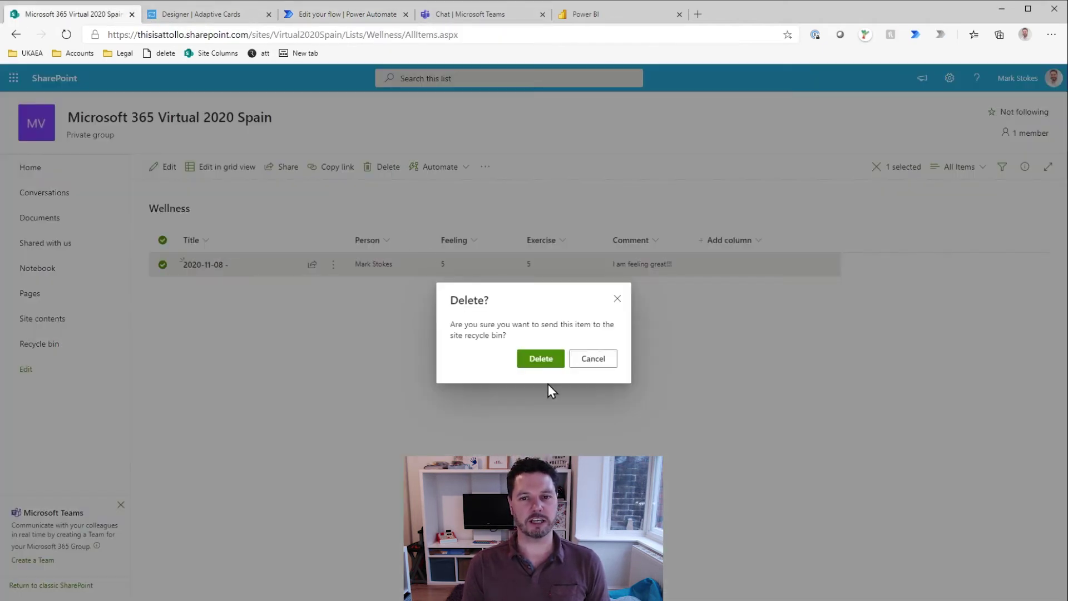
pyautogui.click(540, 359)
pyautogui.click(382, 16)
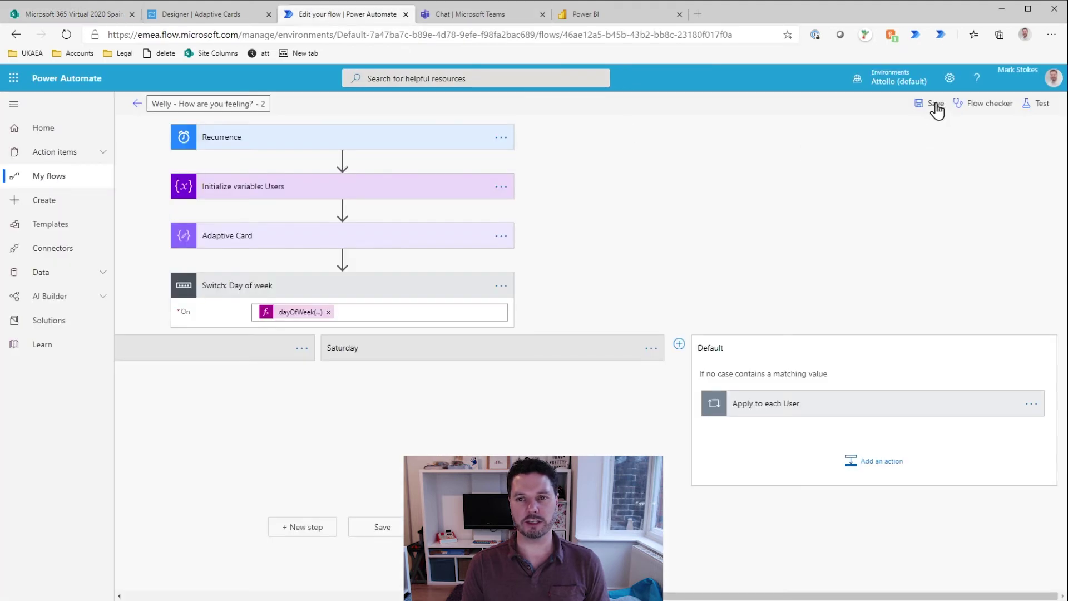
# Step: Run a manual test of the Welly - How are you feeling? - 2 flow
pyautogui.click(1031, 111)
pyautogui.click(924, 183)
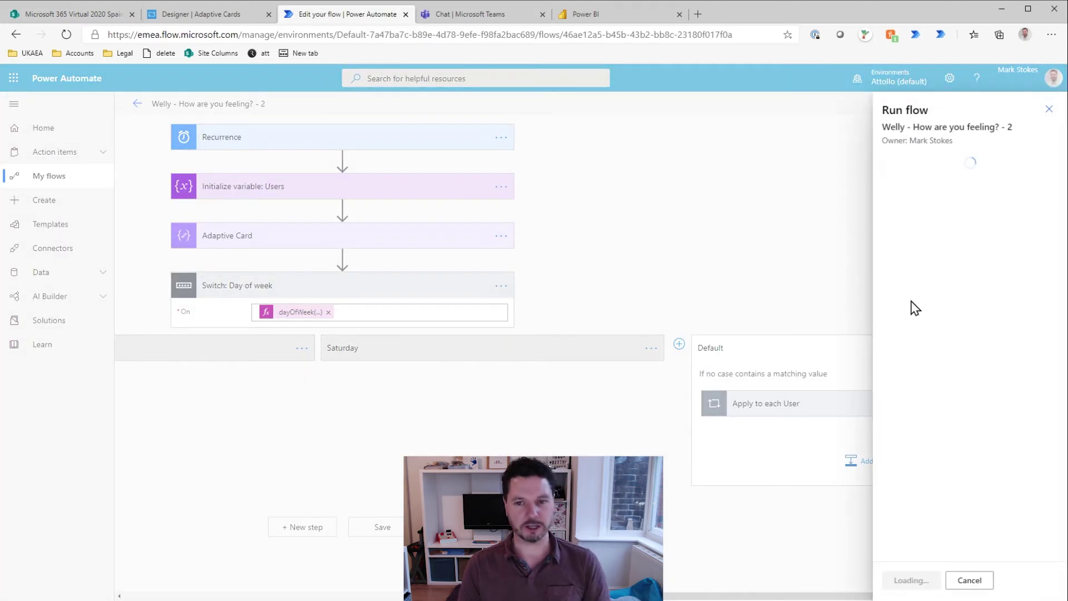
pyautogui.click(924, 581)
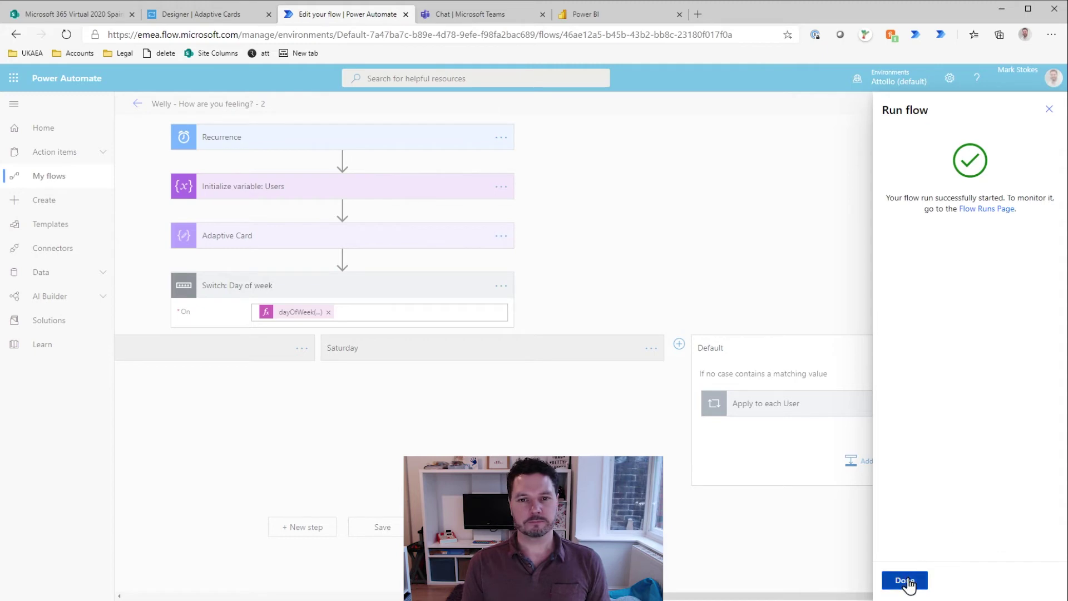
pyautogui.click(909, 580)
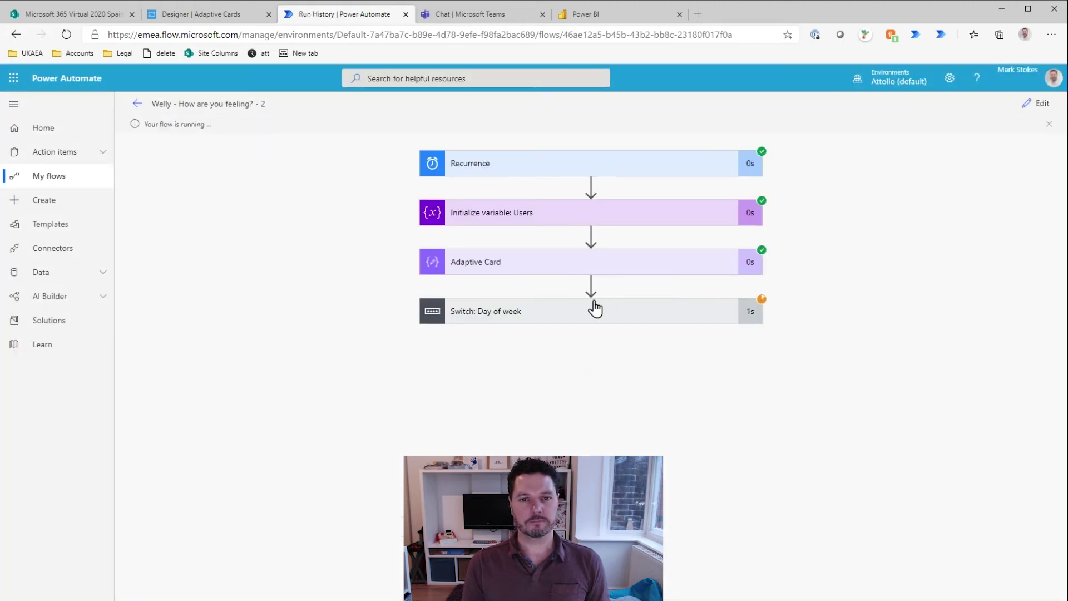
pyautogui.click(478, 17)
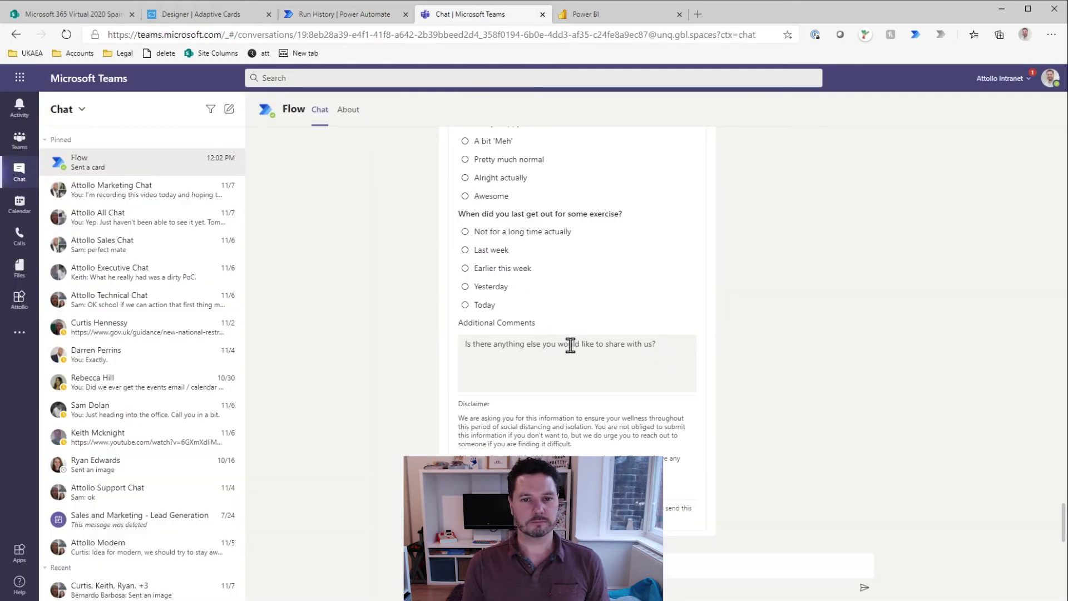
# Step: Submit the Welly card with Really crappy, exercise Today and a comment about having a cold
pyautogui.scroll(3, 556, 345)
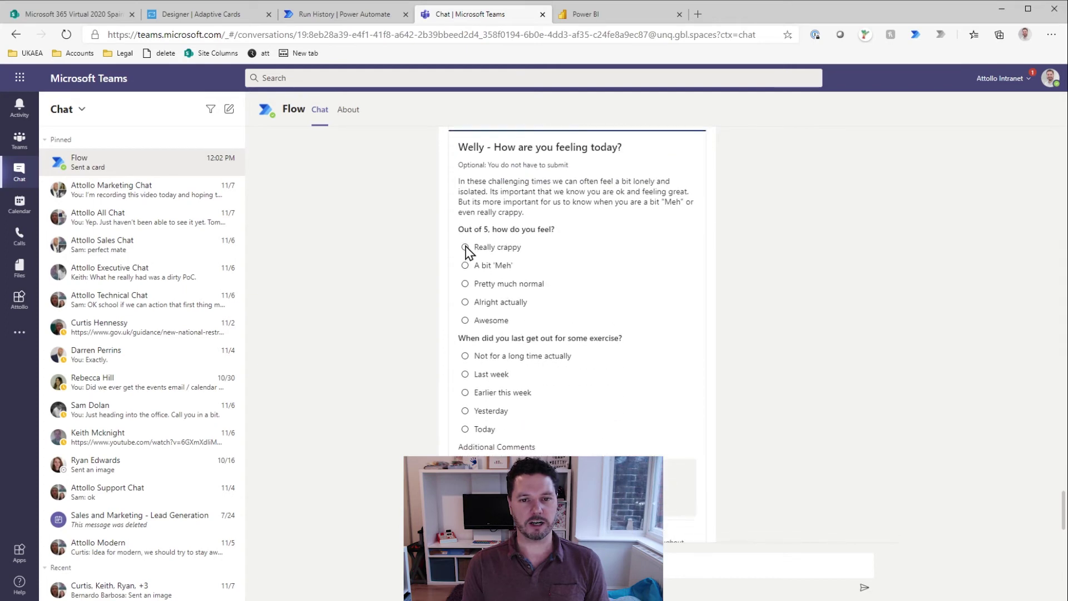
pyautogui.click(465, 247)
pyautogui.click(473, 429)
pyautogui.scroll(-2, 534, 406)
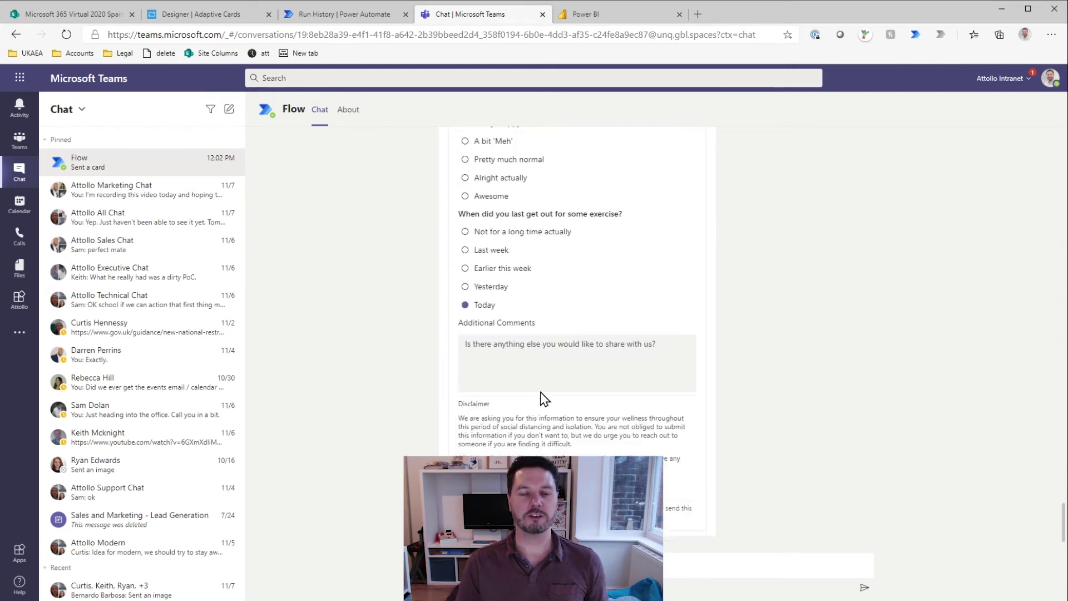
pyautogui.click(546, 349)
pyautogui.write('I have a')
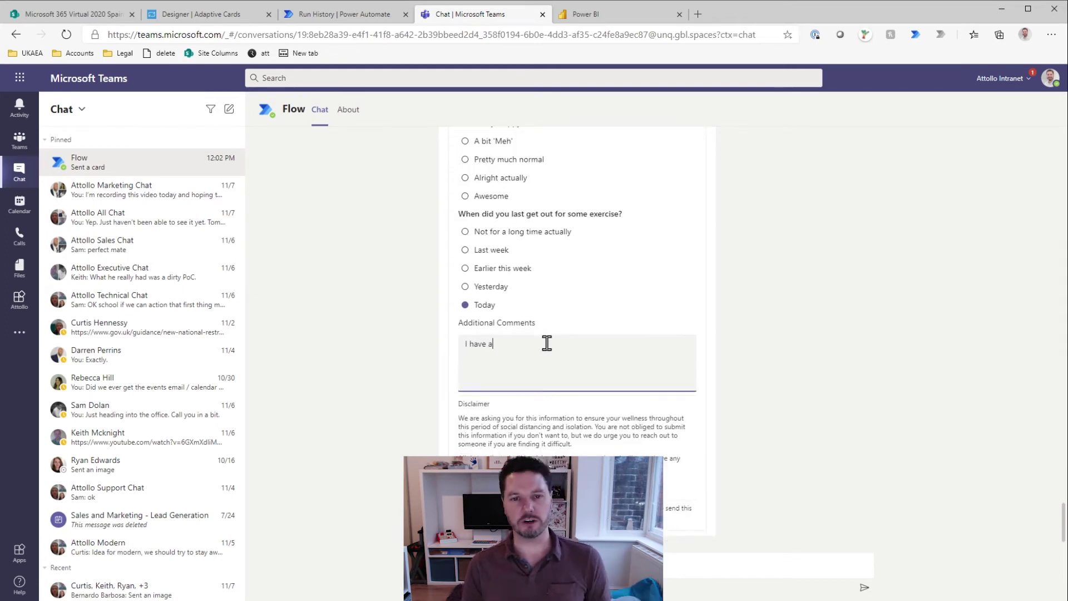
pyautogui.write(' bit of a sni')
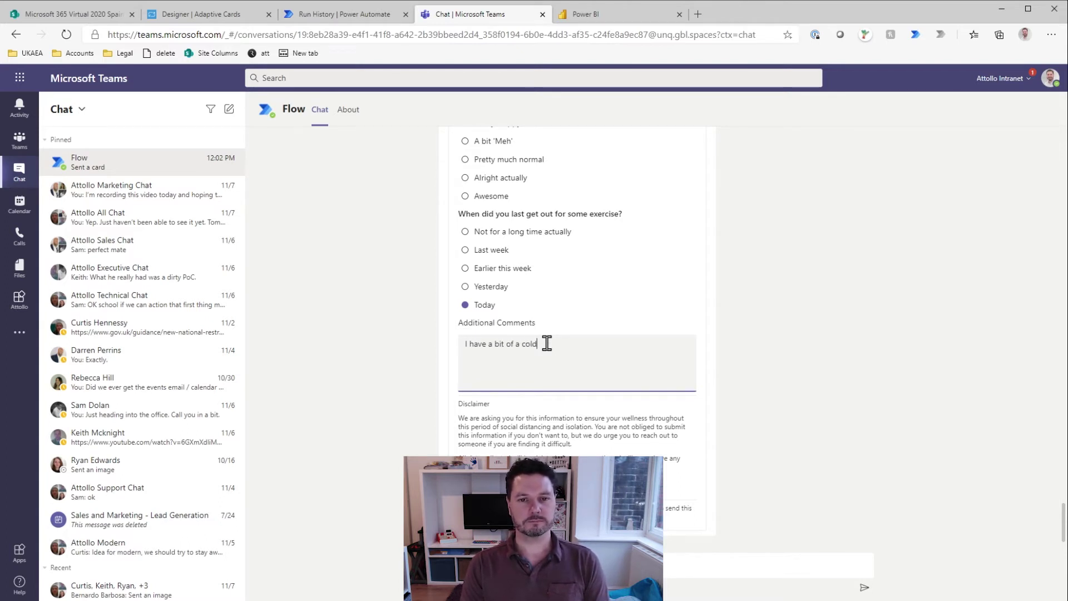
pyautogui.write('...')
pyautogui.press('Tab')
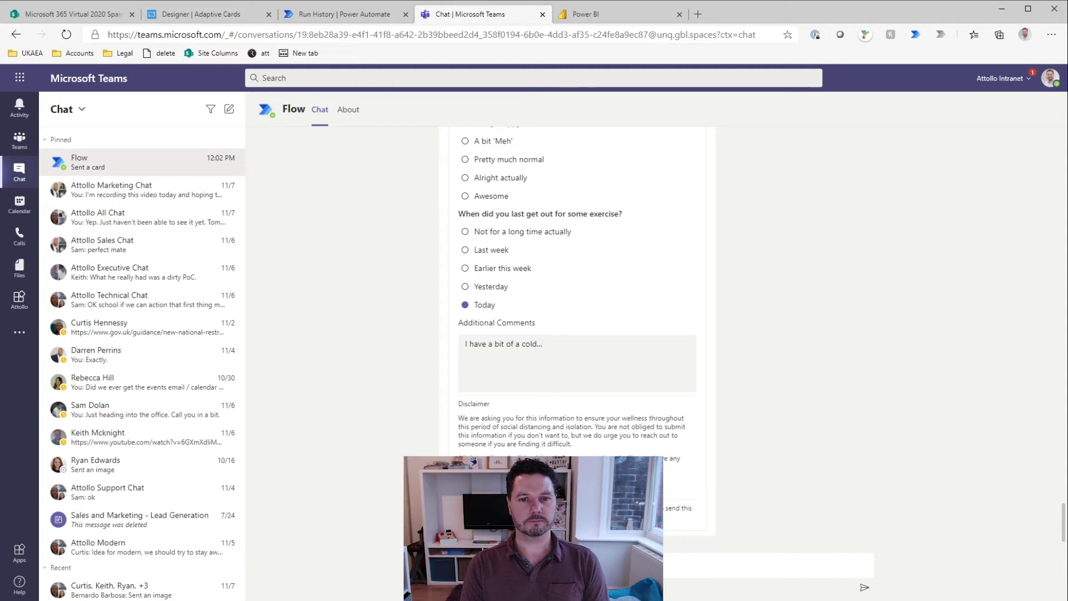
pyautogui.press('Return')
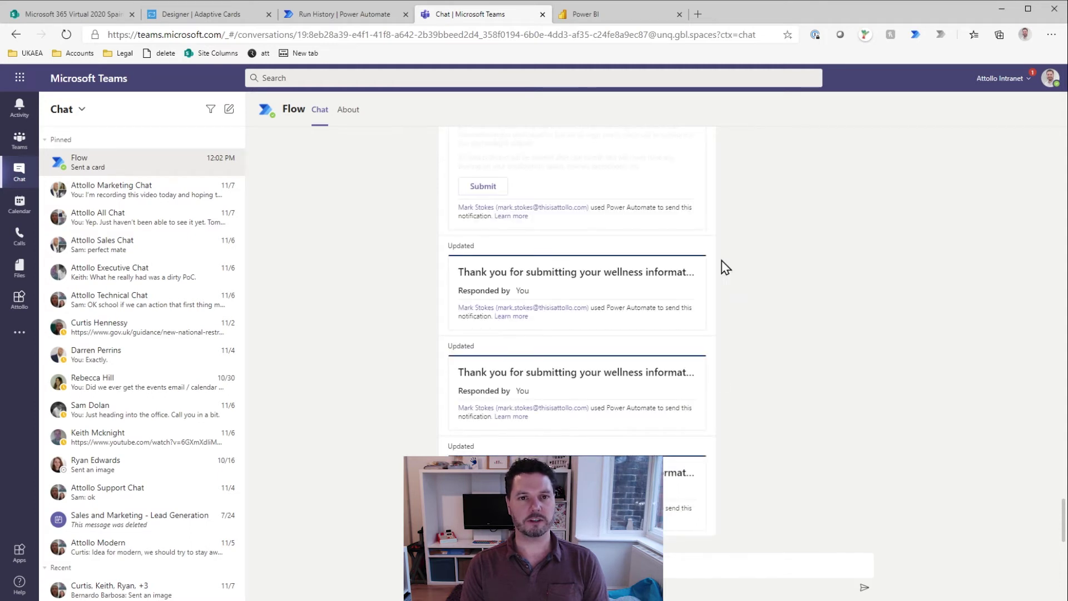
pyautogui.click(348, 18)
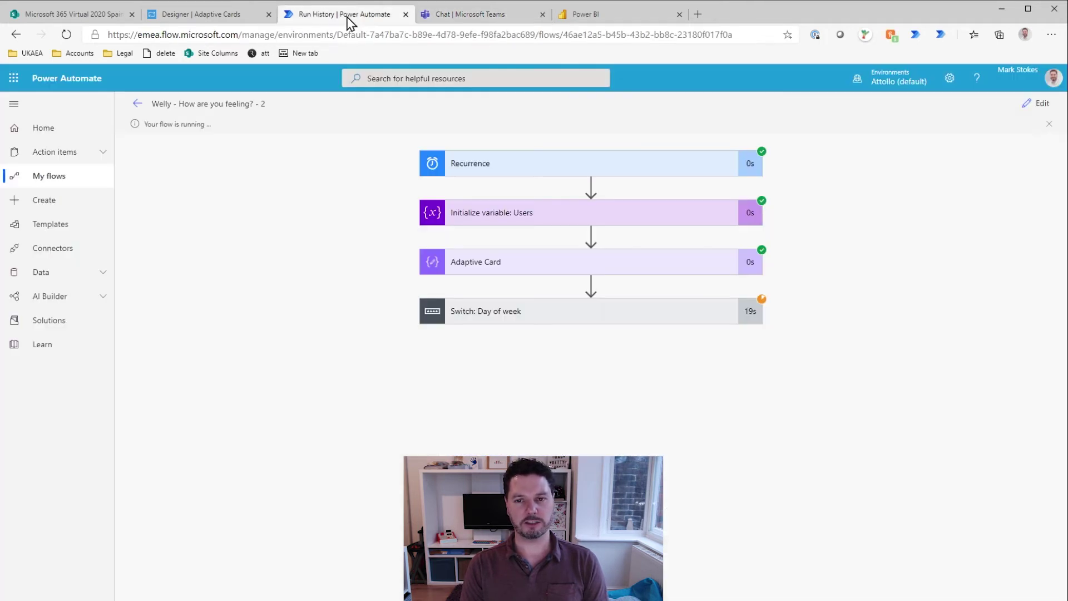
# Step: Expand the Switch: Day of week step to confirm it succeeded with result 0
pyautogui.click(636, 308)
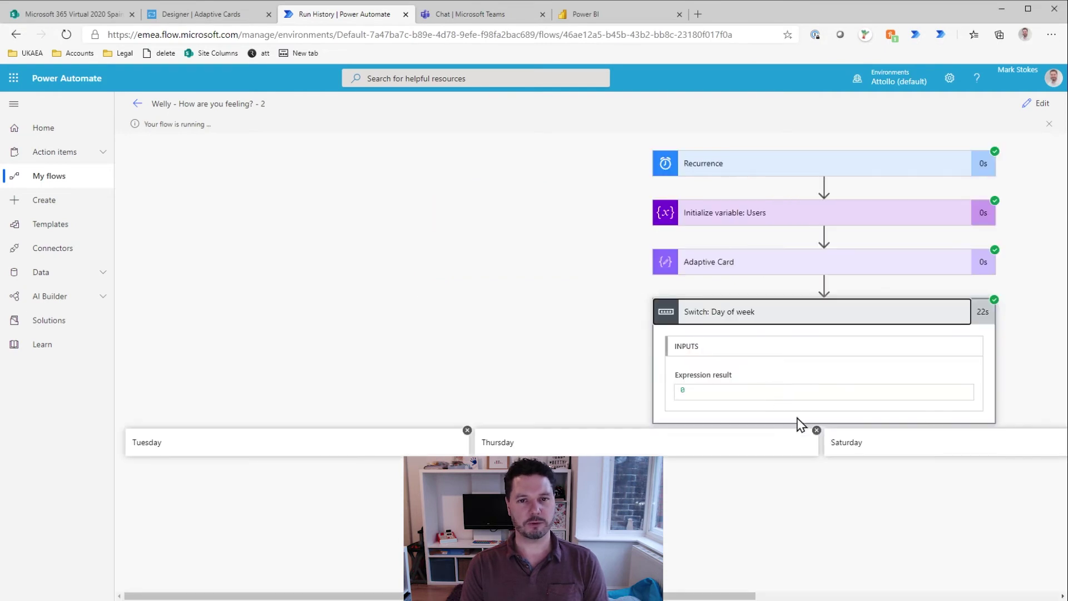
pyautogui.click(64, 17)
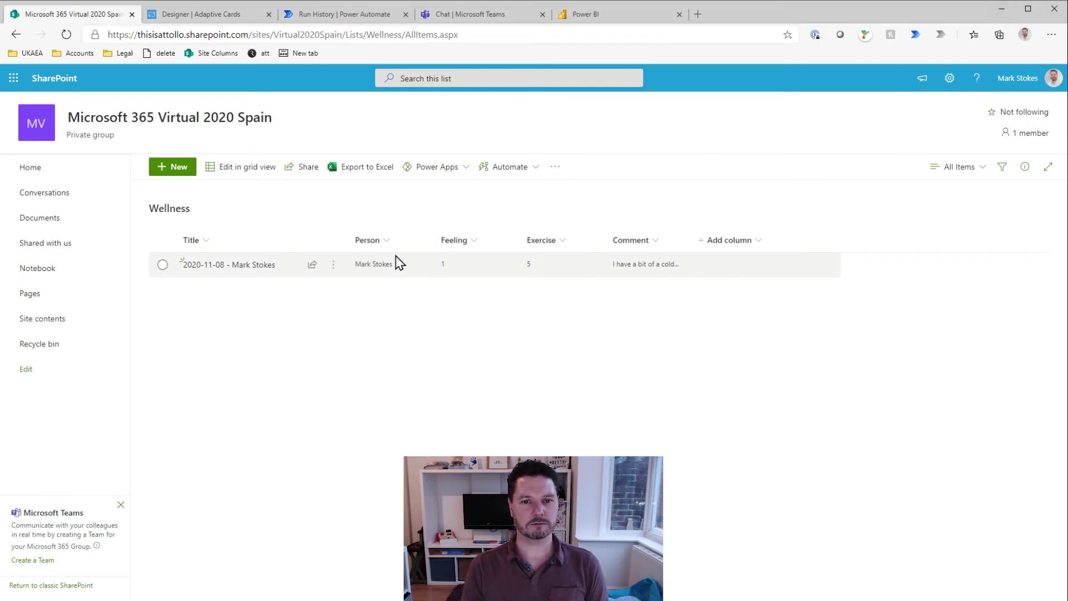
# Step: Open conditional formatting settings for the Feeling column
pyautogui.click(481, 247)
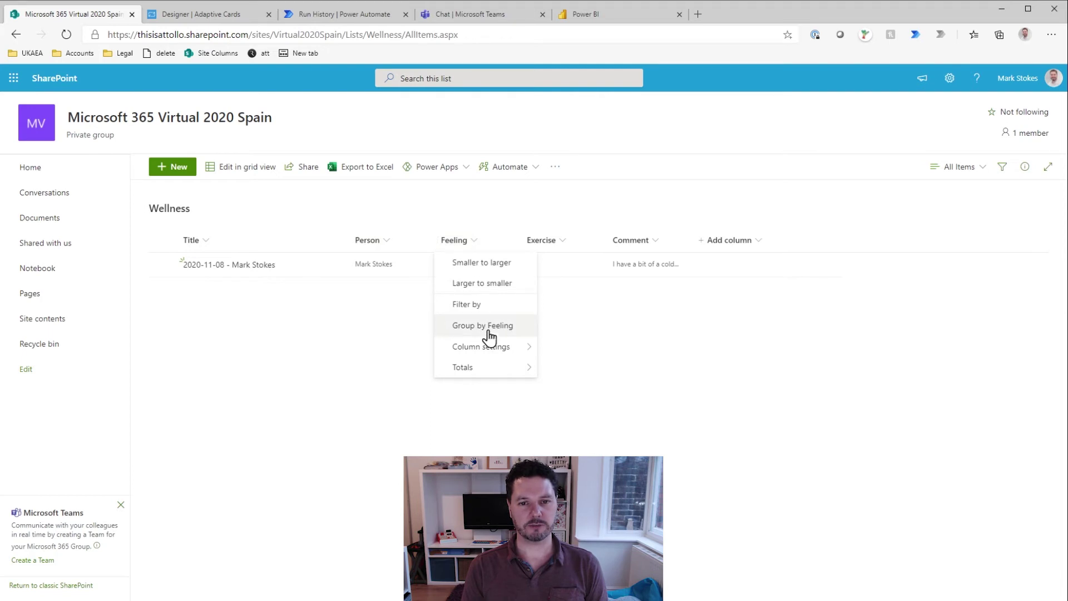
pyautogui.moveTo(494, 351)
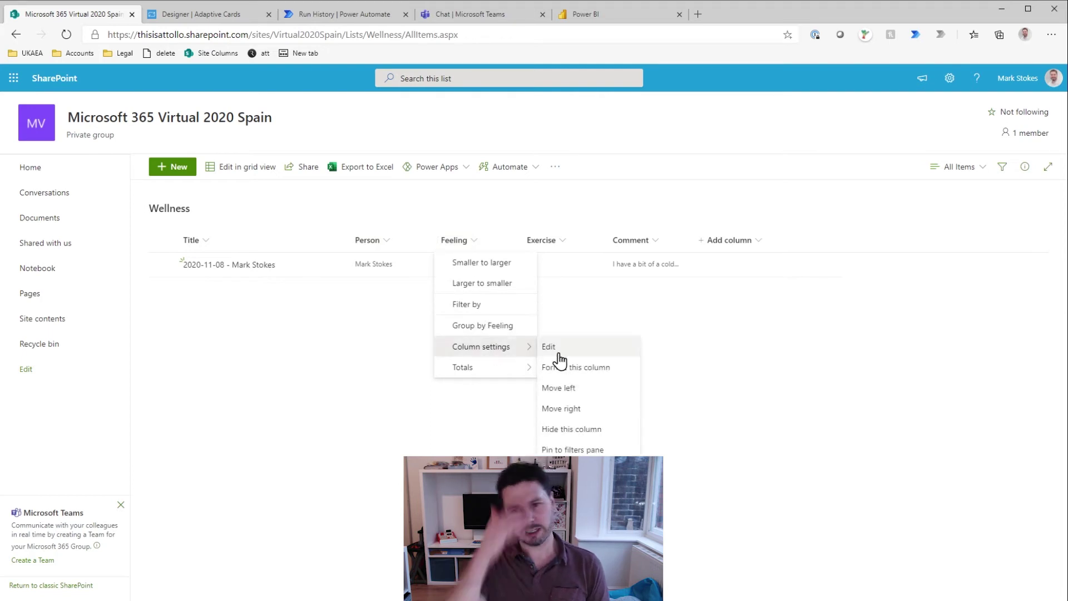
pyautogui.click(591, 370)
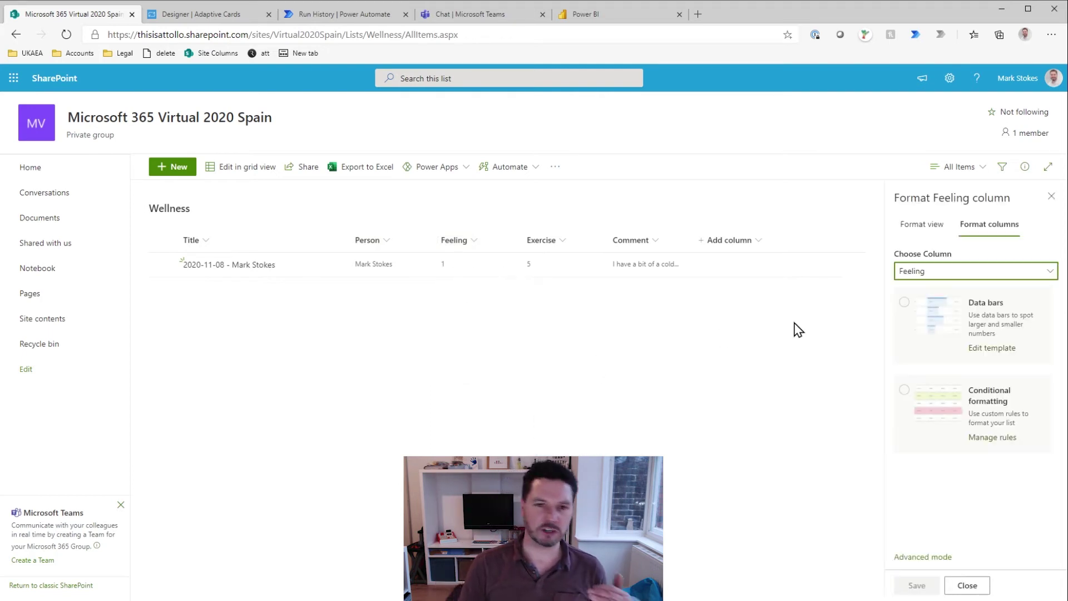
pyautogui.click(908, 399)
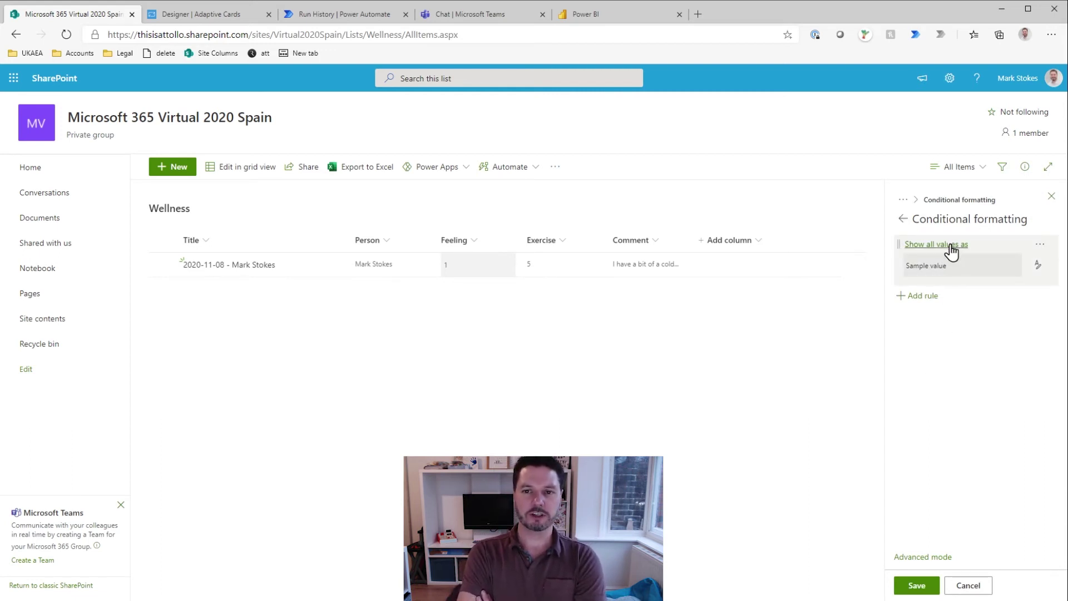
# Step: Add a rule giving Feeling values equal to 1 a pink fill, then view it as JSON
pyautogui.click(923, 298)
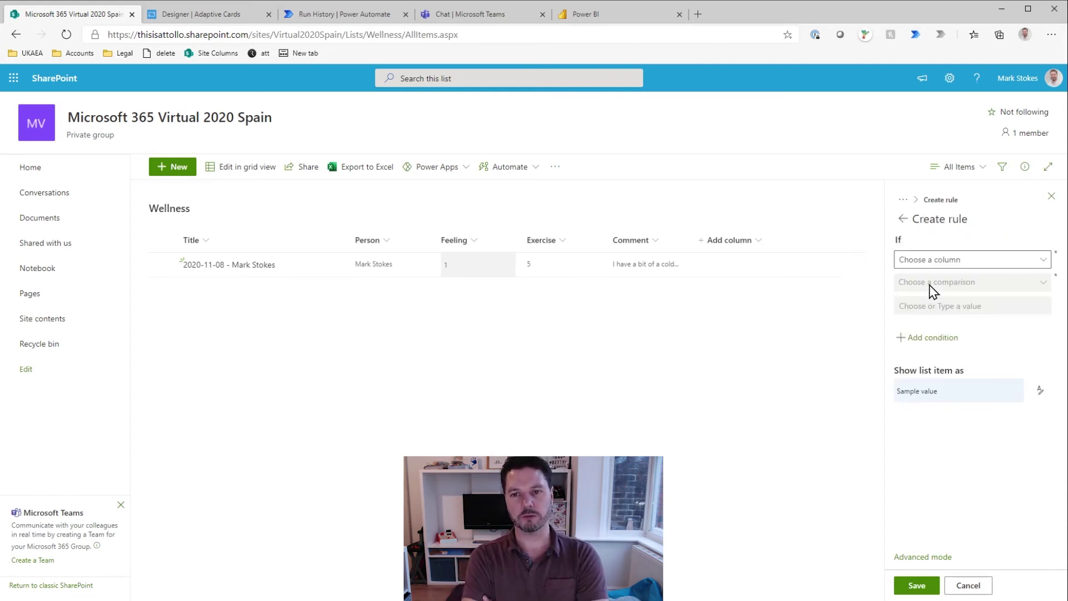
pyautogui.click(1018, 262)
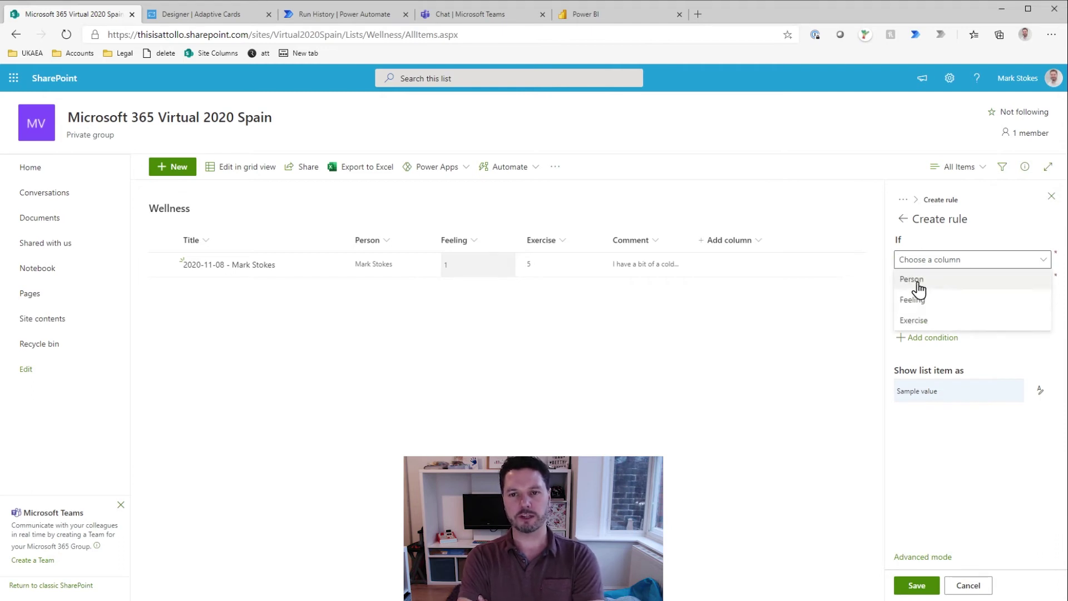
pyautogui.click(913, 304)
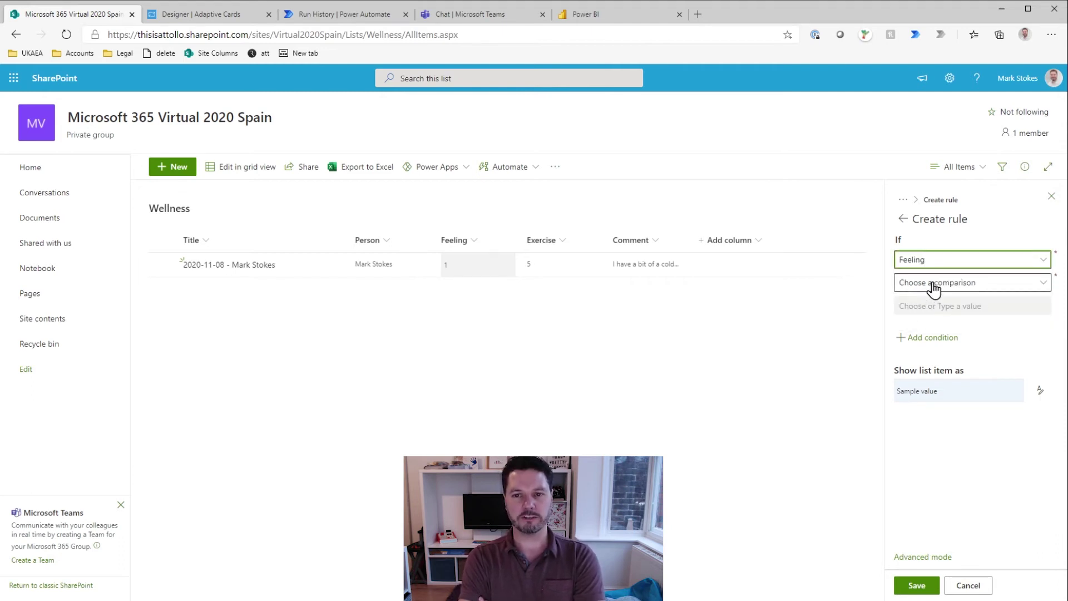
pyautogui.click(932, 285)
pyautogui.click(934, 302)
pyautogui.click(924, 307)
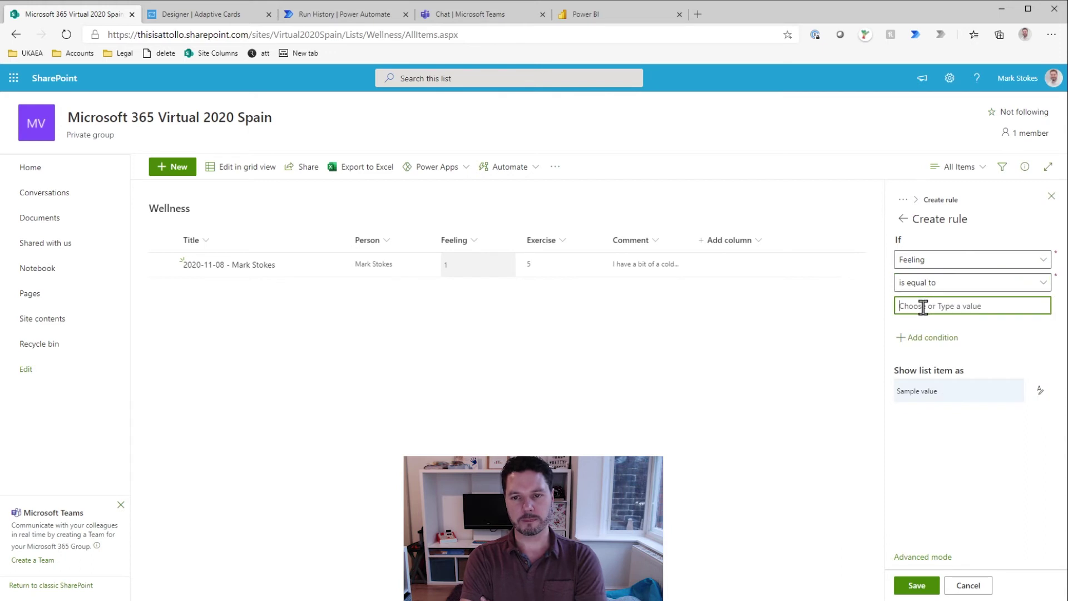
pyautogui.write('1')
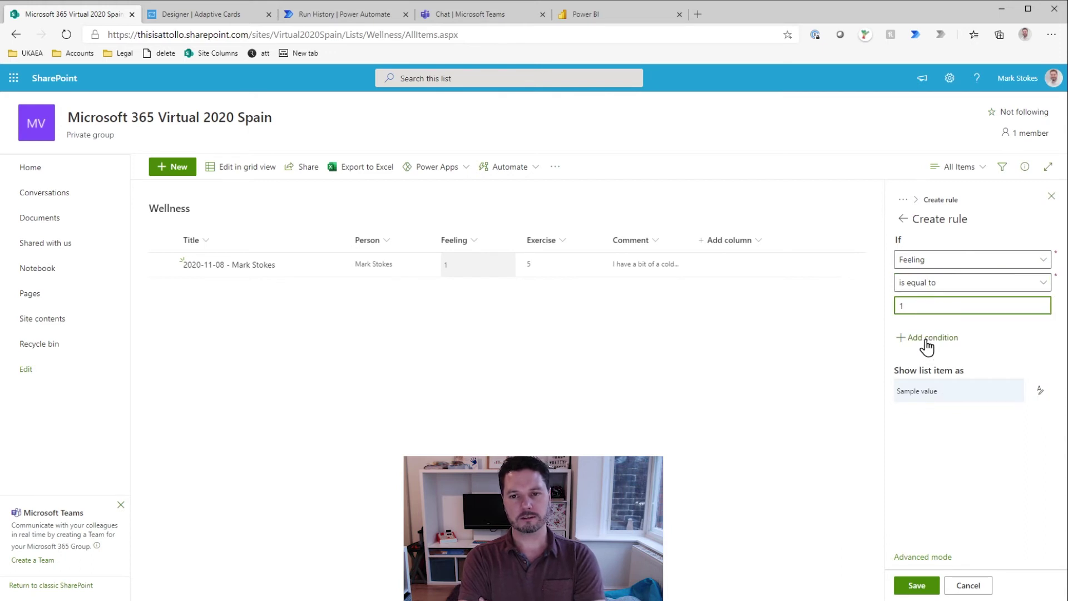
pyautogui.click(933, 439)
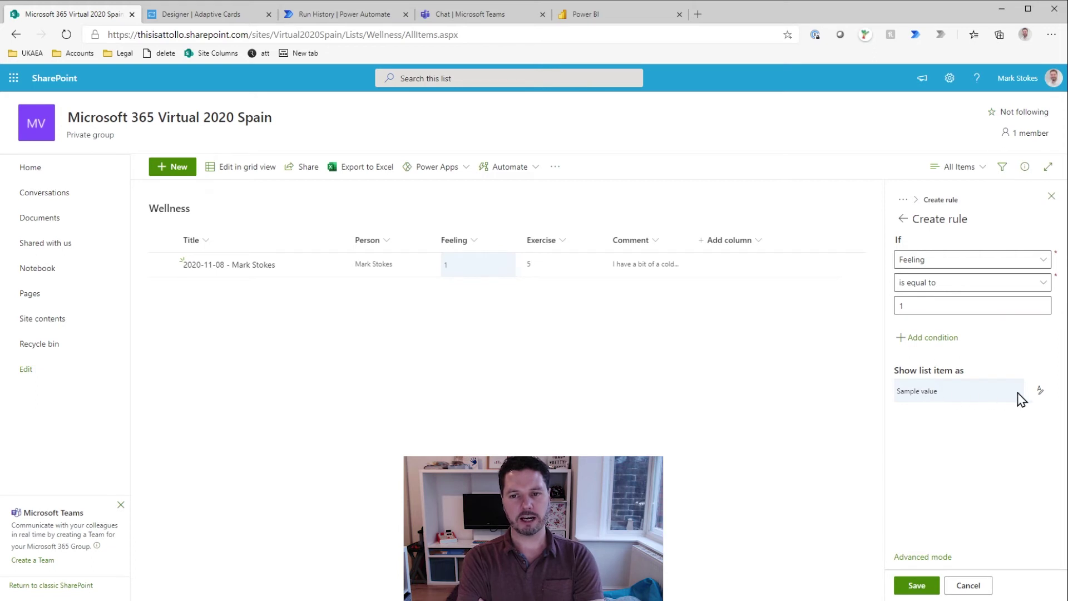
pyautogui.click(1040, 390)
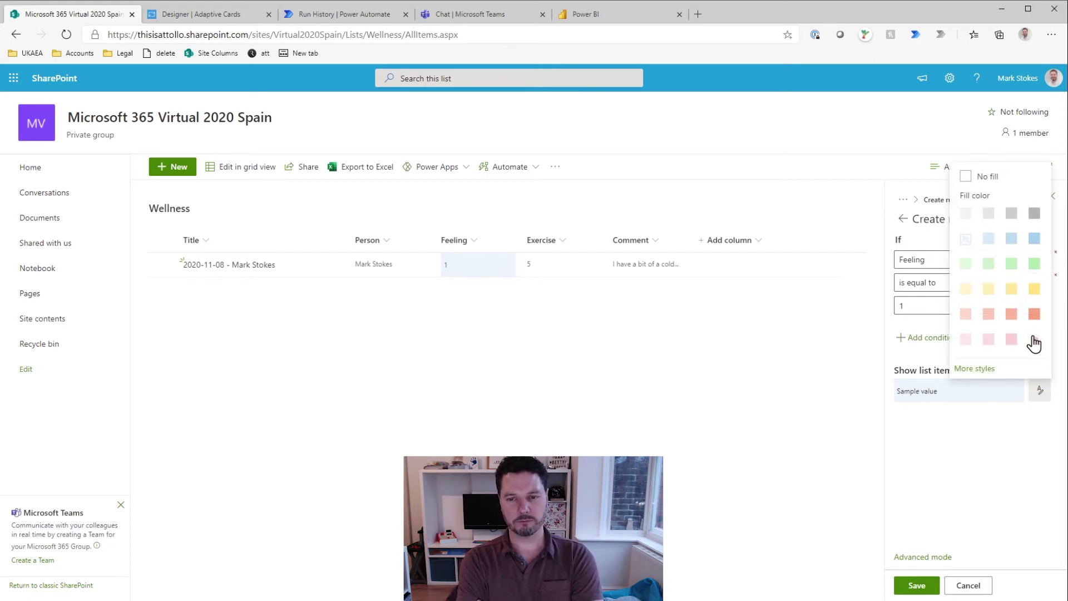
pyautogui.click(1034, 341)
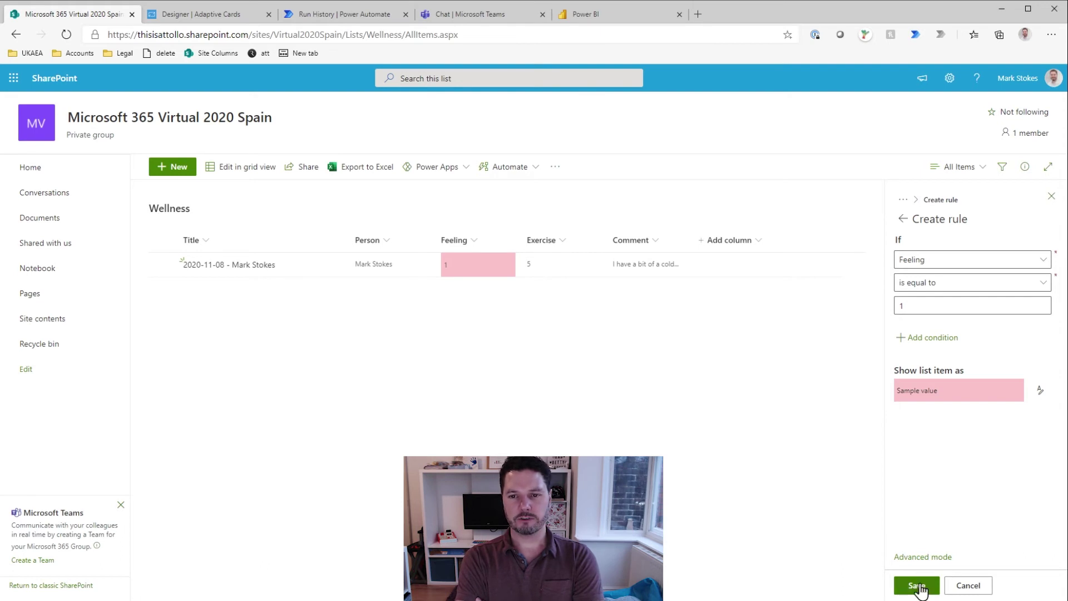
pyautogui.click(923, 557)
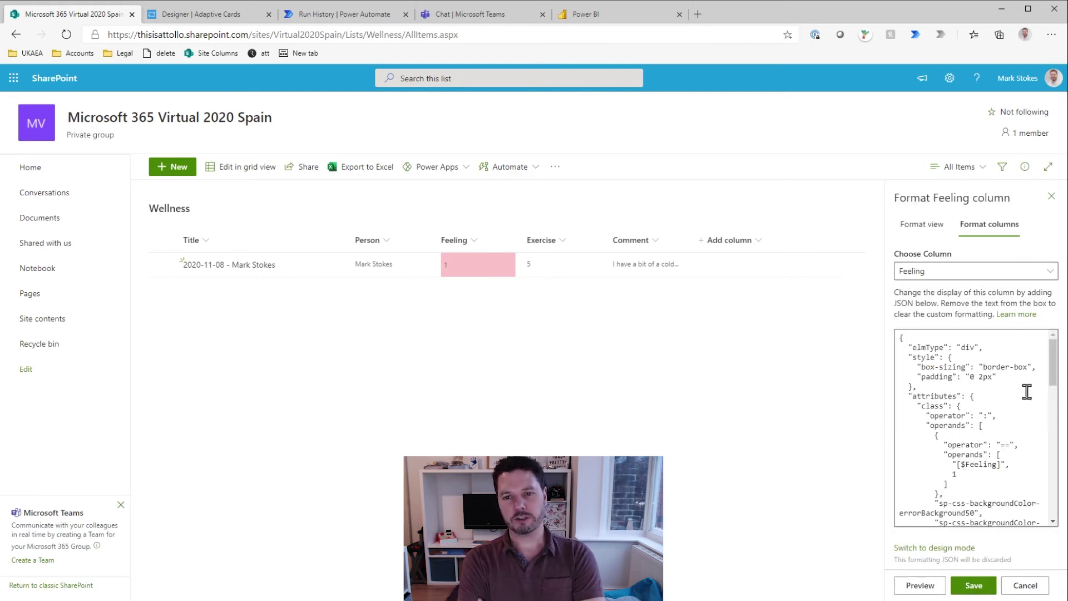
# Step: Replace the Feeling JSON with prepared severity formatting, review it, then cancel without saving
pyautogui.moveTo(885, 405); pyautogui.dragTo(728, 417)
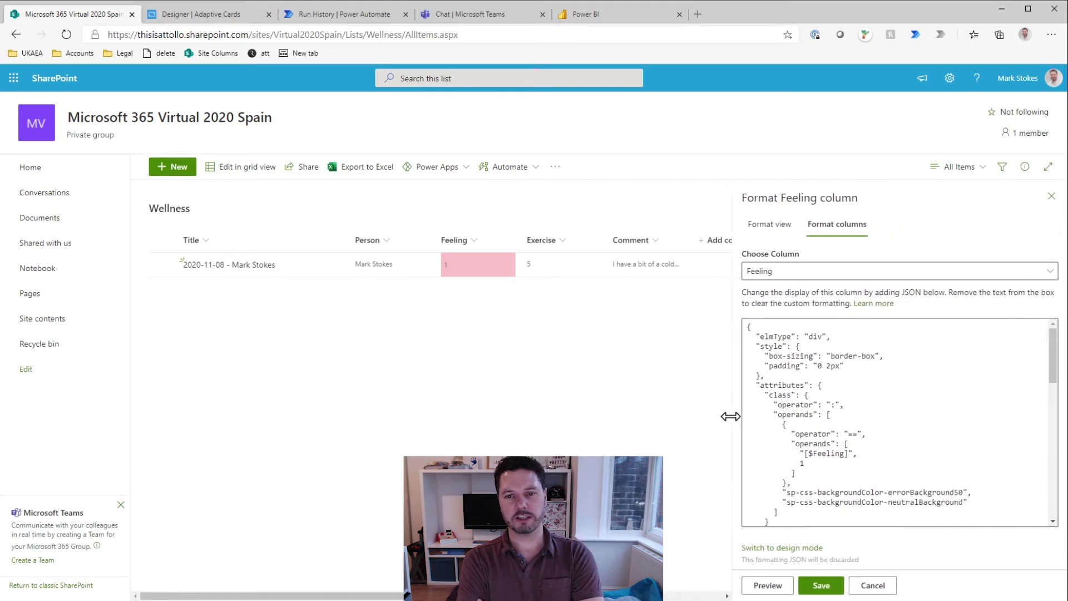
pyautogui.click(883, 410)
pyautogui.hotkey('ctrl', 'a')
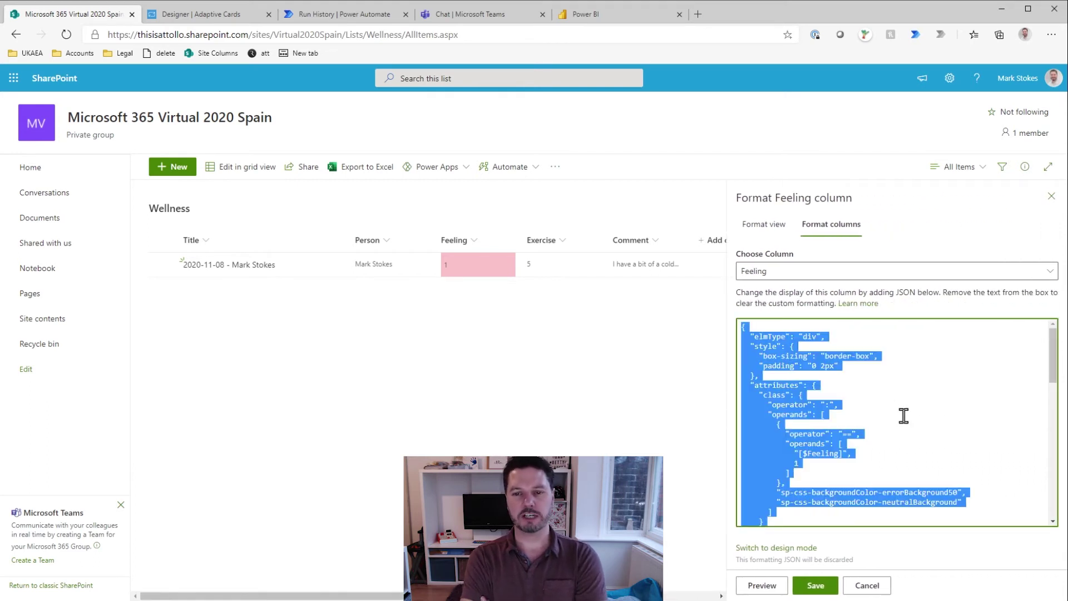
pyautogui.hotkey('ctrl', 'v')
pyautogui.scroll(10, 907, 425)
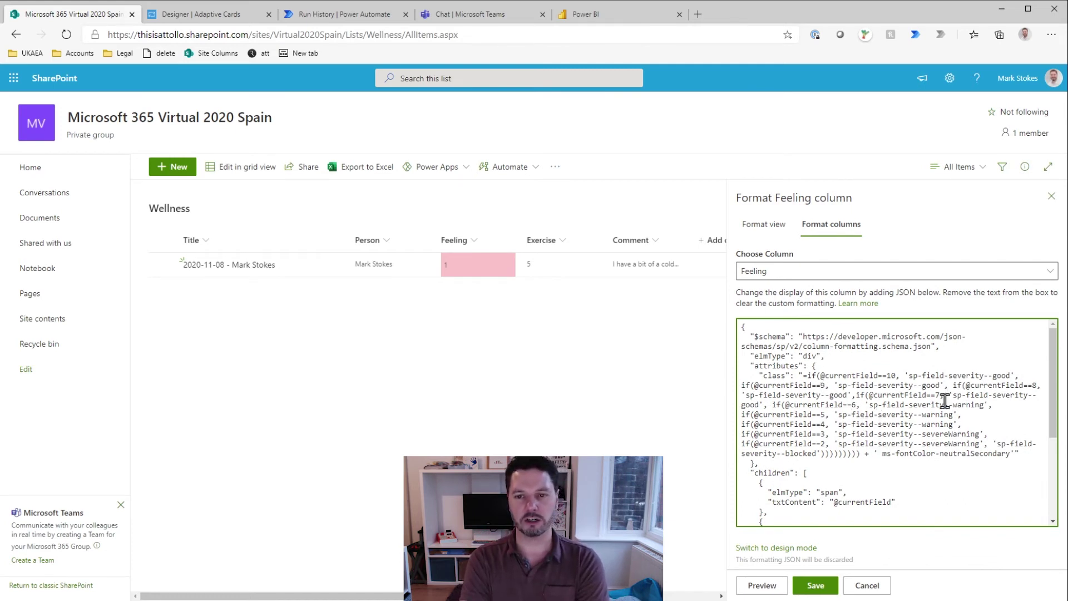
pyautogui.scroll(-1, 896, 443)
pyautogui.scroll(-5, 896, 443)
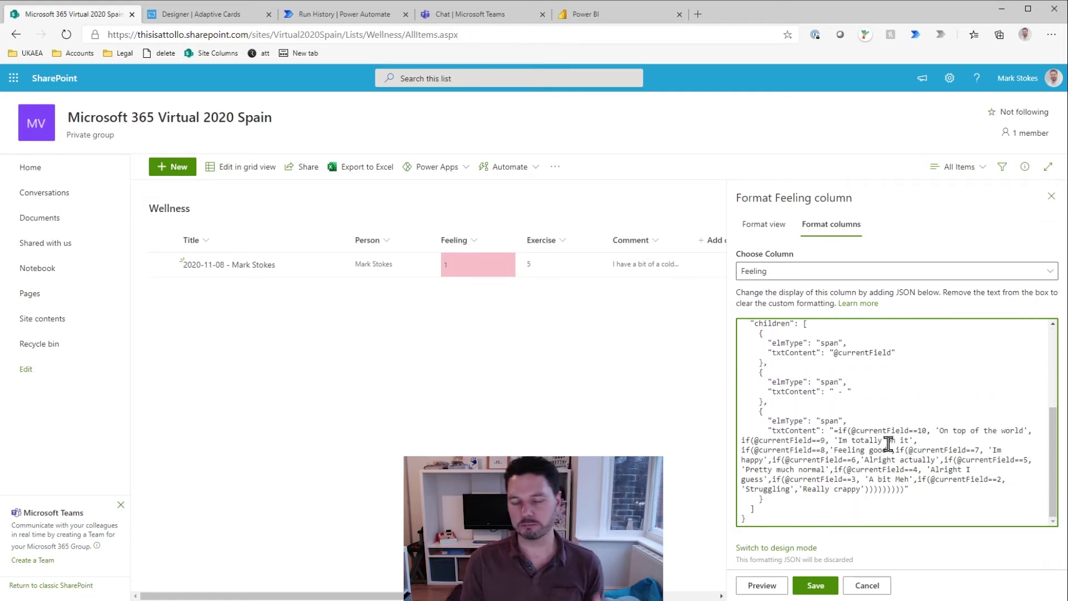
pyautogui.scroll(6, 875, 456)
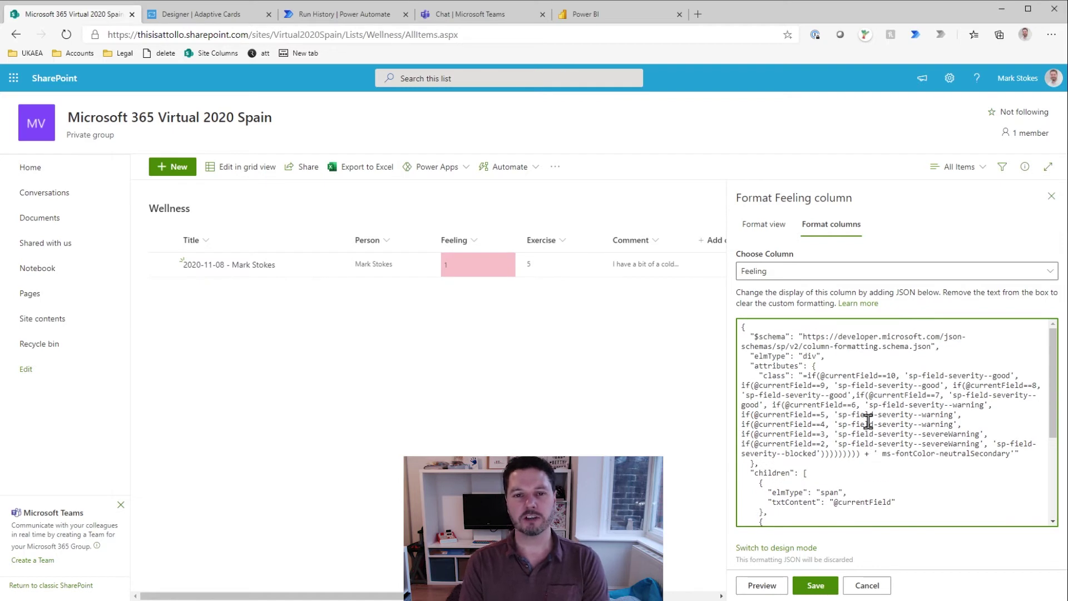
pyautogui.click(868, 587)
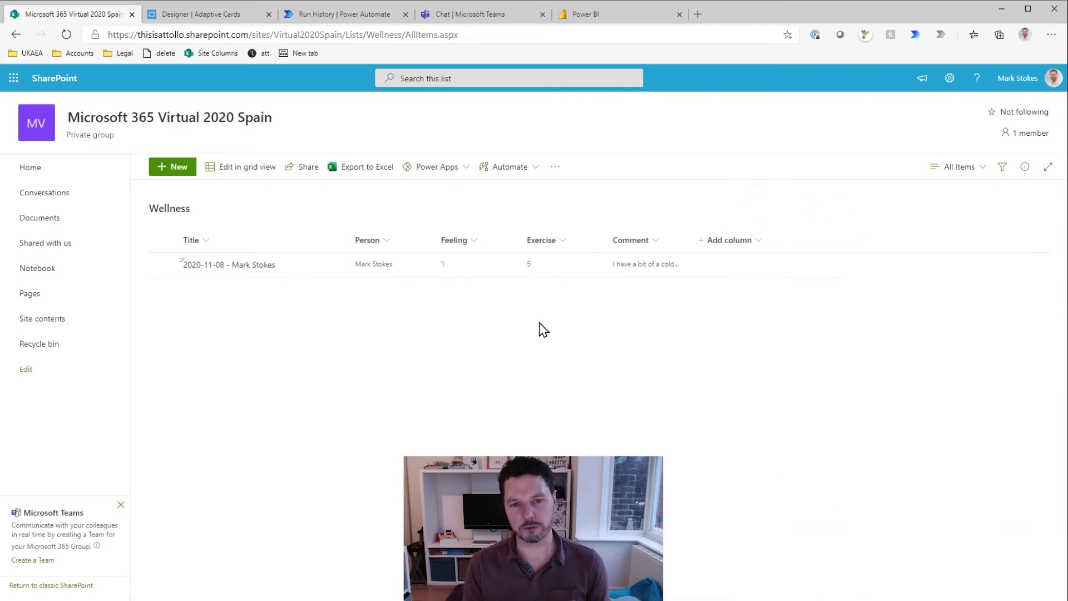
# Step: Open conditional formatting for the Feeling column and start a new rule
pyautogui.click(462, 264)
pyautogui.click(476, 246)
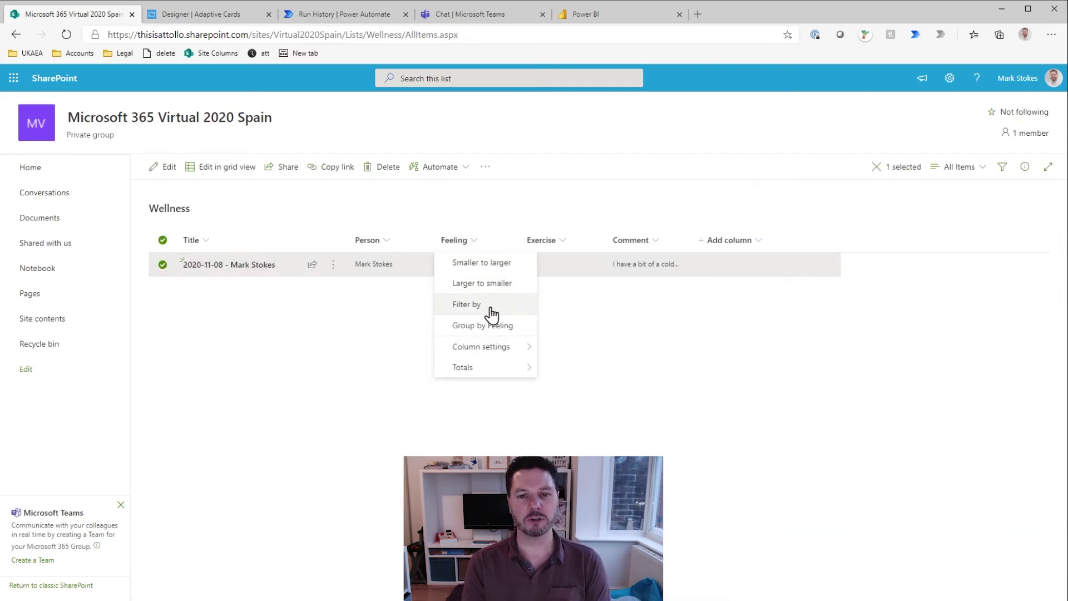
pyautogui.moveTo(524, 350)
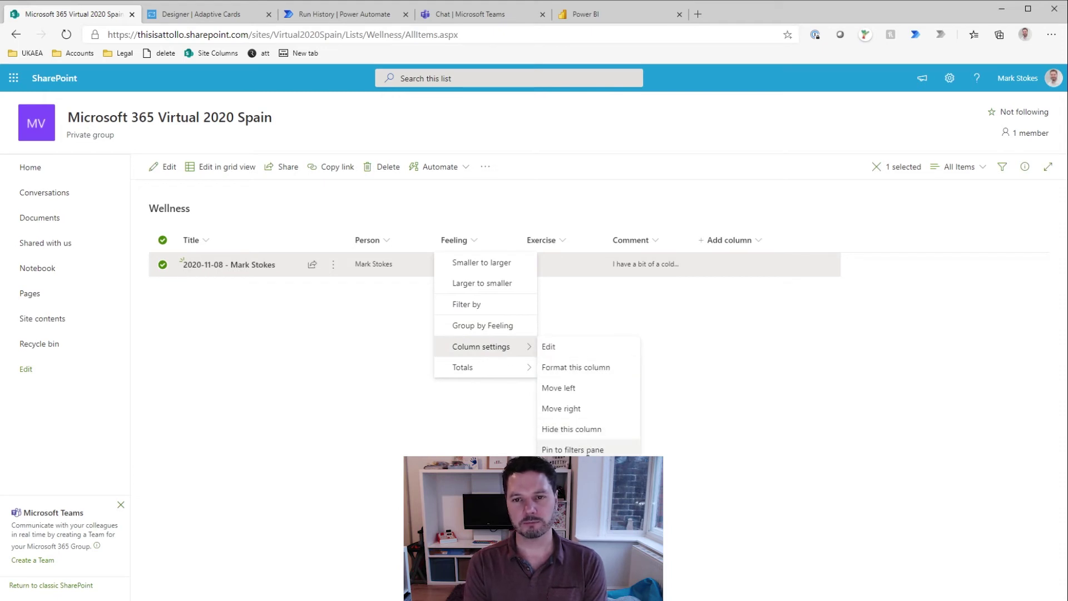
pyautogui.click(580, 368)
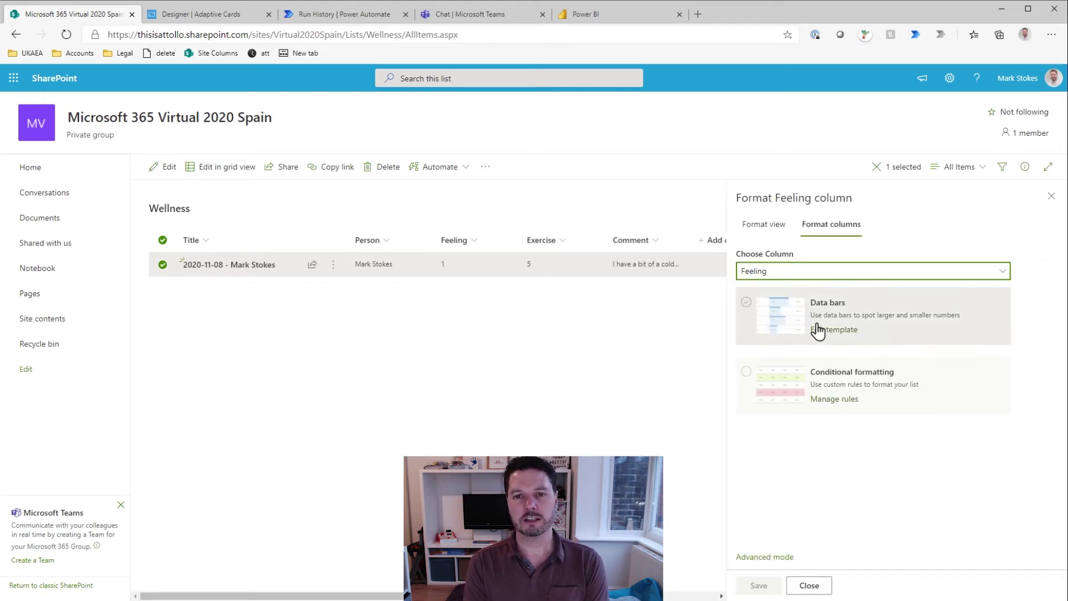
pyautogui.click(748, 378)
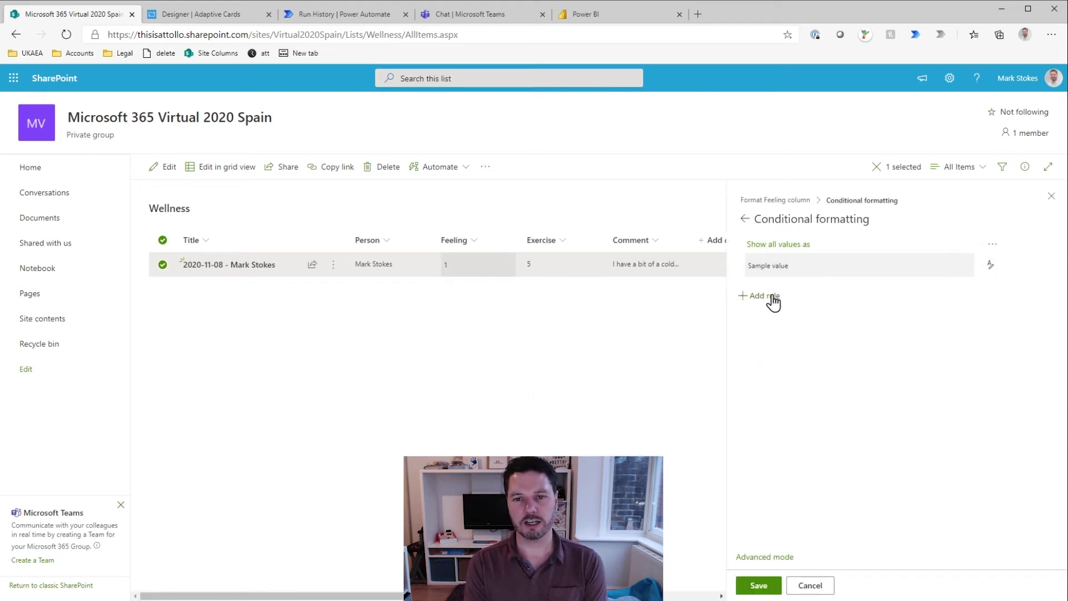
pyautogui.click(770, 297)
# Step: Set the rule condition to Feeling is equal to 1
pyautogui.click(989, 261)
pyautogui.click(832, 295)
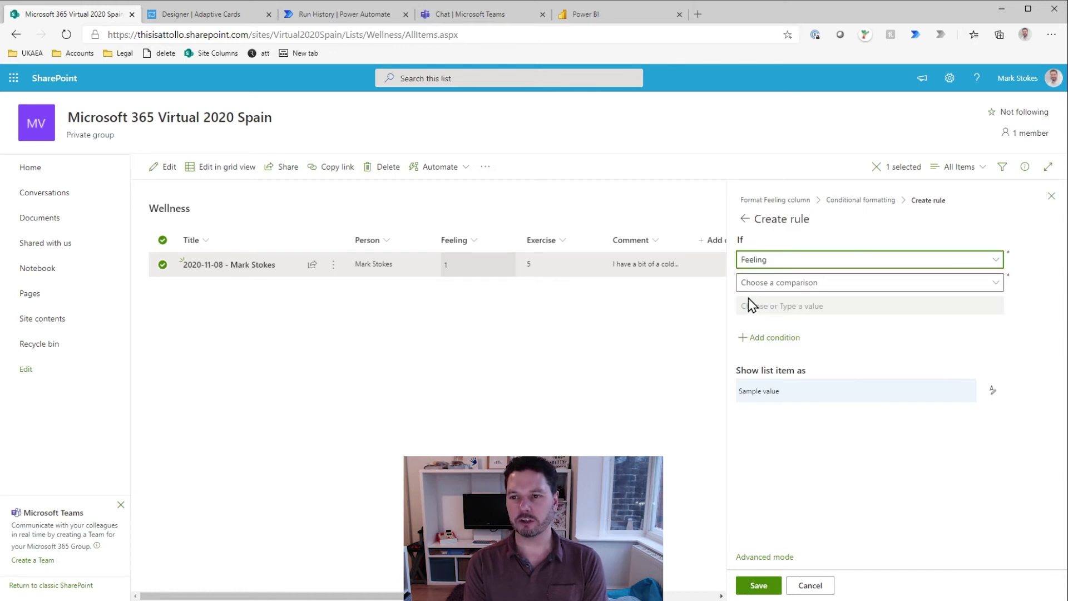
pyautogui.click(805, 283)
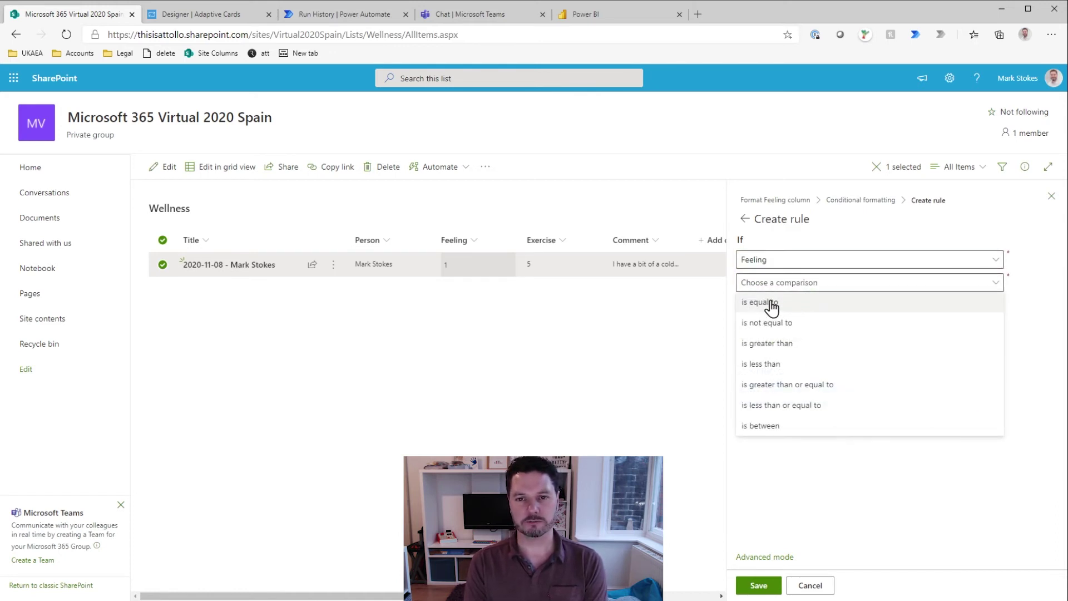
pyautogui.click(772, 305)
pyautogui.click(779, 309)
pyautogui.write('1')
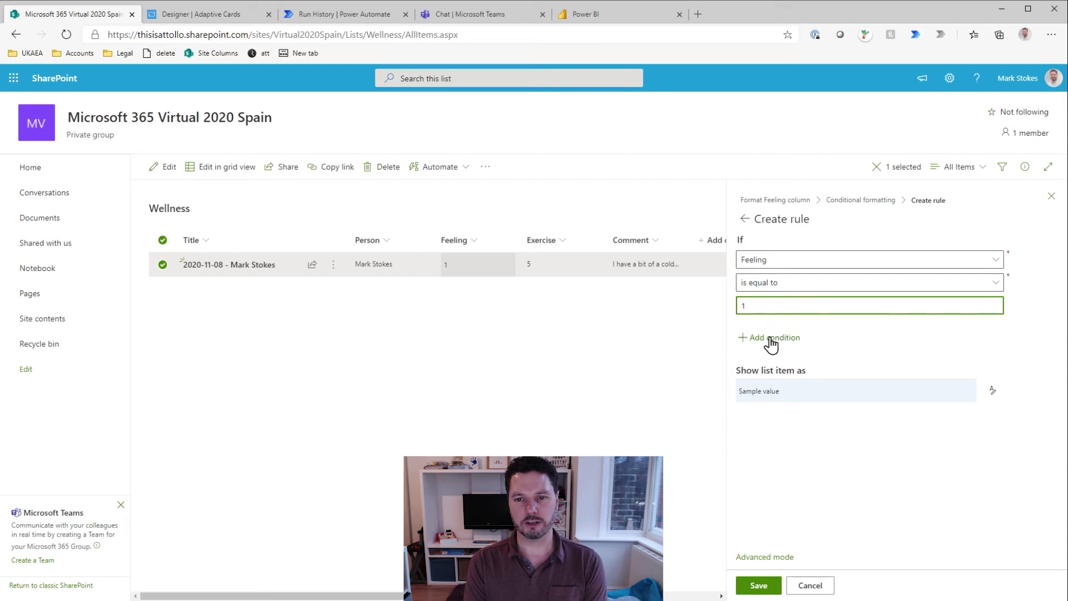
# Step: Style matching values with an info icon and pink fill, save the rule, and close the panel
pyautogui.click(993, 390)
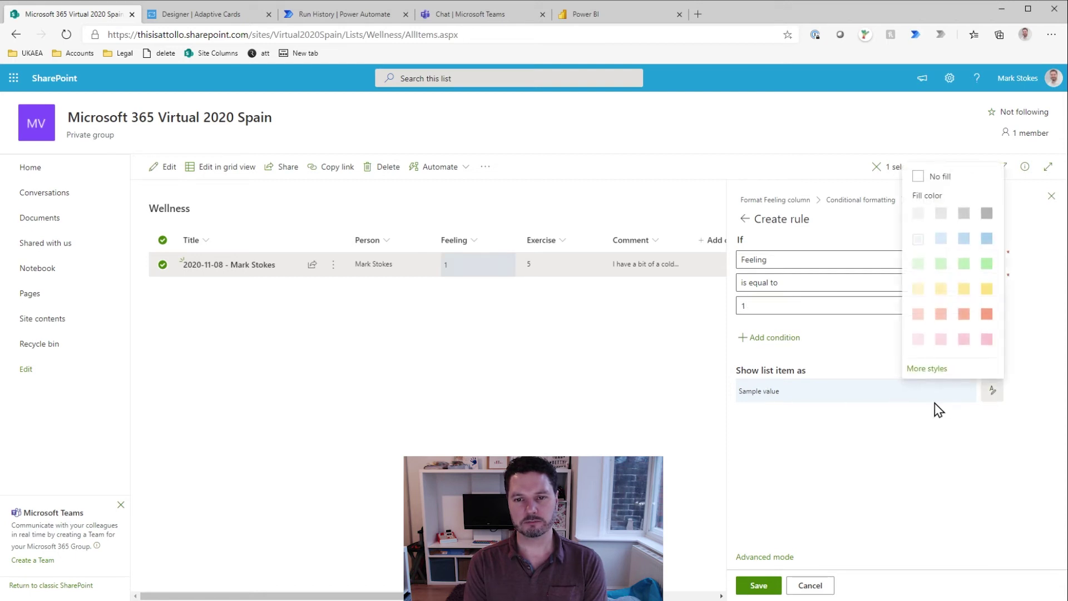
pyautogui.click(938, 368)
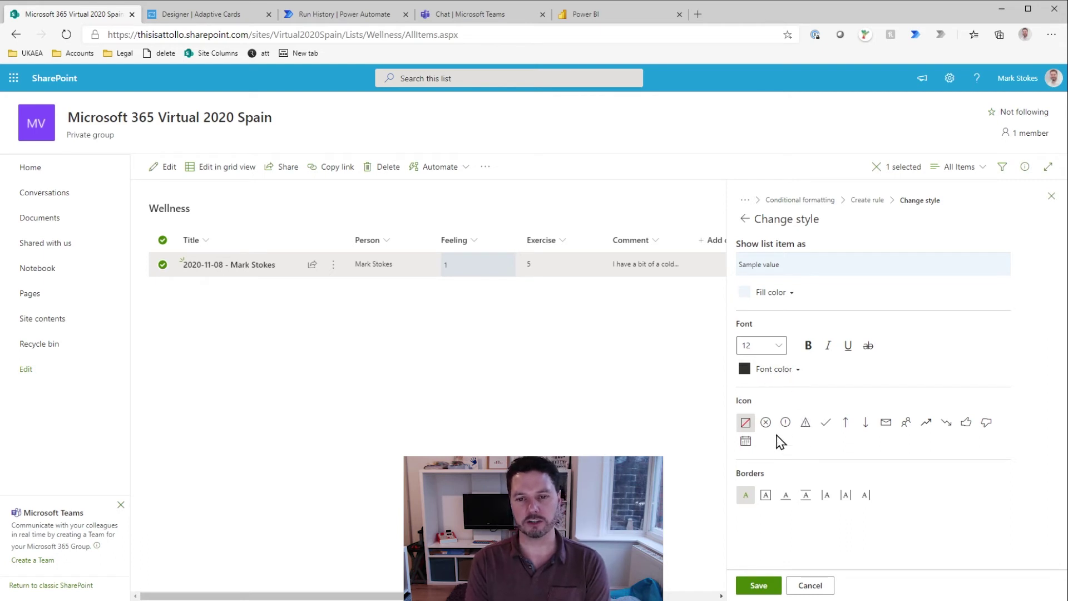
pyautogui.click(785, 422)
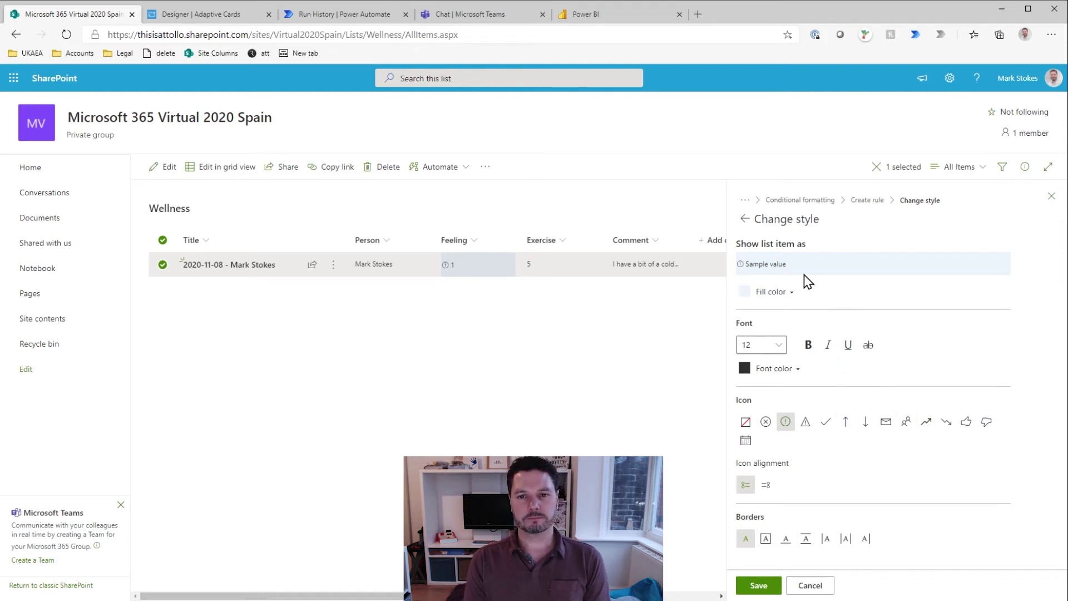
pyautogui.click(782, 290)
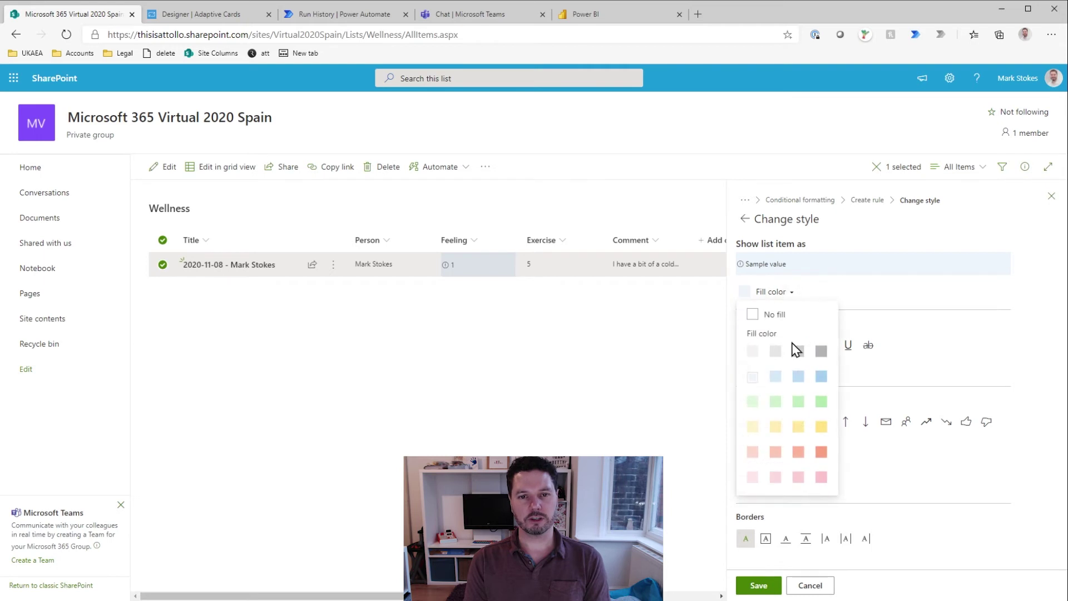
pyautogui.click(821, 477)
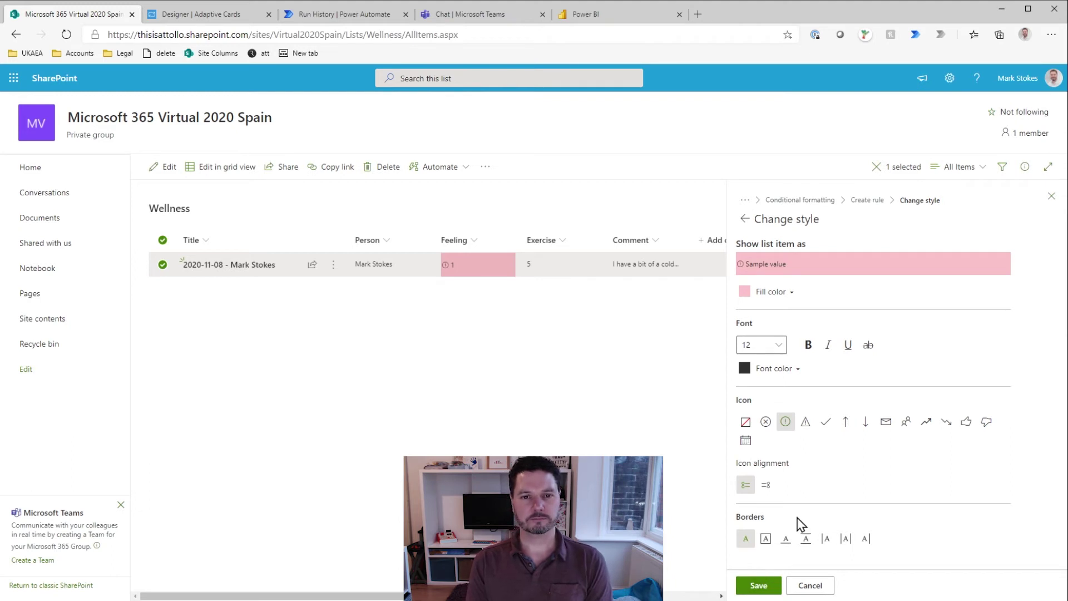
pyautogui.click(762, 581)
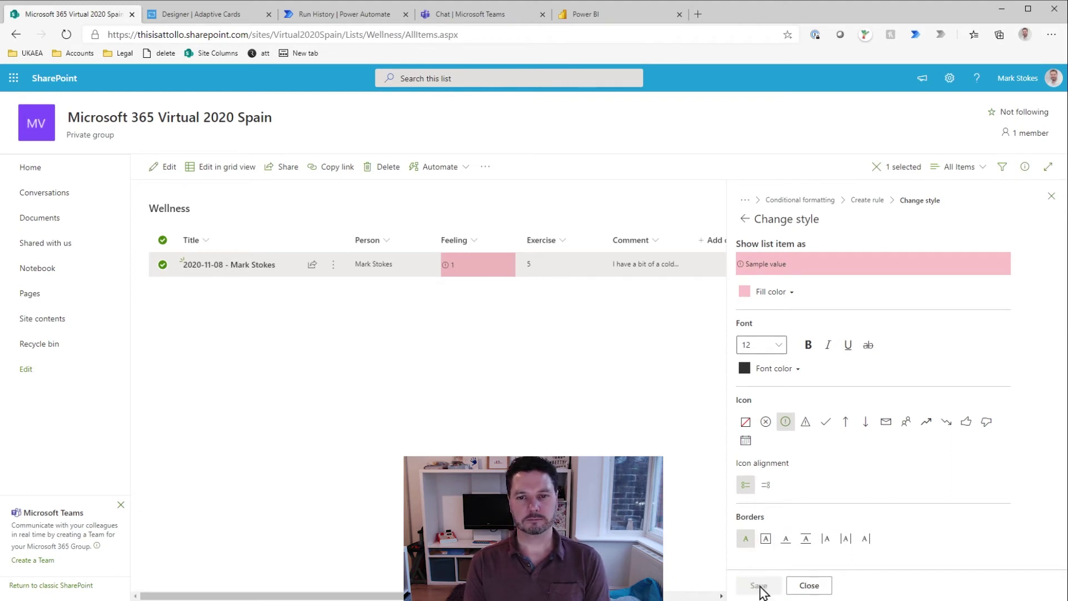
pyautogui.click(811, 583)
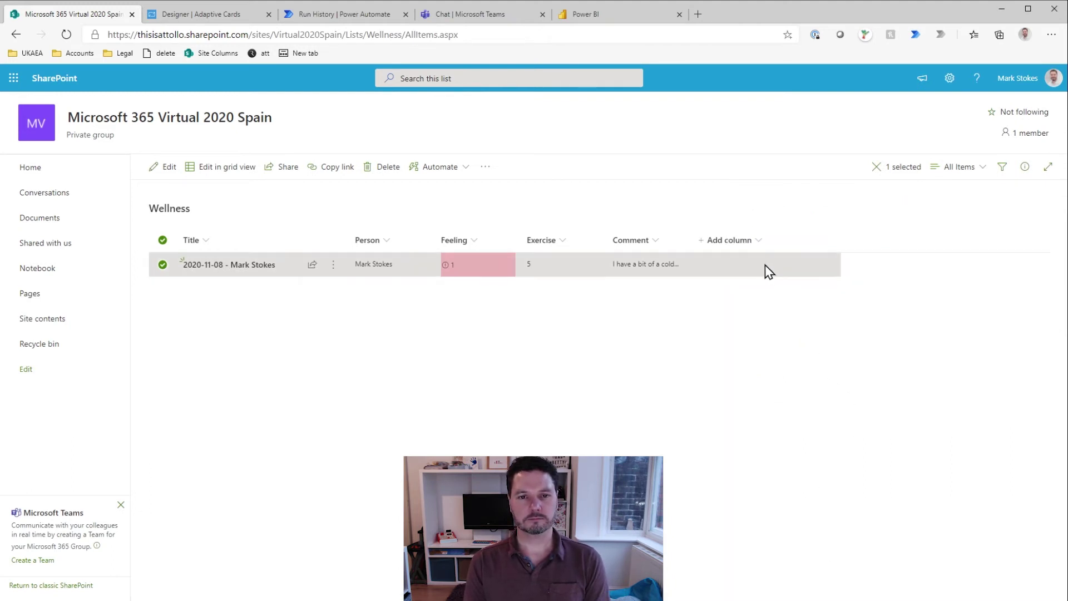
pyautogui.click(473, 244)
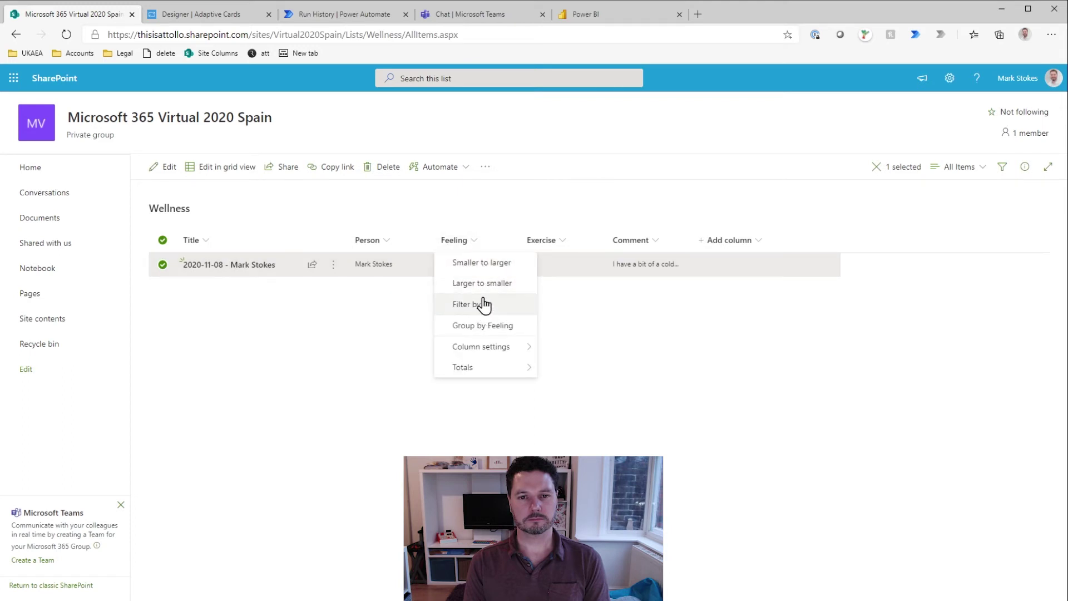
# Step: Reopen the Feeling column's conditional formatting rules and start another rule
pyautogui.moveTo(545, 350)
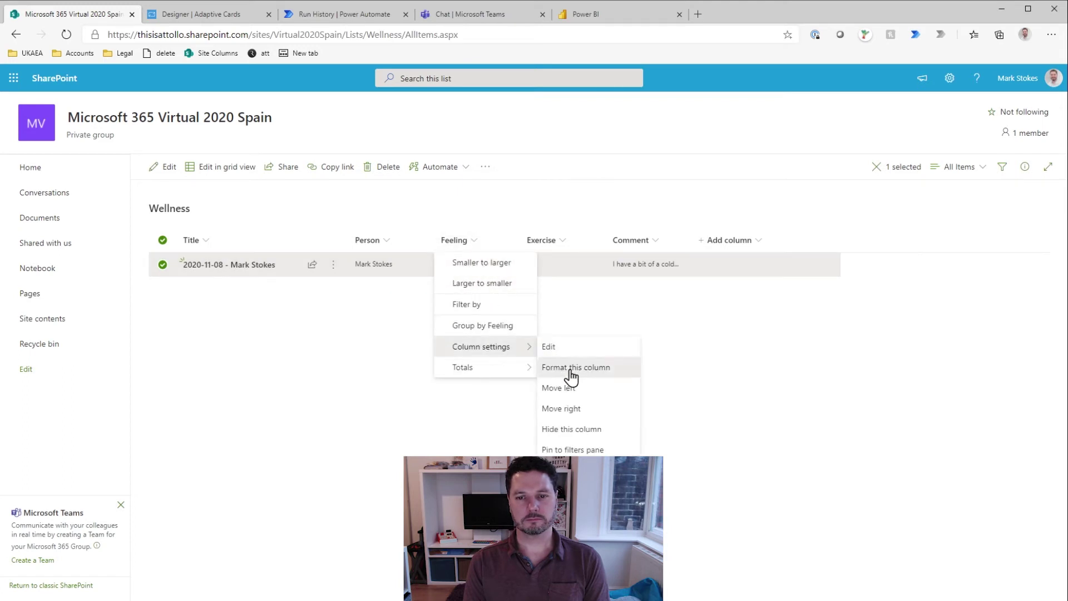
pyautogui.click(568, 370)
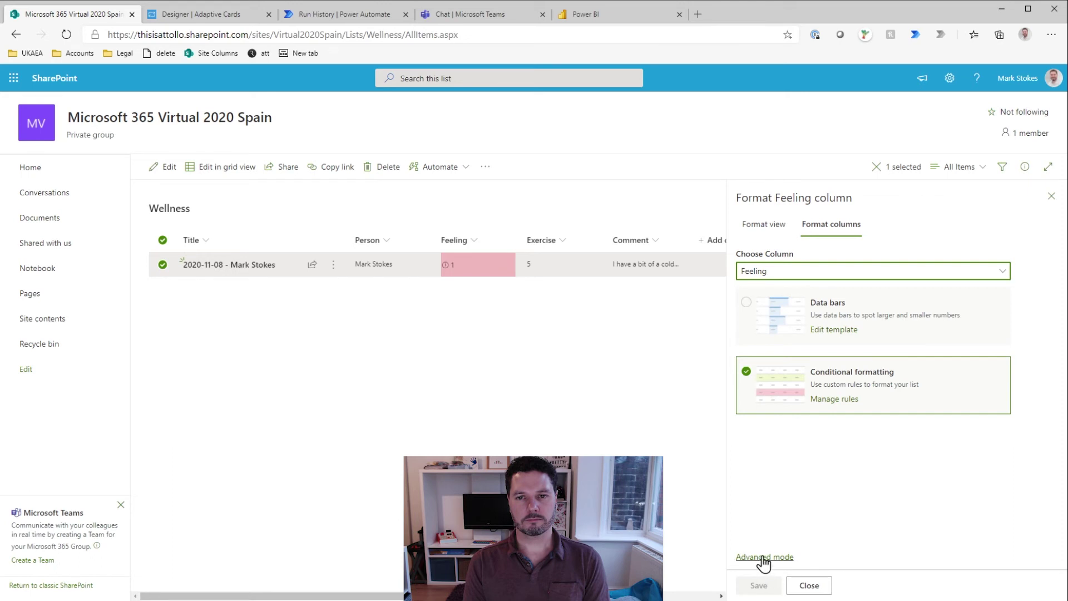
pyautogui.click(763, 224)
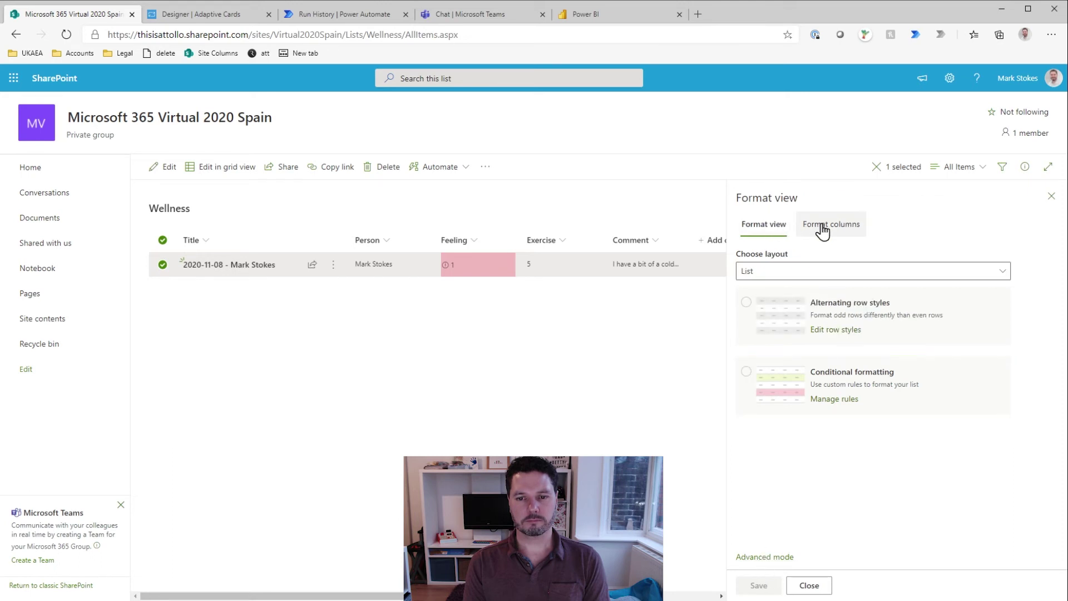
pyautogui.click(822, 226)
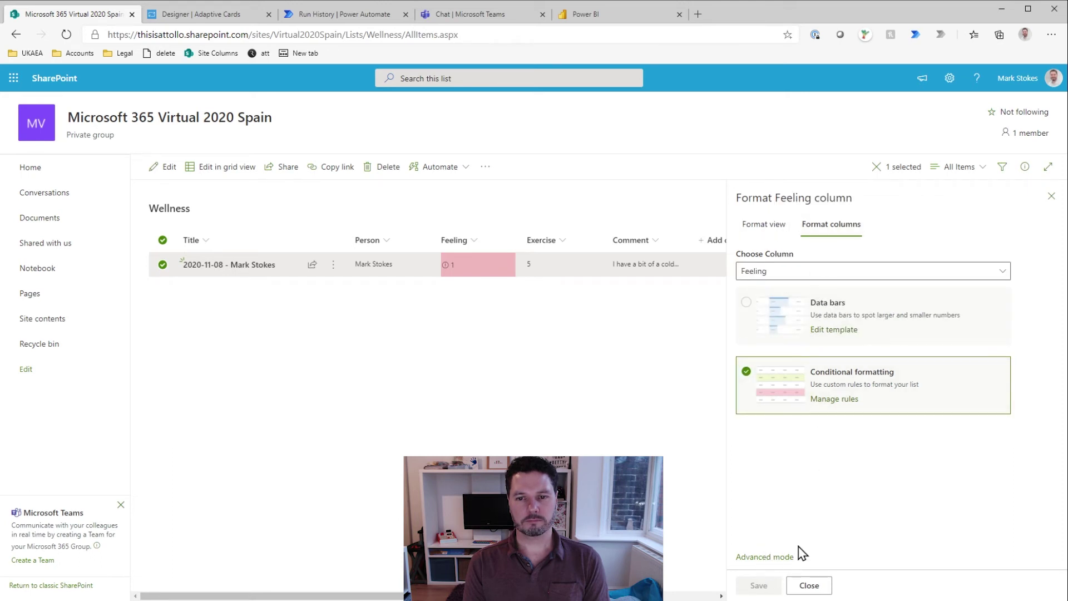
pyautogui.click(823, 399)
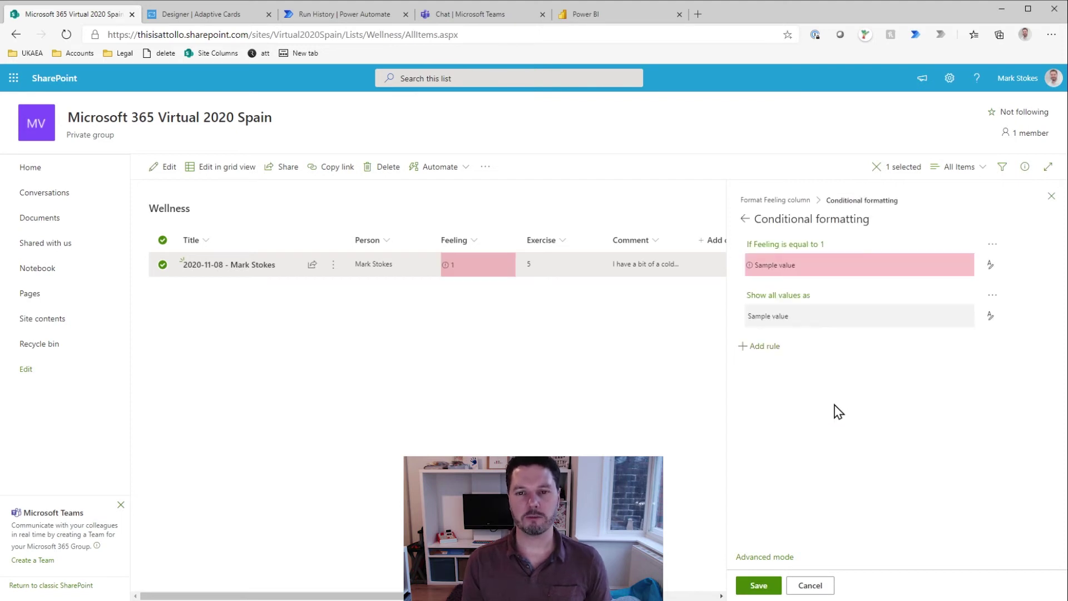
pyautogui.click(761, 346)
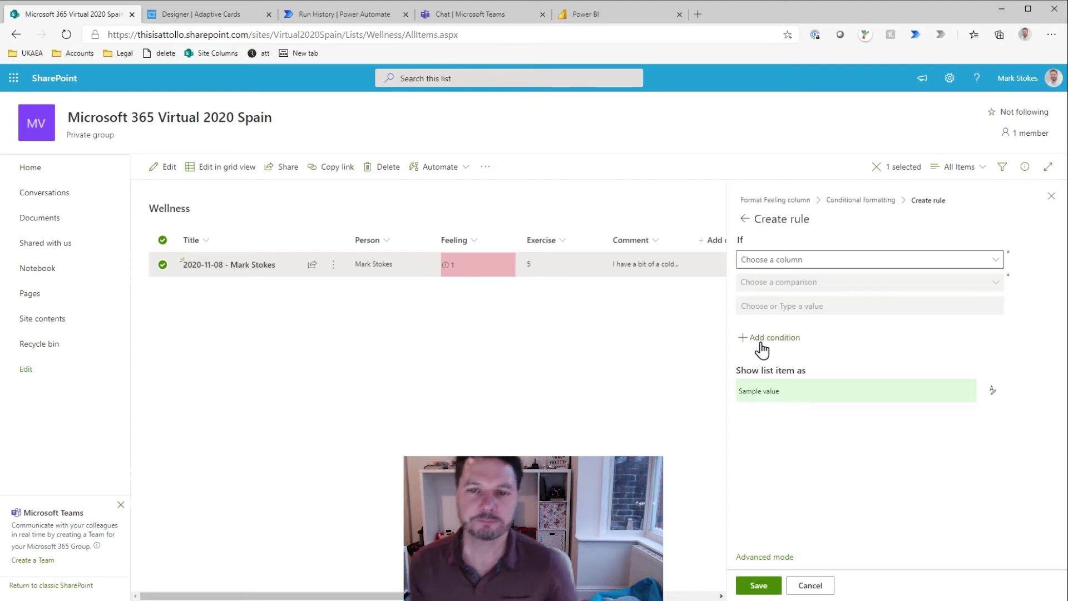
# Step: Add a rule filling Feeling equal to 2 pink, save it, and close the panel
pyautogui.click(787, 260)
pyautogui.click(777, 300)
pyautogui.click(787, 283)
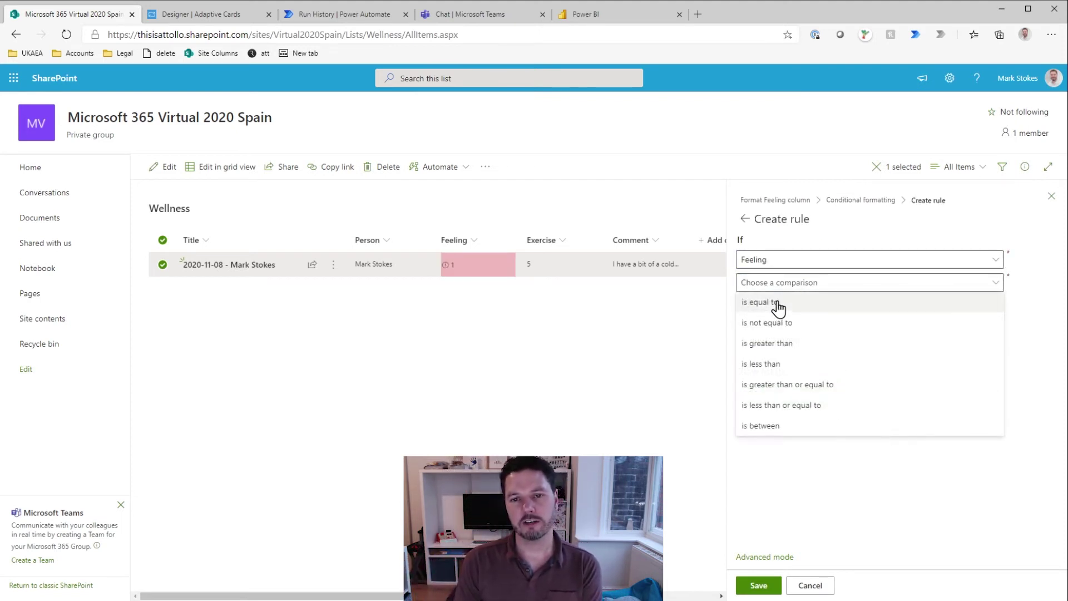
pyautogui.click(777, 304)
pyautogui.click(776, 304)
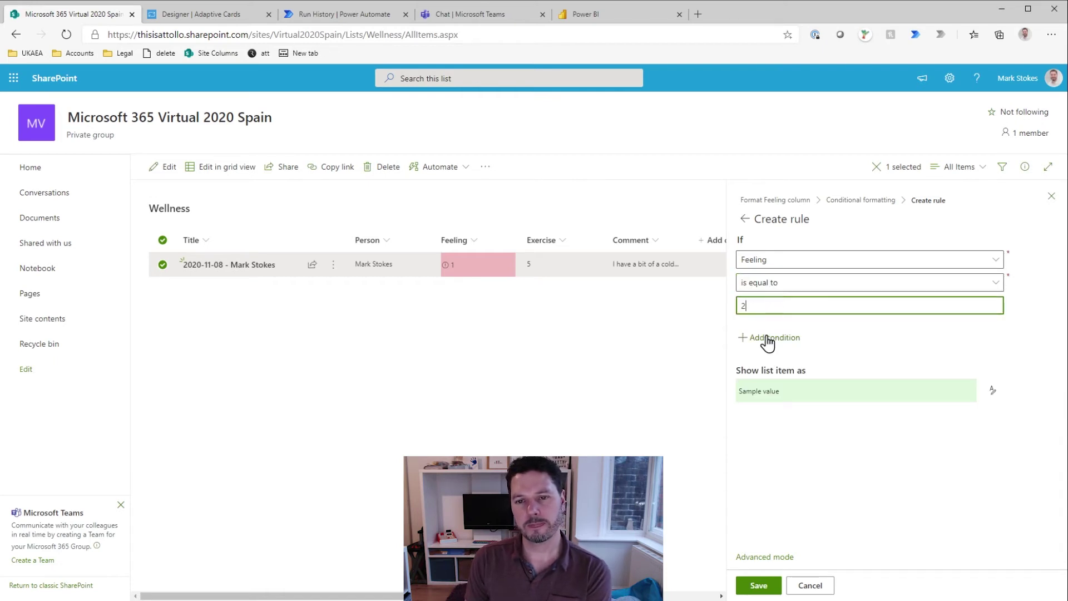
pyautogui.click(993, 390)
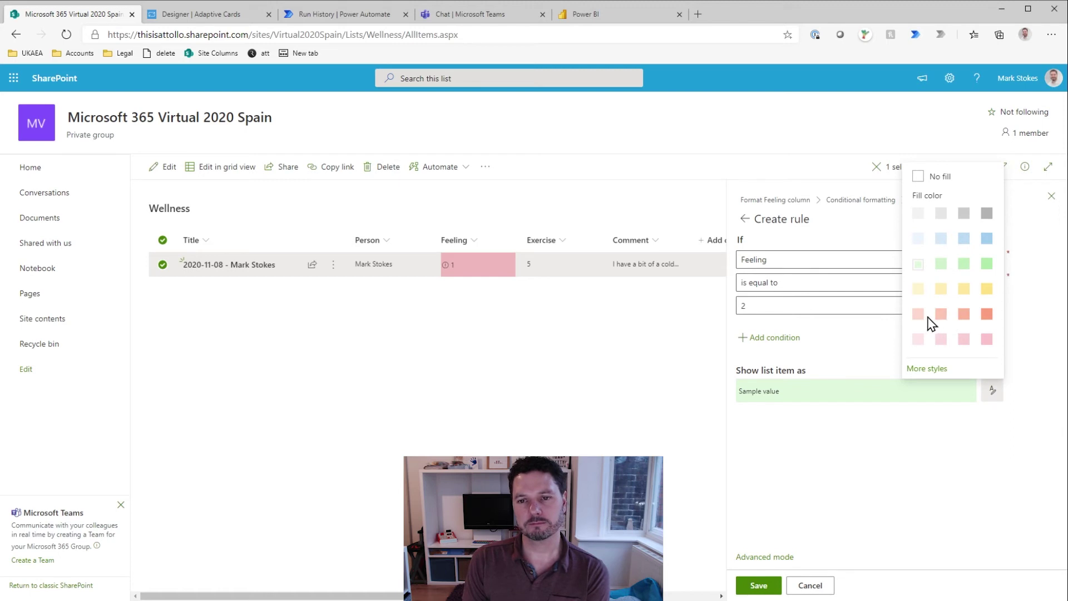
pyautogui.click(964, 338)
pyautogui.click(762, 586)
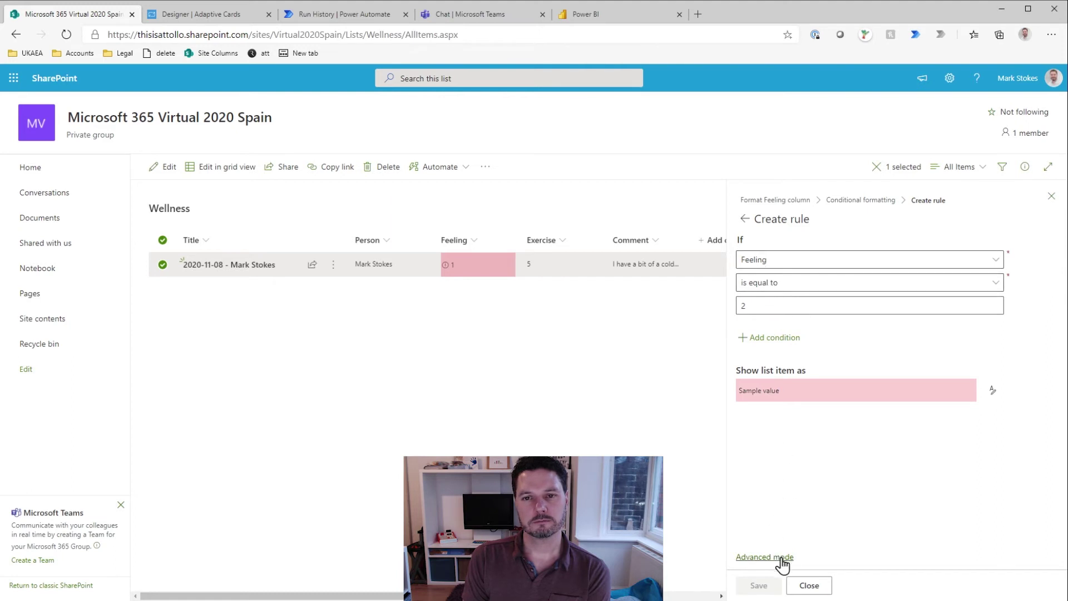
pyautogui.click(809, 585)
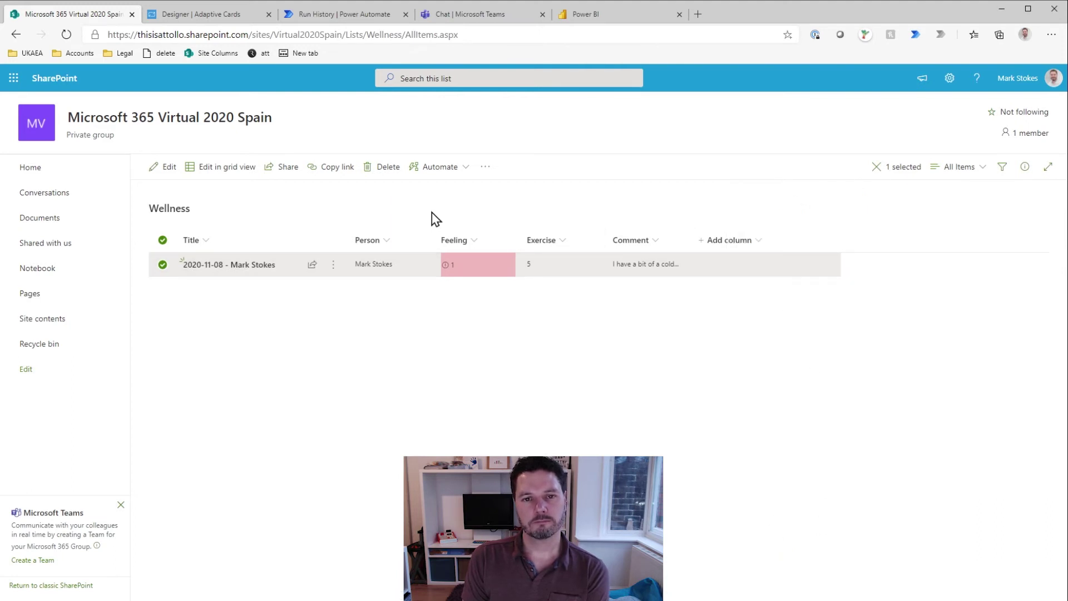
# Step: Change the Wellness entry's Feeling value to 2, save it, and close the details panel
pyautogui.click(480, 273)
pyautogui.click(736, 268)
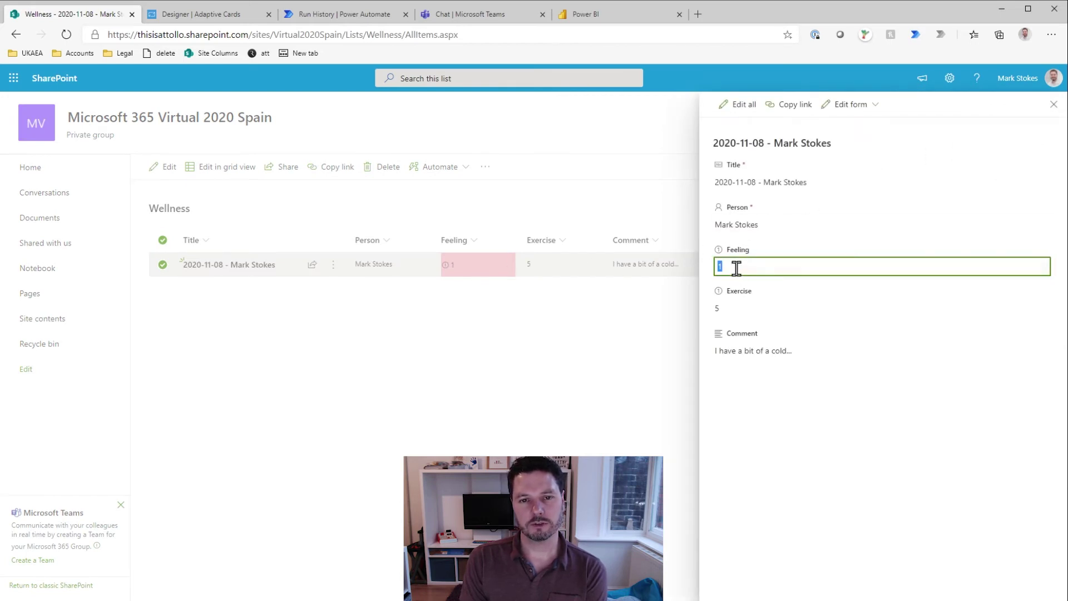
pyautogui.click(758, 413)
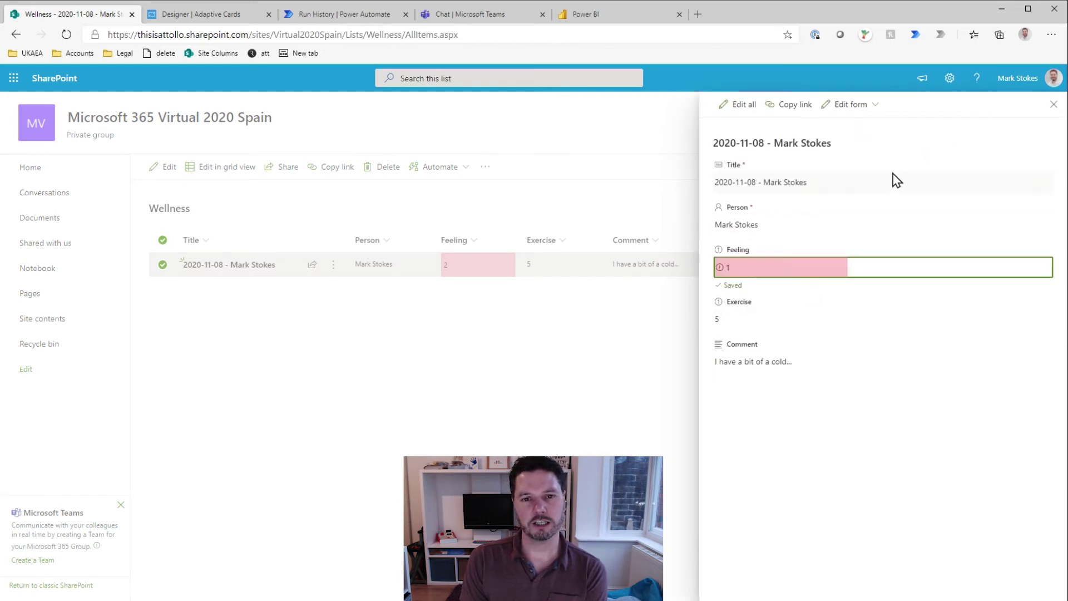
pyautogui.click(1053, 106)
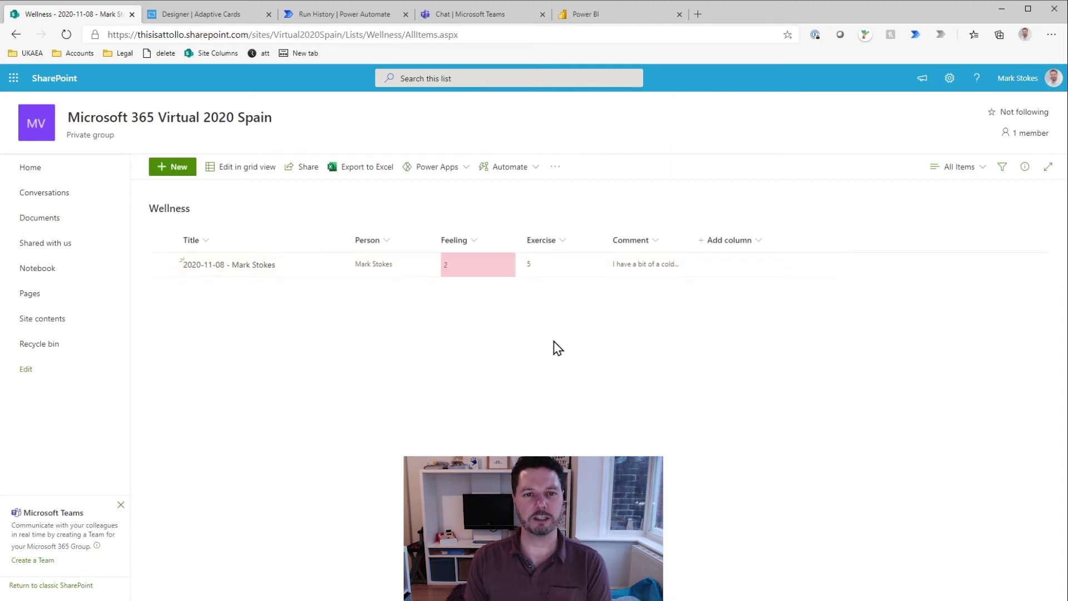
pyautogui.click(475, 242)
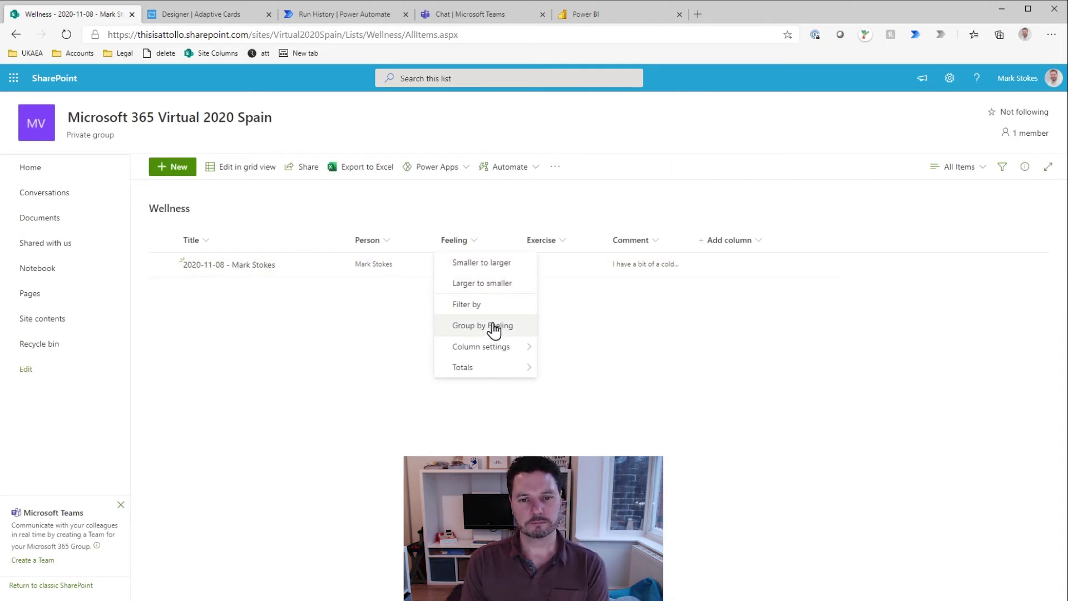
# Step: Recolour the Feeling equal to 2 rule with a salmon fill and save it
pyautogui.moveTo(489, 346)
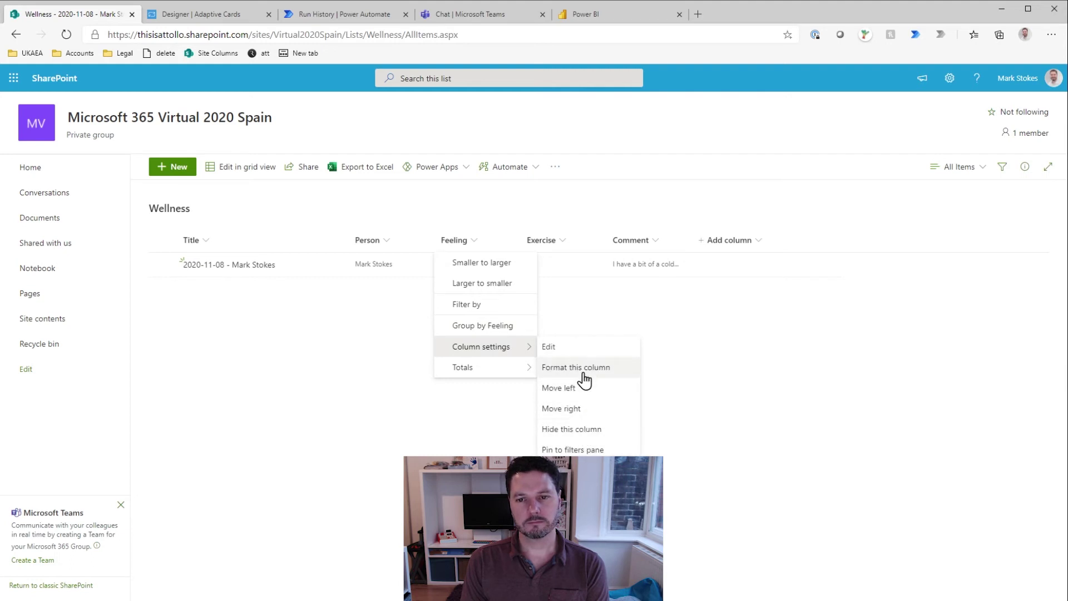
pyautogui.click(584, 368)
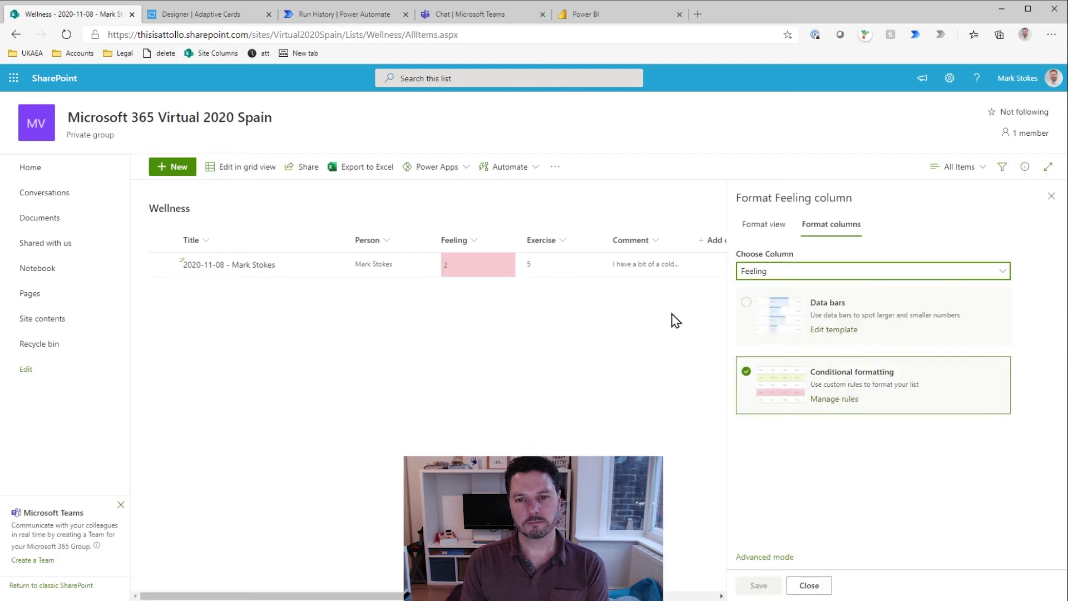
pyautogui.click(832, 401)
pyautogui.click(989, 317)
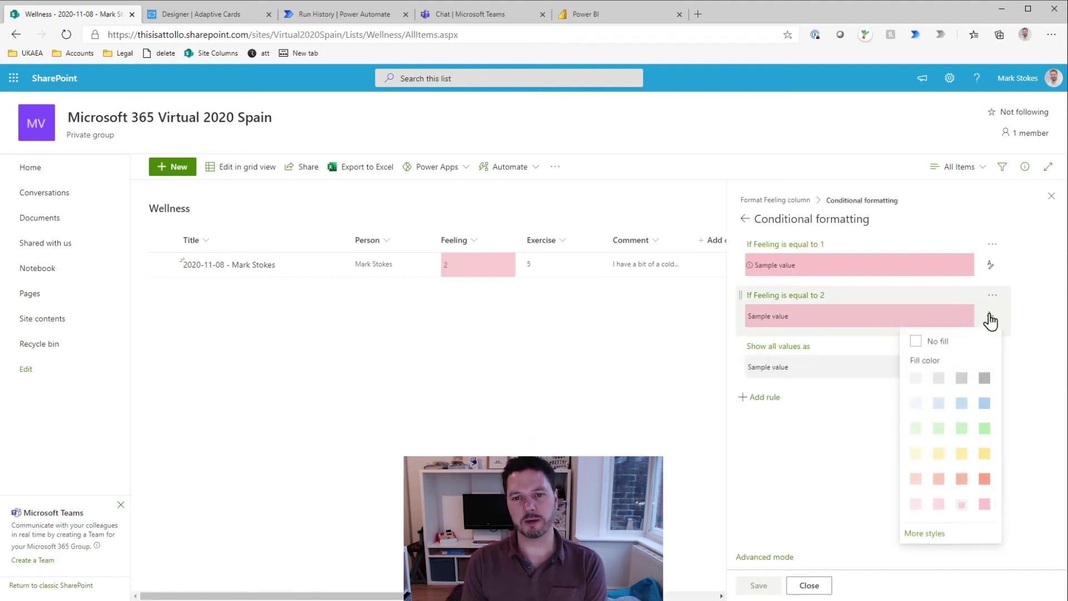
pyautogui.click(962, 480)
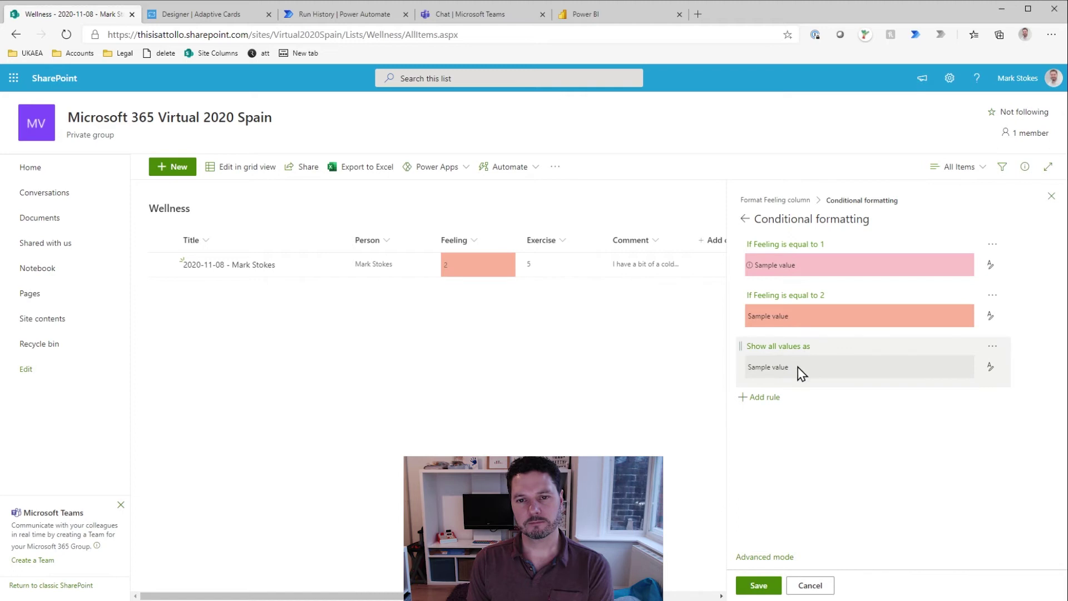
pyautogui.click(758, 584)
# Step: Add and save a rule filling Feeling equal to 3 yellow
pyautogui.click(769, 397)
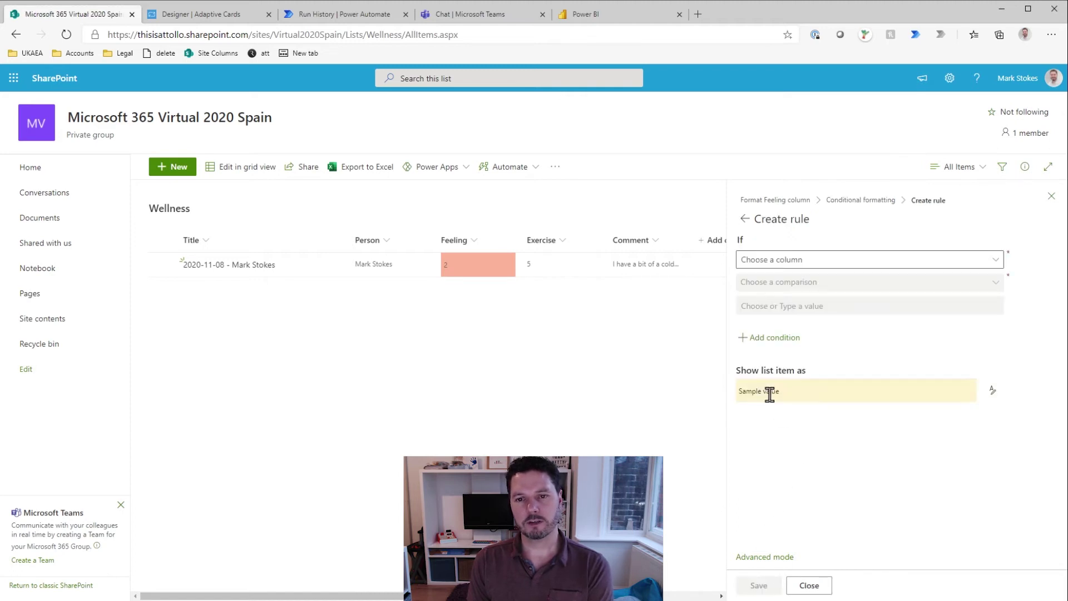
pyautogui.click(990, 259)
pyautogui.click(787, 298)
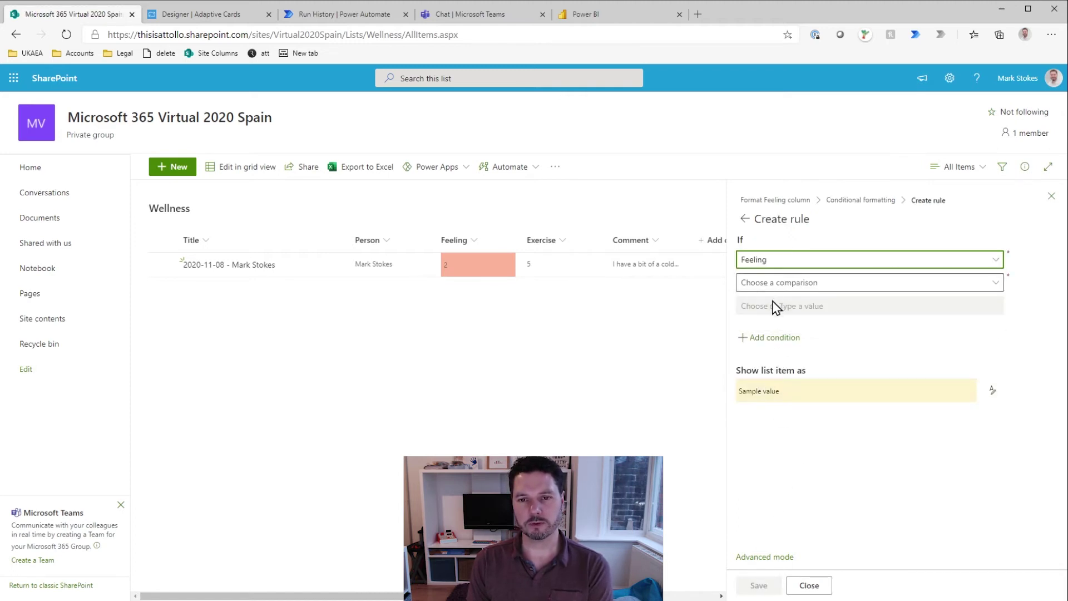
pyautogui.click(774, 282)
pyautogui.click(767, 302)
pyautogui.write('3')
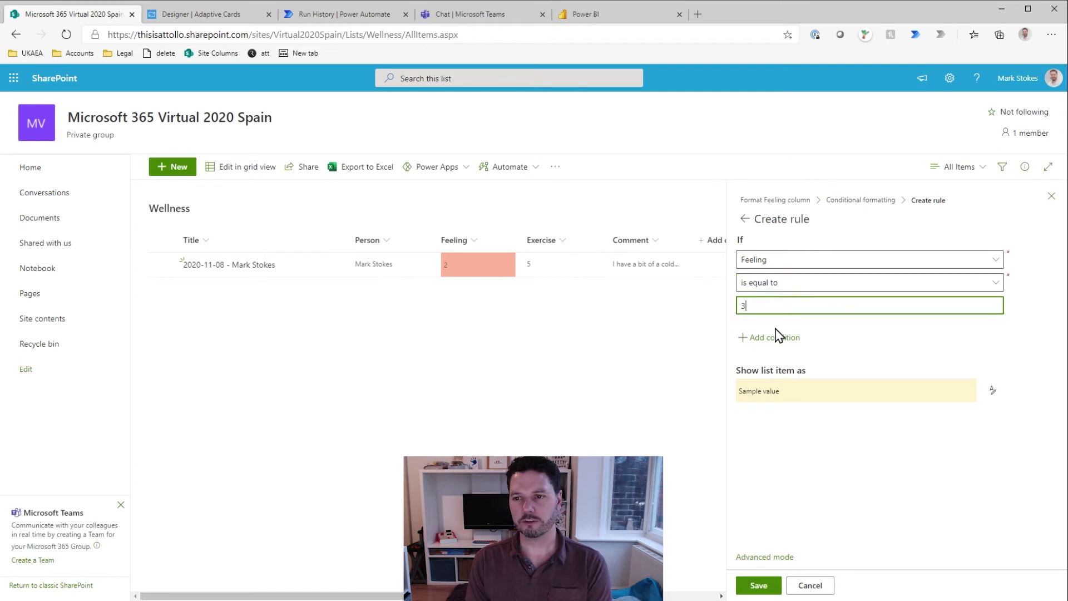
pyautogui.click(990, 391)
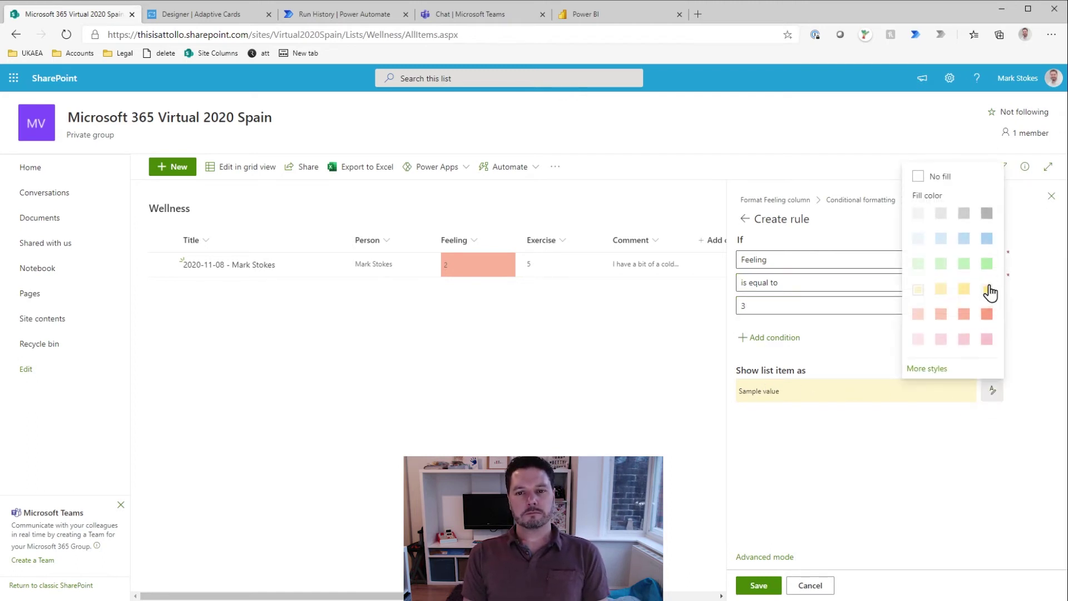
pyautogui.click(988, 288)
pyautogui.click(768, 581)
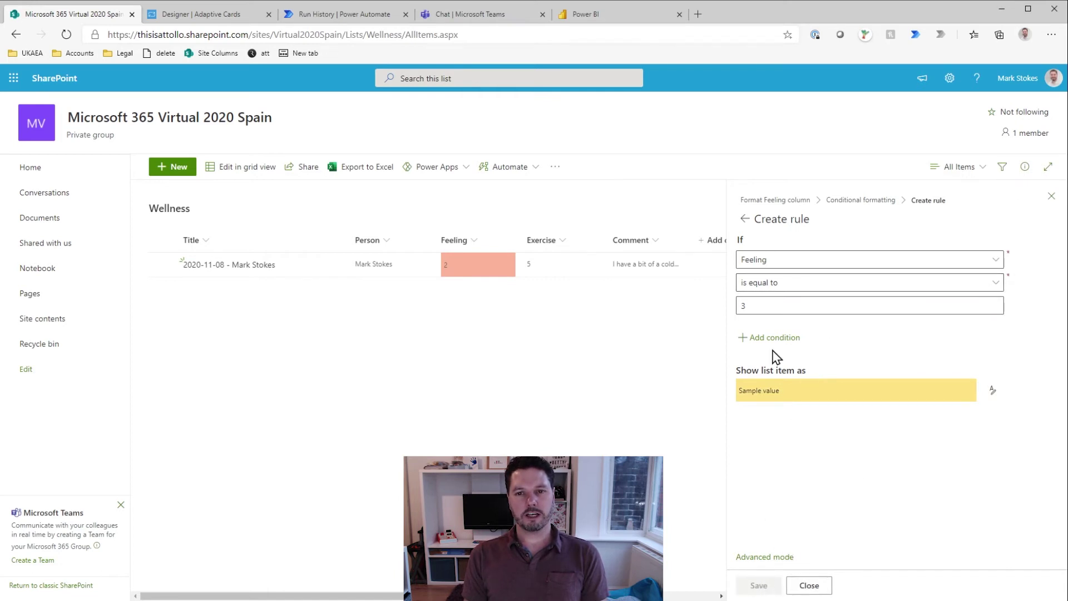
pyautogui.click(745, 218)
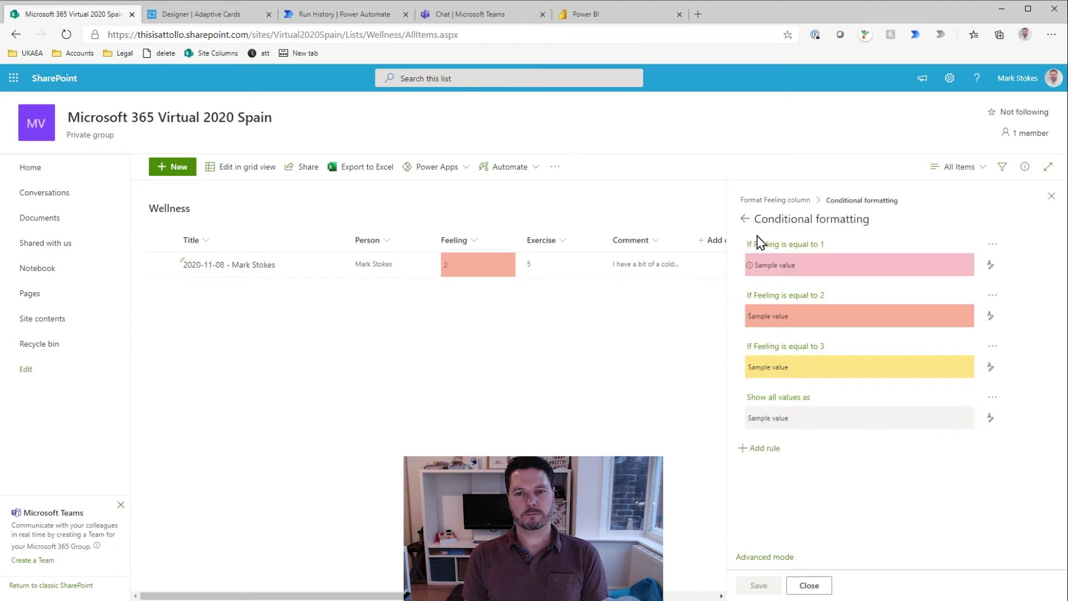
# Step: Add and save a rule filling Feeling equal to 4 yellow
pyautogui.click(772, 451)
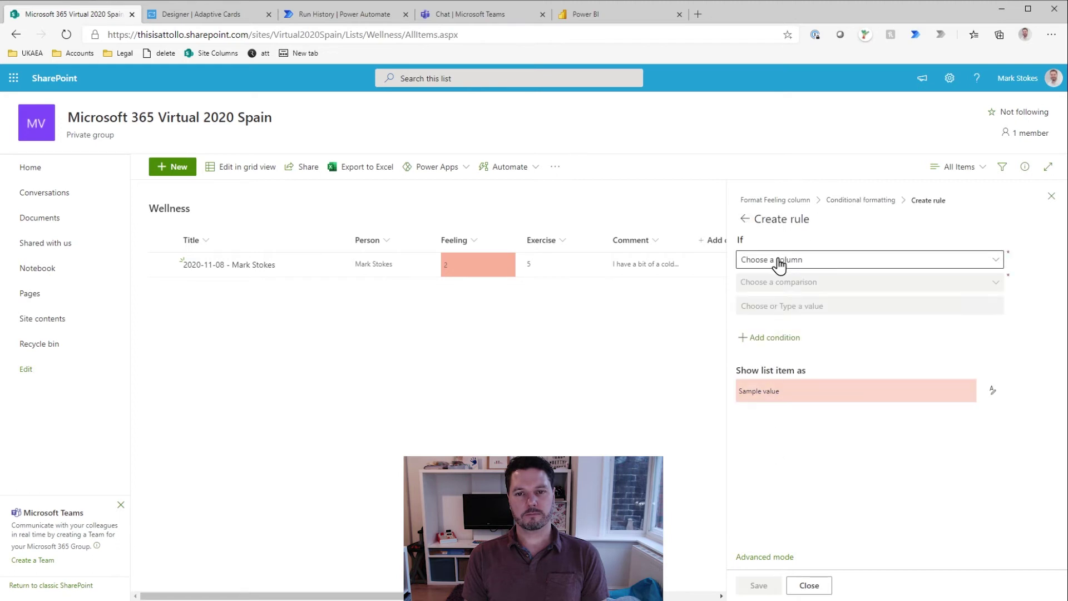
pyautogui.click(779, 261)
pyautogui.click(762, 300)
pyautogui.click(770, 283)
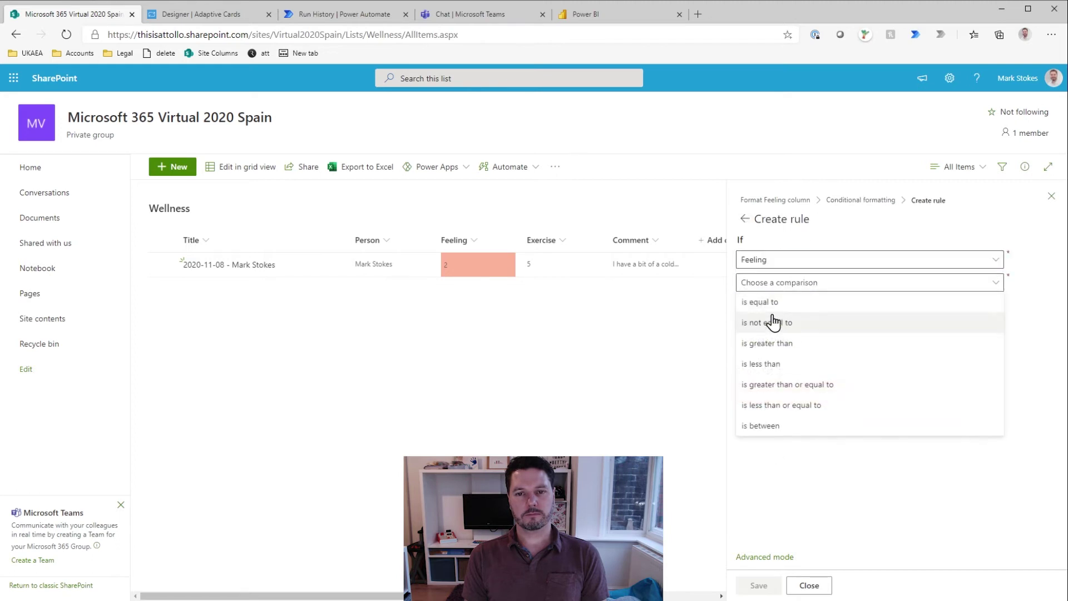
pyautogui.click(771, 303)
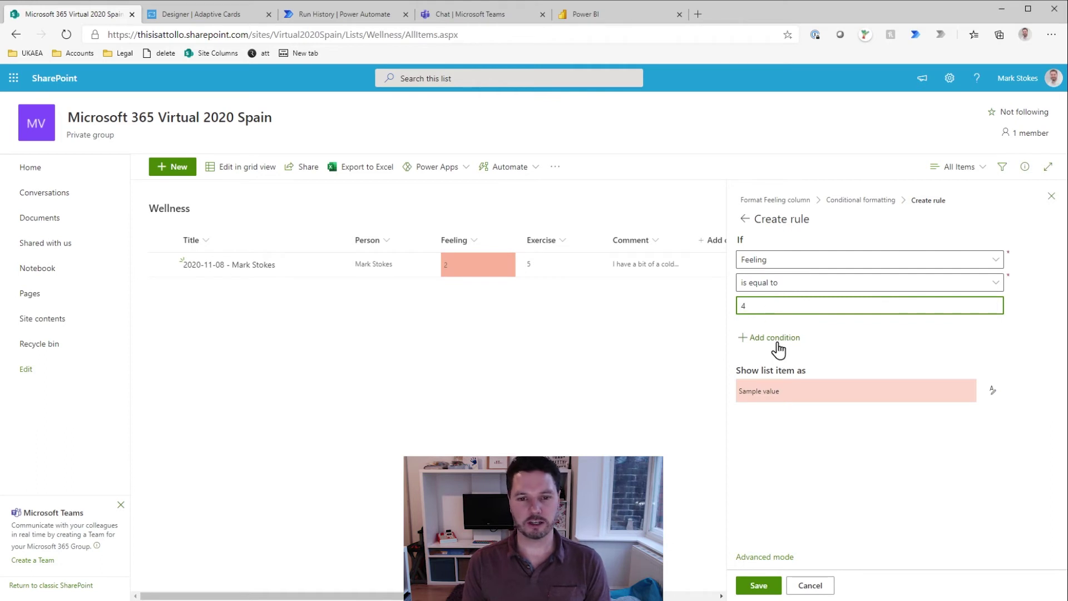
pyautogui.click(992, 390)
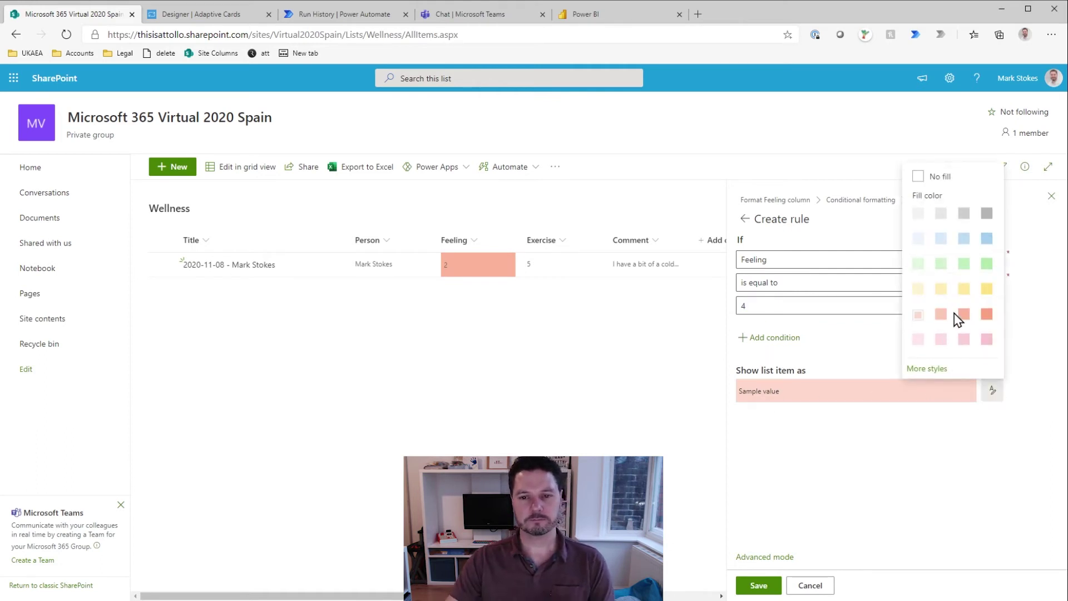
pyautogui.click(988, 290)
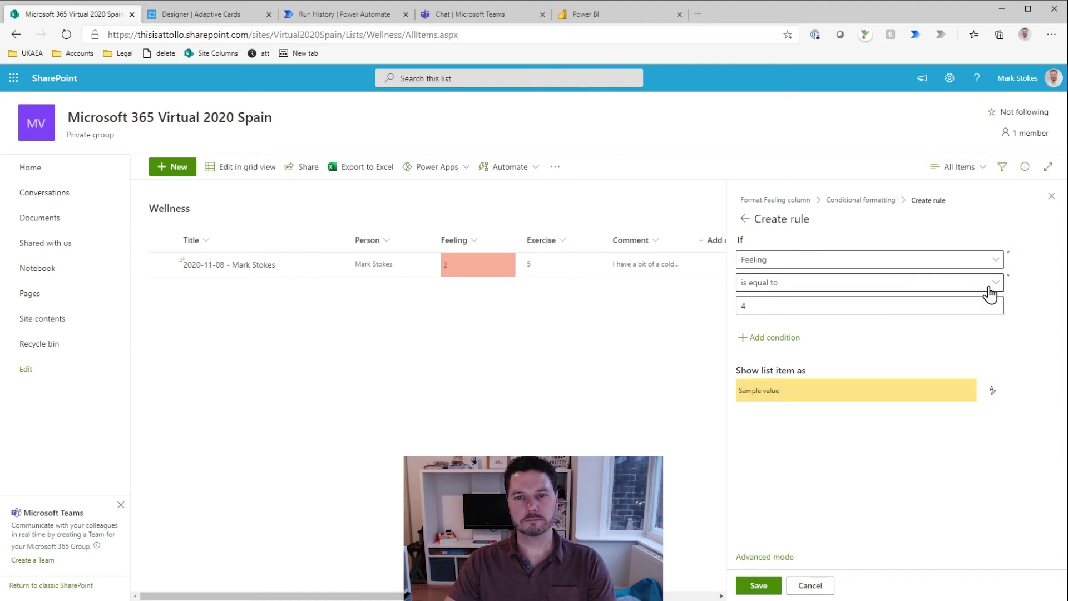
pyautogui.click(757, 585)
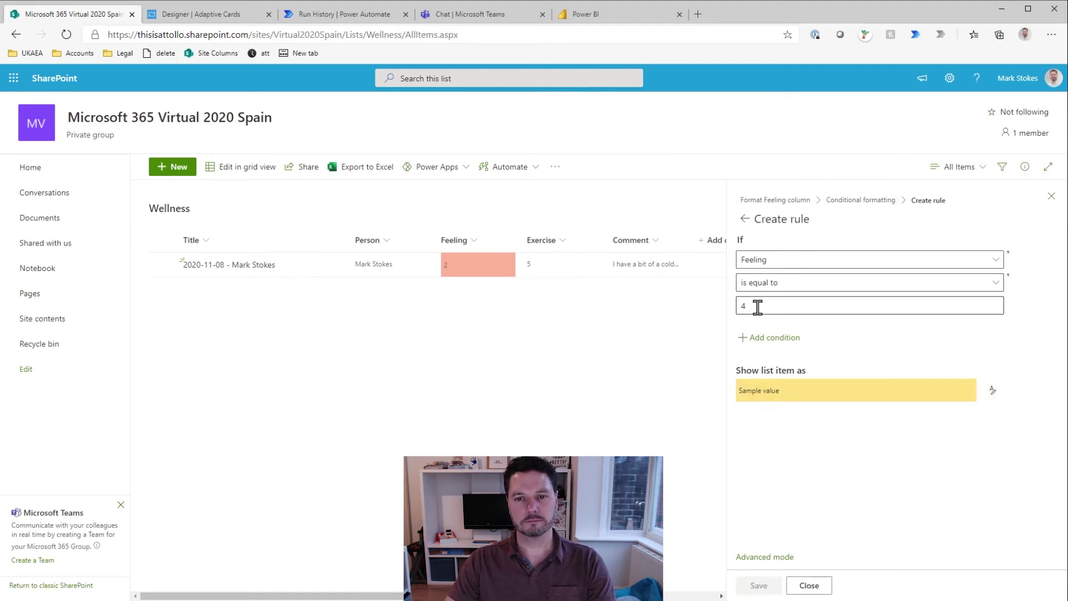
# Step: Add a rule filling Feeling equal to 5 green, save it, and close the formatting settings
pyautogui.click(764, 499)
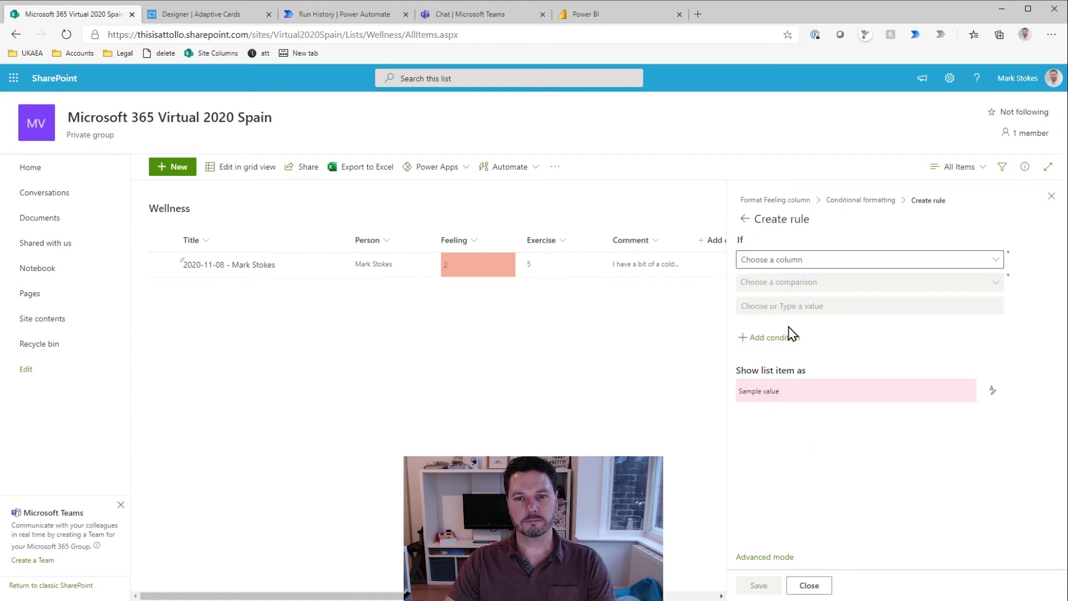
pyautogui.click(806, 262)
pyautogui.click(766, 305)
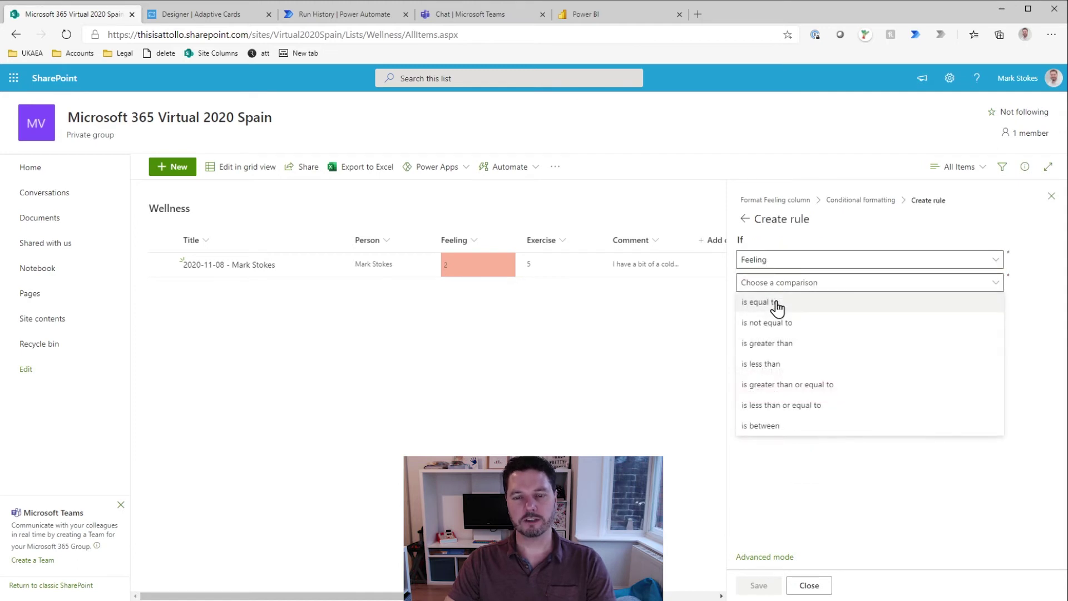
pyautogui.click(774, 305)
pyautogui.click(777, 306)
pyautogui.write('5')
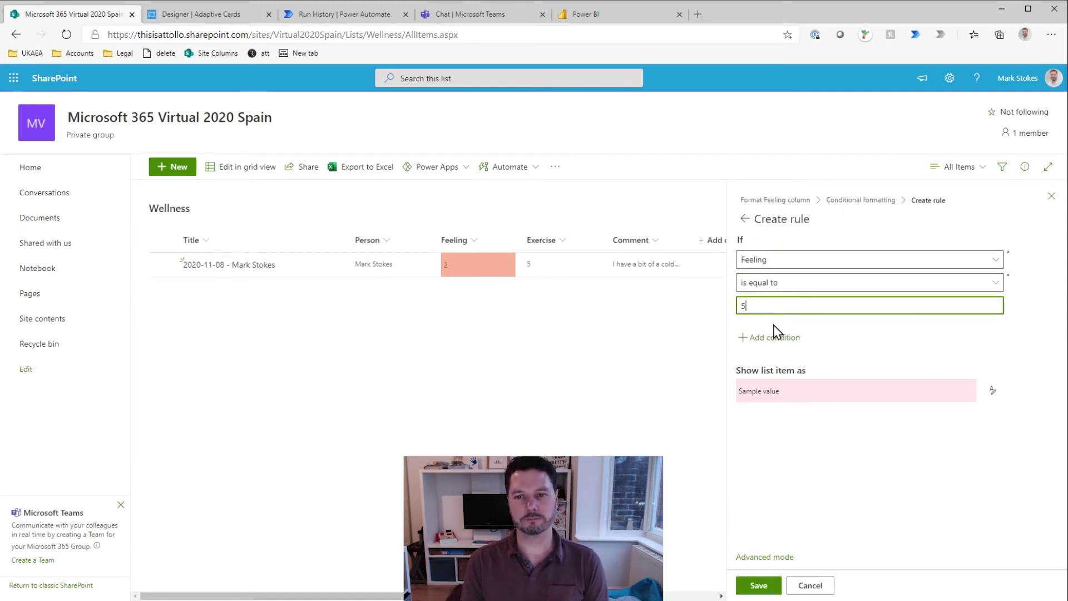
pyautogui.click(993, 391)
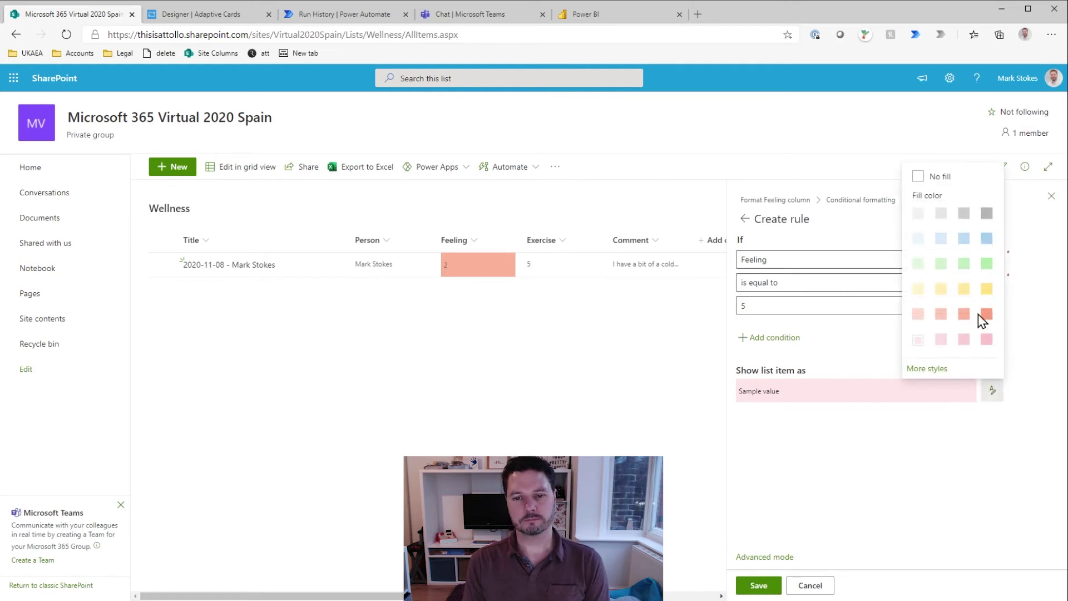
pyautogui.click(987, 265)
pyautogui.click(758, 585)
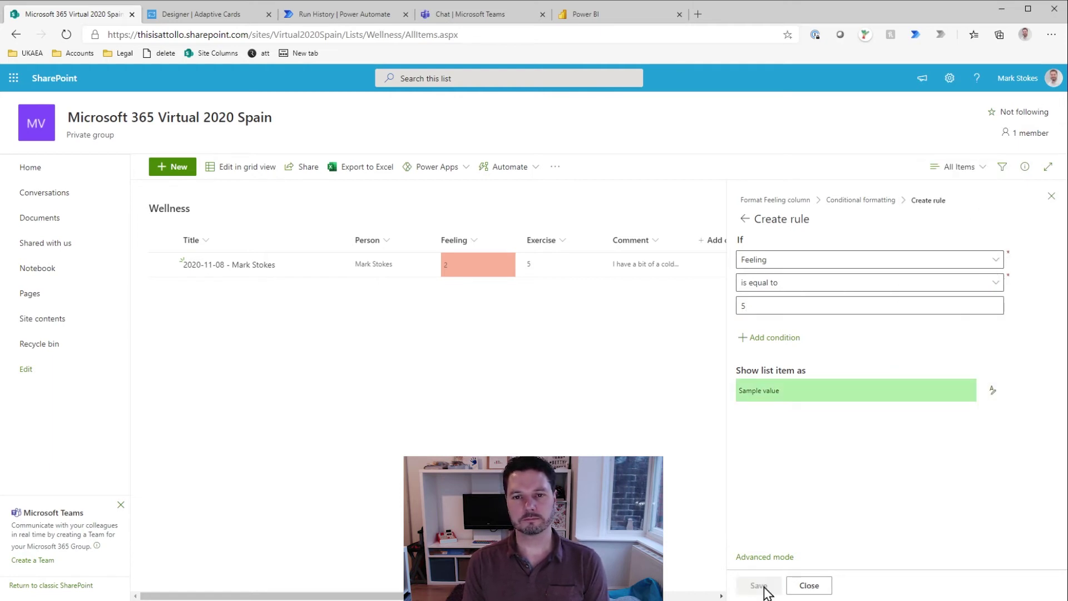
pyautogui.click(1051, 196)
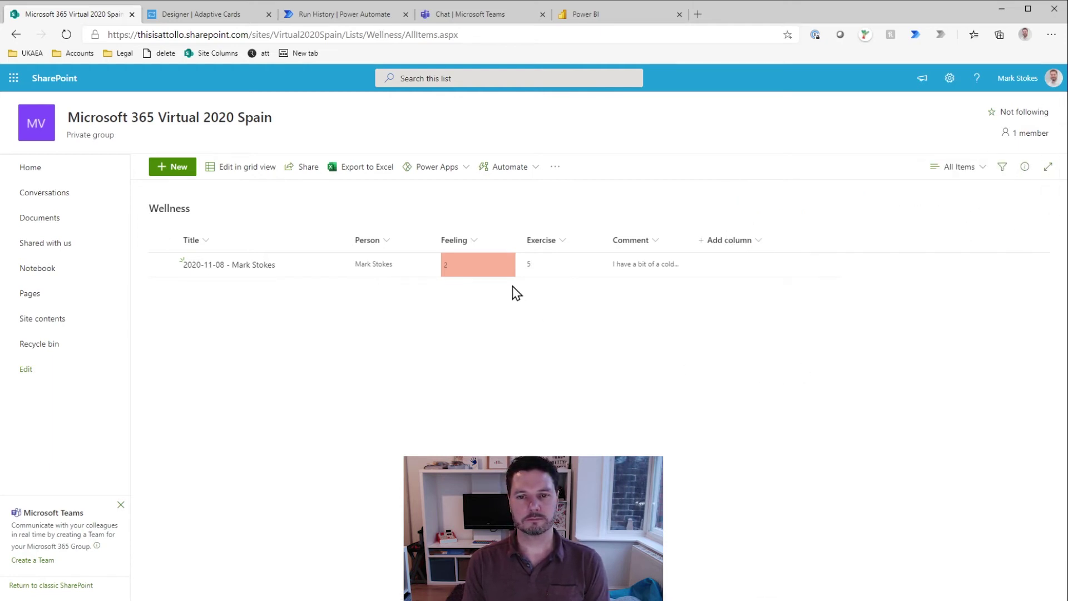
pyautogui.click(465, 267)
pyautogui.click(748, 266)
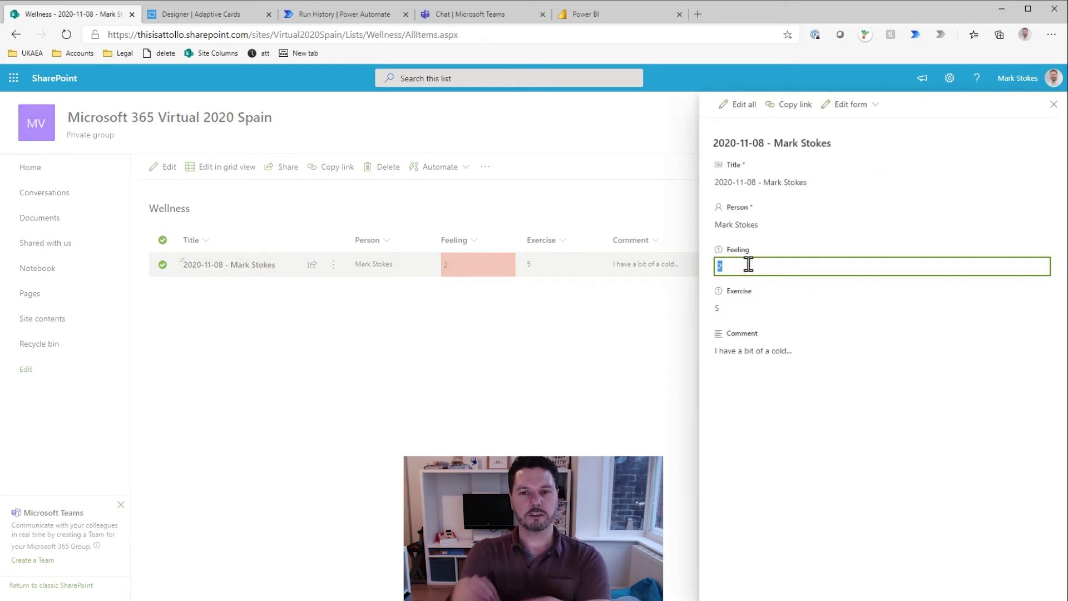
pyautogui.write('3')
pyautogui.click(741, 422)
pyautogui.click(729, 266)
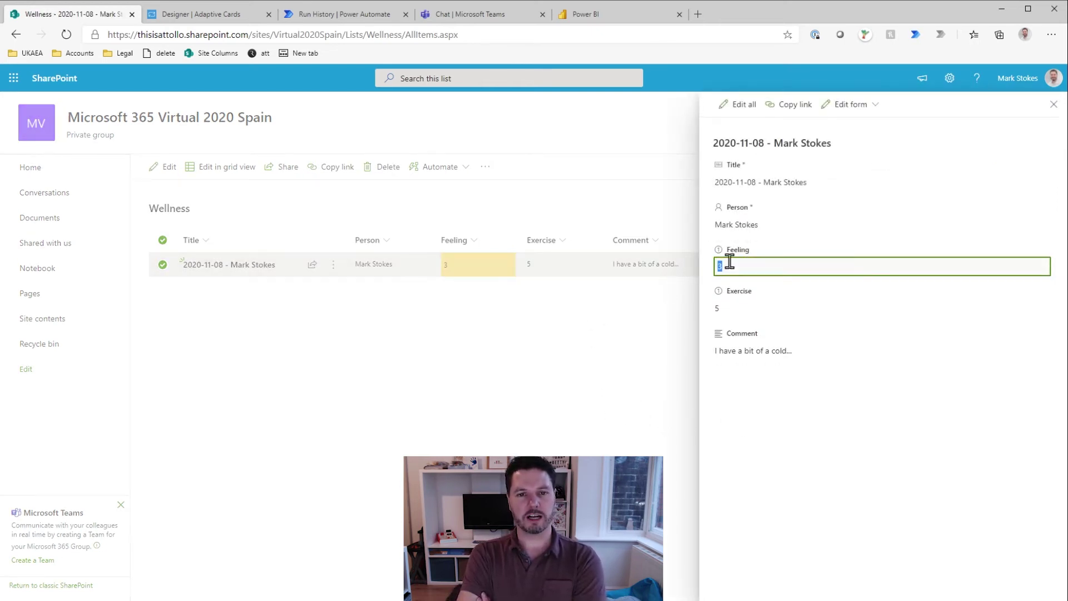
pyautogui.click(757, 433)
pyautogui.click(730, 267)
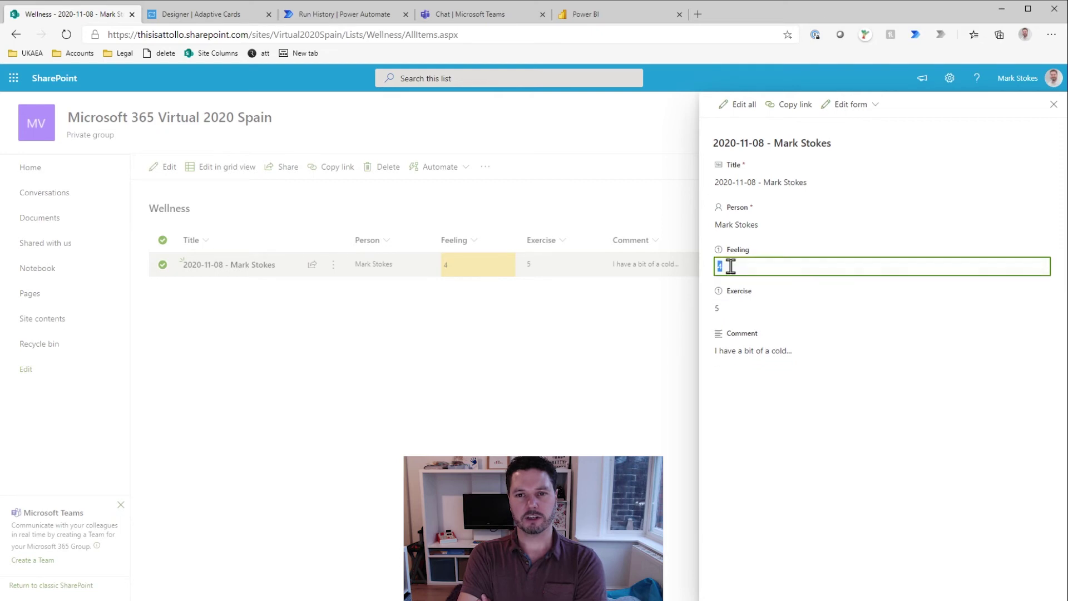
pyautogui.click(766, 457)
pyautogui.click(1054, 104)
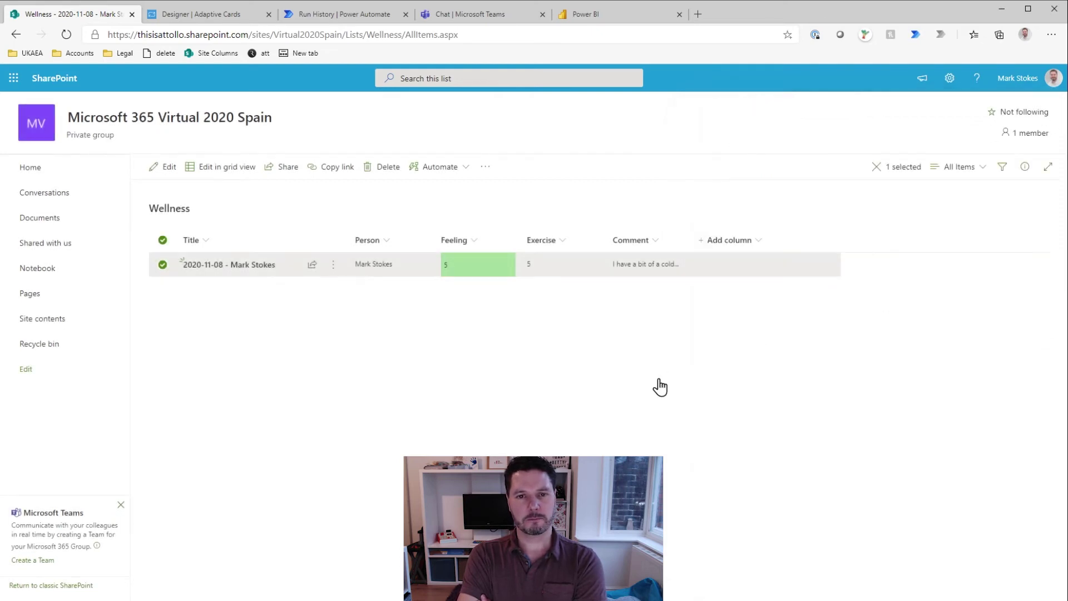
pyautogui.click(545, 305)
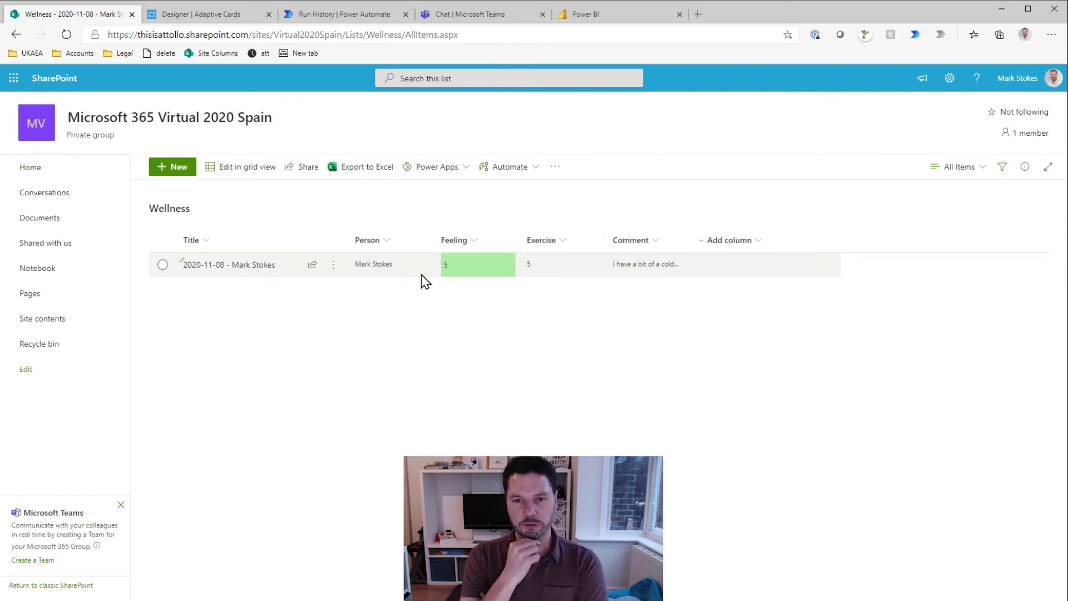
pyautogui.click(469, 272)
pyautogui.click(724, 269)
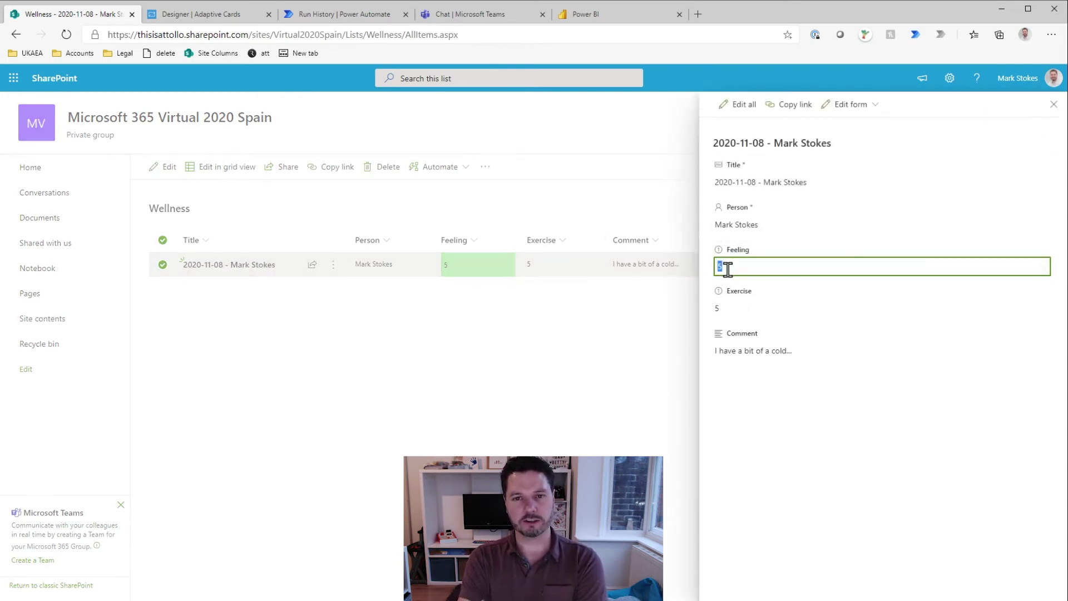
pyautogui.write('2')
pyautogui.click(762, 436)
pyautogui.click(581, 429)
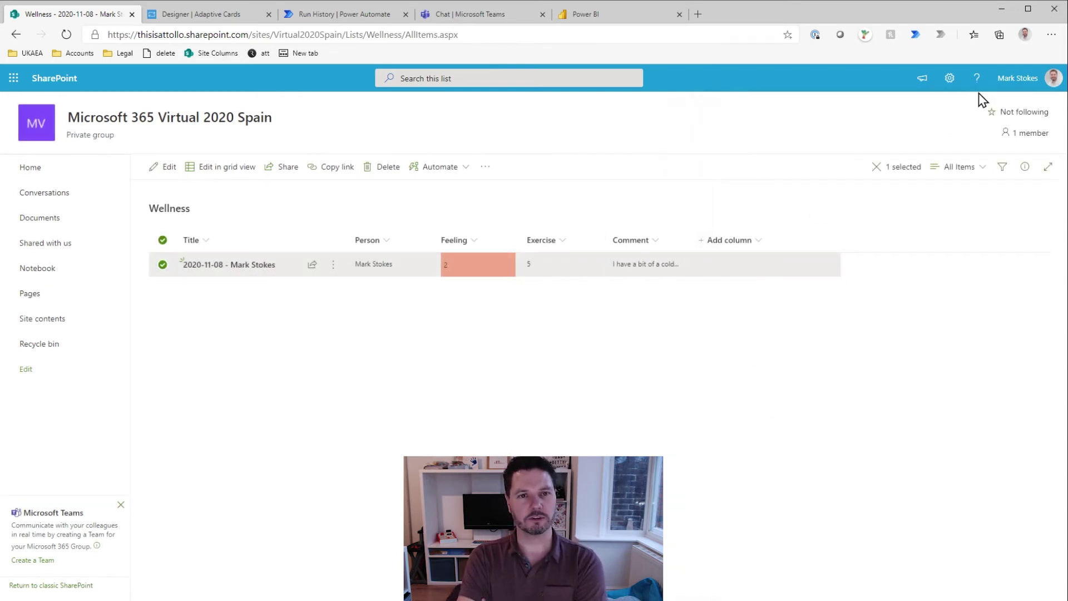
pyautogui.click(636, 280)
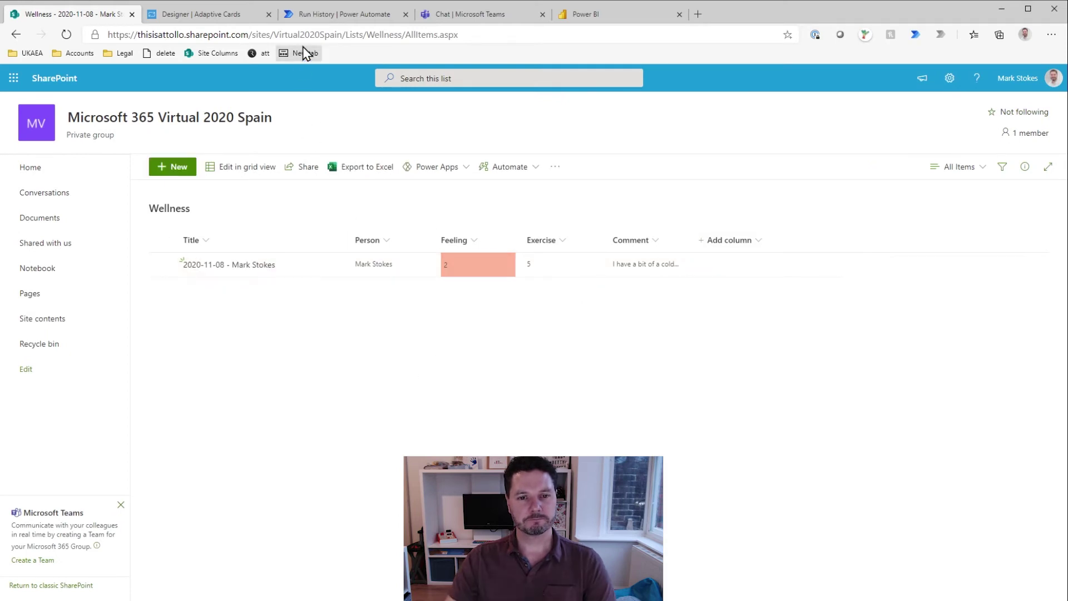
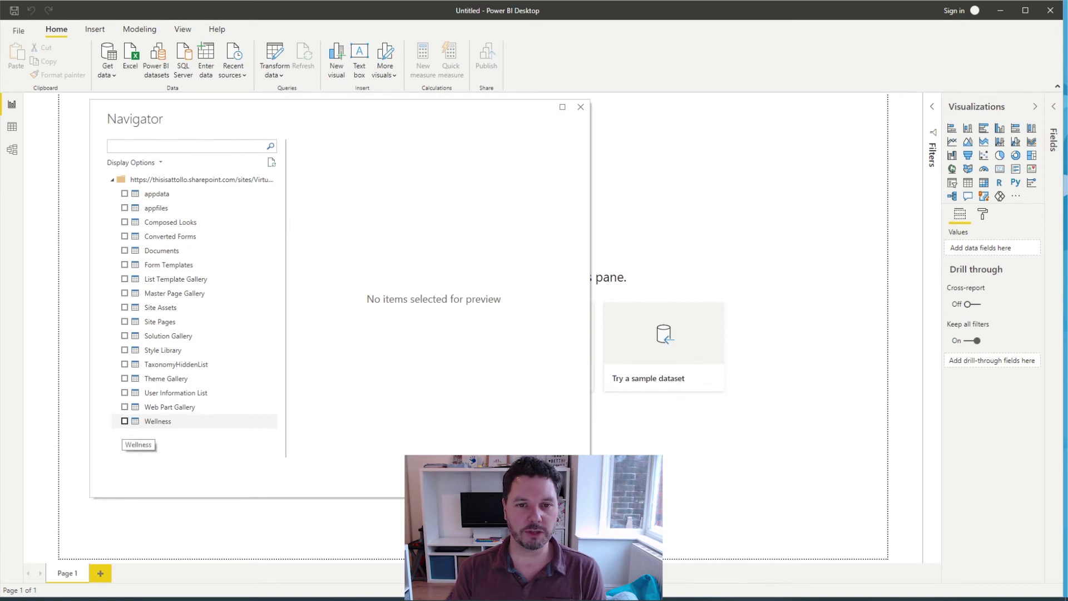
# Step: Load the Wellness list into Power Query and select ServerRedirectedEmbedUri, ServerRedirectedEmbedUrl and ContentTypeId
pyautogui.click(125, 421)
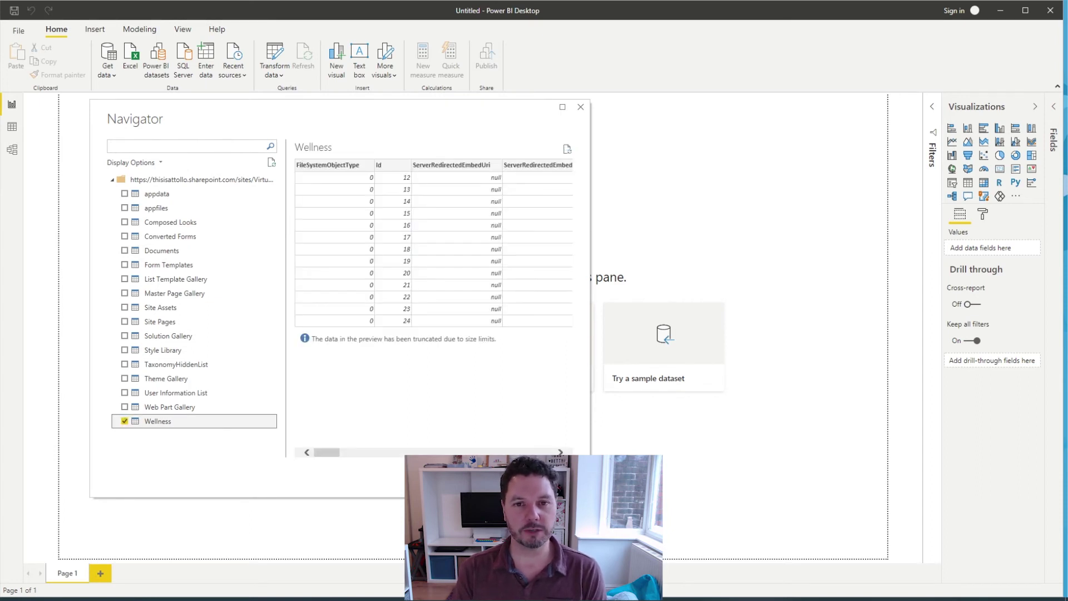
pyautogui.click(507, 482)
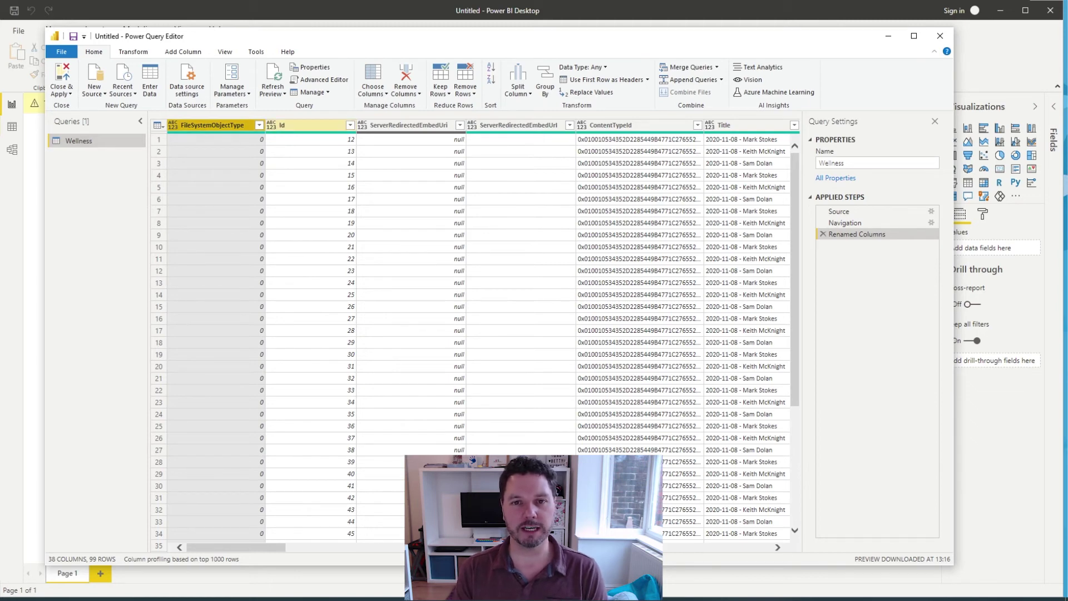
pyautogui.keyDown('ctrl'); pyautogui.click(408, 124); pyautogui.keyUp('ctrl')
pyautogui.keyDown('ctrl'); pyautogui.click(519, 124); pyautogui.keyUp('ctrl')
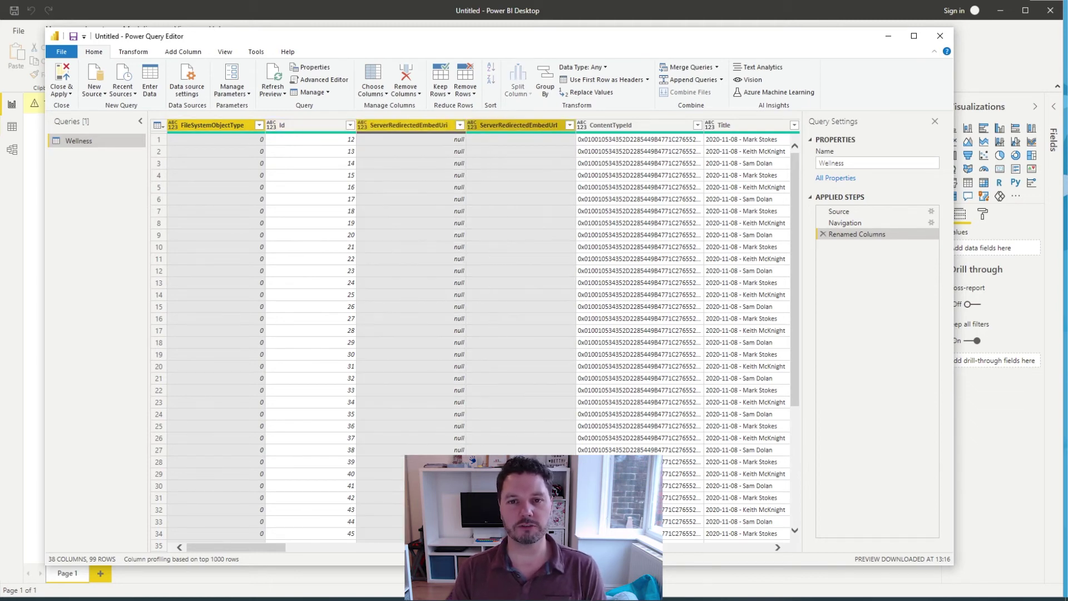
pyautogui.keyDown('ctrl'); pyautogui.click(611, 124); pyautogui.keyUp('ctrl')
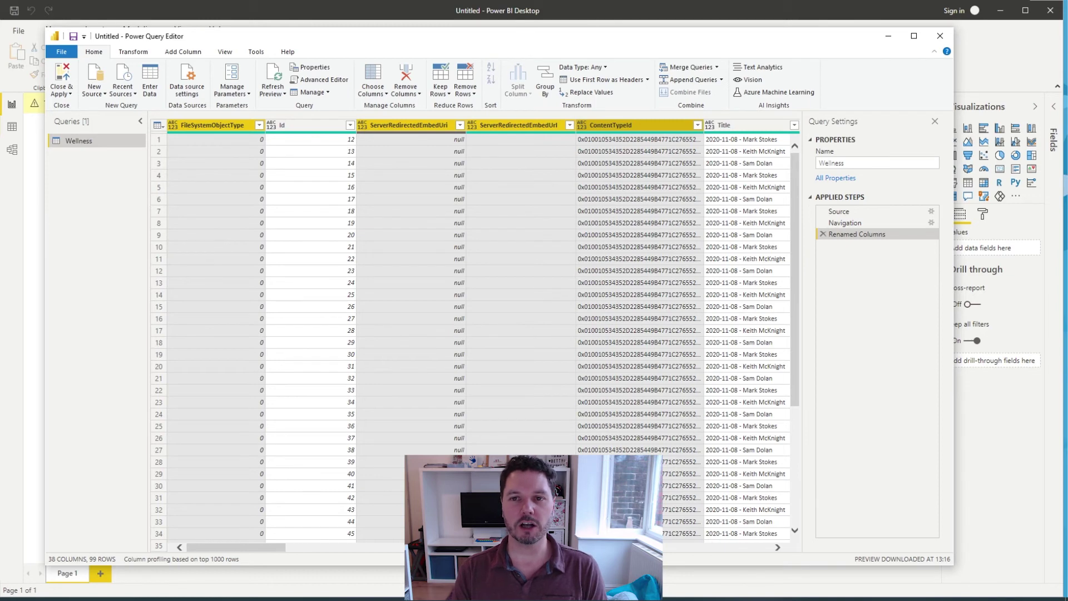
# Step: Add ComplianceAssetId, PersonId, PersonStringId, ID.1, AuthorId and EditorId to the column selection
pyautogui.hscroll(10, 484, 334)
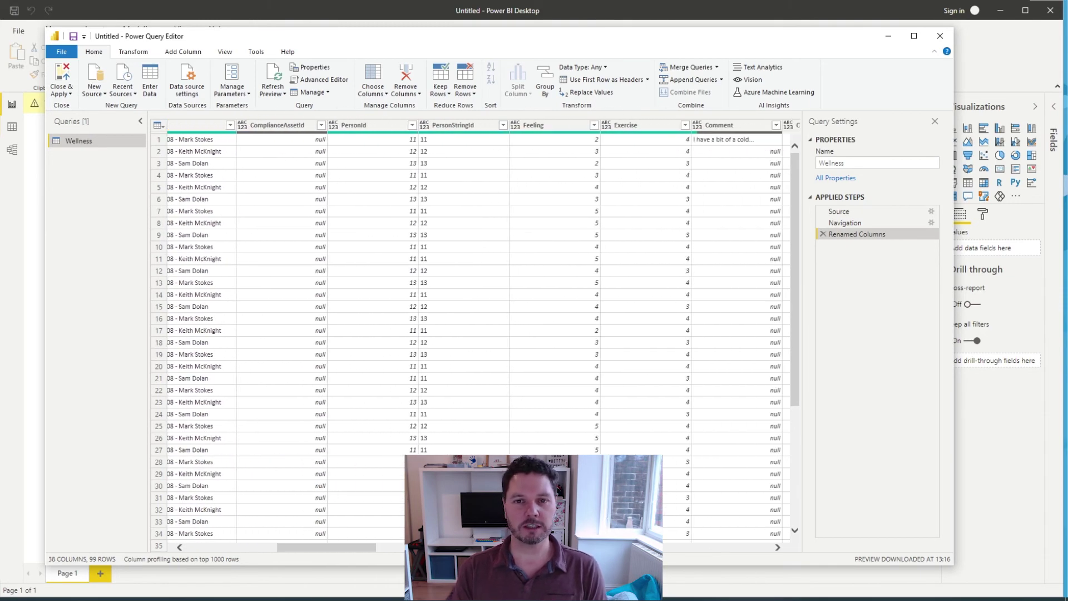
pyautogui.keyDown('ctrl'); pyautogui.click(277, 124); pyautogui.keyUp('ctrl')
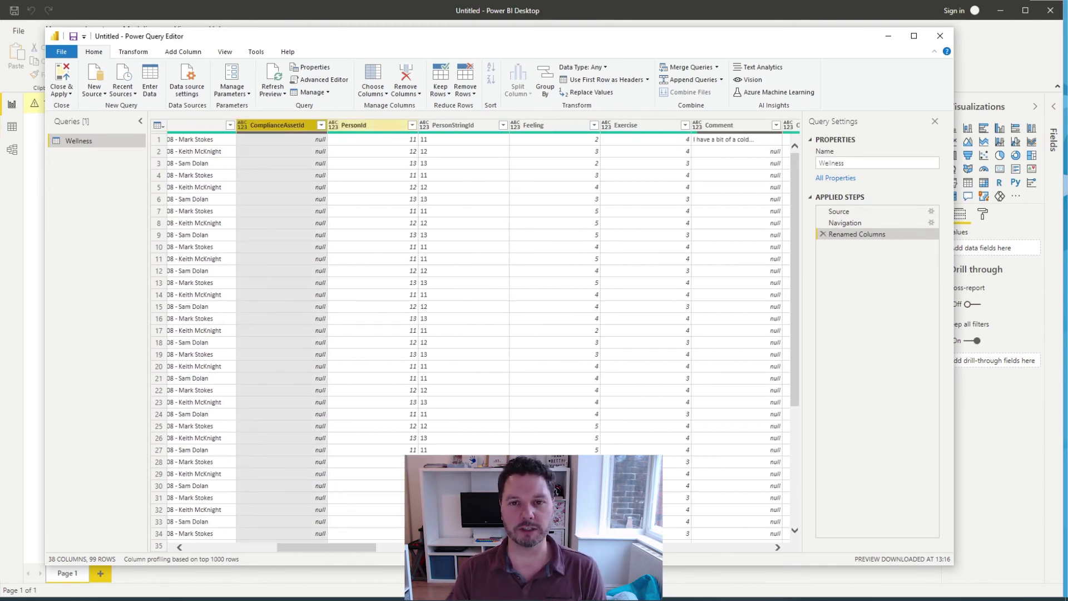
pyautogui.keyDown('ctrl'); pyautogui.click(354, 124); pyautogui.keyUp('ctrl')
pyautogui.keyDown('ctrl'); pyautogui.click(454, 125); pyautogui.keyUp('ctrl')
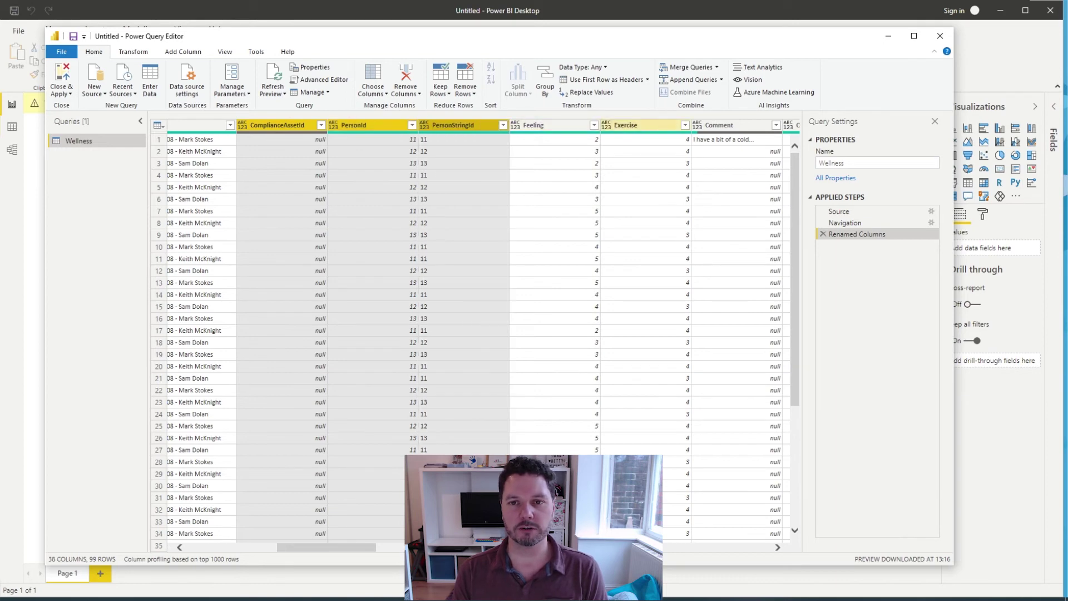
pyautogui.hscroll(5, 473, 334)
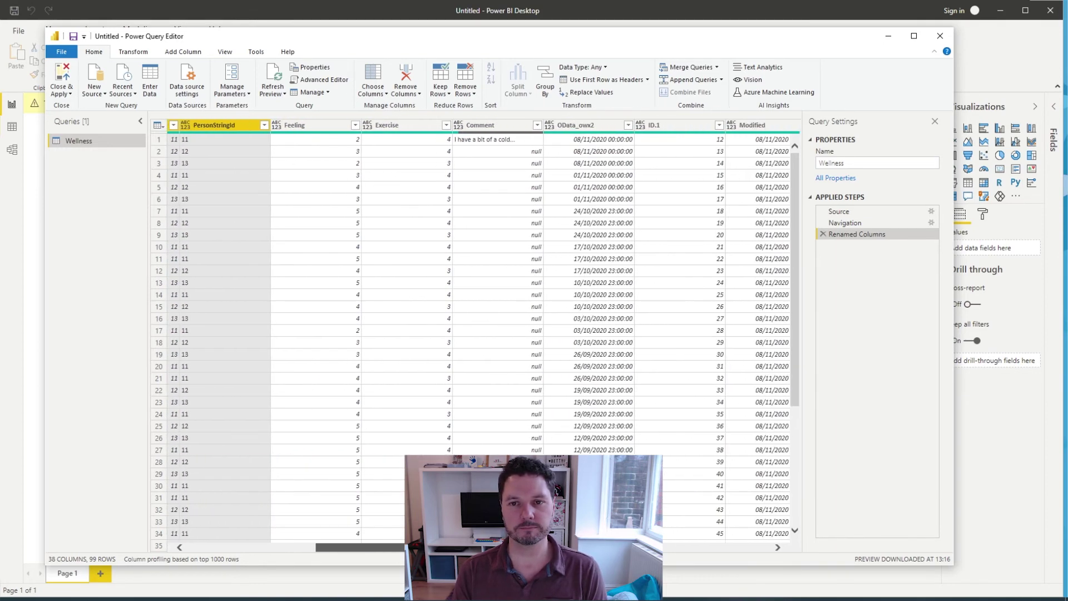
pyautogui.hscroll(4, 478, 334)
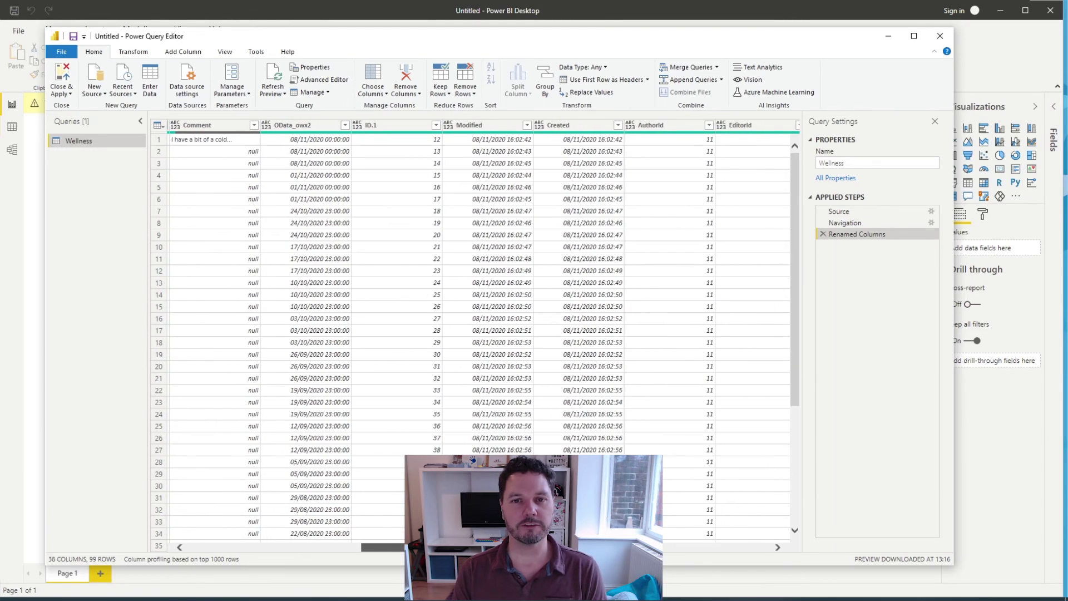
pyautogui.hscroll(1, 478, 334)
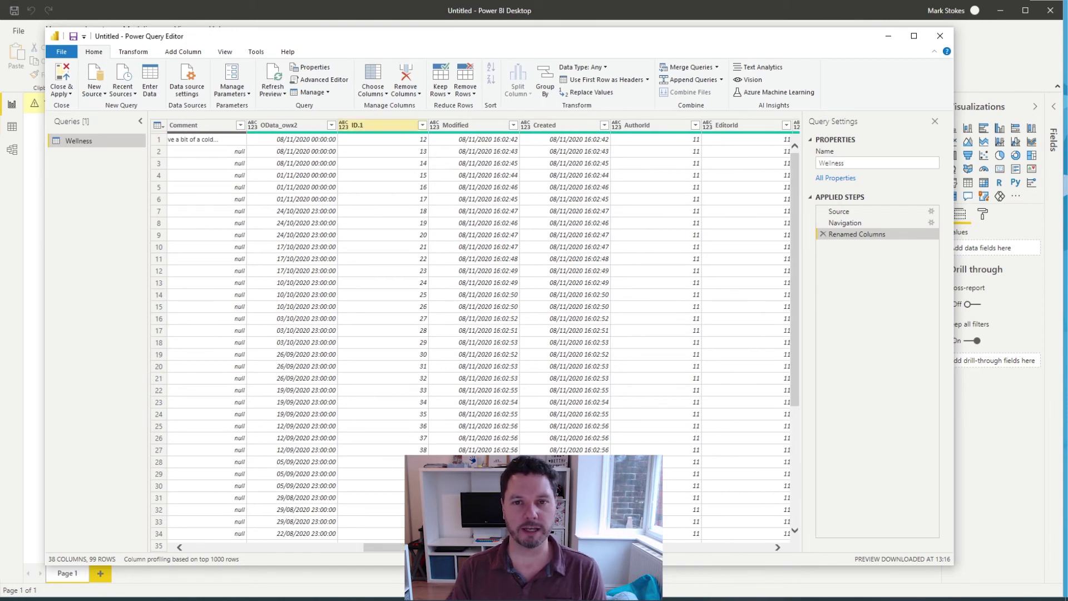
pyautogui.click(378, 125)
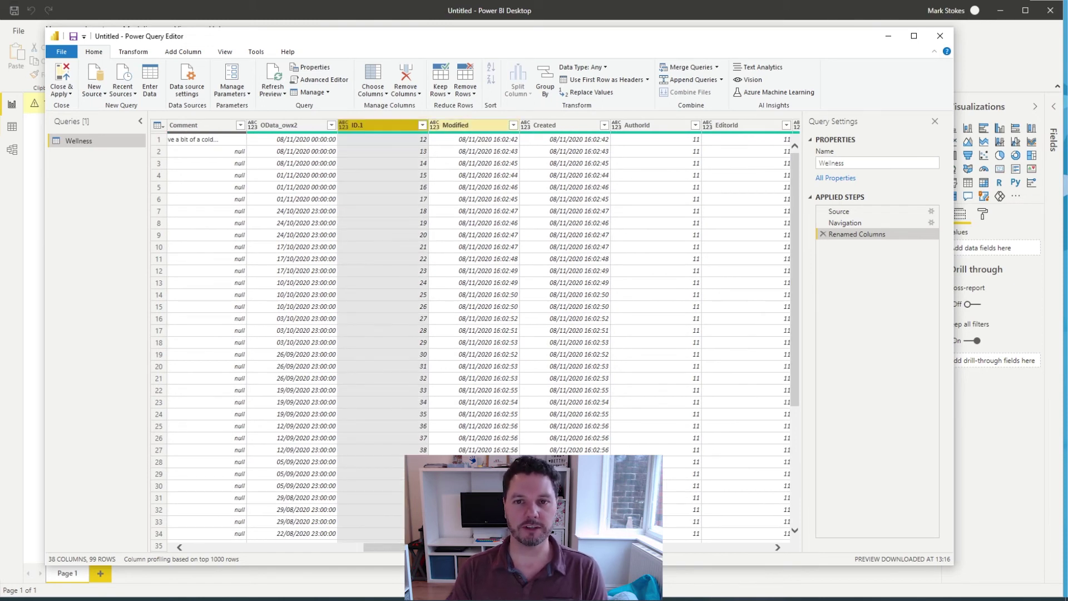
pyautogui.keyDown('ctrl'); pyautogui.click(637, 125); pyautogui.keyUp('ctrl')
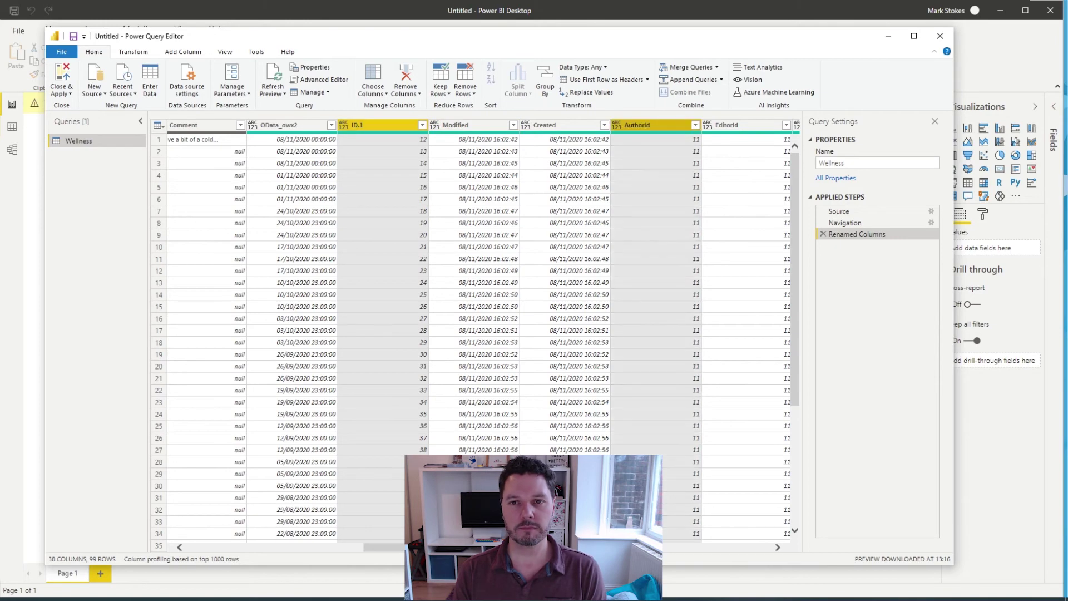
pyautogui.keyDown('ctrl'); pyautogui.click(726, 126); pyautogui.keyUp('ctrl')
# Step: Add OData__UIVersionString, Attachments, GUID, FirstUniqueAncestorSecurableObject and RoleAssignments to the selection
pyautogui.hscroll(5, 479, 333)
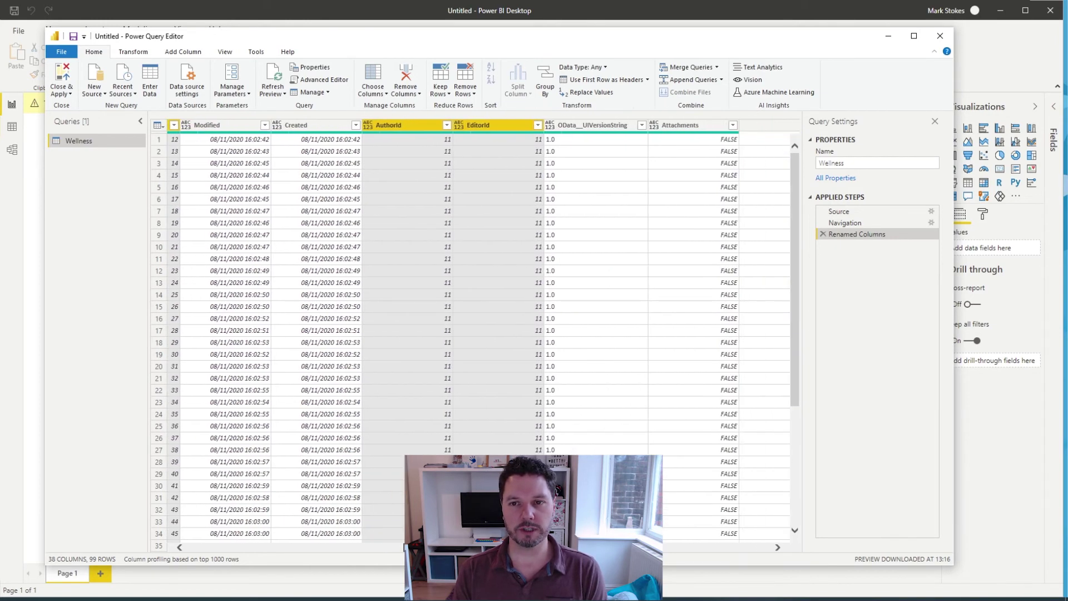
pyautogui.keyDown('ctrl'); pyautogui.click(311, 125); pyautogui.keyUp('ctrl')
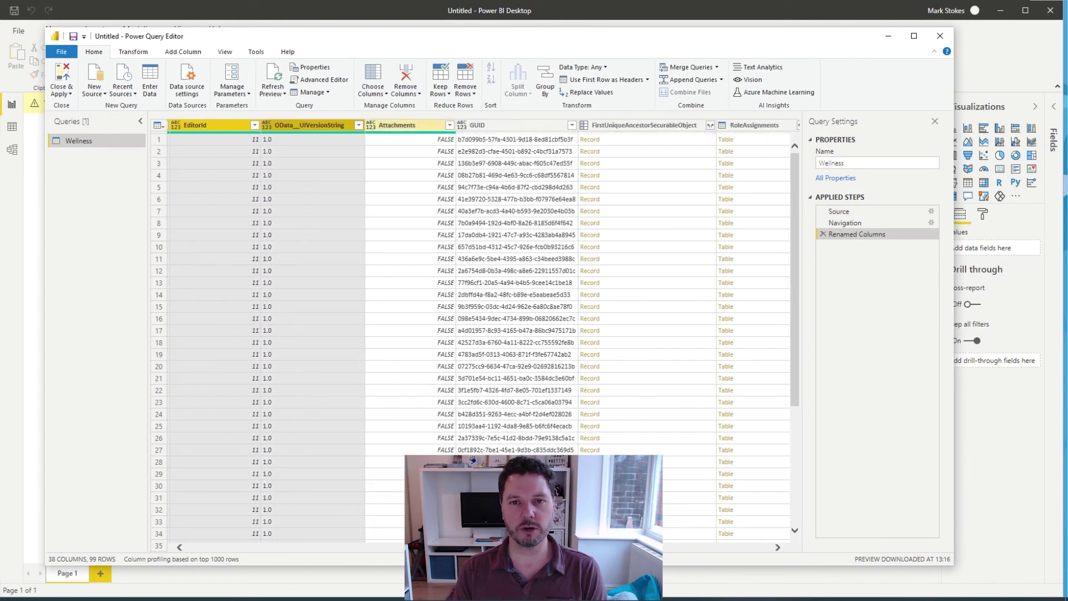
pyautogui.keyDown('ctrl'); pyautogui.click(406, 126); pyautogui.keyUp('ctrl')
pyautogui.keyDown('ctrl'); pyautogui.click(512, 125); pyautogui.keyUp('ctrl')
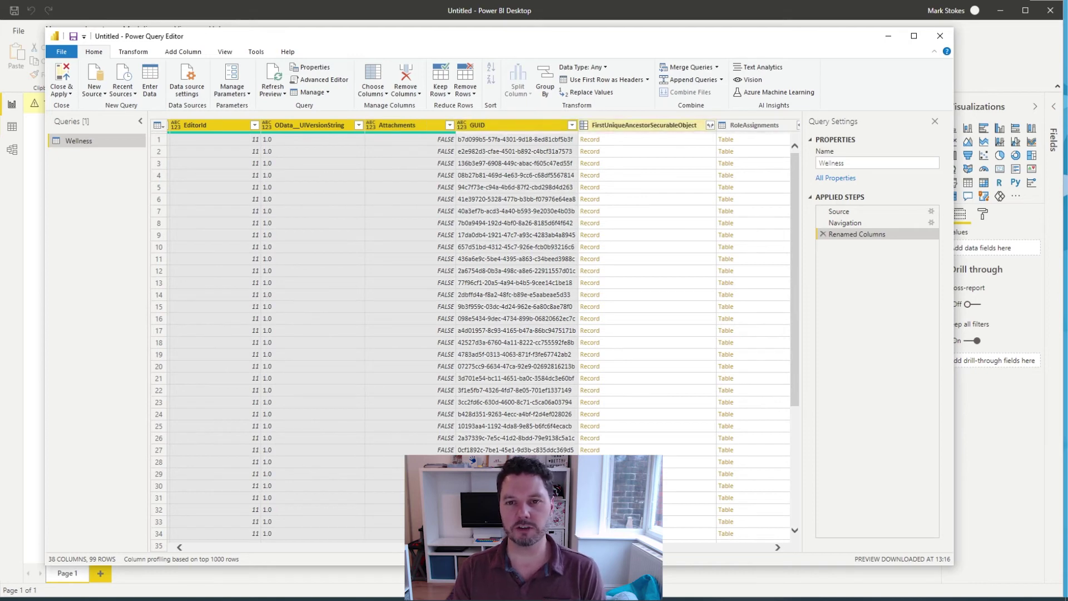
pyautogui.keyDown('ctrl'); pyautogui.click(643, 125); pyautogui.keyUp('ctrl')
pyautogui.keyDown('ctrl'); pyautogui.click(754, 125); pyautogui.keyUp('ctrl')
pyautogui.moveTo(659, 125)
pyautogui.mouseDown()
pyautogui.moveTo(421, 125)
pyautogui.moveTo(503, 125)
pyautogui.mouseUp()
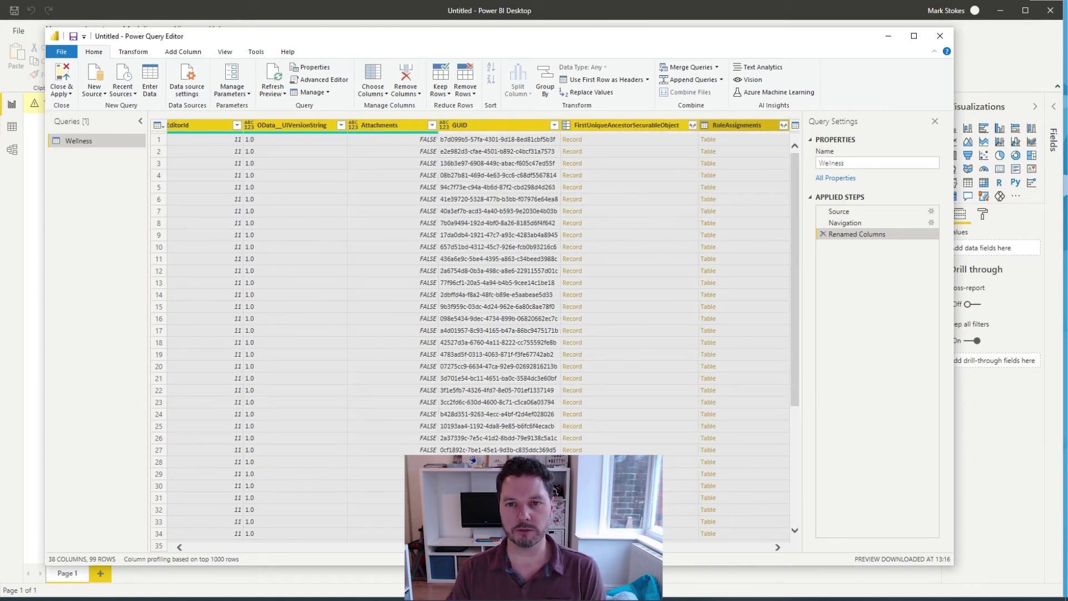
pyautogui.hscroll(10, 483, 331)
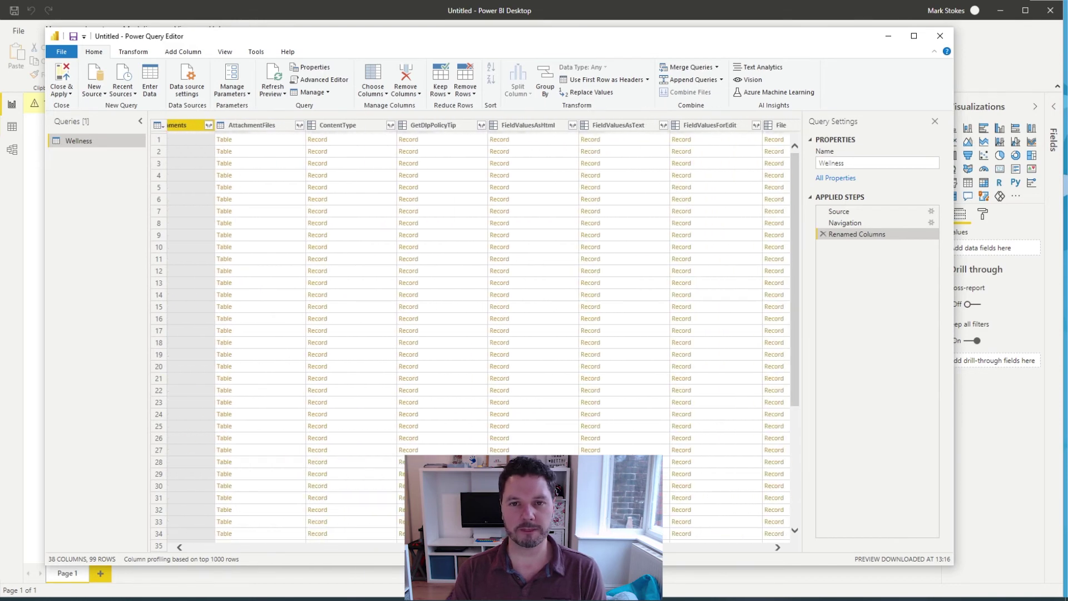
# Step: Extend the selection from AttachmentFiles through Editor, covering FieldValues, File, Folder, Properties and Versions
pyautogui.hotkey('shift', 'Right')
pyautogui.hotkey('shift', 'Right')
pyautogui.hotkey('shift', 'Right')
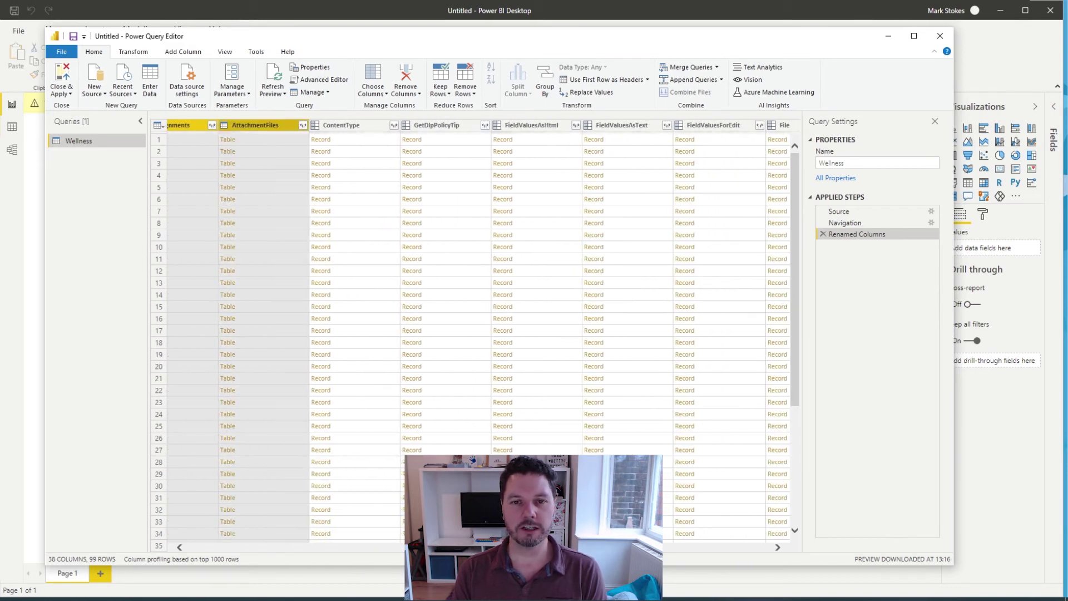
pyautogui.hotkey('shift', 'Right')
pyautogui.hotkey('shift', 'Right')
pyautogui.hotkey('shift', 'Right')
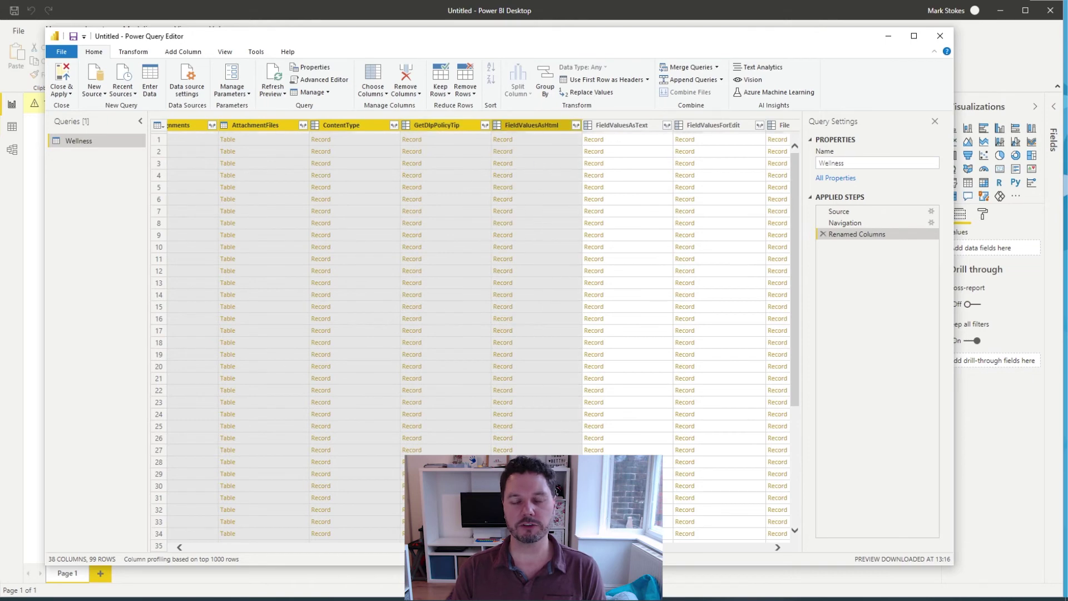
pyautogui.hotkey('shift', 'Right')
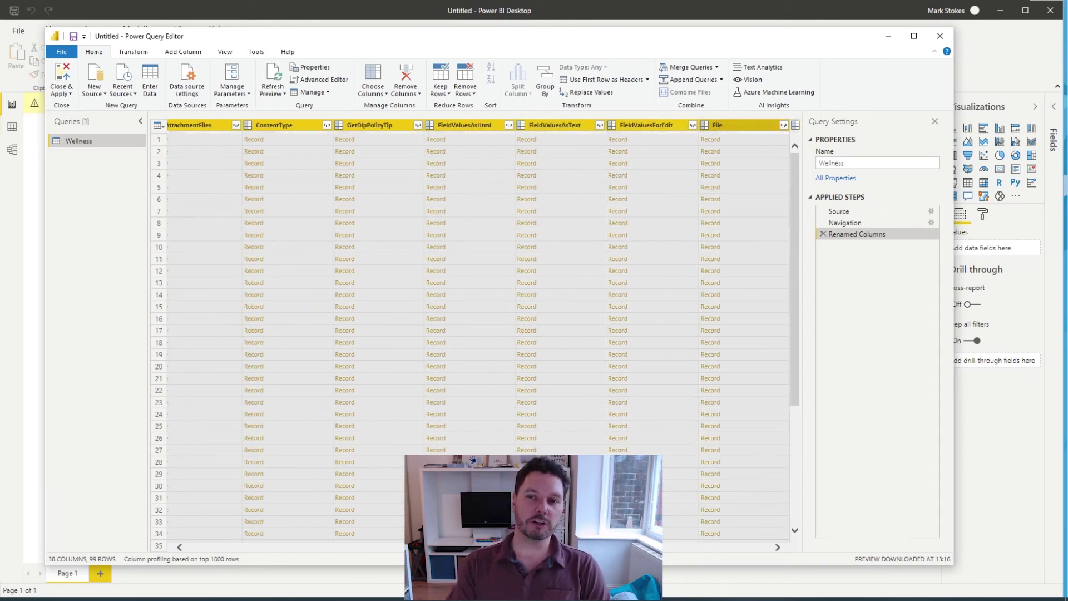
pyautogui.hotkey('shift', 'Right')
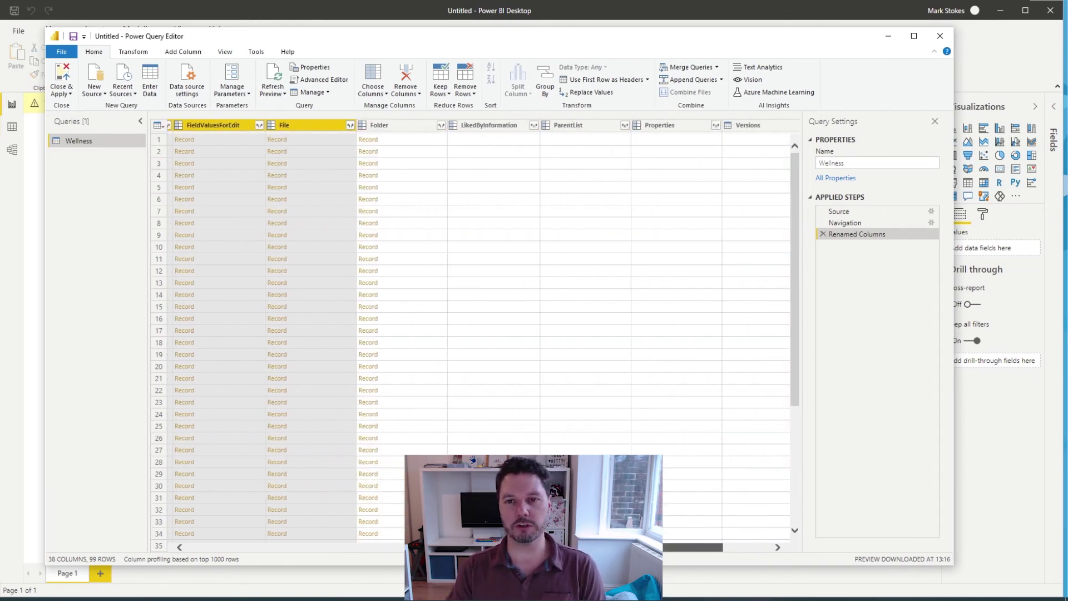
pyautogui.hotkey('shift', 'Right')
pyautogui.hotkey('shift', 'Right')
pyautogui.hotkey('shift', 'Right')
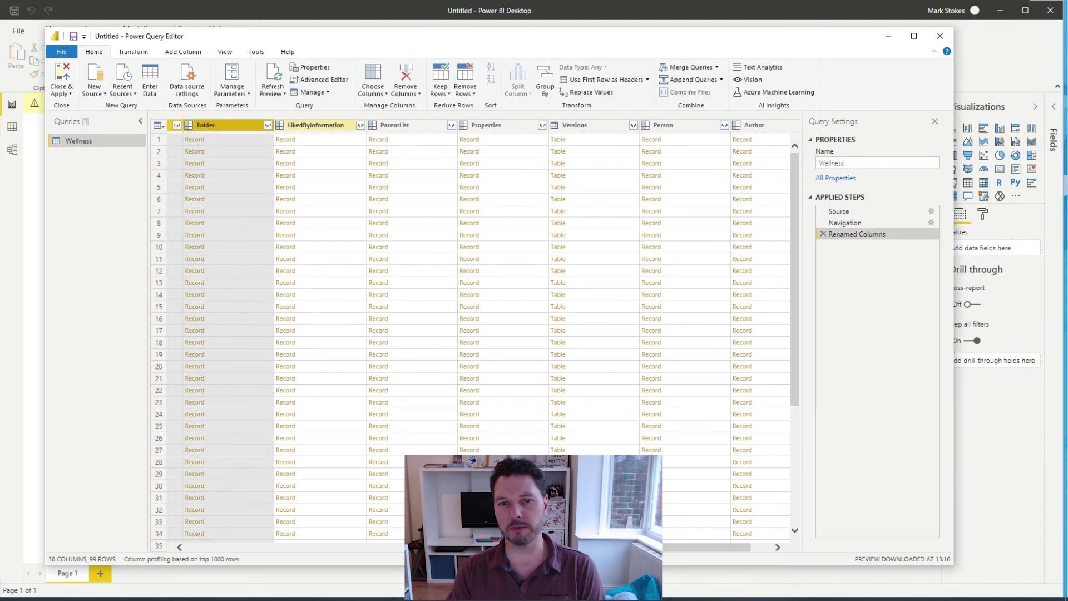
pyautogui.hotkey('shift', 'Right')
pyautogui.hotkey('shift', 'Right')
pyautogui.hotkey('shift', 'Right')
pyautogui.hotkey('shift', 'Right')
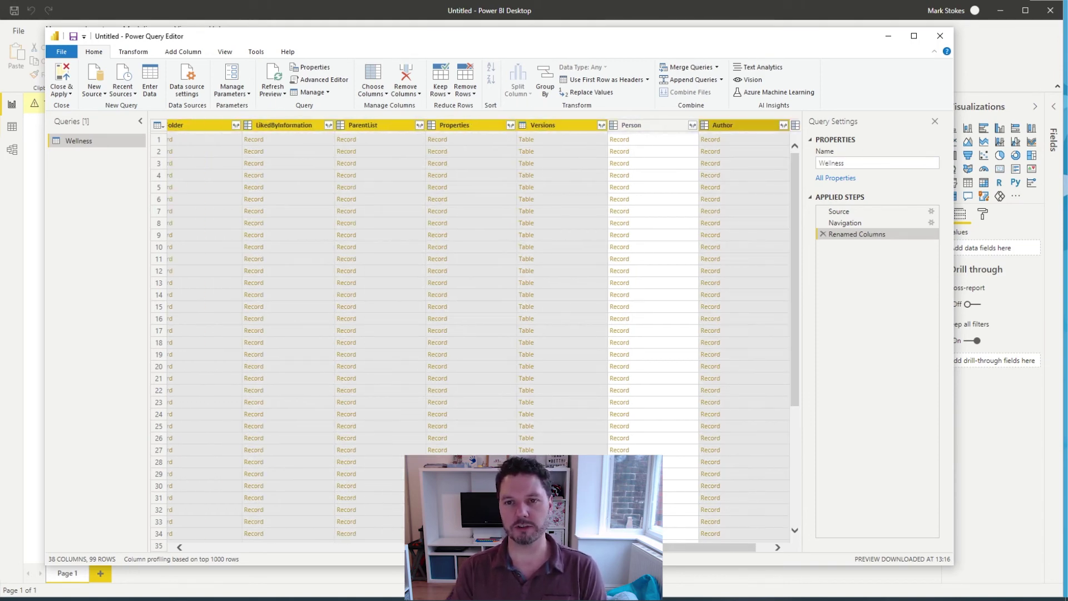
pyautogui.hotkey('shift', 'Right')
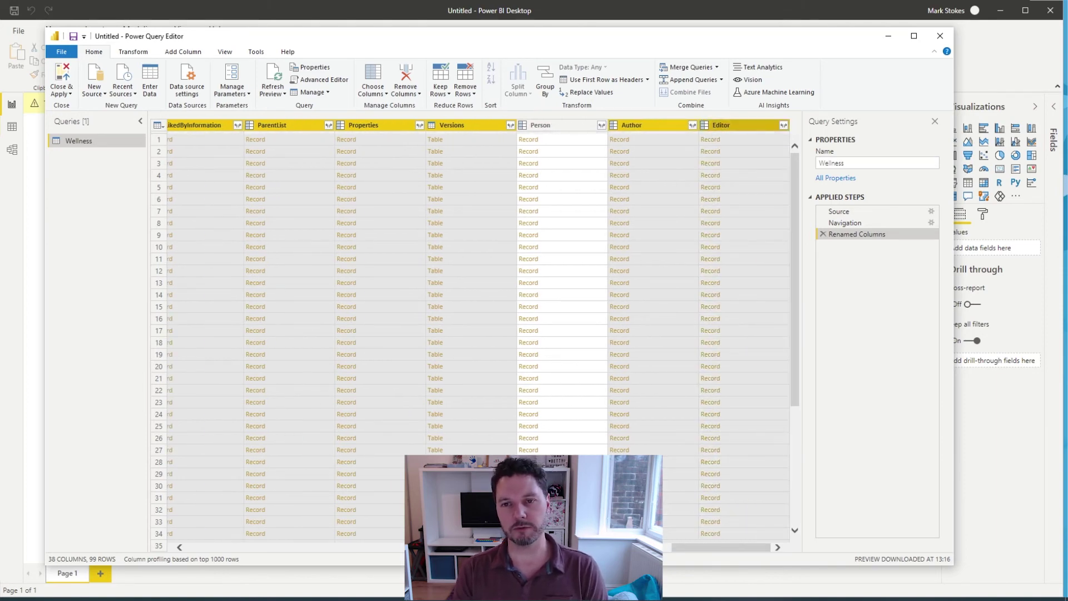
# Step: Remove the selected system columns, then rename the OData_owx2 column to Date
pyautogui.rightClick(719, 125)
pyautogui.click(734, 147)
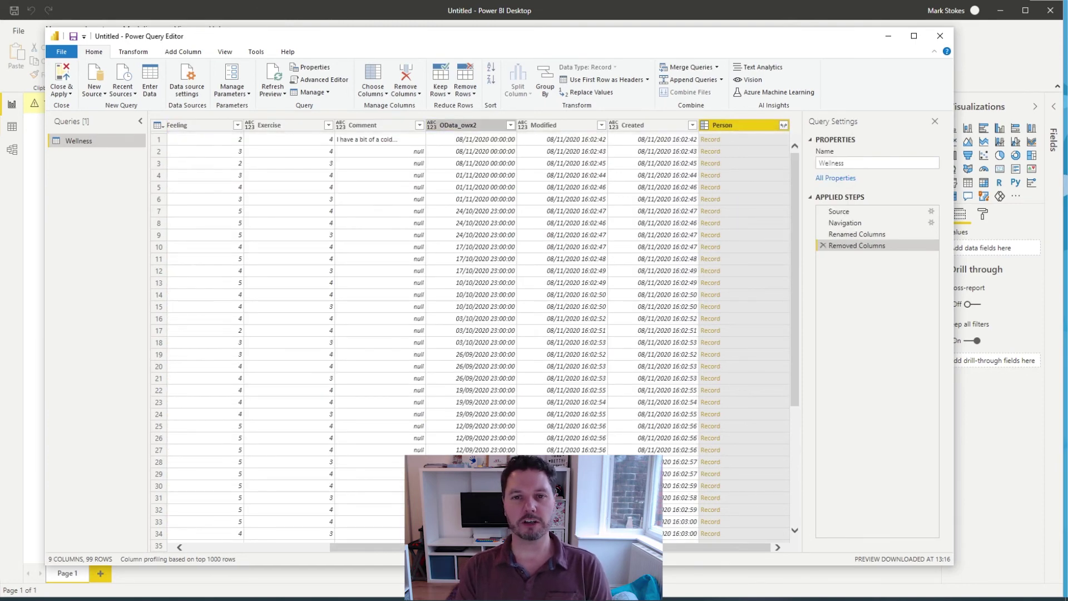
pyautogui.rightClick(456, 126)
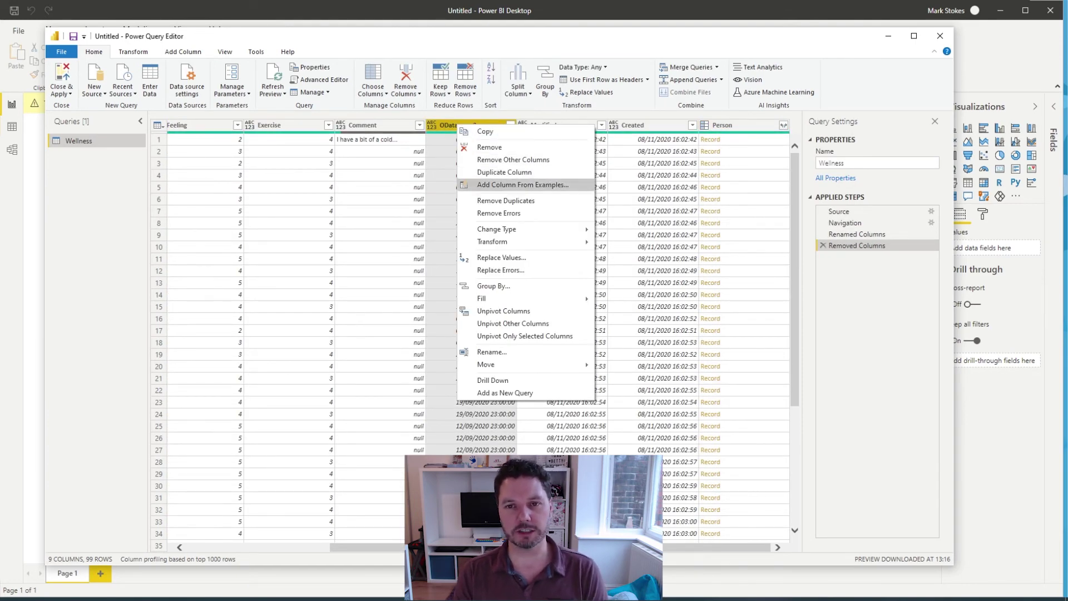
pyautogui.moveTo(497, 229)
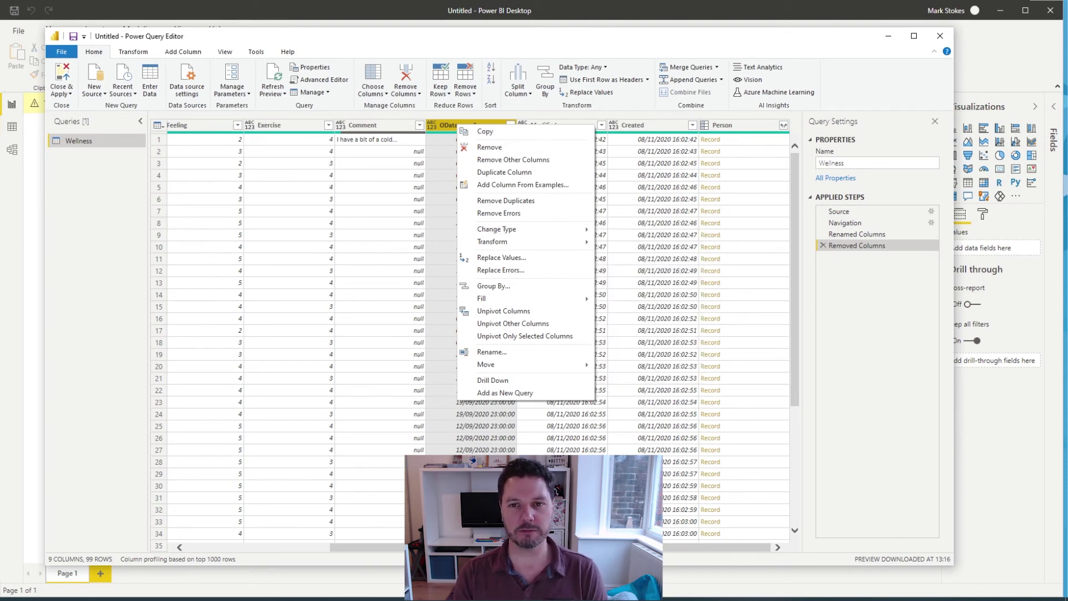
pyautogui.press('Escape')
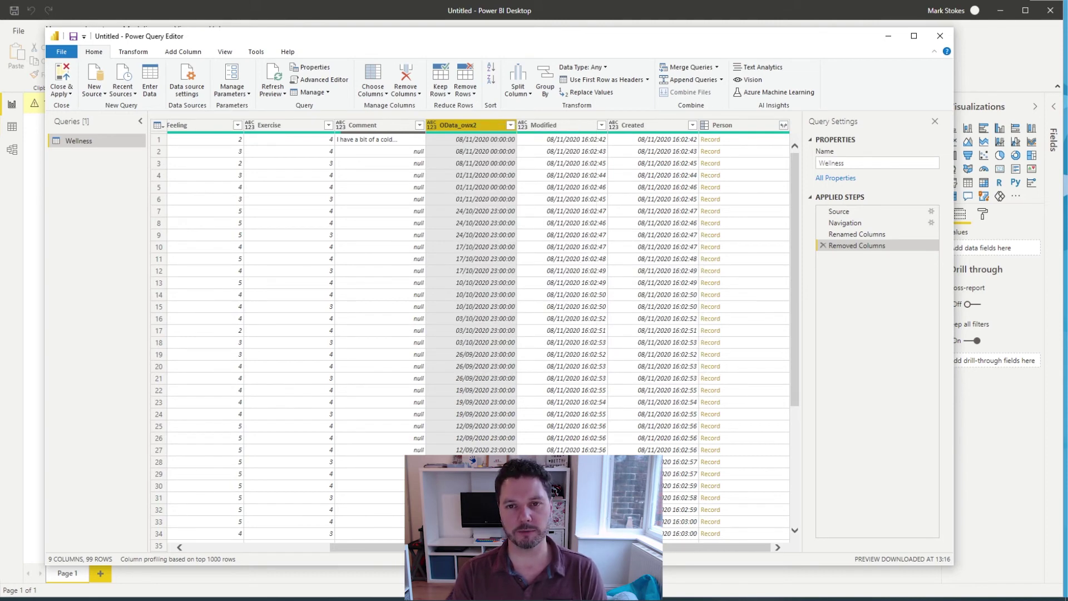
pyautogui.press('F2')
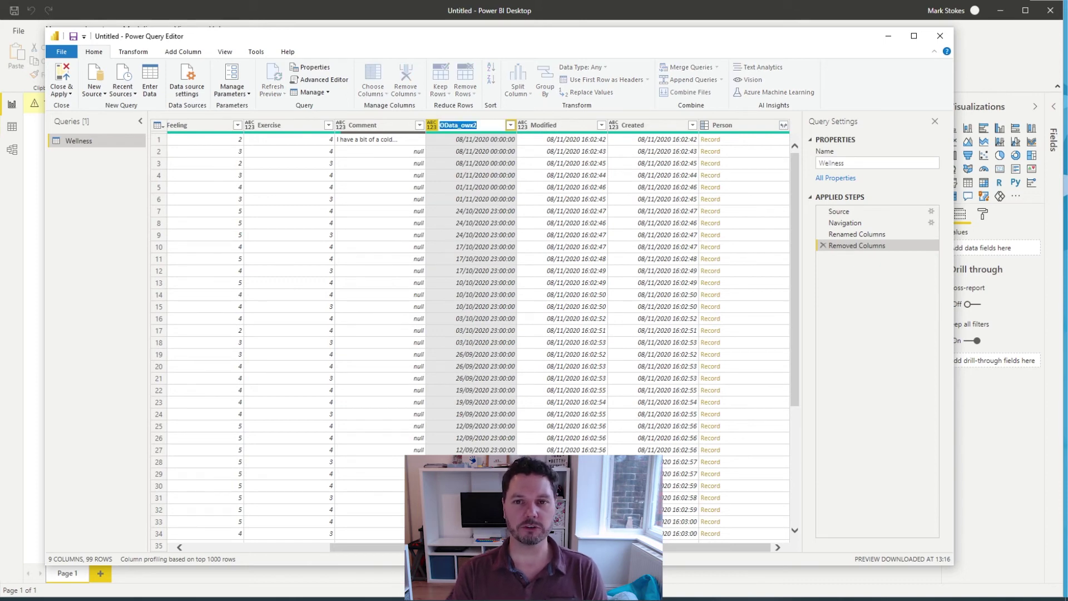
pyautogui.write('Date')
pyautogui.press('Return')
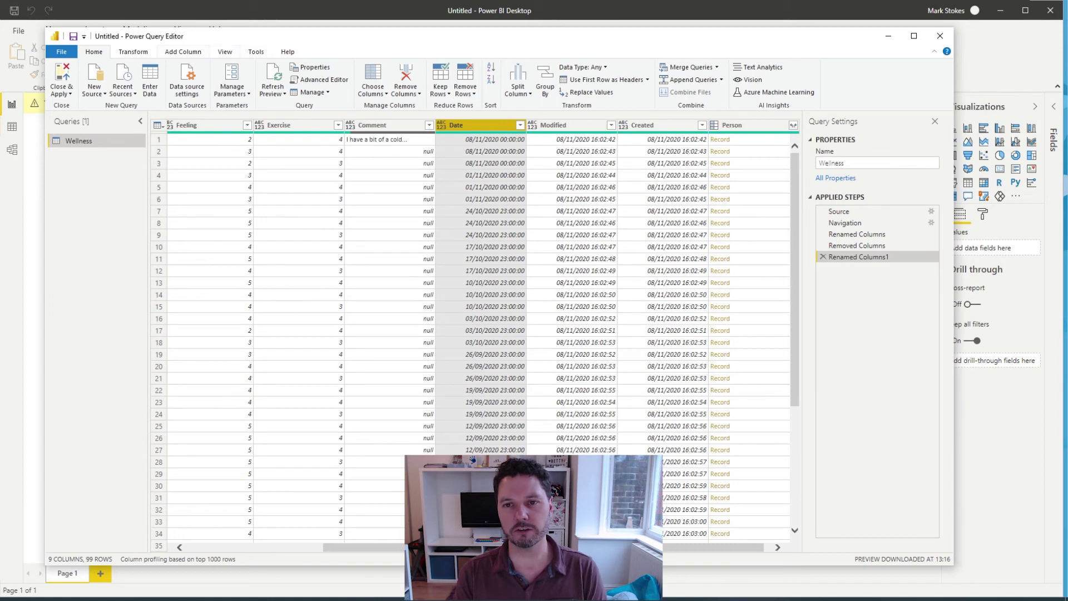
pyautogui.click(183, 52)
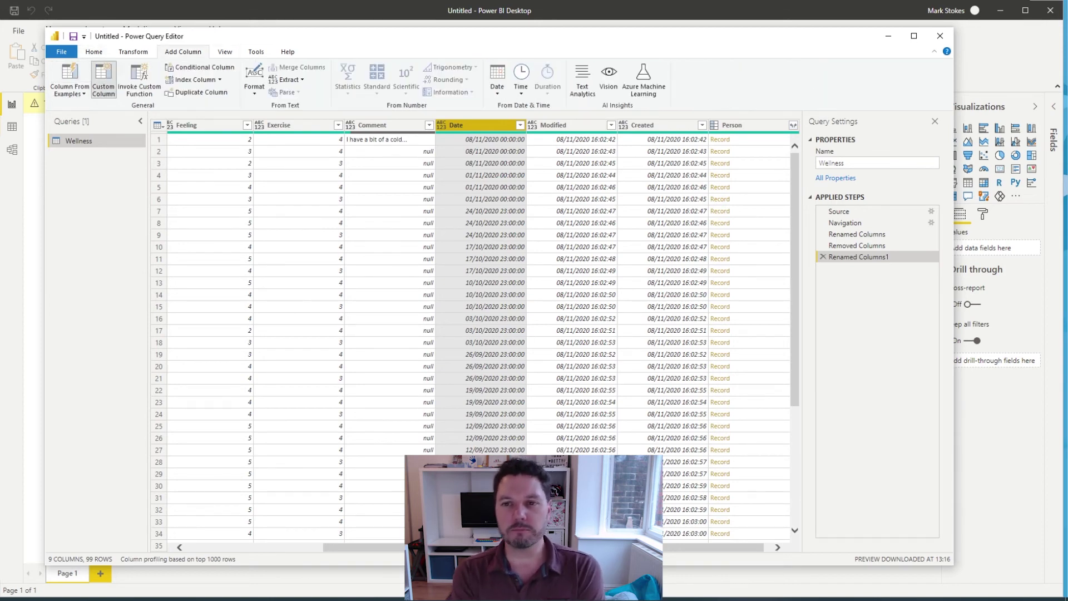
# Step: Add a custom column named Person Name with the formula [Person][Name]
pyautogui.click(103, 79)
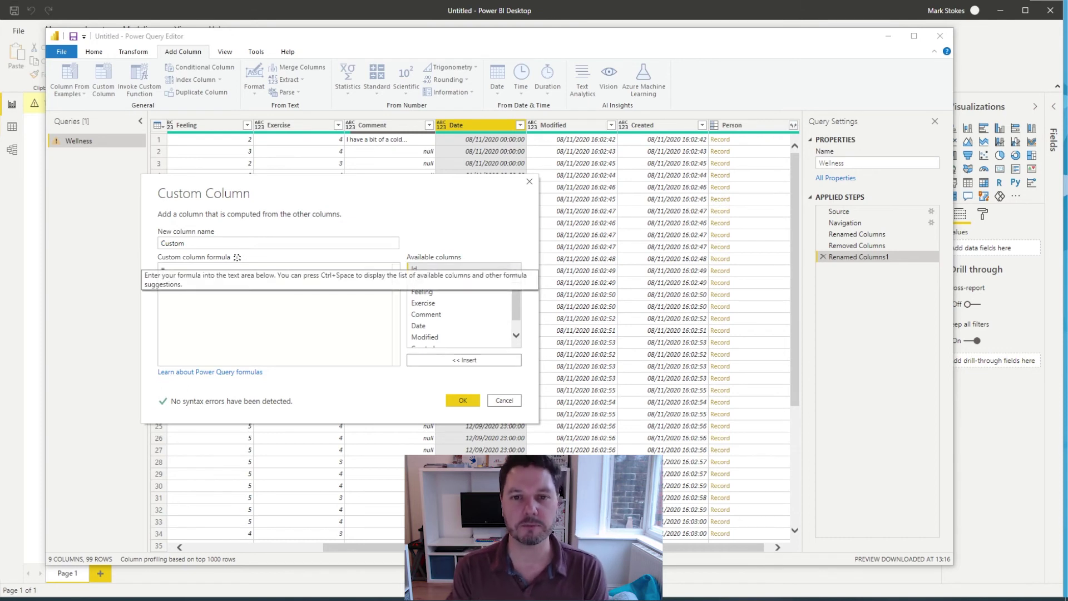
pyautogui.doubleClick(173, 243)
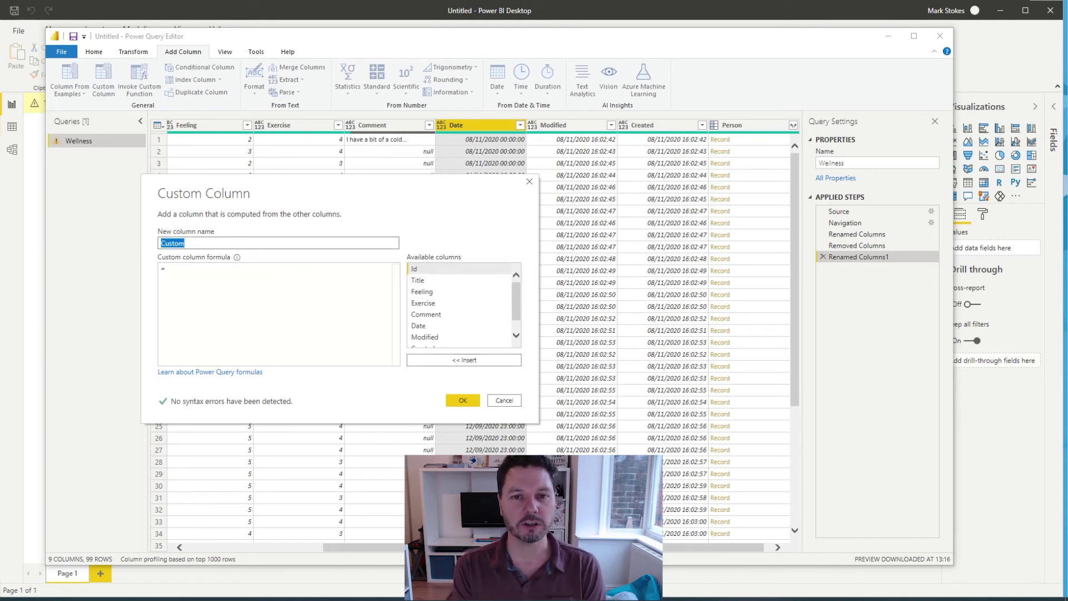
pyautogui.write('Person Name')
pyautogui.moveTo(237, 257)
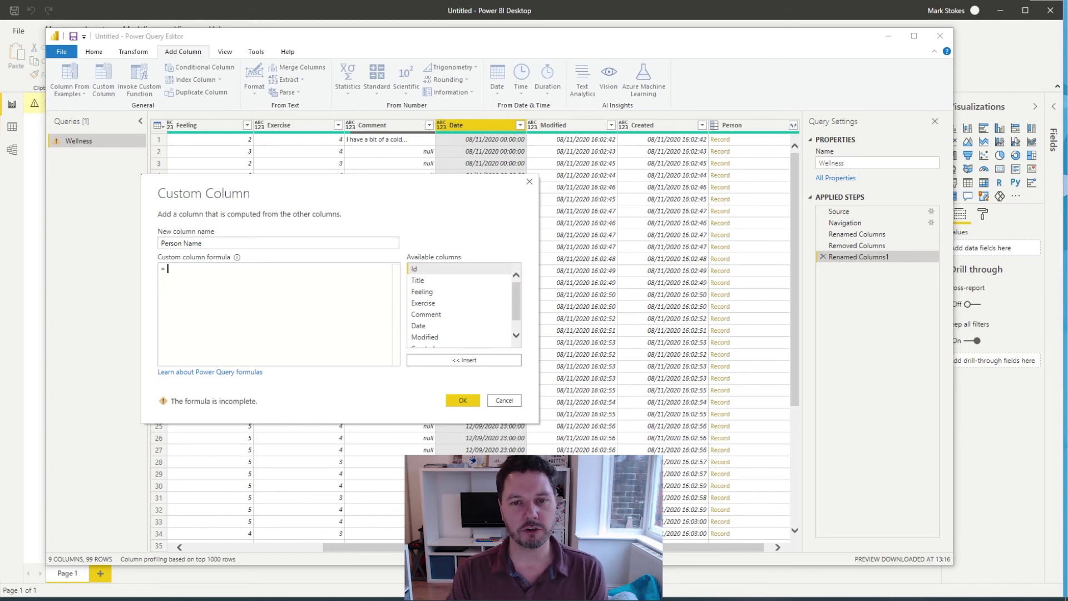
pyautogui.write('[Person')
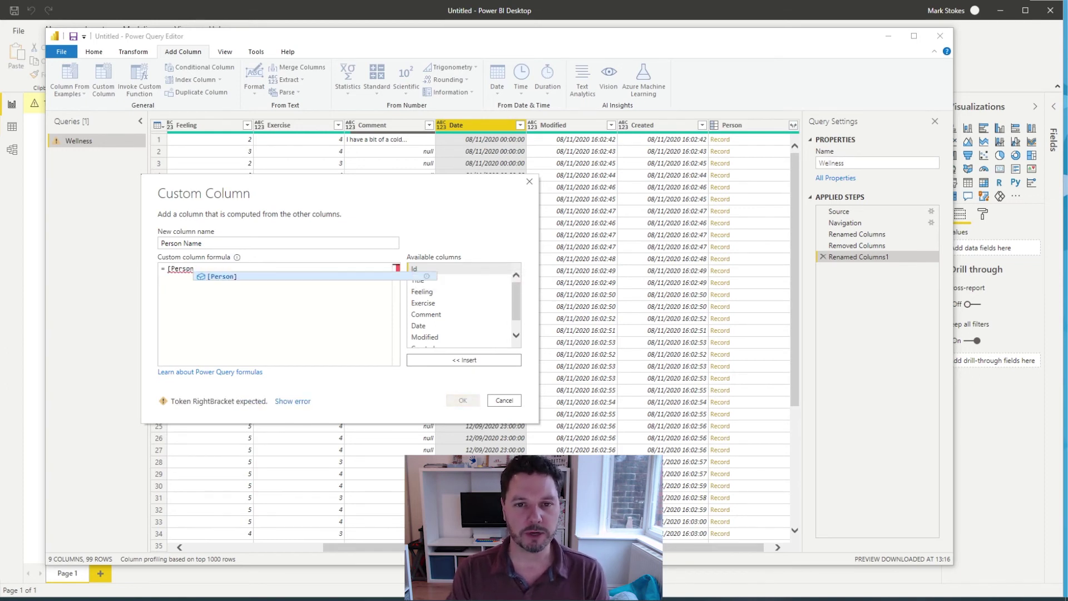
pyautogui.write('][Name]')
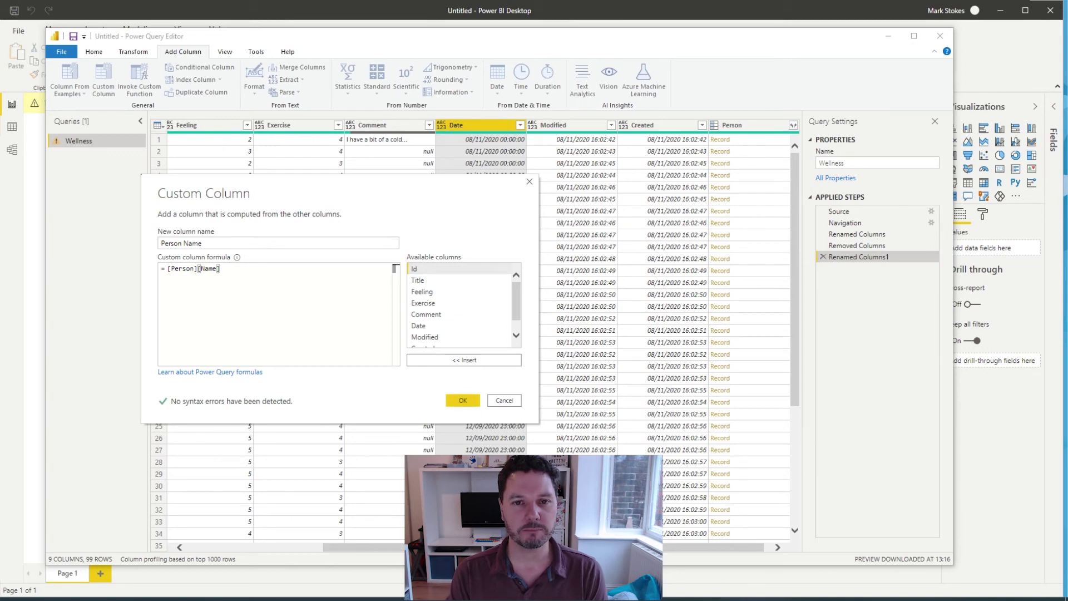
pyautogui.press('Return')
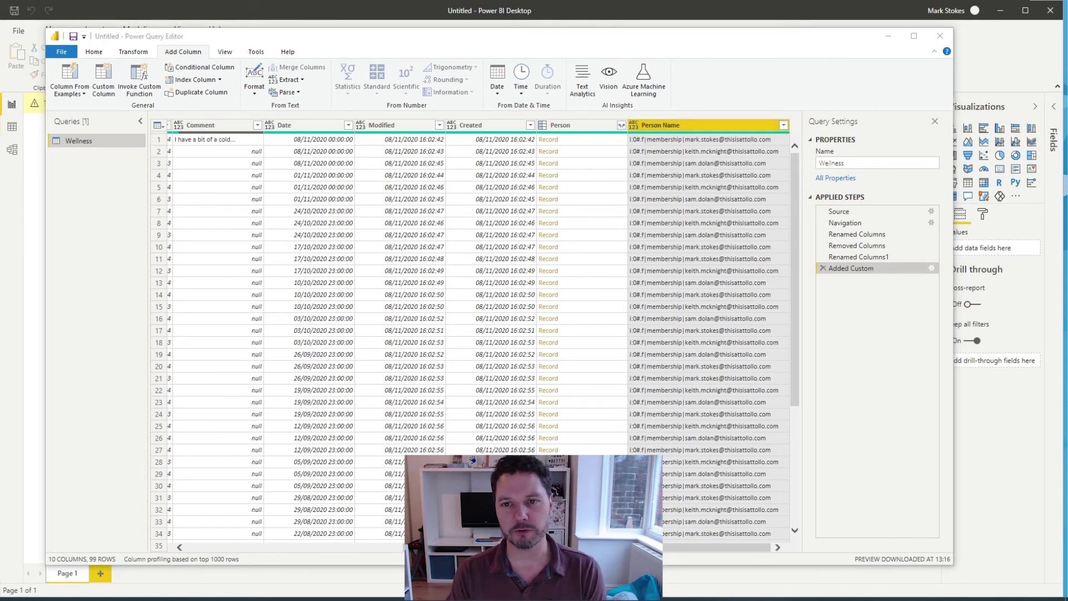
# Step: Correct the Person Name formula to [Person][Title] and apply the query changes
pyautogui.click(930, 268)
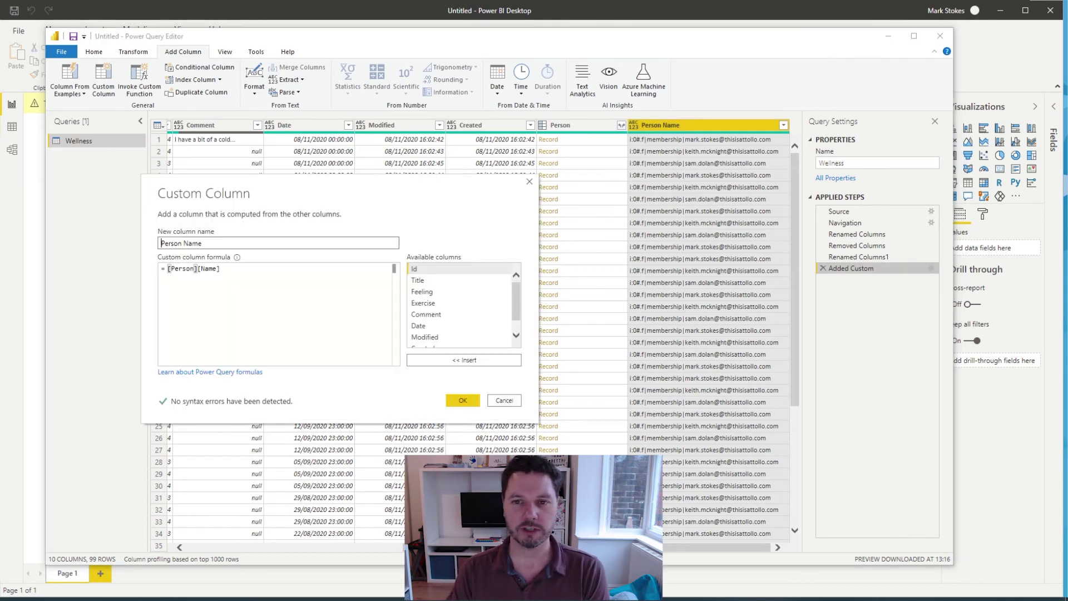
pyautogui.doubleClick(205, 268)
pyautogui.write('Title')
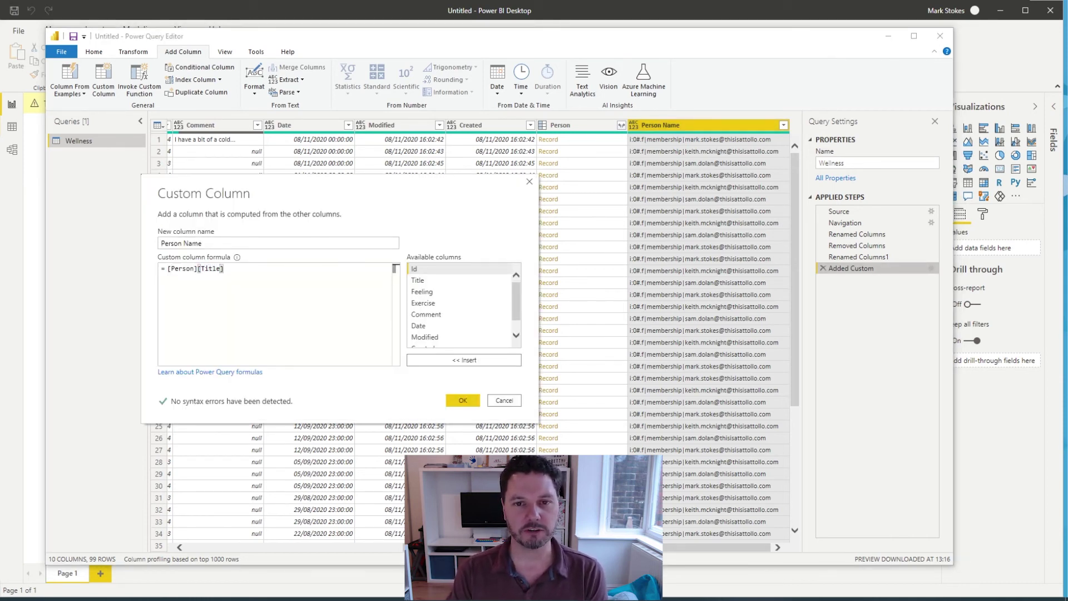
pyautogui.press('Return')
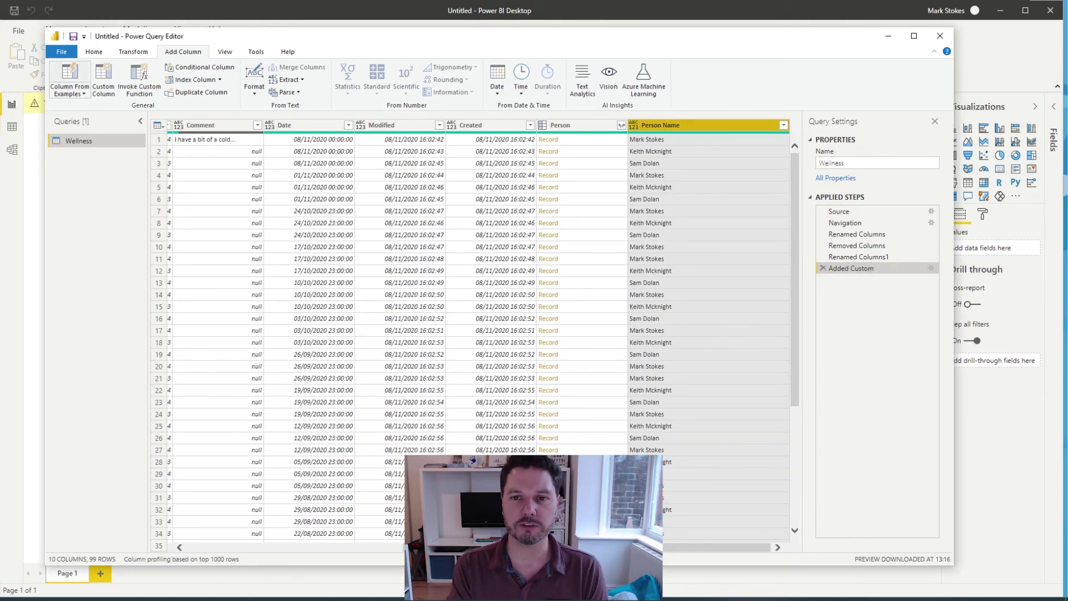
pyautogui.scroll(2, 64, 80)
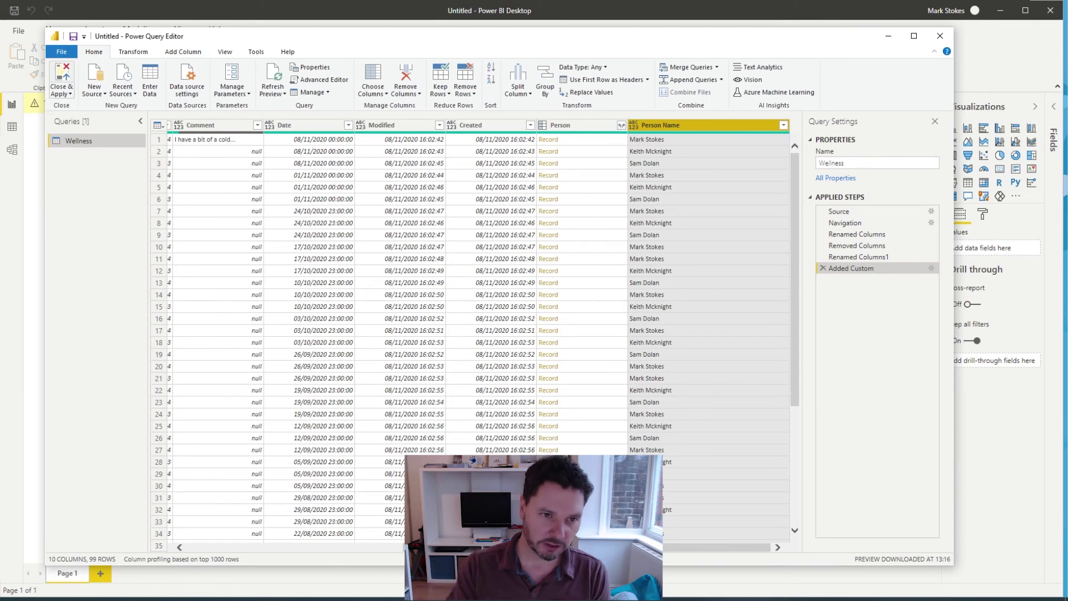
pyautogui.click(61, 77)
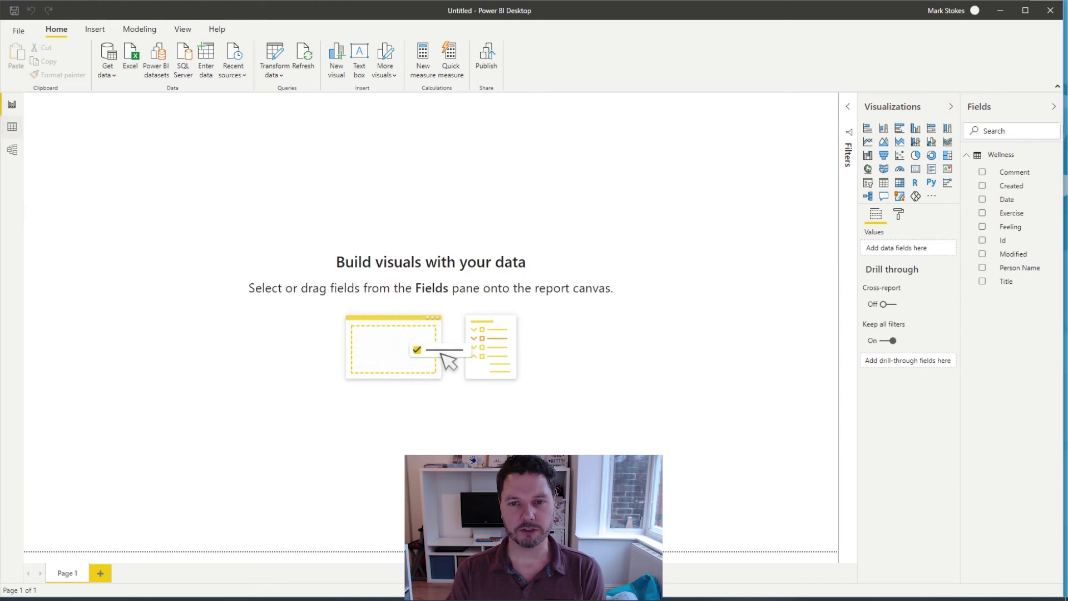
# Step: Inspect the loaded Wellness table rows in Data view, then return to Report view
pyautogui.click(12, 126)
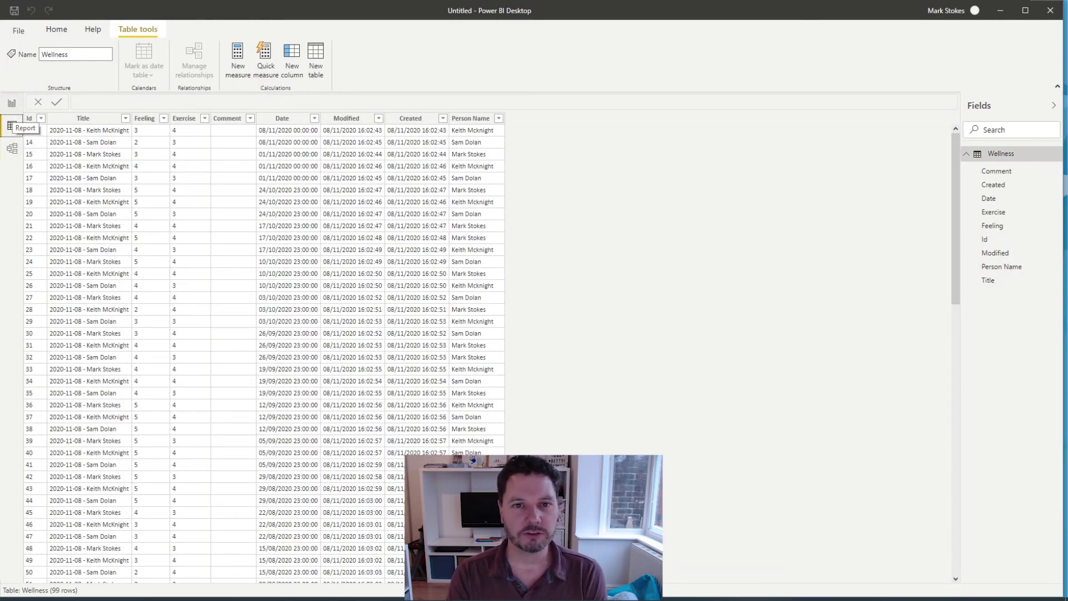
pyautogui.click(11, 104)
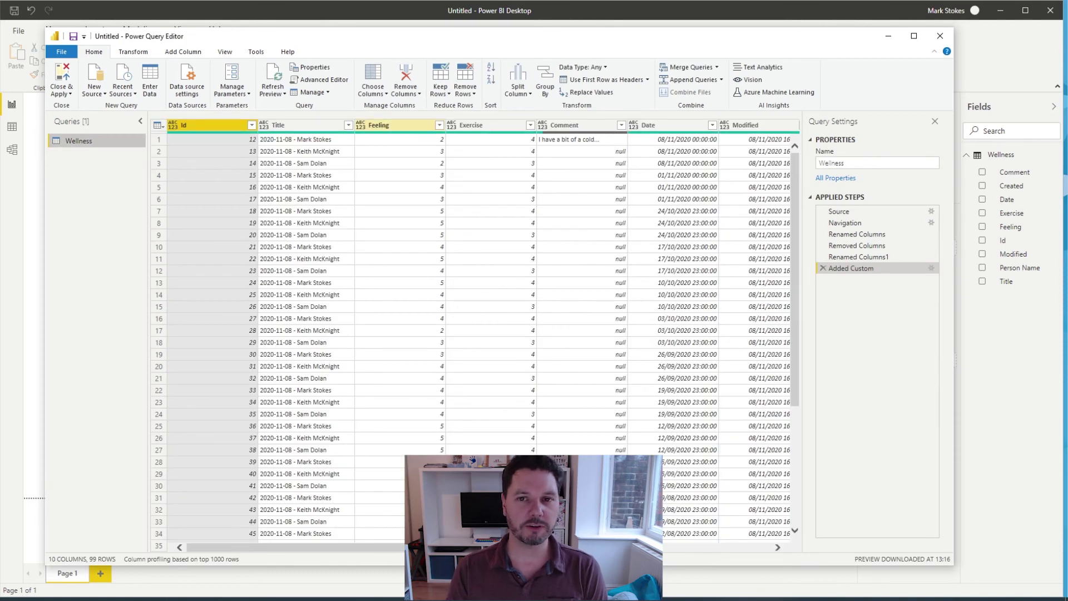
# Step: Set the Feeling, Exercise and Id columns to Whole Number
pyautogui.click(384, 124)
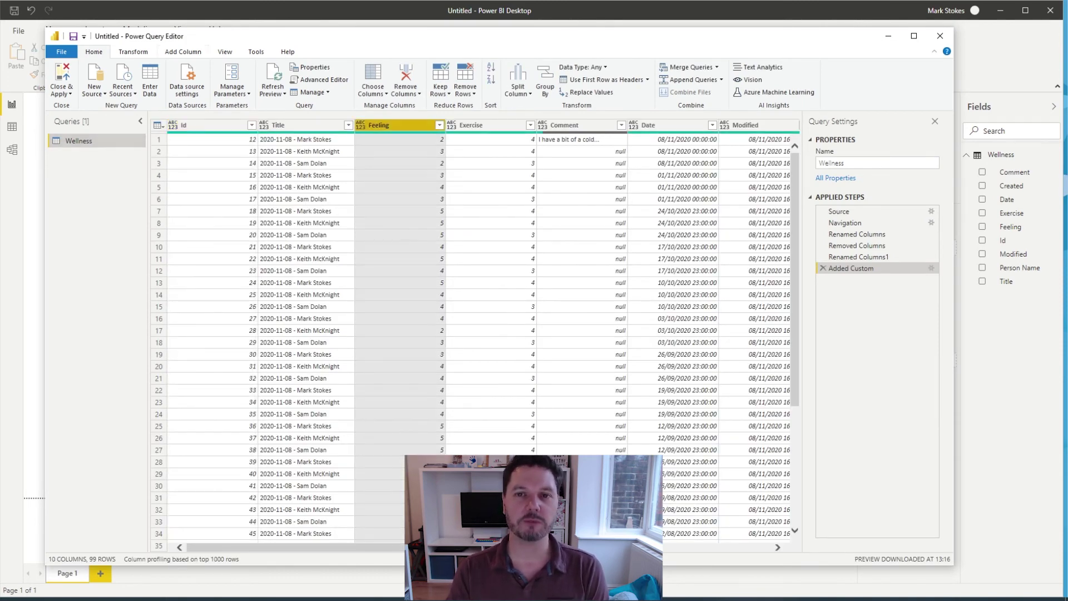
pyautogui.click(439, 125)
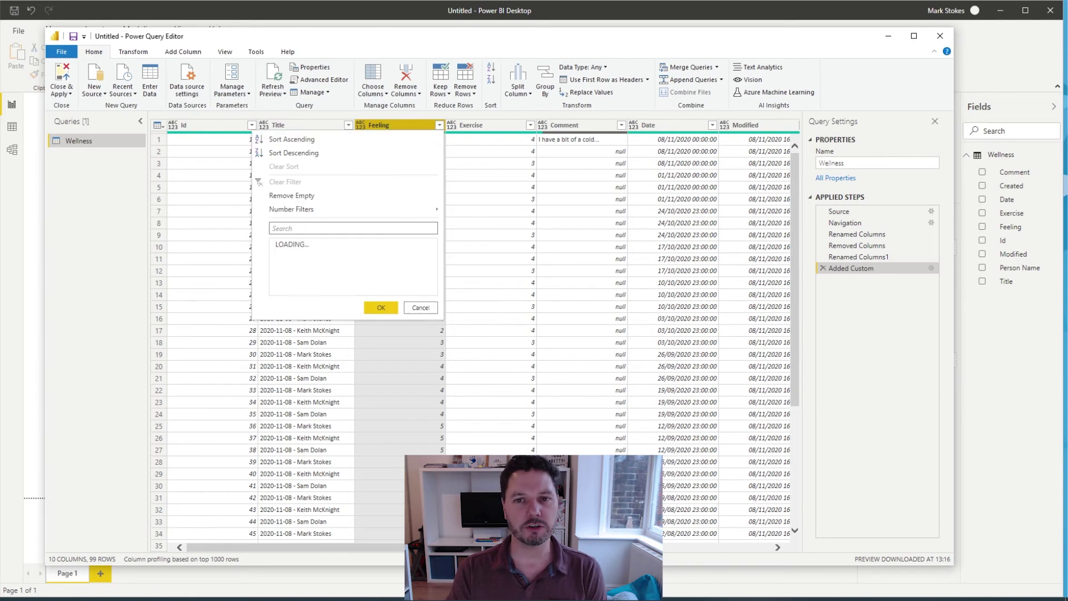
pyautogui.click(583, 67)
pyautogui.click(583, 67)
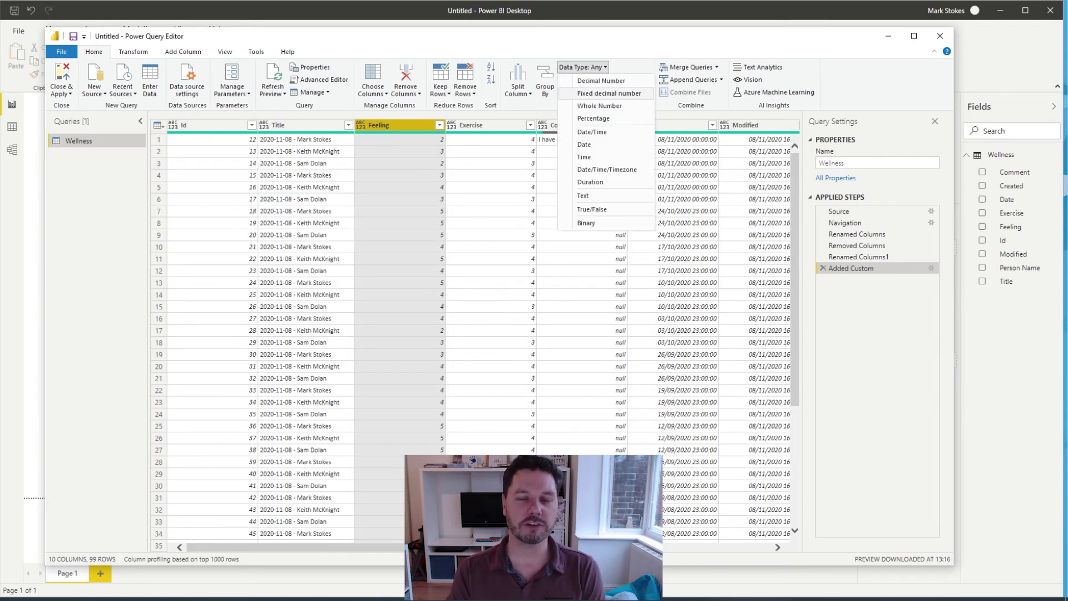
pyautogui.click(600, 106)
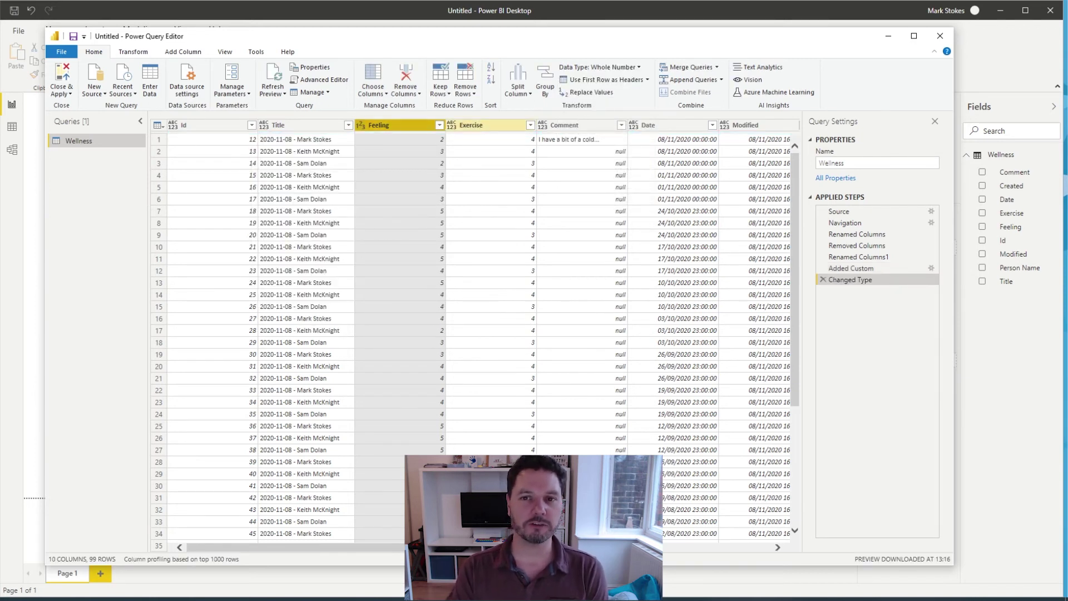
pyautogui.click(473, 125)
pyautogui.click(583, 66)
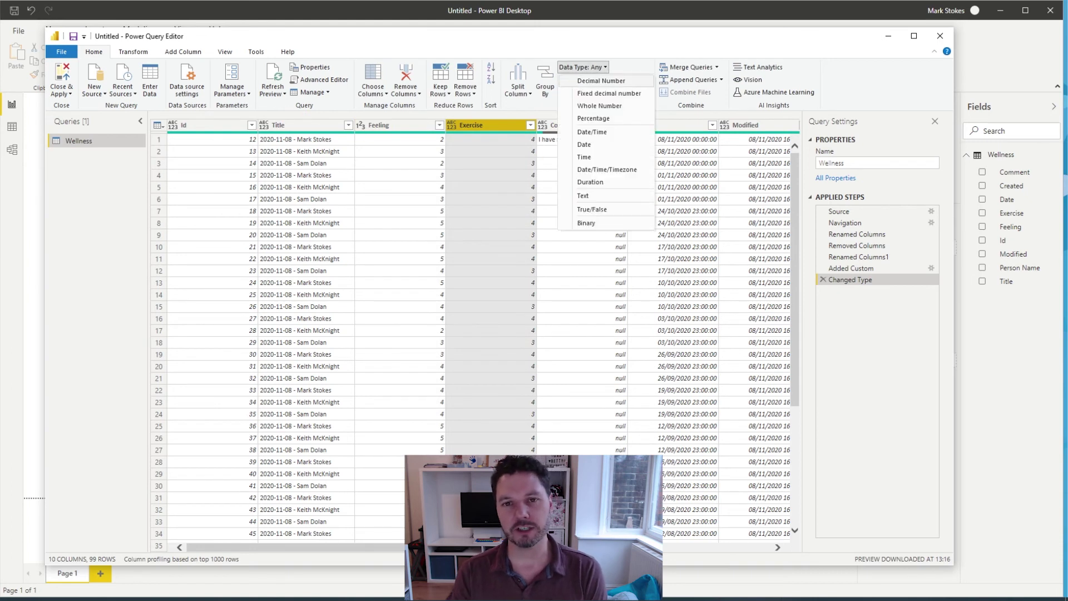
pyautogui.click(599, 105)
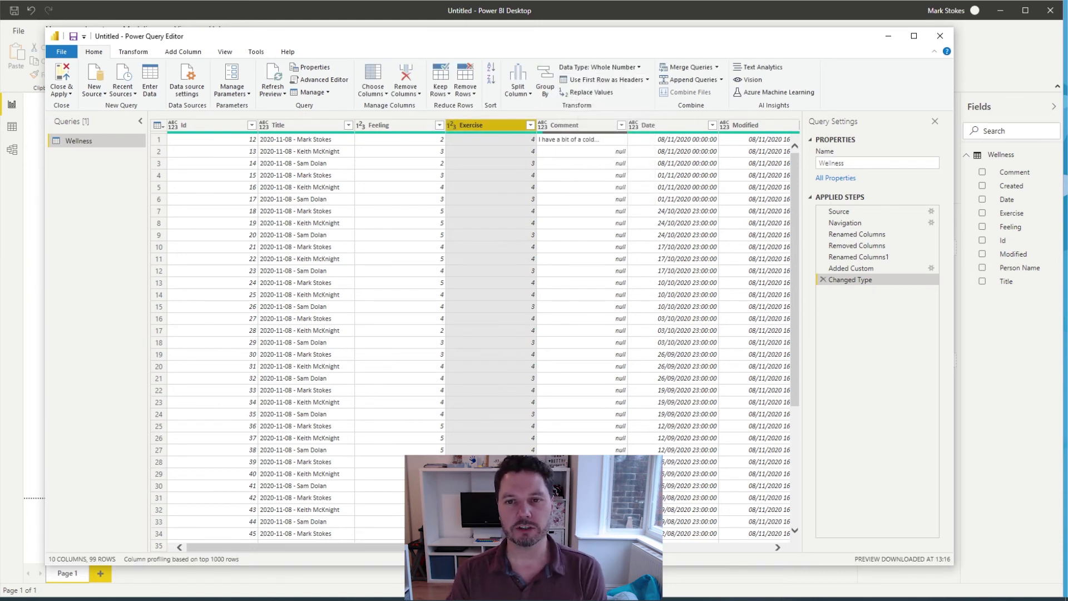
pyautogui.click(212, 124)
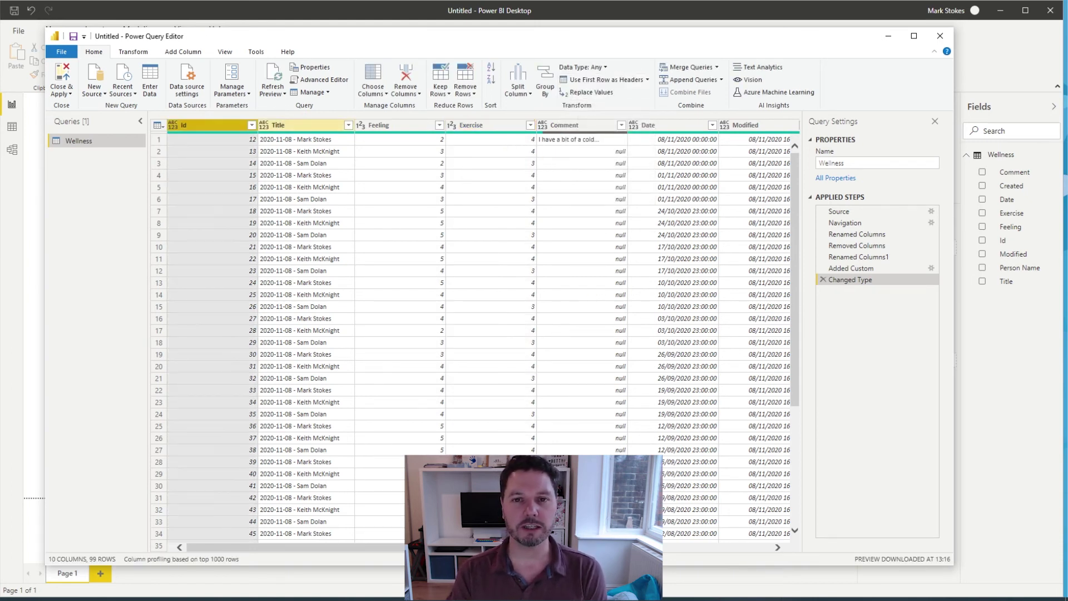
pyautogui.click(582, 67)
pyautogui.click(600, 106)
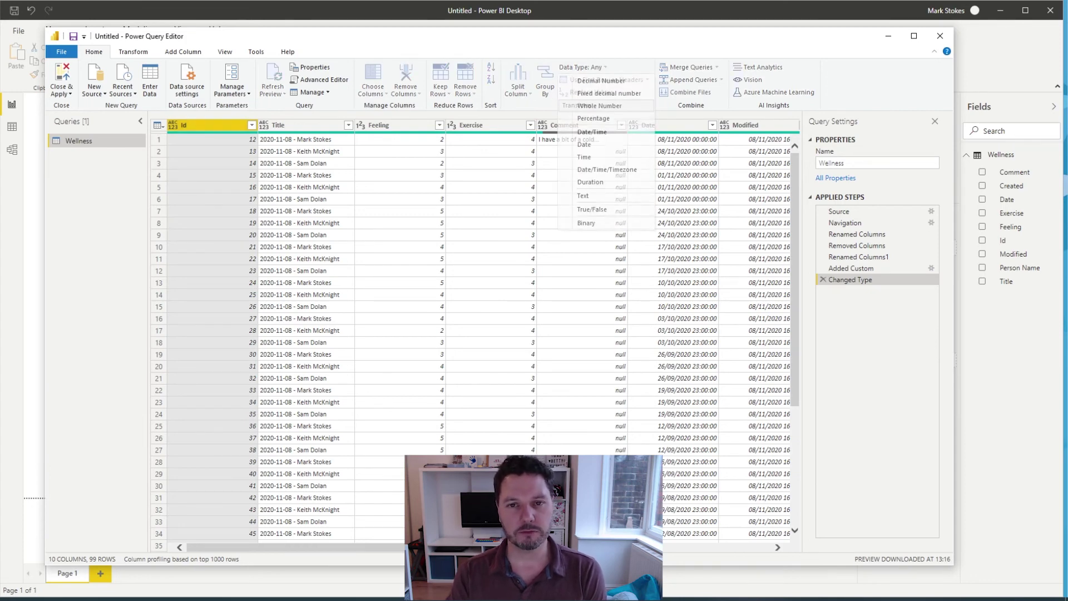
# Step: Change the Date column to a date-only type, replacing the existing conversion
pyautogui.click(667, 124)
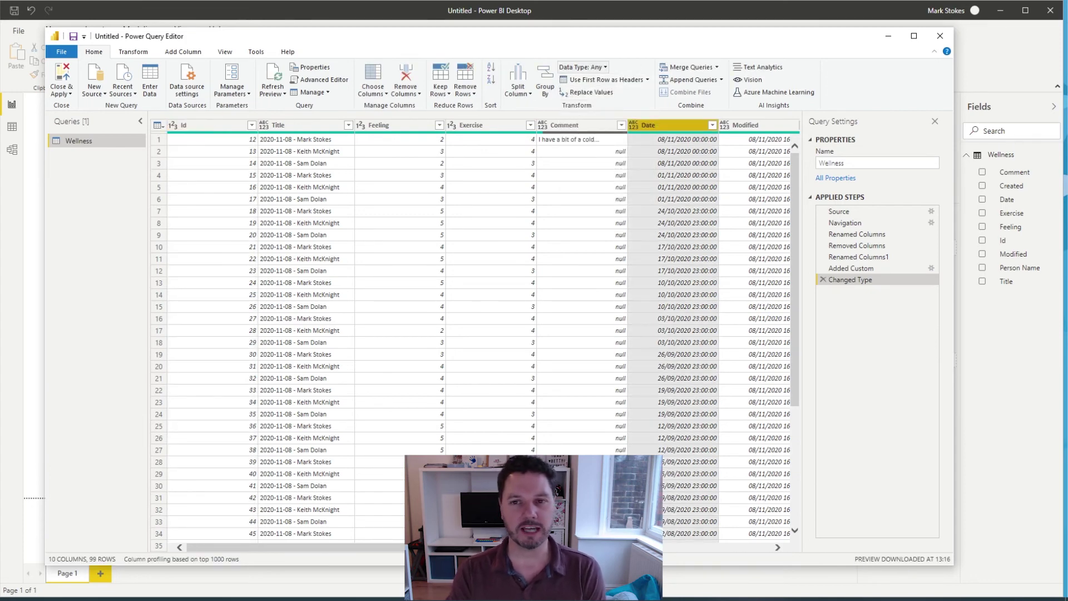
pyautogui.click(583, 67)
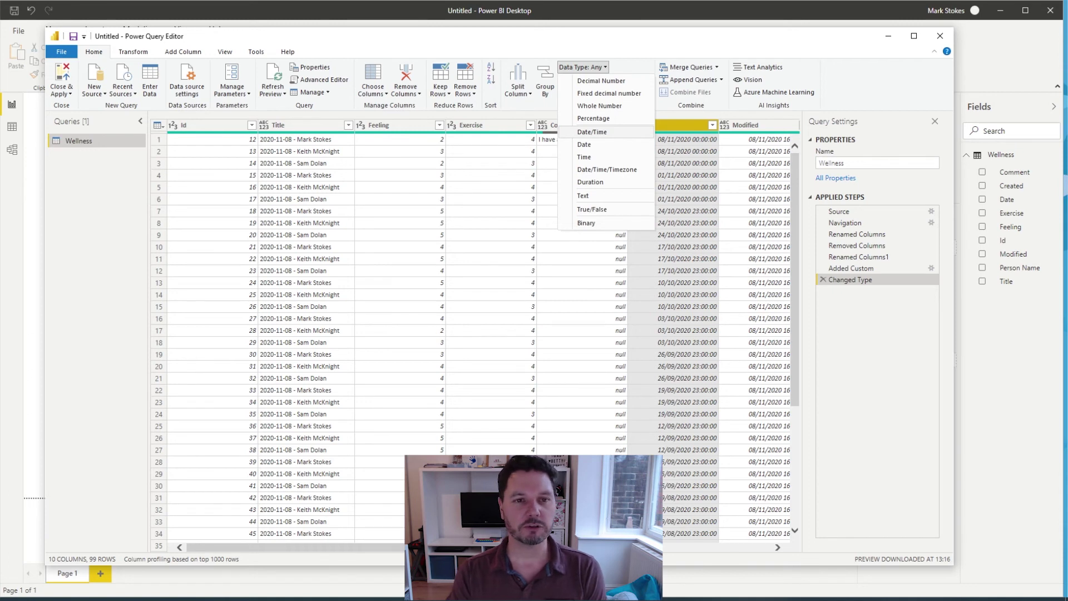
pyautogui.click(592, 132)
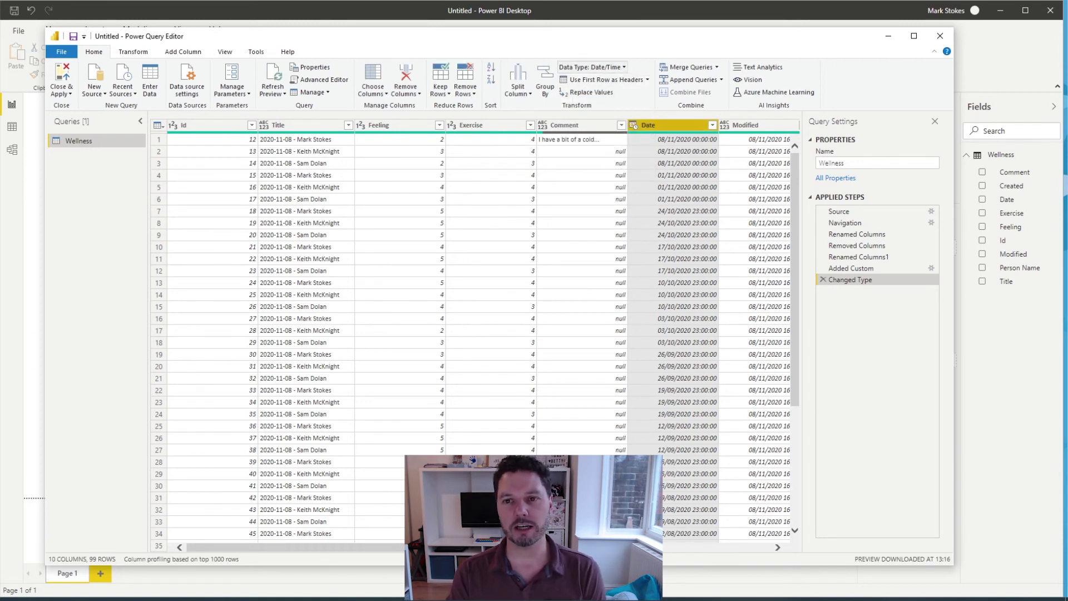
pyautogui.click(593, 67)
pyautogui.click(584, 144)
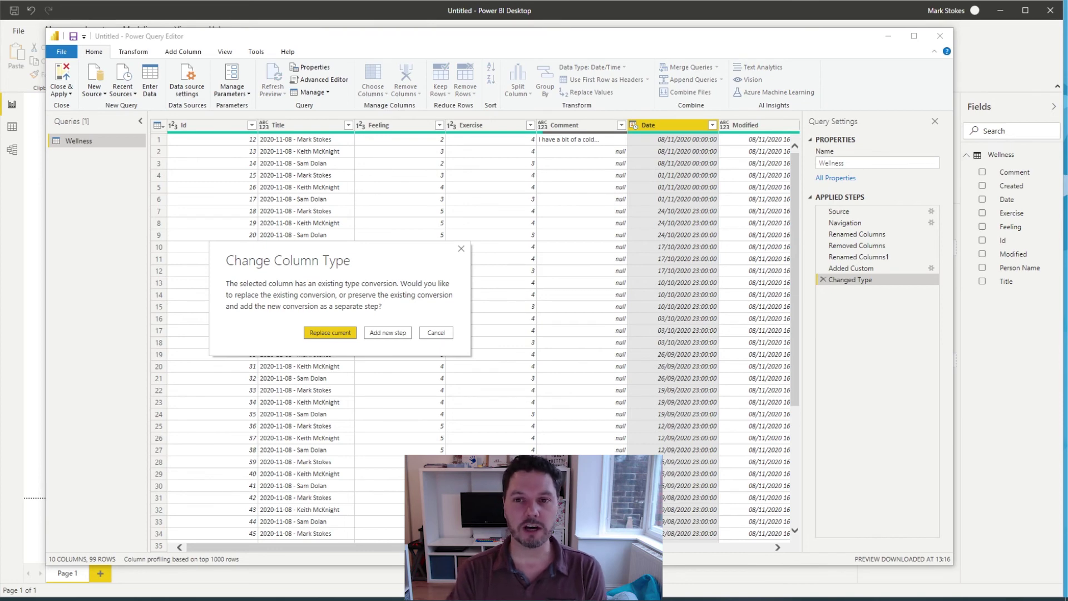
pyautogui.press('Return')
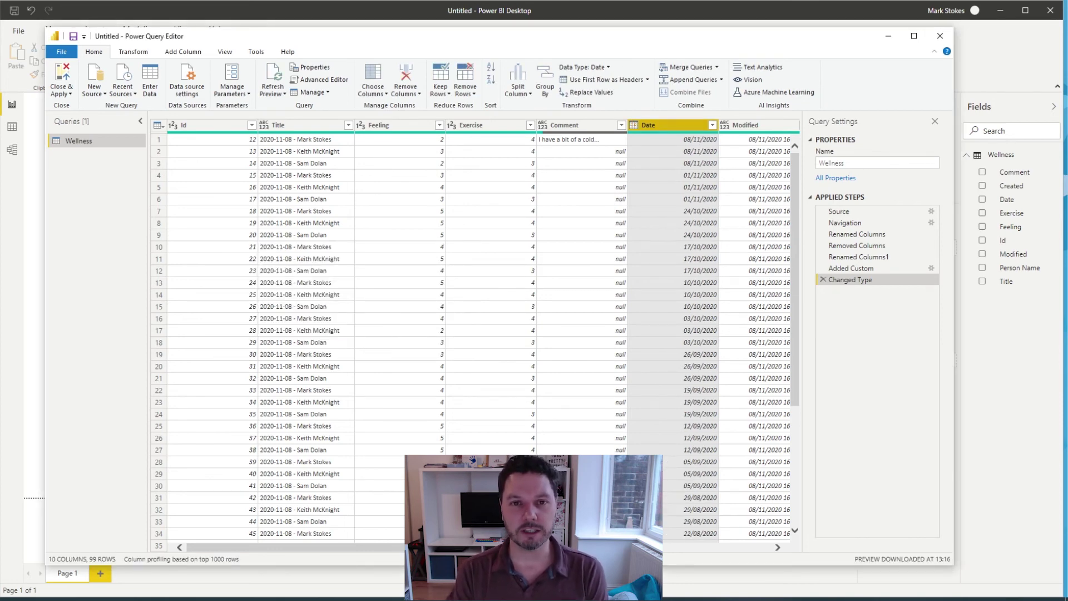
# Step: Make Modified and Created date-only columns and apply the query changes
pyautogui.hscroll(5, 478, 334)
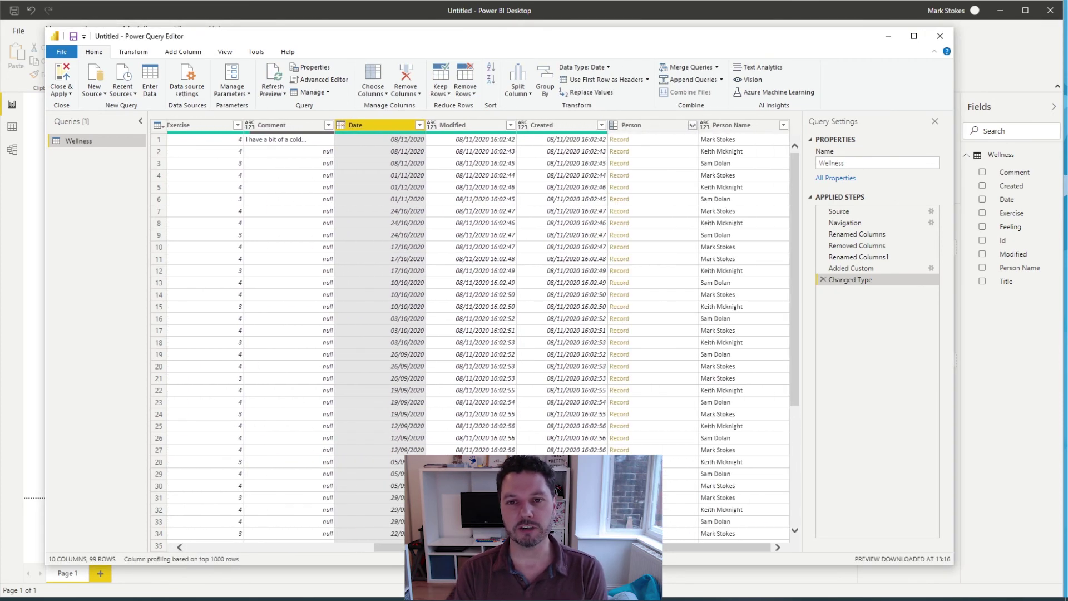
pyautogui.click(452, 124)
pyautogui.click(582, 67)
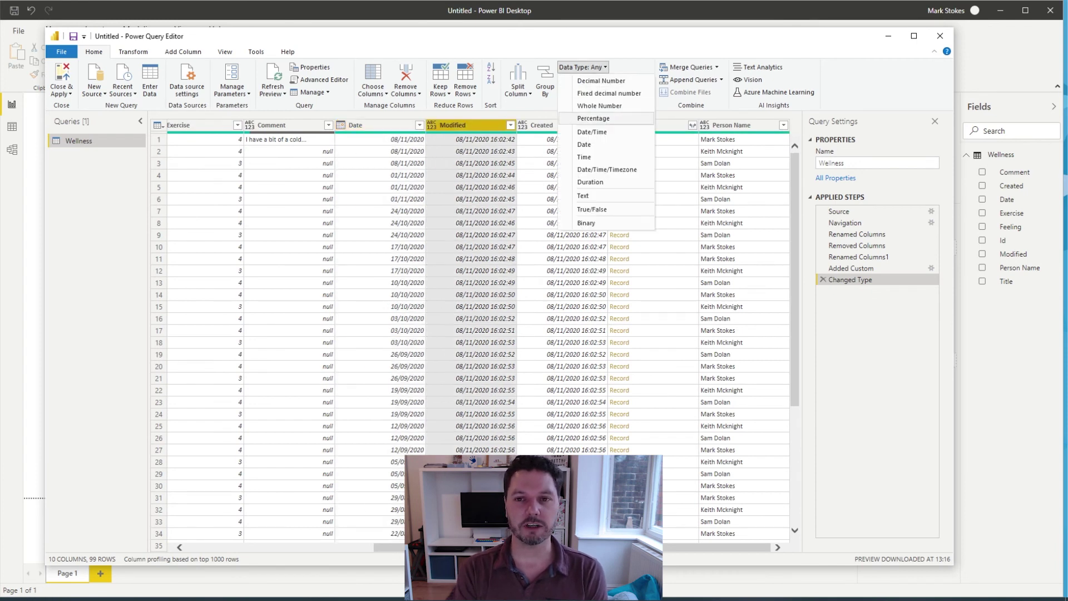
pyautogui.click(584, 144)
pyautogui.click(544, 125)
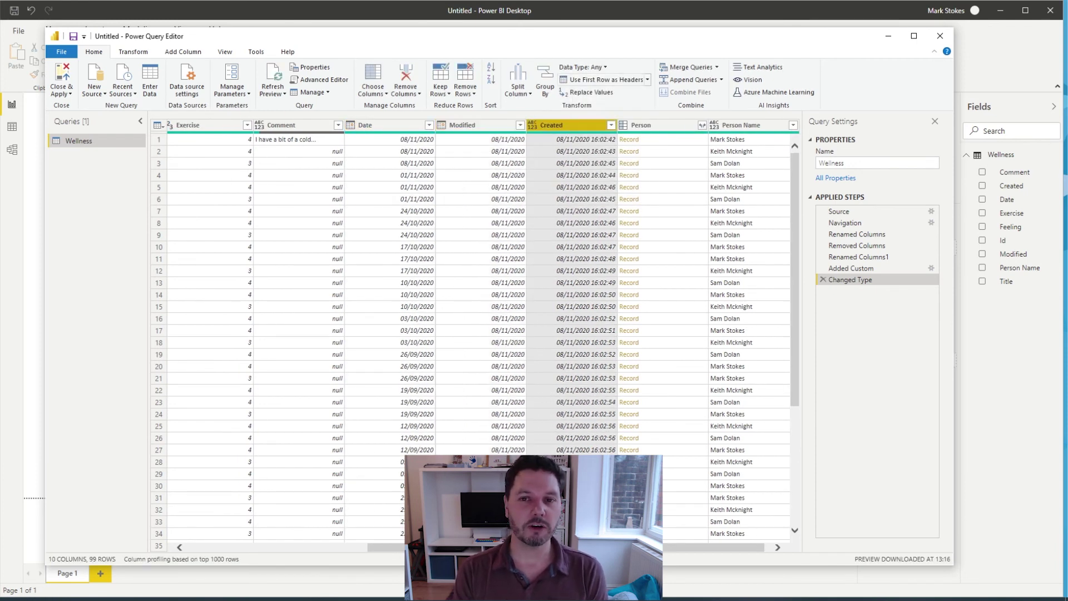
pyautogui.click(583, 66)
pyautogui.click(584, 144)
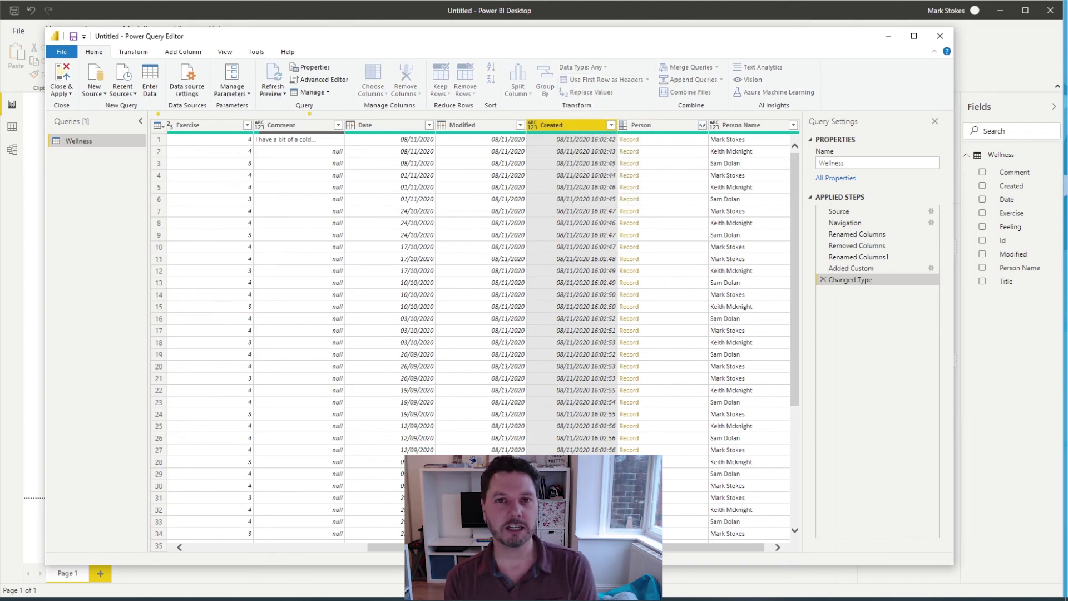
pyautogui.moveTo(556, 547); pyautogui.dragTo(372, 547)
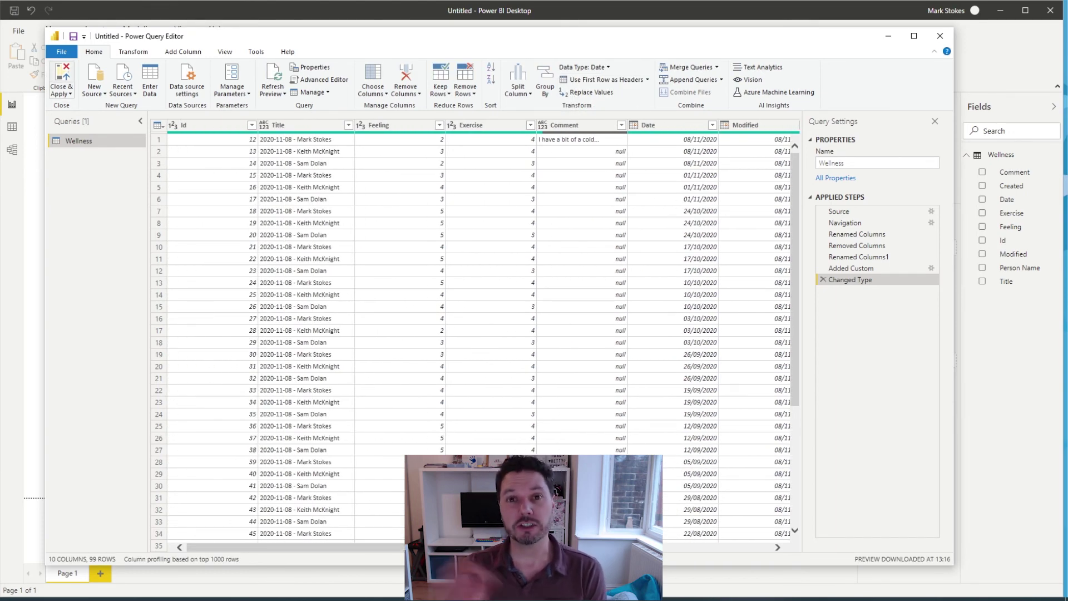
pyautogui.click(61, 75)
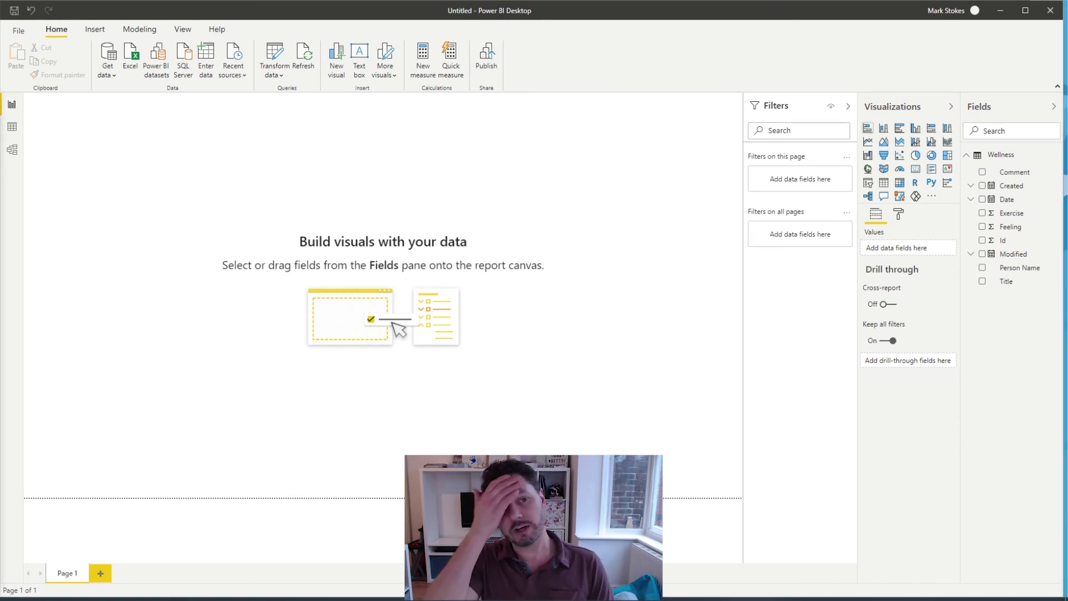
# Step: Add a widened line chart with plain Date, not the date hierarchy, on its axis
pyautogui.click(868, 141)
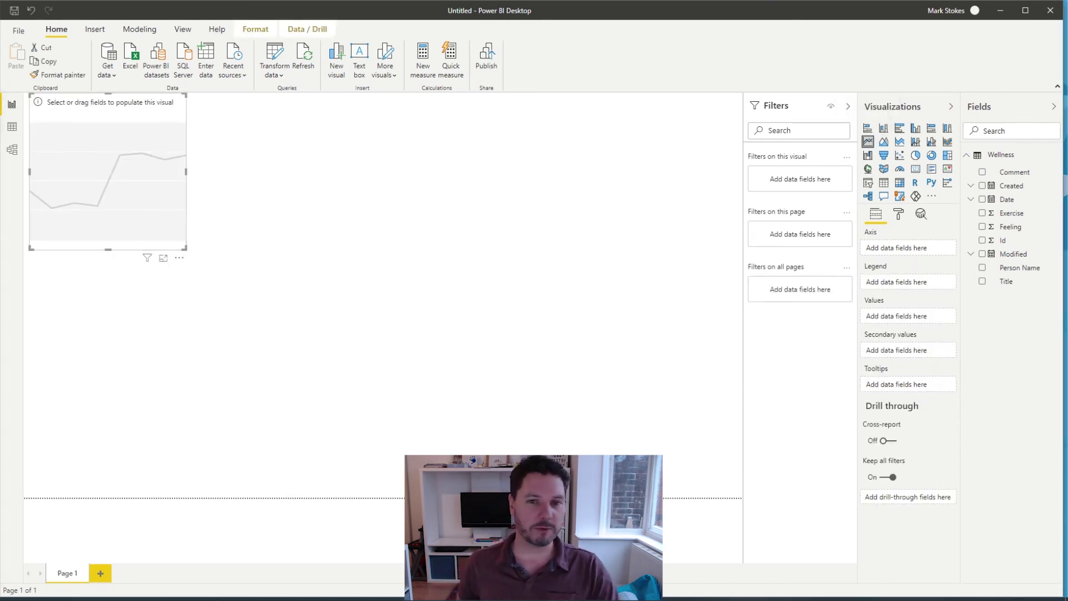
pyautogui.moveTo(186, 172); pyautogui.dragTo(440, 171)
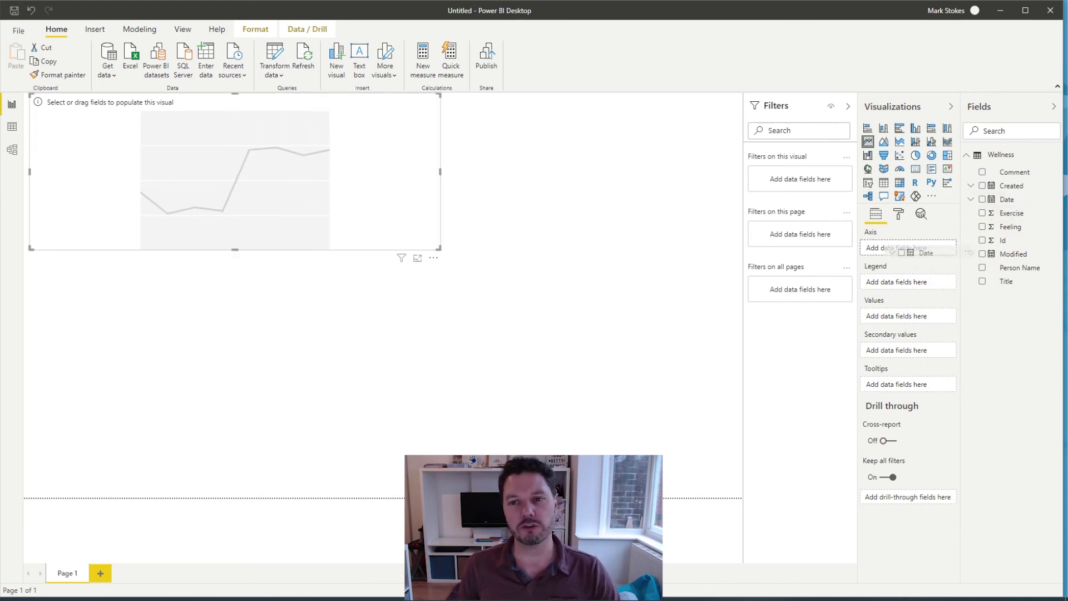
pyautogui.moveTo(898, 239); pyautogui.dragTo(896, 248)
pyautogui.click(940, 248)
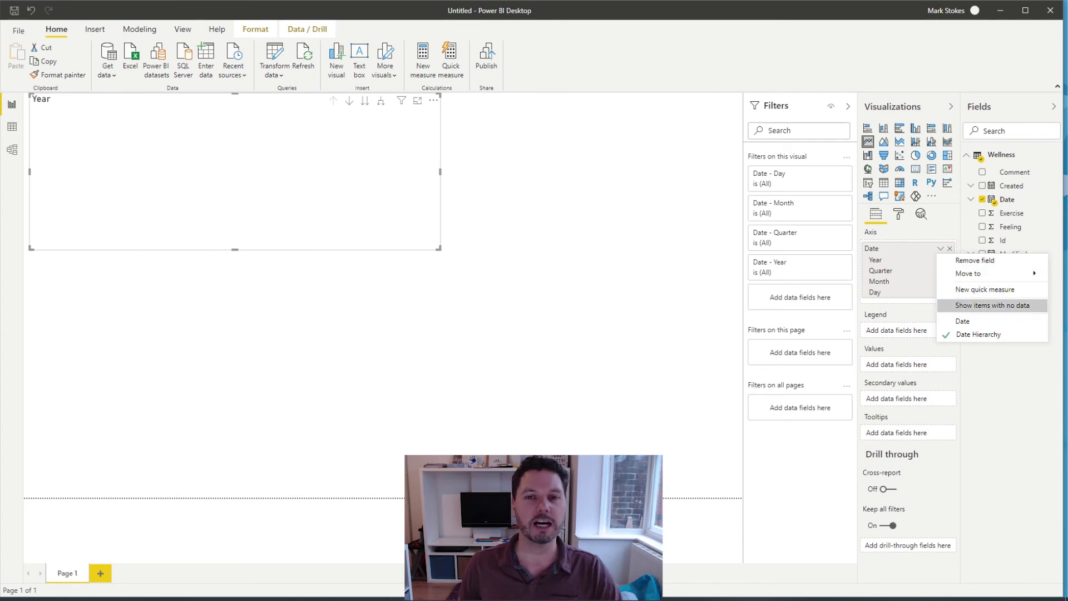
pyautogui.click(962, 321)
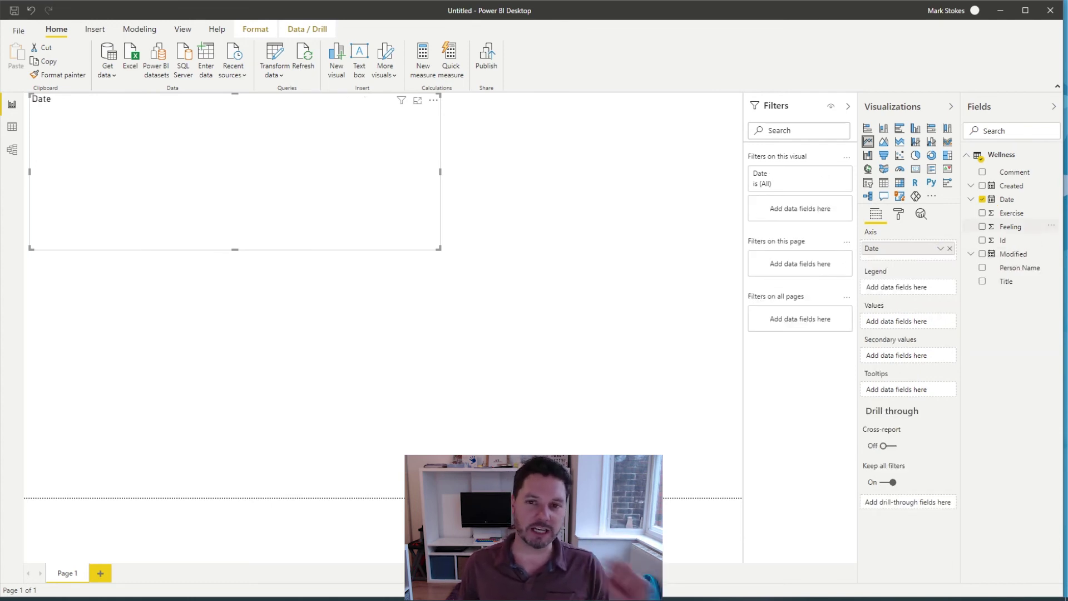
# Step: Plot Feeling as the chart's values, summarised as Average instead of Sum
pyautogui.click(1010, 226)
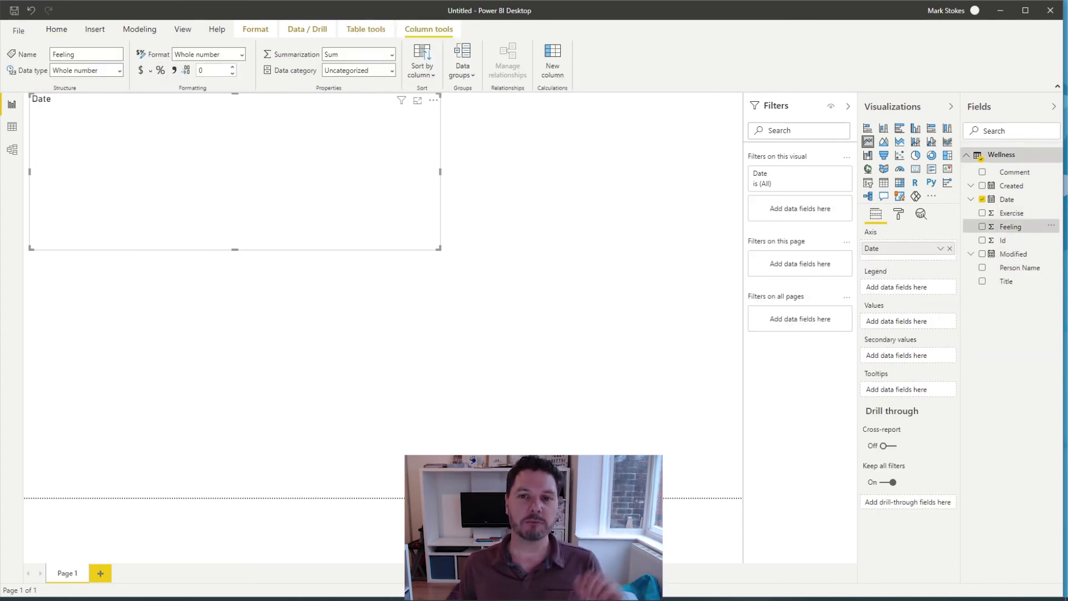
pyautogui.moveTo(1010, 227); pyautogui.dragTo(901, 321)
pyautogui.click(940, 321)
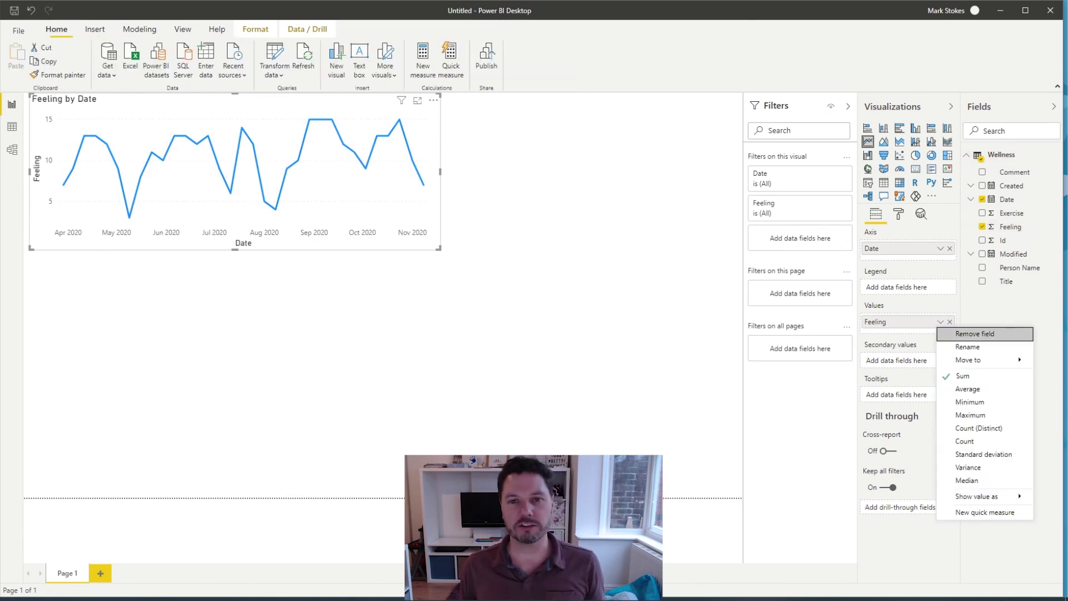
pyautogui.click(984, 389)
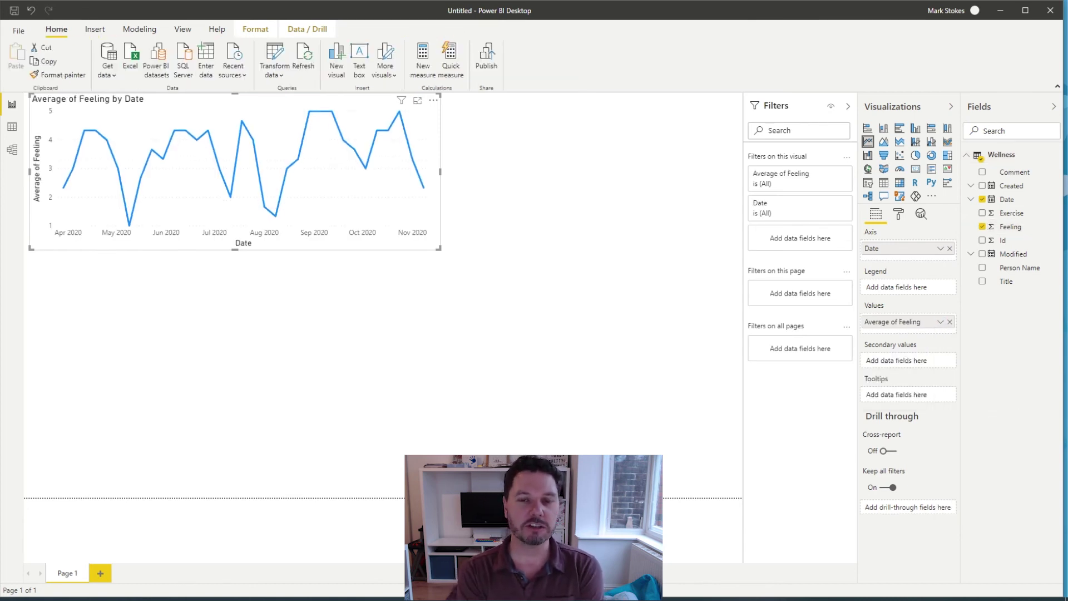
# Step: Stretch the line chart wider and position it across the top of the page
pyautogui.moveTo(439, 172); pyautogui.dragTo(577, 171)
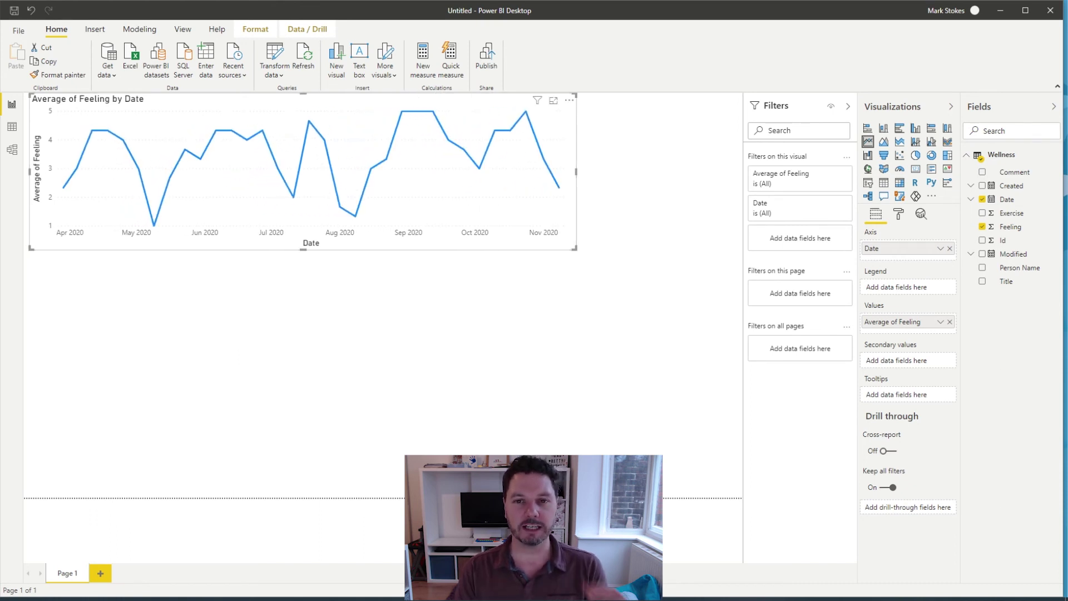
pyautogui.press('Escape')
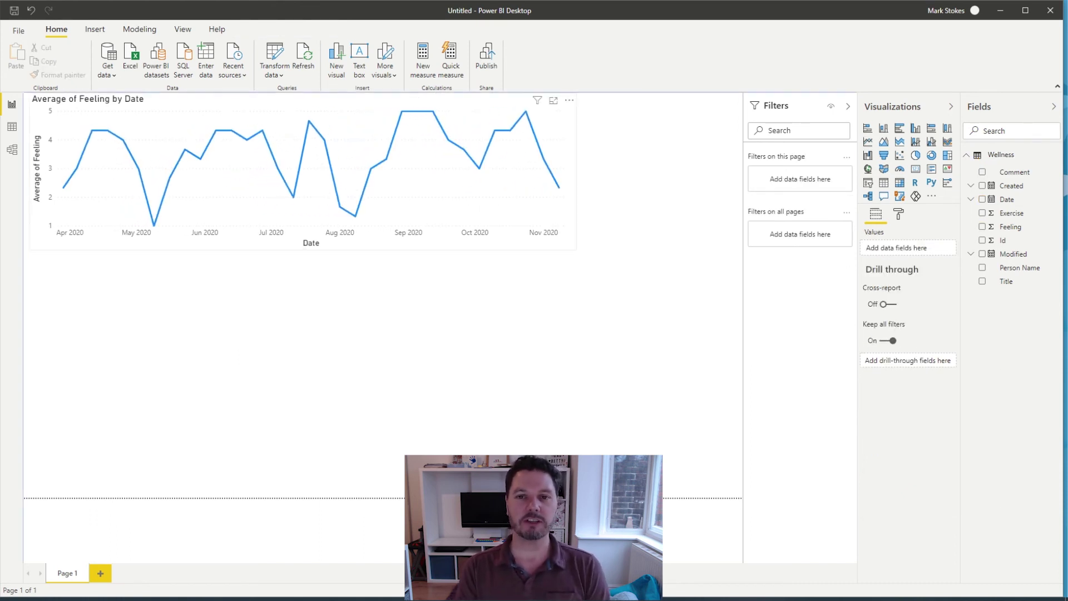
pyautogui.click(303, 173)
pyautogui.moveTo(576, 171); pyautogui.dragTo(622, 172)
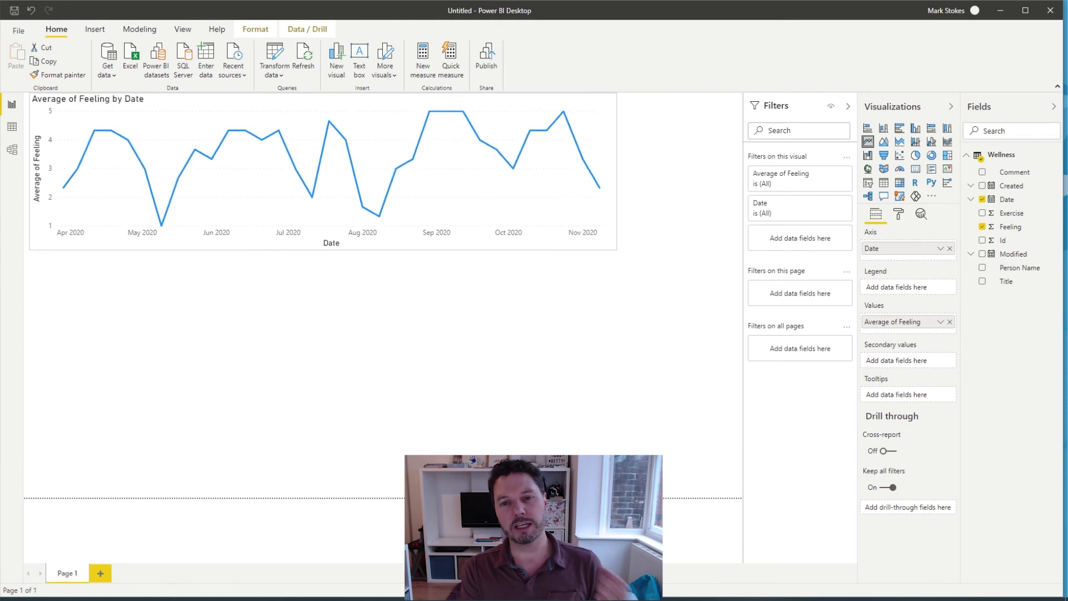
pyautogui.press('Escape')
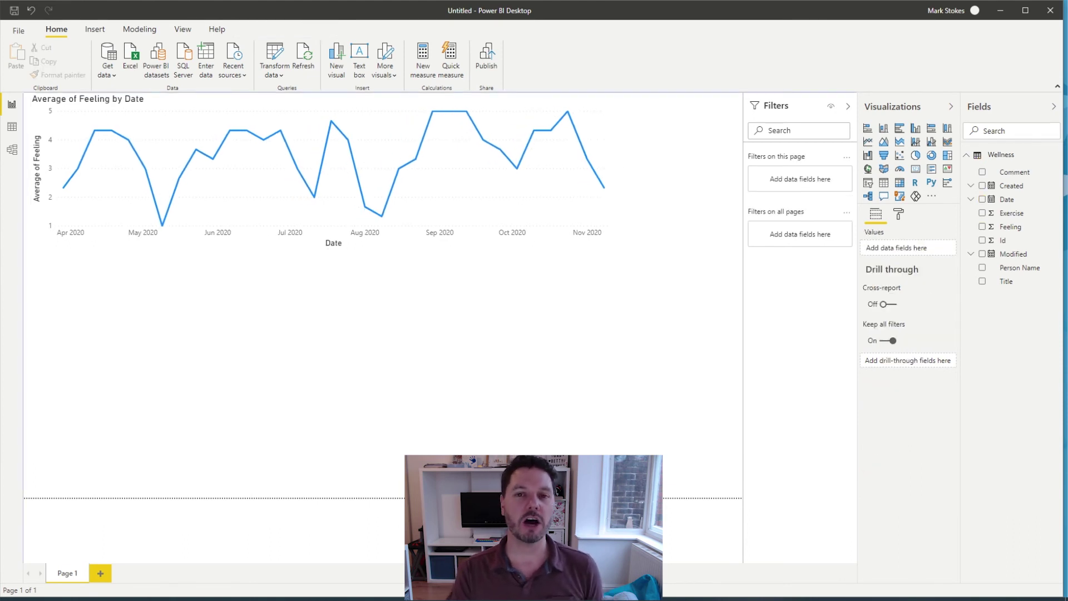
pyautogui.moveTo(333, 173); pyautogui.dragTo(328, 425)
pyautogui.press('Escape')
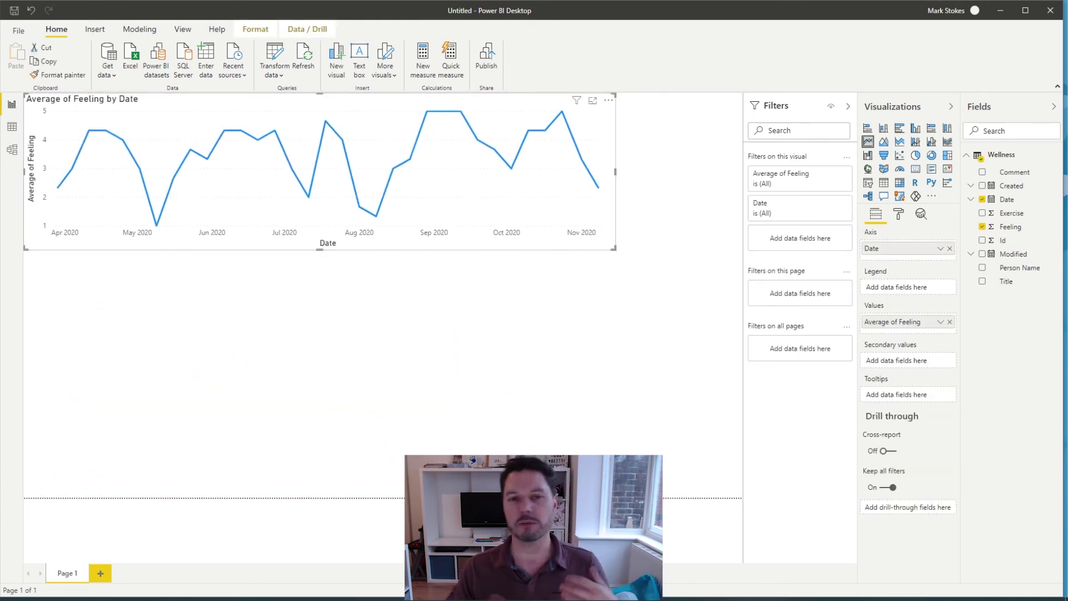
pyautogui.press('Escape')
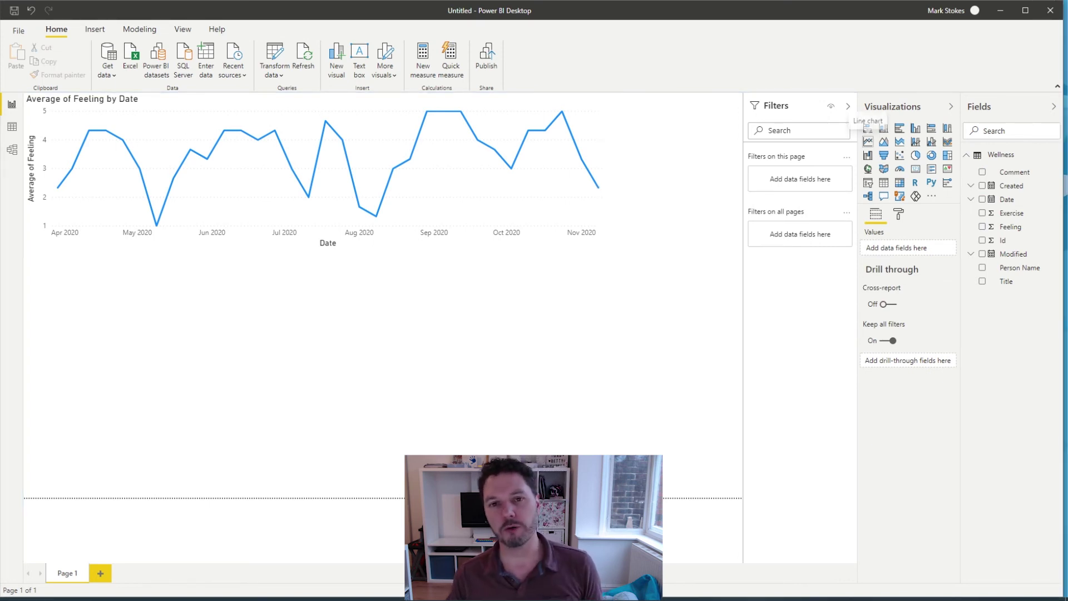
# Step: Add a second line chart with plain Date on the axis, Person Name as legend, Feeling as values
pyautogui.click(868, 142)
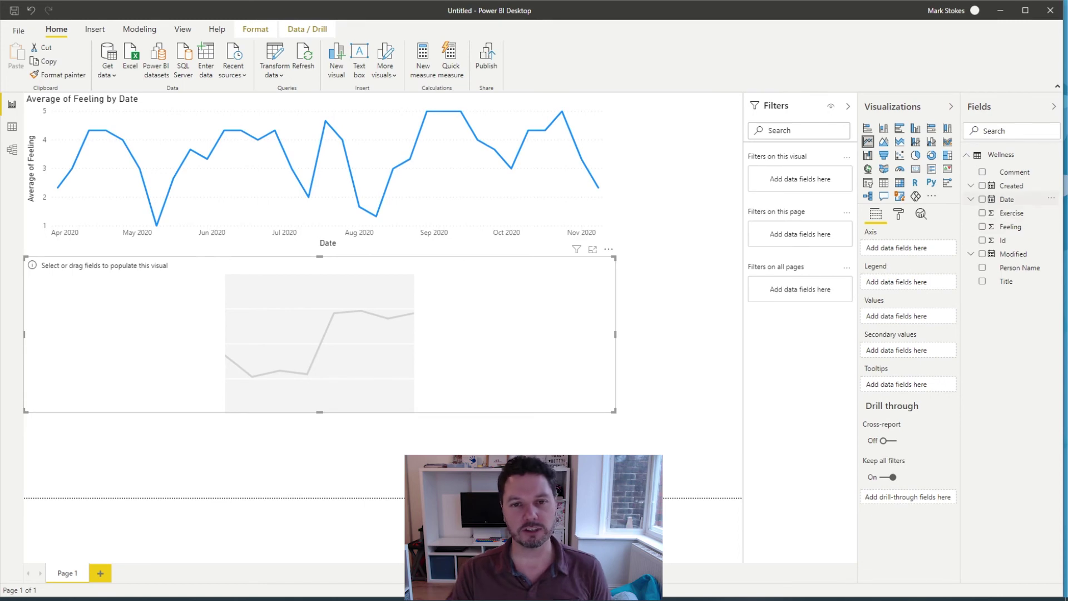
pyautogui.moveTo(1004, 200); pyautogui.dragTo(897, 248)
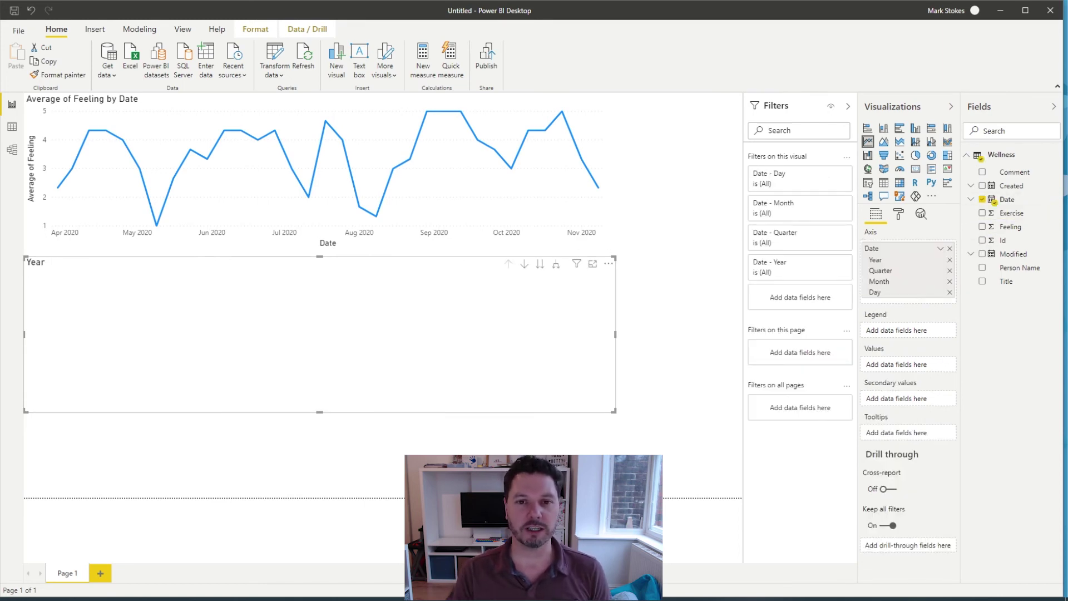
pyautogui.click(940, 248)
pyautogui.click(979, 320)
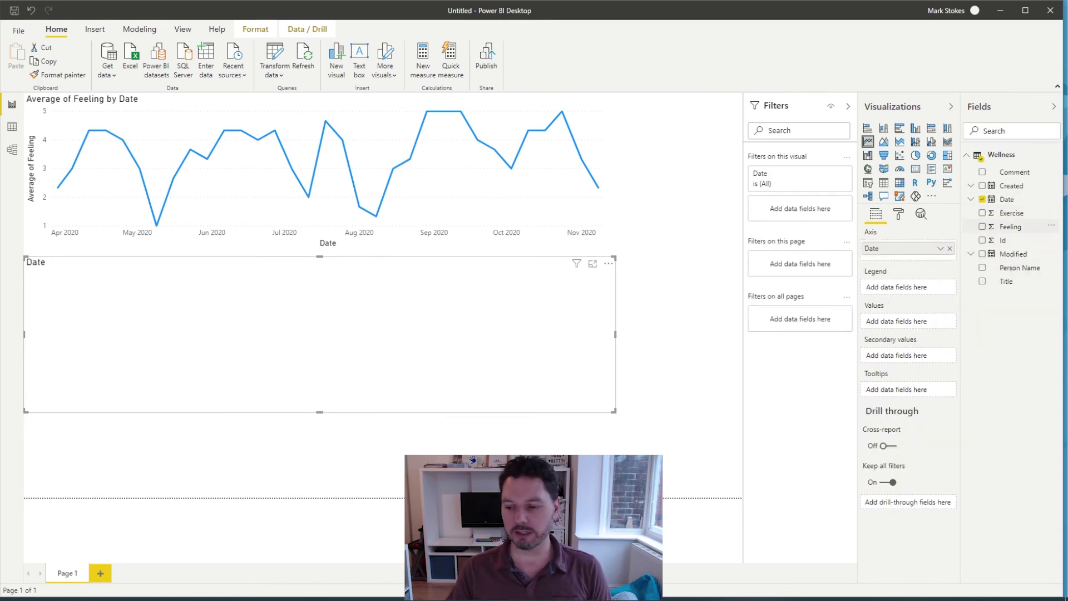
pyautogui.moveTo(1018, 267); pyautogui.dragTo(906, 287)
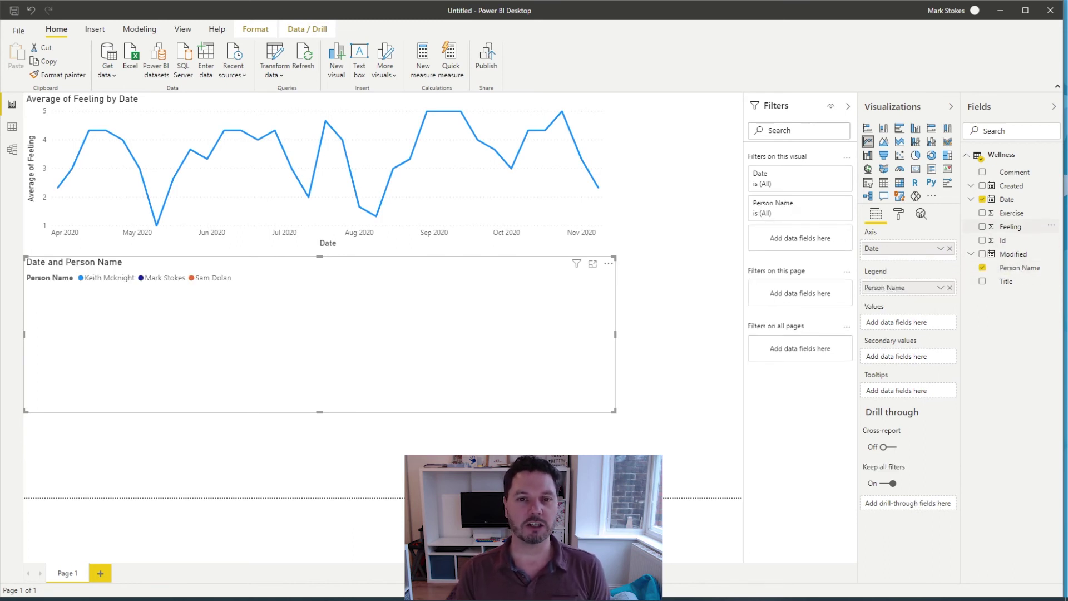
pyautogui.moveTo(1010, 226)
pyautogui.mouseDown()
pyautogui.moveTo(979, 268)
pyautogui.moveTo(907, 322)
pyautogui.mouseUp()
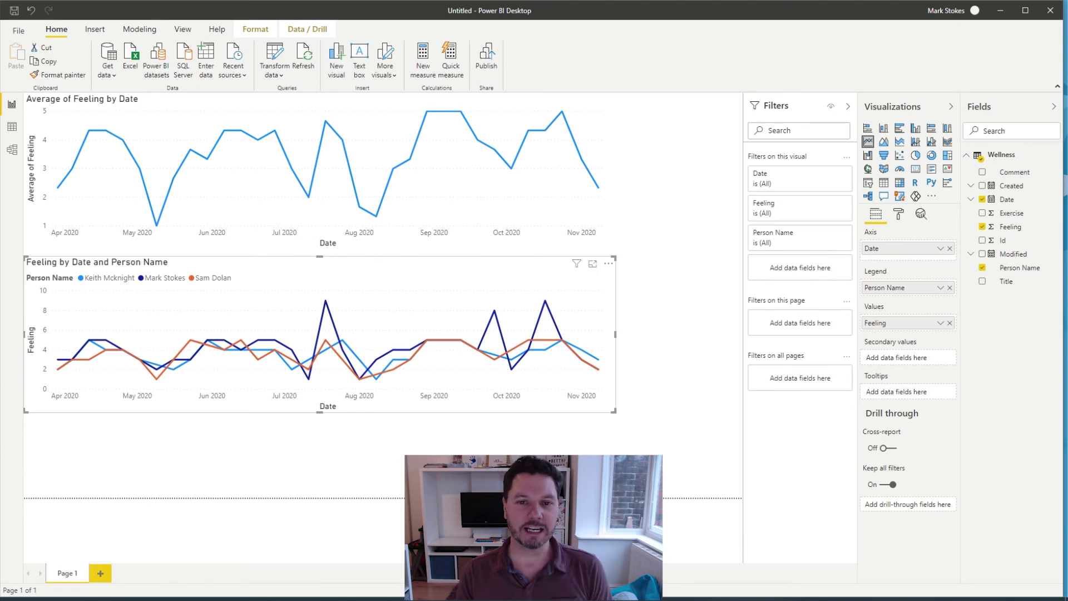
pyautogui.press('Escape')
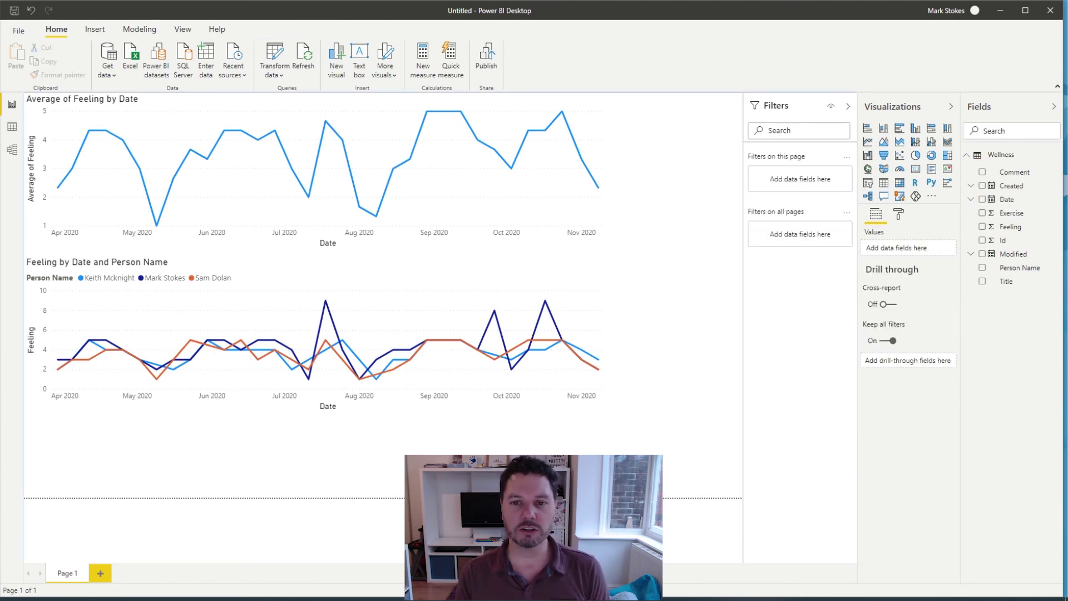